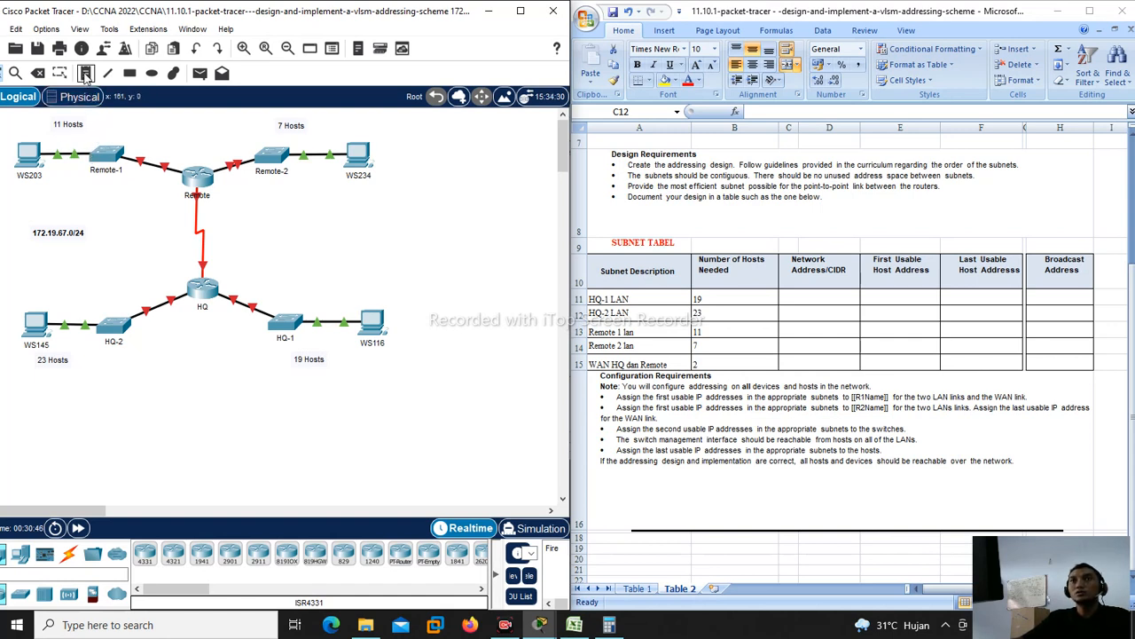
Step: Draw unfilled black-outlined rectangles around each of the four LANs: Remote-1, Remote-2, HQ-2 and HQ-1
click(86, 74)
click(129, 73)
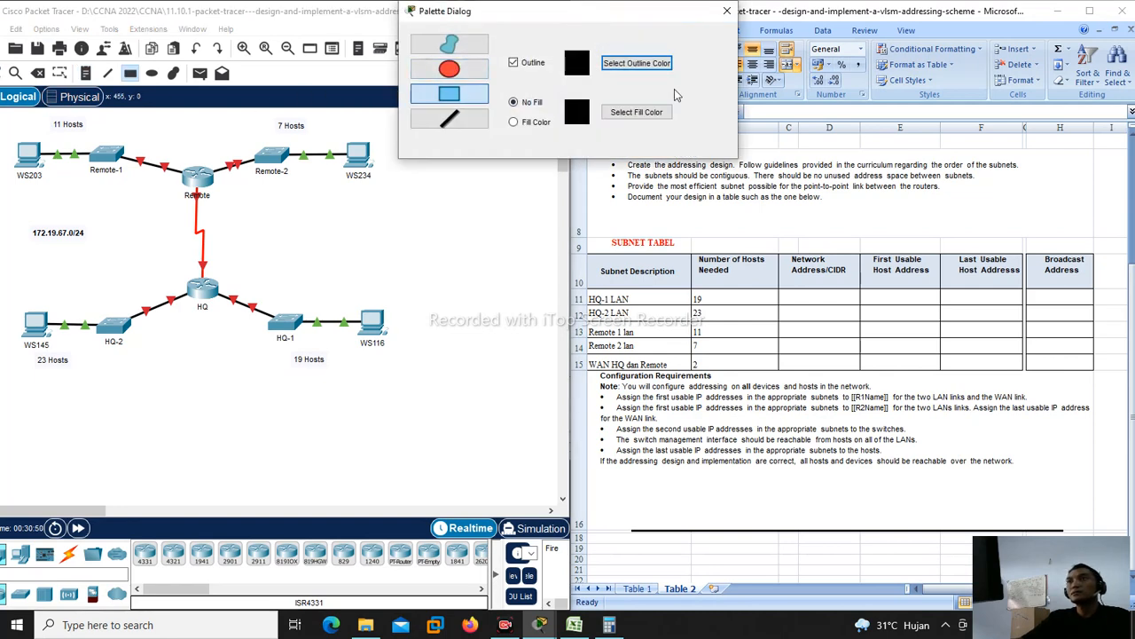
click(727, 11)
drag(9, 116, 151, 205)
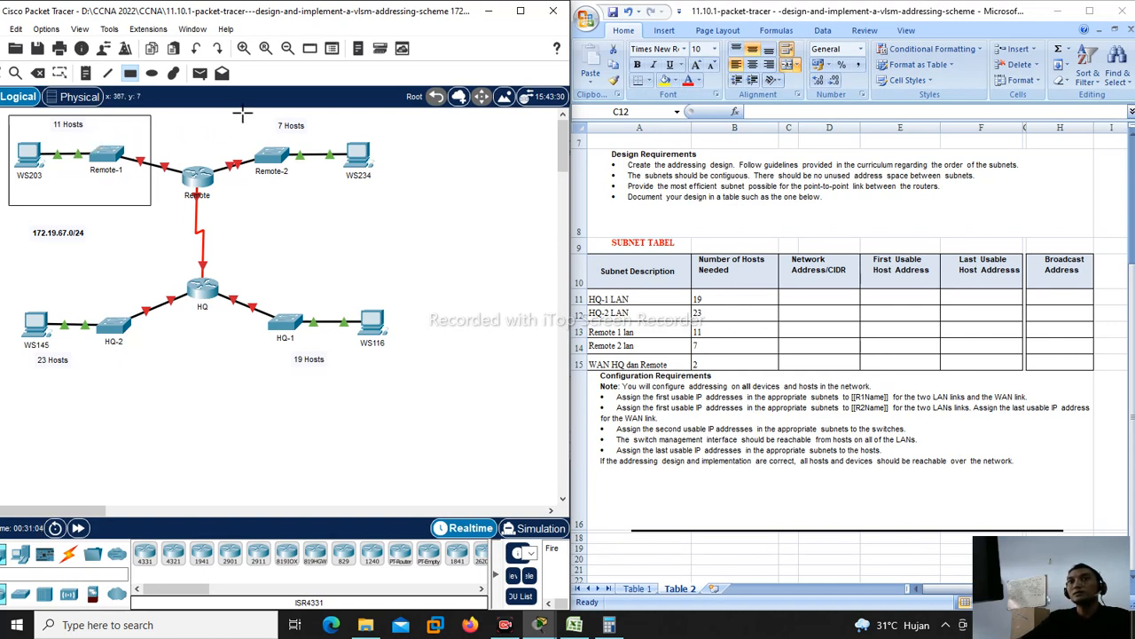
drag(242, 114, 407, 205)
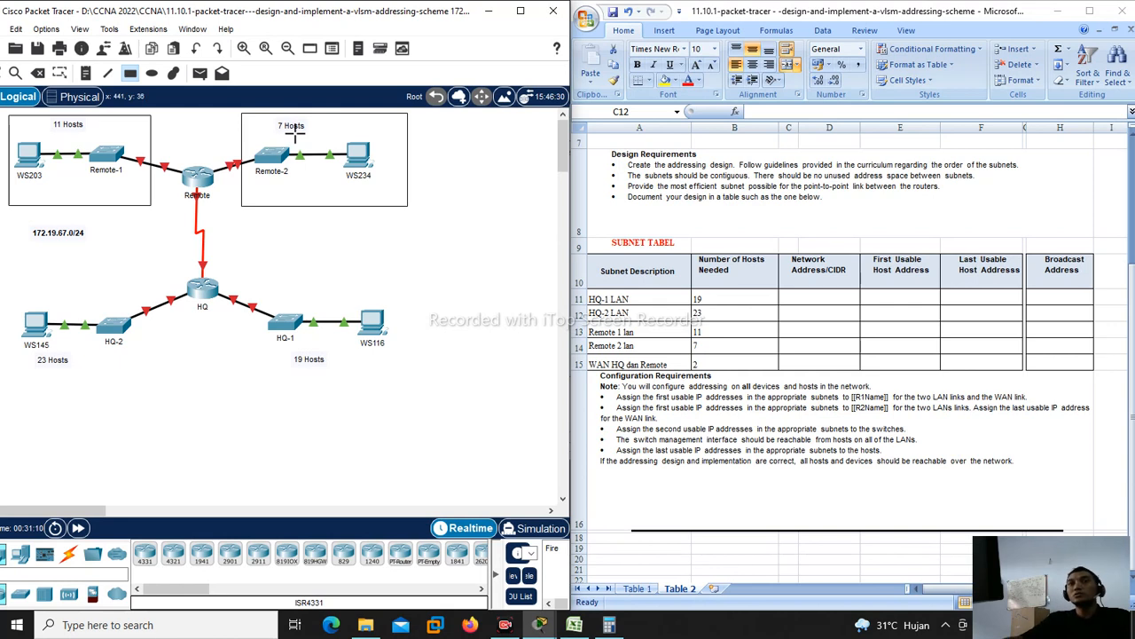
drag(2, 287, 154, 385)
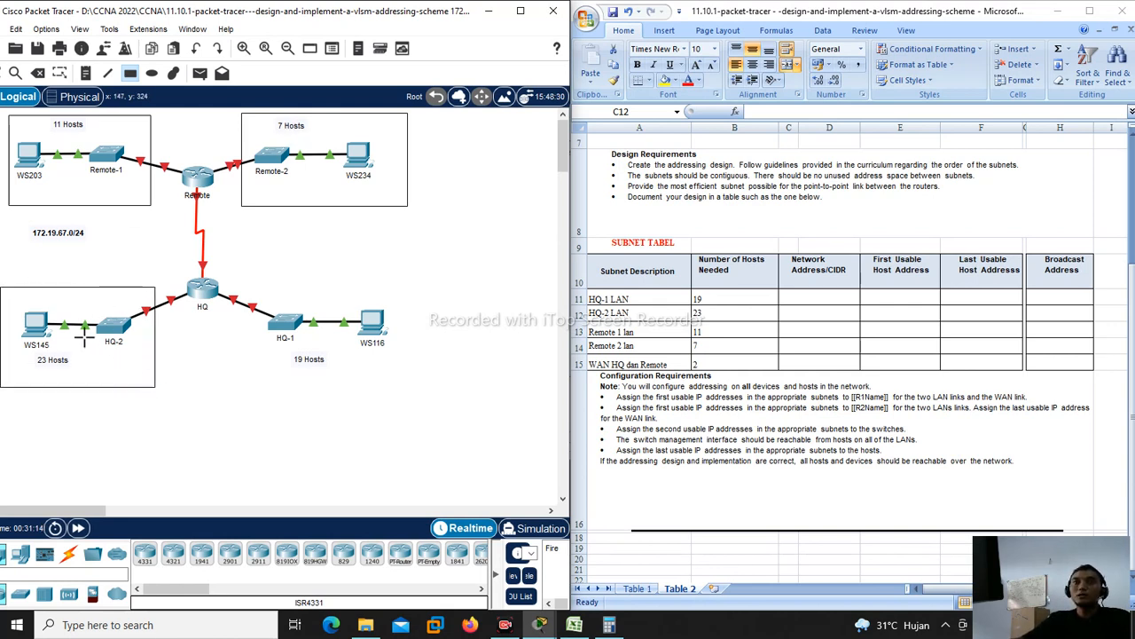
drag(268, 282, 415, 394)
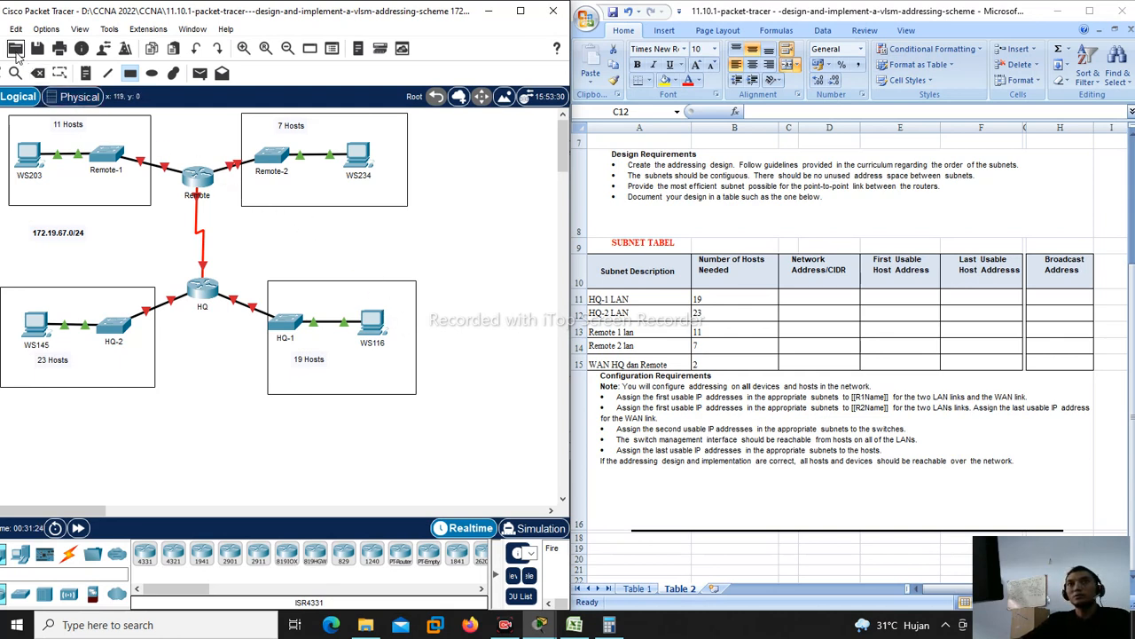
click(59, 72)
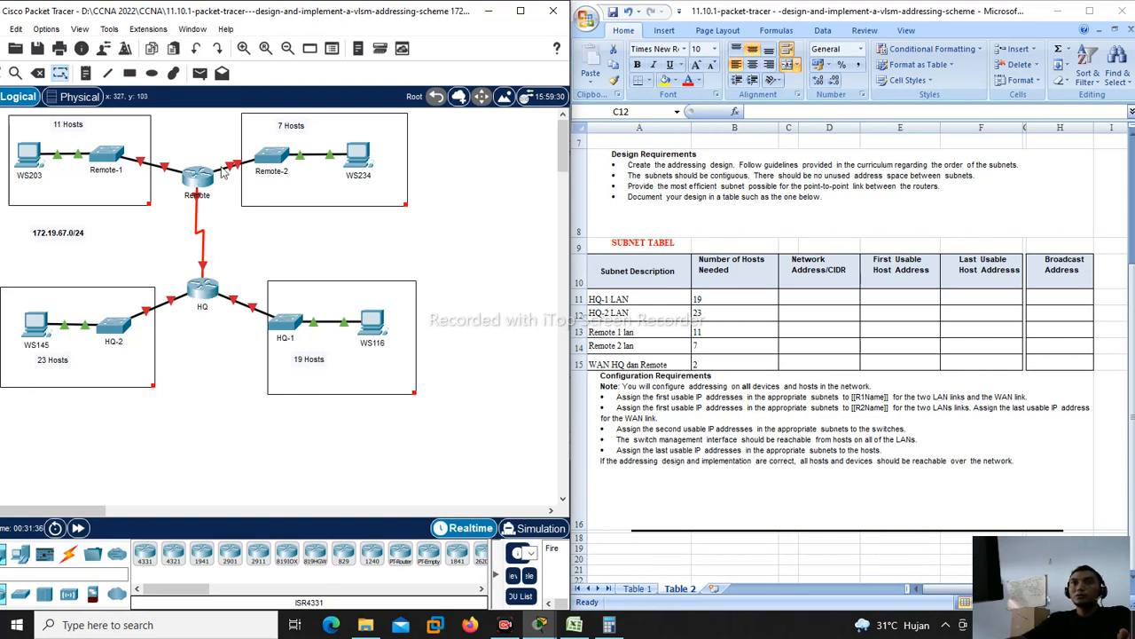
Step: Add a text note reading "WAN" beside the serial link between the Remote and HQ routers
click(86, 73)
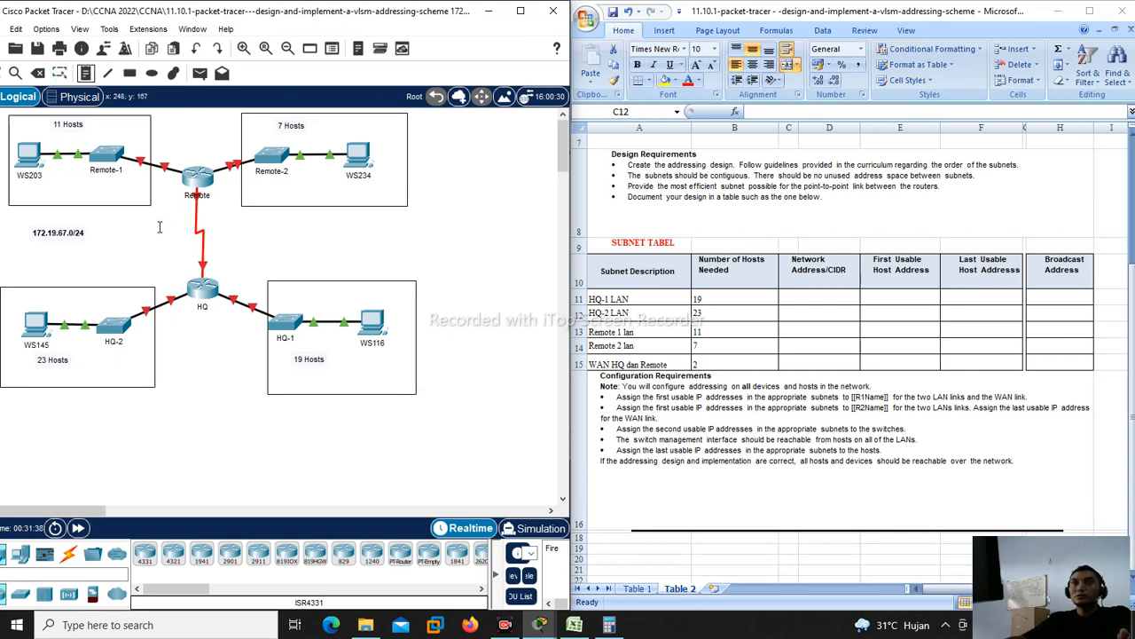
click(160, 227)
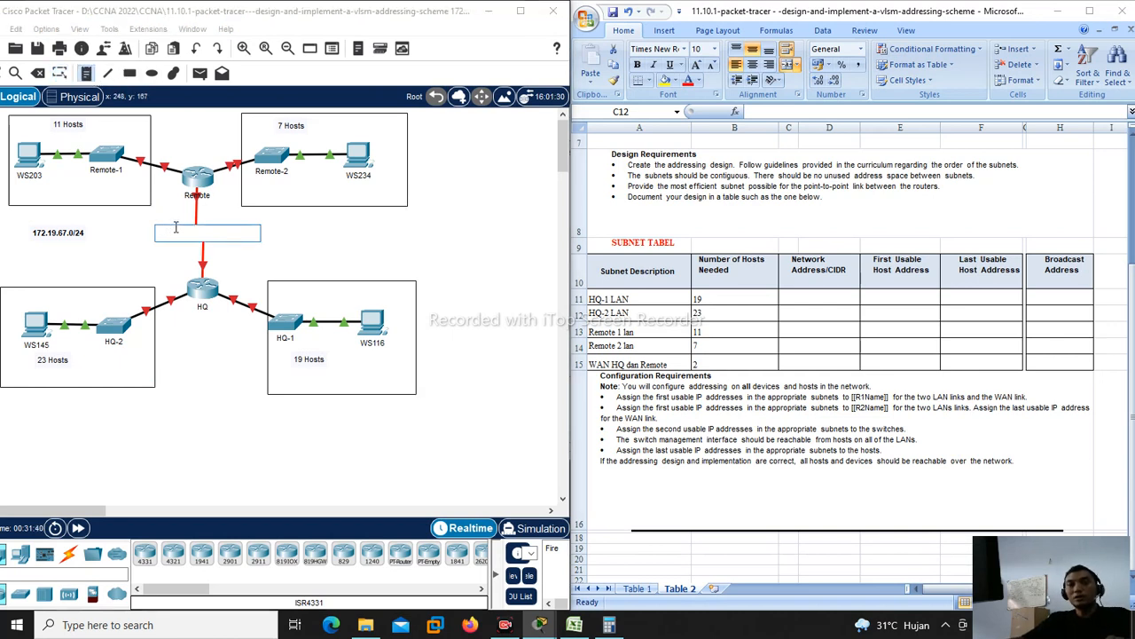
text(WAN)
click(85, 76)
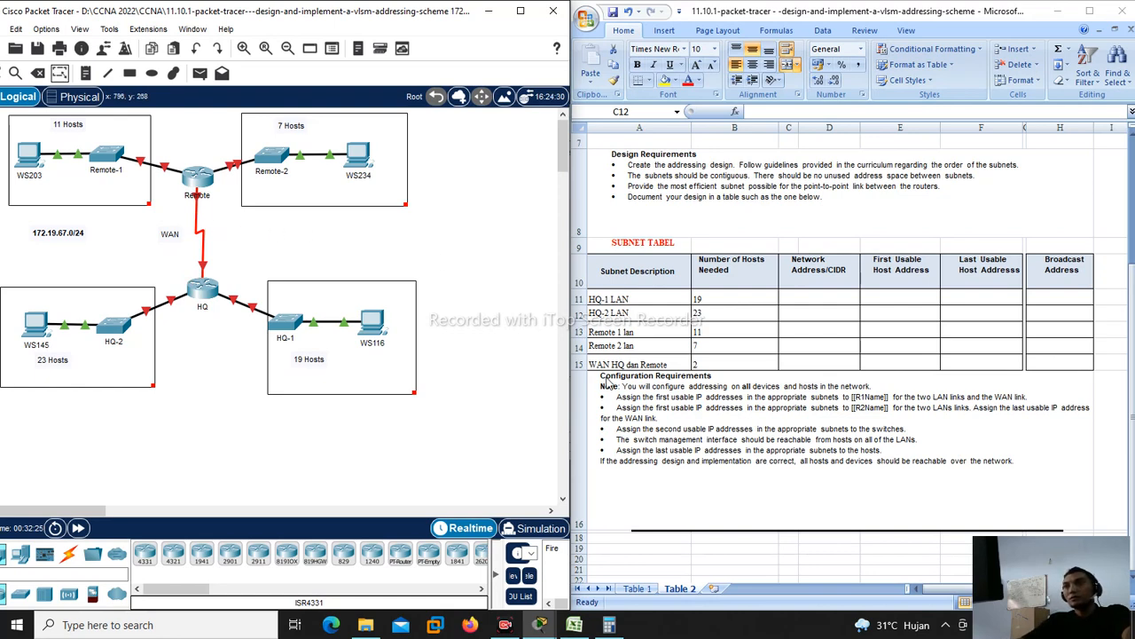
Step: Read the PT Activity instructions, covering the host, design and configuration requirements for assigning addresses to the routers, switches and hosts
mouse_move(559, 613)
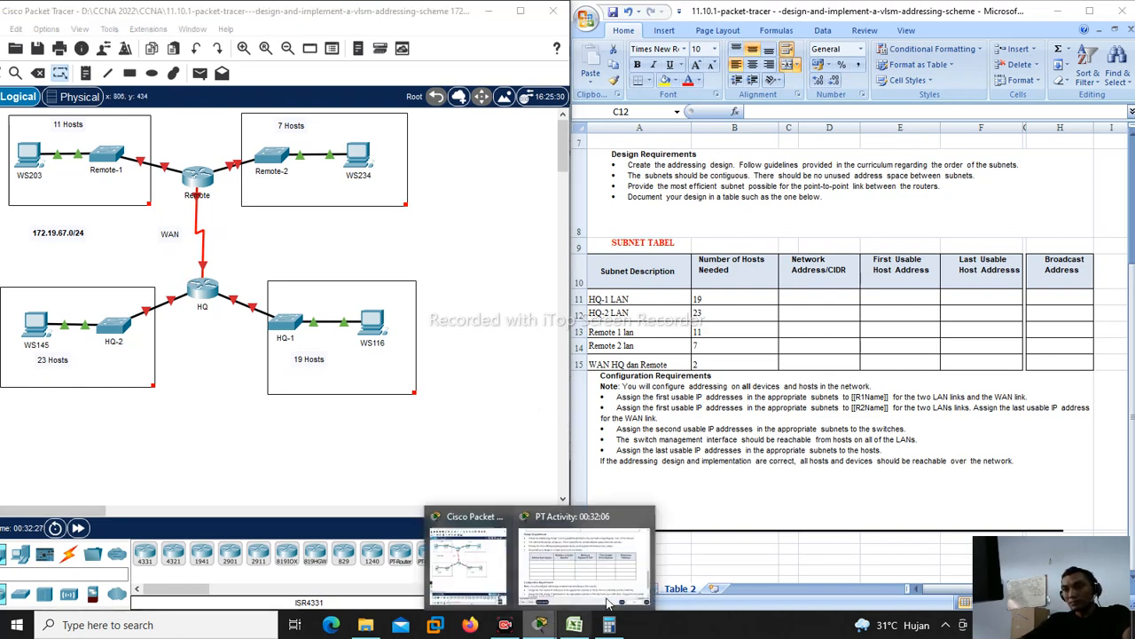
click(612, 576)
scroll(708, 391, up, 15)
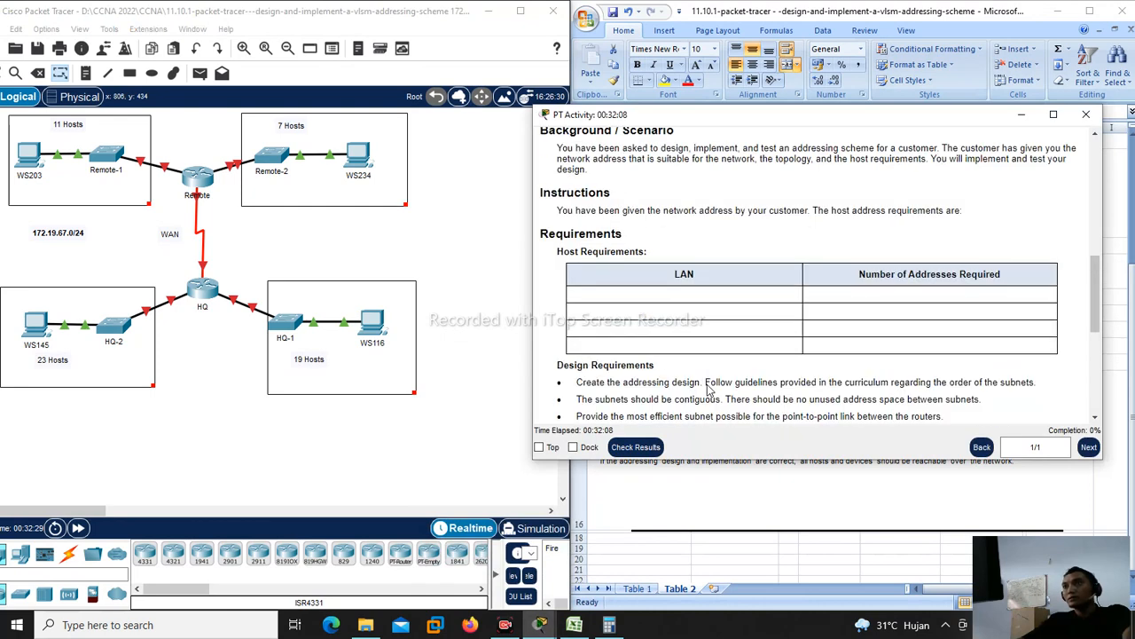
scroll(708, 388, down, 5)
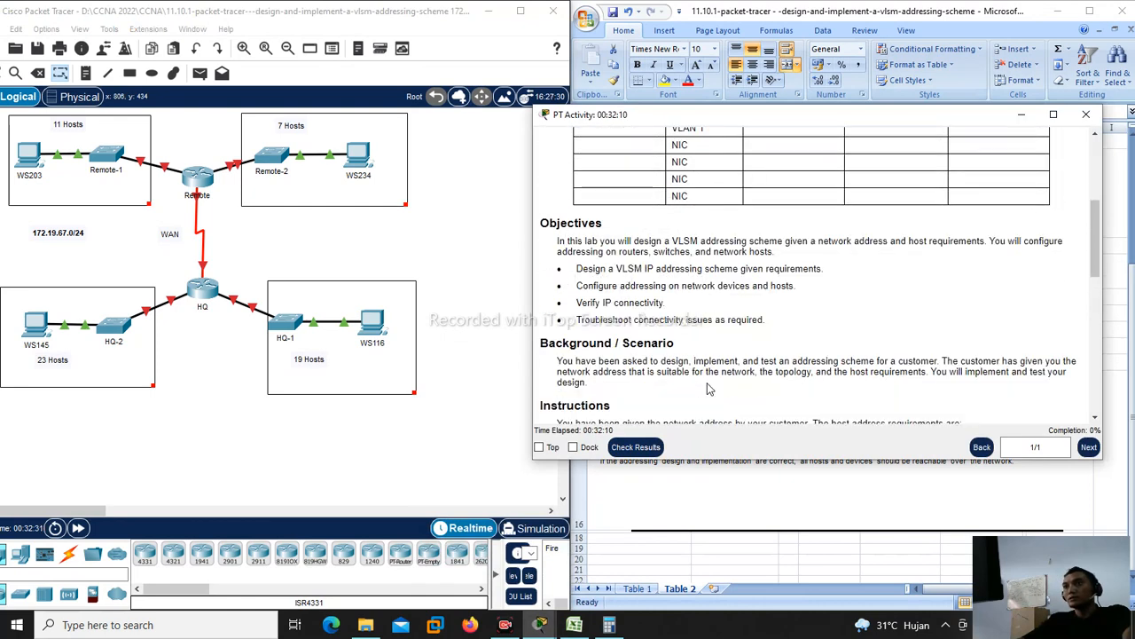
scroll(690, 370, down, 10)
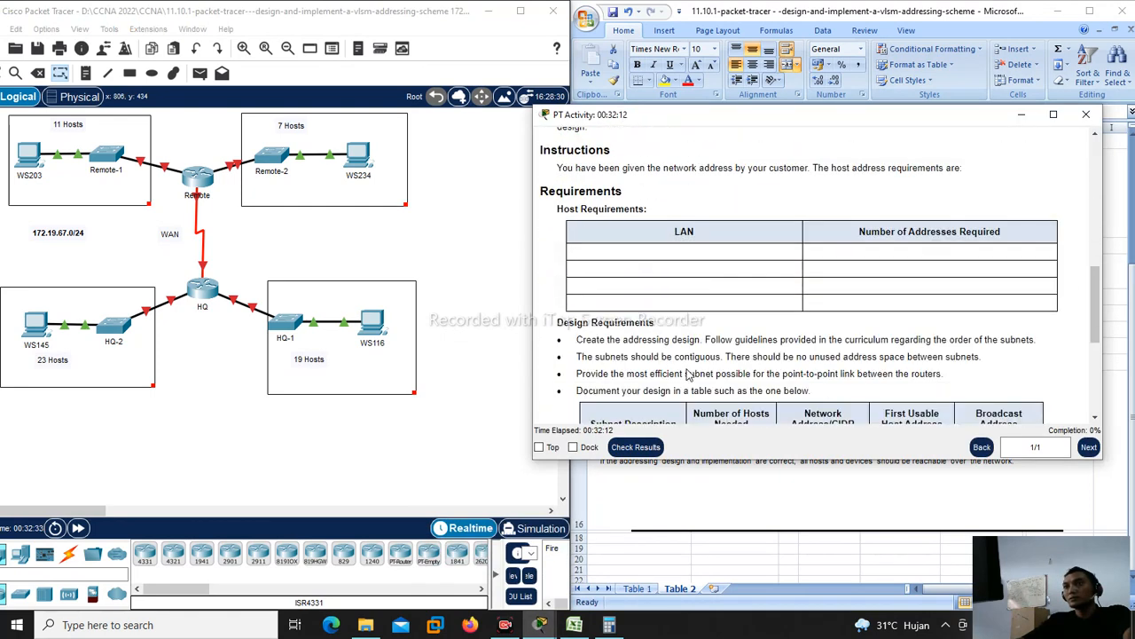
scroll(689, 375, down, 2)
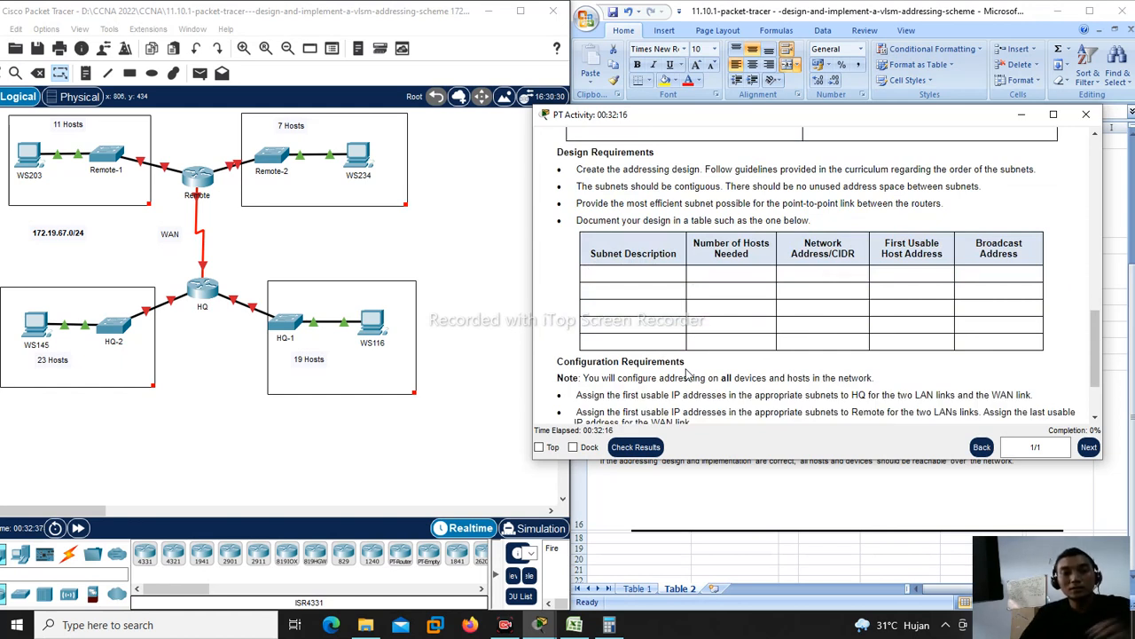
scroll(677, 343, up, 1)
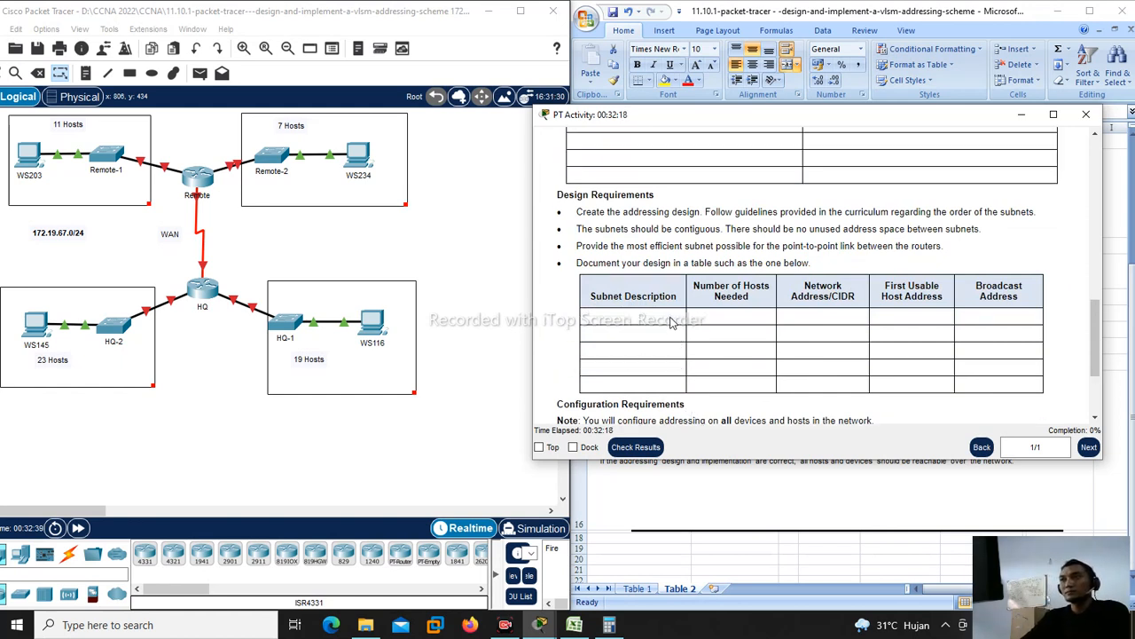
scroll(653, 320, down, 1)
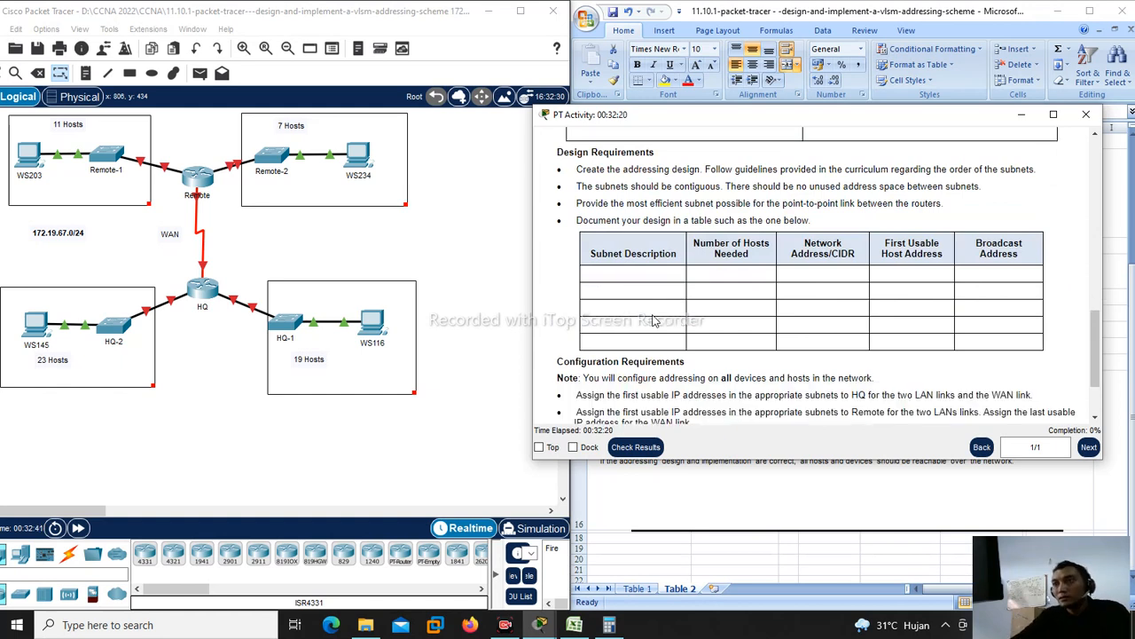
scroll(648, 324, down, 2)
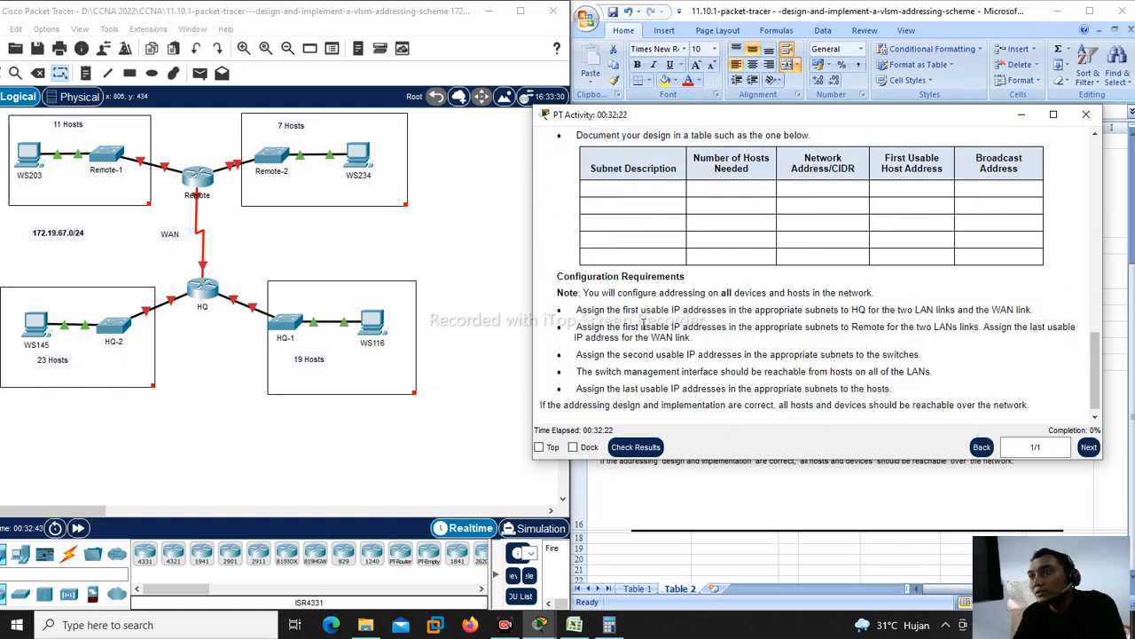
scroll(663, 325, down, 1)
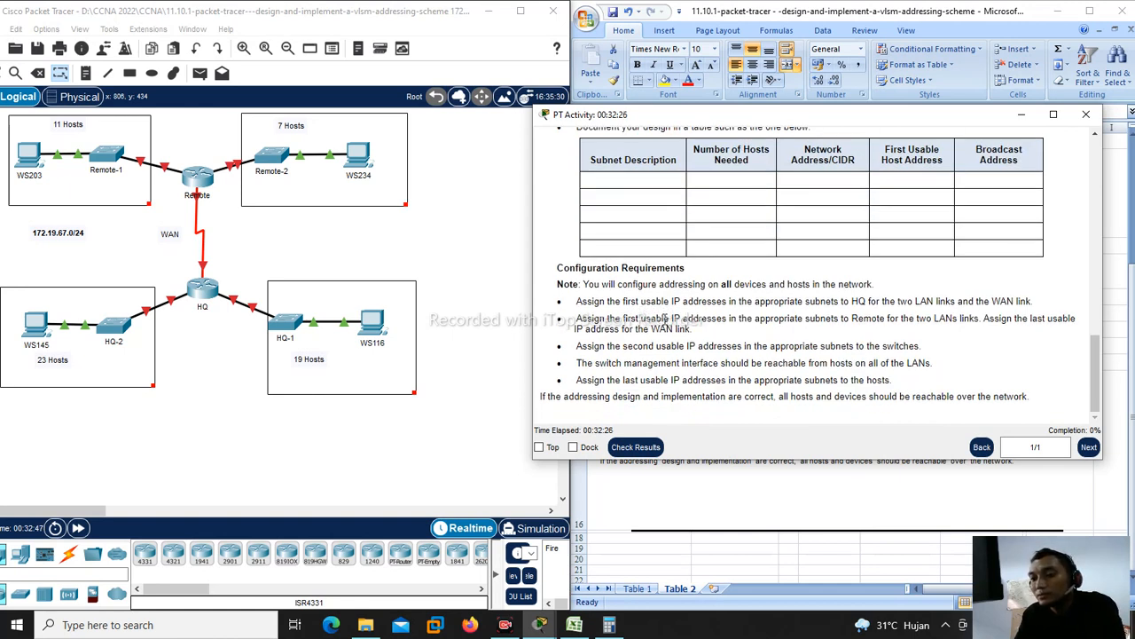
drag(626, 301, 711, 306)
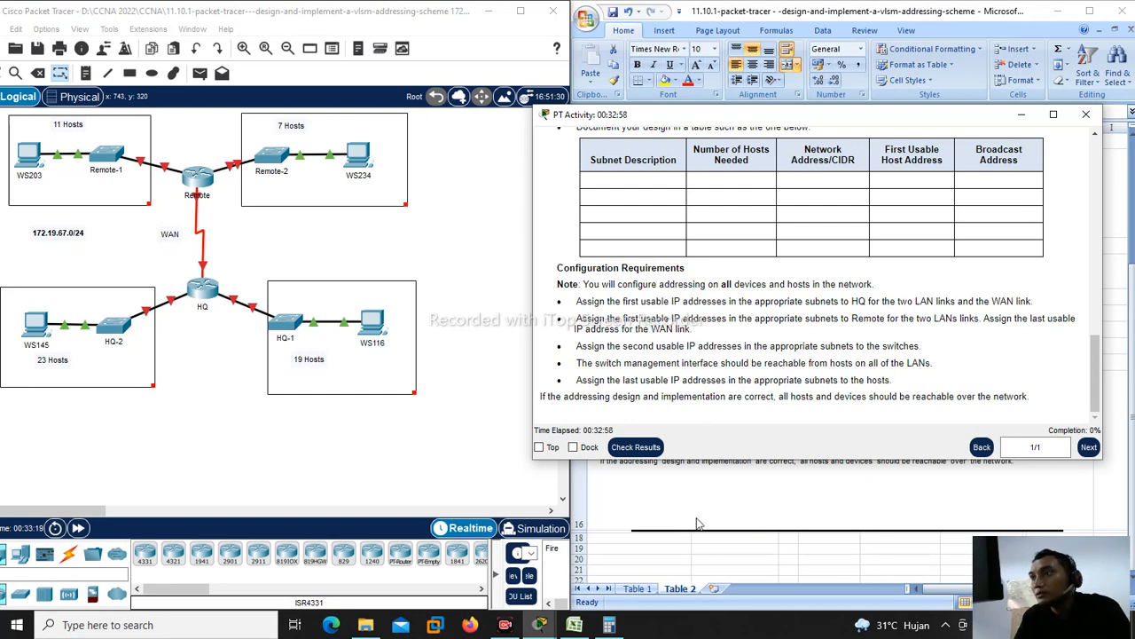
Step: Switch to the Excel workbook and compare the required hosts of each LAN and the WAN link in the subnet table with the topology
click(711, 486)
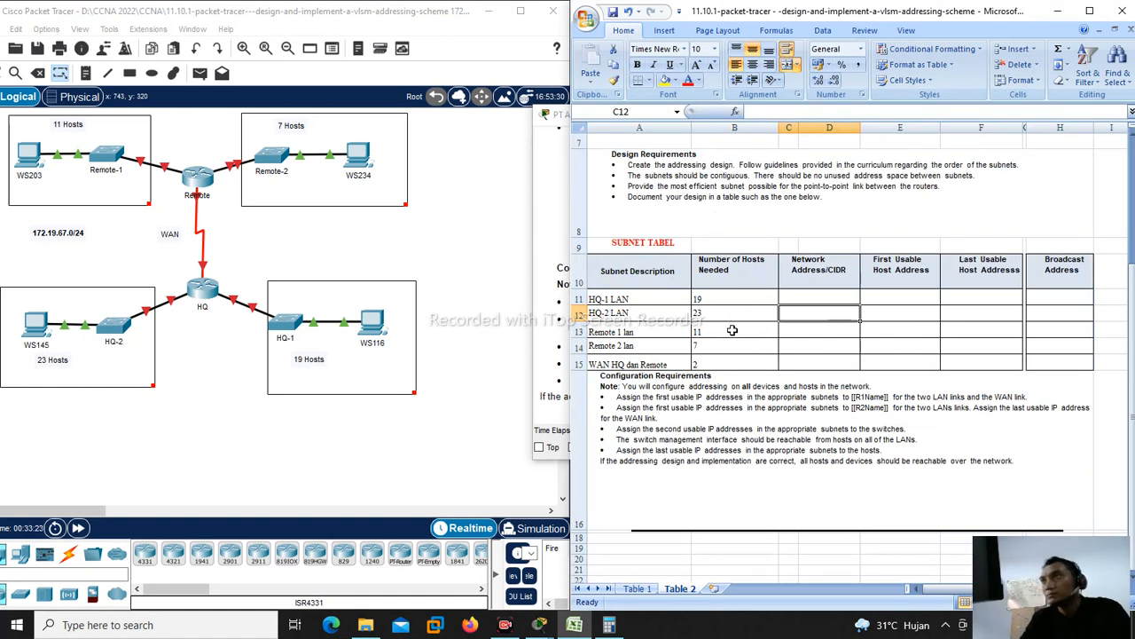
click(800, 340)
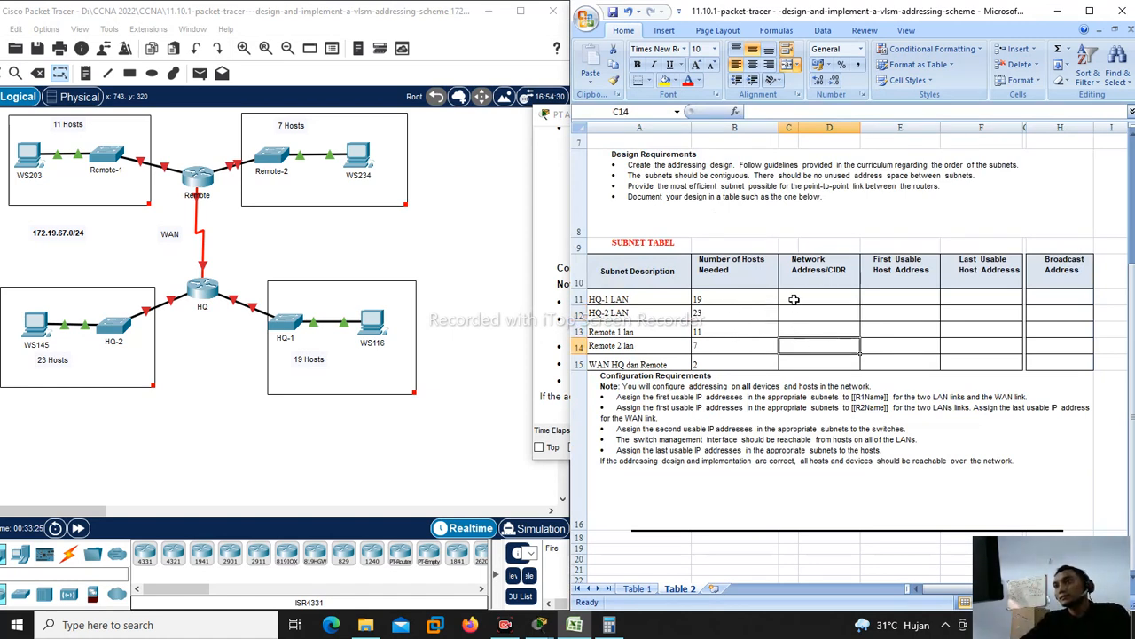
click(760, 299)
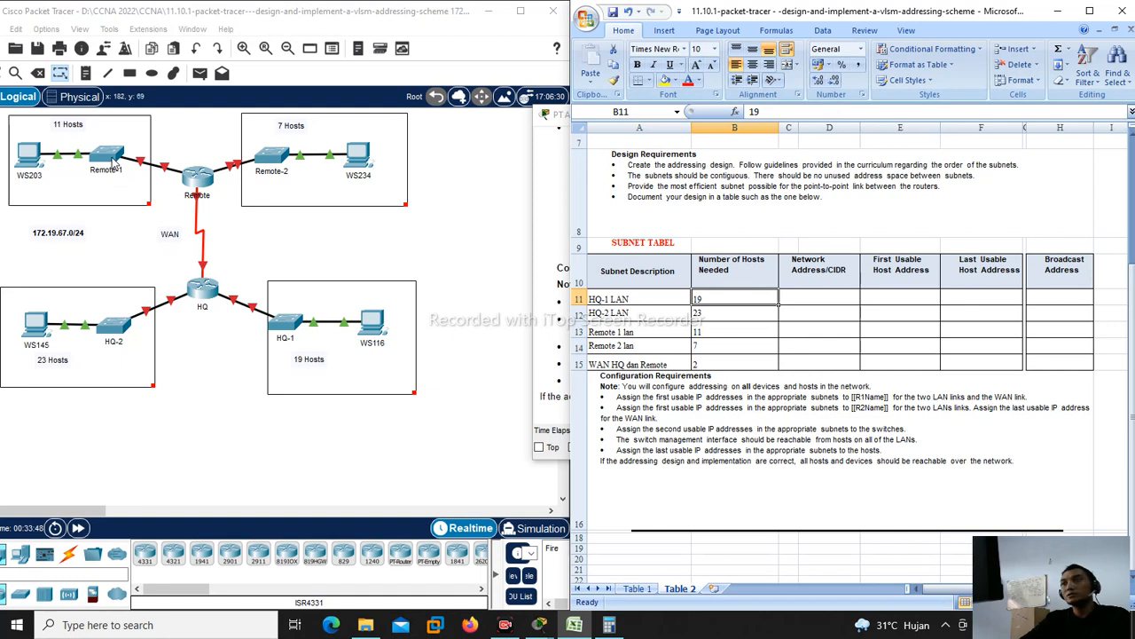
click(710, 337)
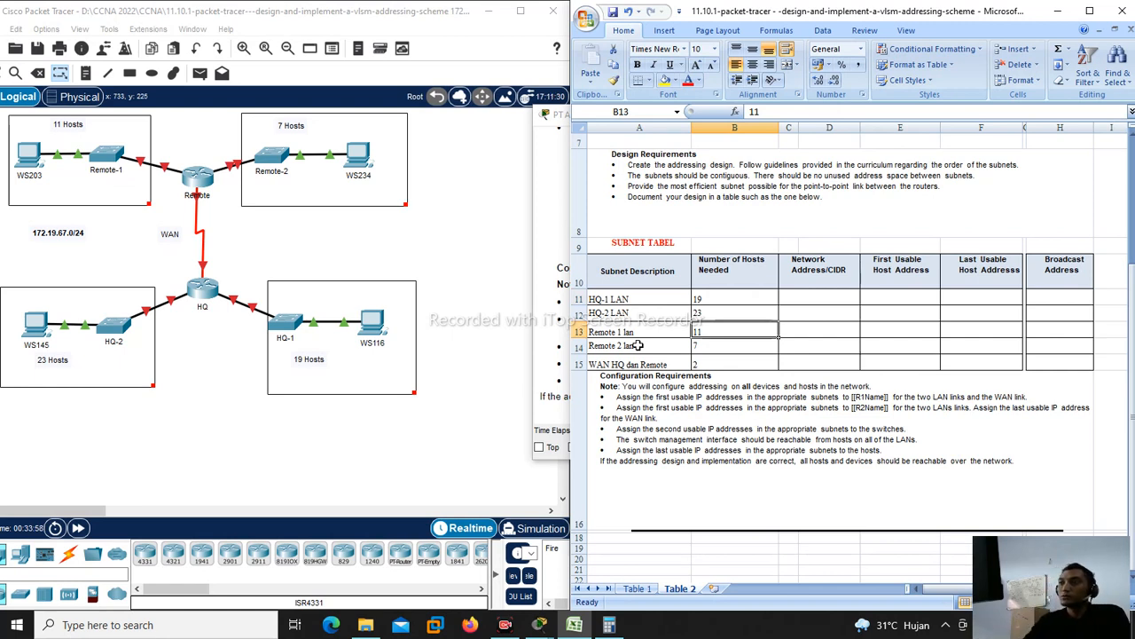
click(727, 348)
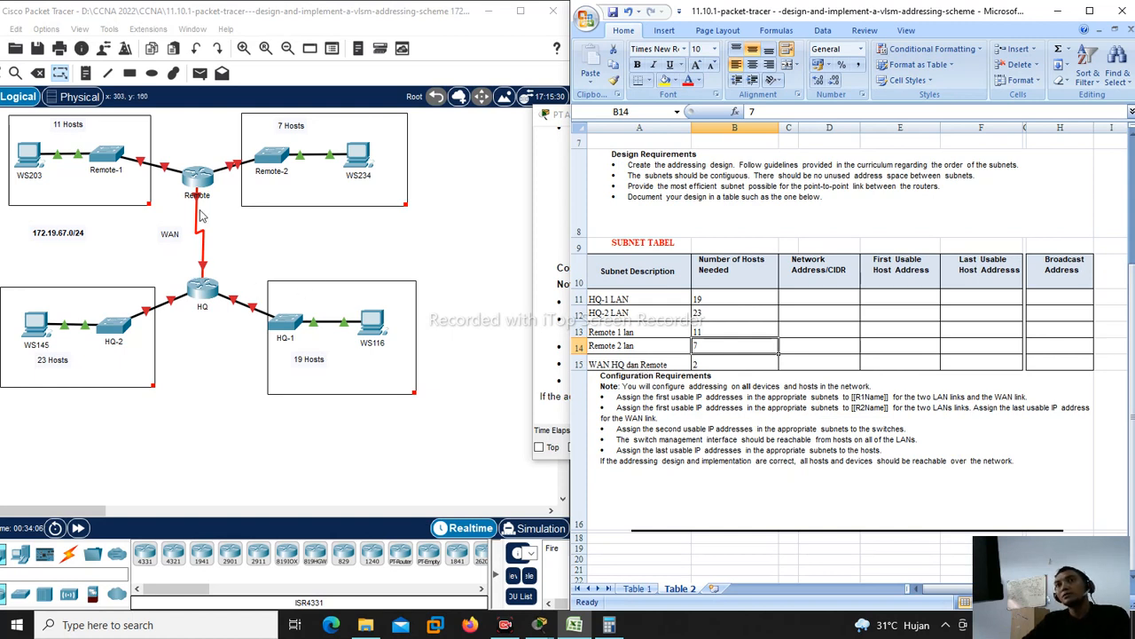
click(700, 362)
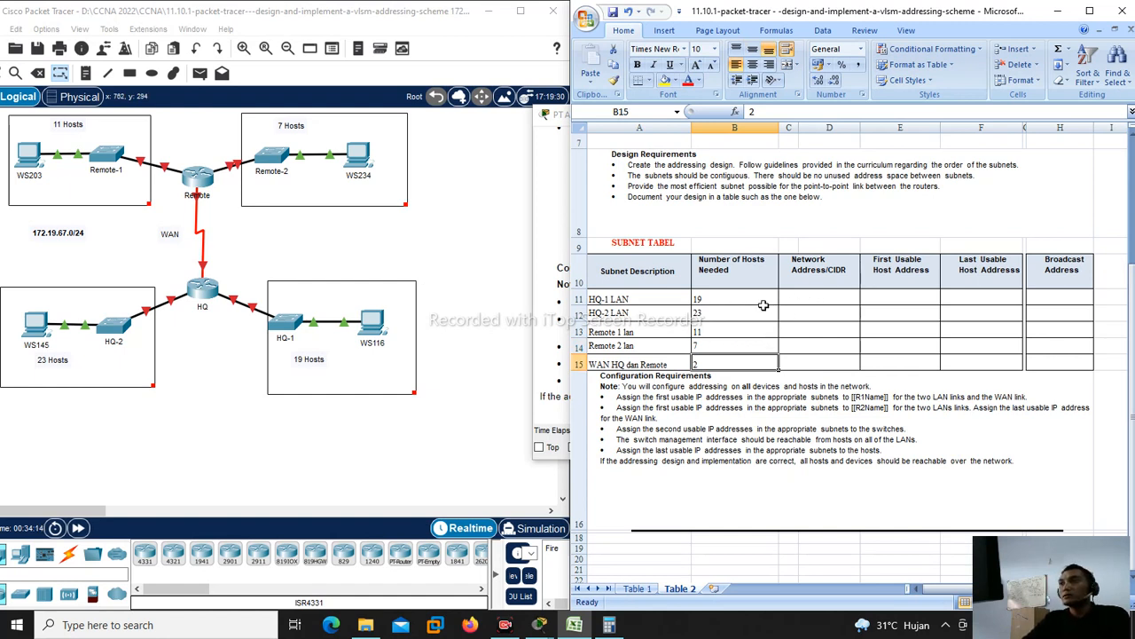
click(820, 297)
Step: Open a blank Notepad document and place its window over the topology, leaving the subnet table uncovered
click(16, 625)
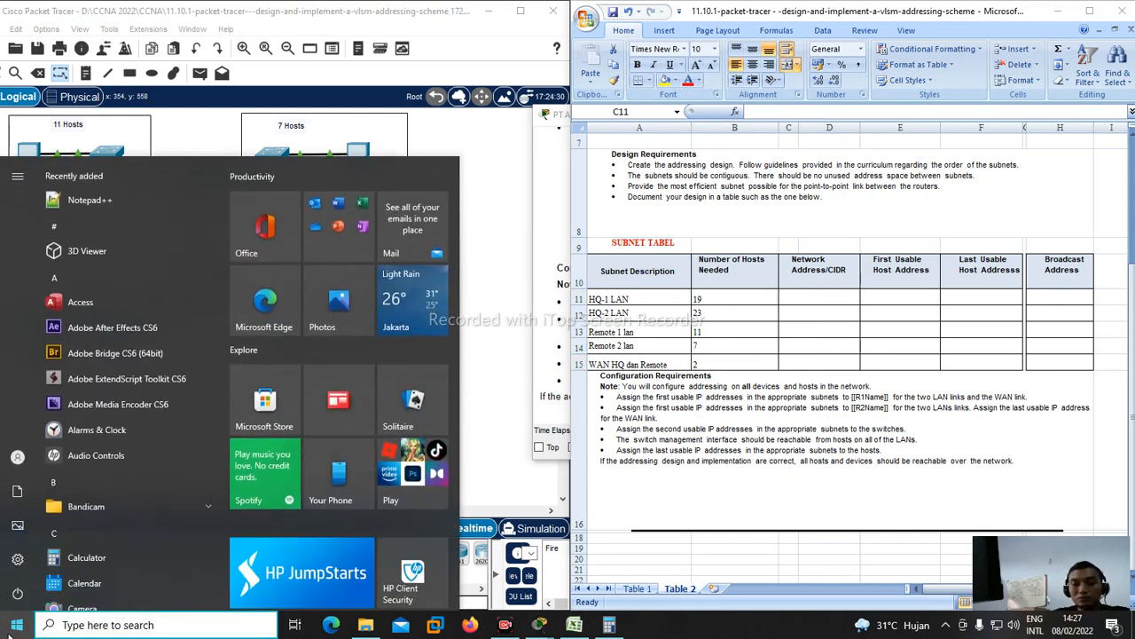
text(NO)
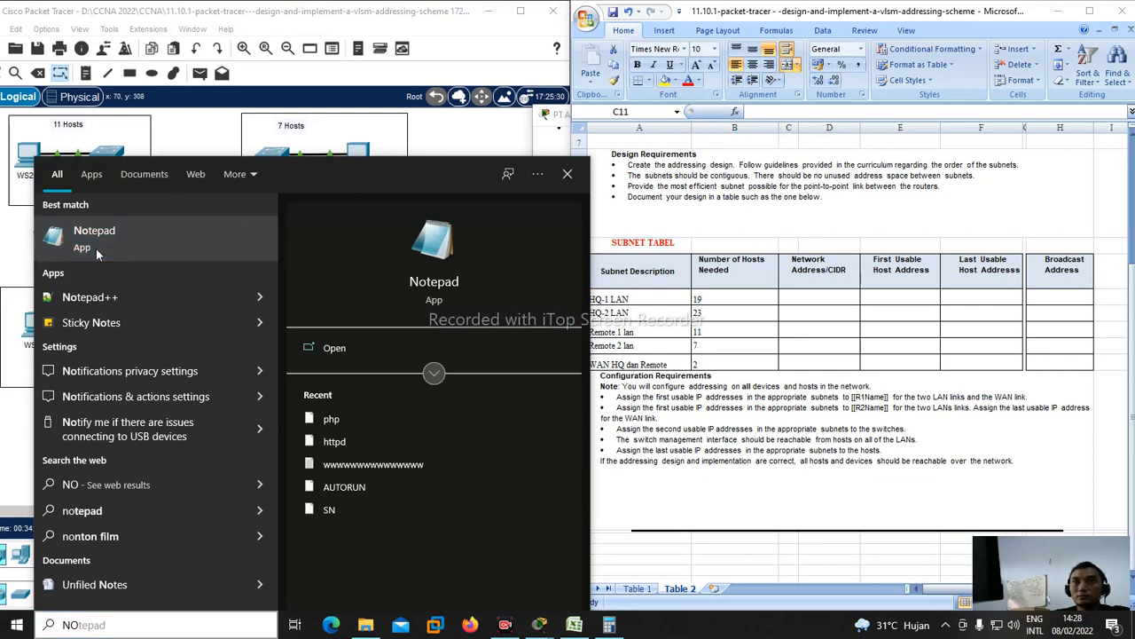
click(96, 248)
drag(778, 175, 217, 30)
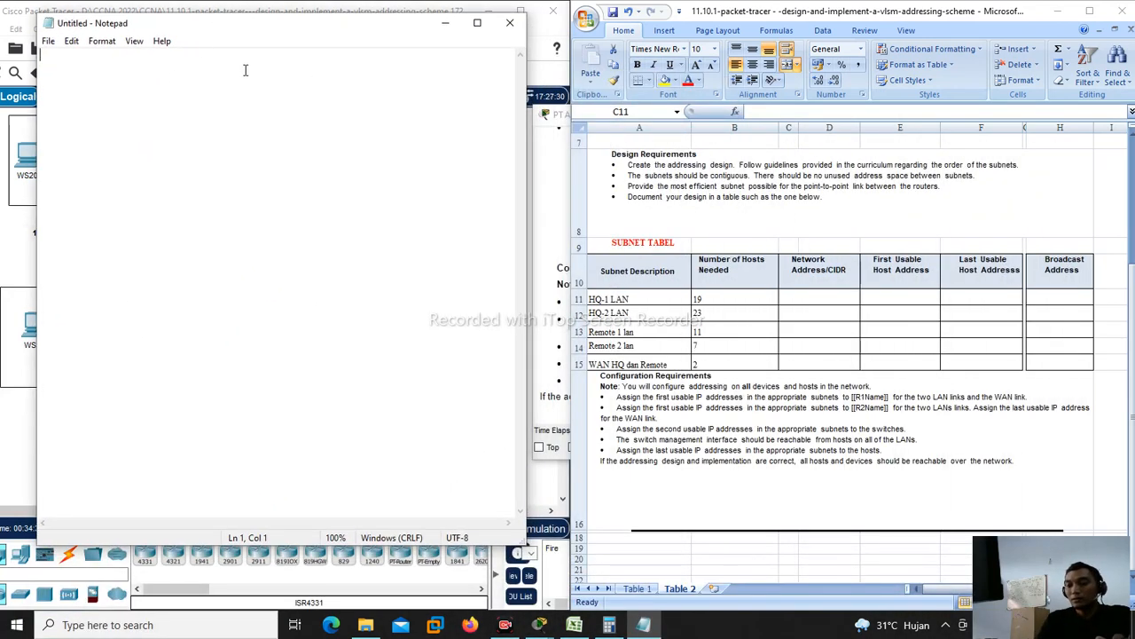
Step: List prefix lengths with their block sizes, one per line: 30/ = 4, 29 = 8, 28 = 16, 27 = 32, 26 = 64, 25 = 128, 24 = 256
text(30/ = 4)
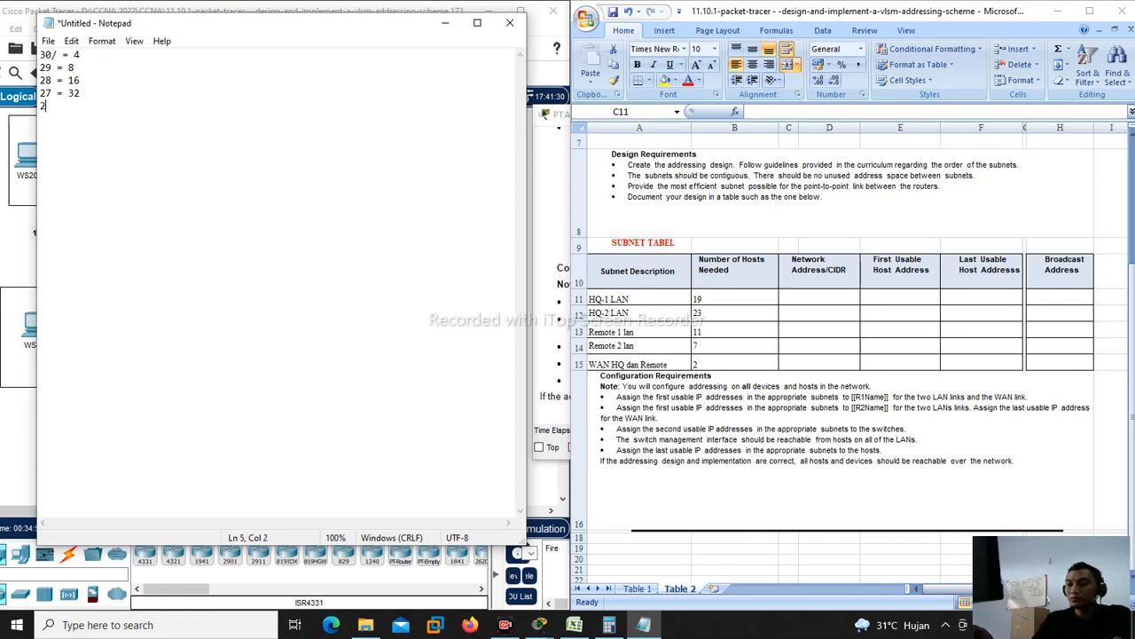
text(= )
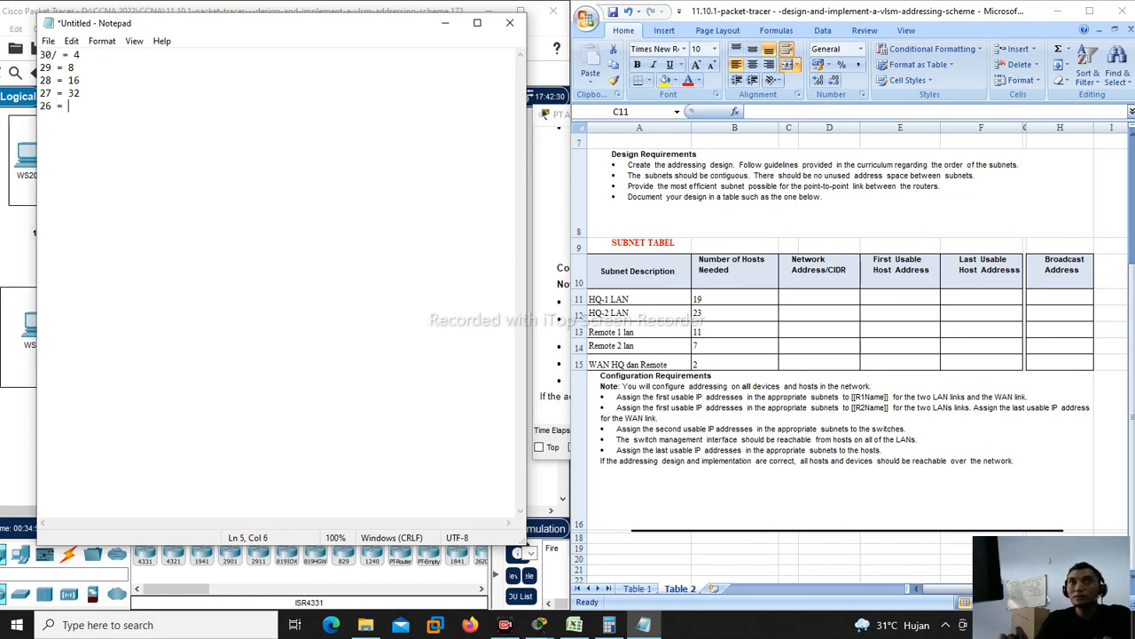
text(64)
key(Return)
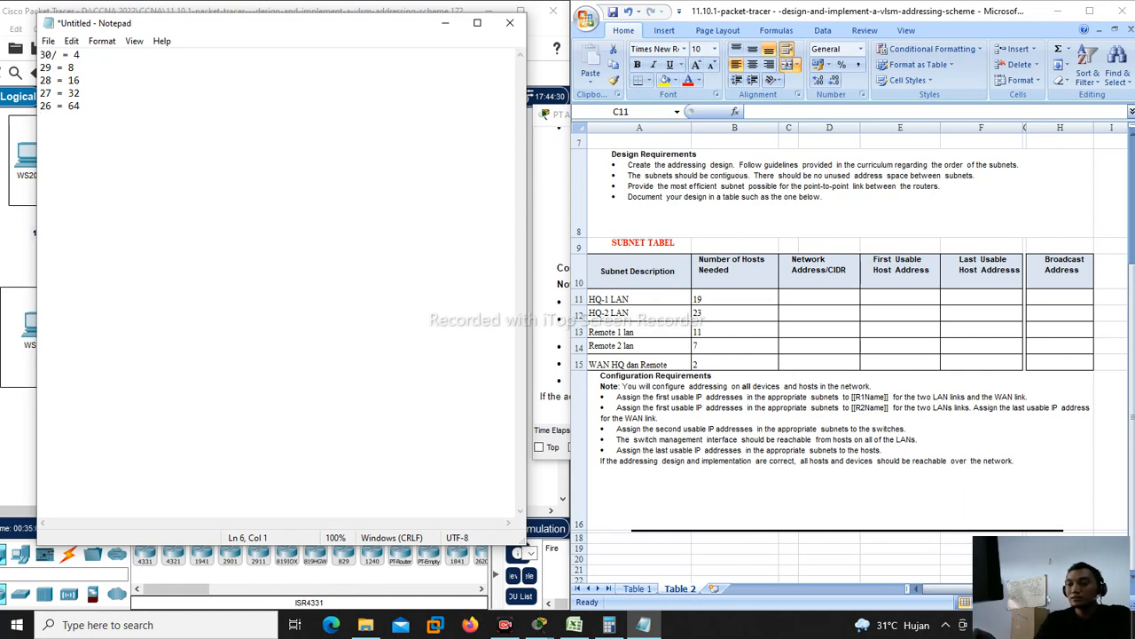
text(25 = 128)
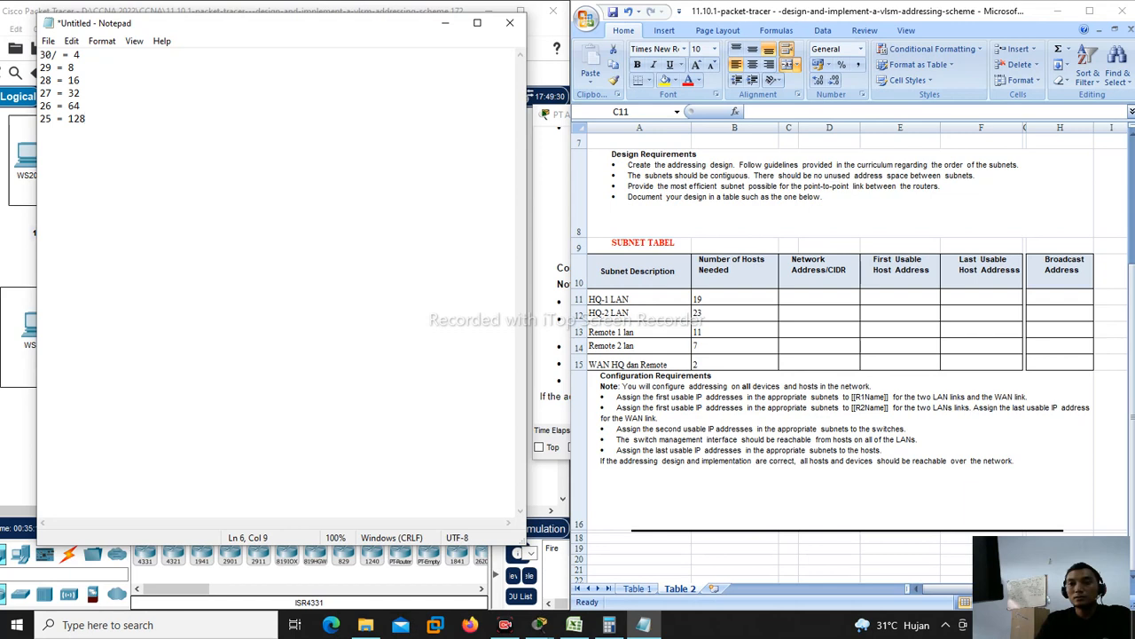
key(Return)
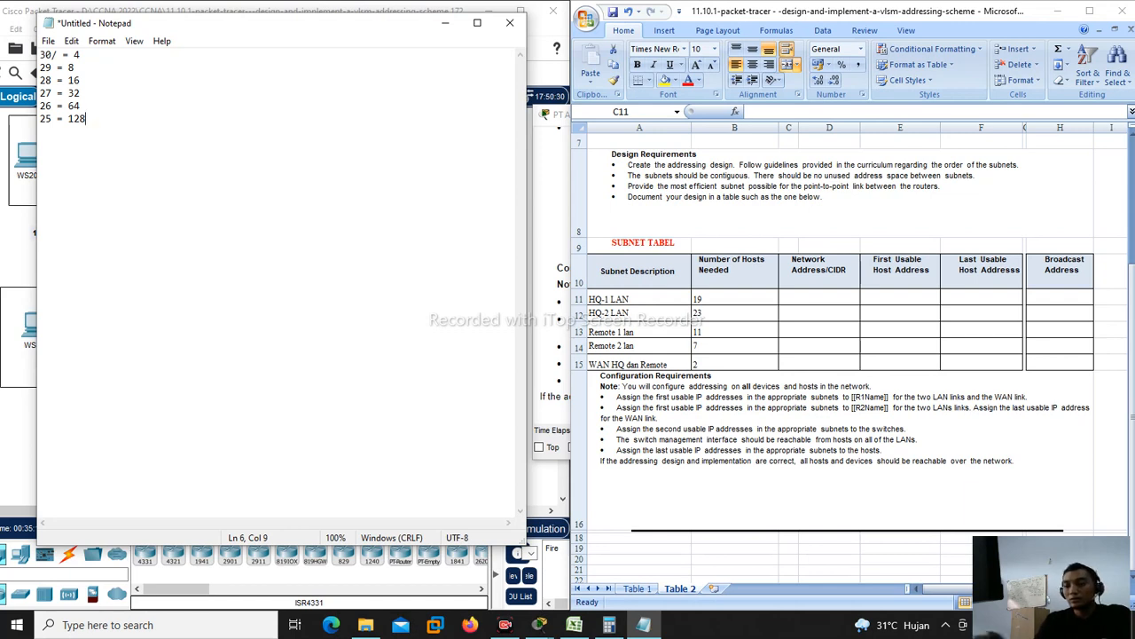
text(2)
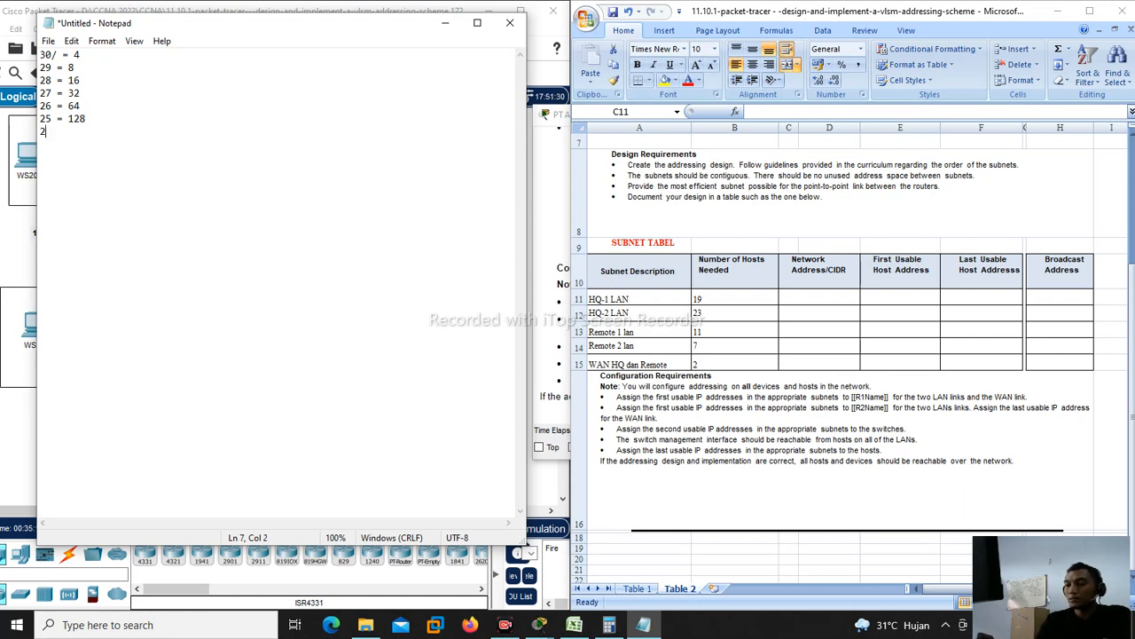
text(4 = 256)
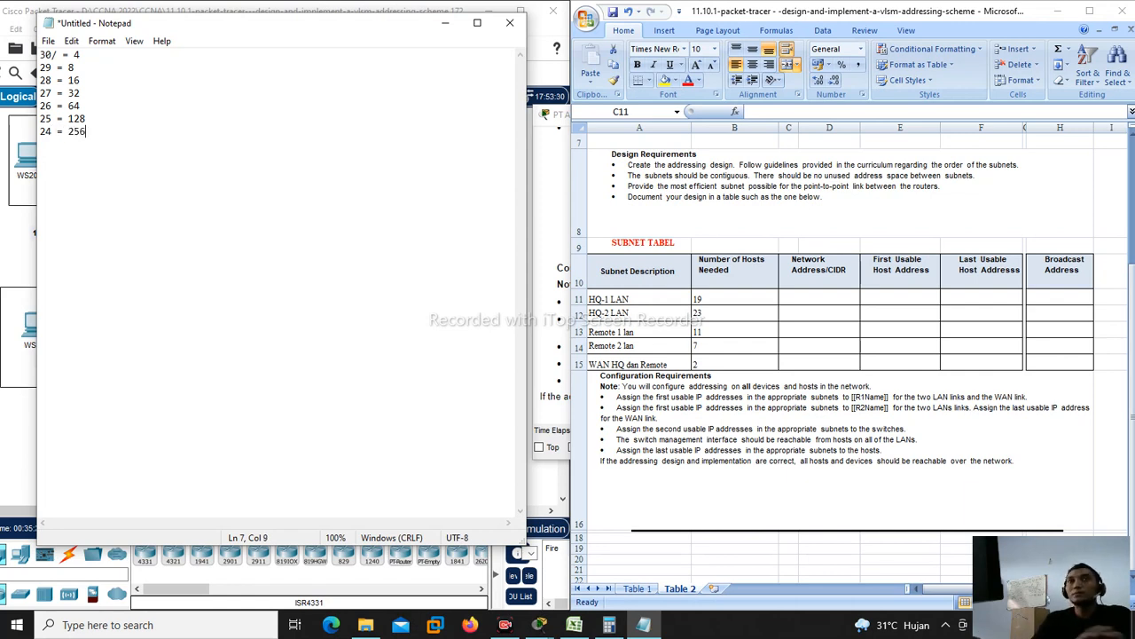
Step: Append "- 2" to the 30/ line of the prefix list in Notepad to account for the two unusable addresses
double_click(74, 133)
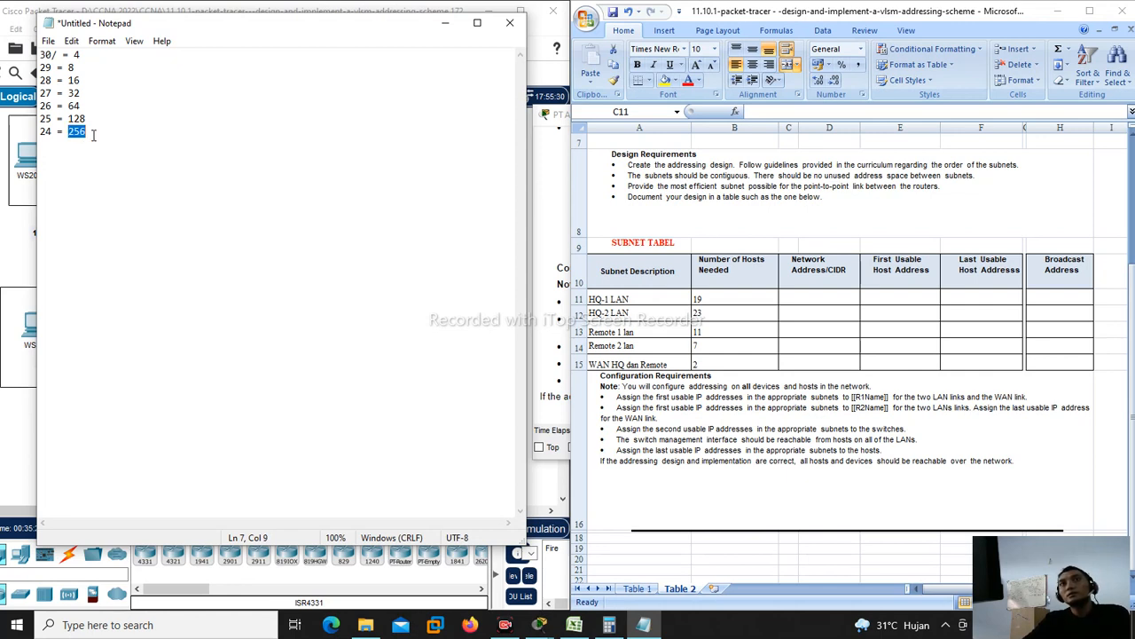
click(88, 131)
click(83, 69)
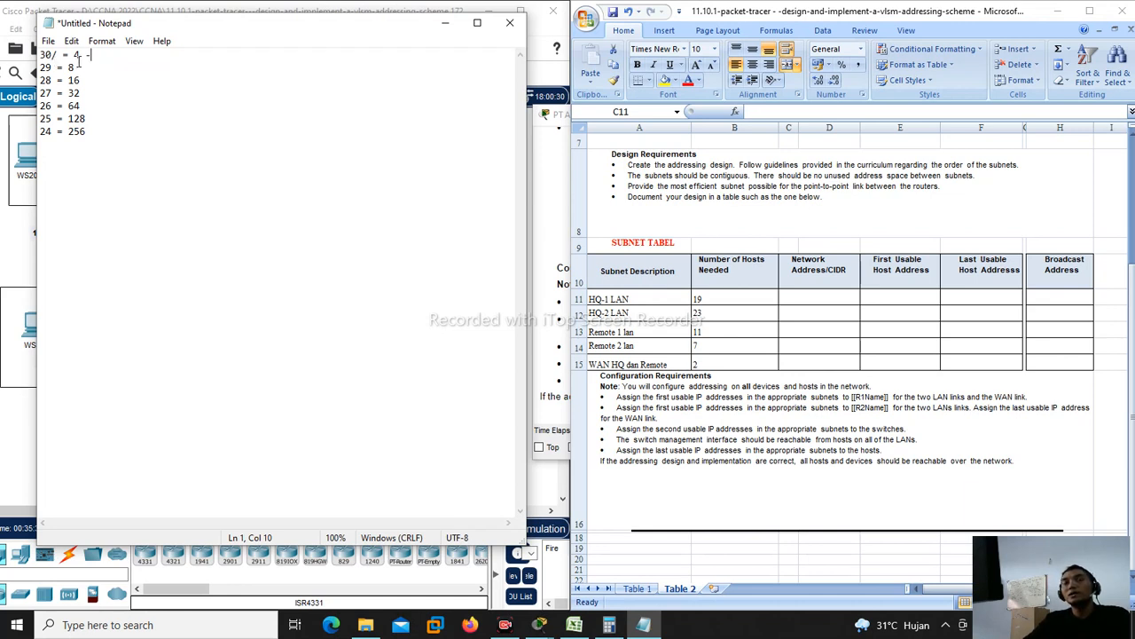
text(2)
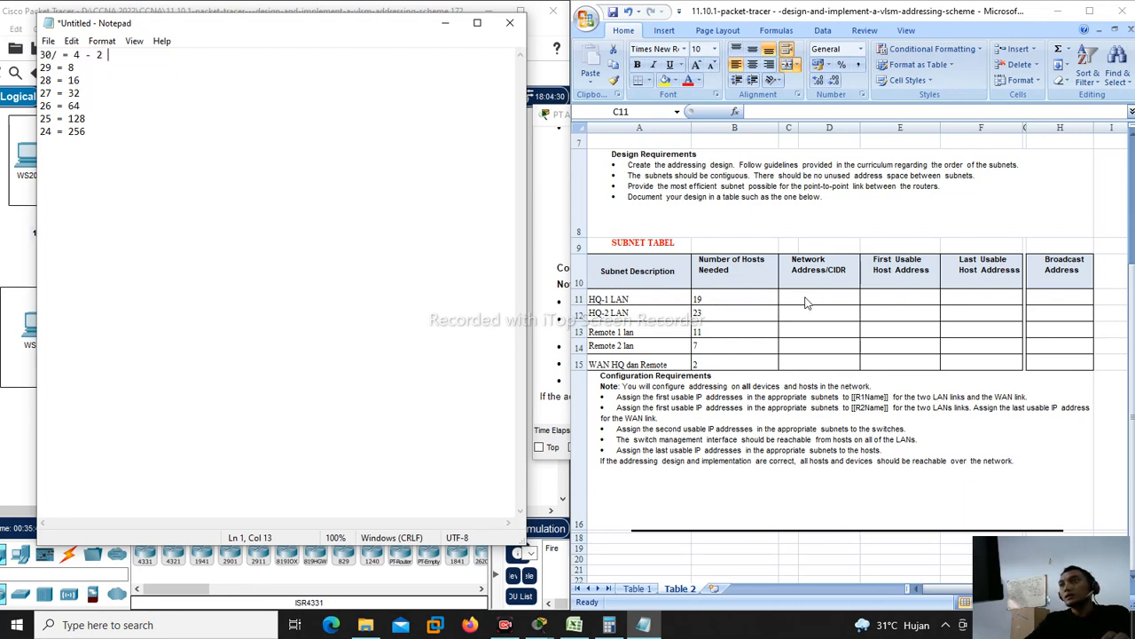
Step: Examine the network, first usable, last usable and broadcast address cells of the HQ-1 LAN row in the Excel subnet table
click(891, 305)
click(893, 298)
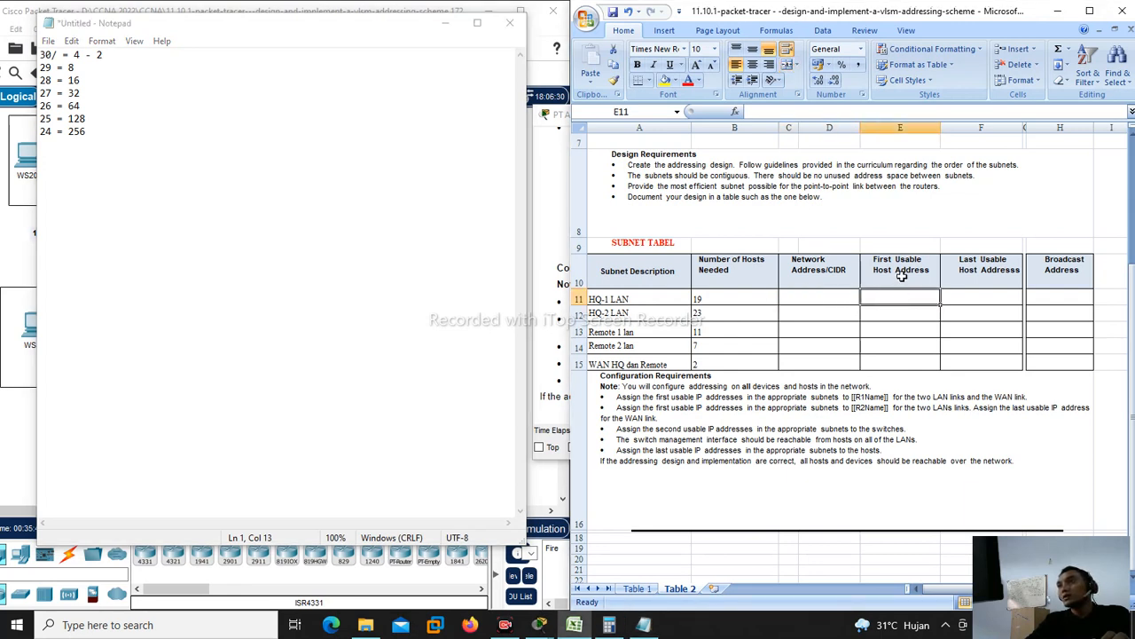
click(973, 299)
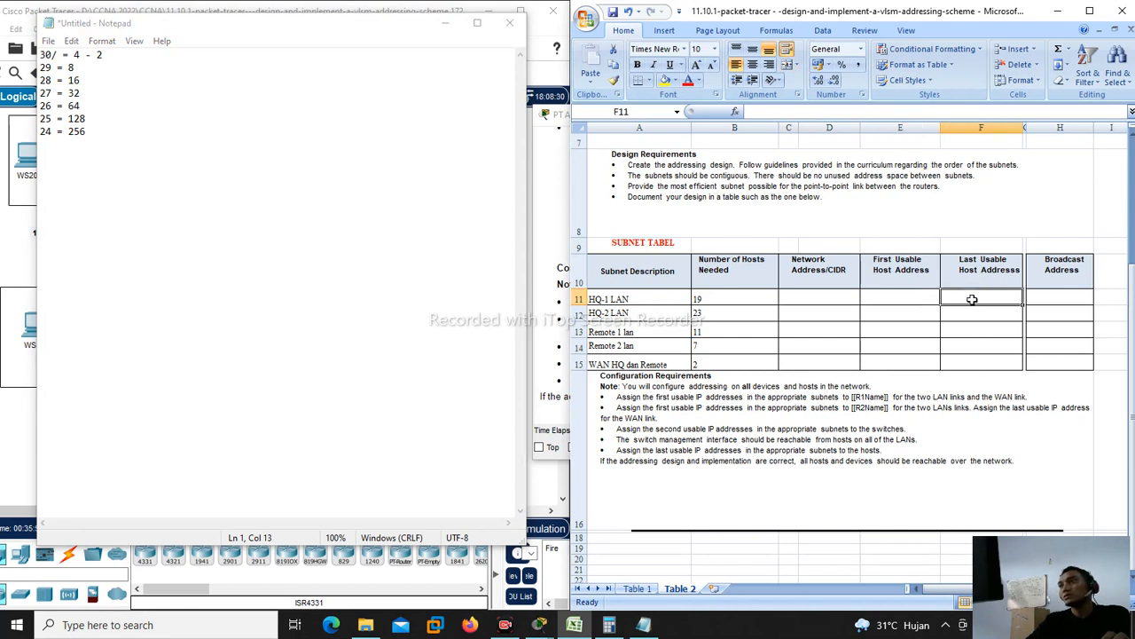
click(904, 299)
click(974, 298)
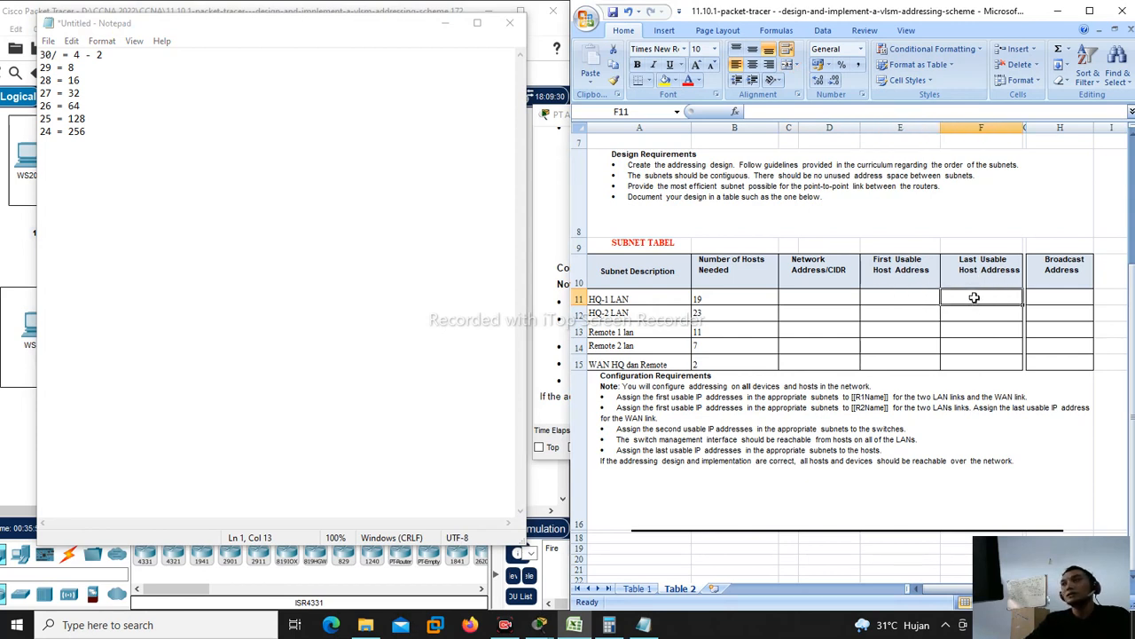
click(923, 302)
click(958, 303)
click(929, 301)
click(820, 293)
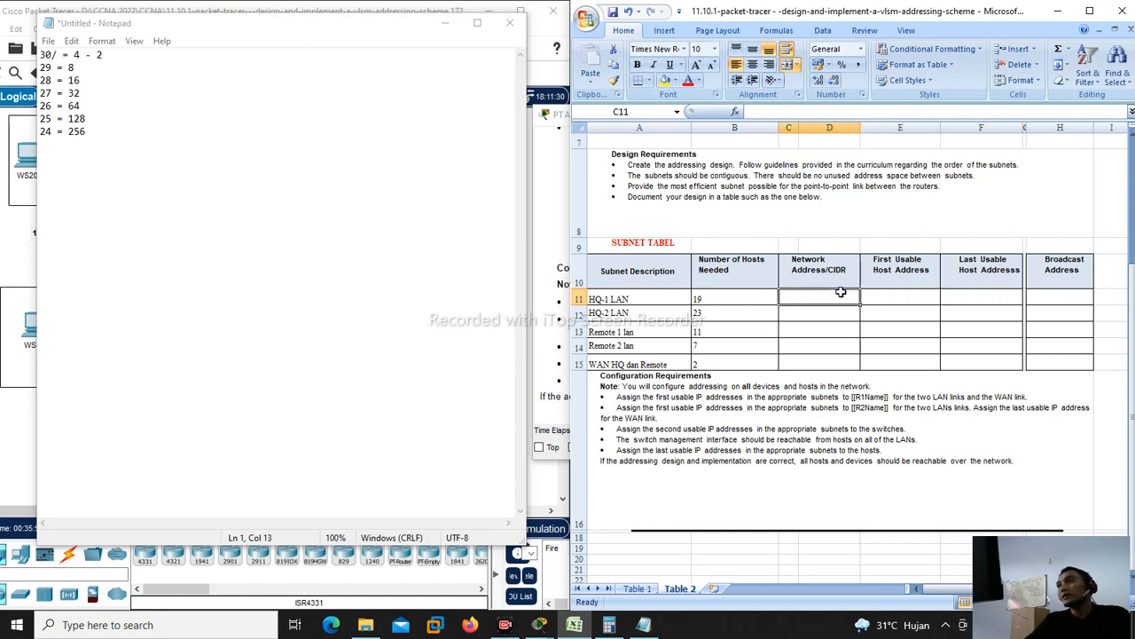
click(1034, 294)
click(839, 295)
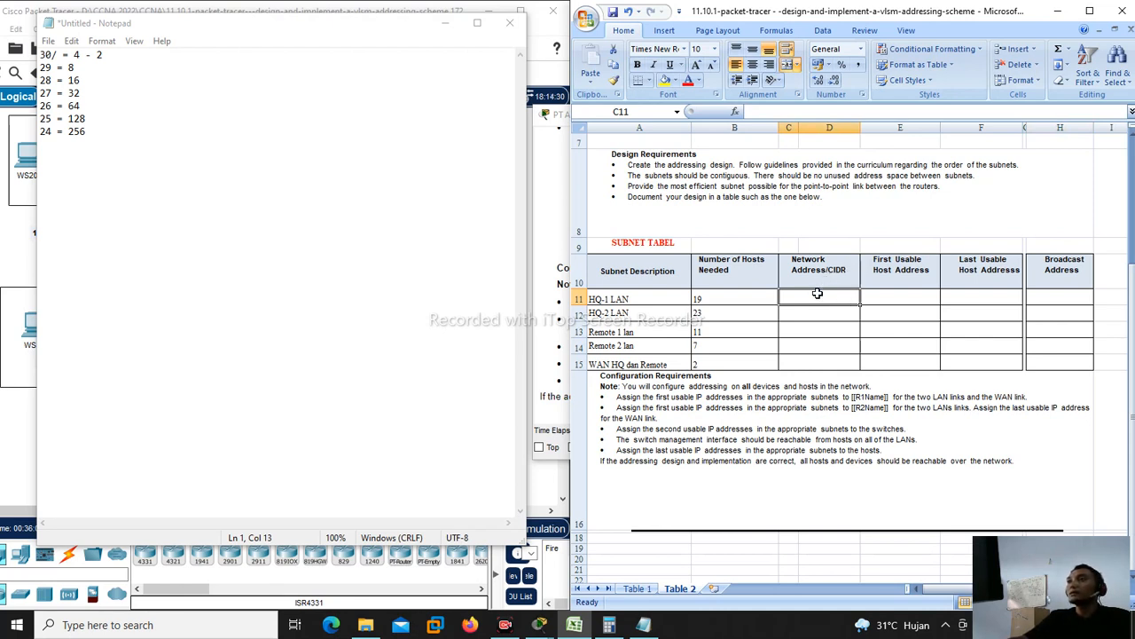
click(1035, 297)
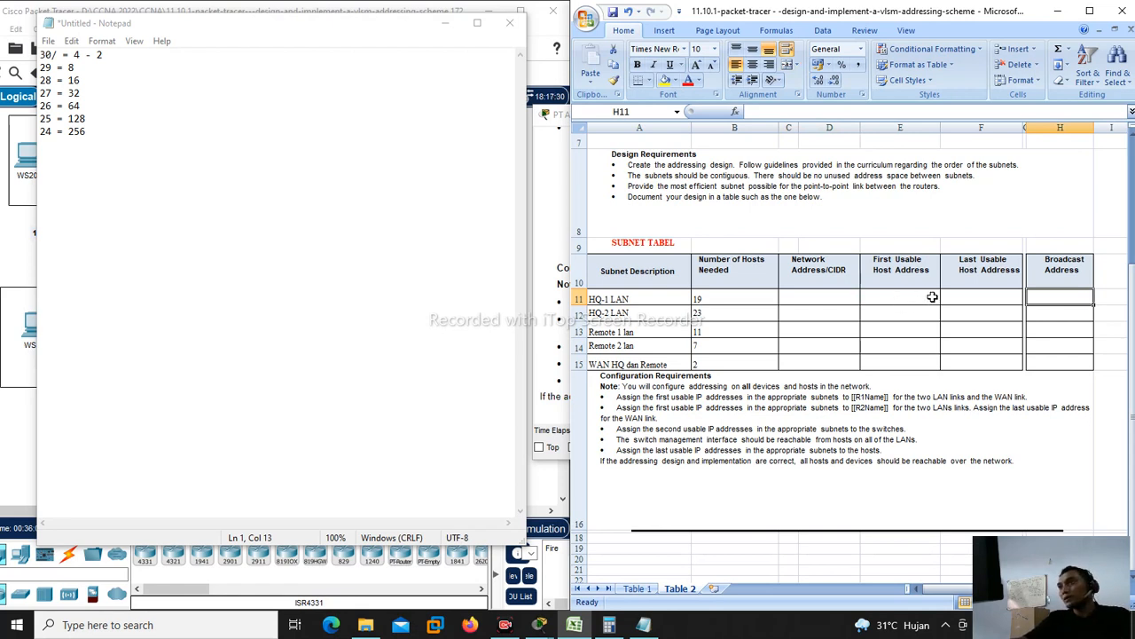
click(813, 294)
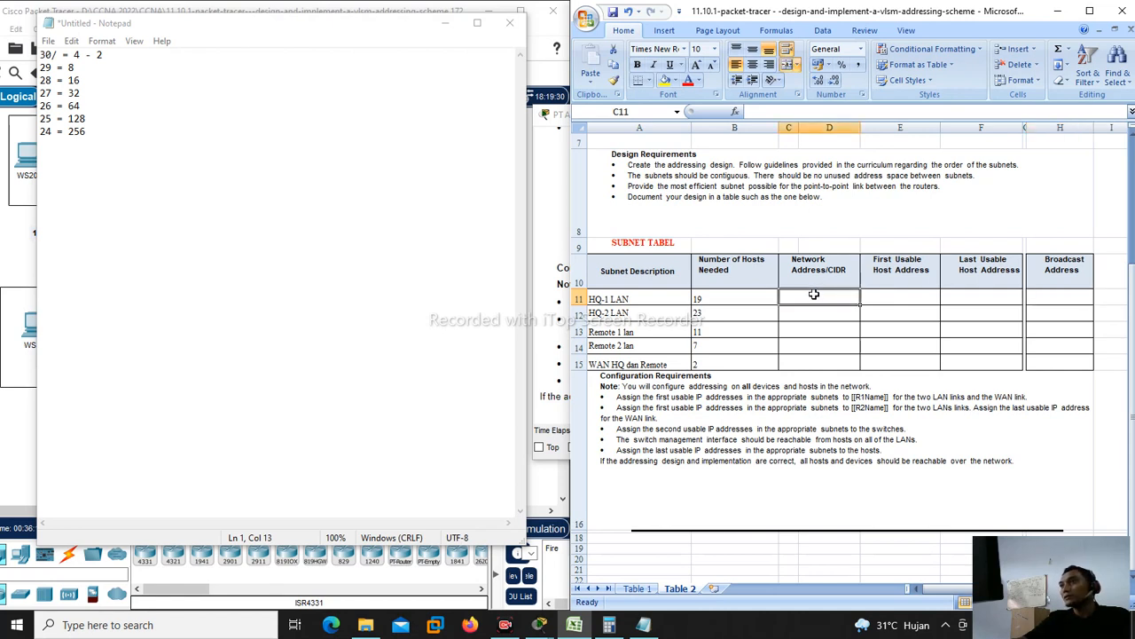
click(1037, 297)
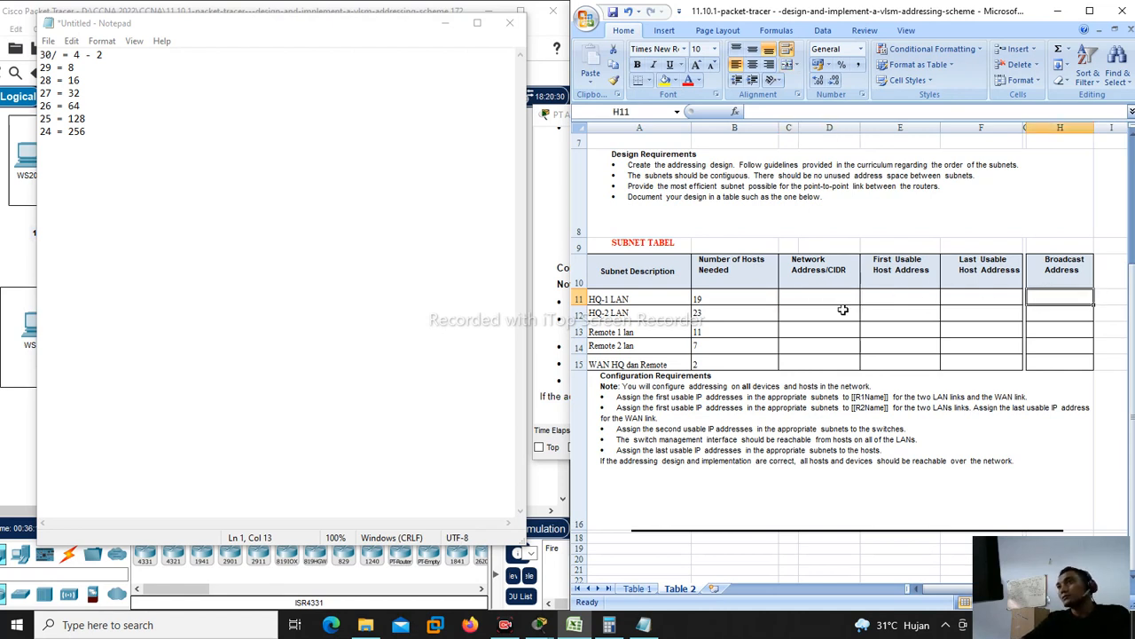
click(896, 297)
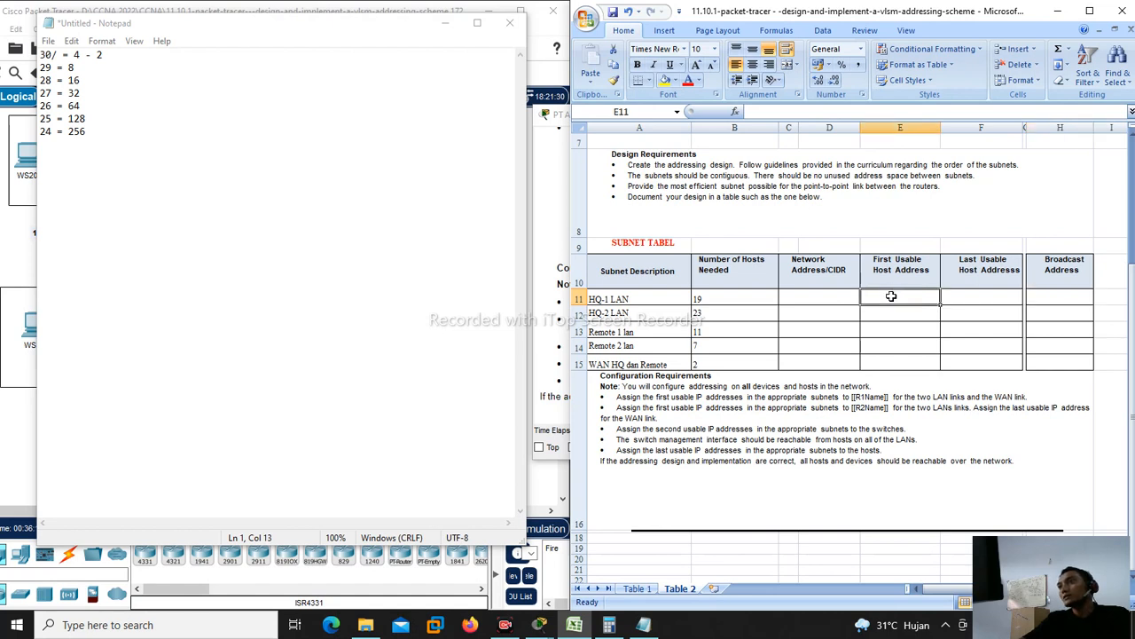
click(942, 299)
click(902, 300)
click(972, 297)
click(909, 298)
click(969, 298)
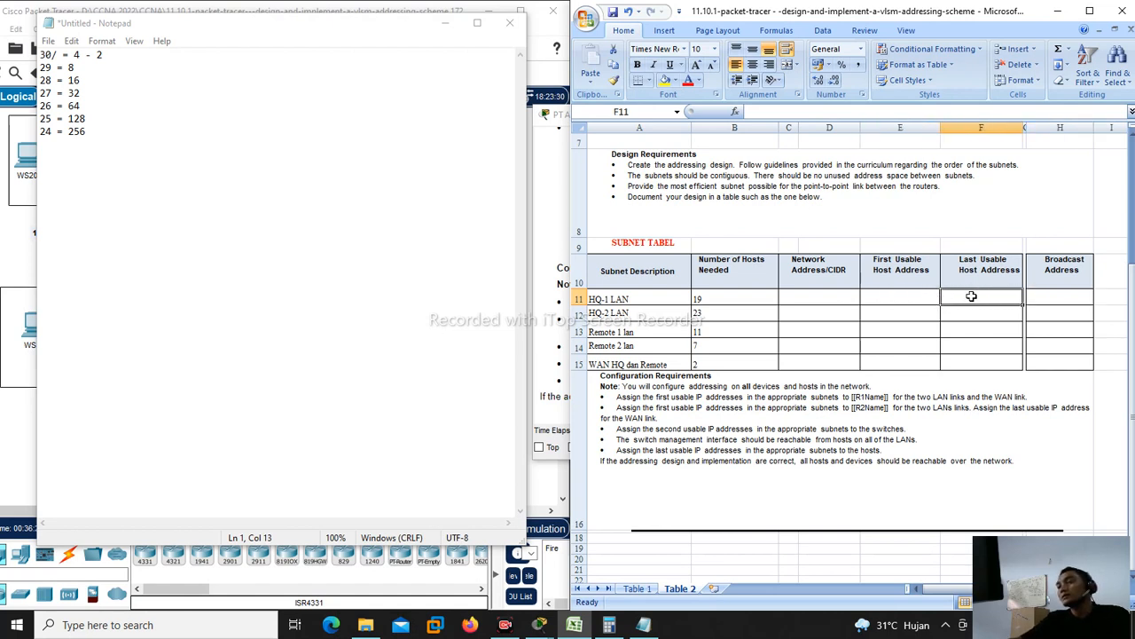
Step: In the Notepad list, append the usable host count "= 6" to the 29 line and replace the minus in the 30/ line with an equals sign
click(88, 67)
double_click(76, 55)
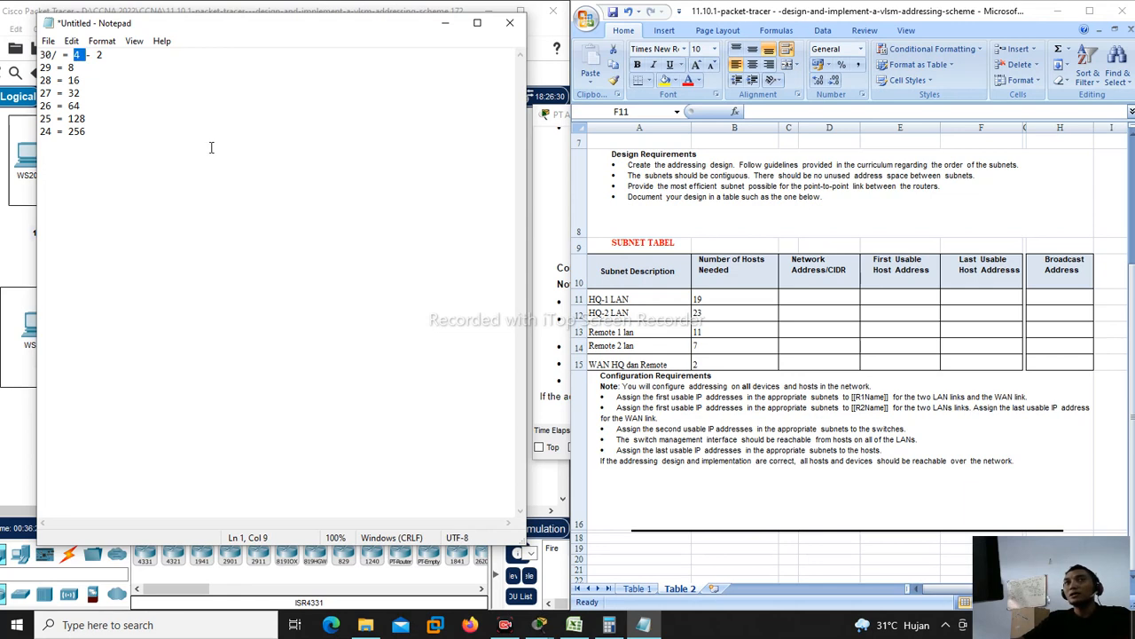
click(110, 56)
click(90, 71)
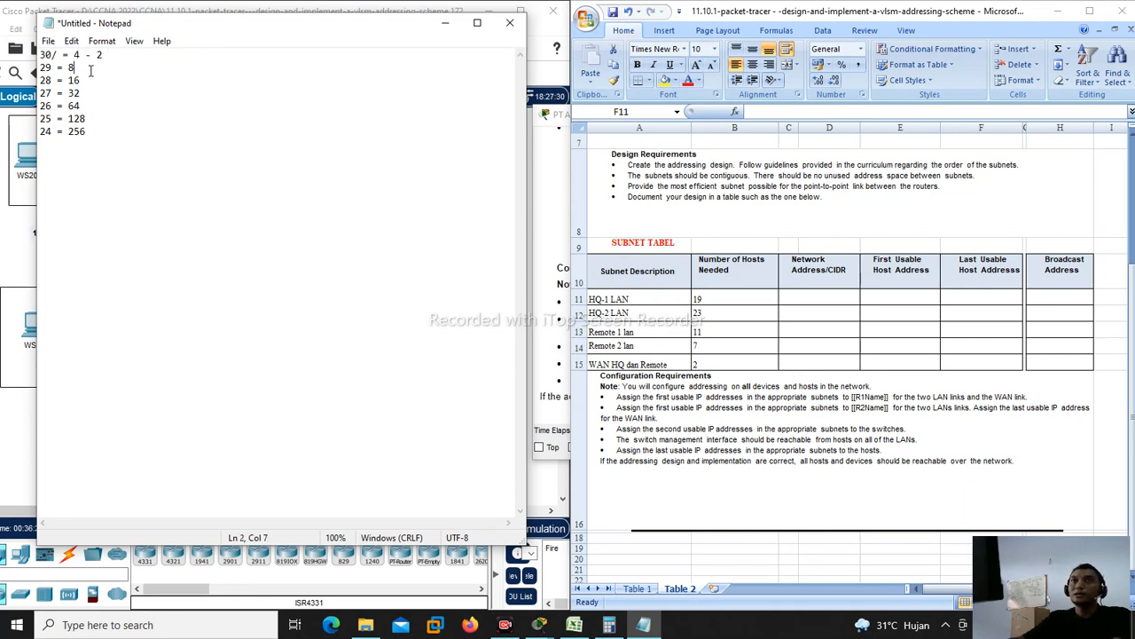
text(-)
key(BackSpace)
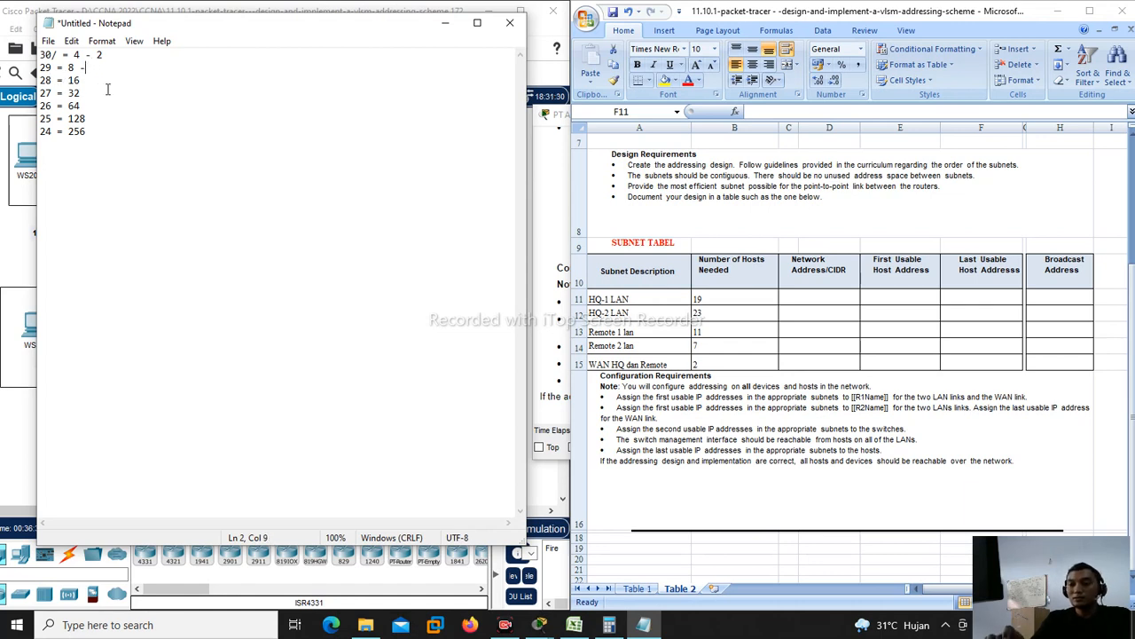
key(BackSpace)
text(= )
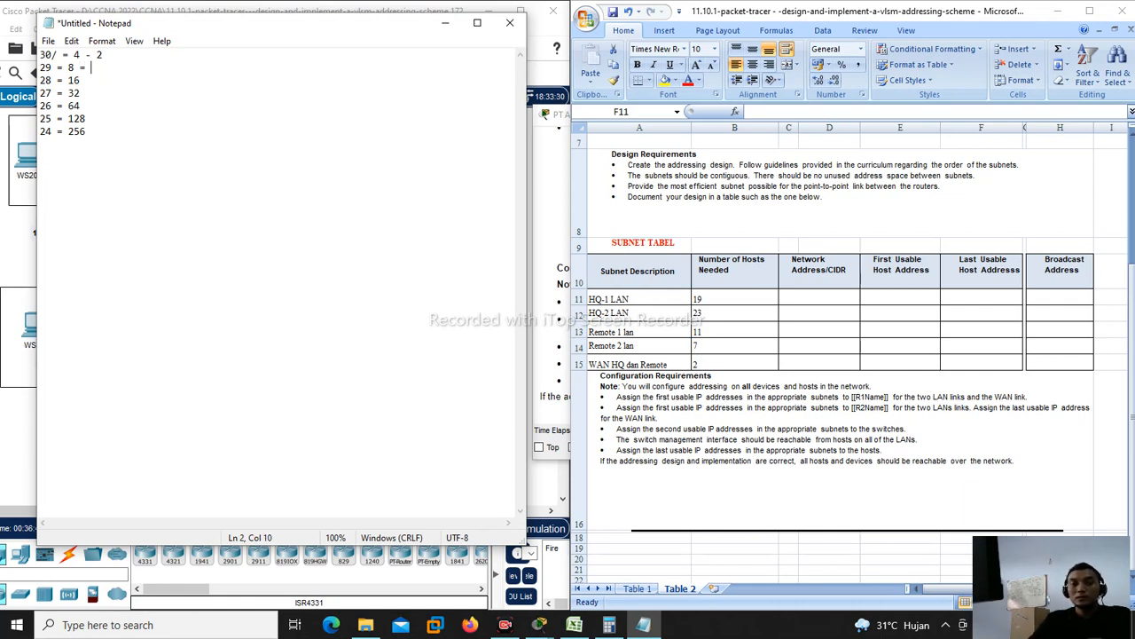
text(6)
click(90, 56)
key(BackSpace)
text(=)
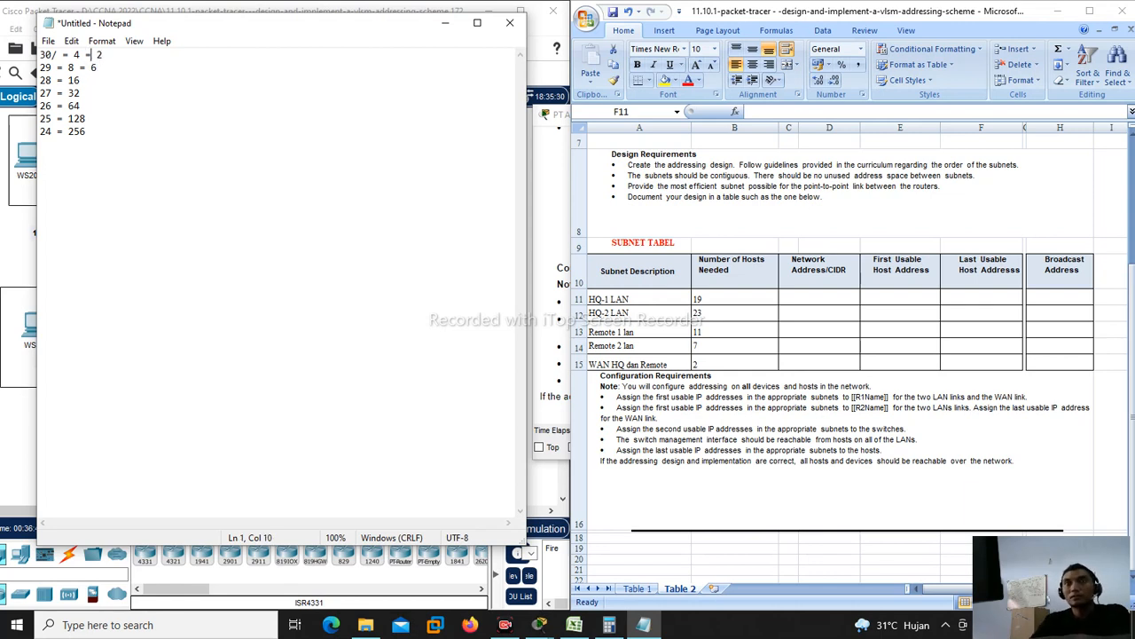
Step: Append the usable host counts "= 14" to the 28 line and "= 30" to the 27 line
click(91, 80)
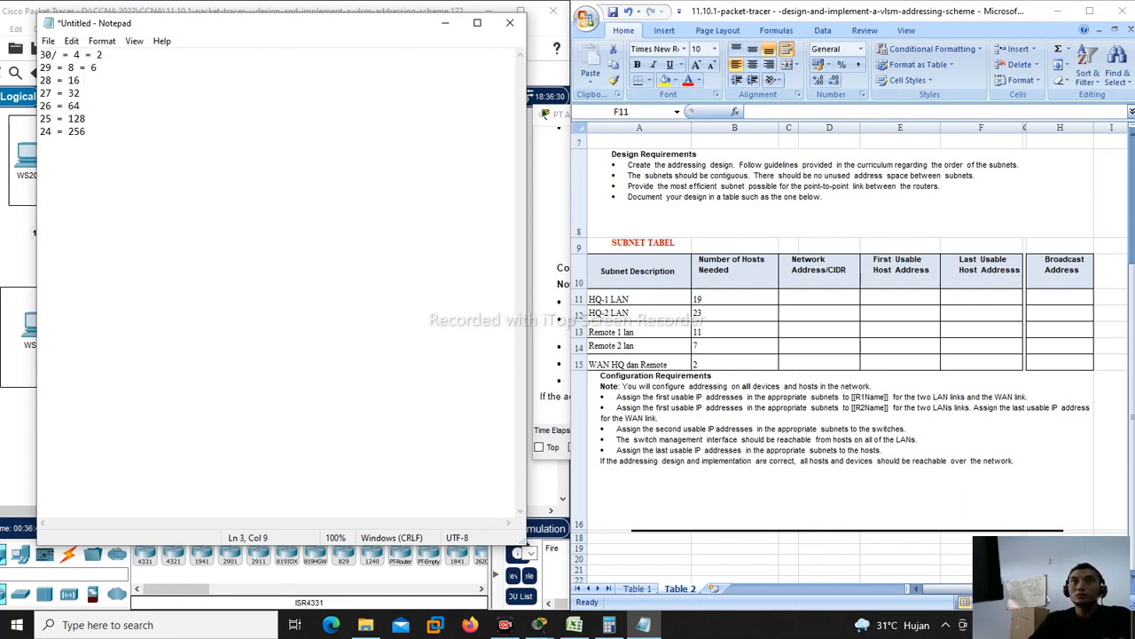
text(= )
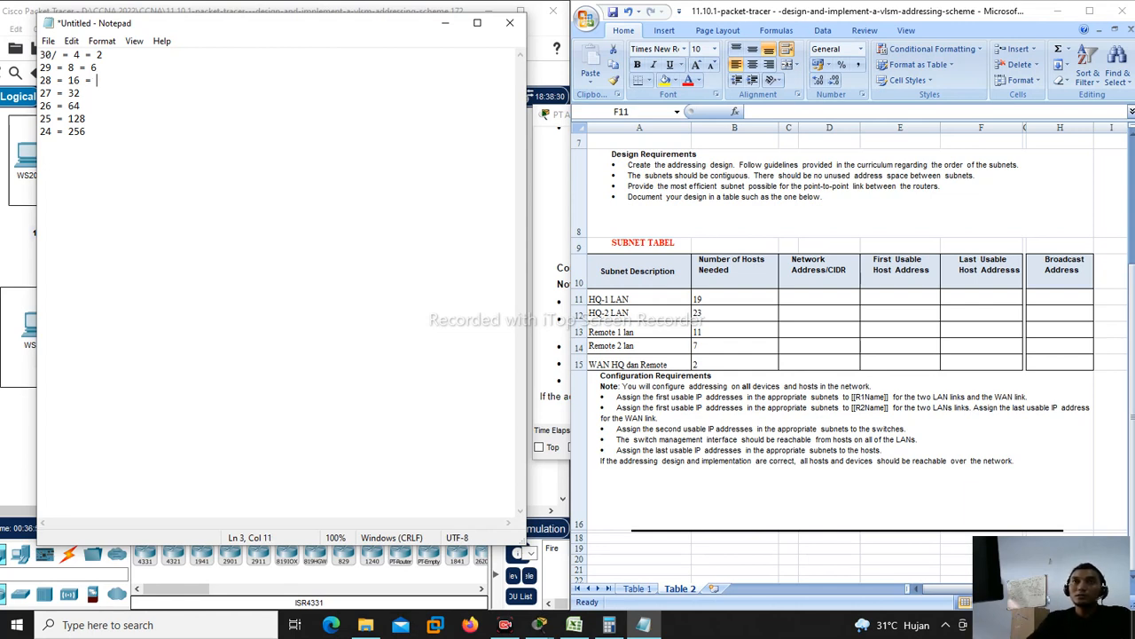
text(14)
click(82, 94)
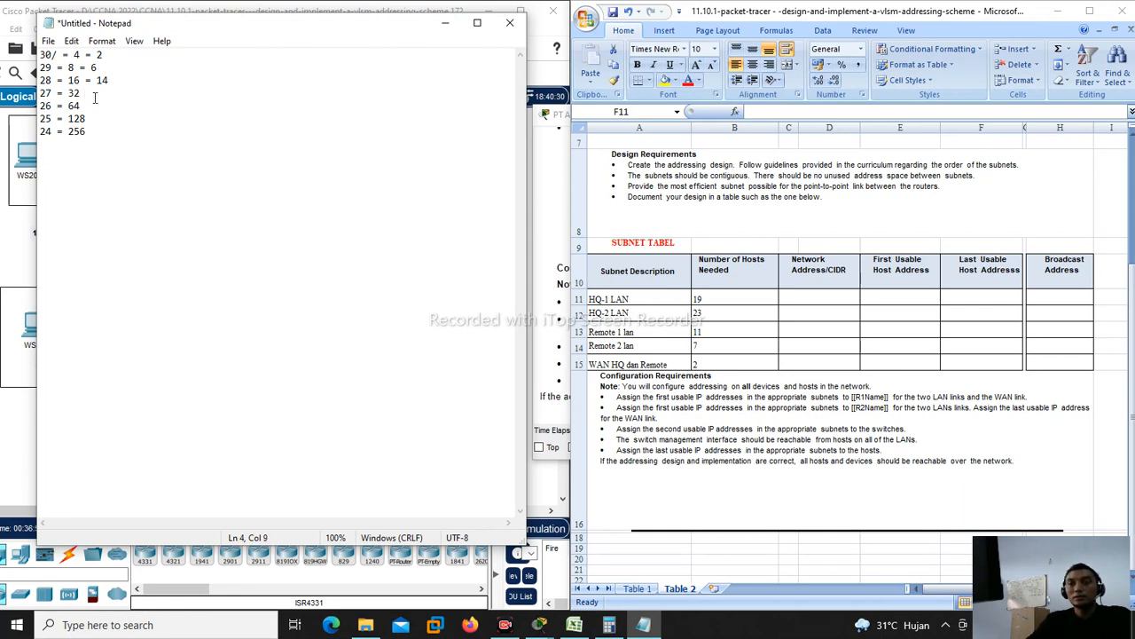
text(=)
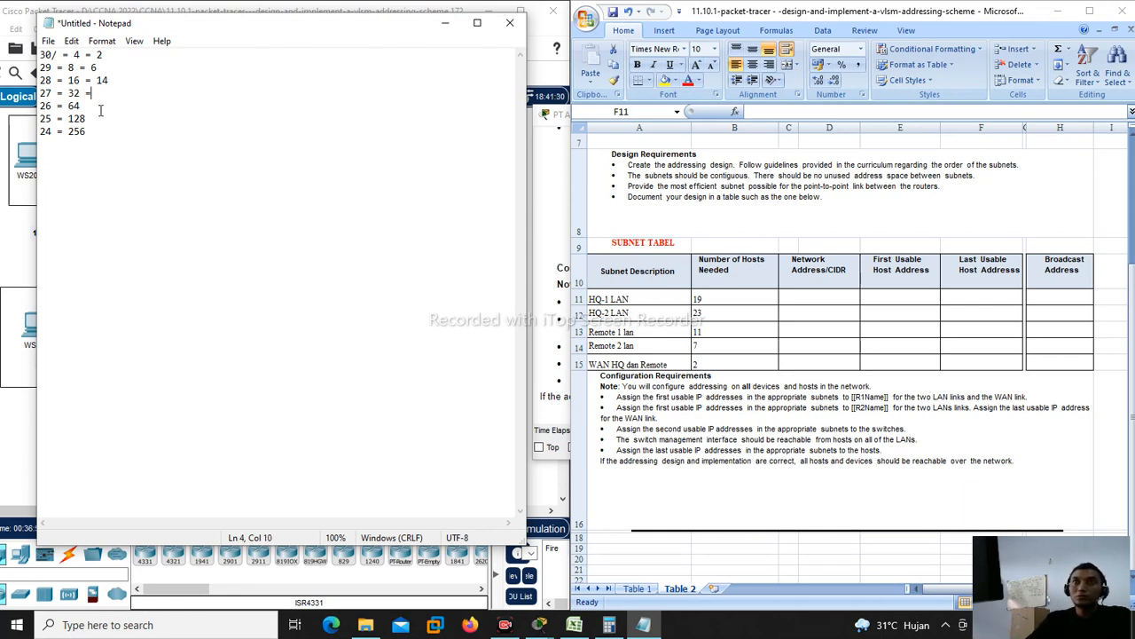
text( 30)
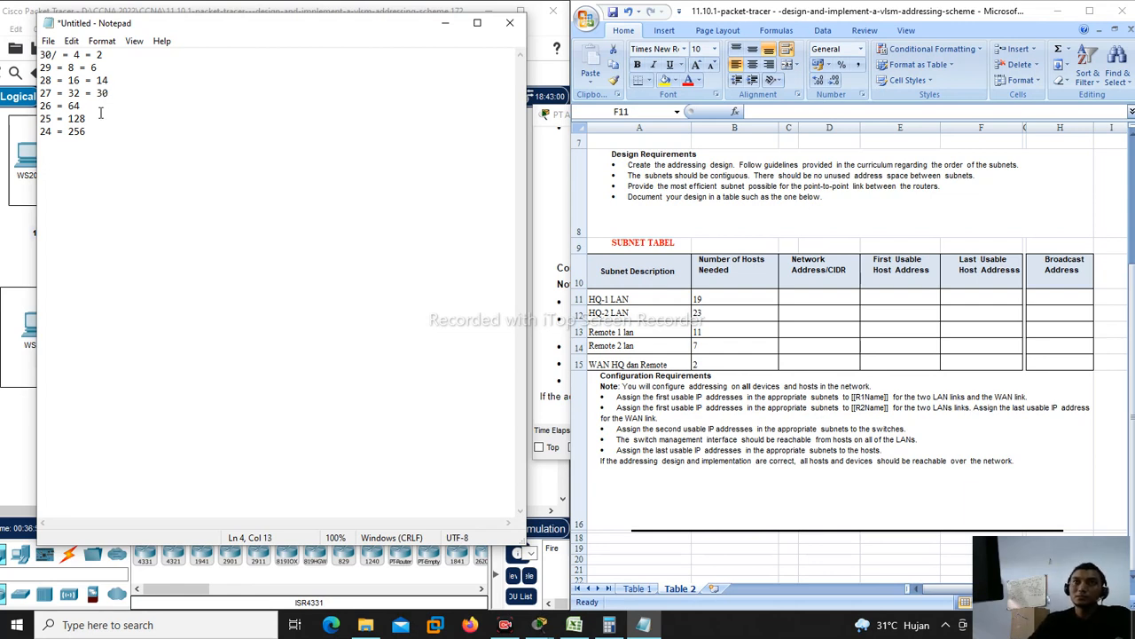
Step: Append the usable host counts "= 62" to the 26 line, "= 126" to the 25 line and "= 254" to the 24 line
key(Down)
text(=)
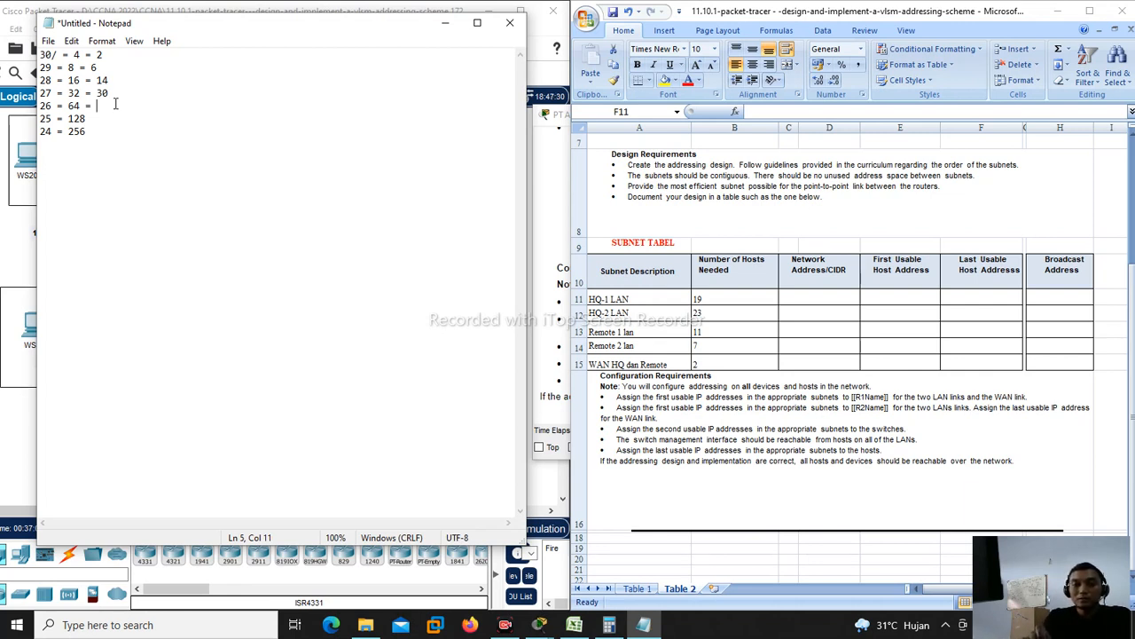
text(62)
click(104, 115)
text(= )
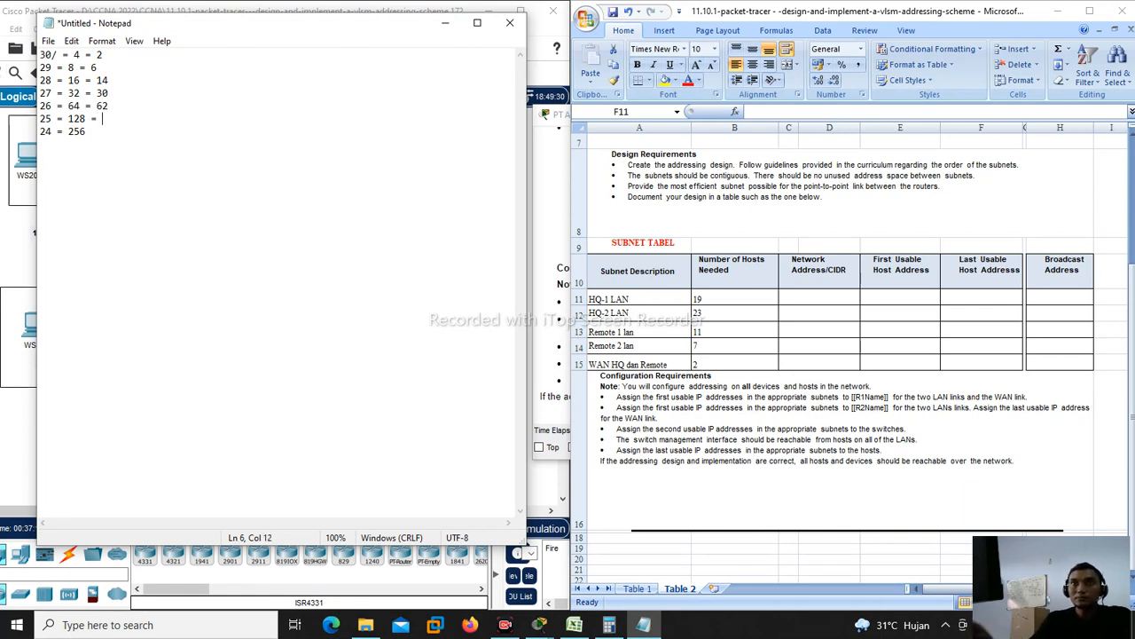
text(1)
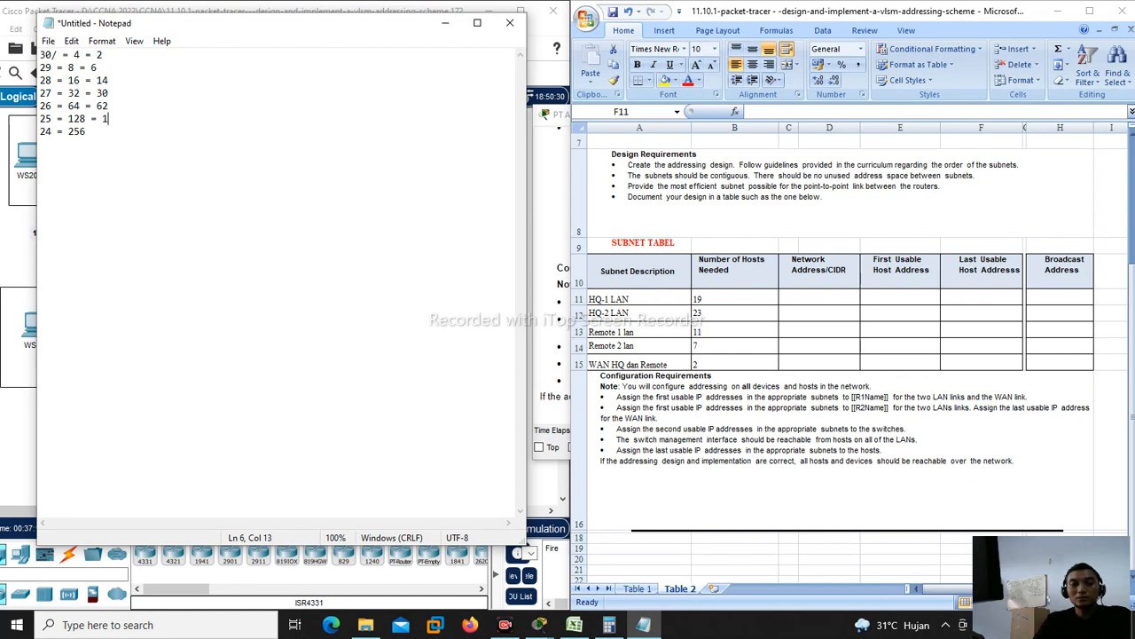
text(26)
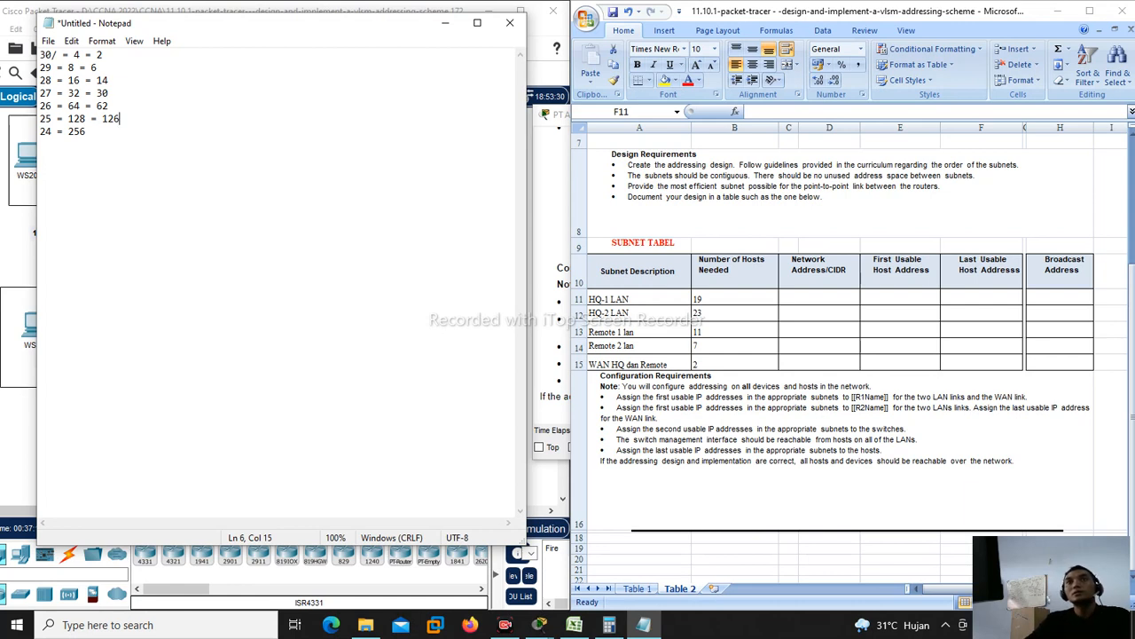
click(94, 134)
text(= 254)
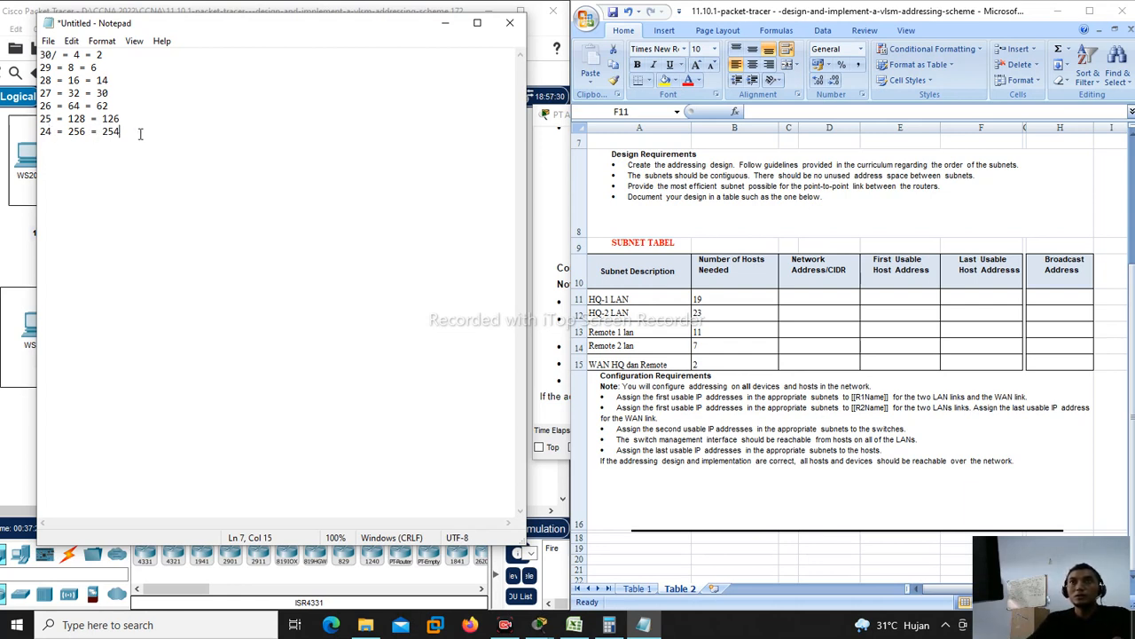
Step: Add the note "...... C" after a gap at the end of the 24 = 256 = 254 line
text(      ...... )
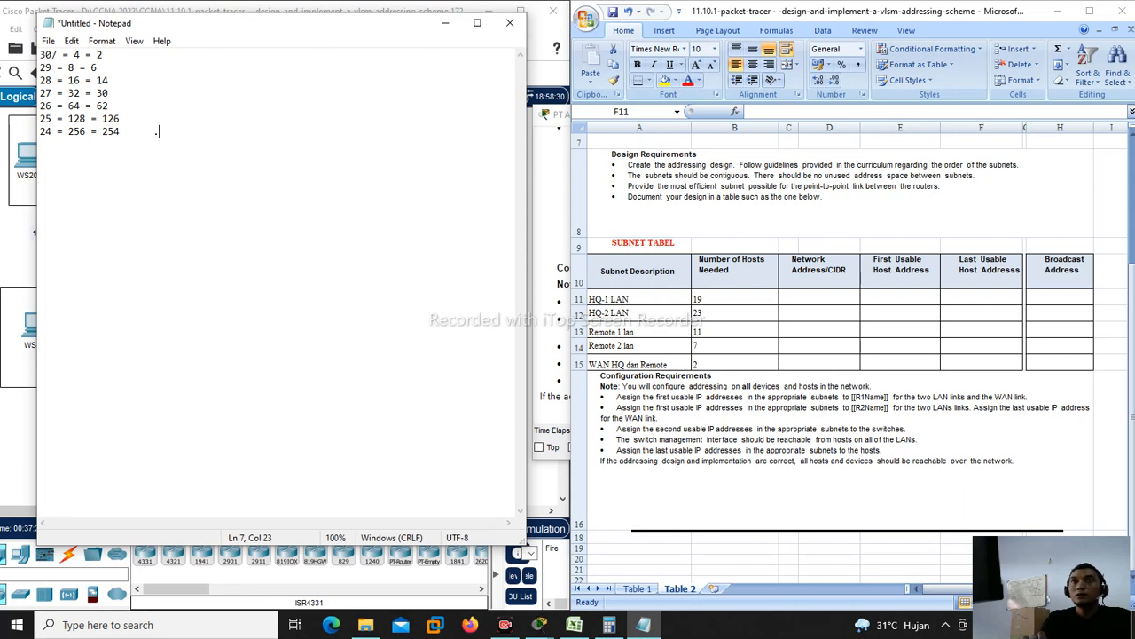
text(C)
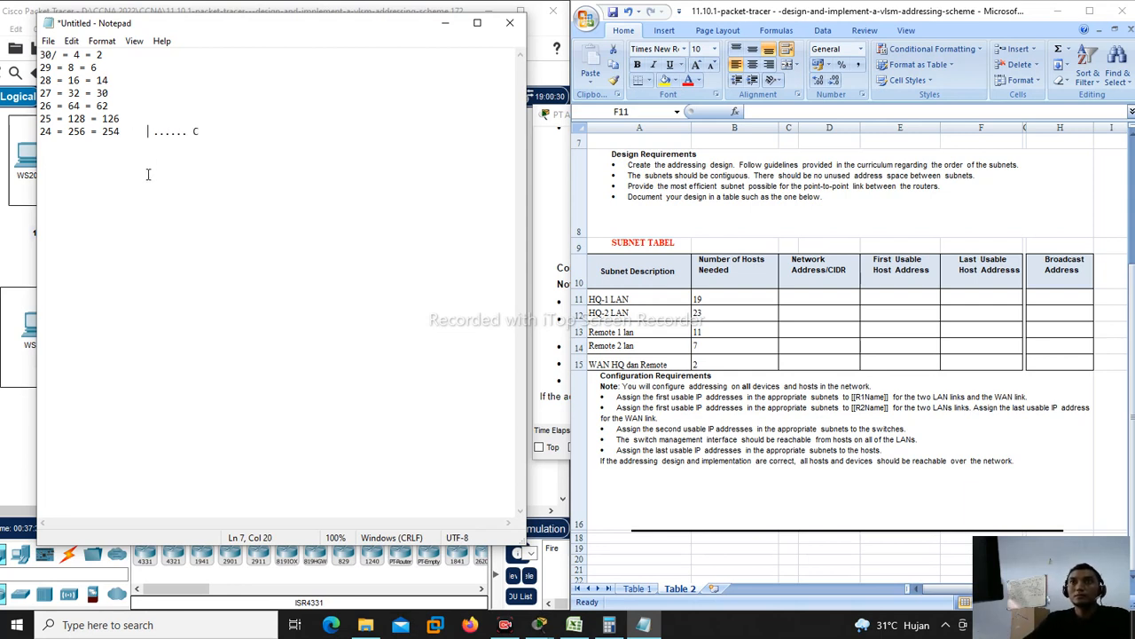
click(192, 149)
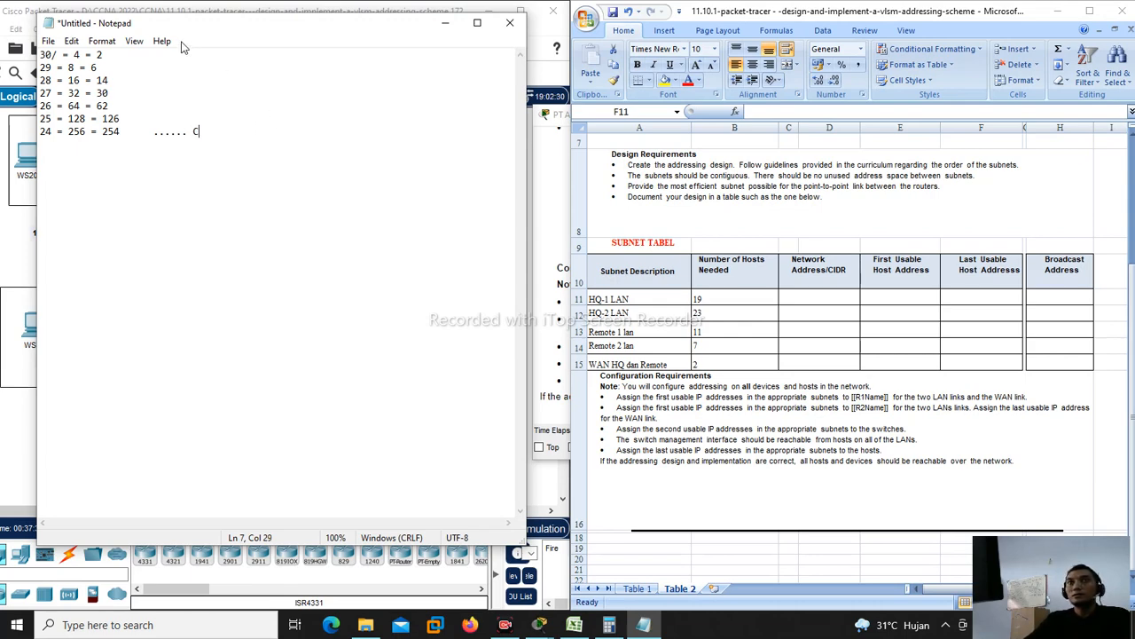
Step: Move the Notepad window below the network topology so that the topology and the subnet table stay uncovered
mouse_move(191, 31)
mouse_down()
mouse_move(163, 31)
mouse_move(175, 30)
mouse_up()
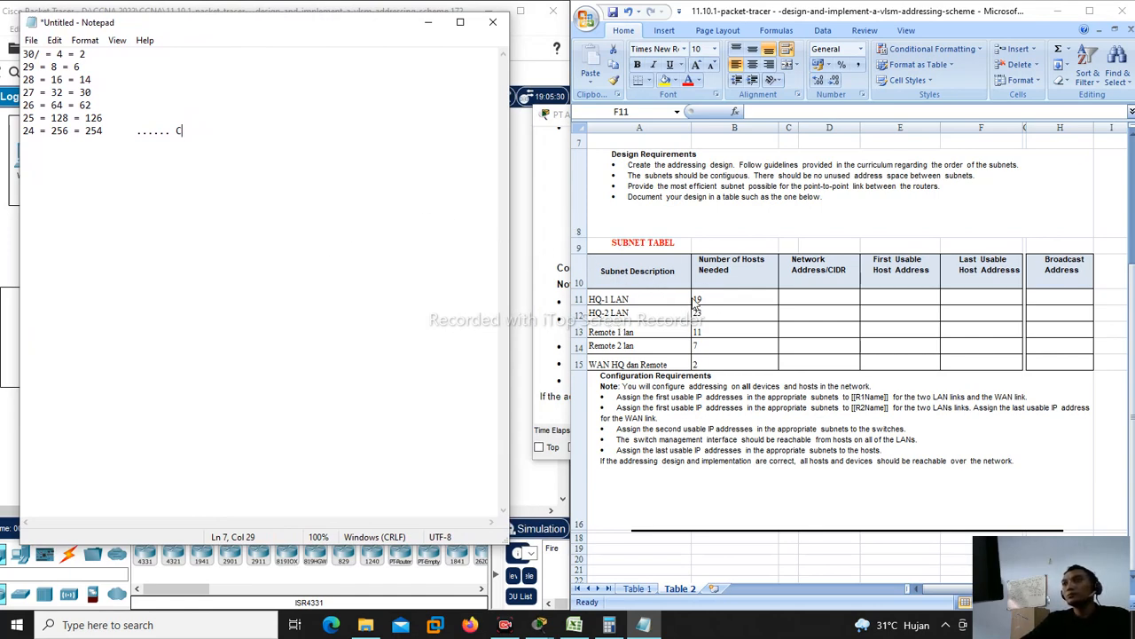
drag(381, 36, 408, 404)
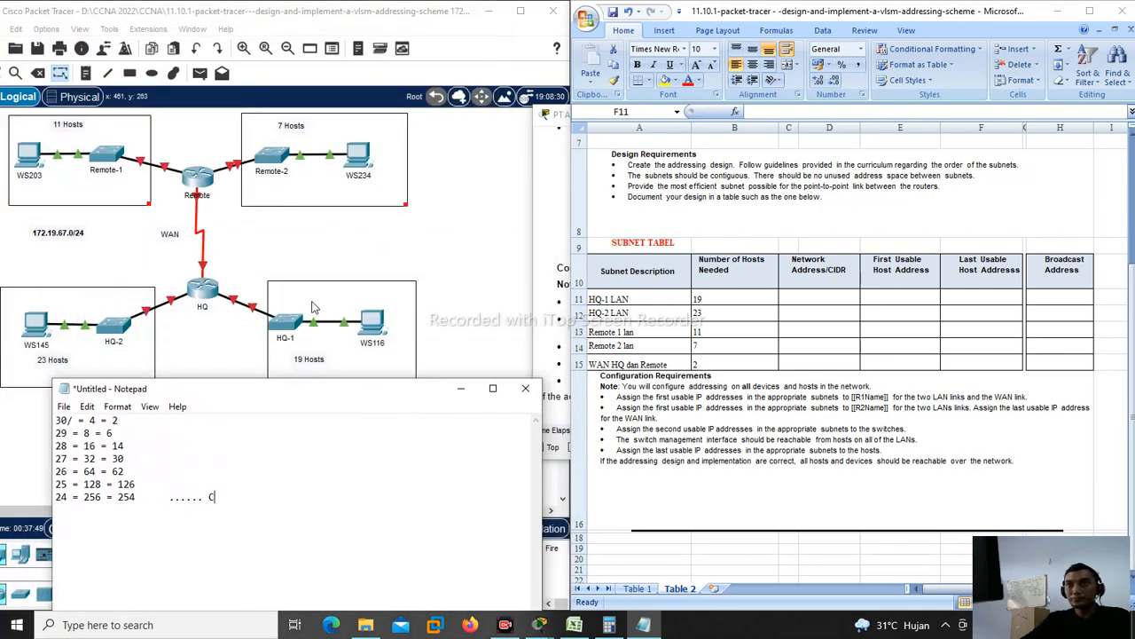
drag(307, 390, 301, 400)
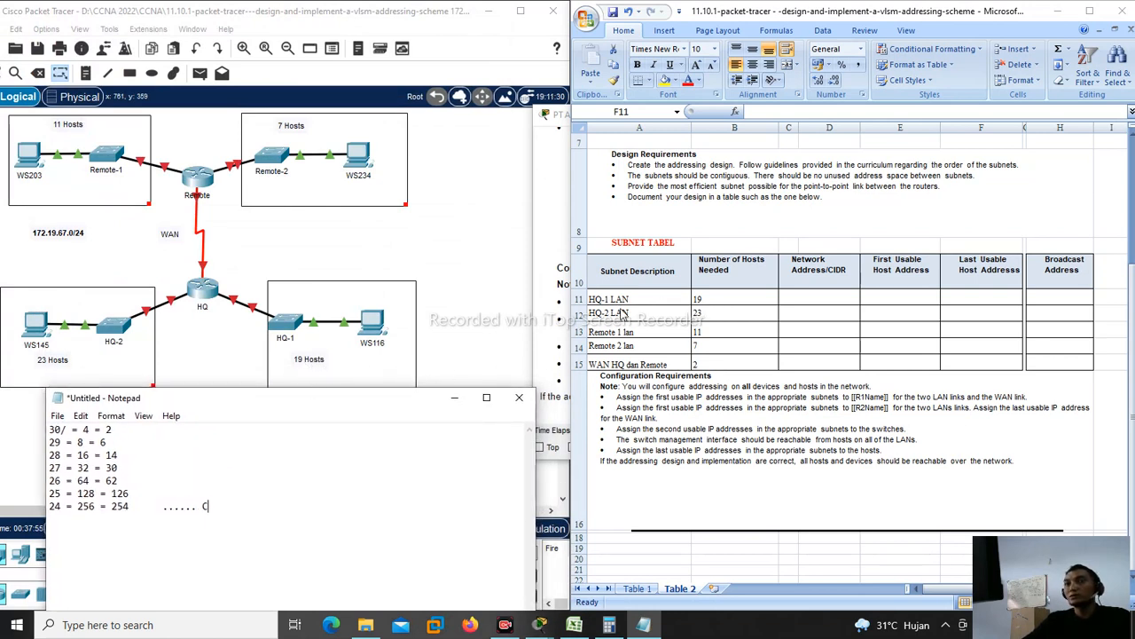
drag(336, 401, 346, 389)
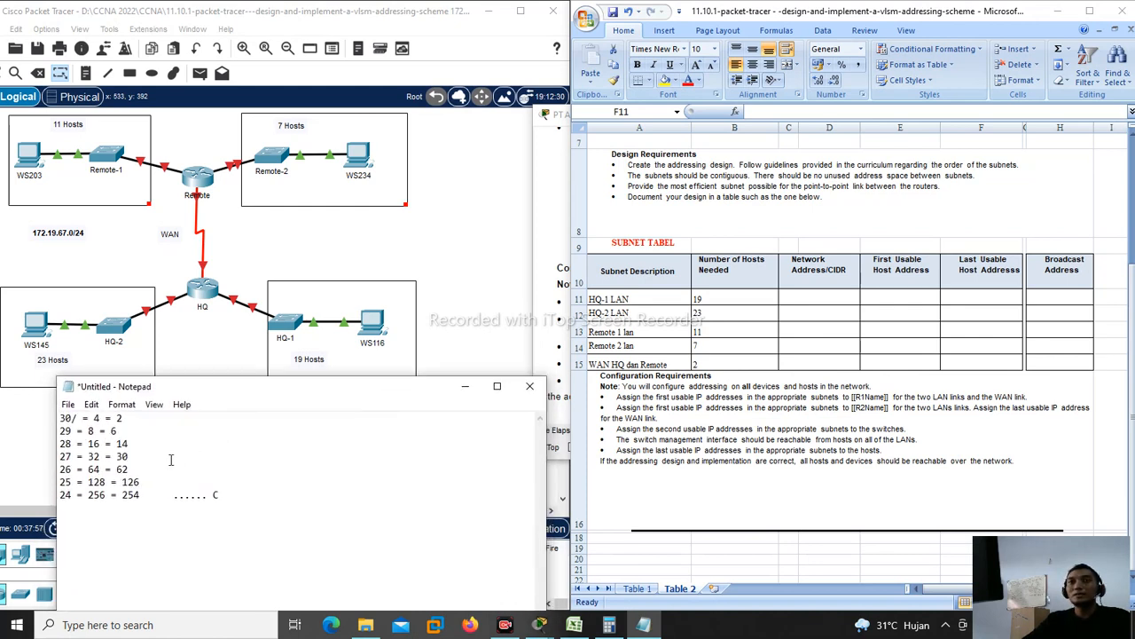
Step: Compare the 28 and 27 lines of the Notepad prefix list to find a subnet size for 19 hosts
drag(102, 444, 88, 443)
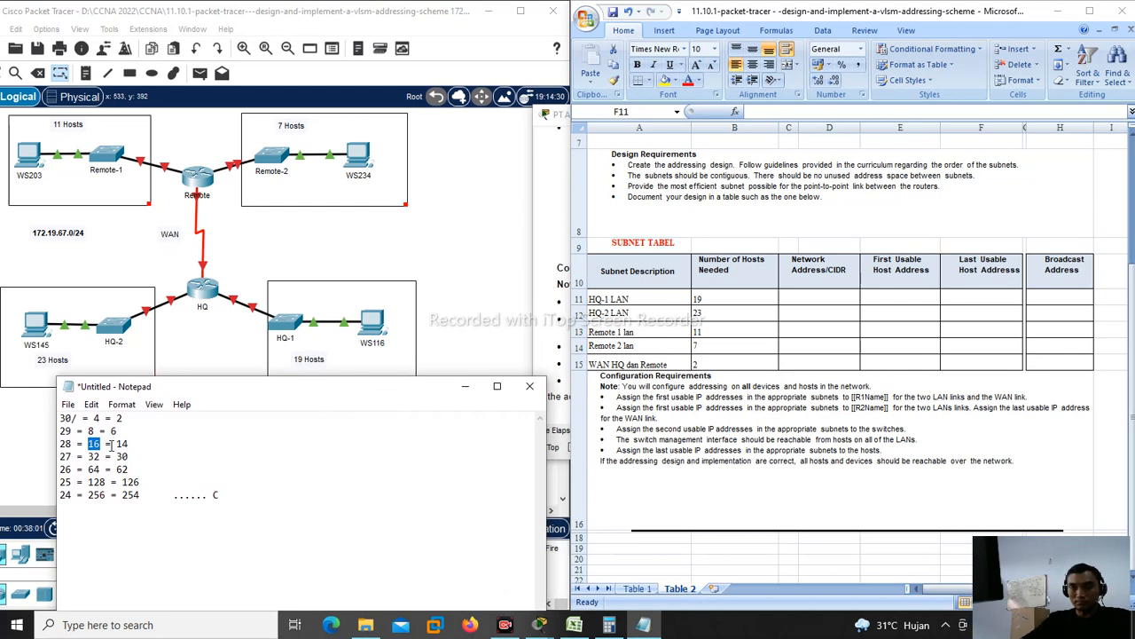
drag(72, 444, 100, 446)
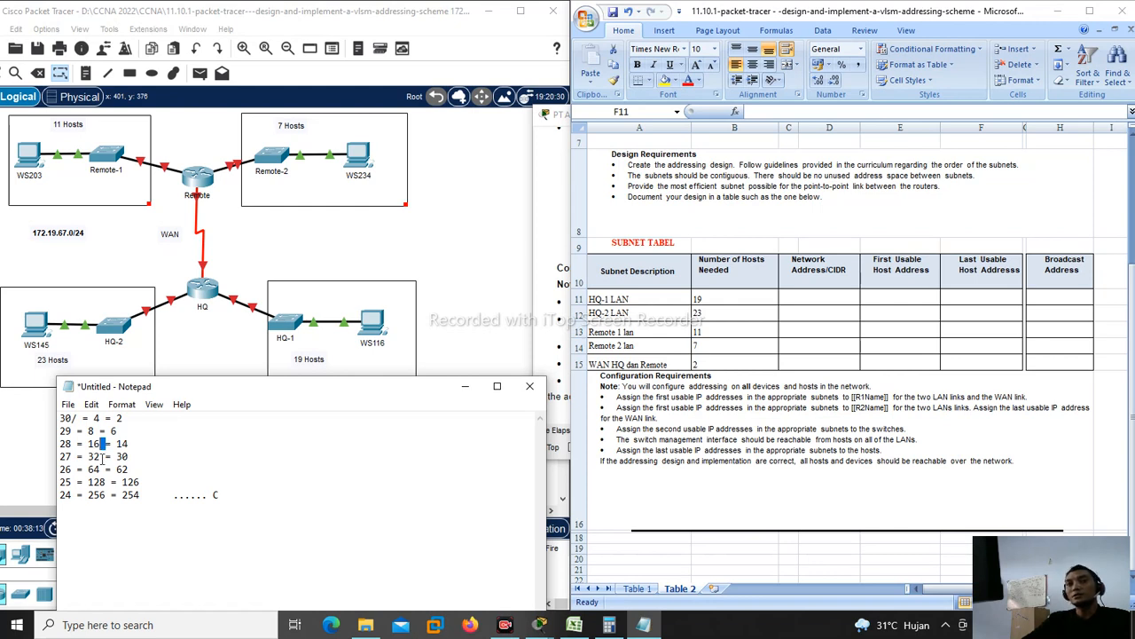
drag(100, 455, 87, 456)
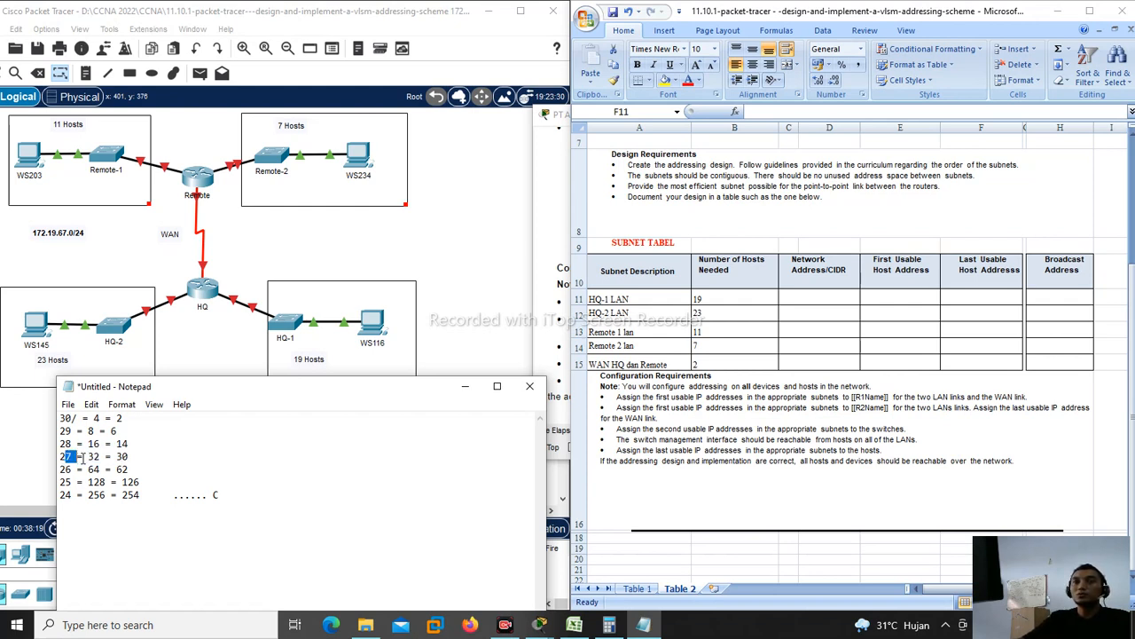
drag(113, 456, 65, 457)
click(160, 462)
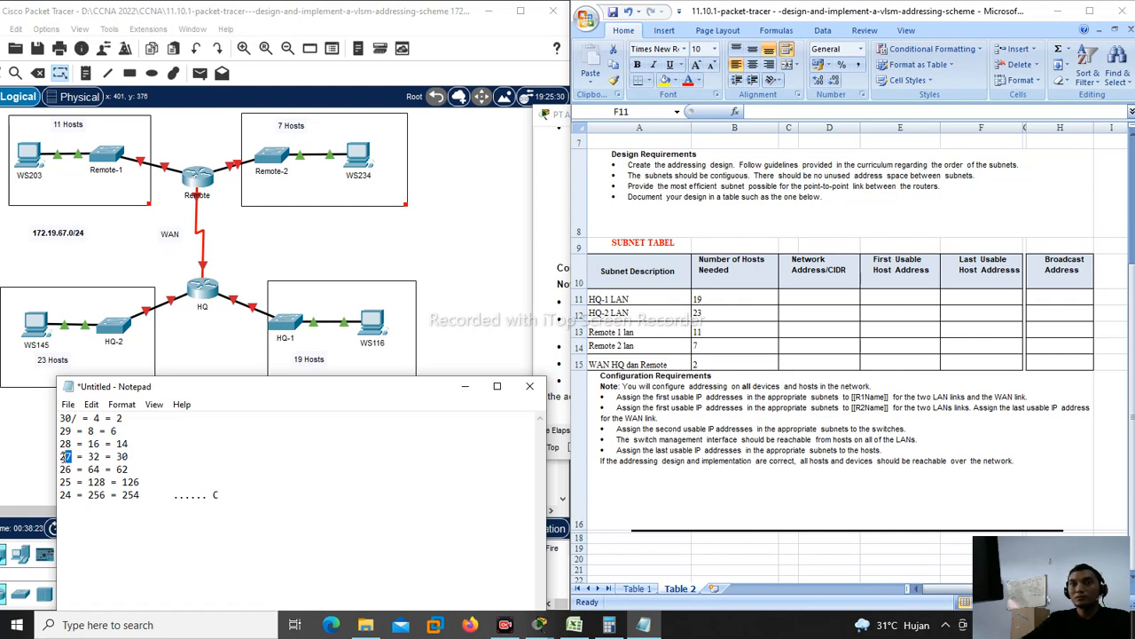
click(151, 457)
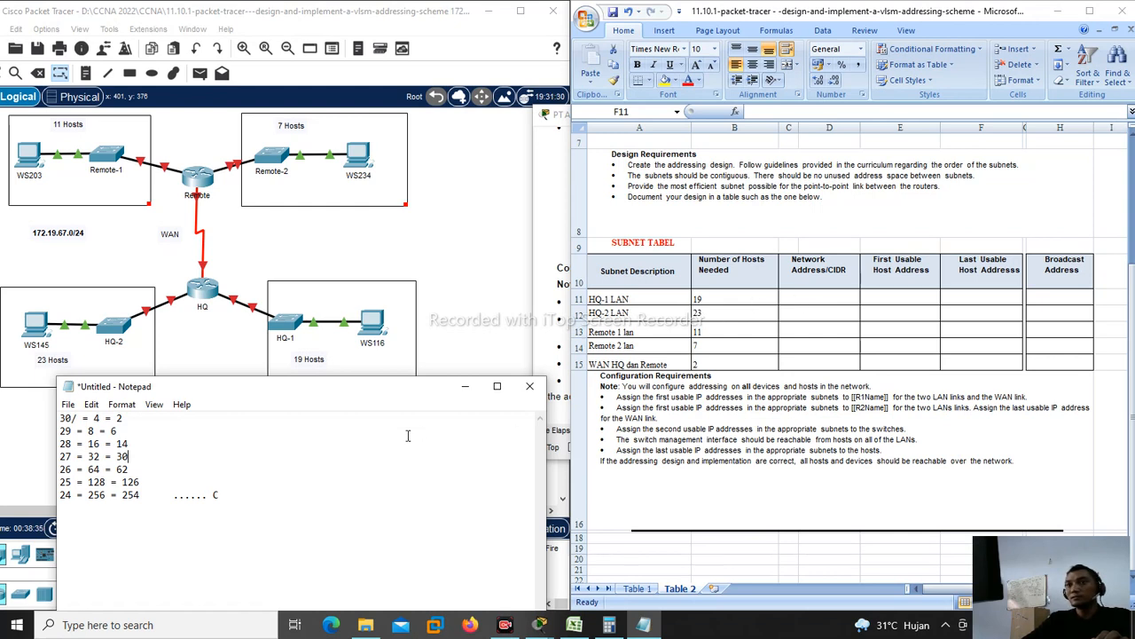
Step: Enter 172.19.67.0 as the network address of the HQ-1 LAN in the subnet table
click(800, 299)
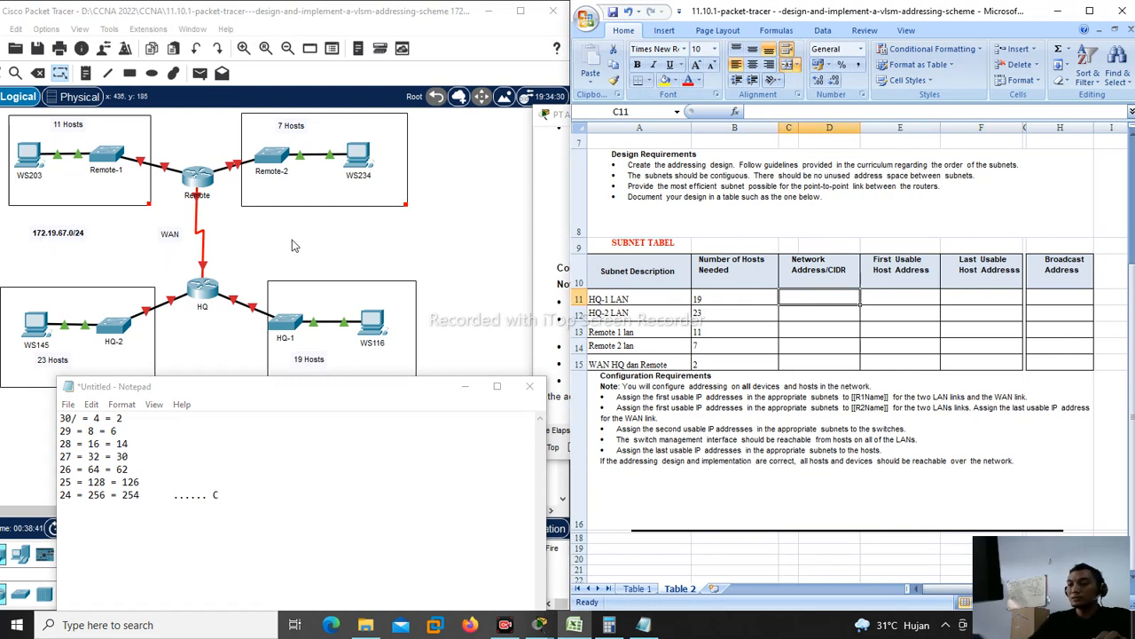
text(17)
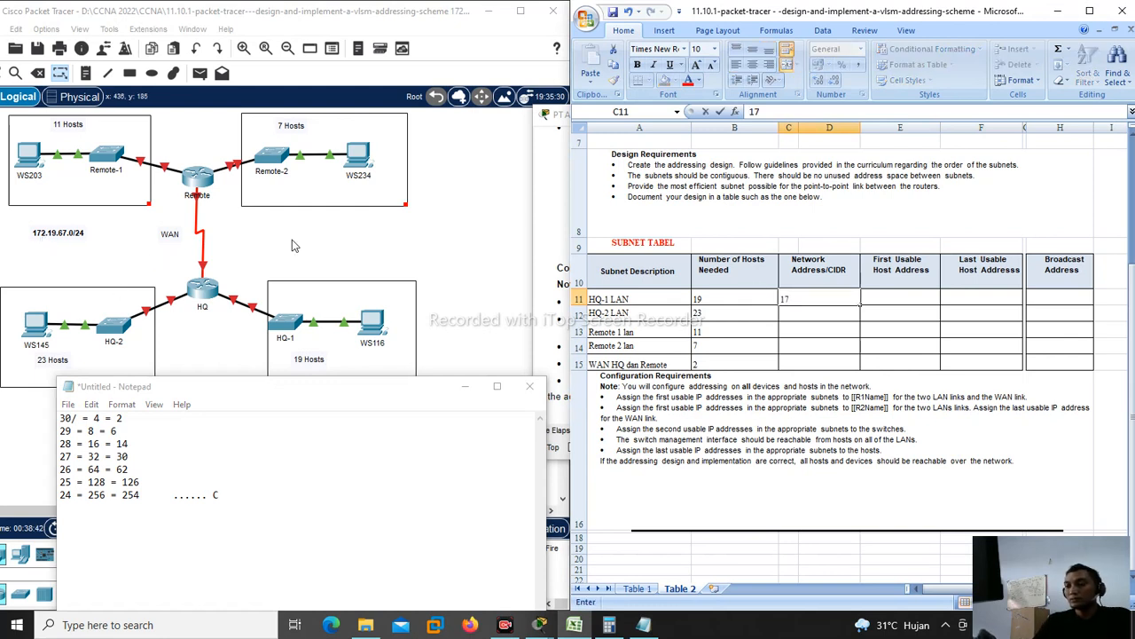
text(2.)
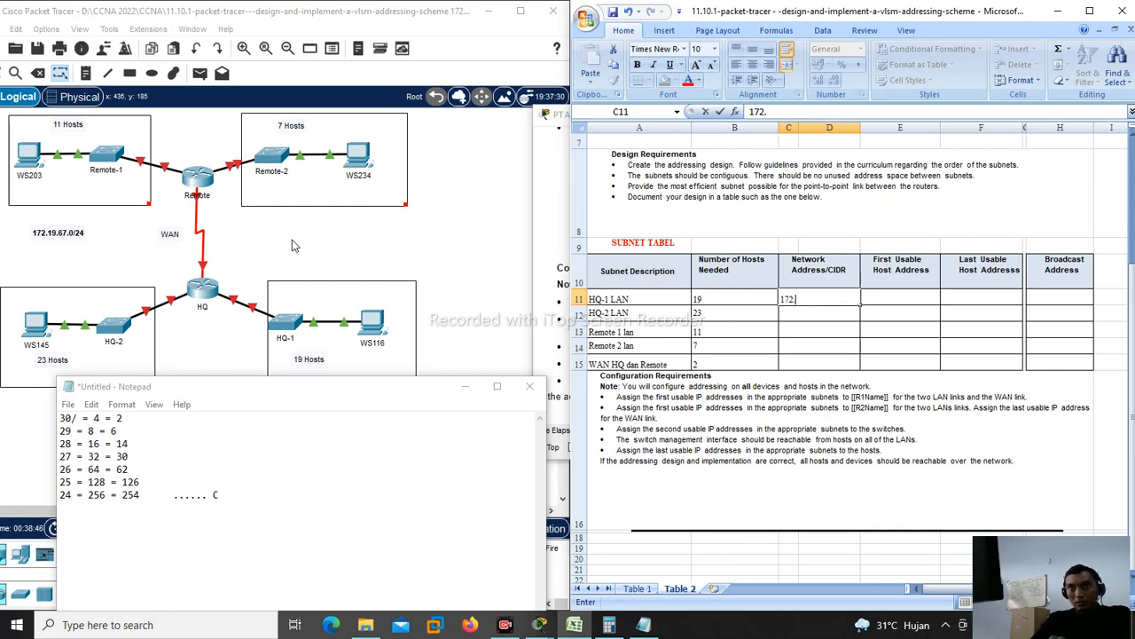
text(19.)
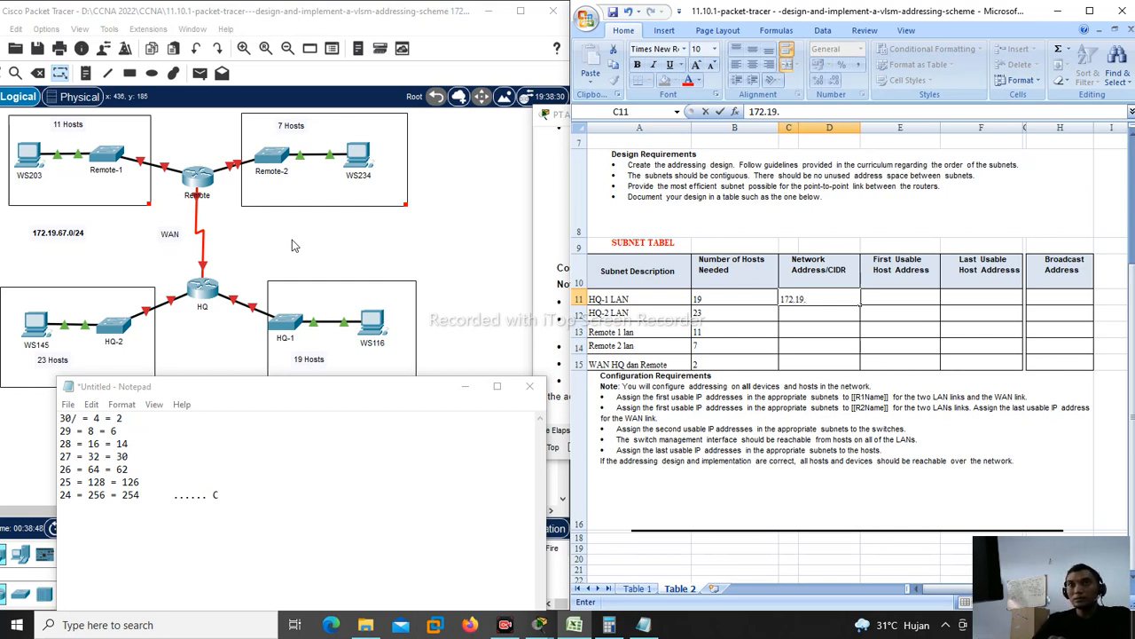
text(67.)
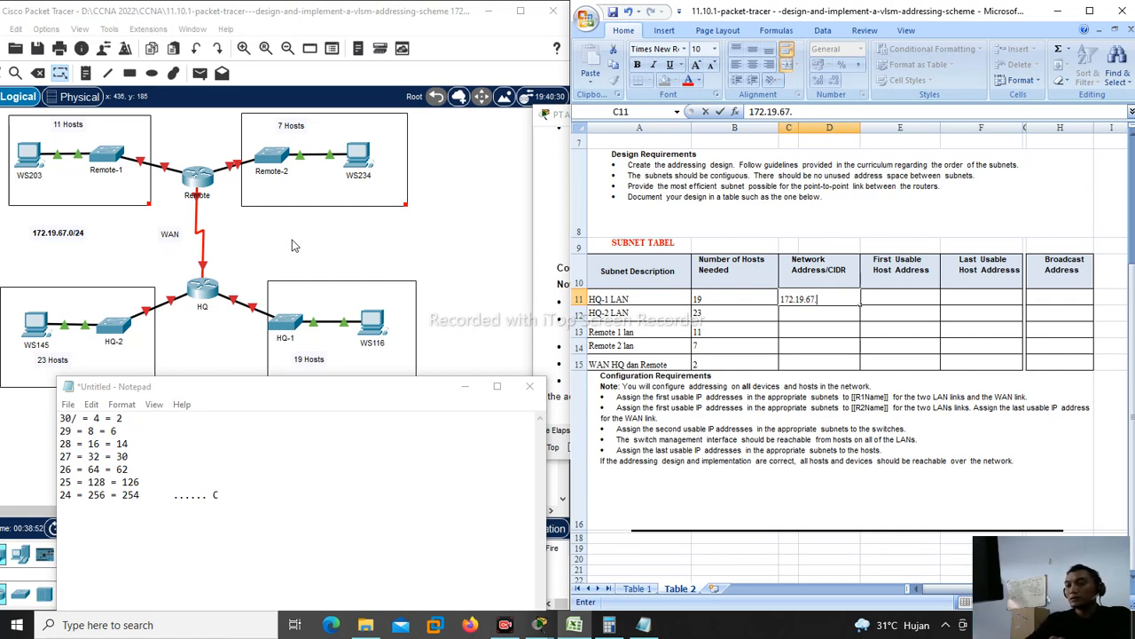
text(0)
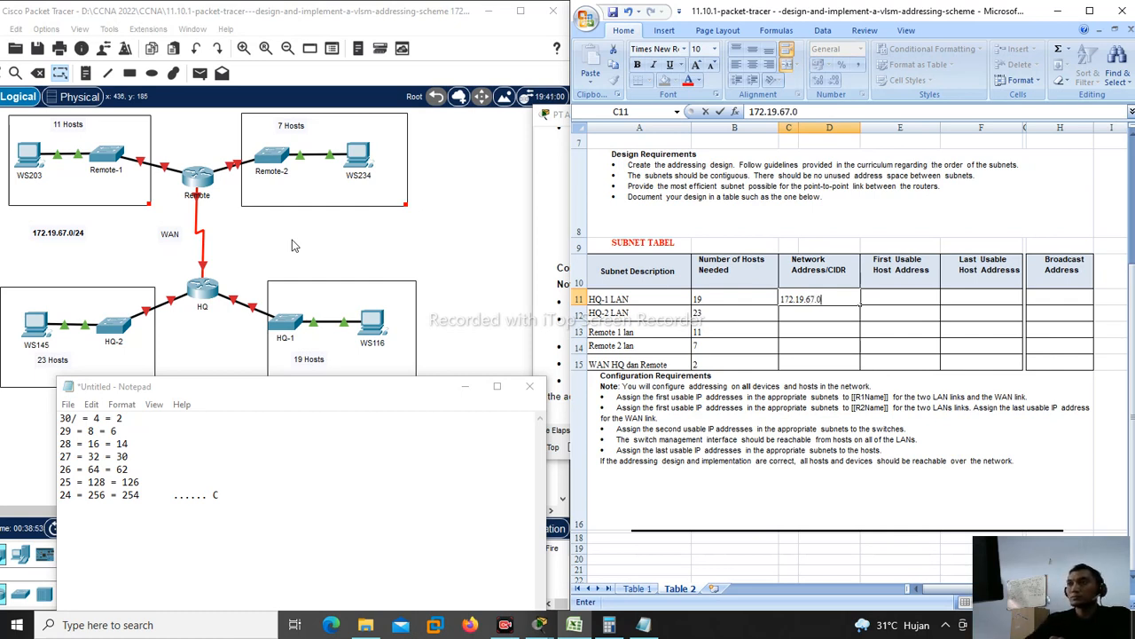
Step: Copy the 172.19.67. portion of the HQ-1 LAN network address and complete its first usable host address as 172.19.67.1
click(883, 298)
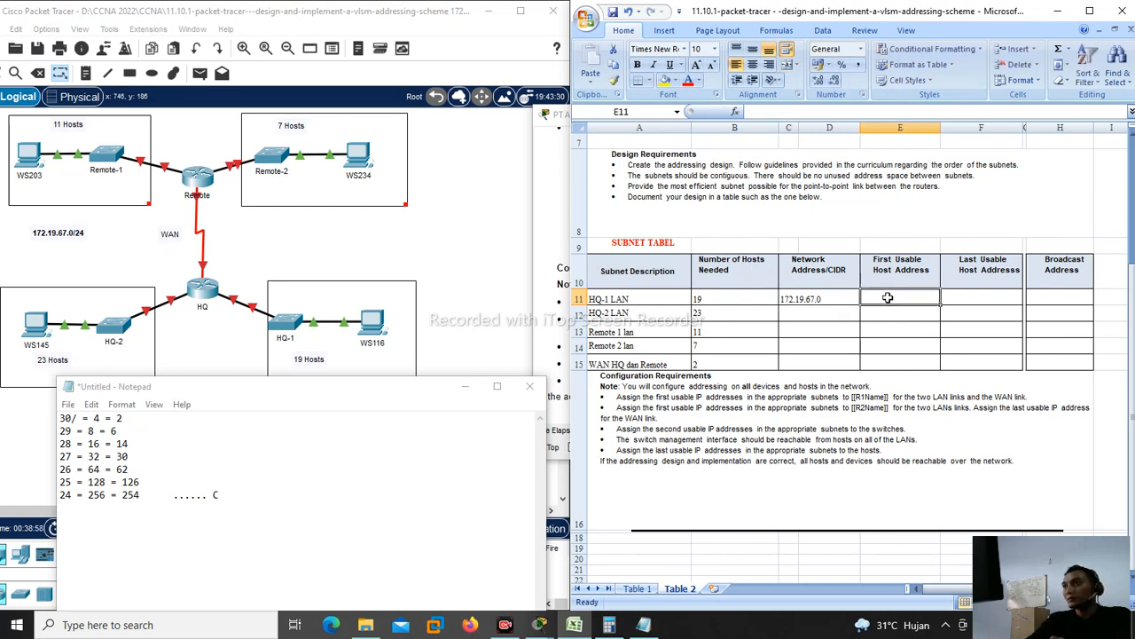
double_click(815, 299)
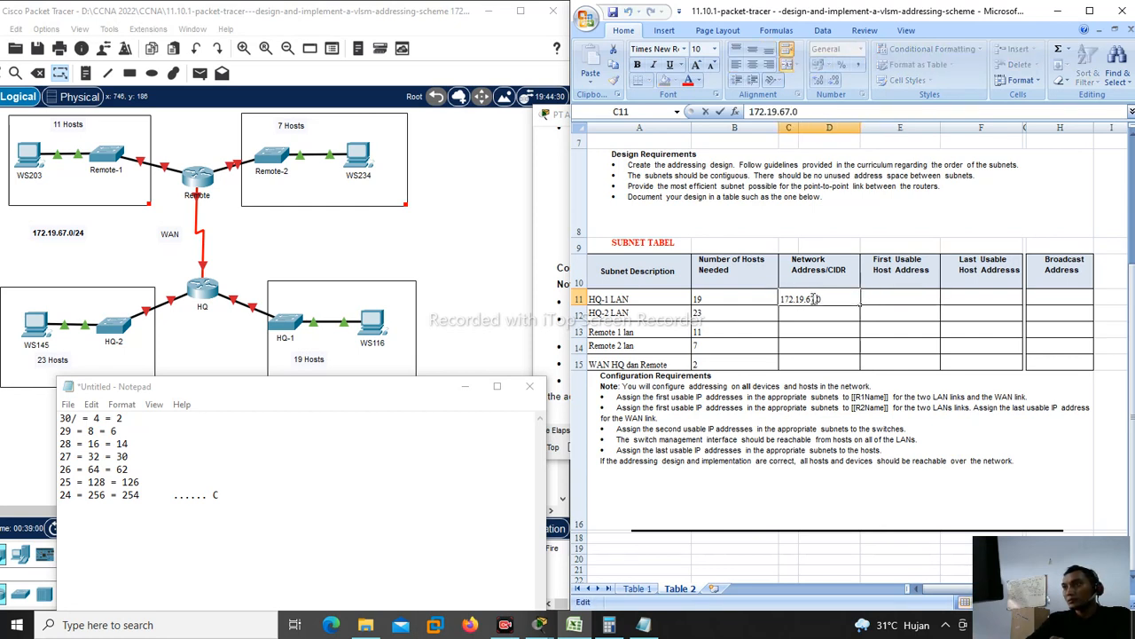
drag(815, 299, 768, 299)
click(906, 300)
text(172.19.67.)
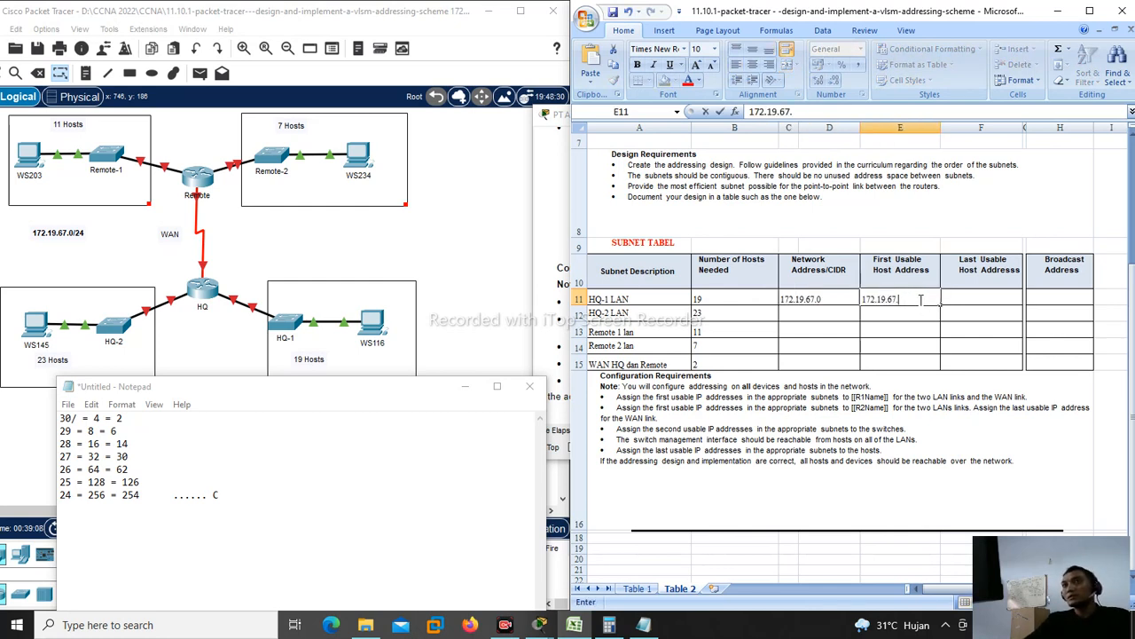
text(1)
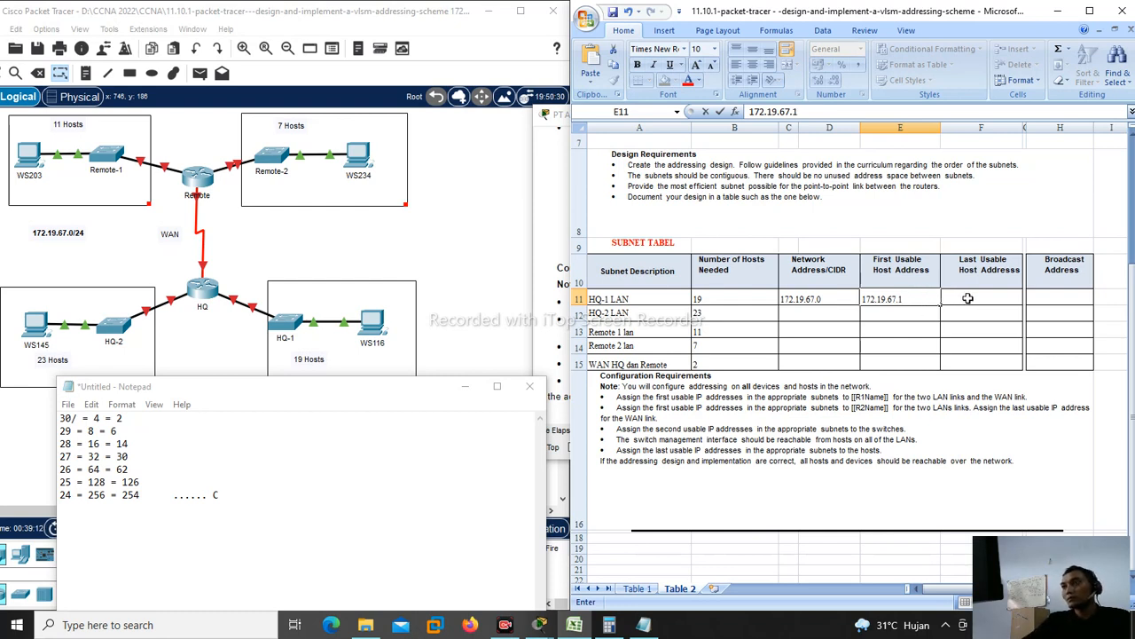
Step: Enter 172.19.67.31 as the broadcast address of the HQ-1 LAN
click(986, 290)
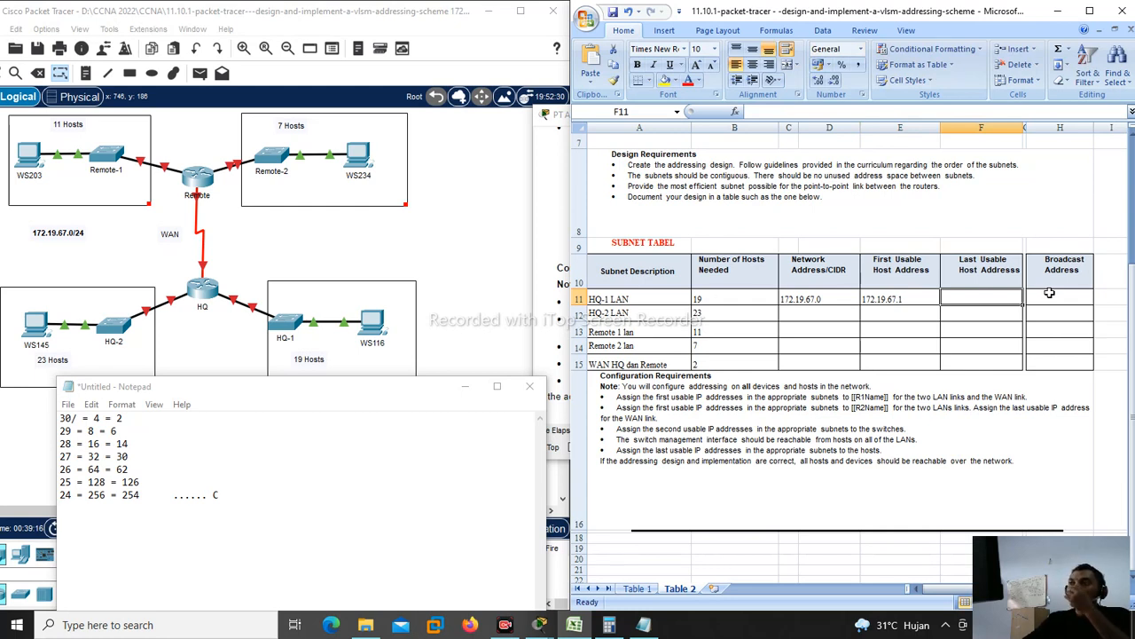
click(1047, 299)
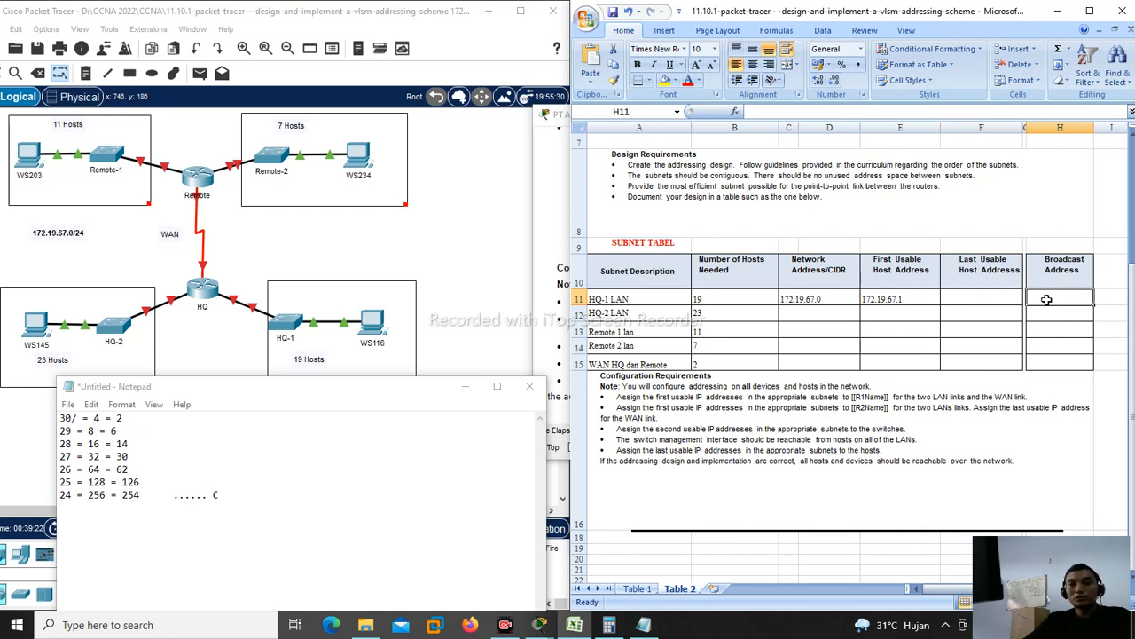
text(172.19.67.)
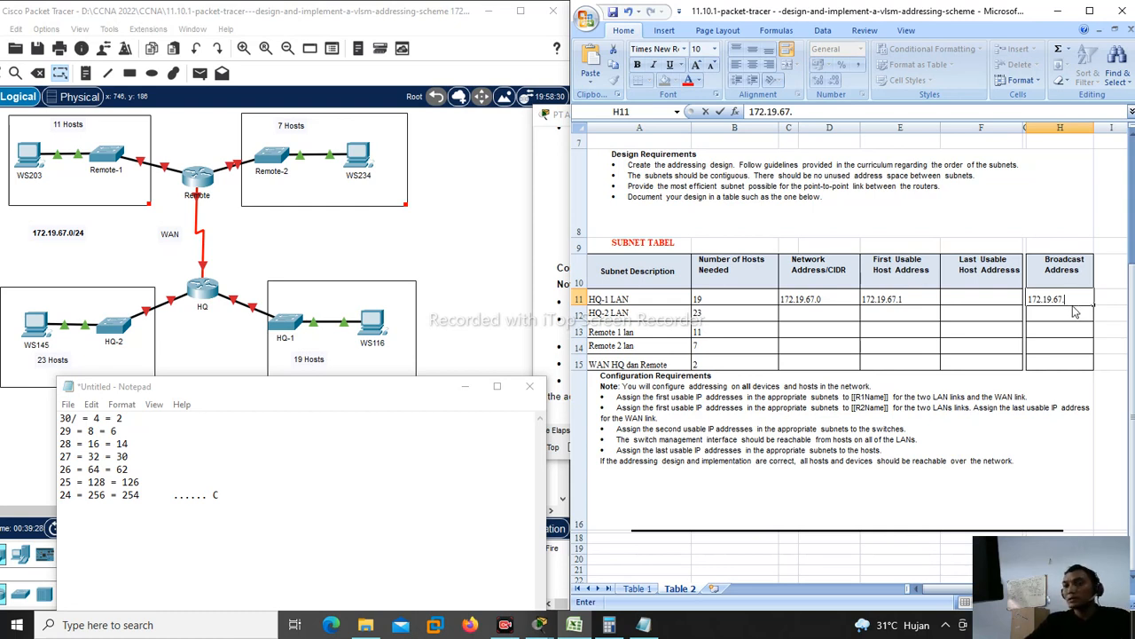
text(31)
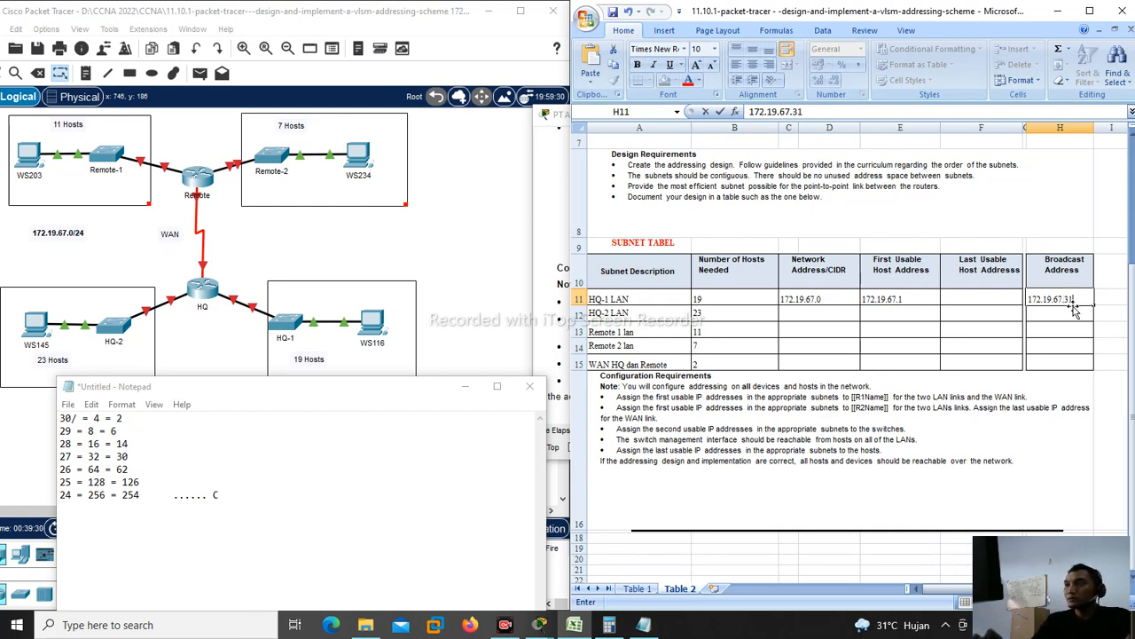
click(964, 302)
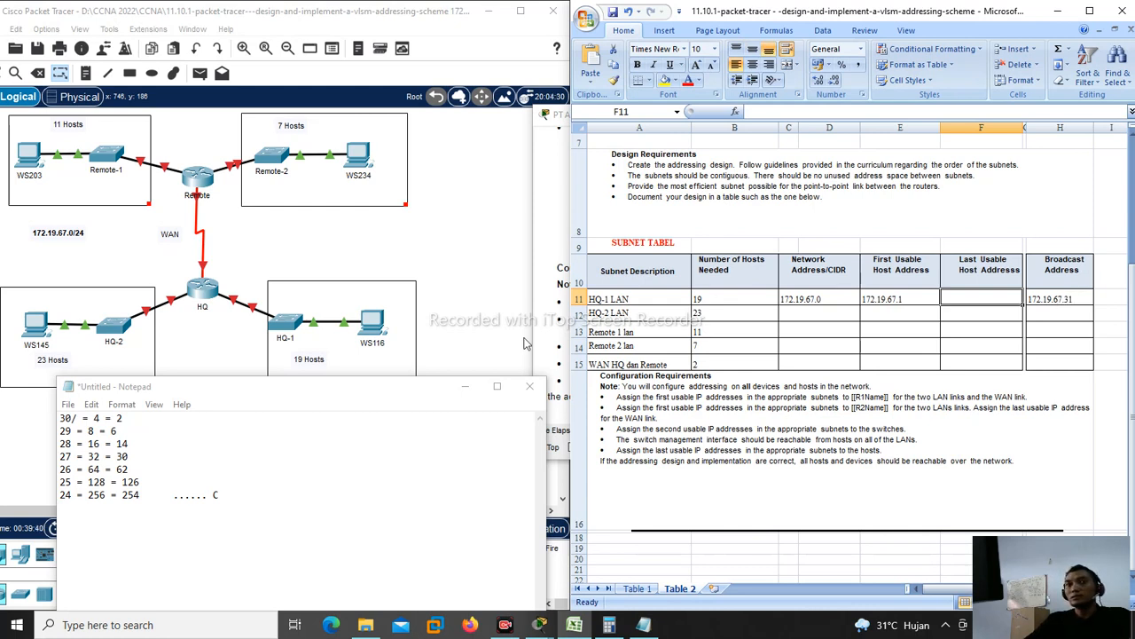
Step: Check the 32-address block size in the Notepad list and enter 172.19.67.30 as the HQ-1 LAN's last usable host address
drag(88, 455, 105, 456)
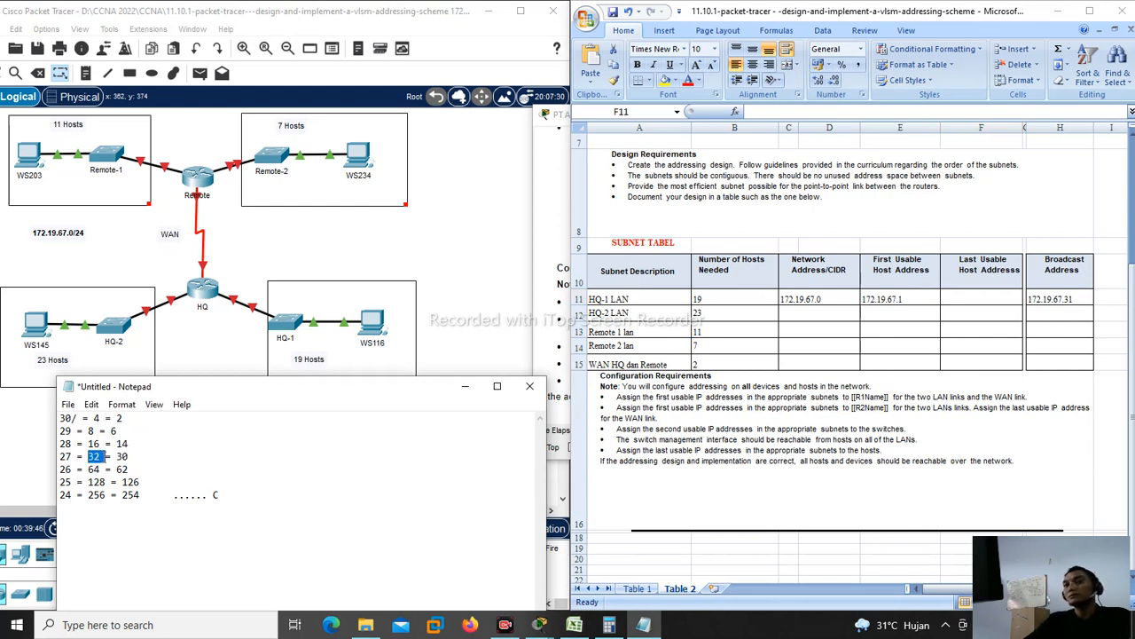
mouse_move(106, 456)
mouse_down()
mouse_move(89, 456)
mouse_move(99, 458)
mouse_up()
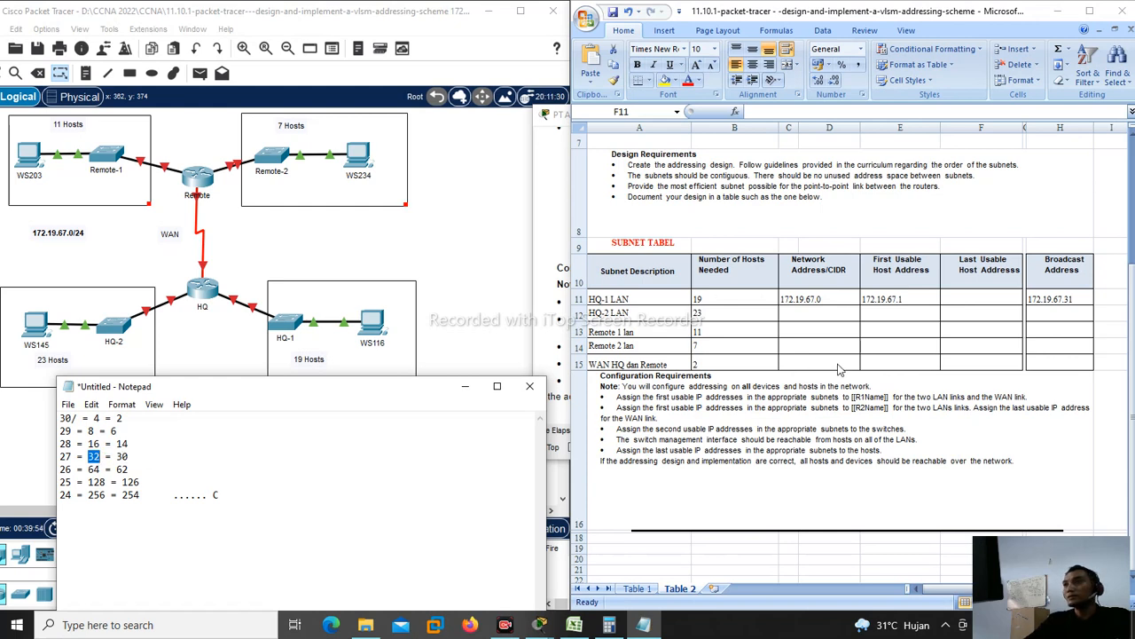
click(819, 300)
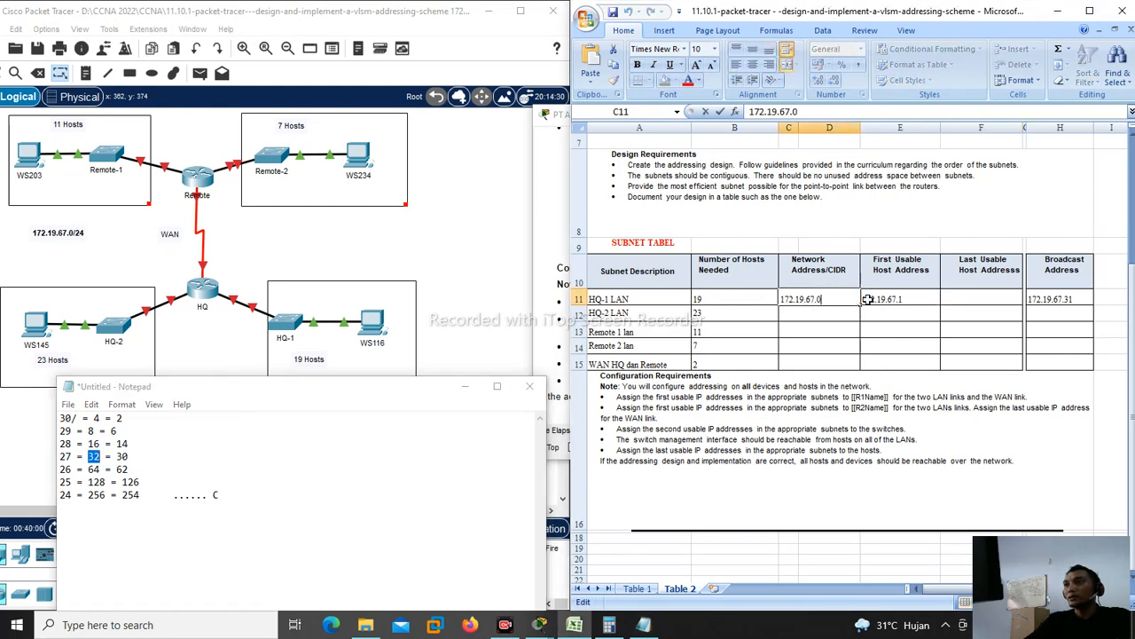
double_click(909, 300)
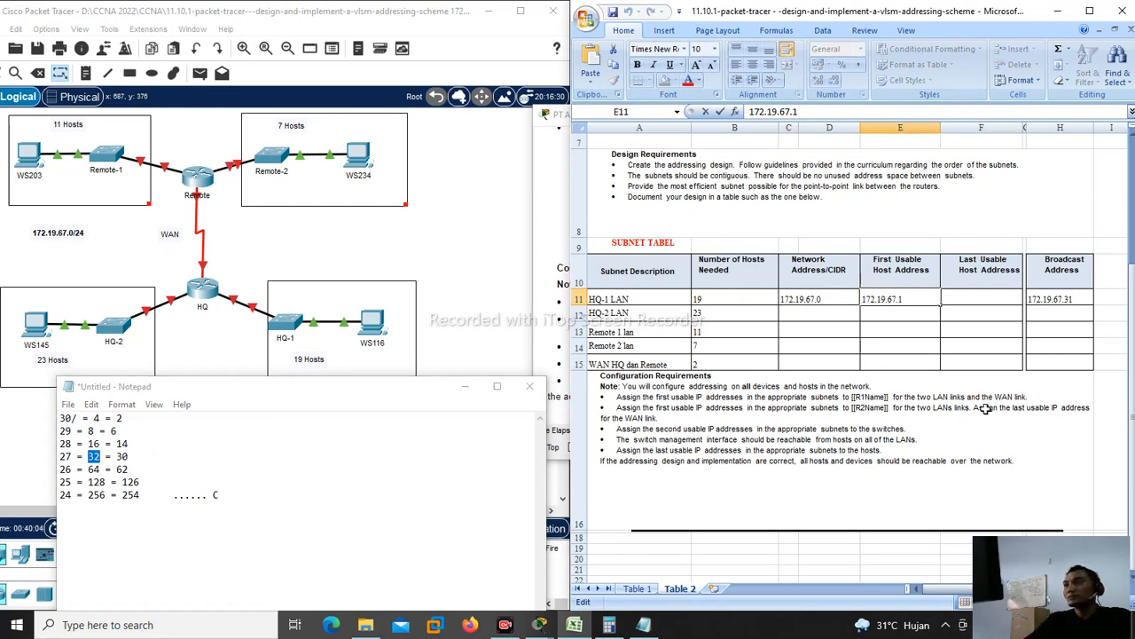
double_click(1077, 300)
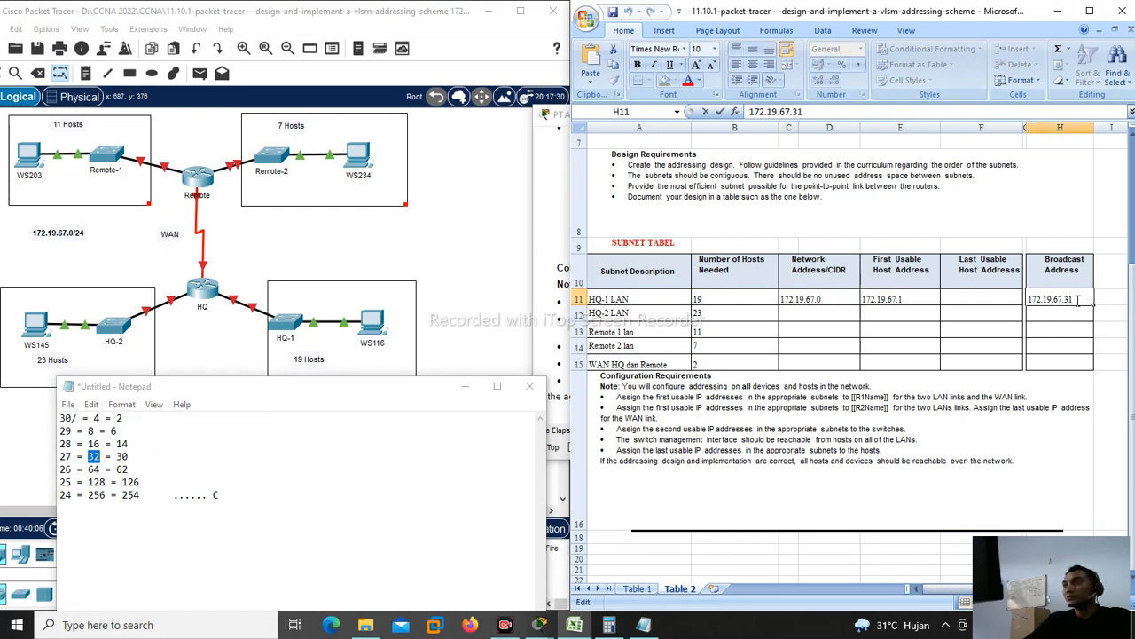
double_click(1003, 299)
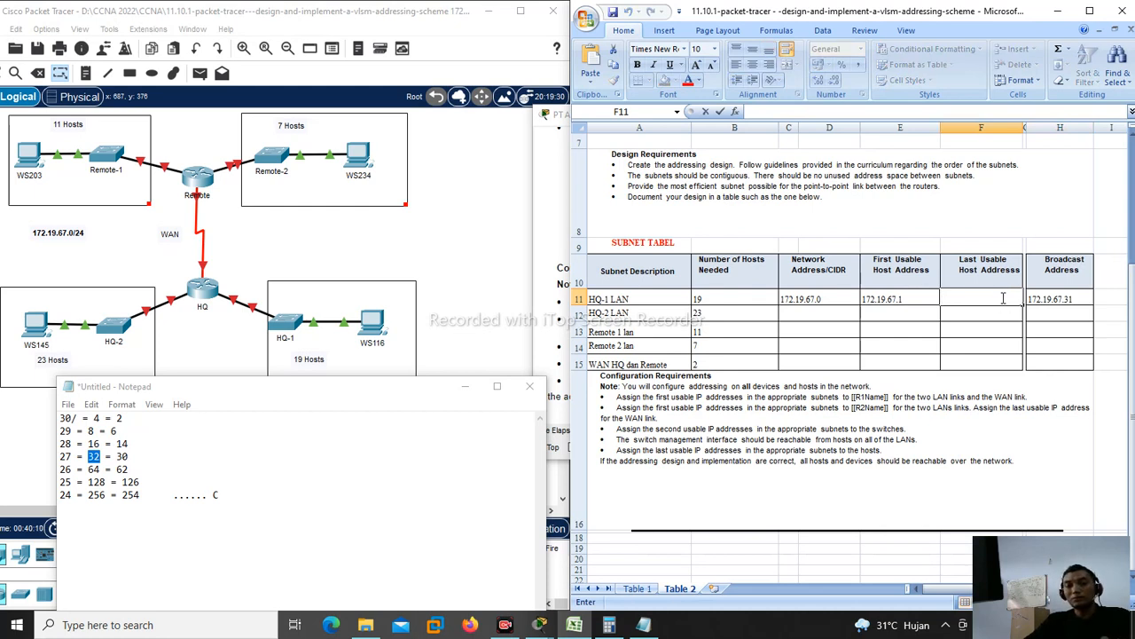
text(172.19.67.)
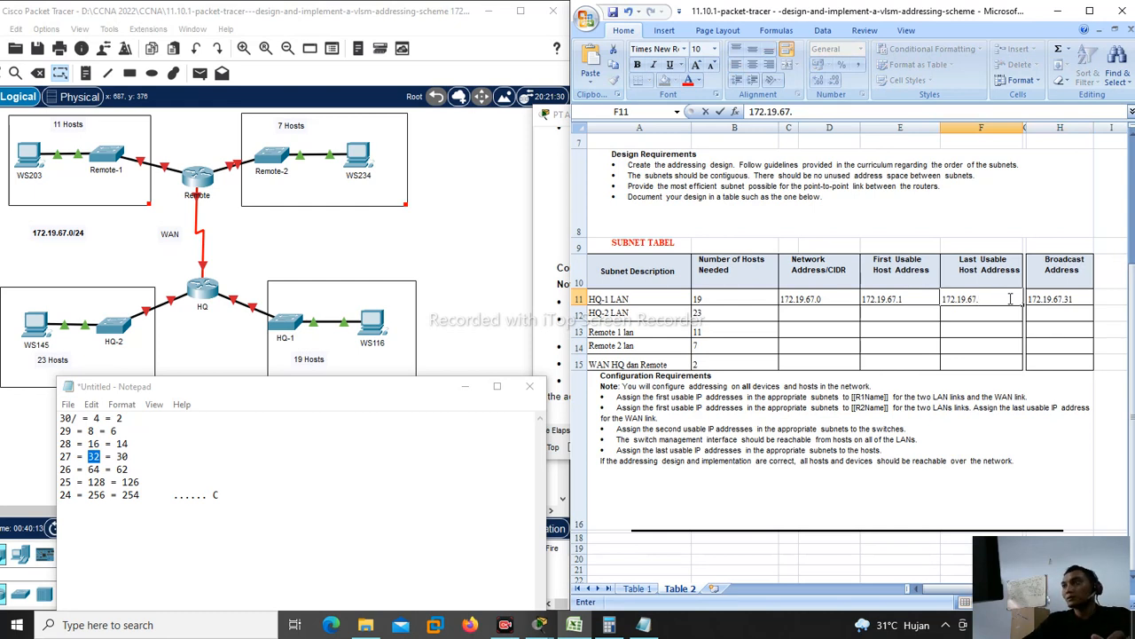
text(30)
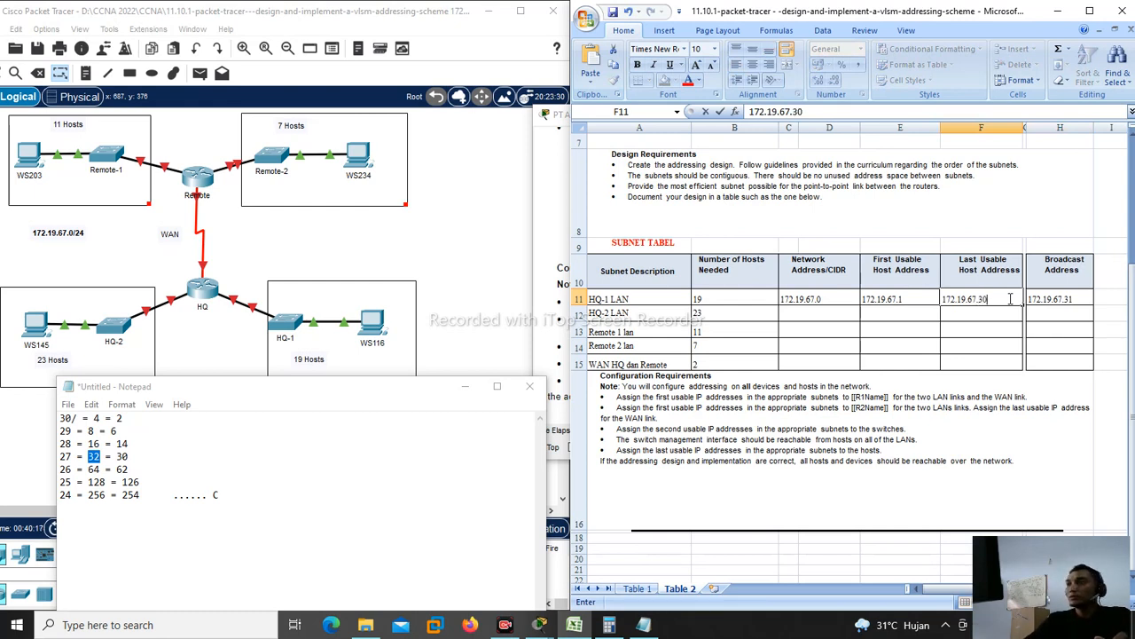
click(765, 317)
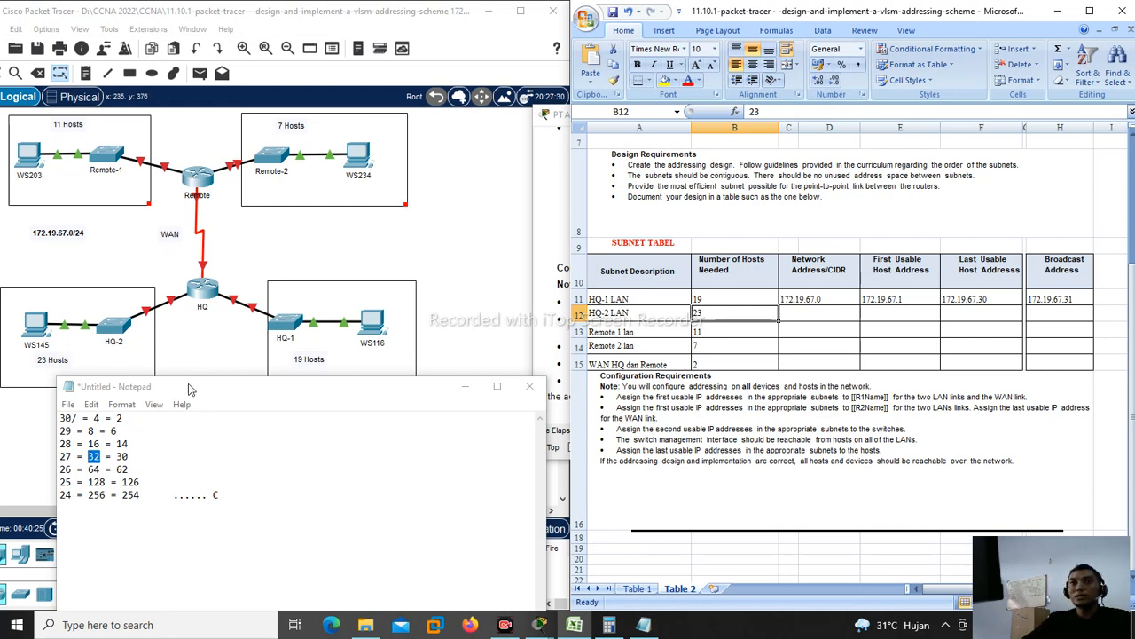
Step: Move the Notepad window slightly down and compare its 27 and 26 lines to find a subnet size for HQ-2's 23 hosts
drag(225, 391, 221, 413)
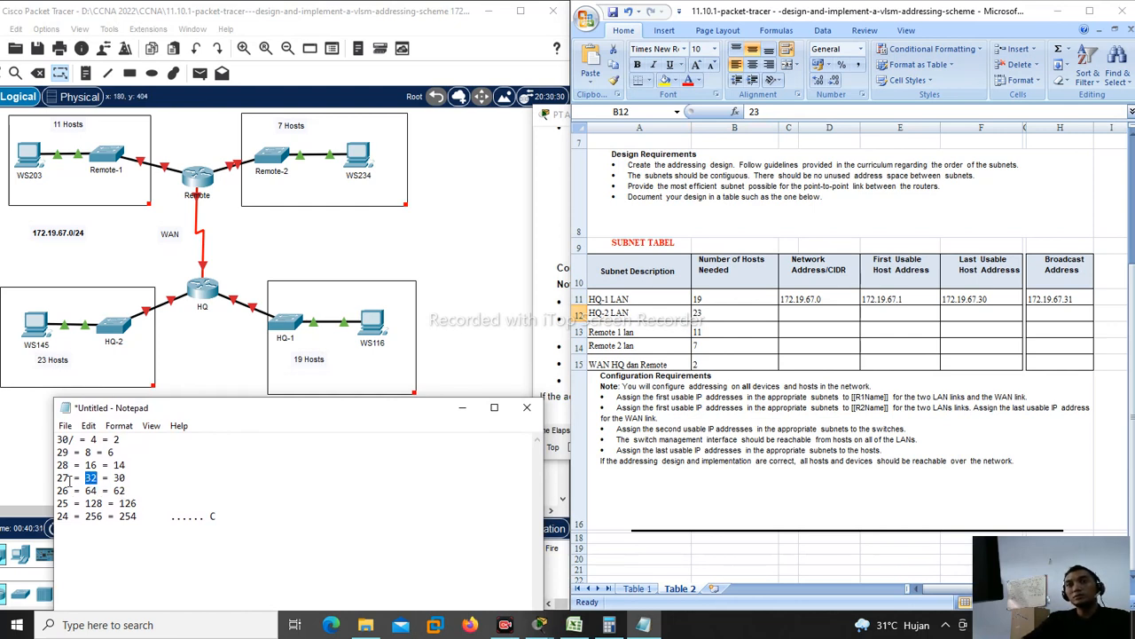
drag(60, 479, 137, 483)
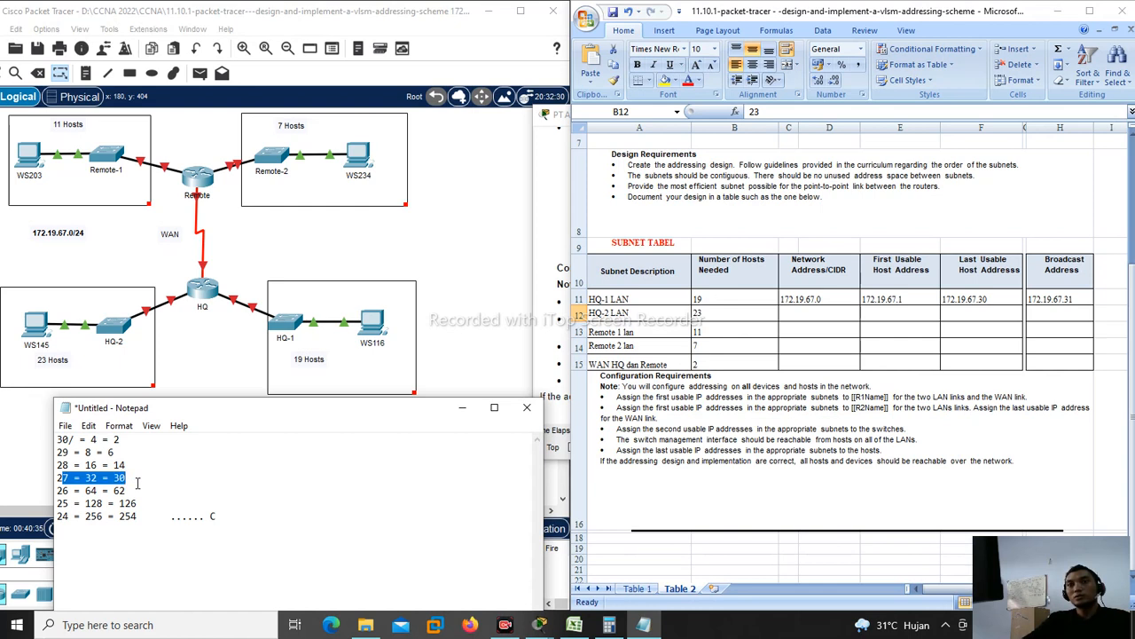
drag(65, 492, 61, 492)
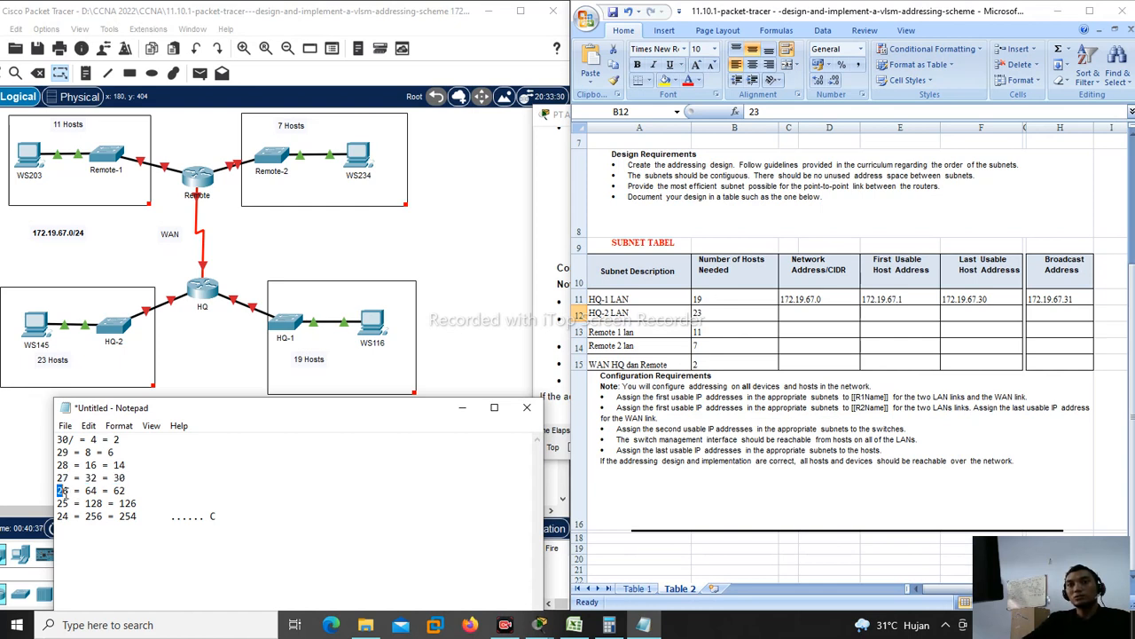
double_click(91, 491)
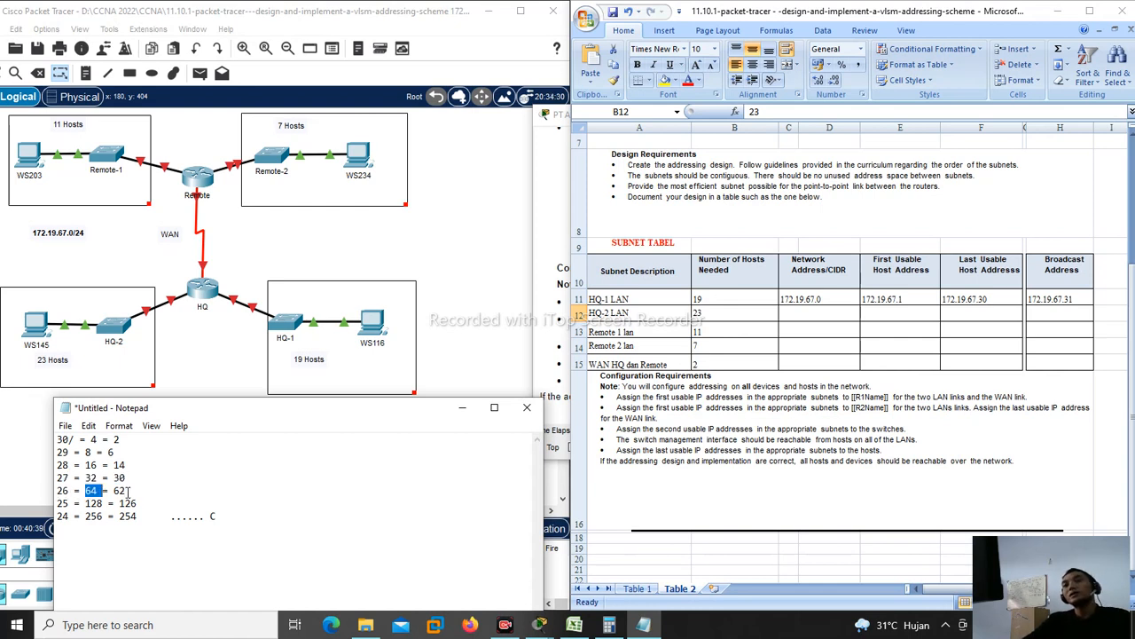
drag(85, 477, 123, 478)
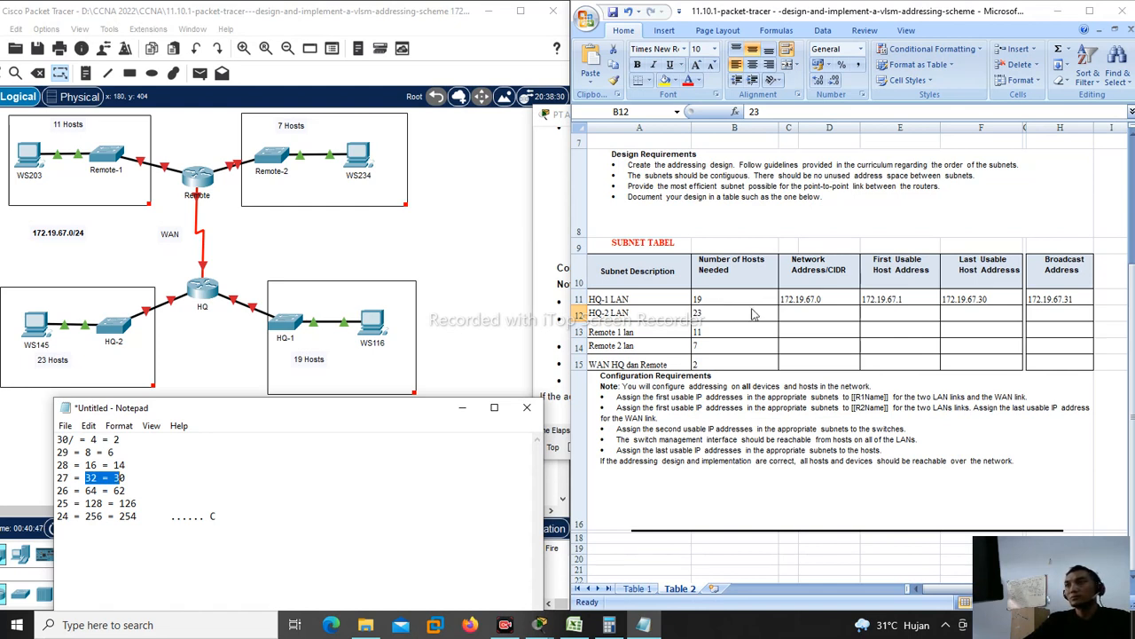
Step: Enter 172.19.67.32 as the HQ-2 LAN's network address and 172.19.67.63 as its broadcast address
double_click(794, 312)
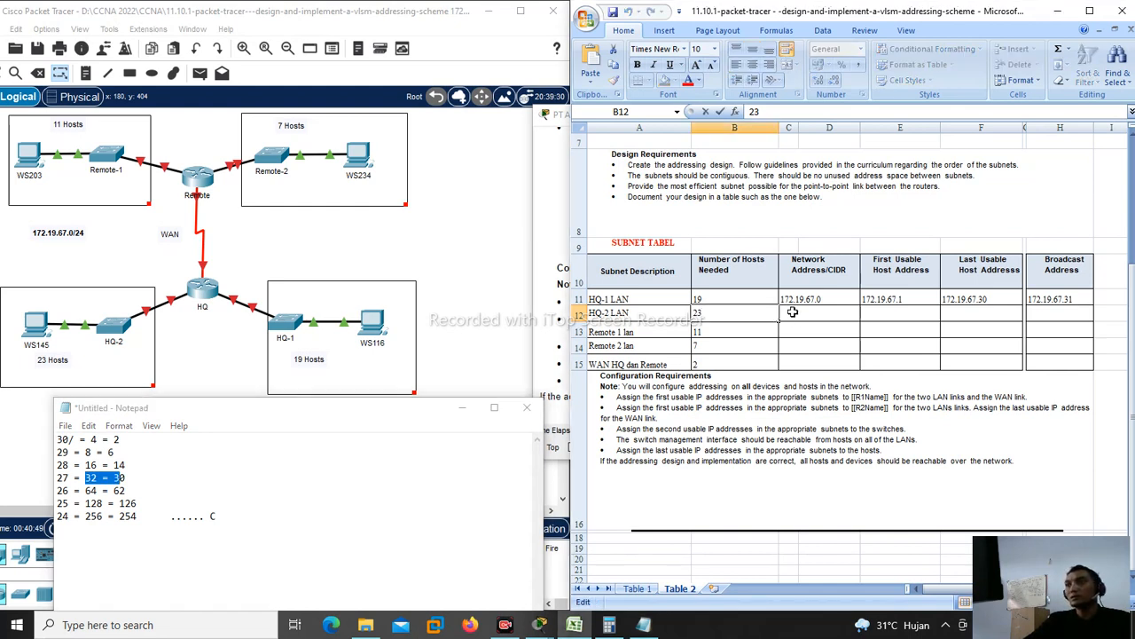
click(792, 312)
text(172.19.67.)
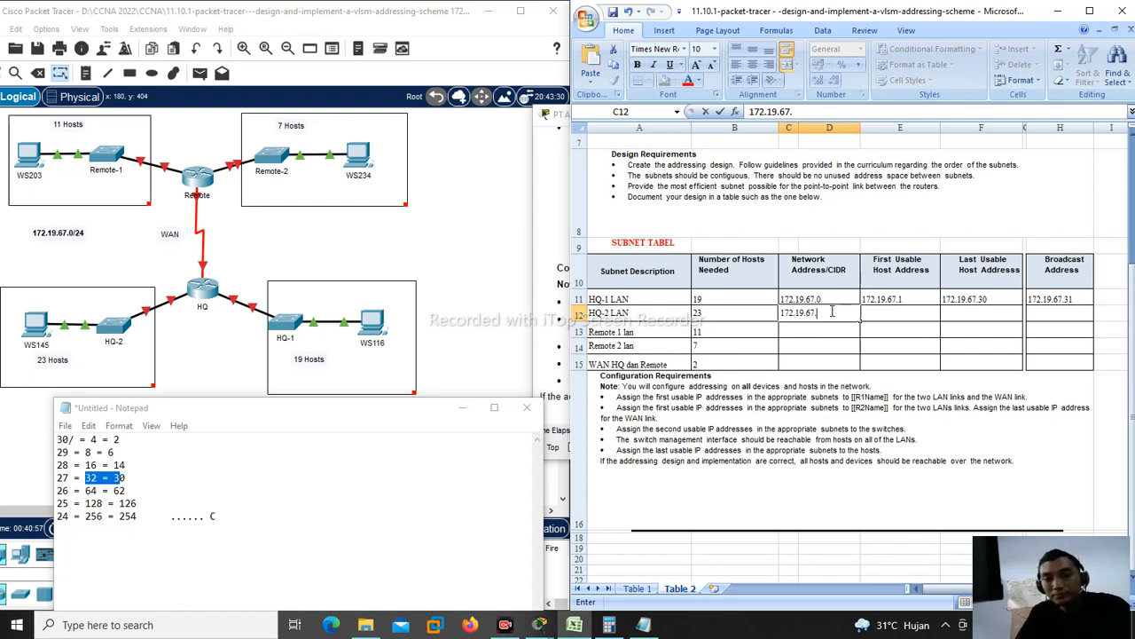
text(32)
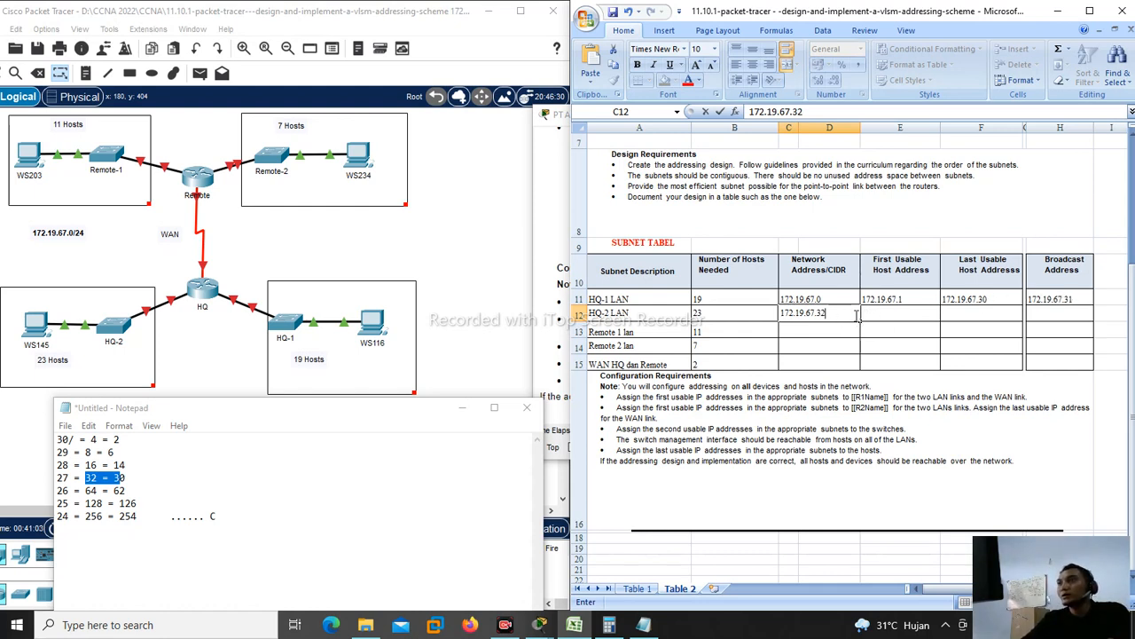
click(1050, 315)
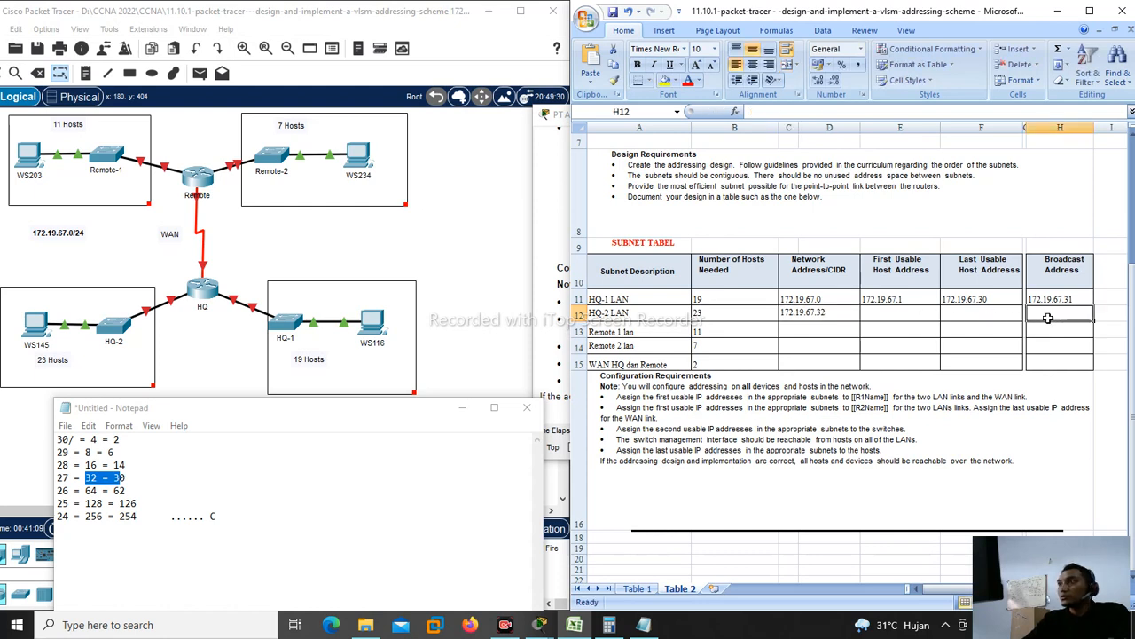
double_click(1048, 317)
text(172.19.67.)
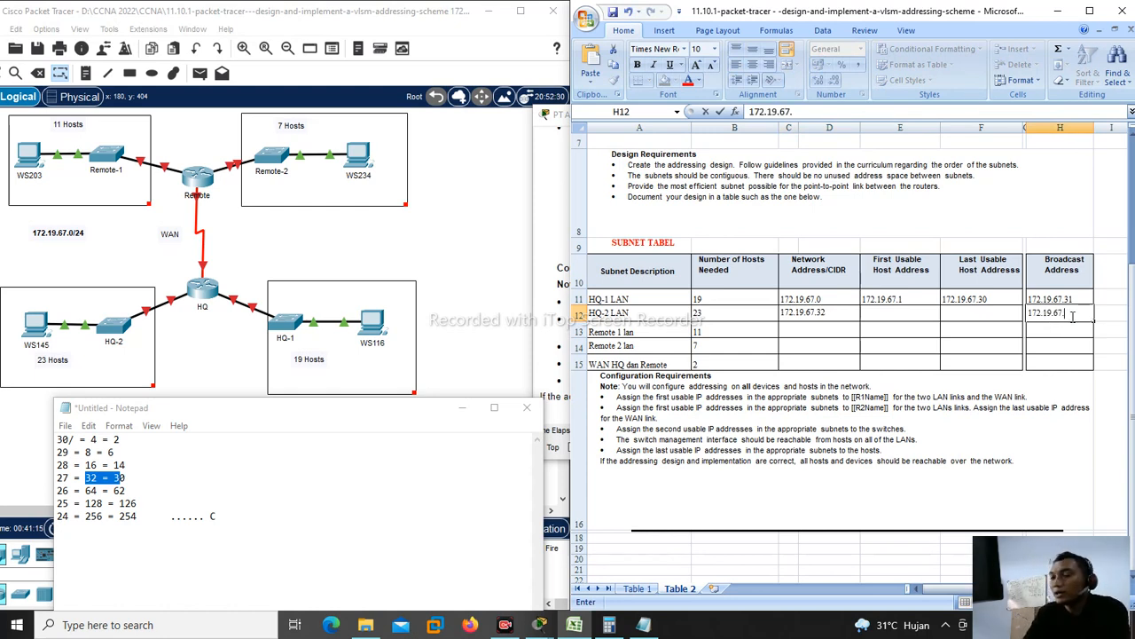
text(63)
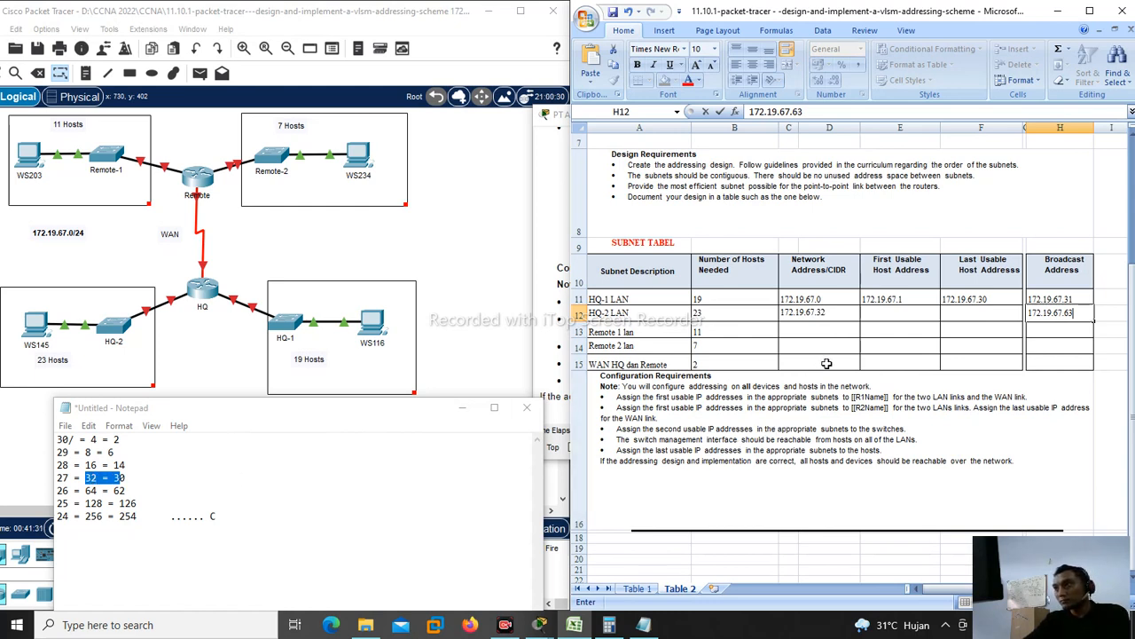
Step: Enter 172.19.67.33 as the HQ-2 LAN's first usable host address and 172.19.67.32 as its last usable host address
click(879, 312)
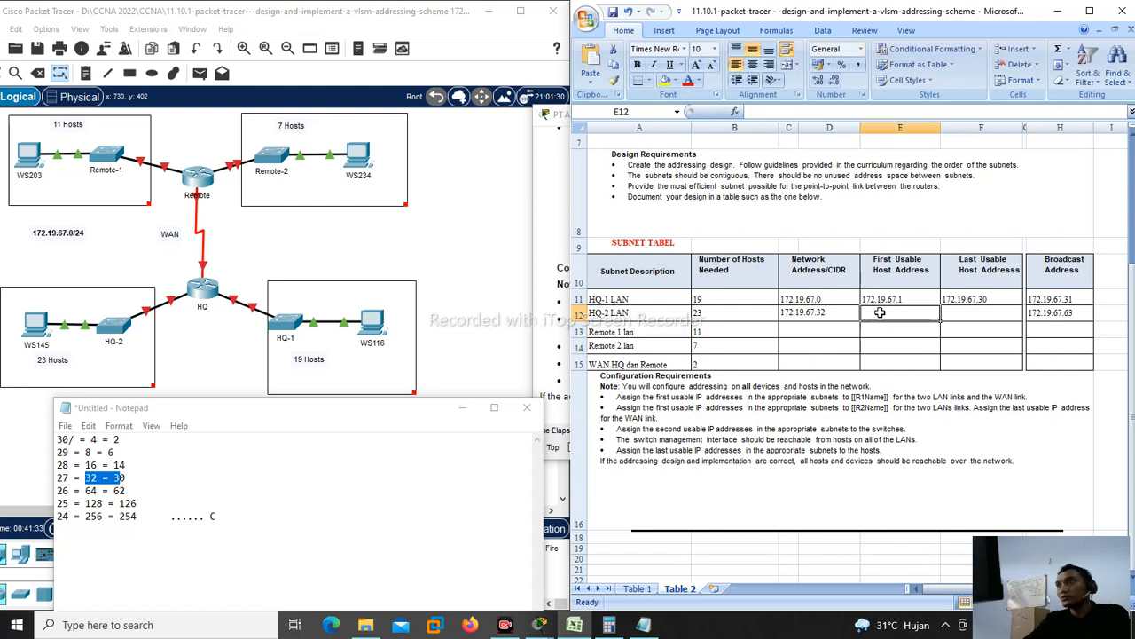
double_click(891, 313)
text(172.19.67.)
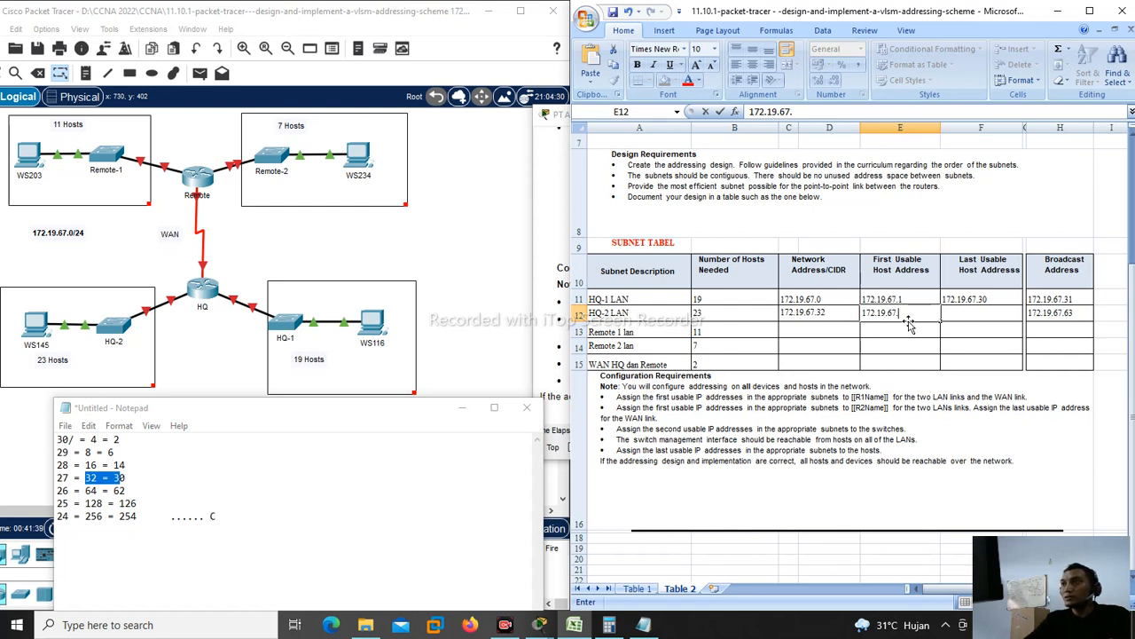
text(33)
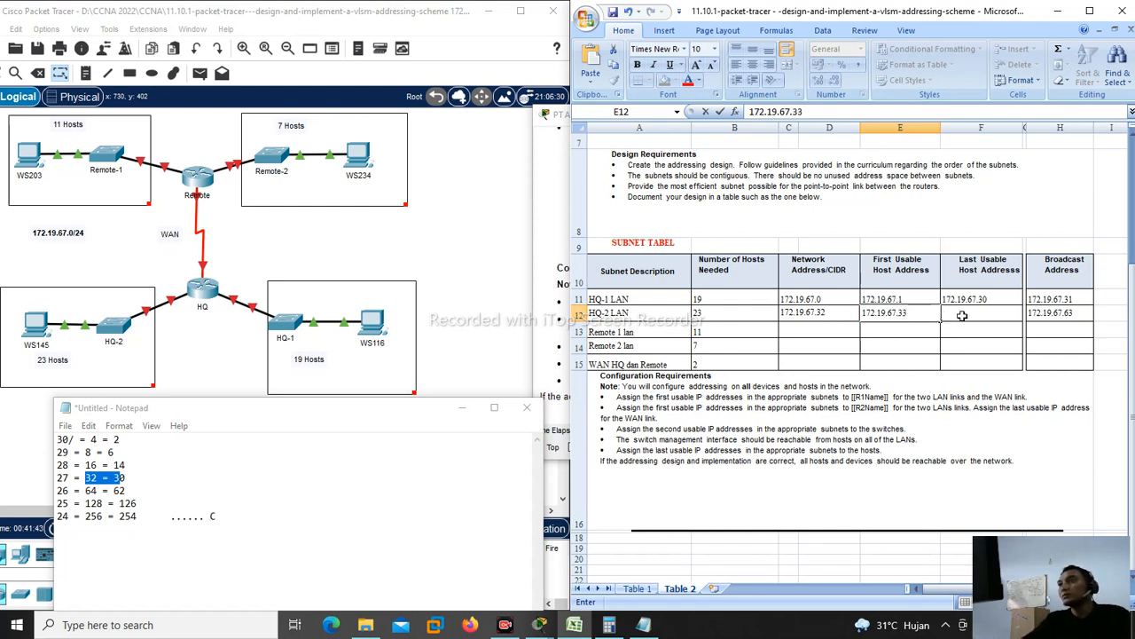
click(995, 315)
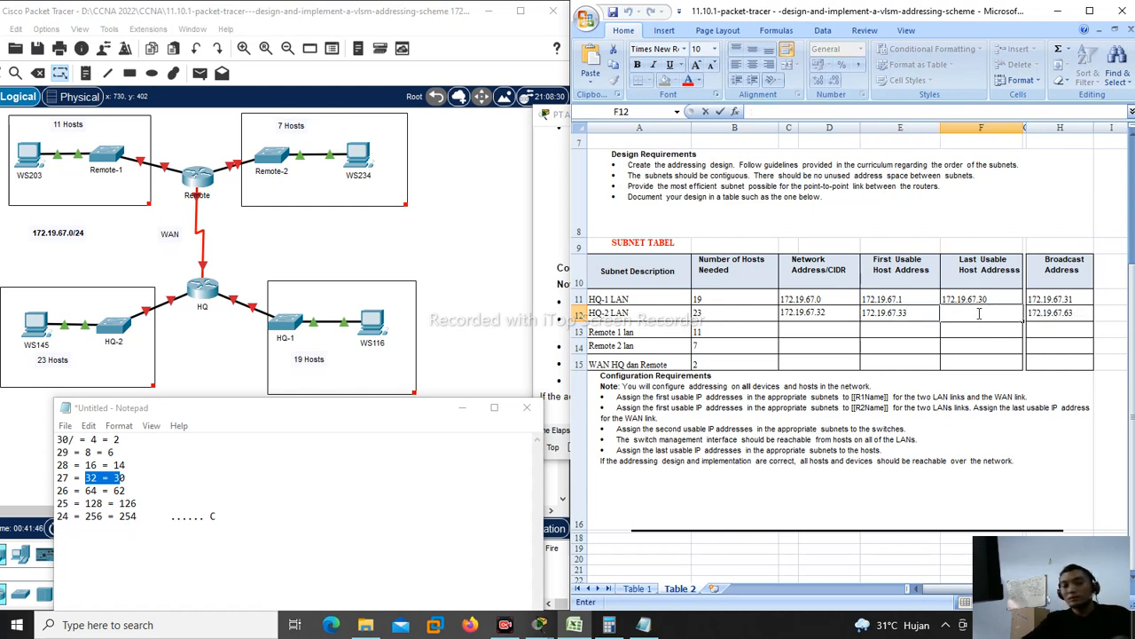
text(172.19.67.)
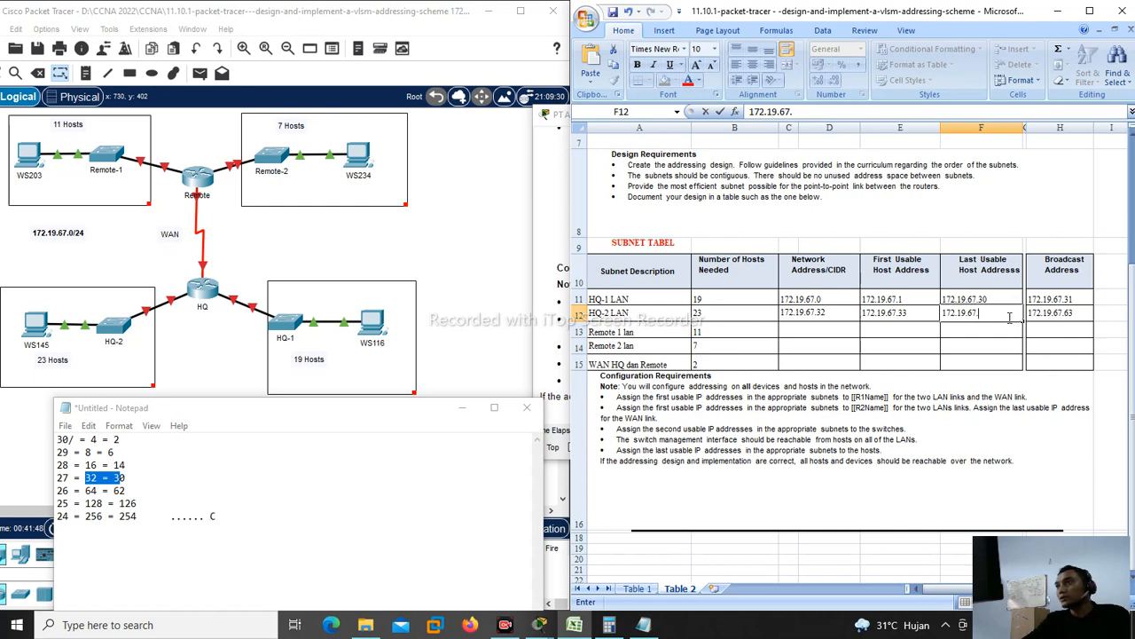
text(32)
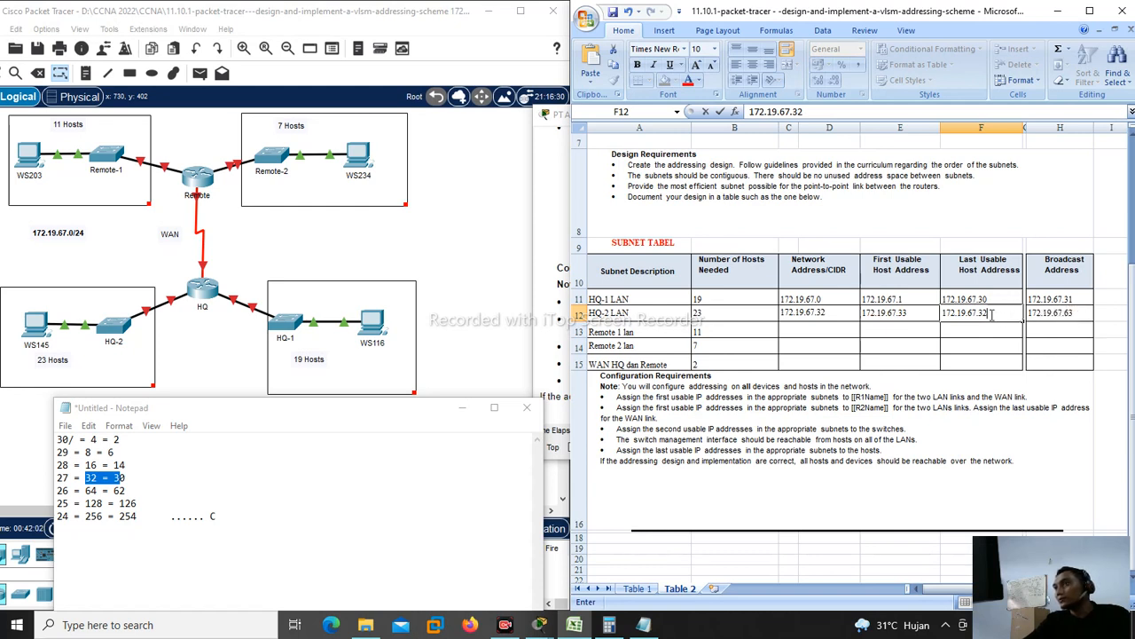
click(830, 328)
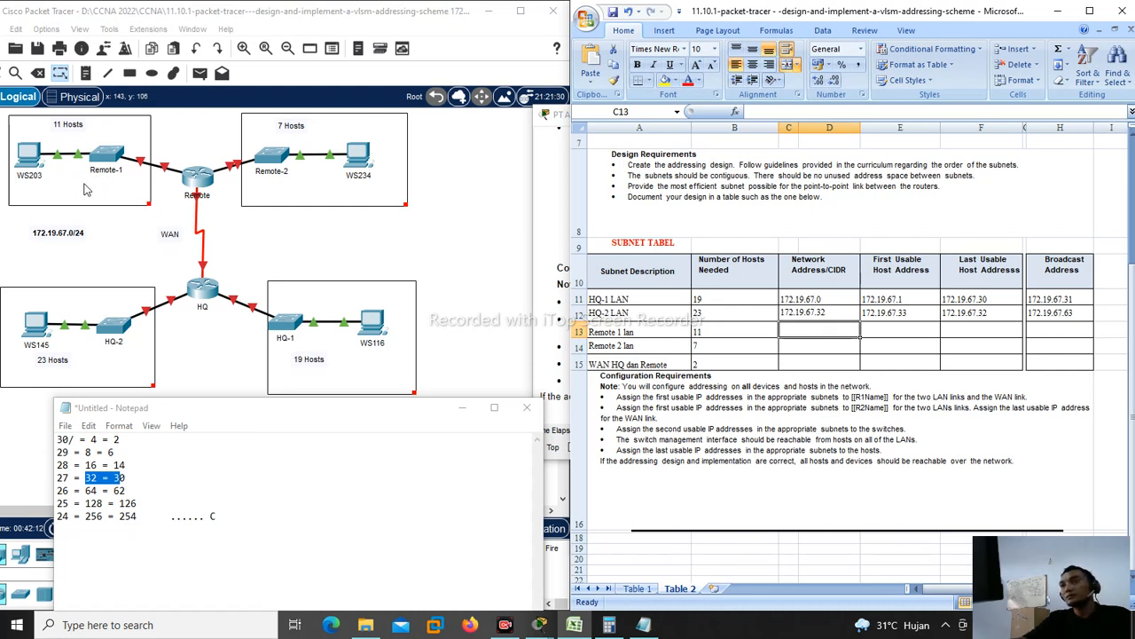
Step: Check the block size and usable host count on the Notepad list's 28 line against the Remote 1 LAN's 11 hosts
click(712, 332)
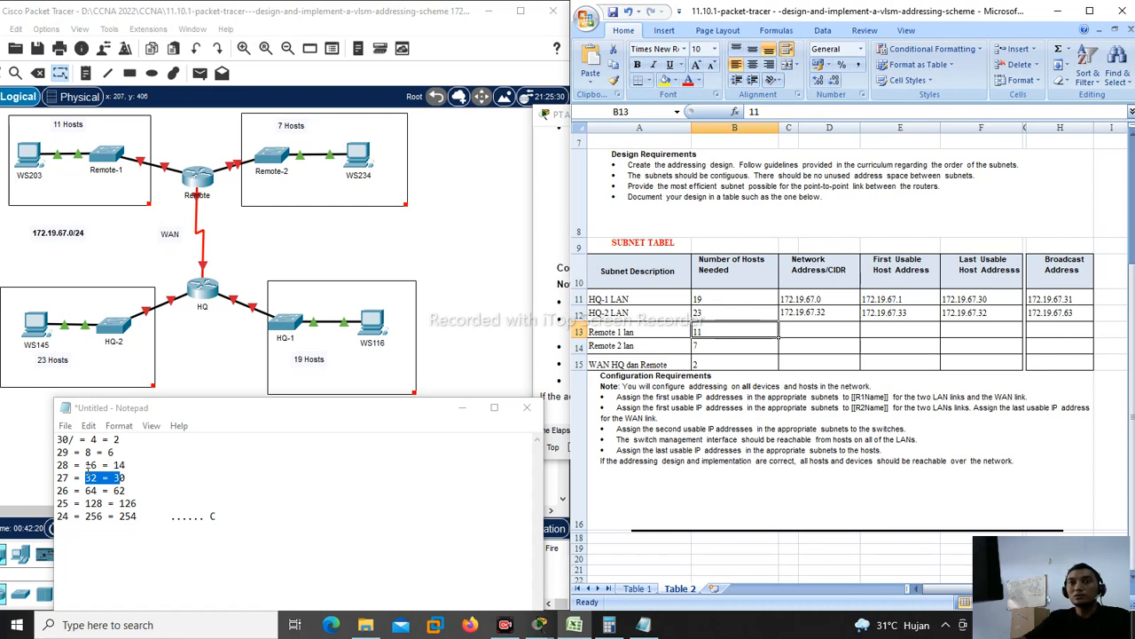
drag(86, 465, 108, 464)
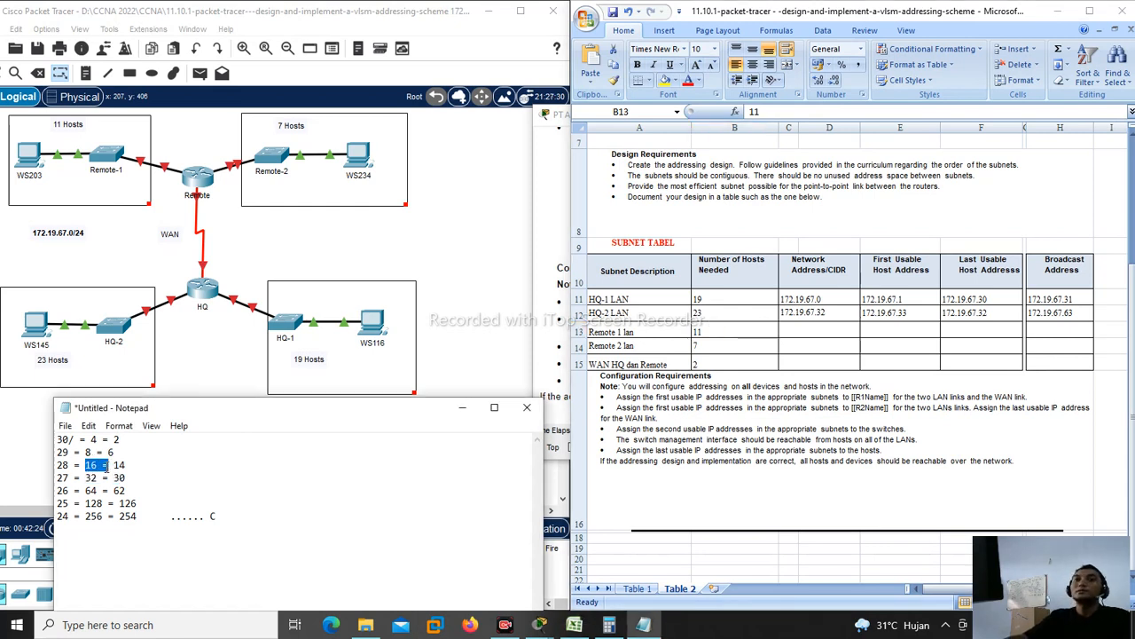
click(100, 465)
drag(97, 465, 86, 465)
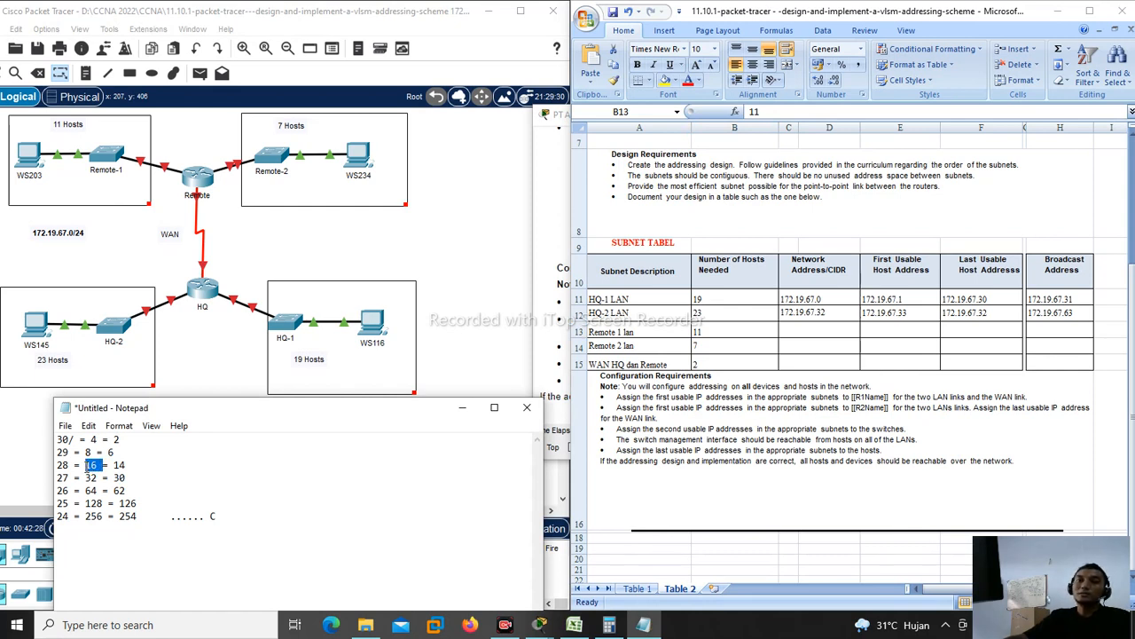
drag(112, 465, 128, 465)
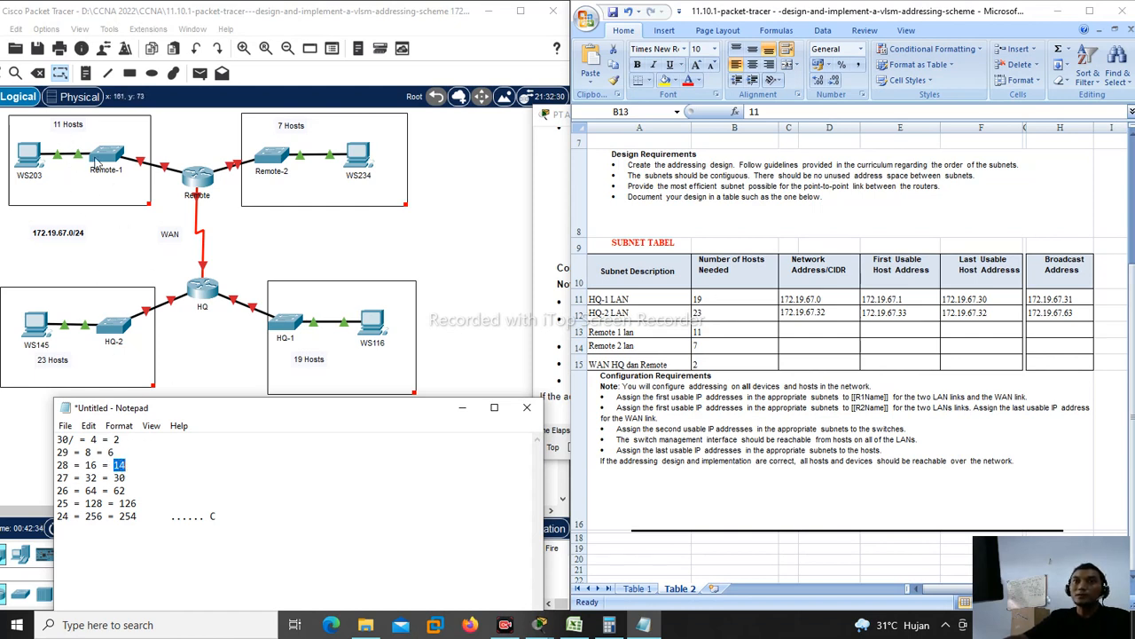
click(120, 465)
double_click(125, 465)
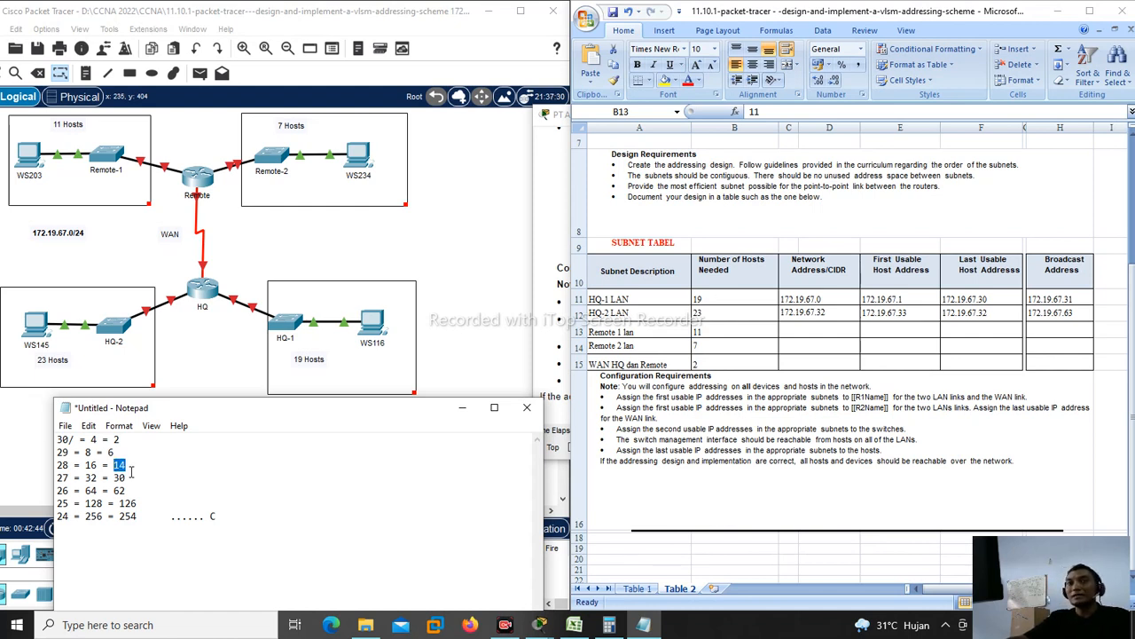
click(129, 471)
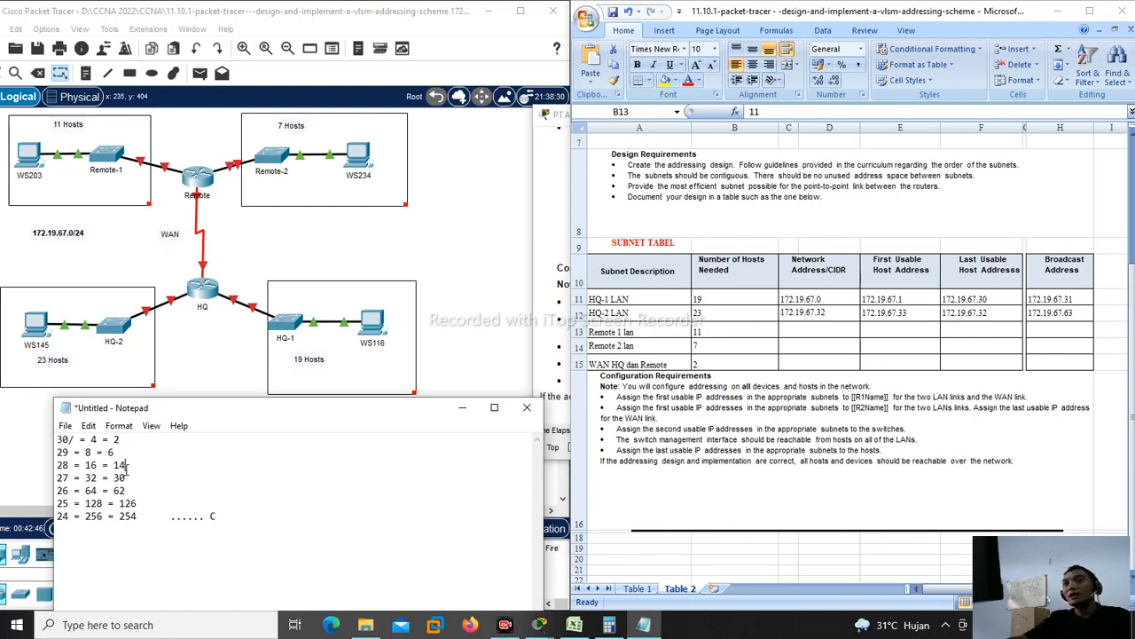
double_click(125, 462)
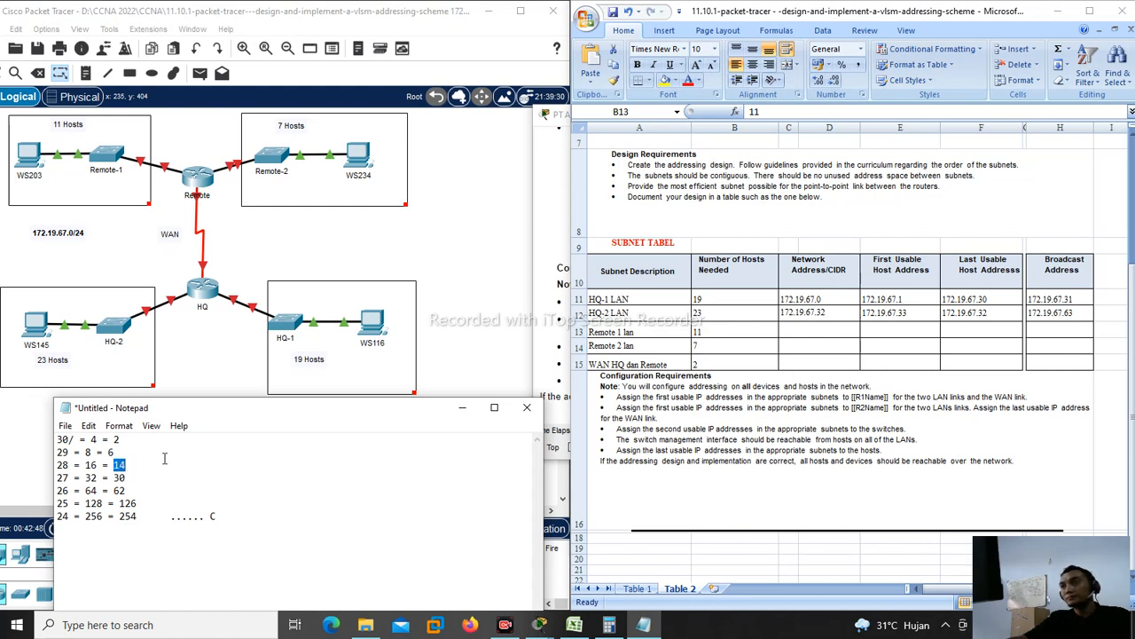
click(114, 465)
double_click(119, 464)
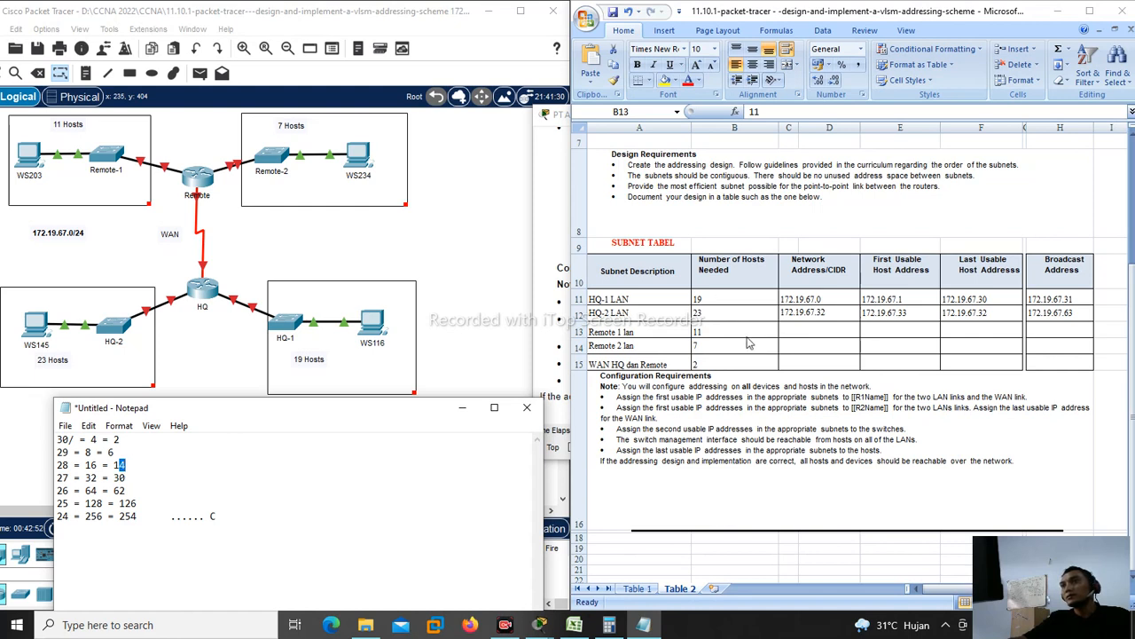
Step: Enter 172.19.67.64 as the Remote 1 LAN's network address and 172.19.67.79 as its broadcast address
double_click(805, 327)
click(798, 330)
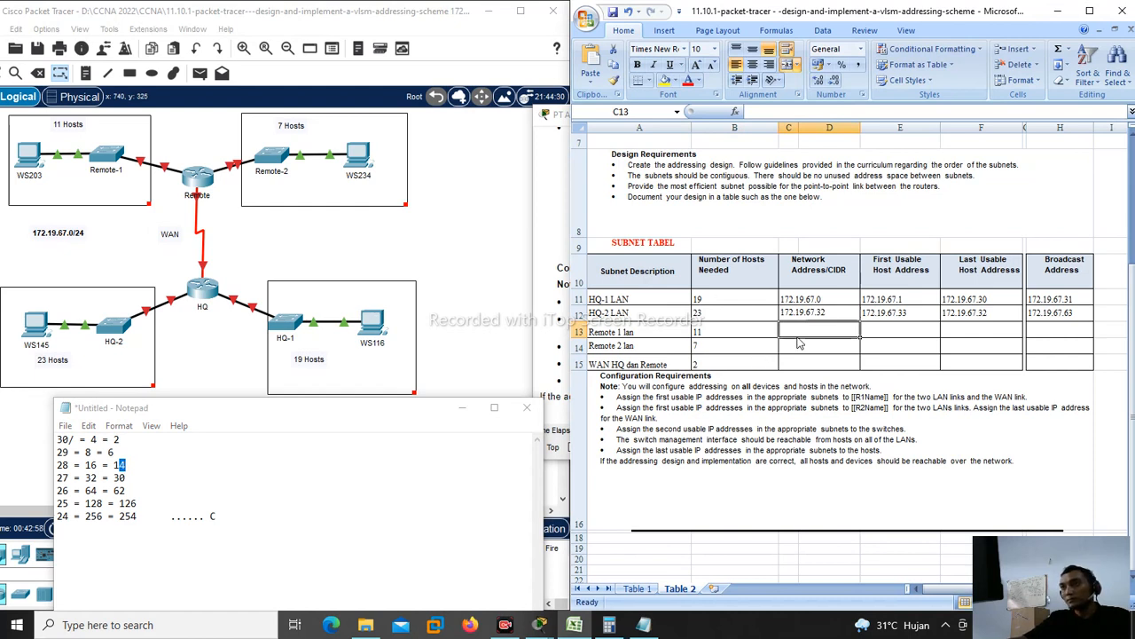
text(172.19.67.)
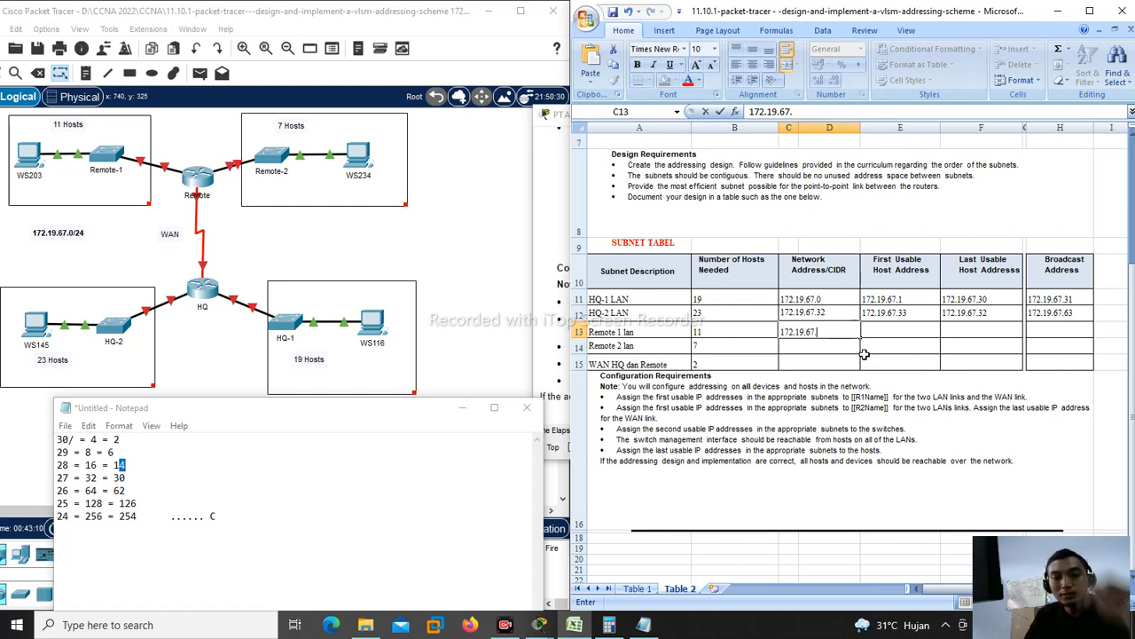
text(64)
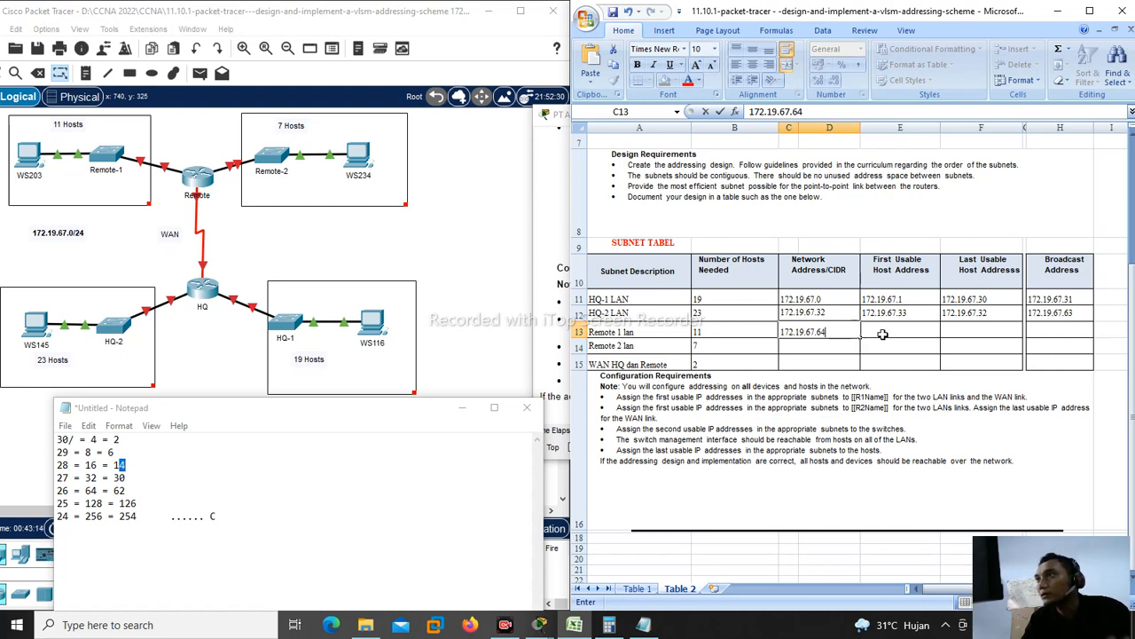
click(981, 330)
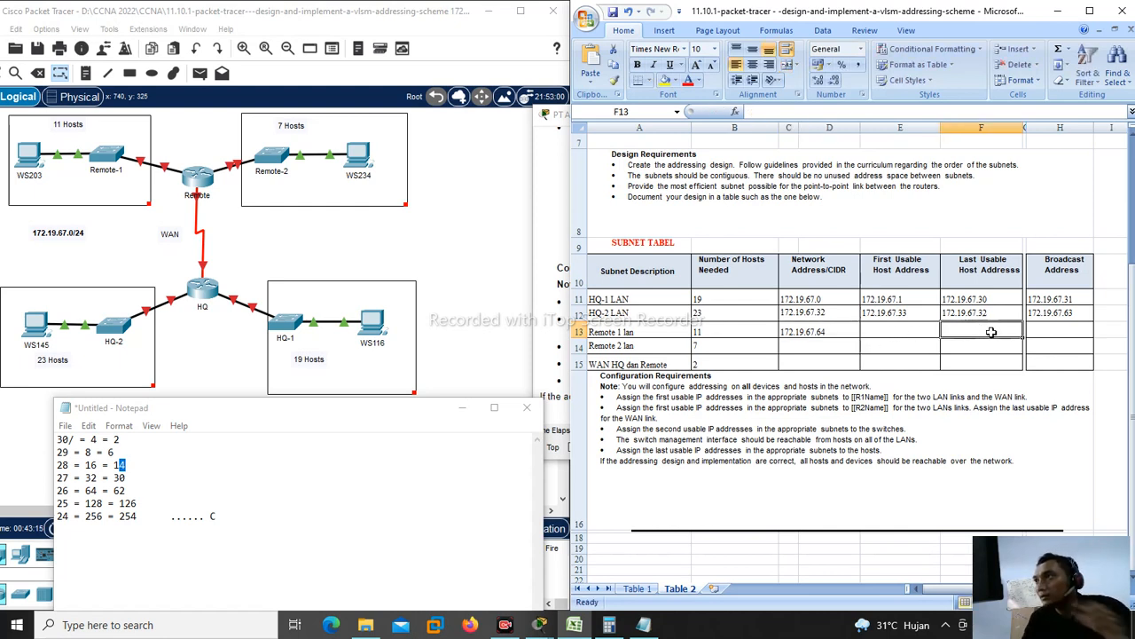
double_click(1049, 333)
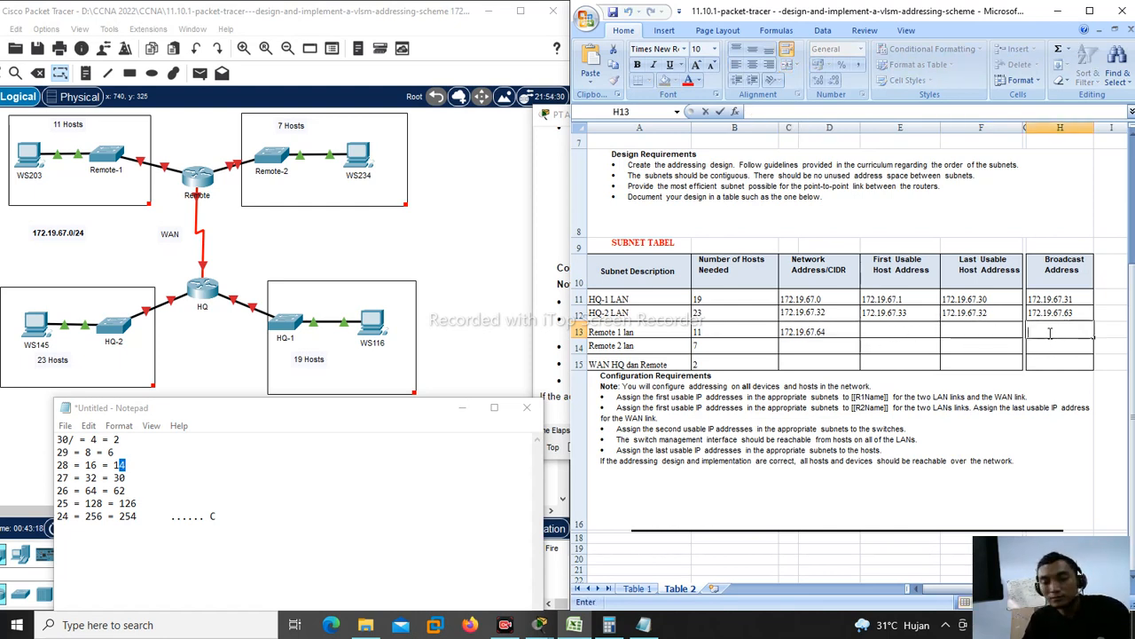
text(172.19.67.)
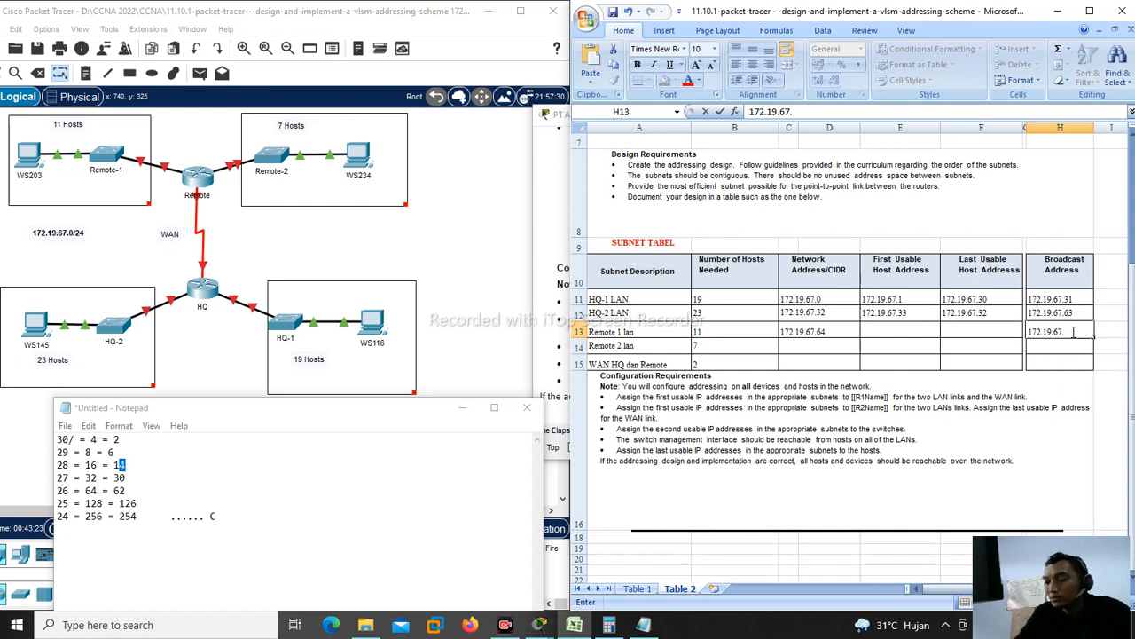
text(79)
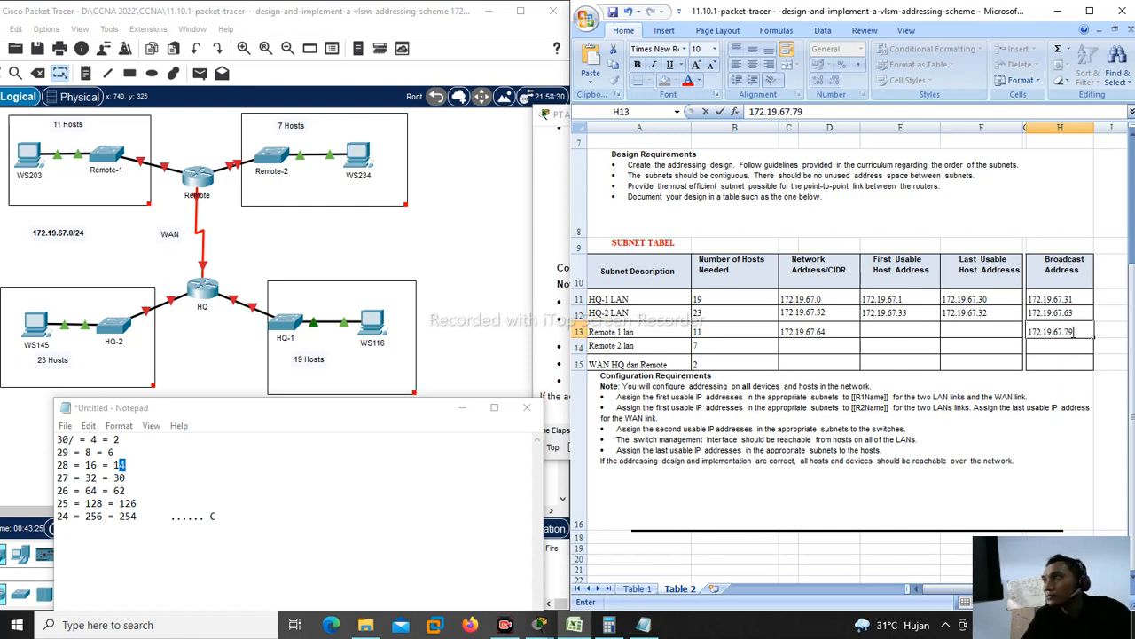
click(953, 362)
Step: Compare the Remote 1 LAN's address range and required hosts with the block size and host count on Notepad's 28 line
click(834, 331)
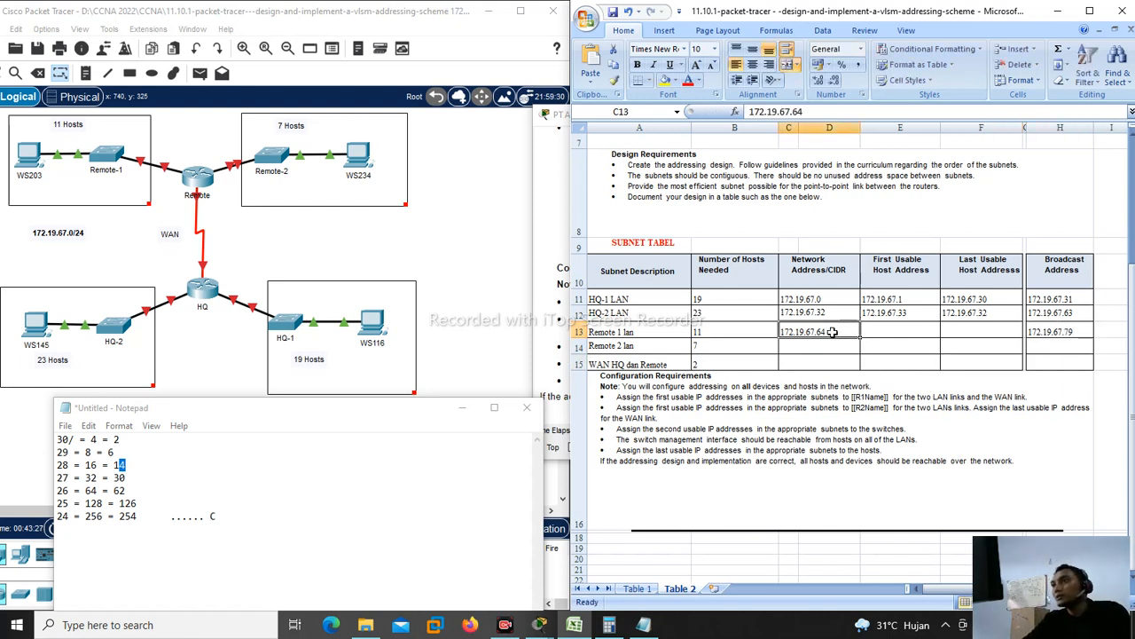
click(1069, 331)
click(749, 332)
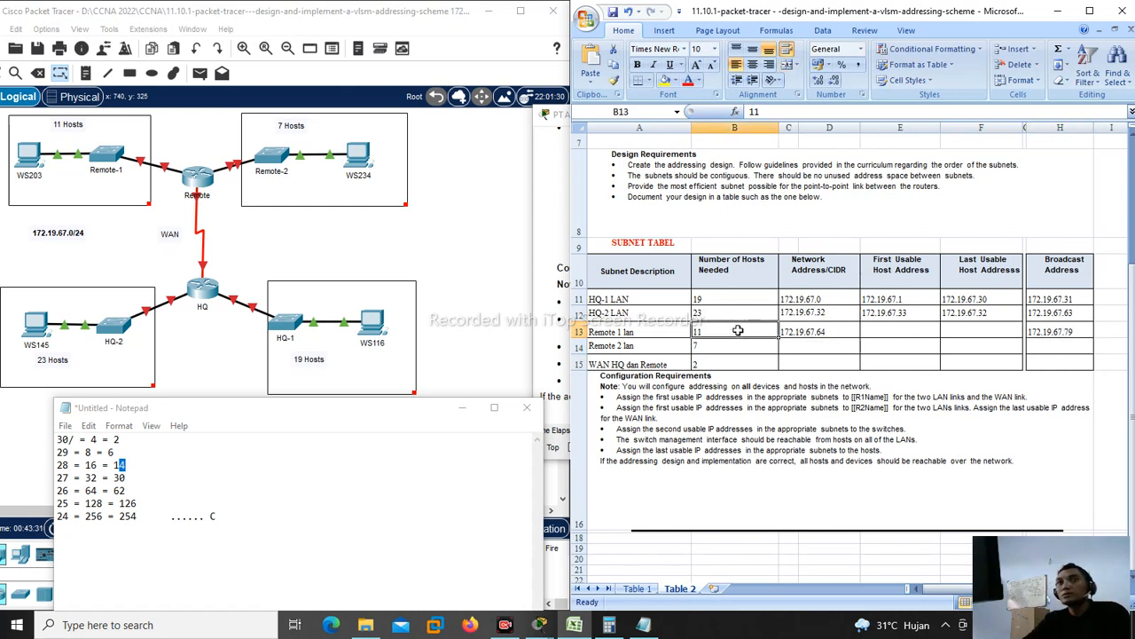
double_click(90, 465)
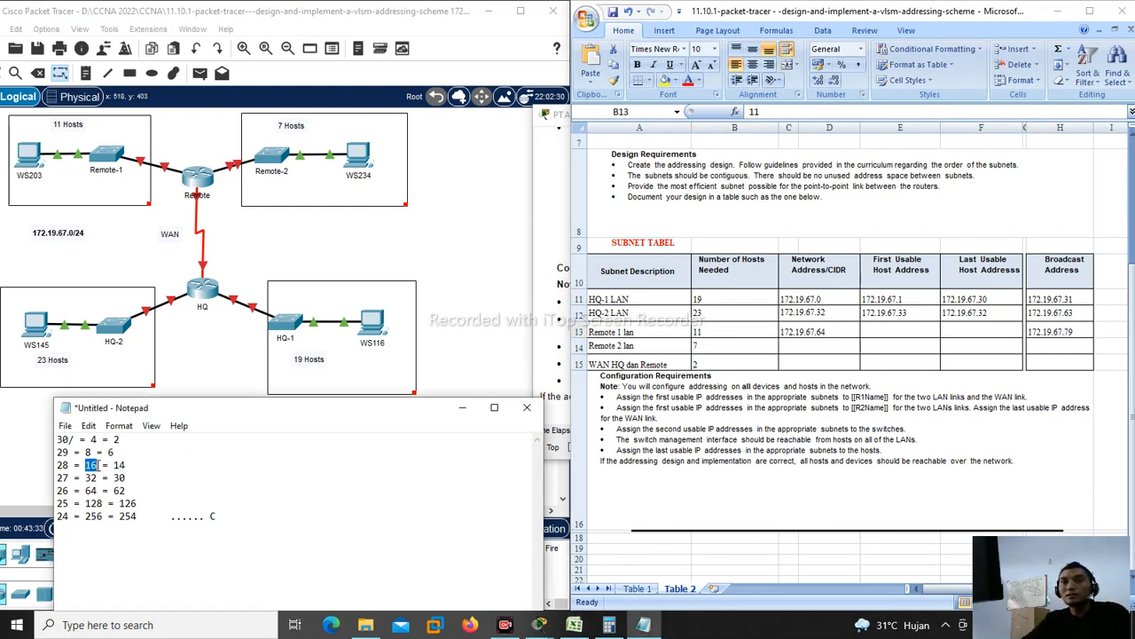
click(87, 465)
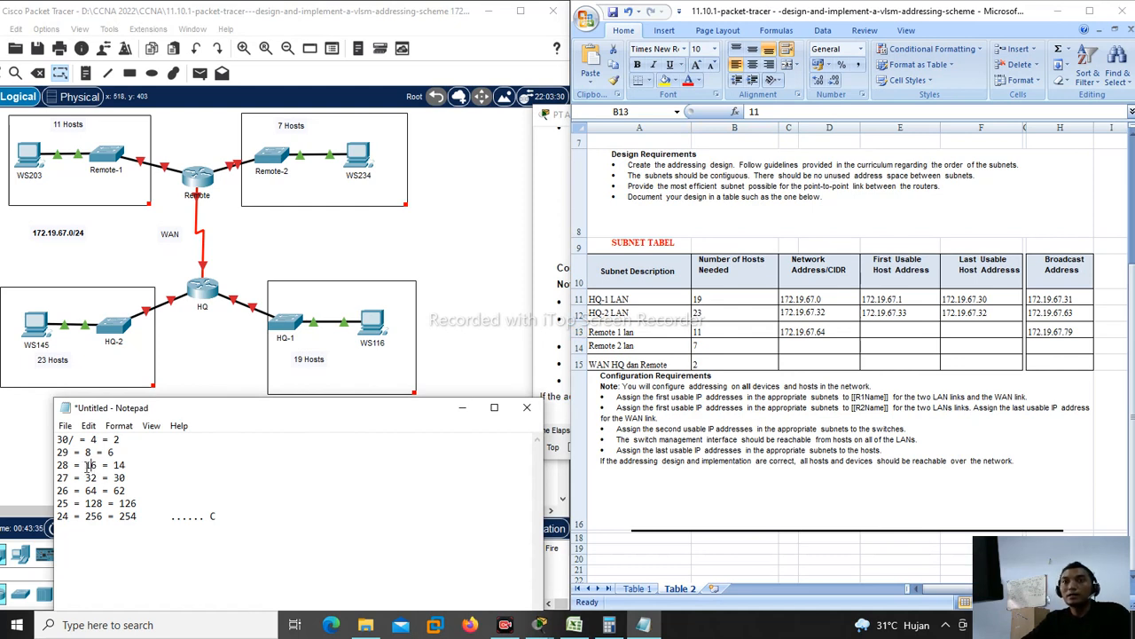
drag(86, 465, 100, 465)
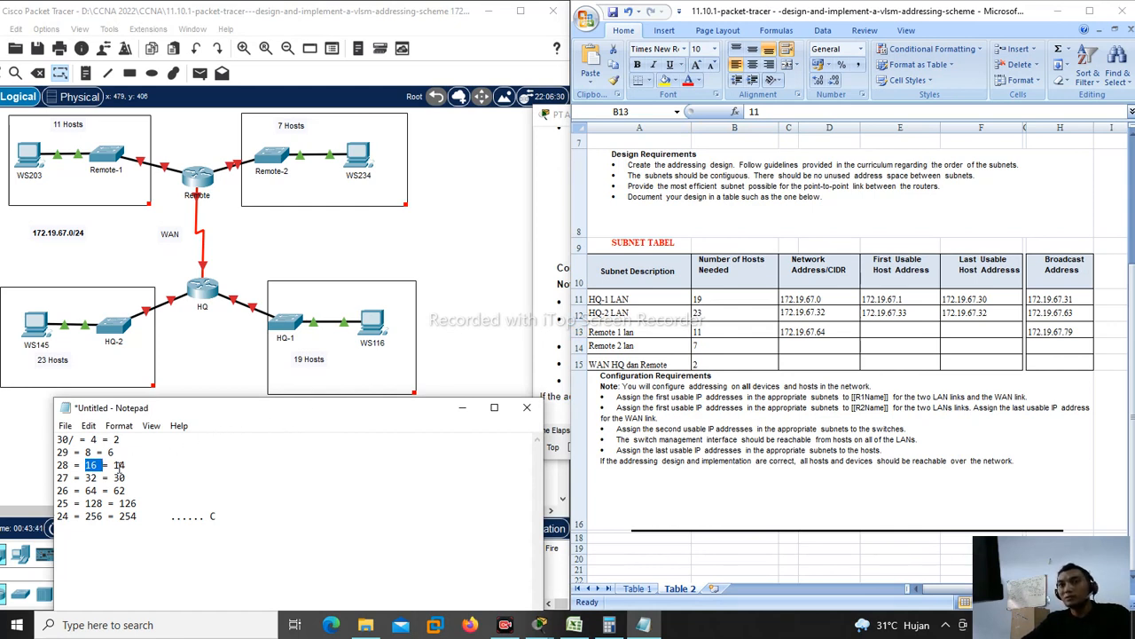
drag(114, 465, 132, 462)
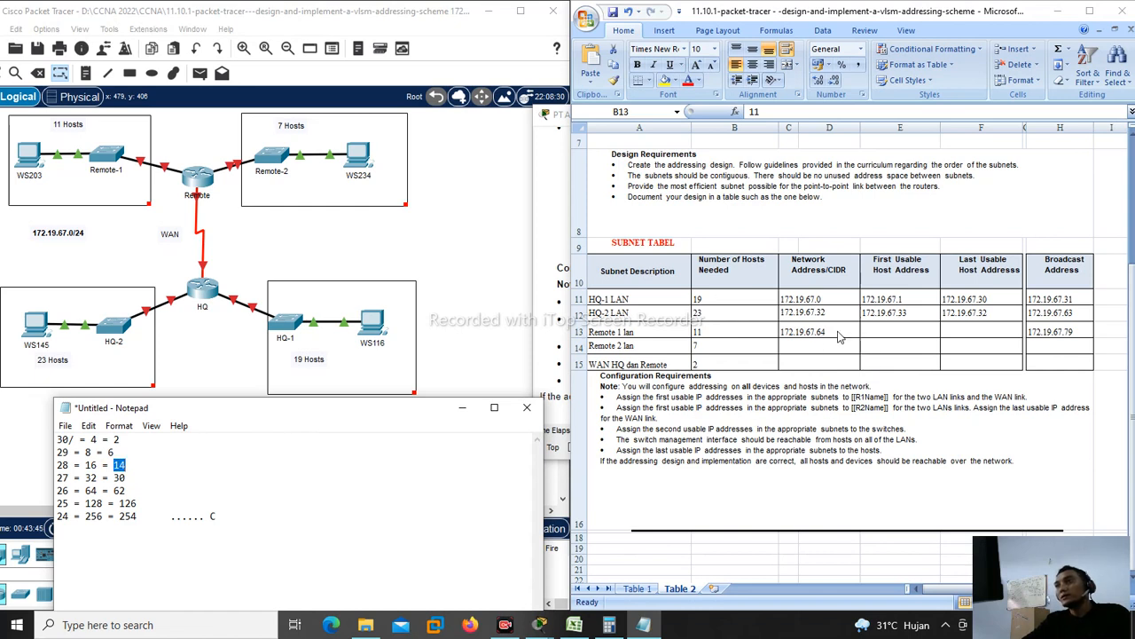
Step: Enter 172.19.67.65 as the Remote 1 LAN's first usable host address and 172.19.67.78 as its last usable host address
click(881, 330)
double_click(881, 330)
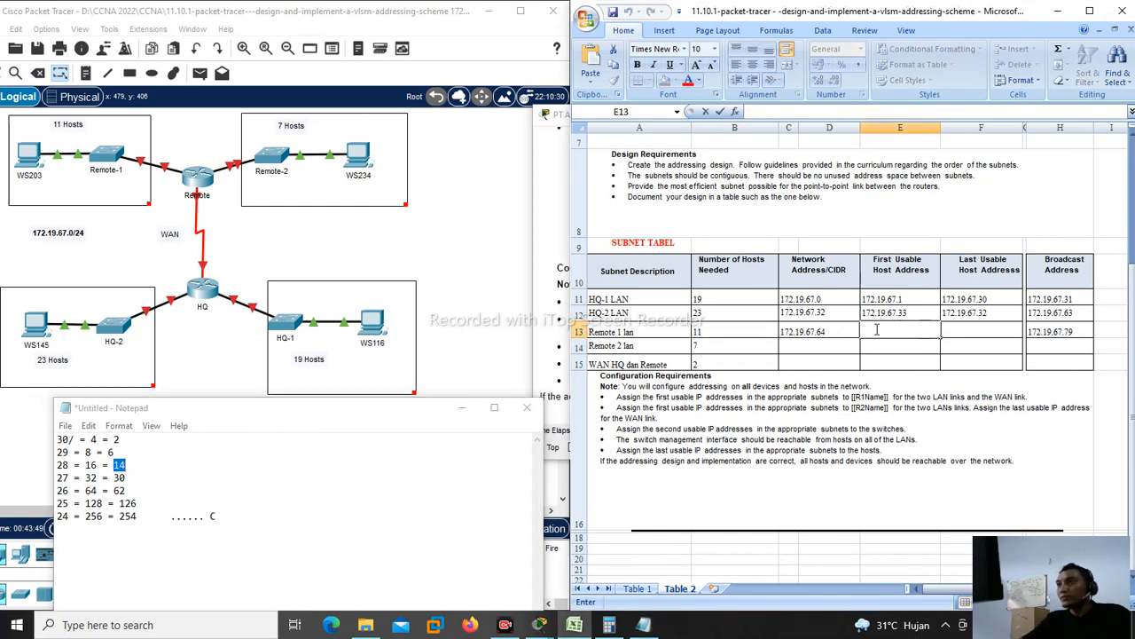
text(172.19.67.)
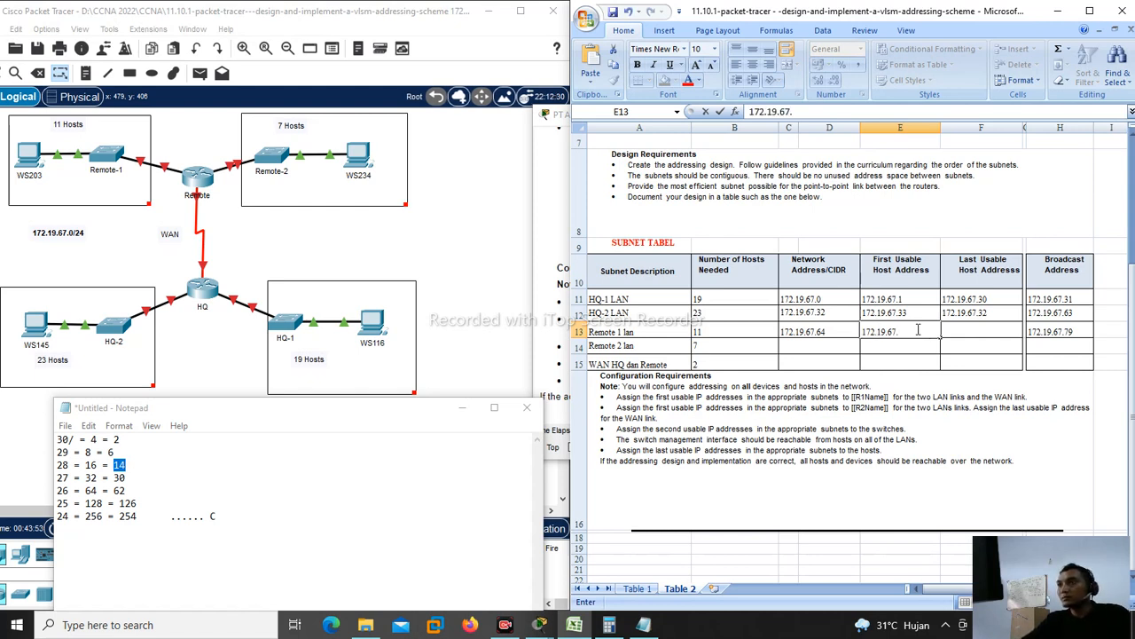
text(65)
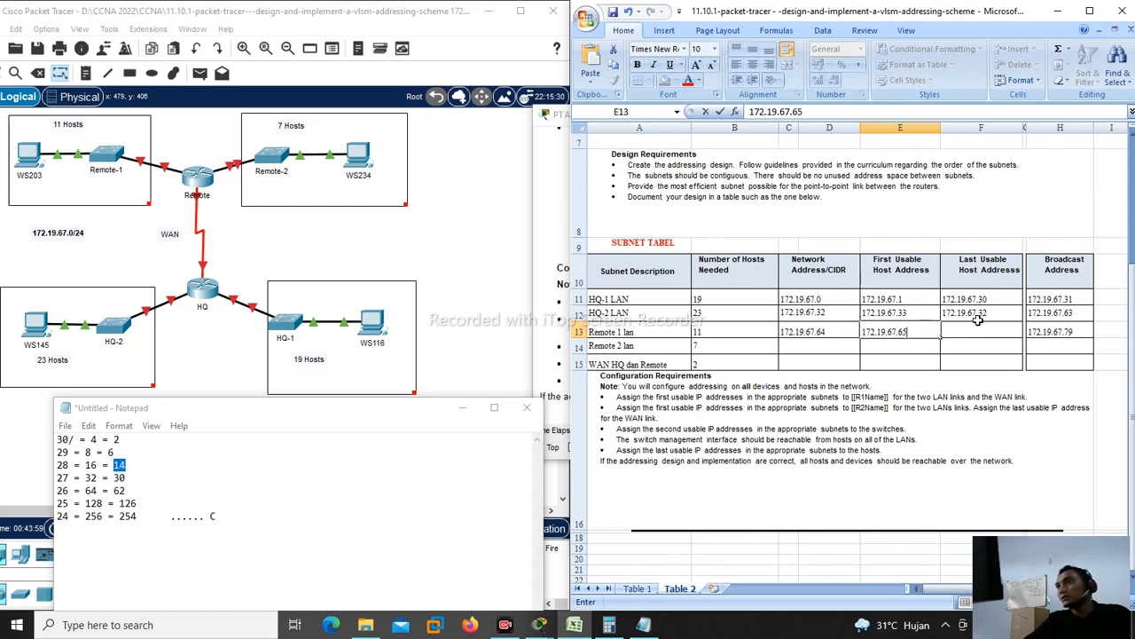
click(976, 330)
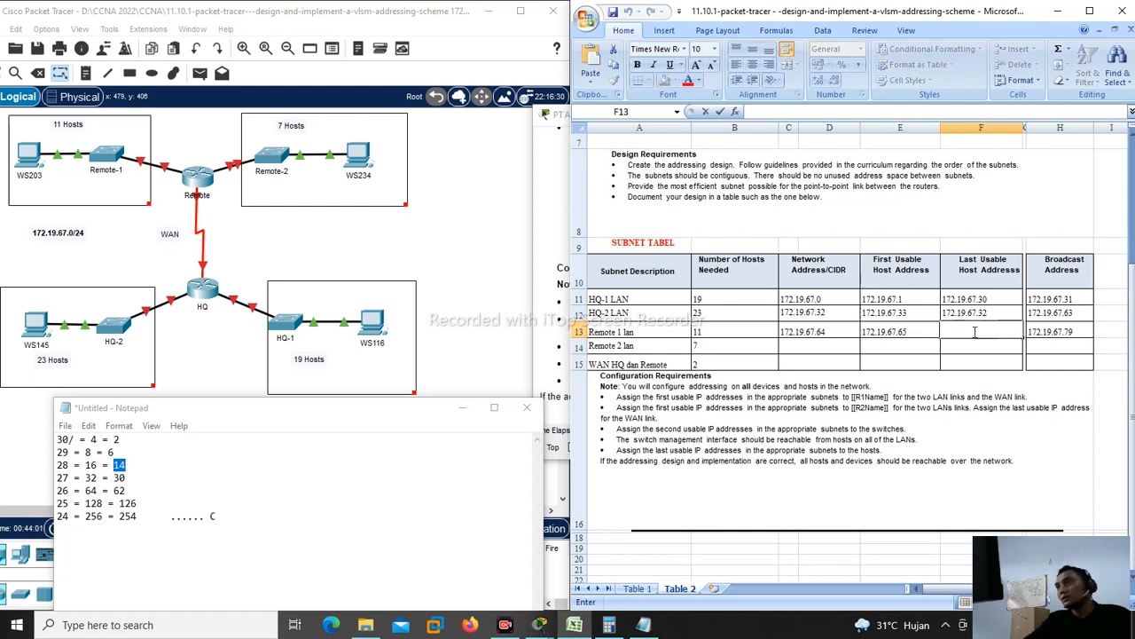
text(172.19.67.)
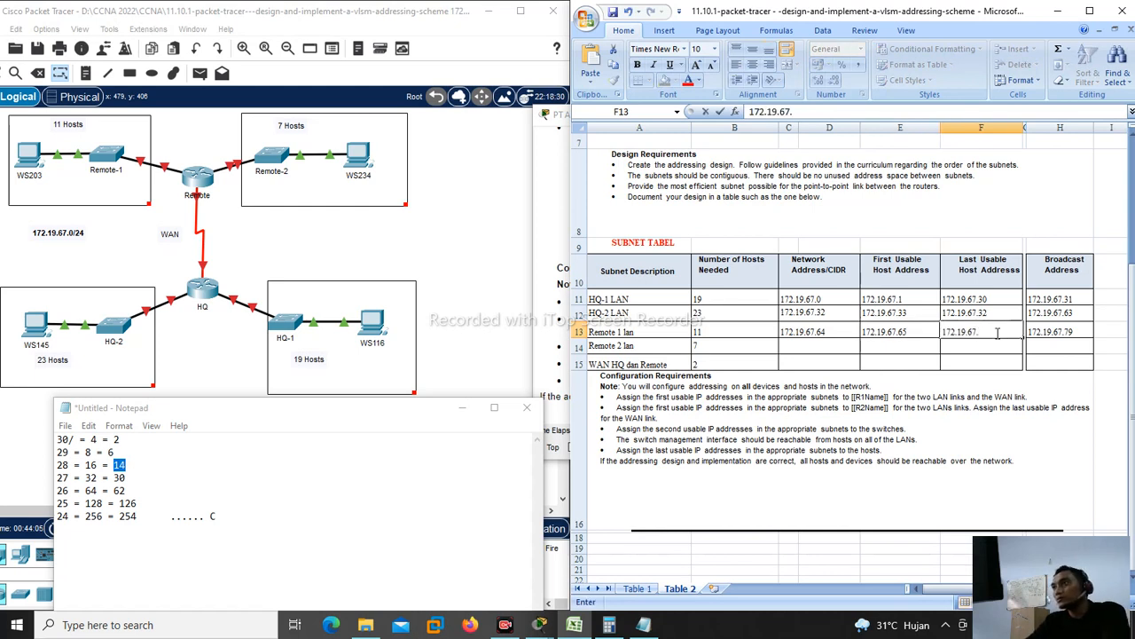
text(78)
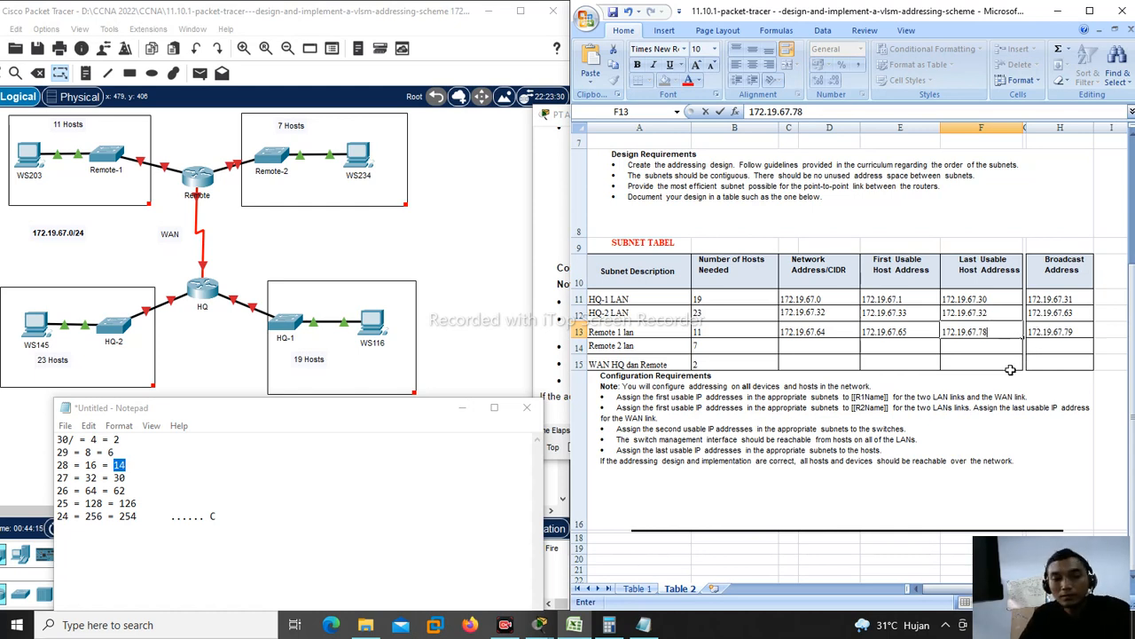
click(898, 348)
Step: Compare the Remote 2 LAN's 7 required hosts with the block sizes and host counts on Notepad's 29 and 28 lines
click(643, 351)
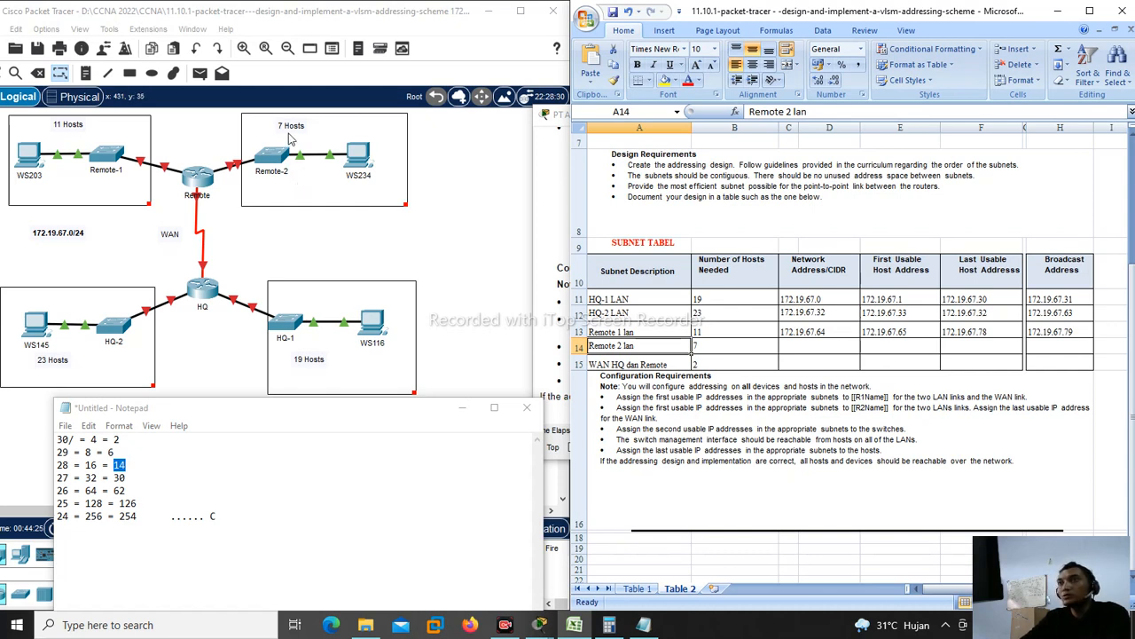
click(707, 347)
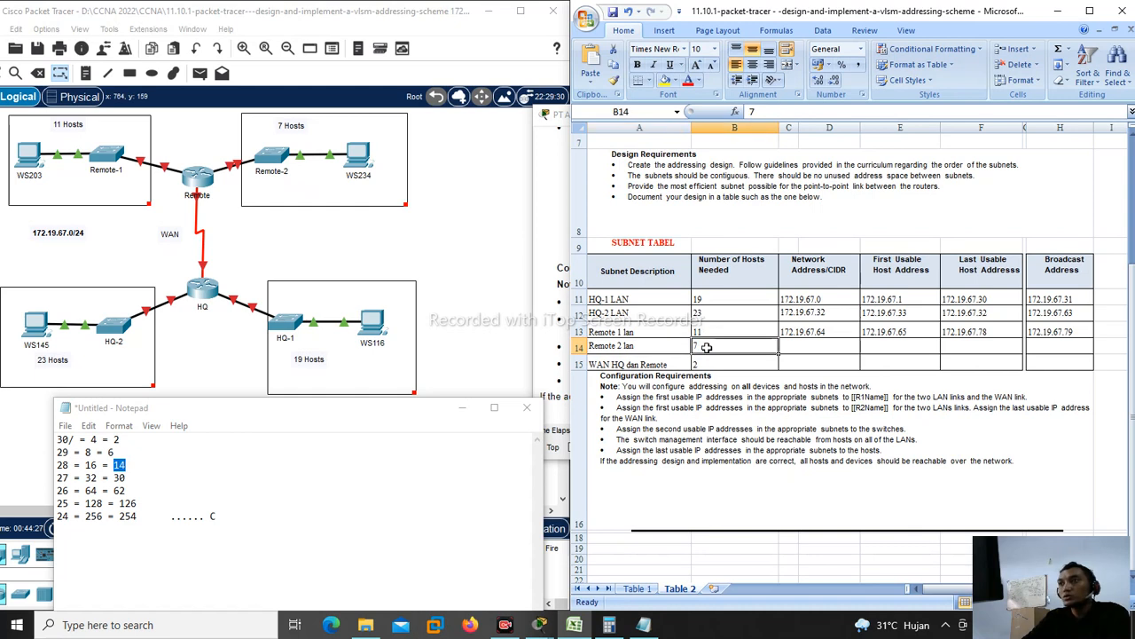
click(116, 452)
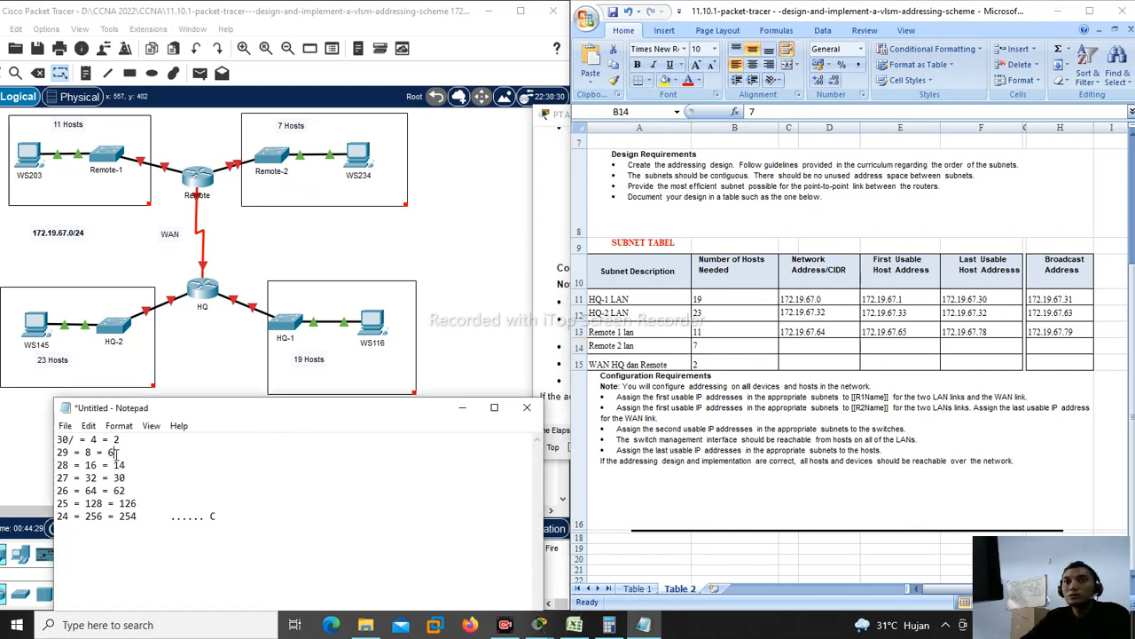
drag(57, 453, 67, 452)
double_click(114, 452)
double_click(87, 454)
click(88, 454)
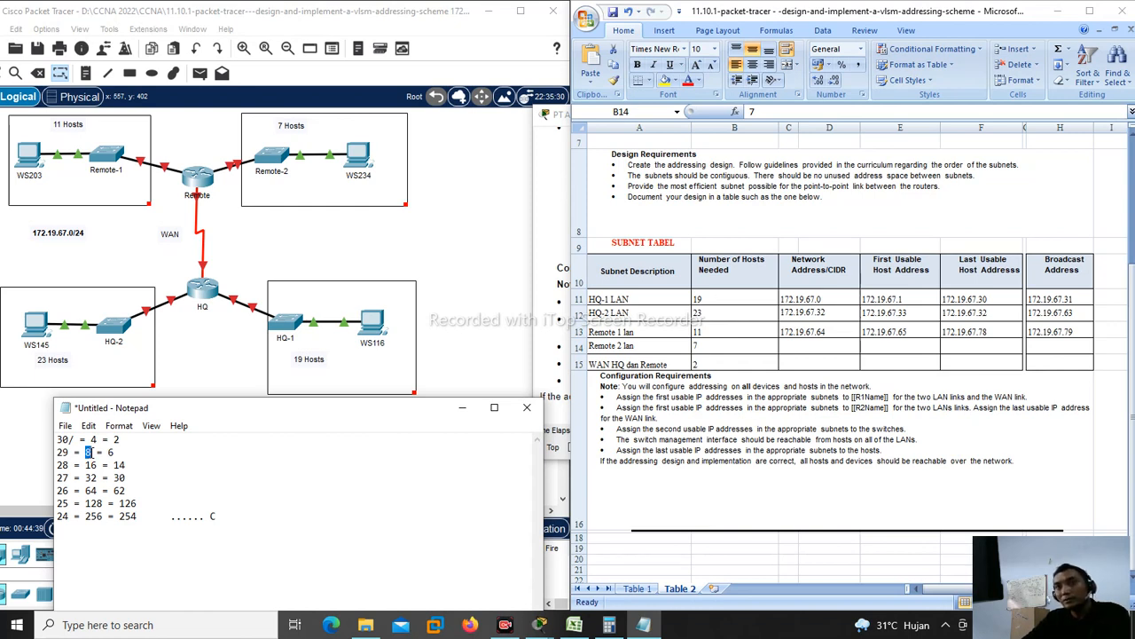
double_click(111, 453)
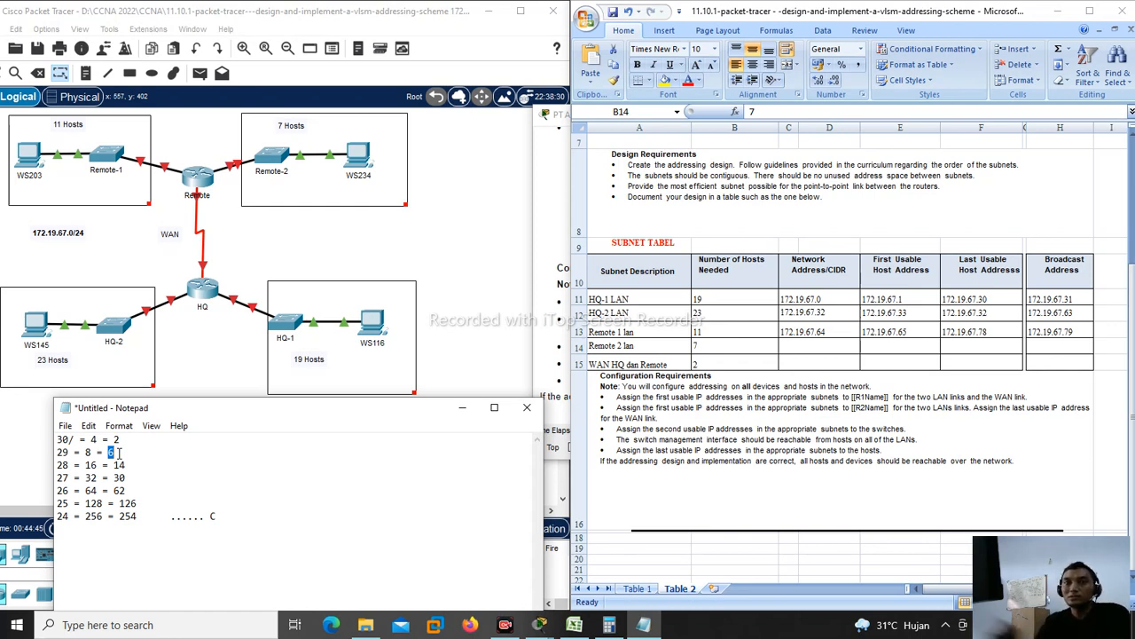
mouse_move(117, 465)
mouse_down()
mouse_move(59, 465)
mouse_move(129, 464)
mouse_up()
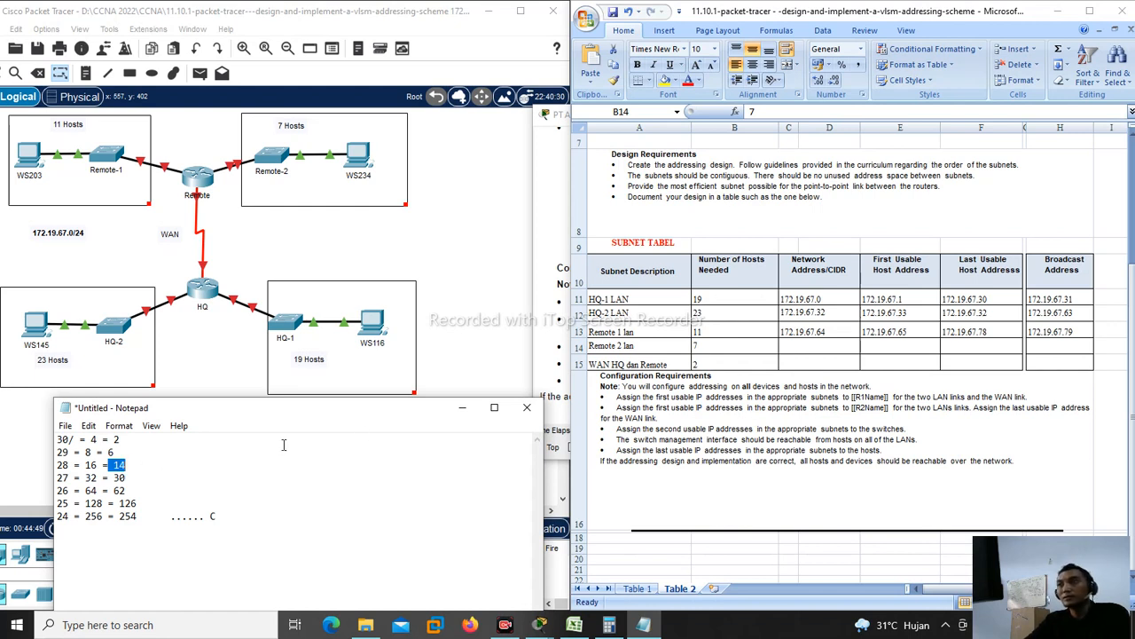
Step: Enter 172.19.67.80 as the Remote 2 LAN's network address and 172.19.67.95 as its broadcast address
click(807, 348)
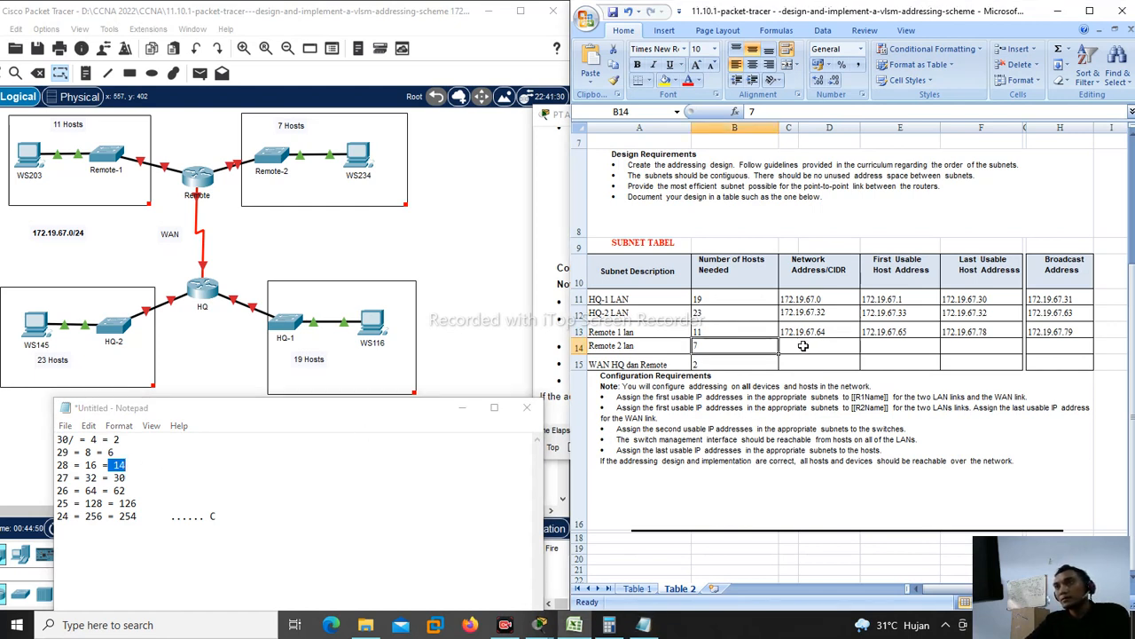
click(803, 346)
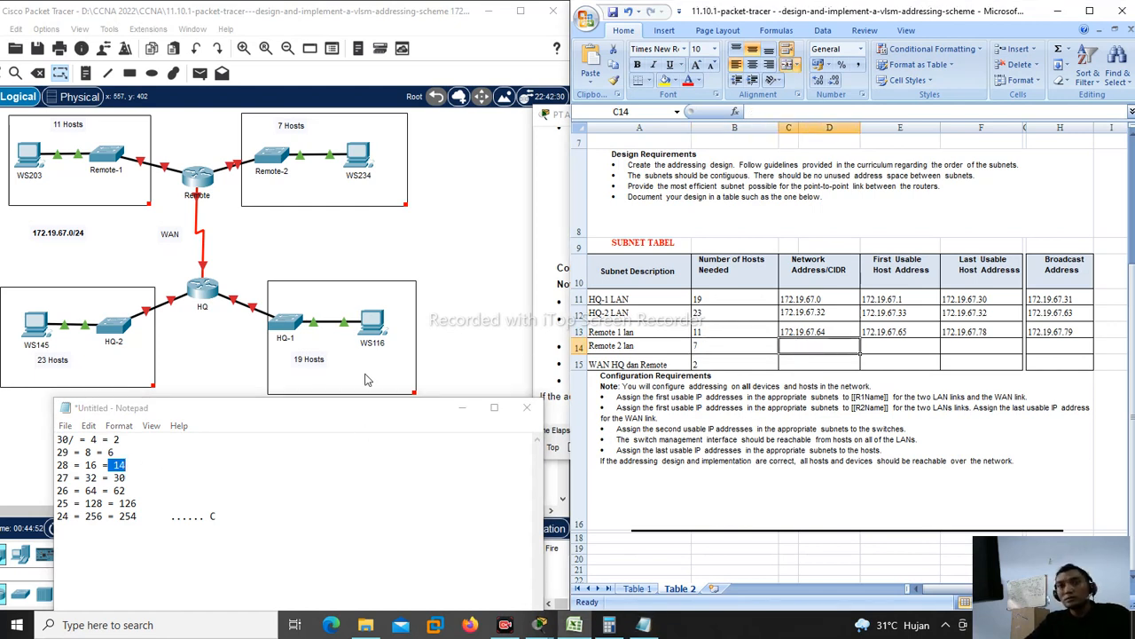
double_click(811, 349)
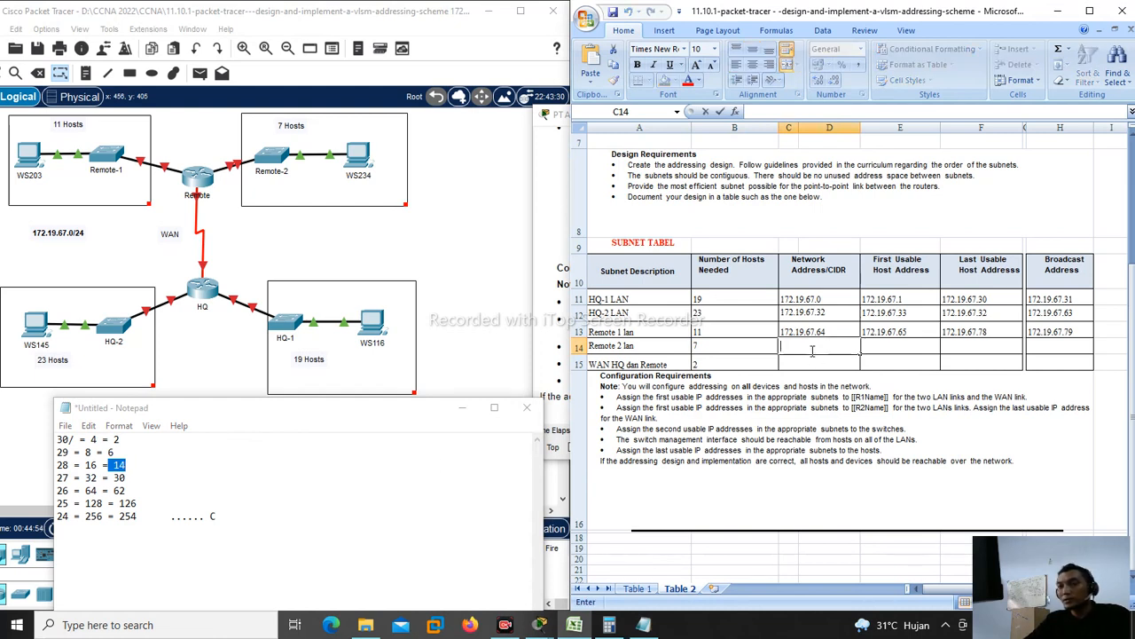
text(172.19.67.)
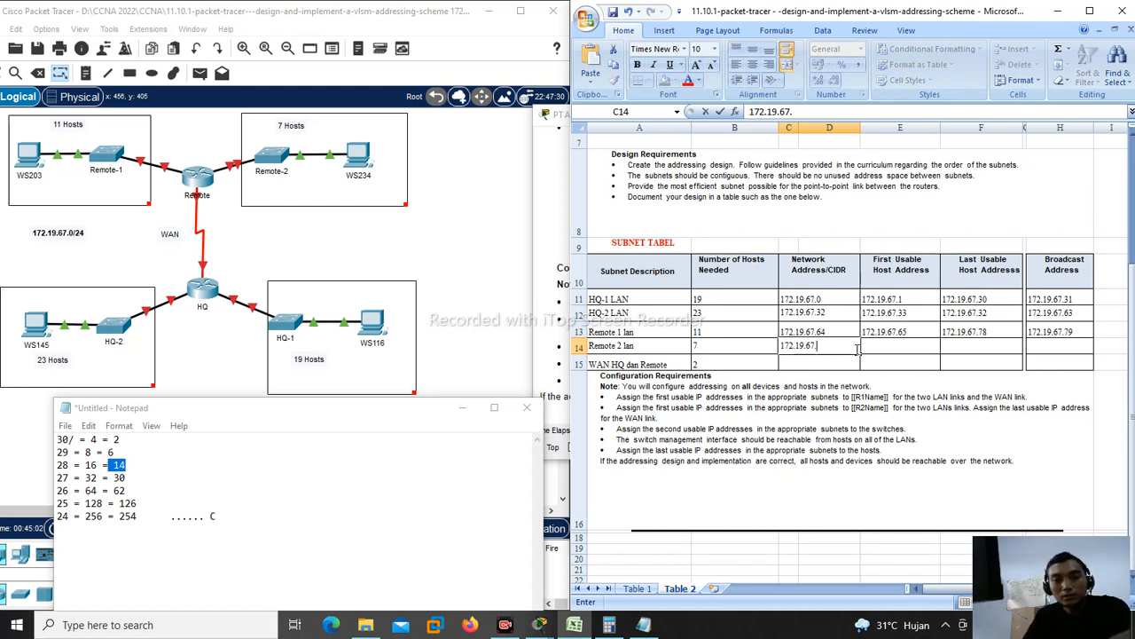
text(80)
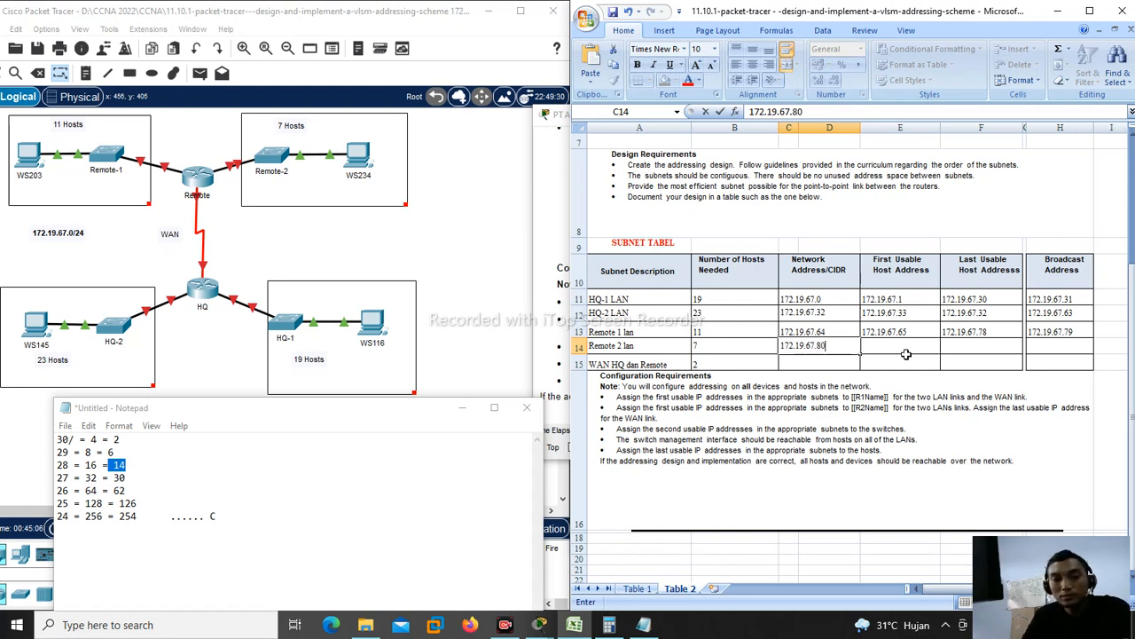
click(1053, 348)
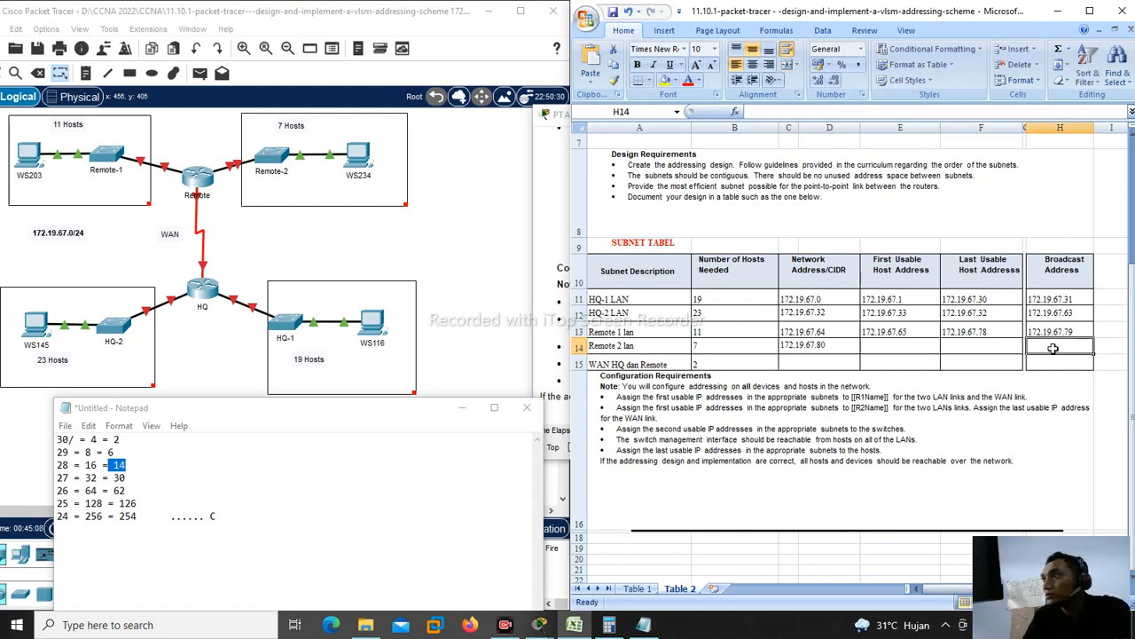
double_click(1053, 348)
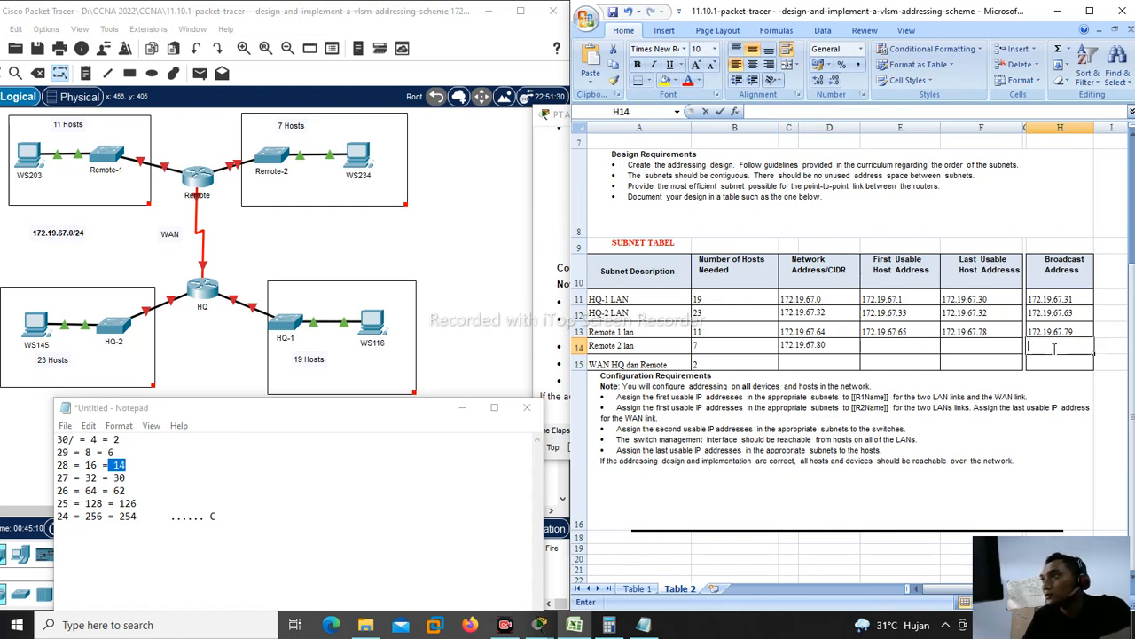
text(172.19.67.)
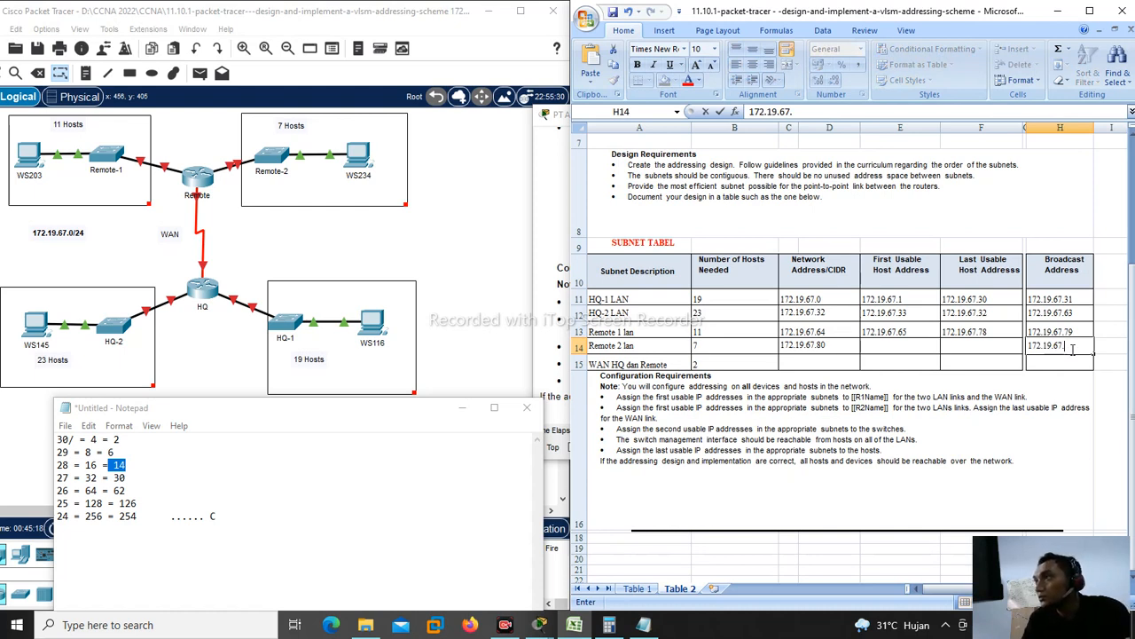
text(95)
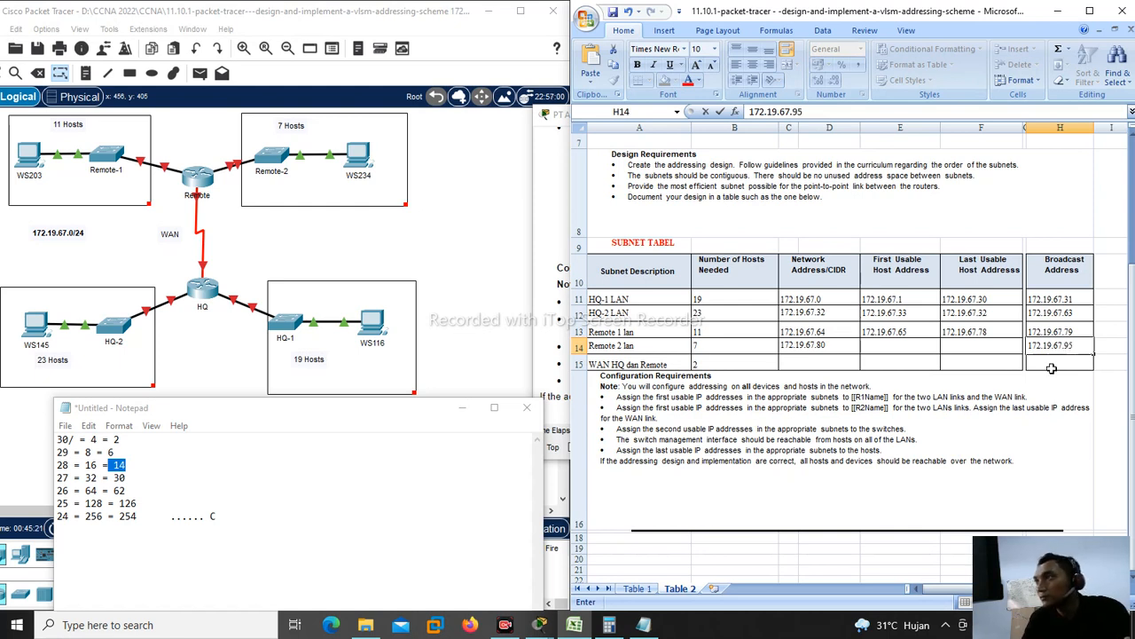
click(957, 359)
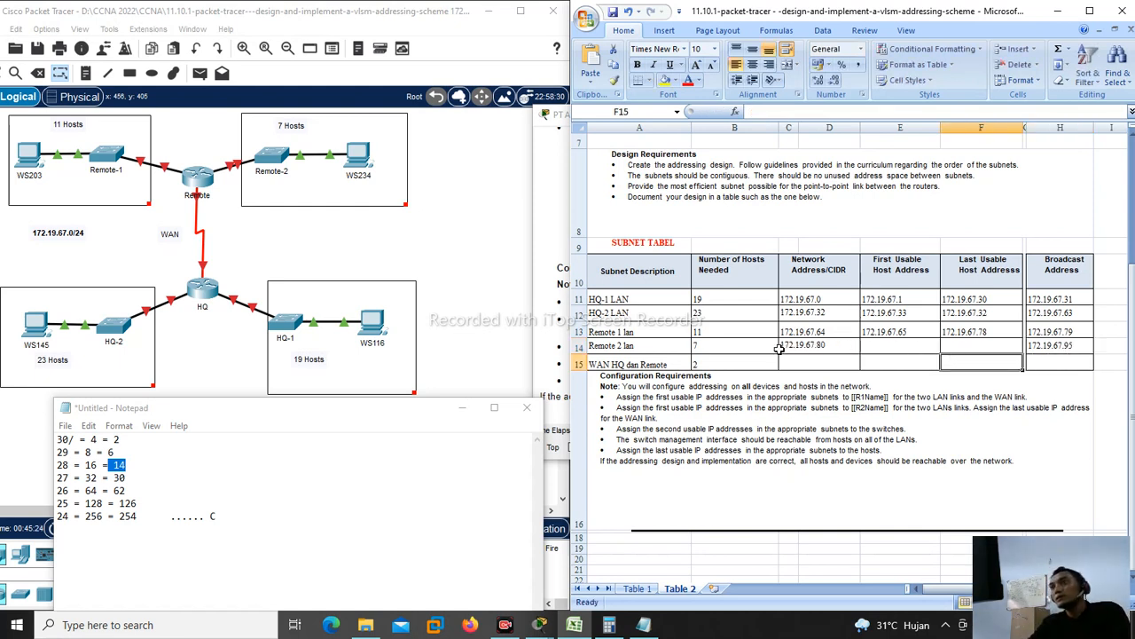
Step: Check the Remote 2 LAN's network and broadcast addresses against the block size on Notepad's 28 line
click(822, 347)
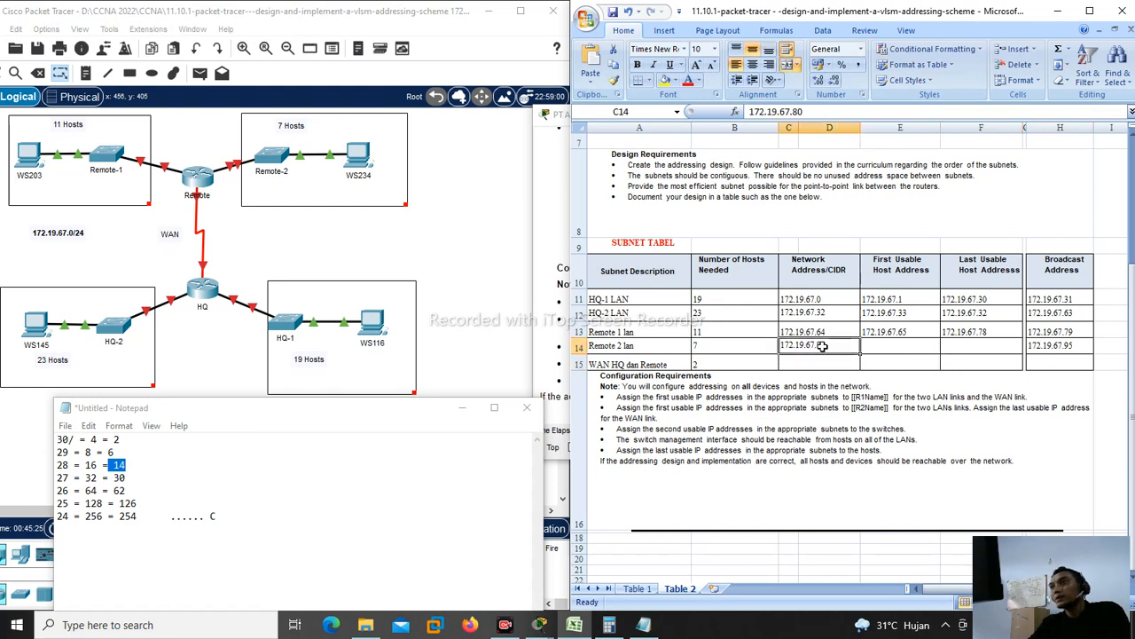
click(1075, 346)
double_click(1073, 346)
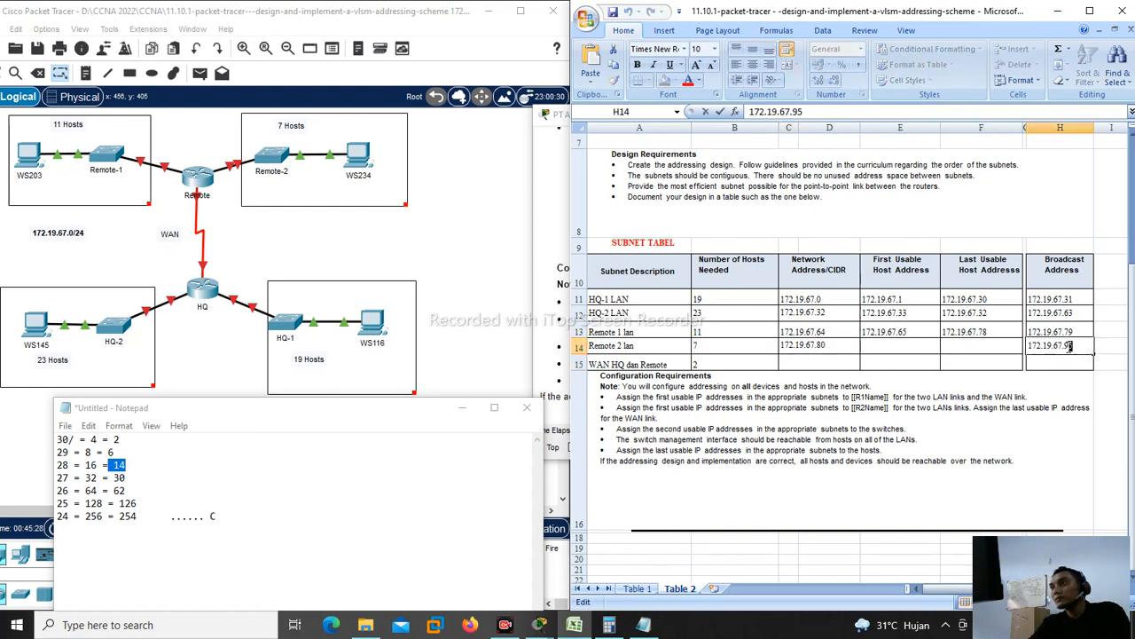
drag(1074, 347, 1065, 347)
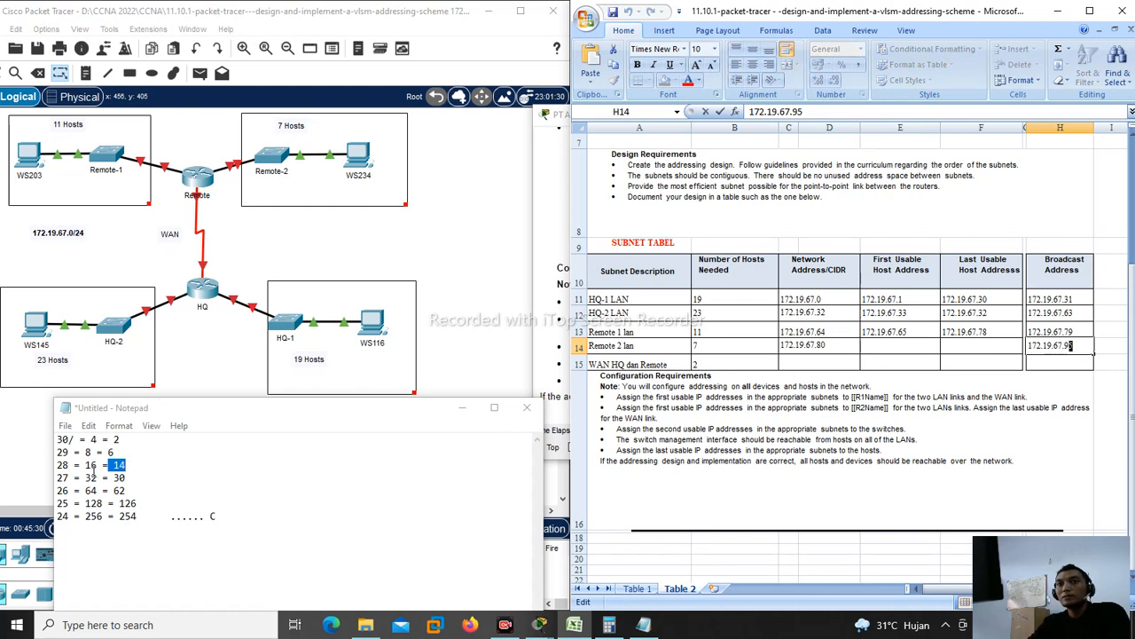
drag(86, 465, 113, 465)
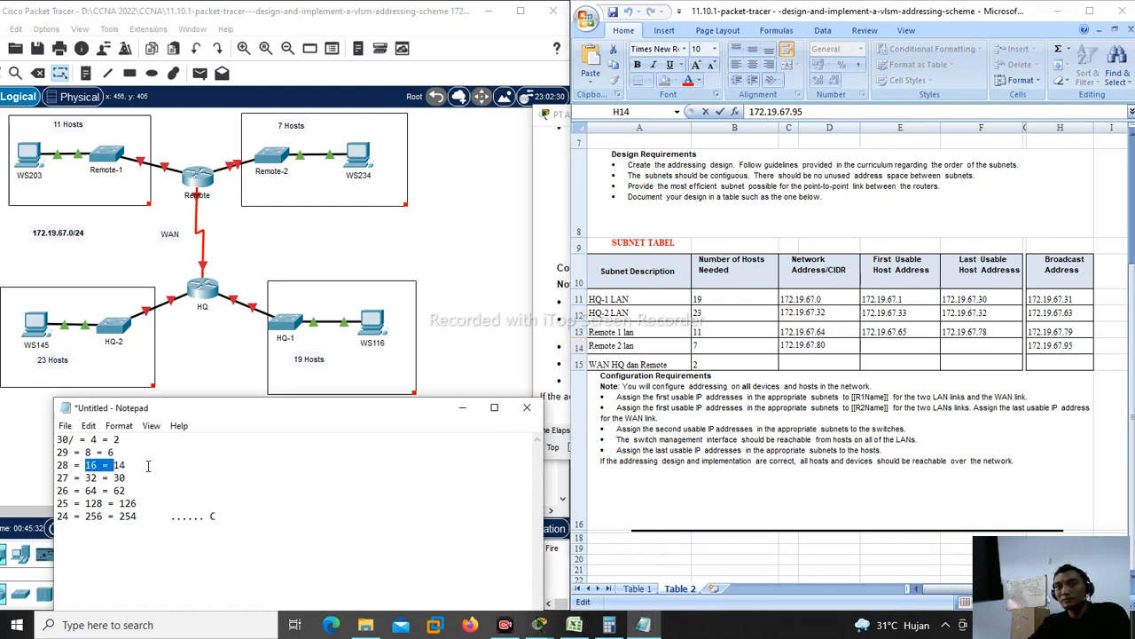
Step: Enter 172.19.67.81 as the Remote 2 LAN's first usable host address and 172.19.67.94 as its last usable host address
click(891, 351)
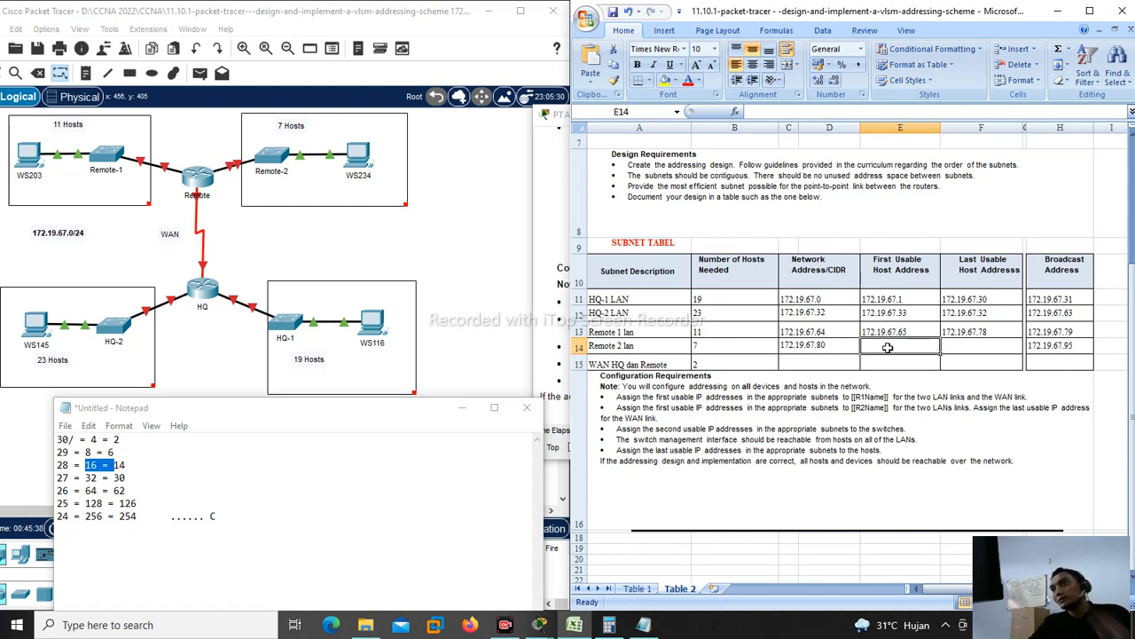
double_click(909, 349)
text(172.19.67.)
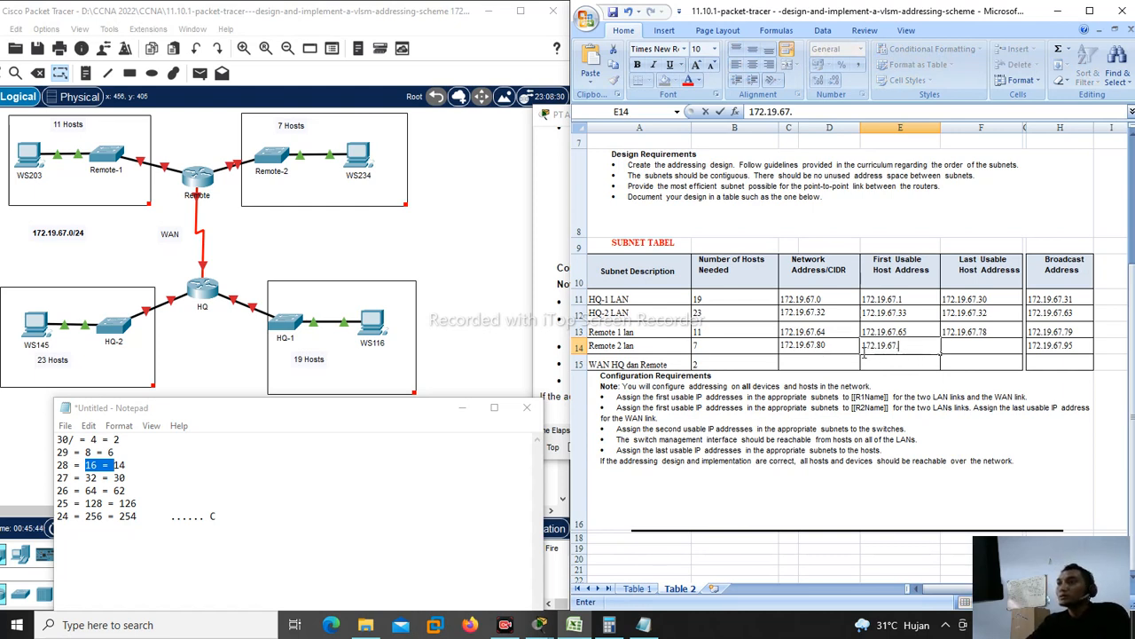
text(81)
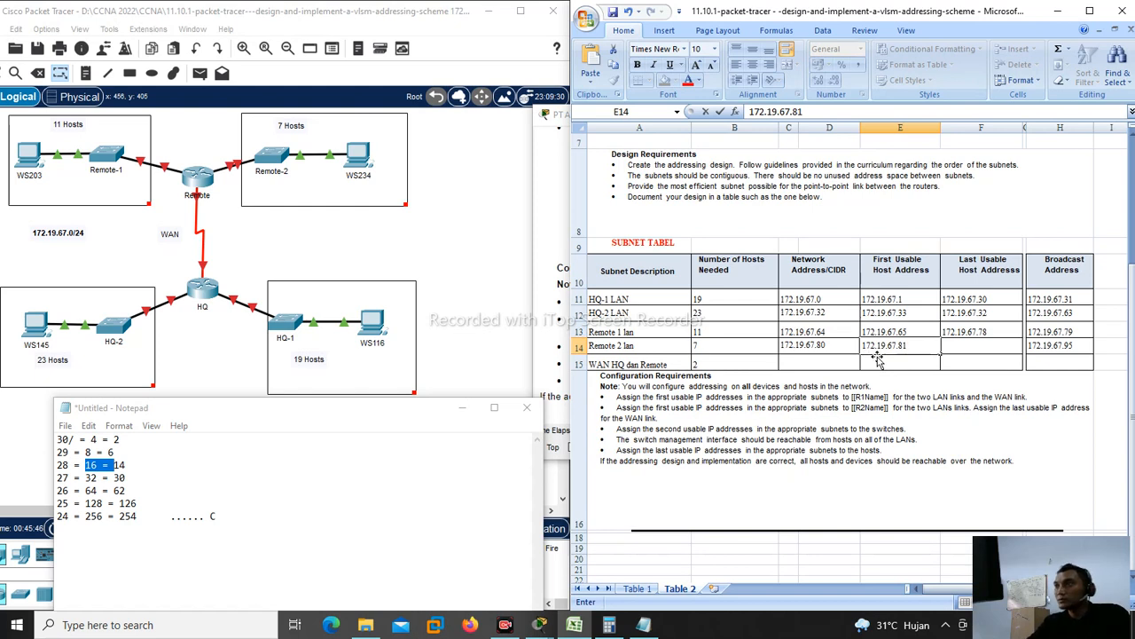
click(984, 347)
double_click(984, 347)
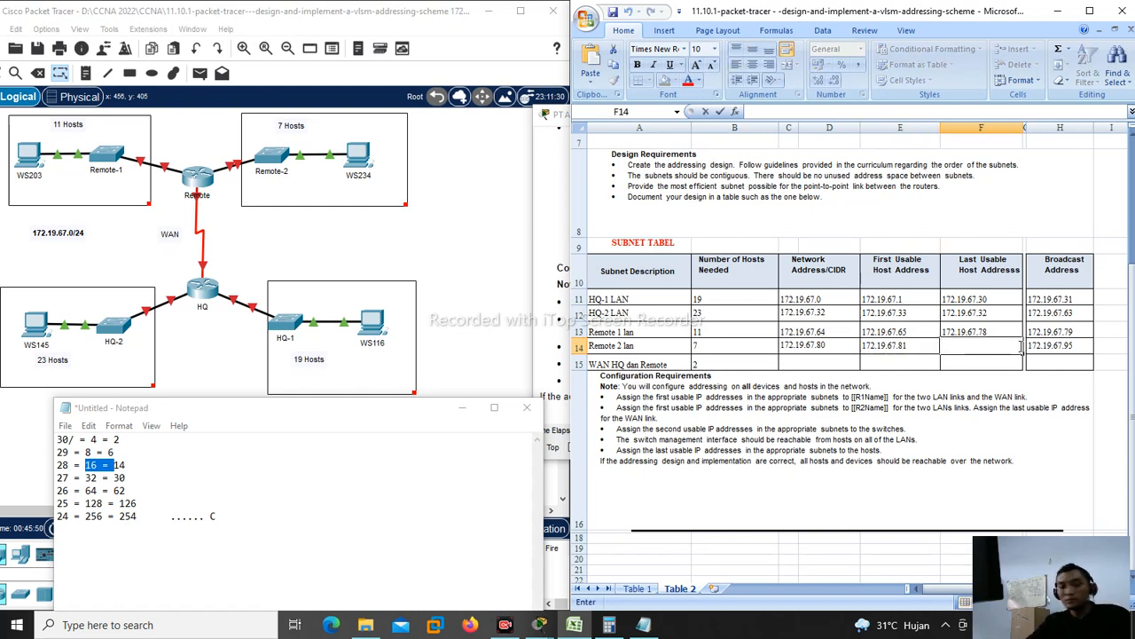
text(172.19.67.)
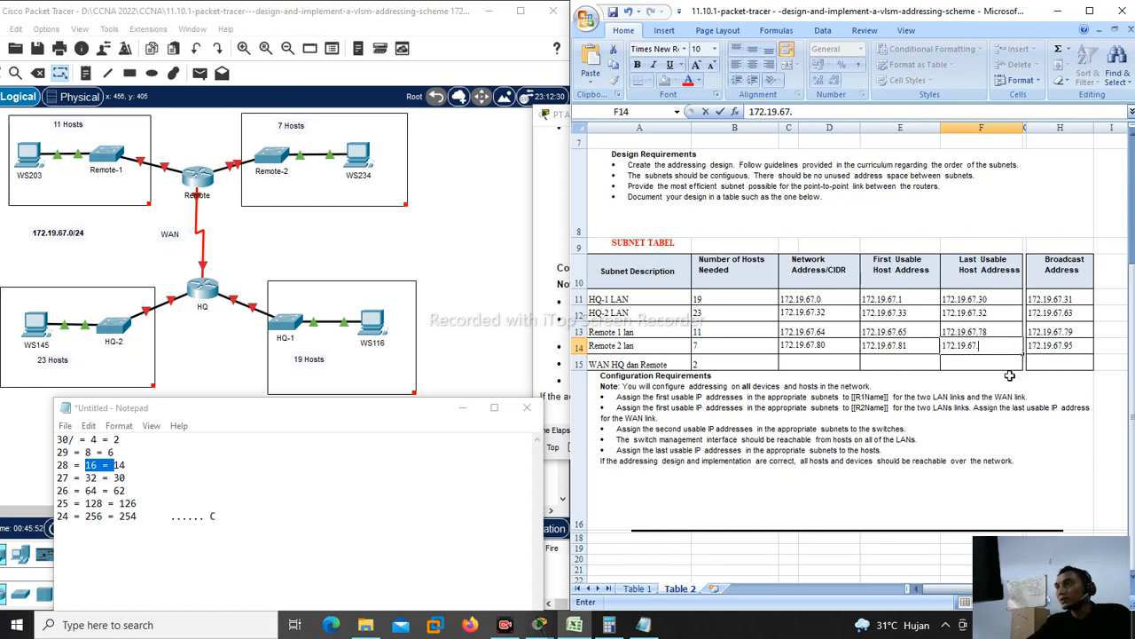
text(94)
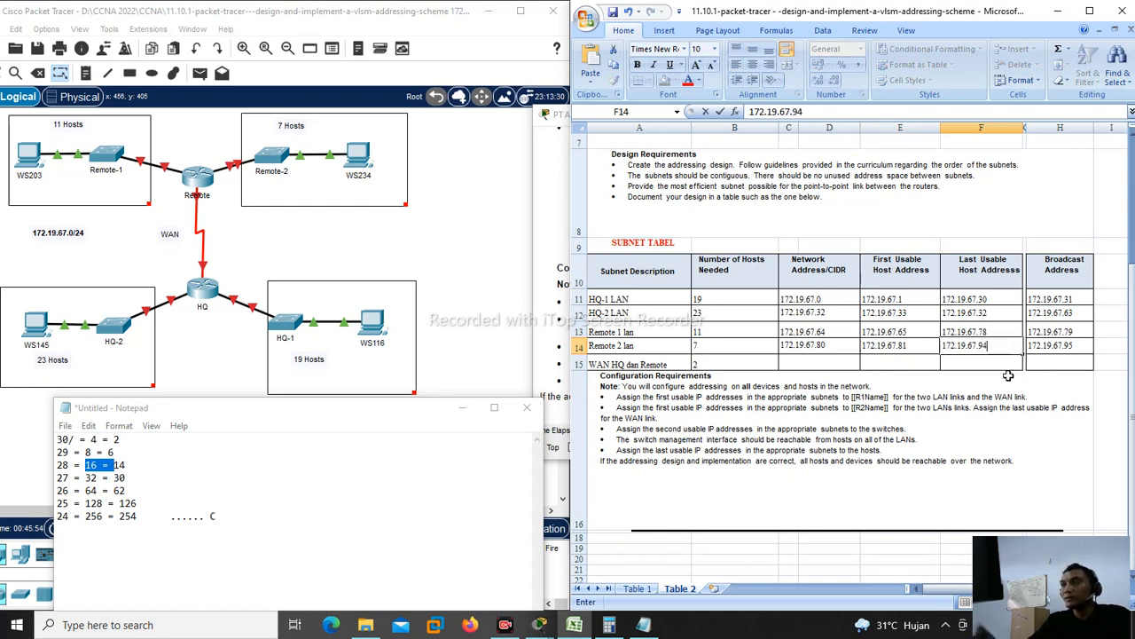
Step: Enter 172.19.67.96 as the WAN link's network address and 172.19.67.99 as its broadcast address, based on Notepad's 30 line
click(793, 360)
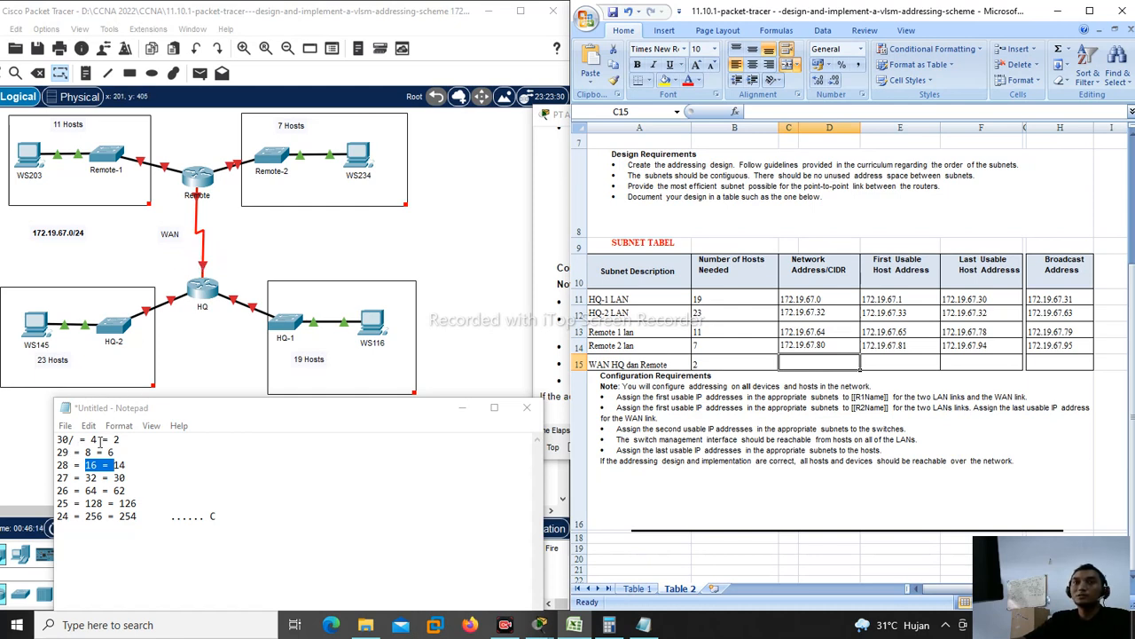
drag(94, 440, 57, 440)
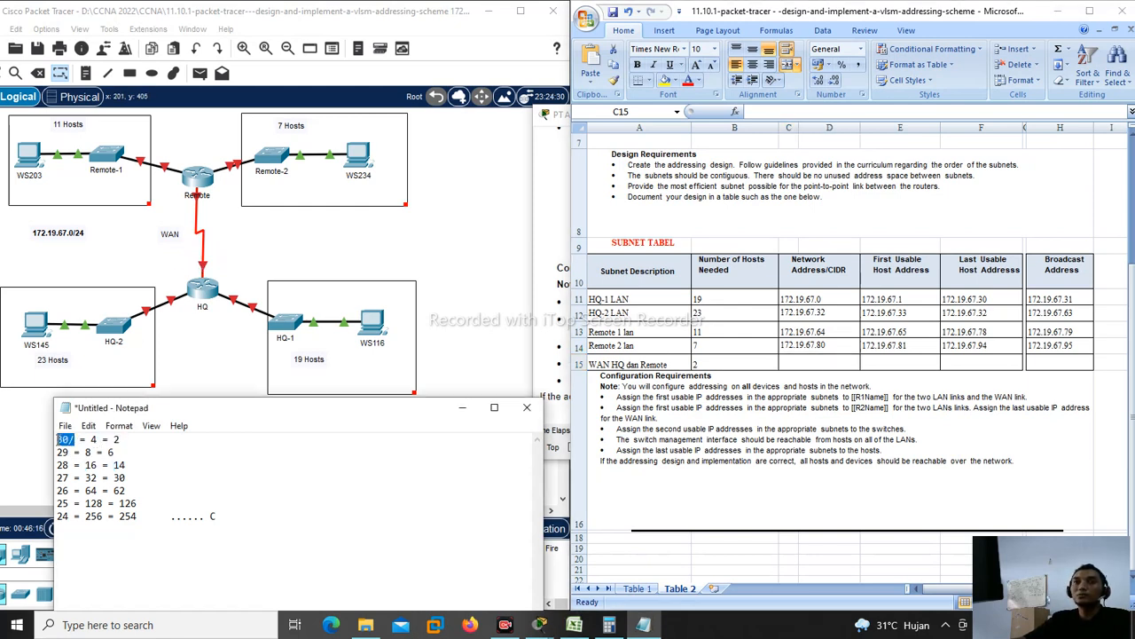
click(793, 360)
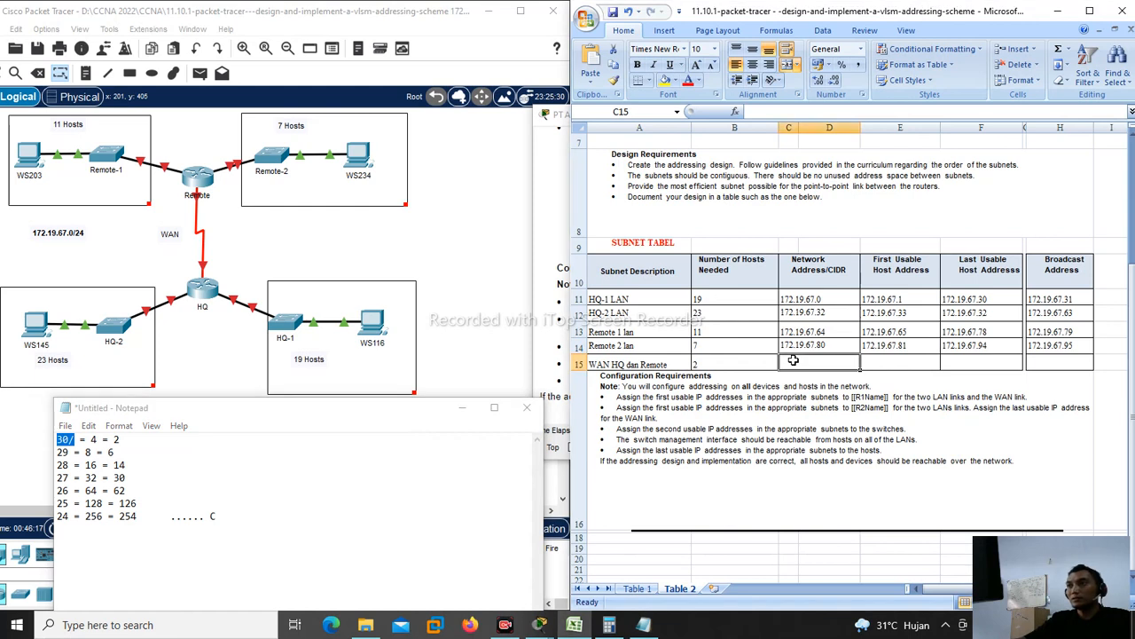
double_click(795, 361)
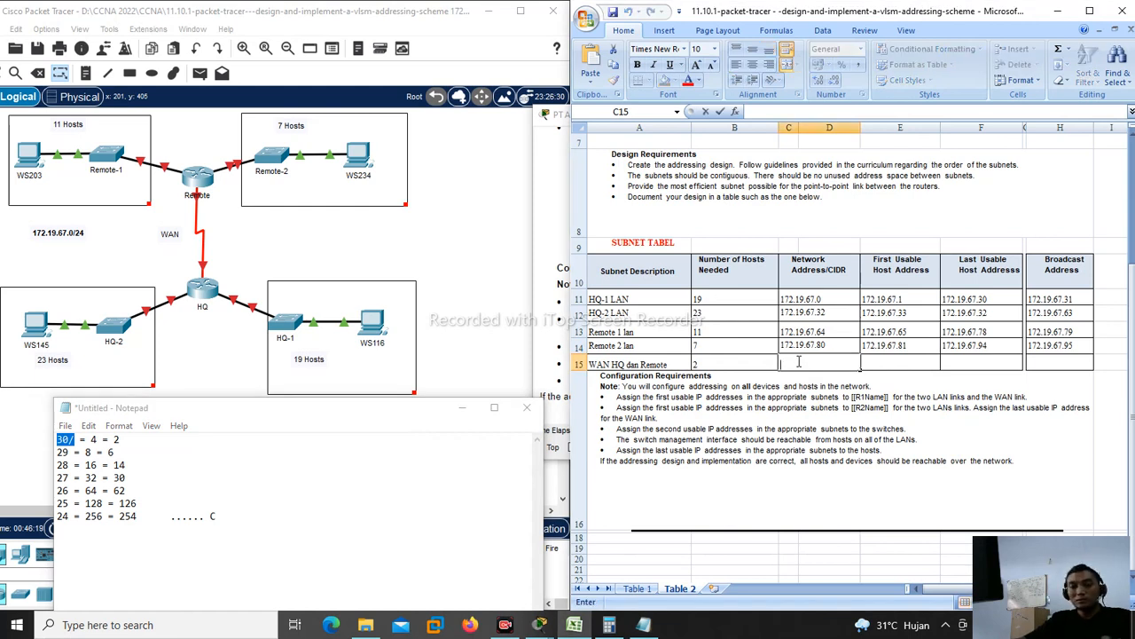
text(172.19.67.)
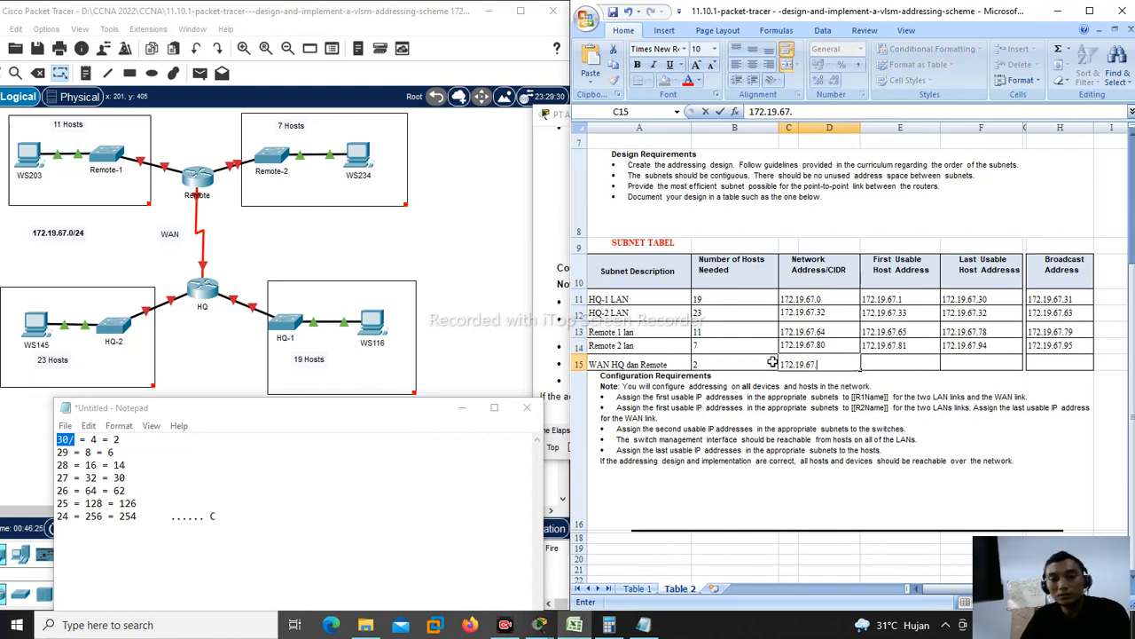
text(9)
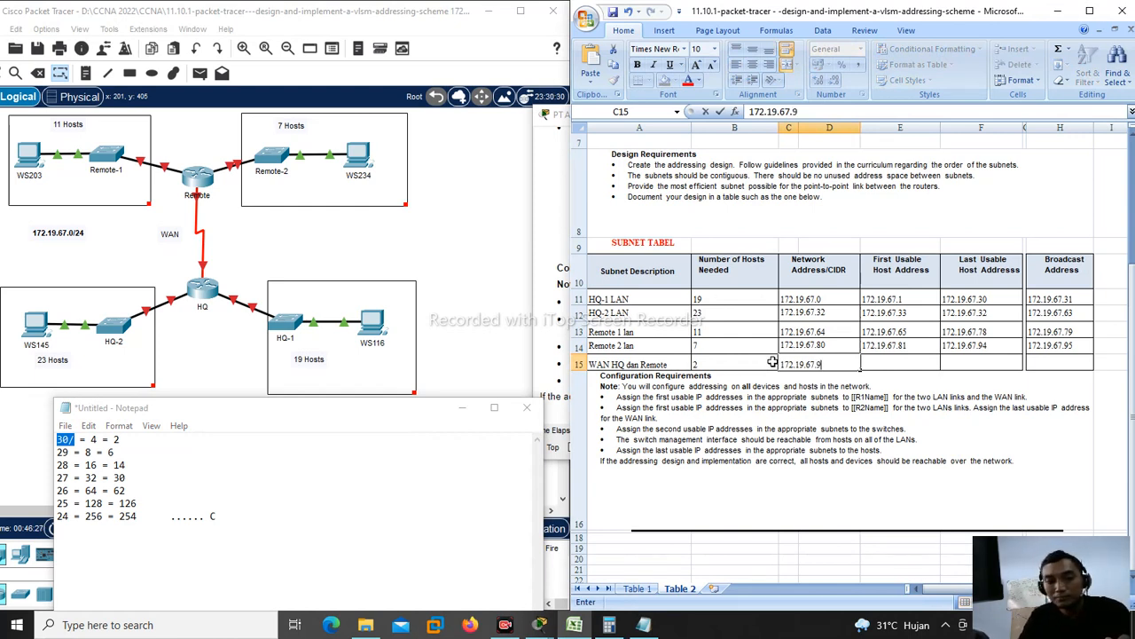
text(6)
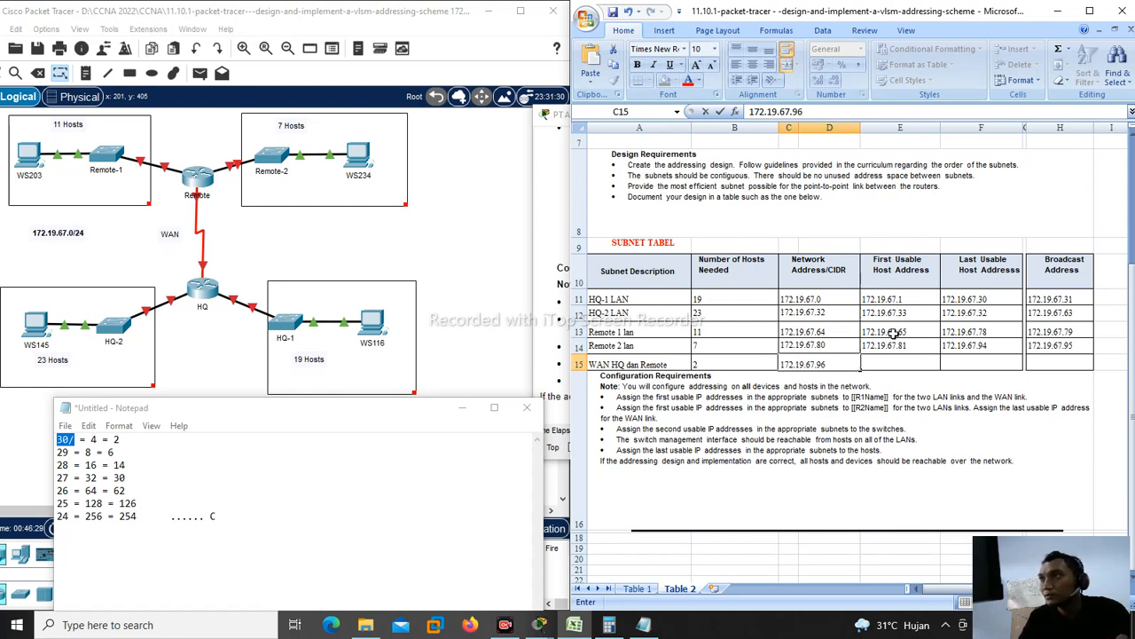
double_click(1052, 366)
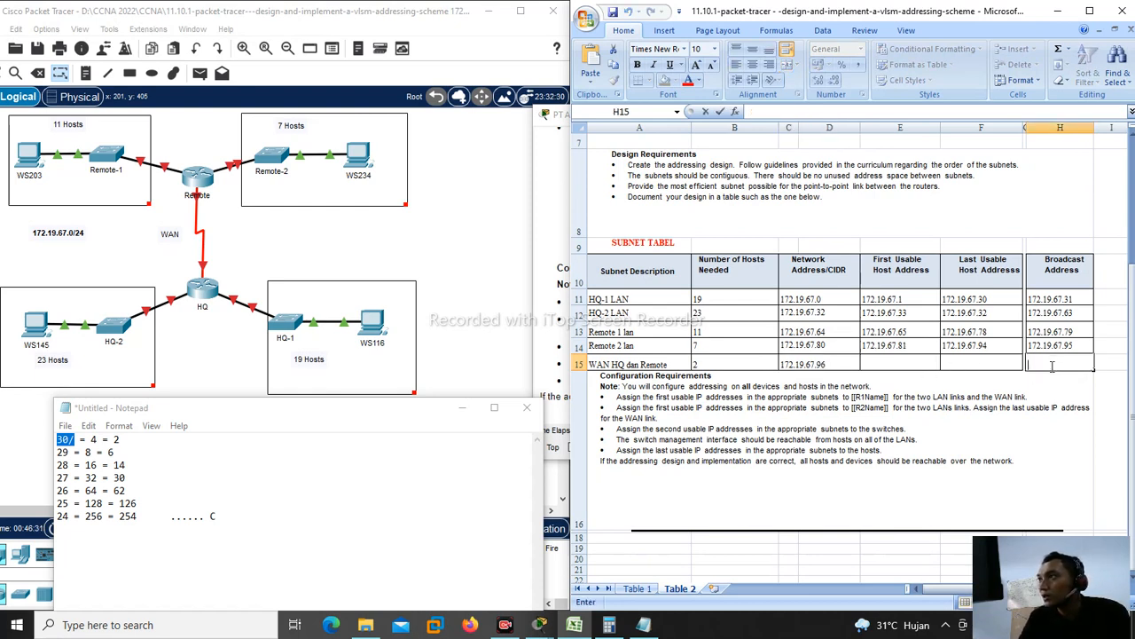
text(172.19.67.)
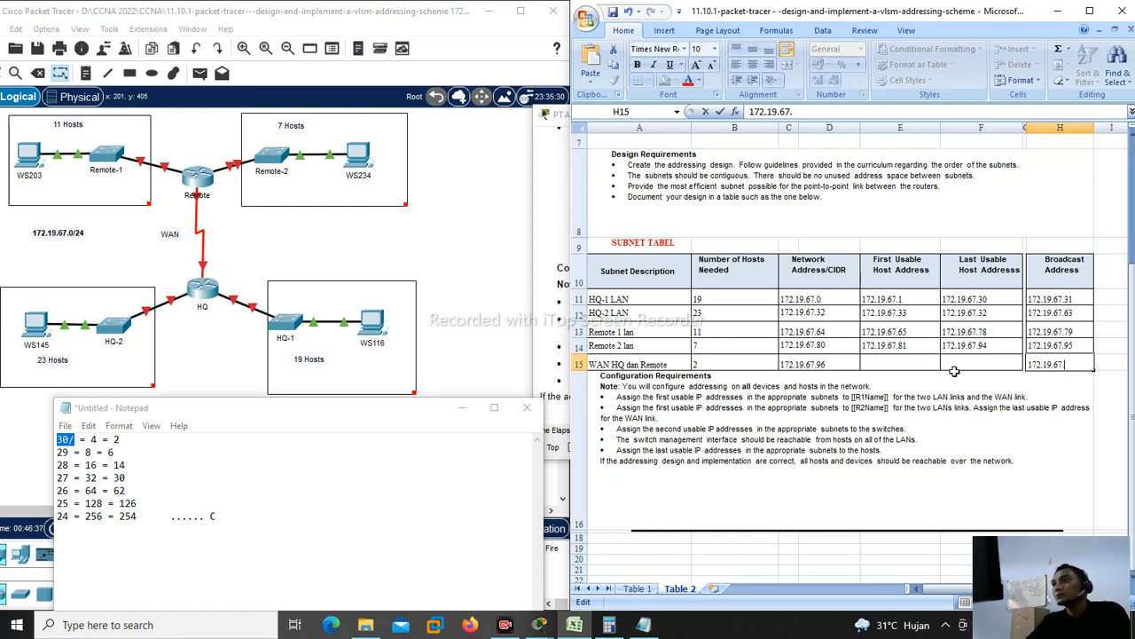
text(99)
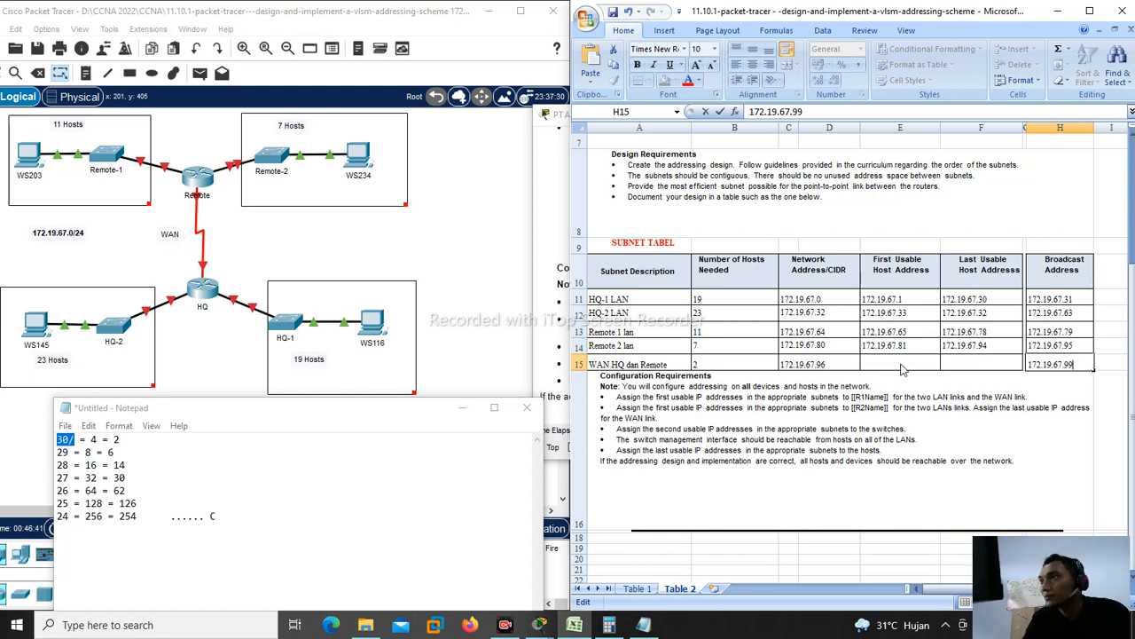
Step: Enter 172.19.67.97 as the WAN link's first usable host address and 172.19.67.98 as its last usable host address
double_click(900, 364)
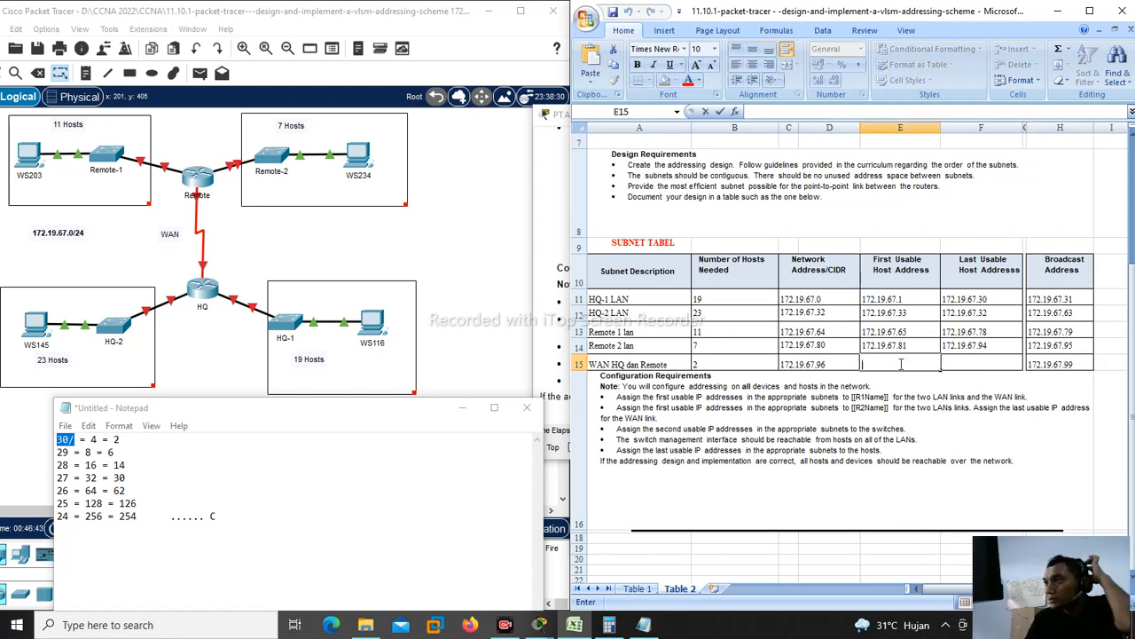
text(172.19.67.)
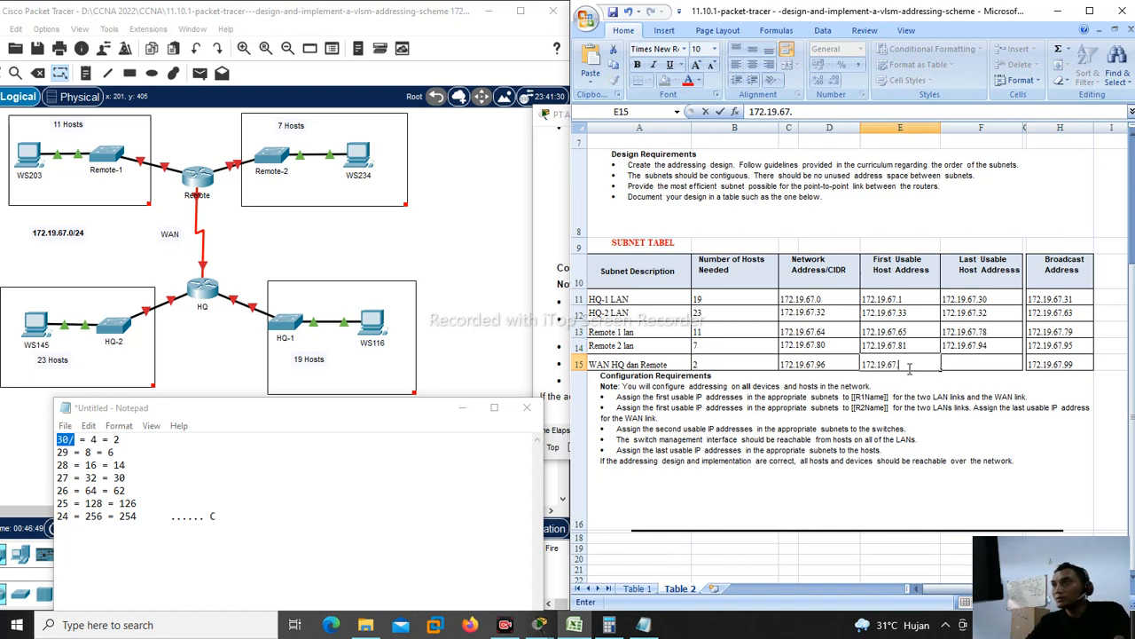
text(97)
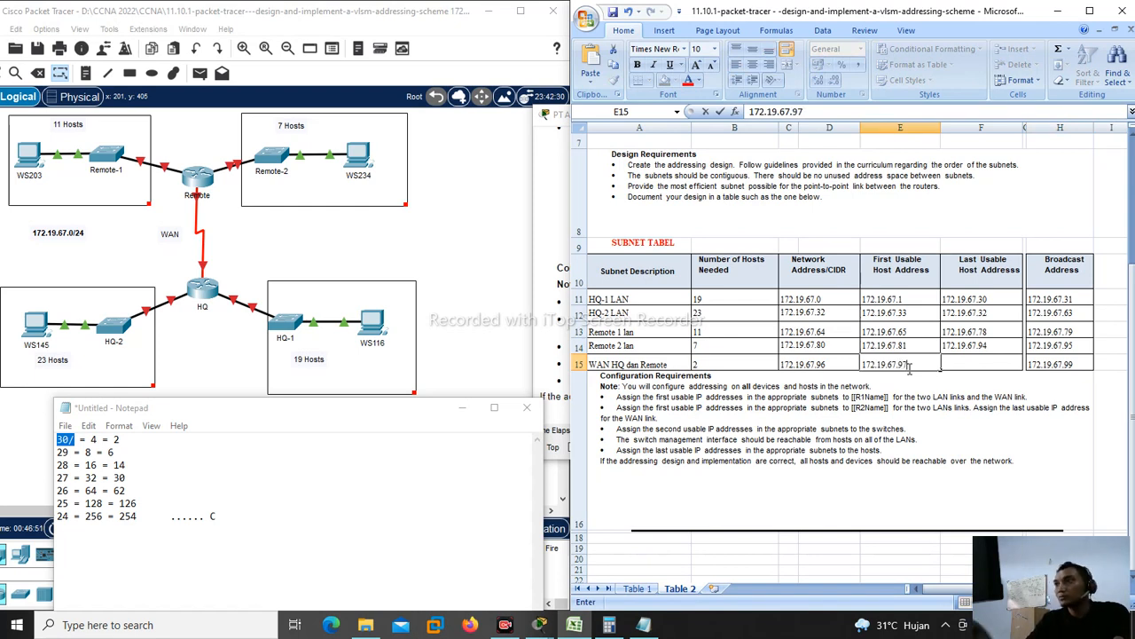
click(967, 364)
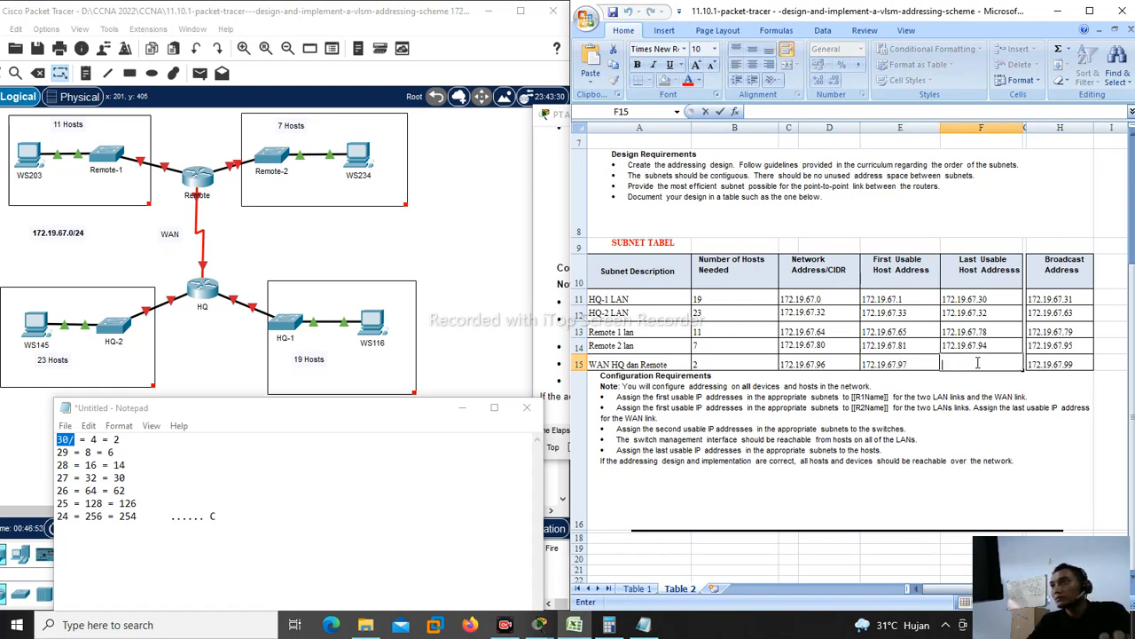
text(172.19.67.)
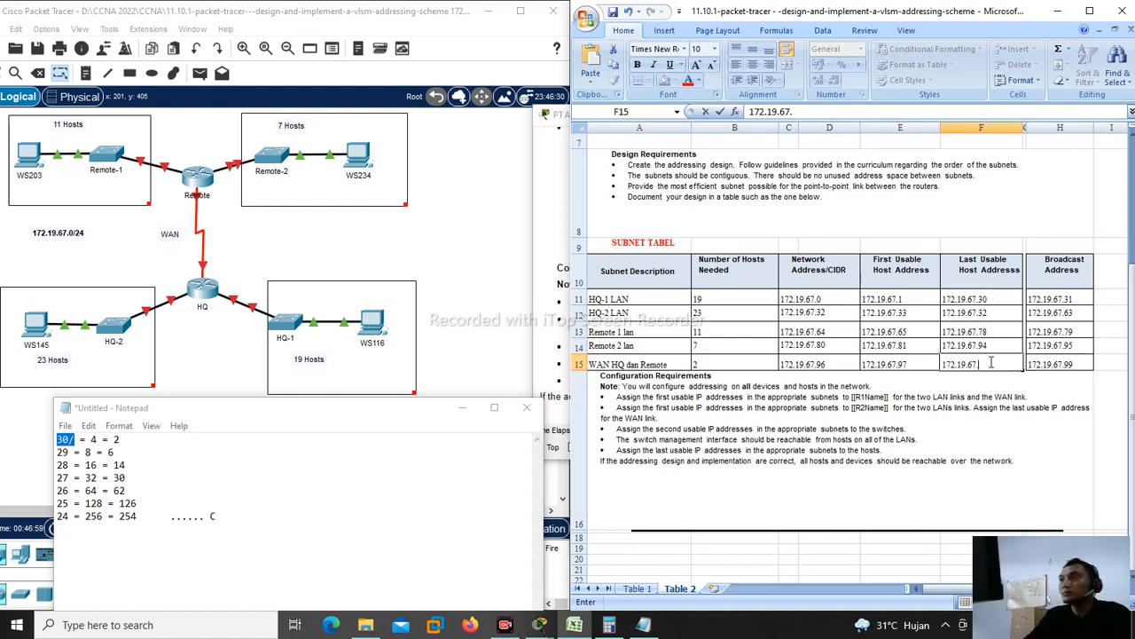
text(98)
click(845, 455)
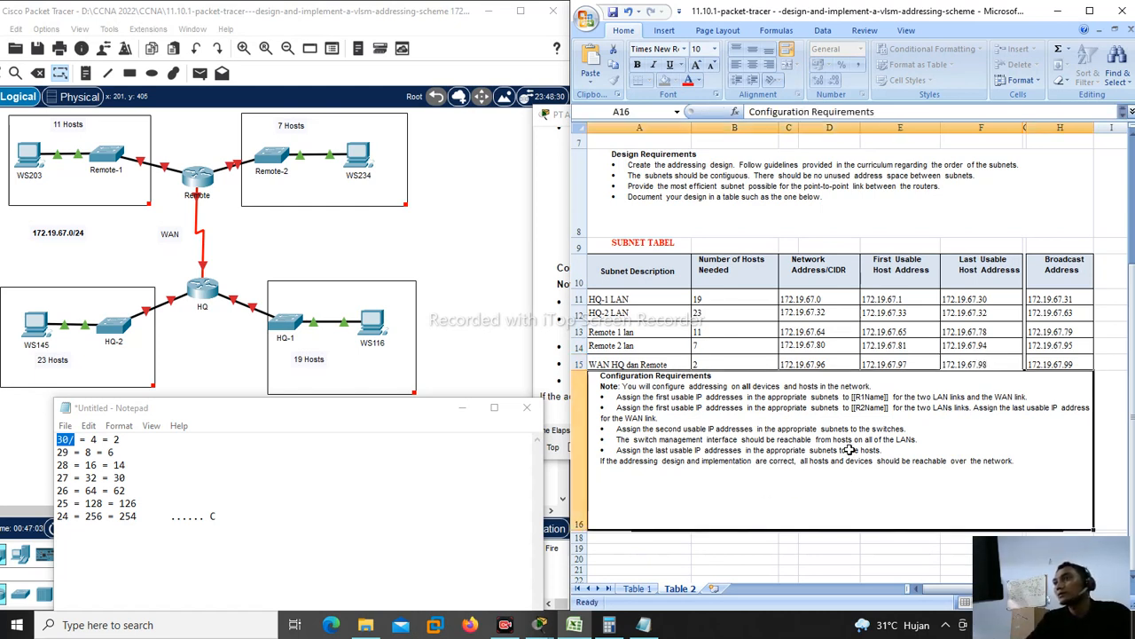
Step: Check the WAN link's four addresses and its usable host range against the block size and host count on Notepad's 30 line
click(809, 364)
drag(809, 364, 1034, 363)
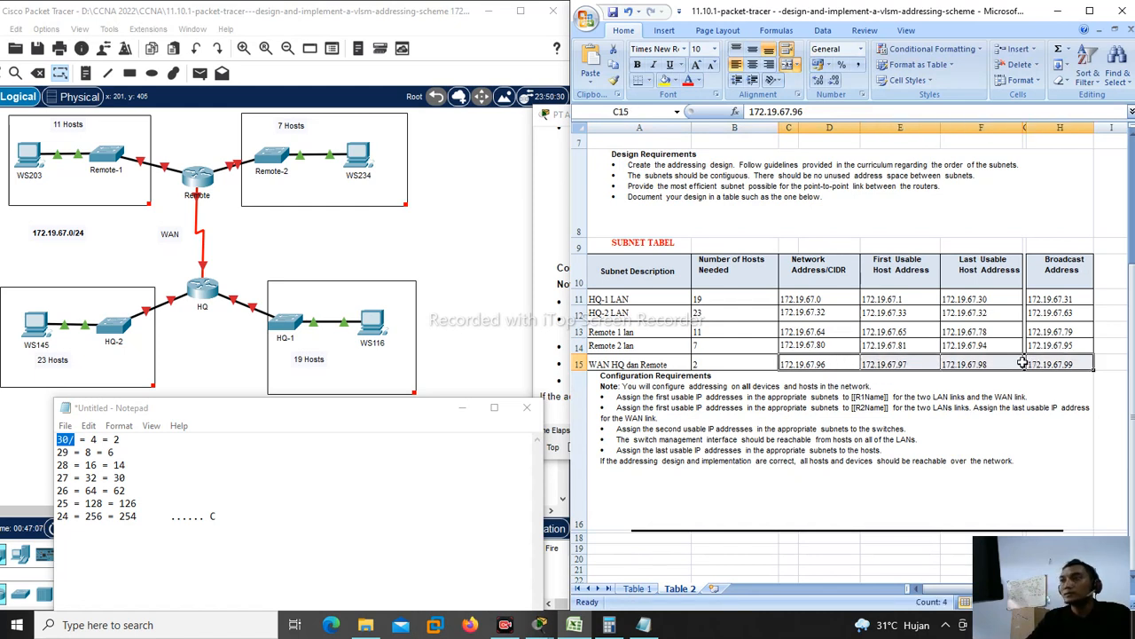
click(92, 440)
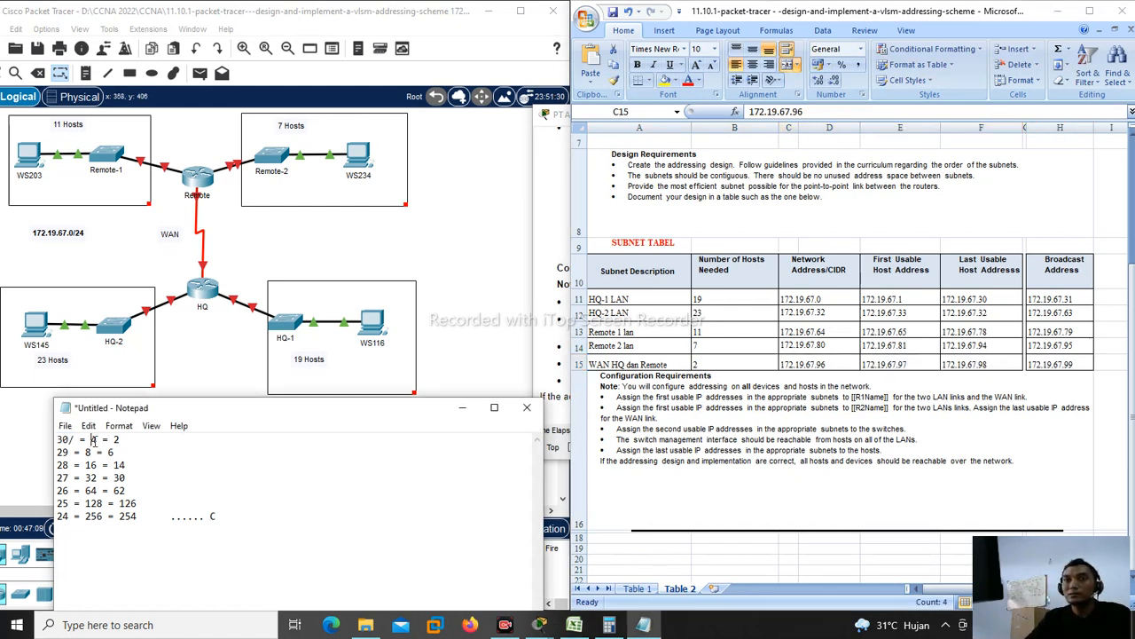
click(887, 364)
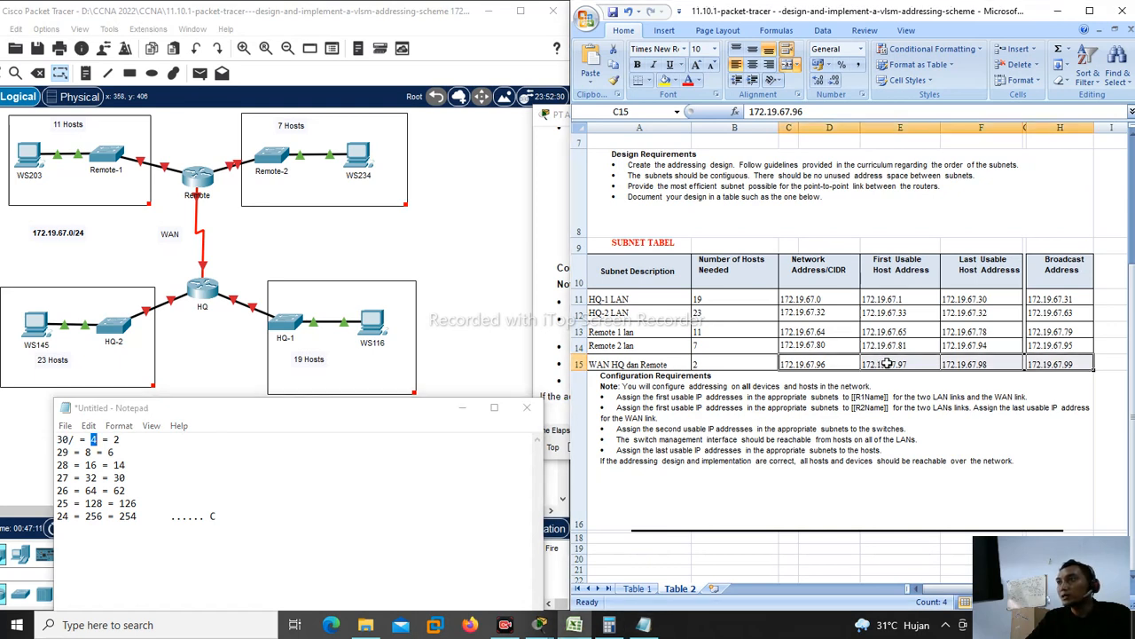
drag(892, 364, 962, 363)
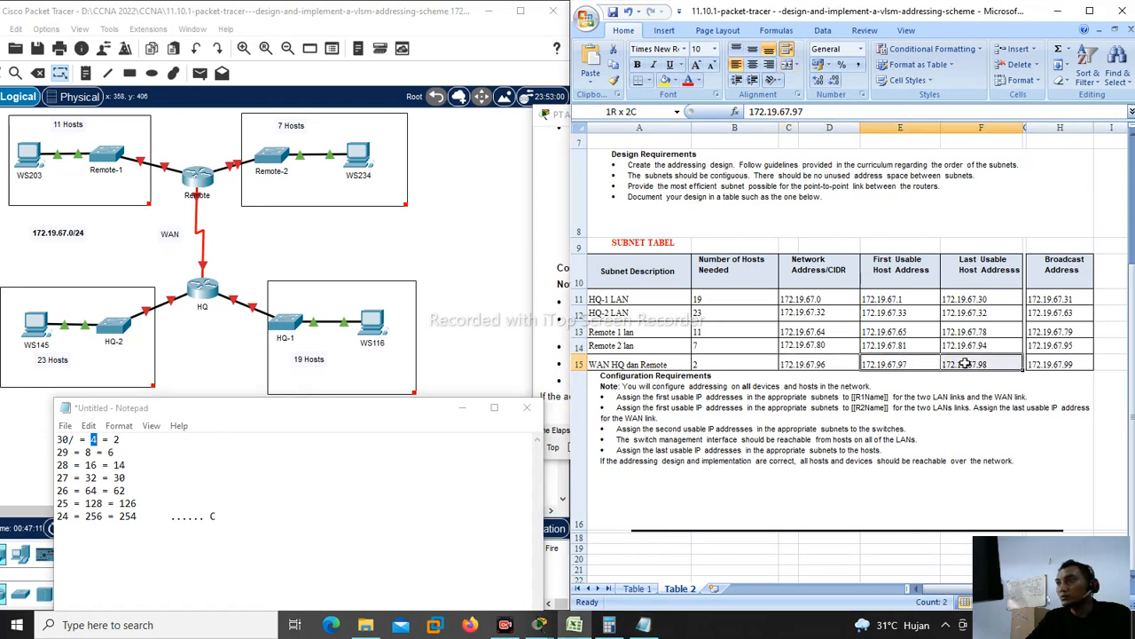
click(115, 439)
drag(114, 439, 130, 441)
click(898, 365)
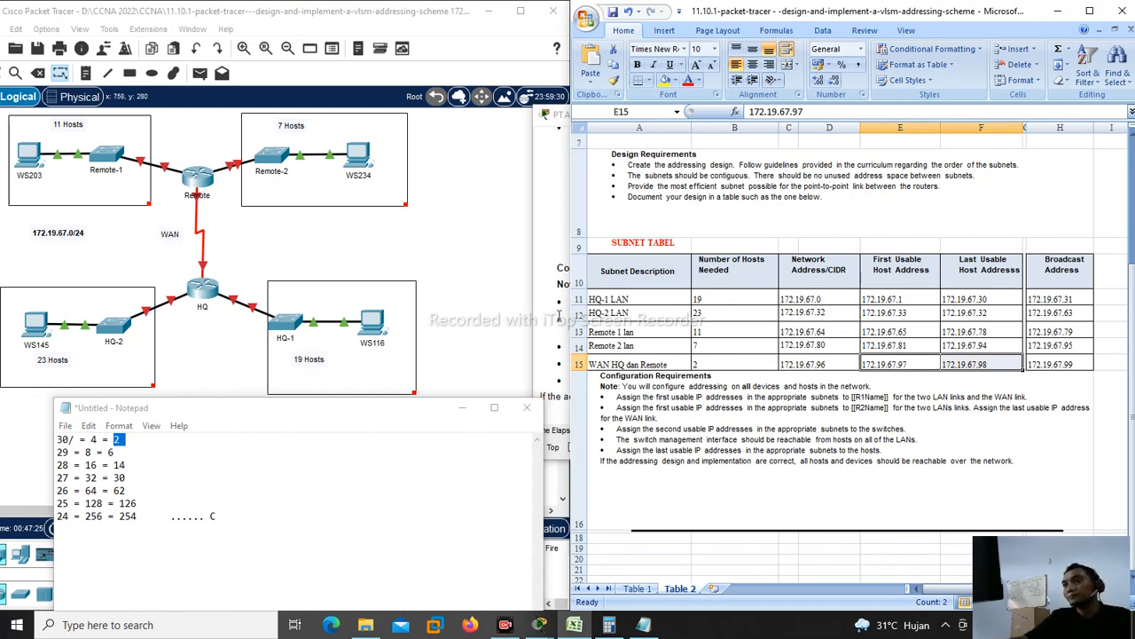
click(787, 449)
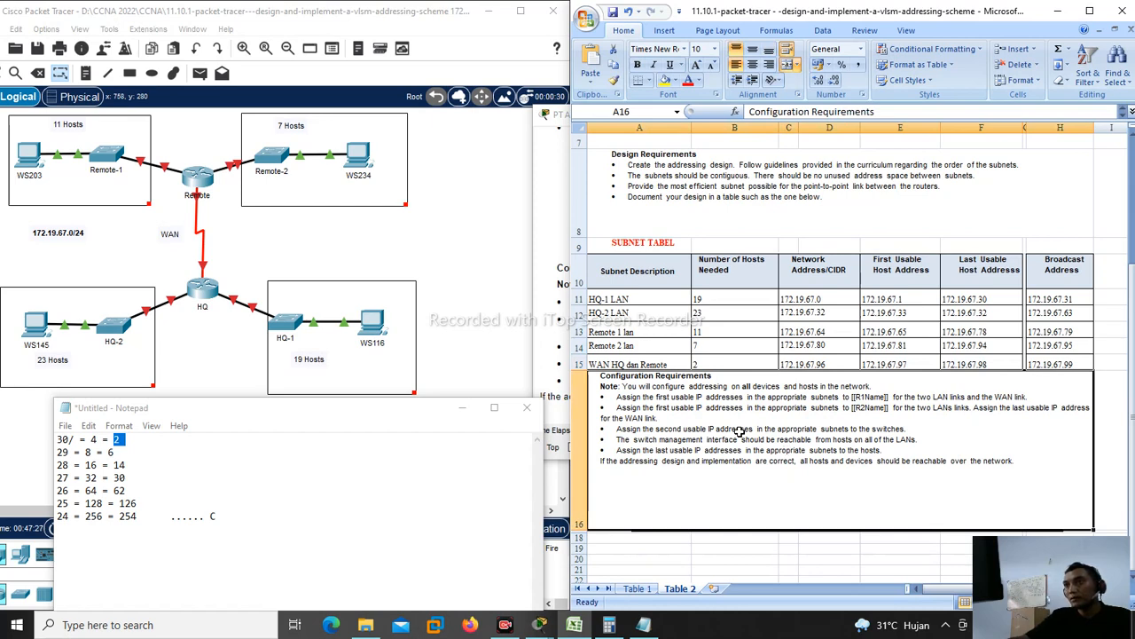
Step: Open the PT Activity instructions and review the configuration requirements and the Addressing Table
scroll(737, 429, up, 2)
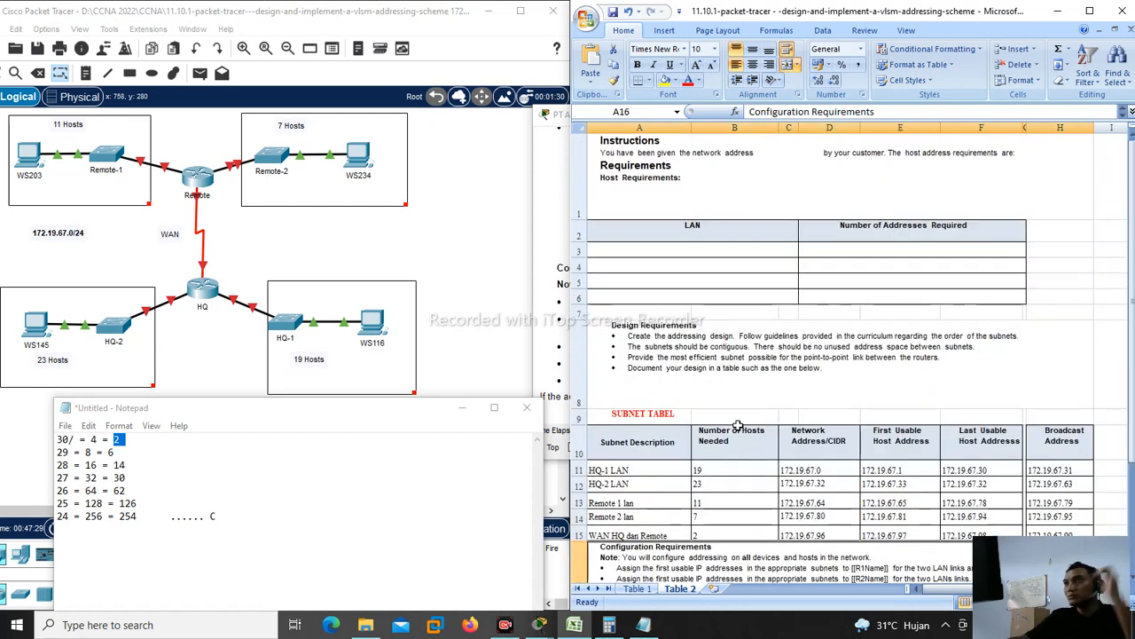
scroll(737, 429, down, 3)
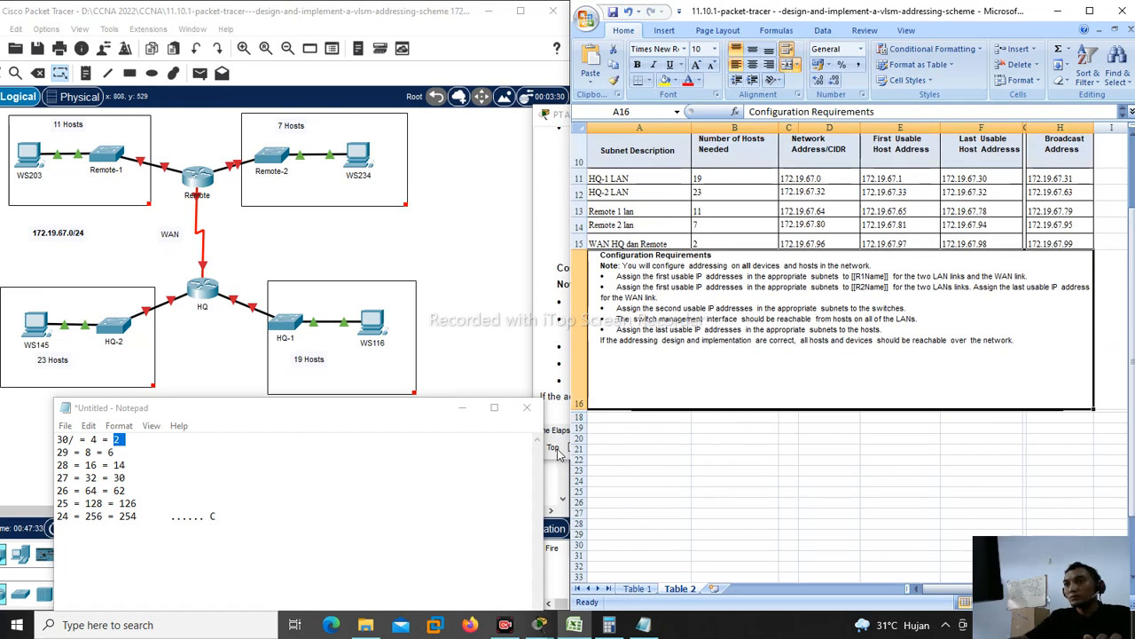
mouse_move(539, 624)
click(590, 567)
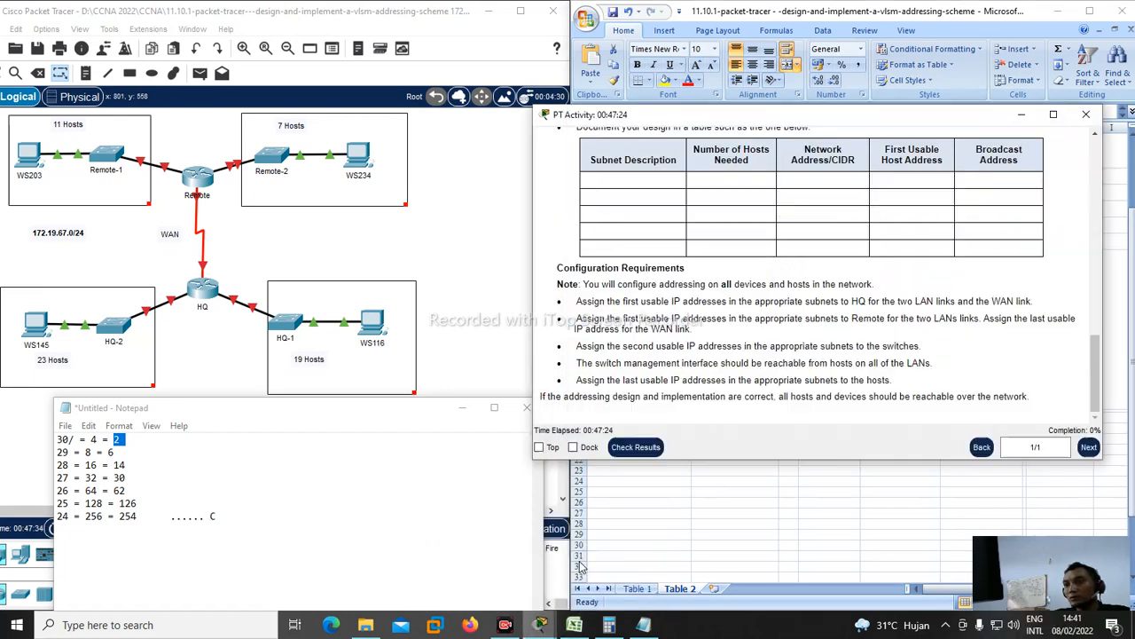
scroll(657, 377, up, 6)
scroll(657, 377, down, 6)
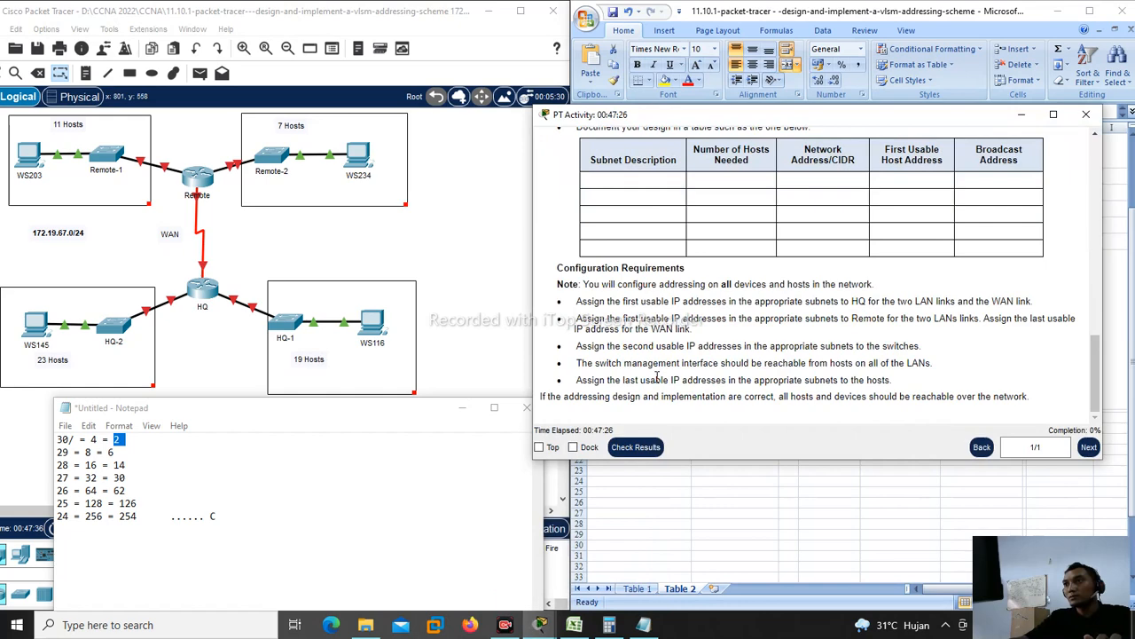
scroll(658, 376, up, 6)
scroll(658, 374, up, 6)
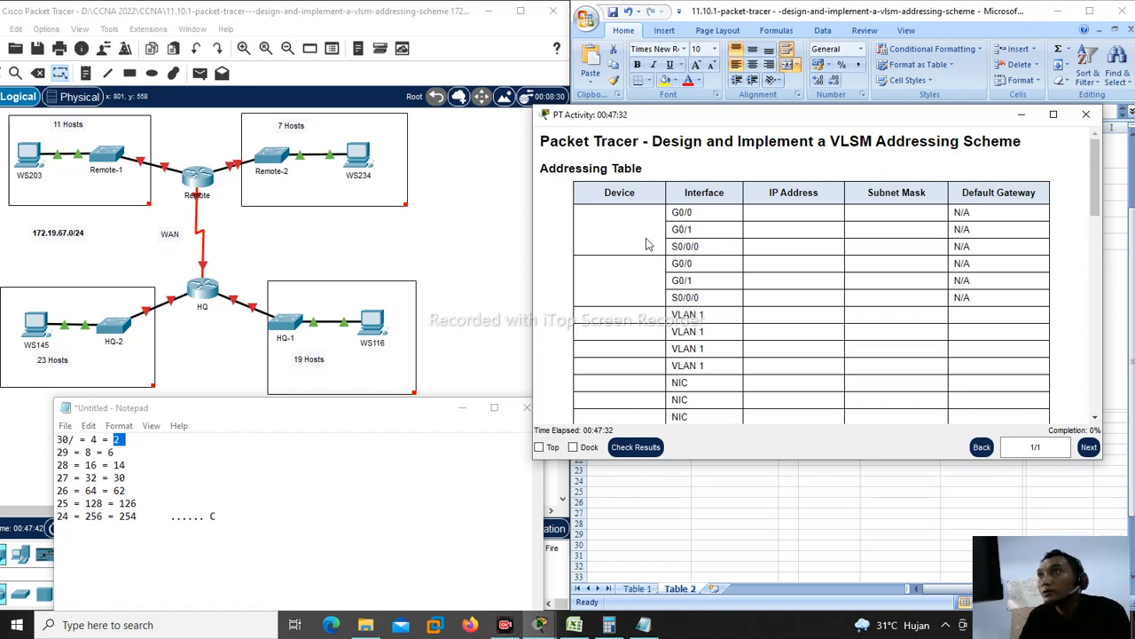
Step: Examine the lab objectives, starting with the VLSM IP addressing design objective, and the host and design requirements
scroll(646, 243, down, 4)
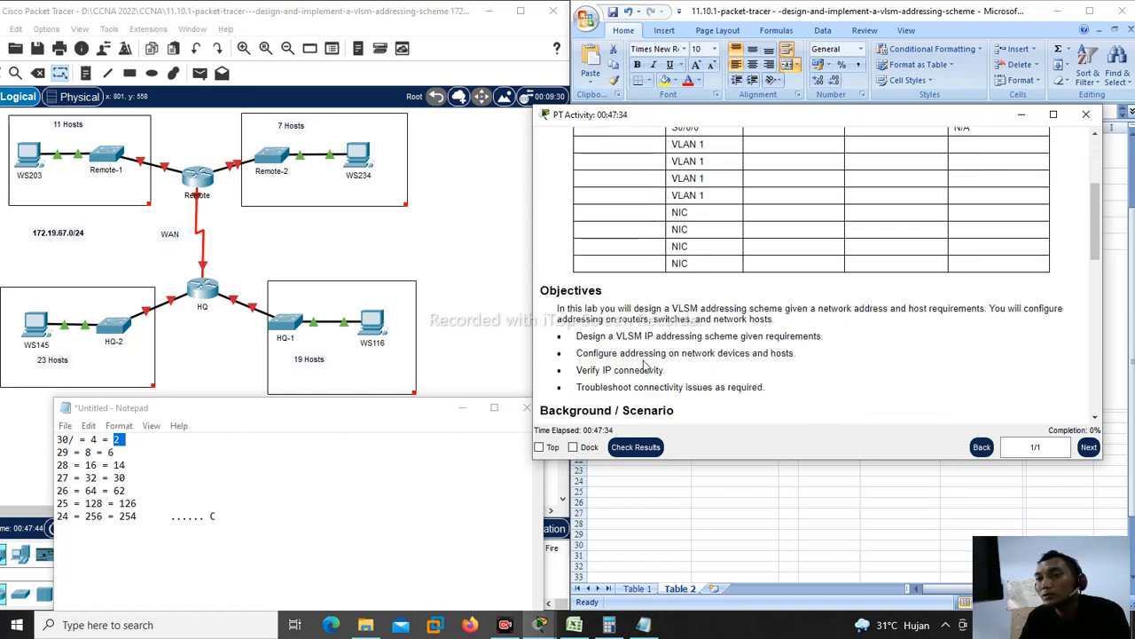
drag(583, 342, 664, 337)
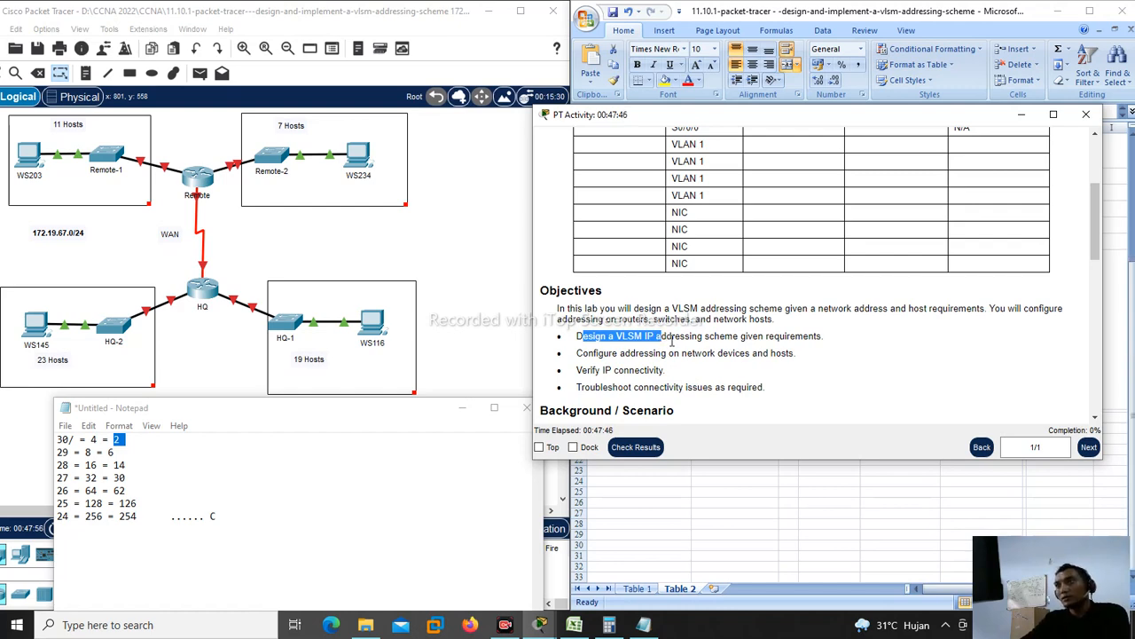
scroll(672, 341, down, 8)
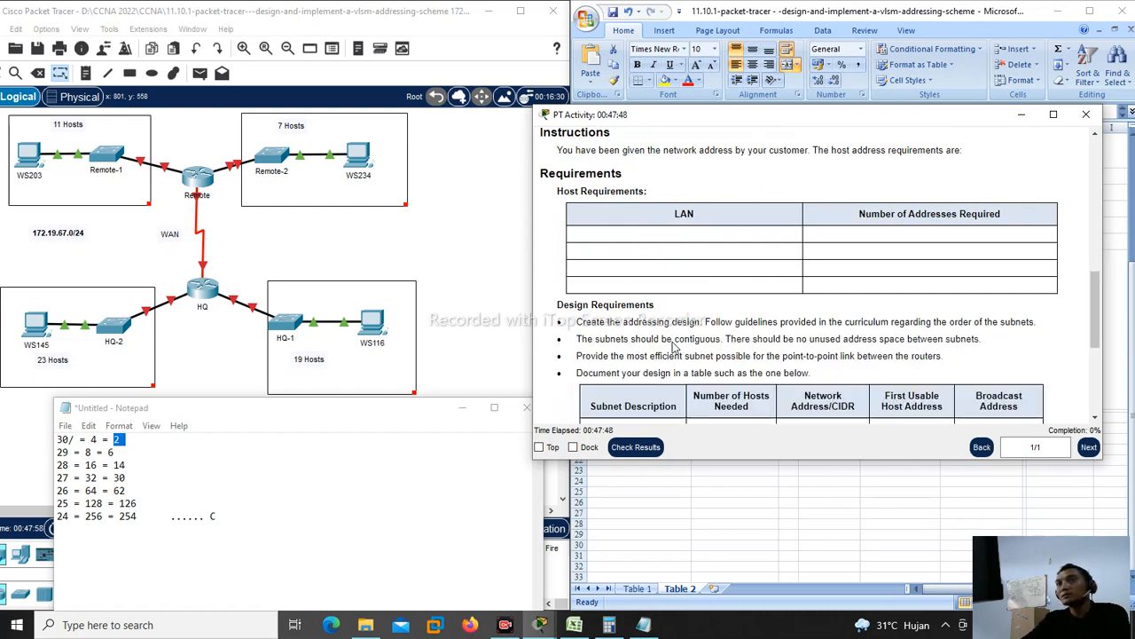
scroll(674, 348, up, 5)
scroll(671, 348, up, 3)
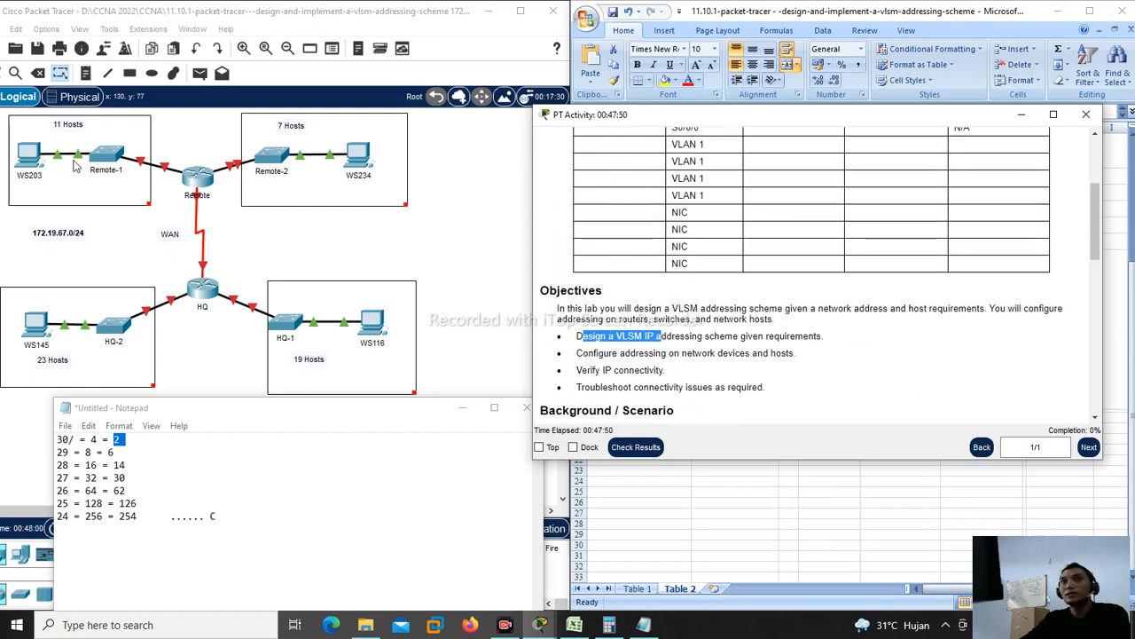
scroll(676, 321, down, 3)
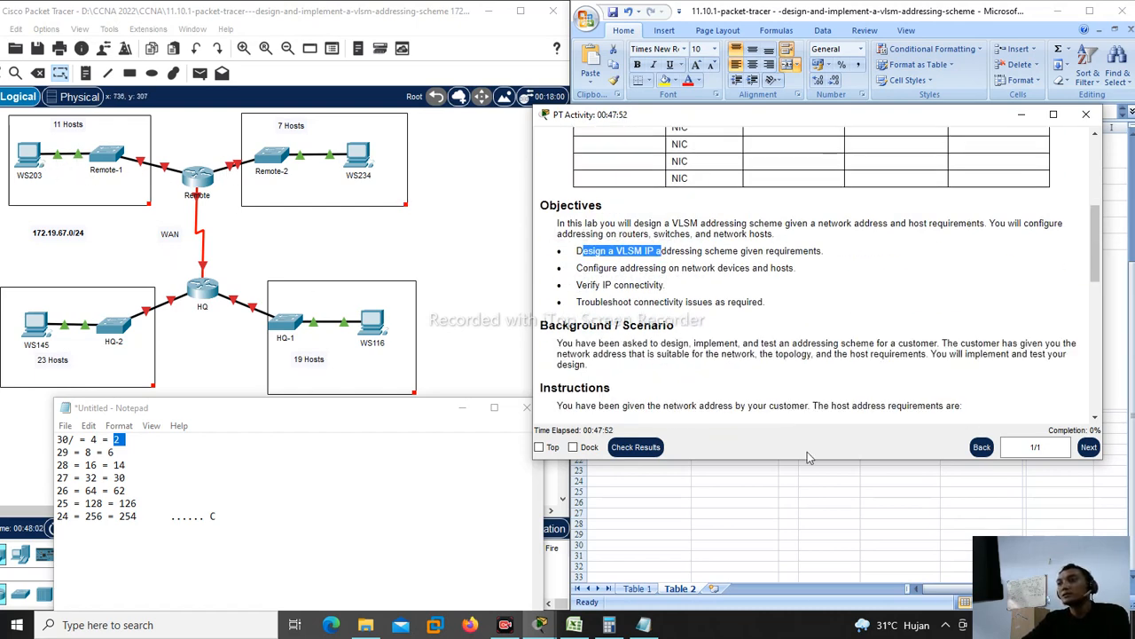
Step: Return to the Addressing Table in the PT Activity instructions and bring the Packet Tracer topology to the front
click(731, 505)
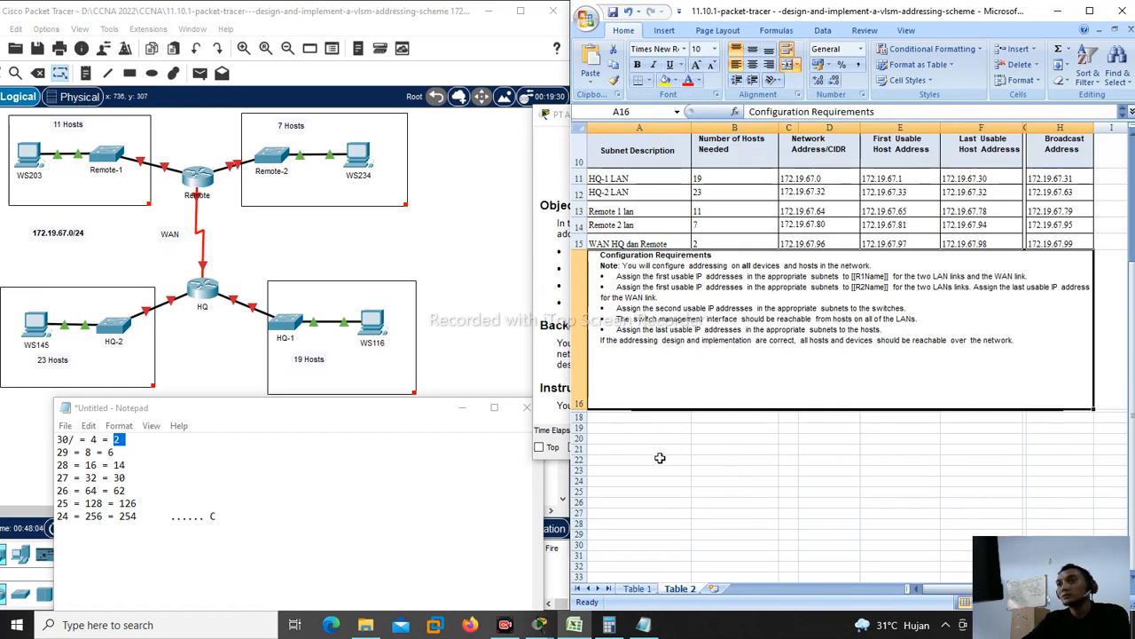
click(556, 303)
scroll(671, 294, up, 8)
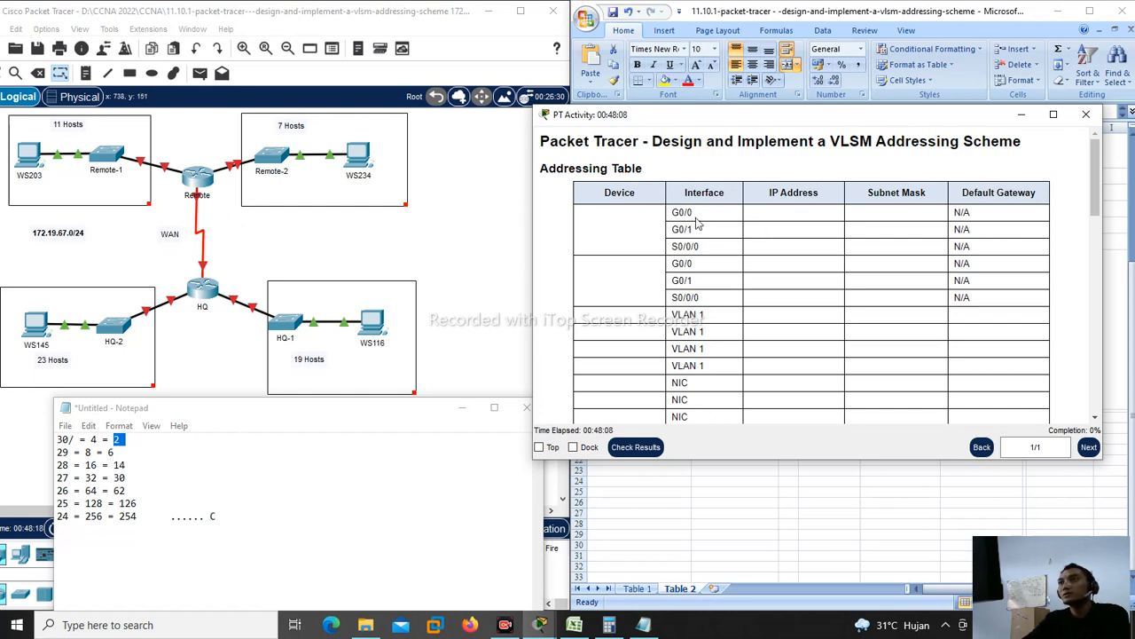
click(147, 237)
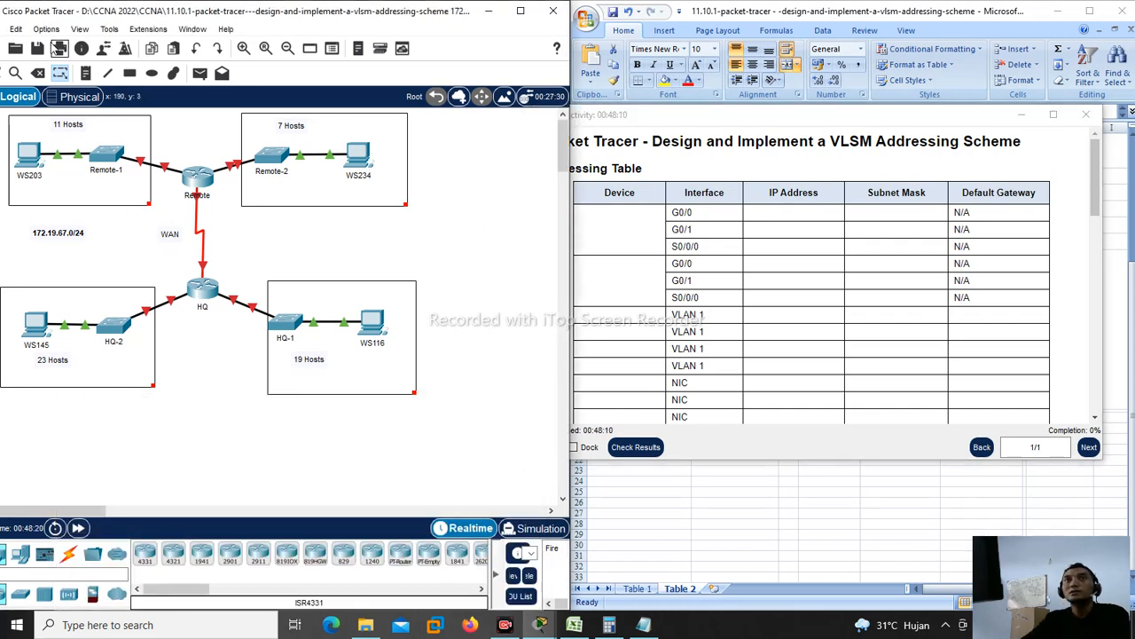
click(46, 29)
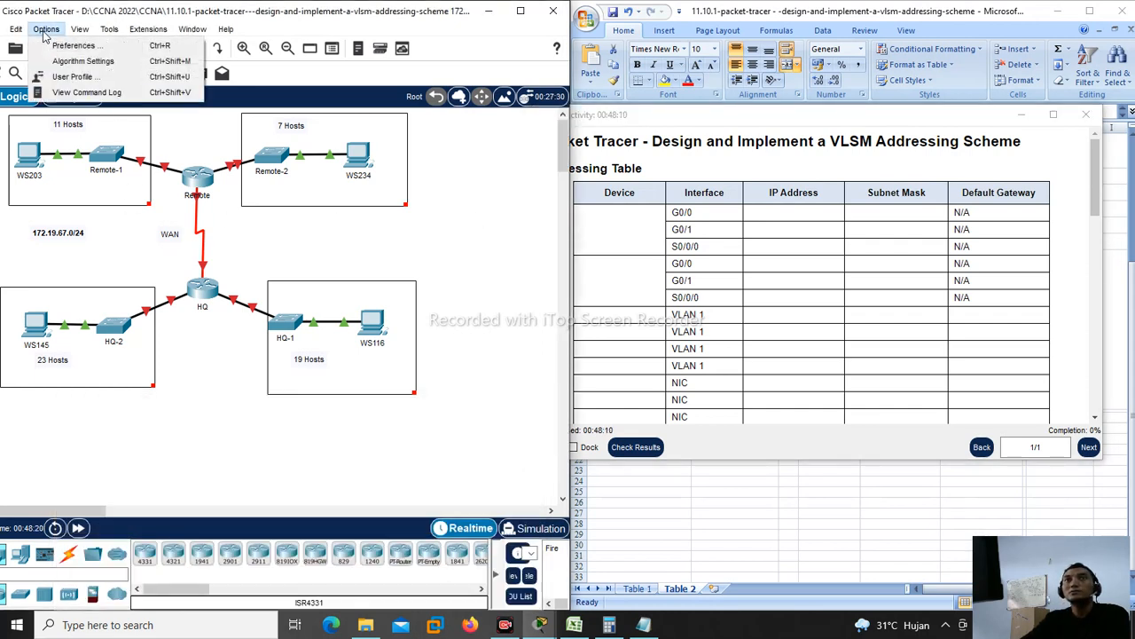
click(110, 62)
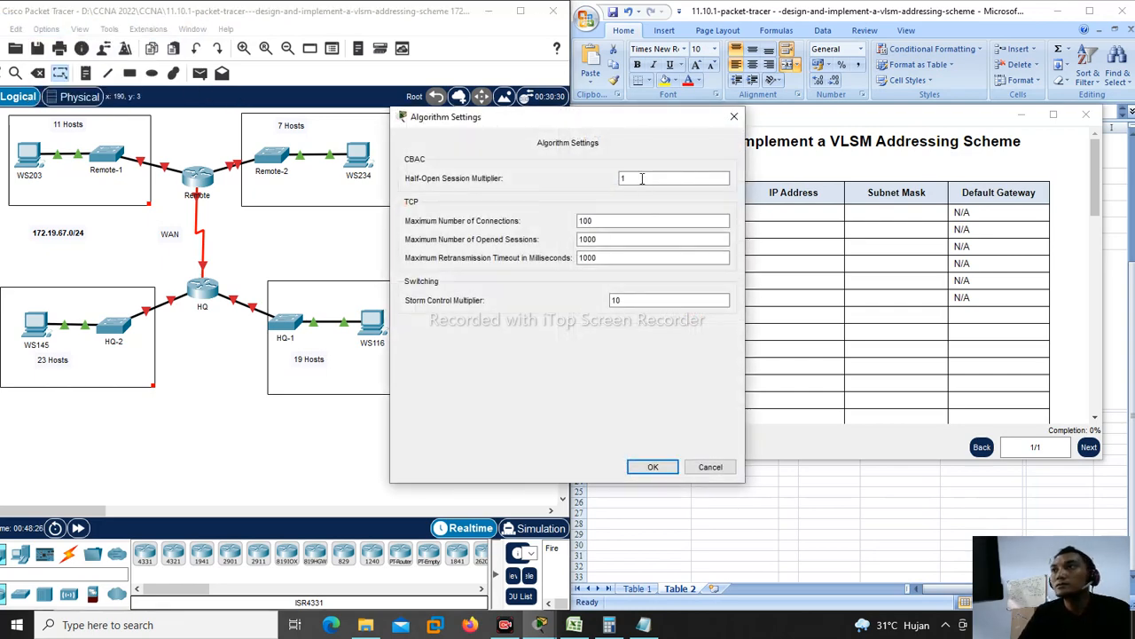
click(733, 117)
Step: Turn on Always Show Port Labels in Logical Workspace in the Packet Tracer preferences and close them
click(46, 29)
click(62, 44)
click(286, 148)
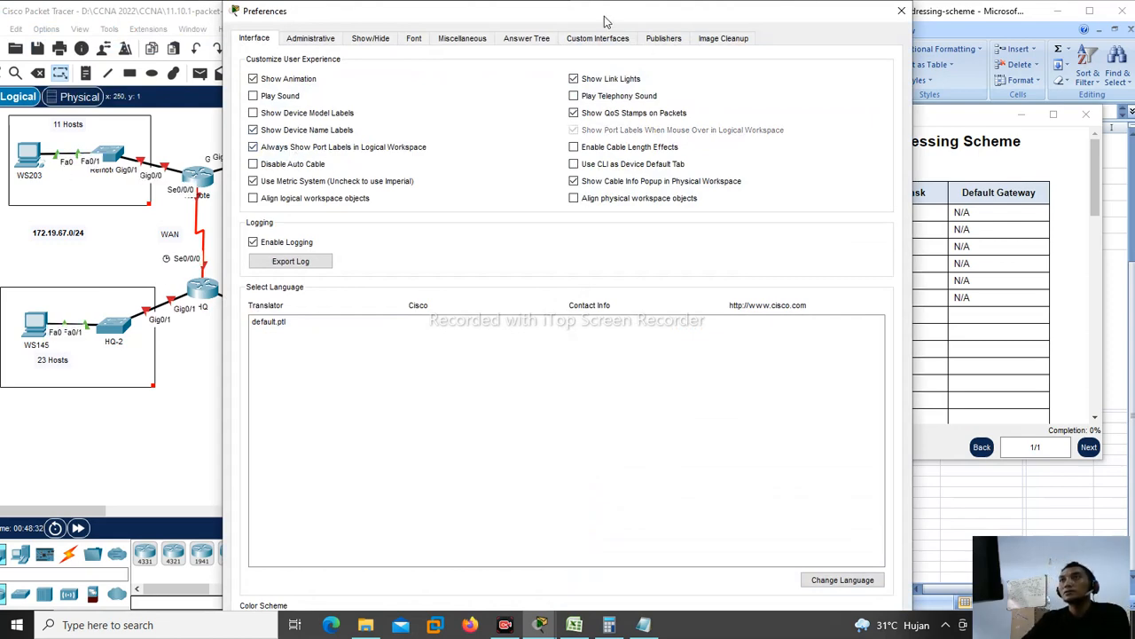
drag(606, 18, 563, 99)
click(856, 94)
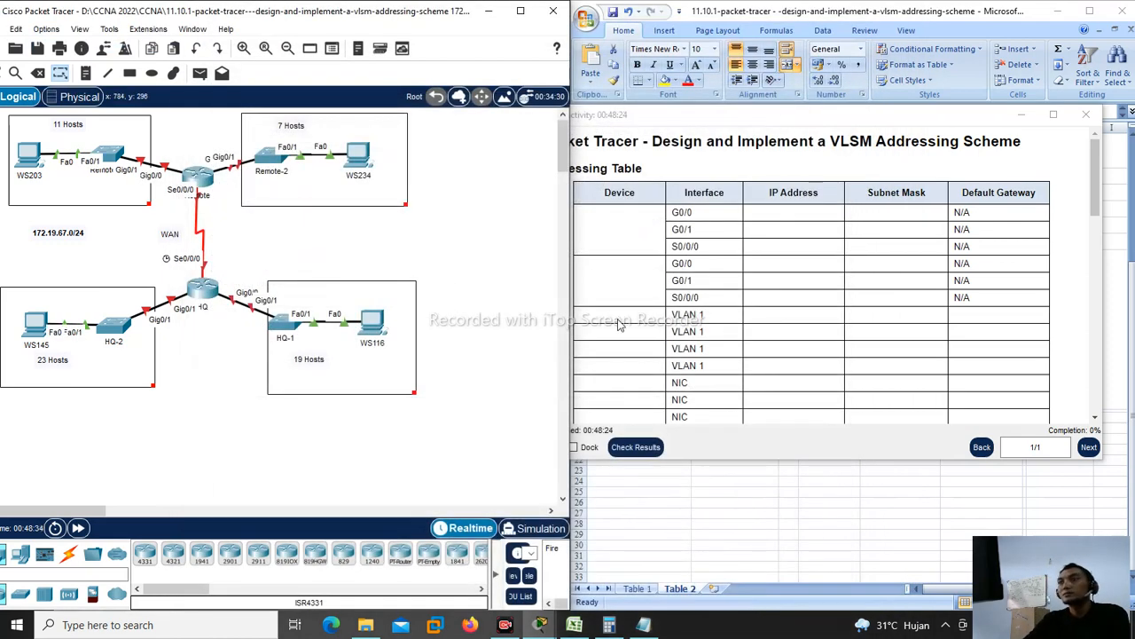
Step: Switch to the Table 1 sheet of the Excel workbook and review the Addressing Table's IP addresses up to HQ G0/0
click(733, 398)
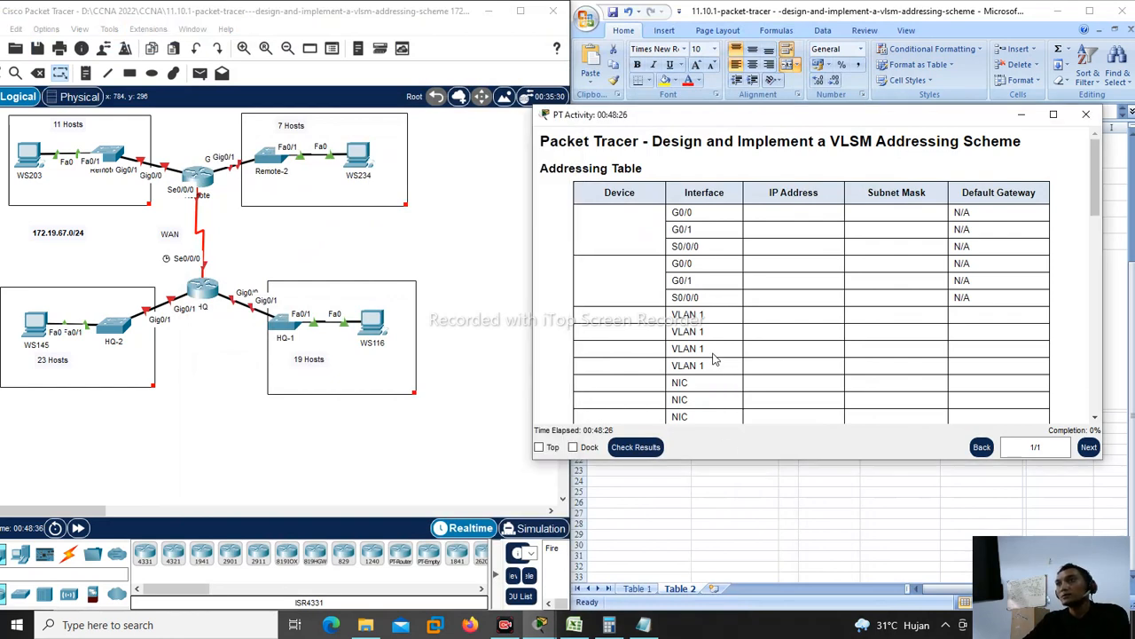
click(778, 548)
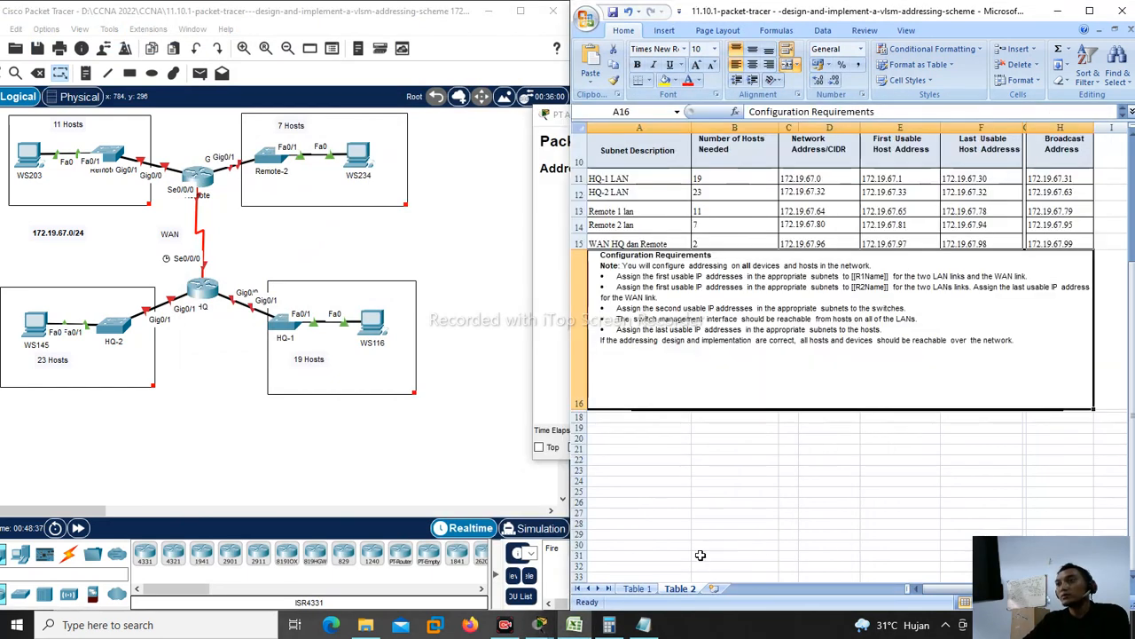
click(637, 588)
click(794, 397)
click(787, 323)
click(797, 290)
click(797, 257)
click(803, 236)
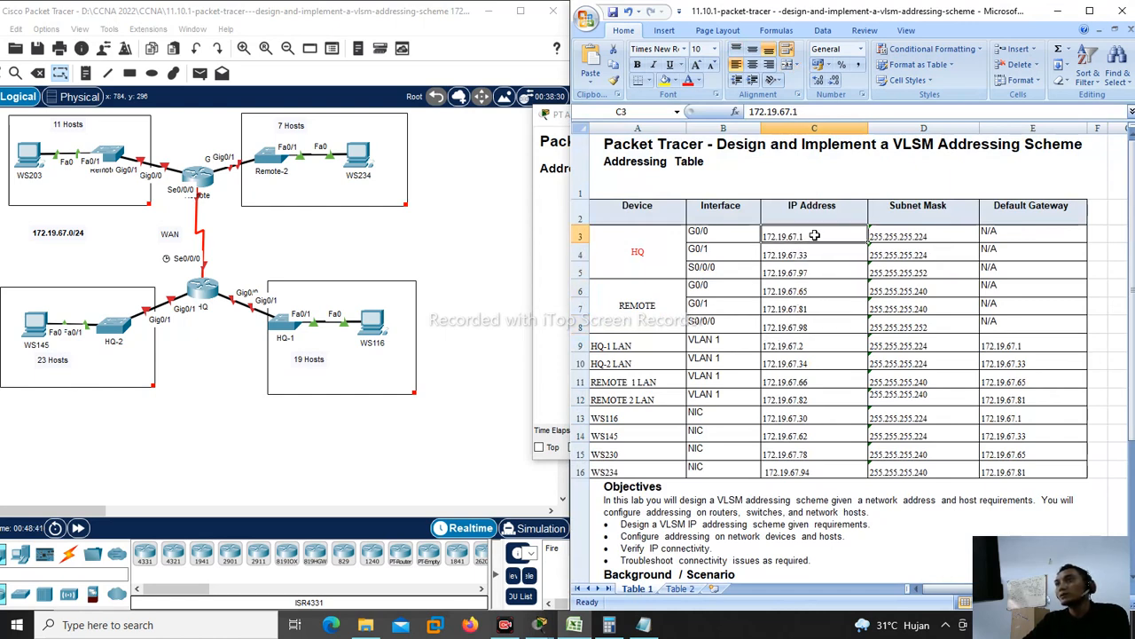
Step: Compare the HQ G0/0 entry's interface, IP address and subnet mask with the port labels around the HQ router in the topology
click(884, 241)
click(825, 240)
click(895, 239)
click(829, 240)
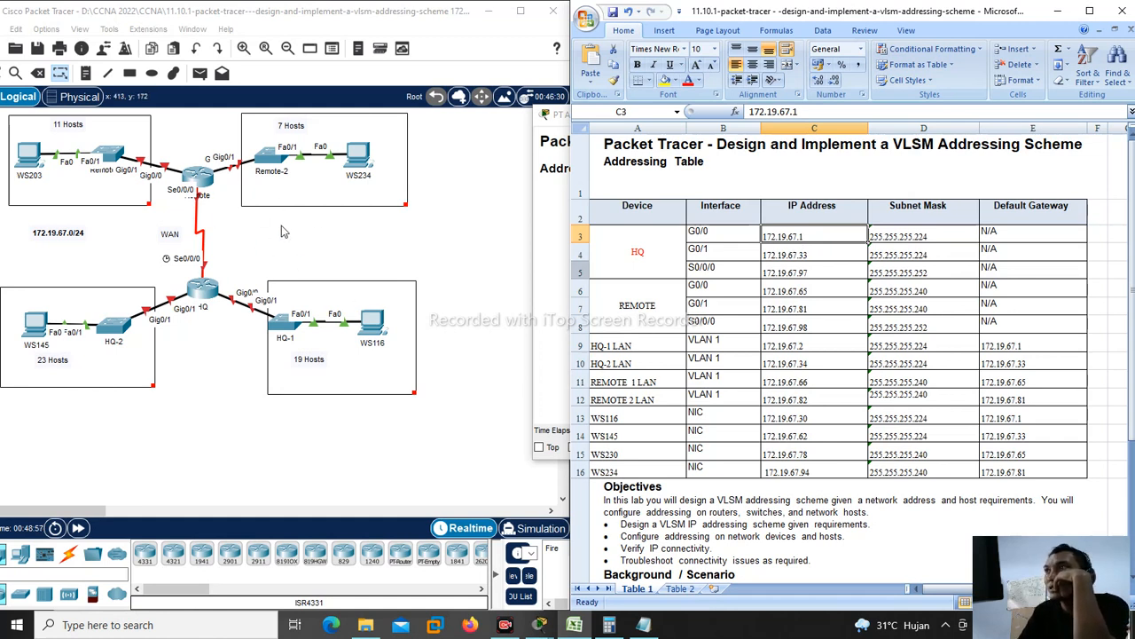
click(723, 233)
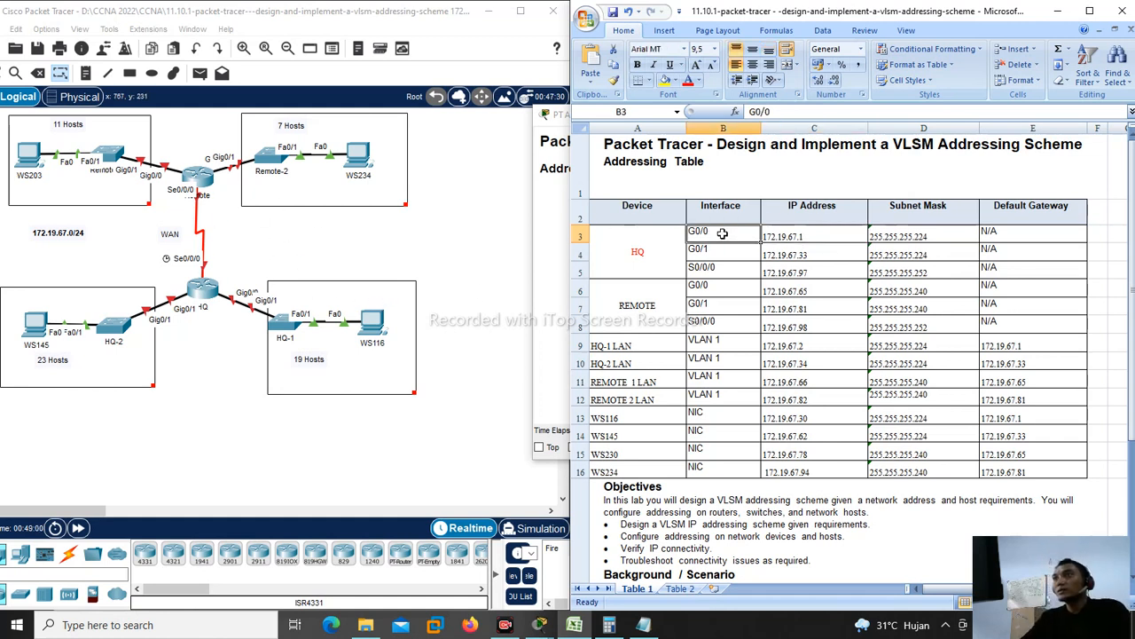
click(799, 237)
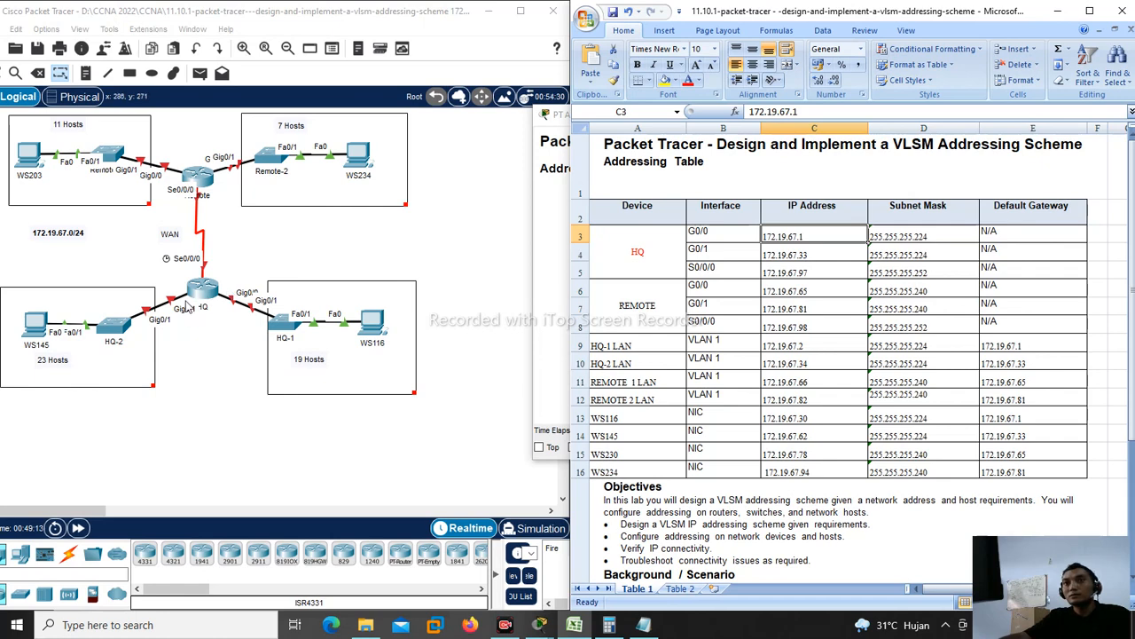
click(213, 299)
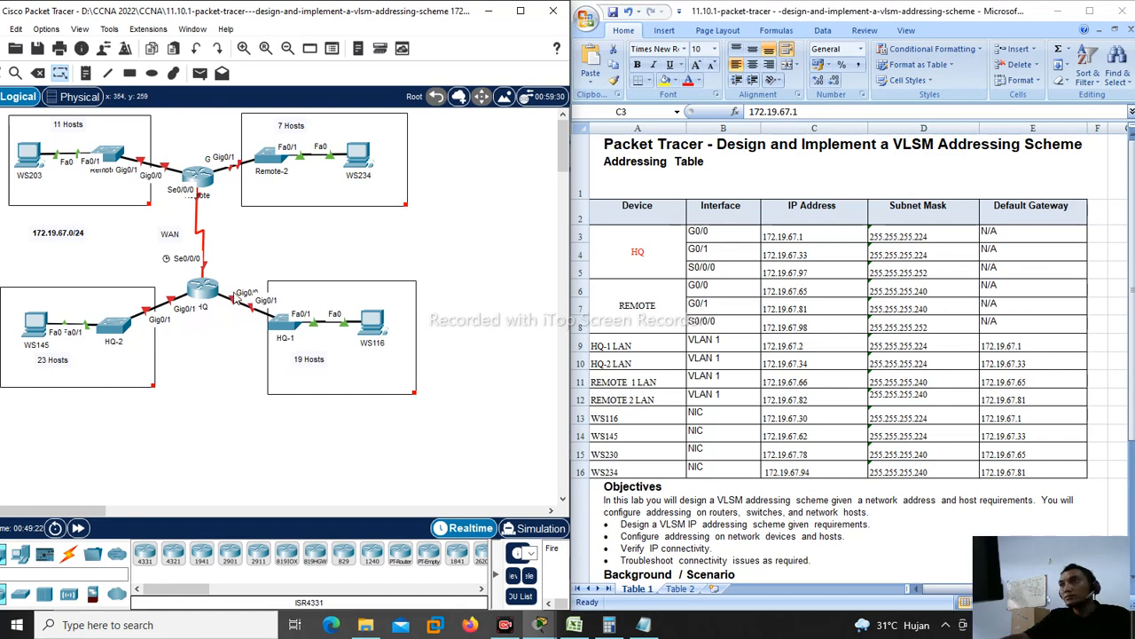
click(804, 243)
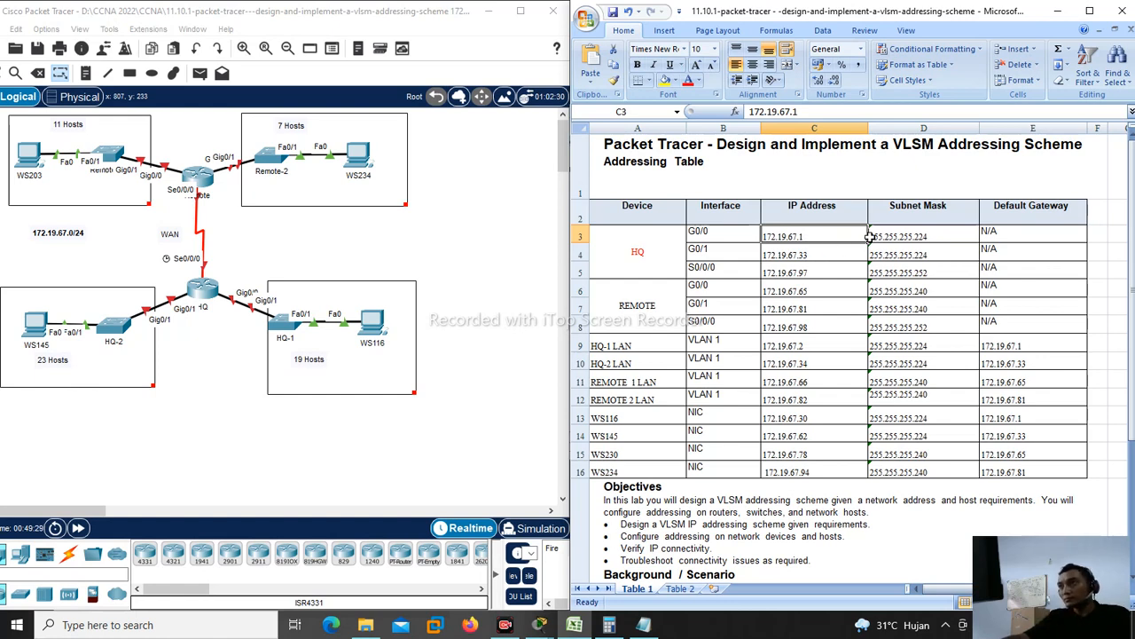
Step: Examine the subnet mask of HQ G0/0 in Table 1, highlighting the whole mask and its last octet
click(905, 236)
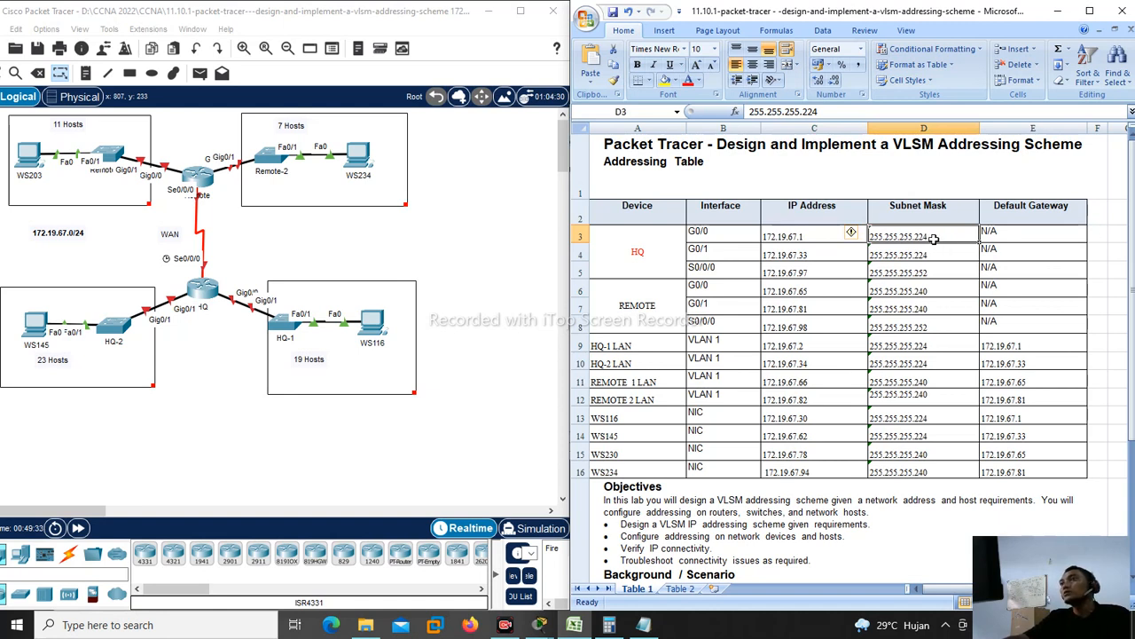
double_click(934, 237)
drag(932, 237, 872, 240)
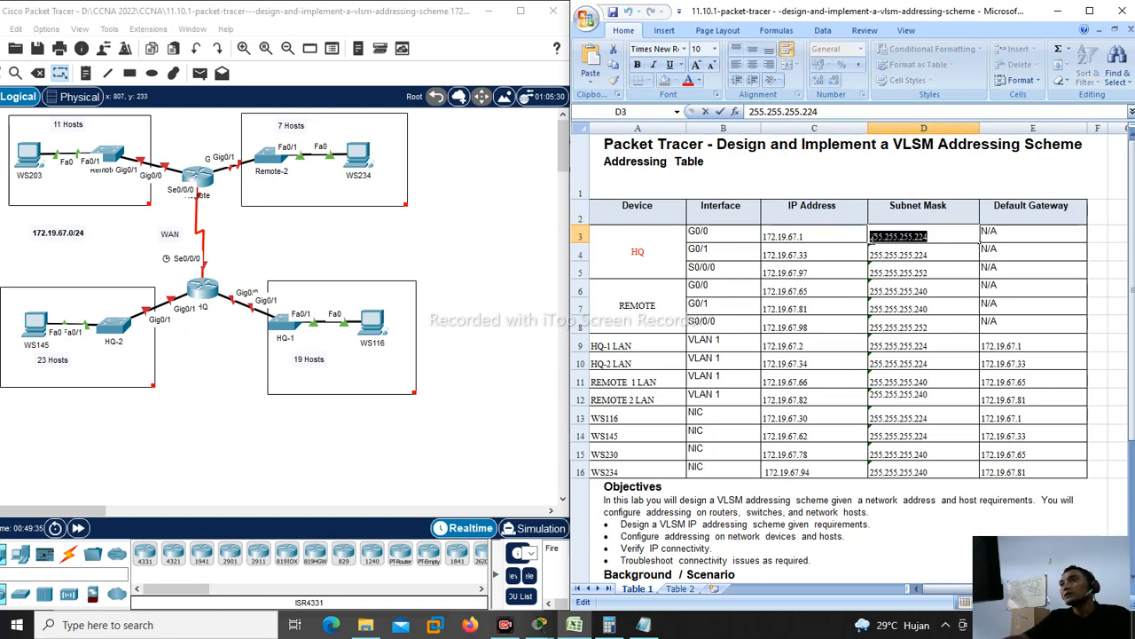
click(930, 237)
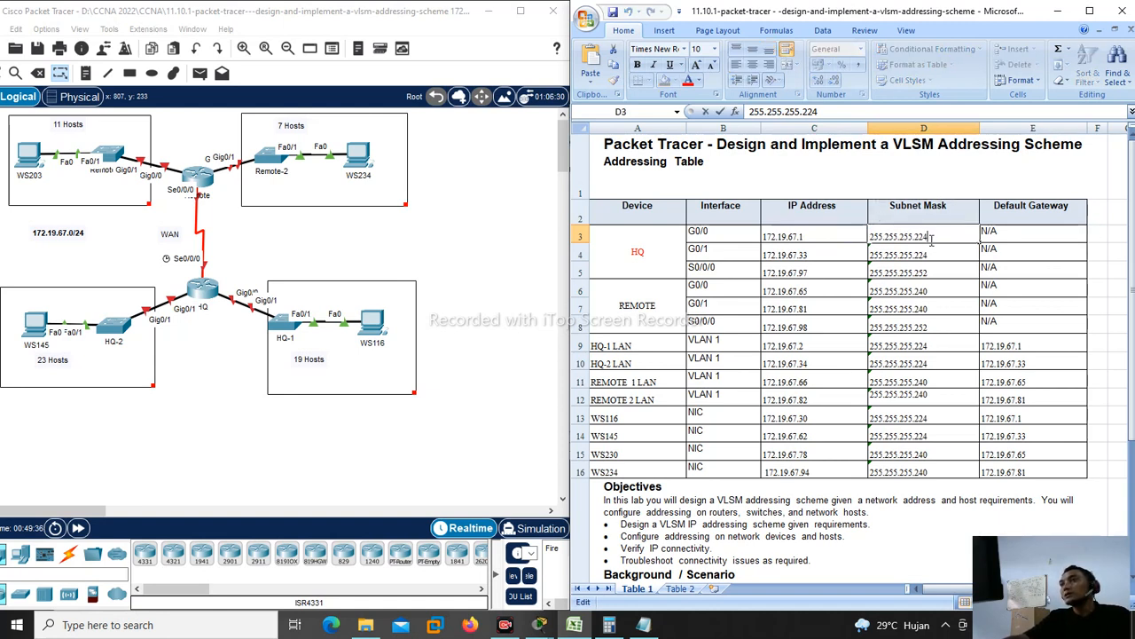
drag(931, 236, 914, 238)
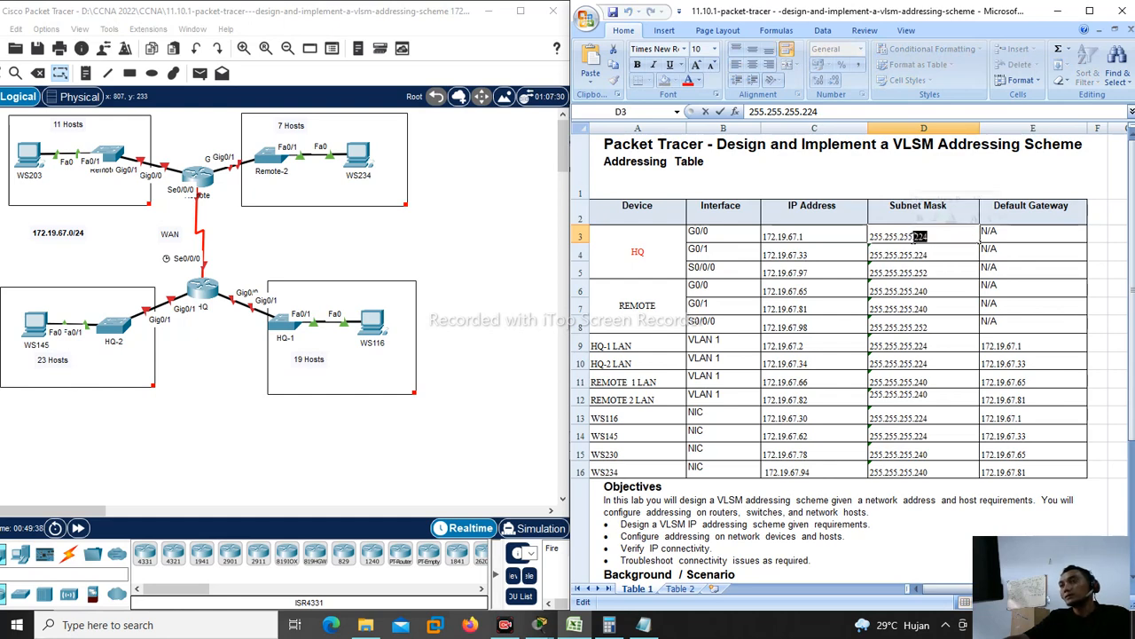
Step: Switch to Notepad and add the line "/30 = 255.255.255.252" below the prefix list, leaving a blank line between them
click(644, 626)
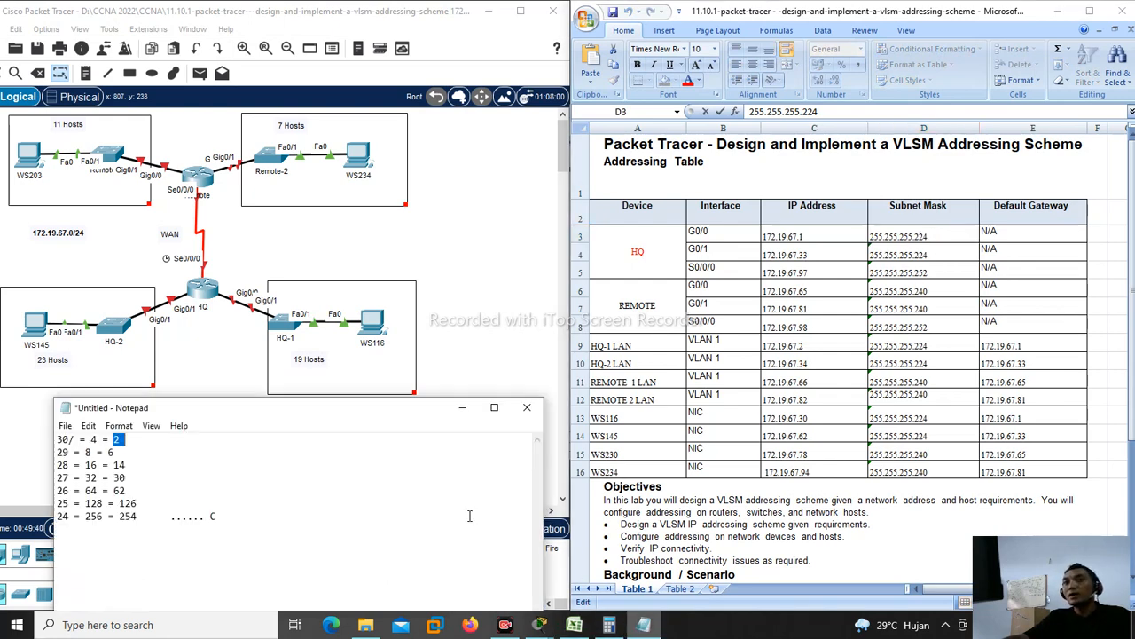
drag(210, 406, 233, 307)
click(214, 374)
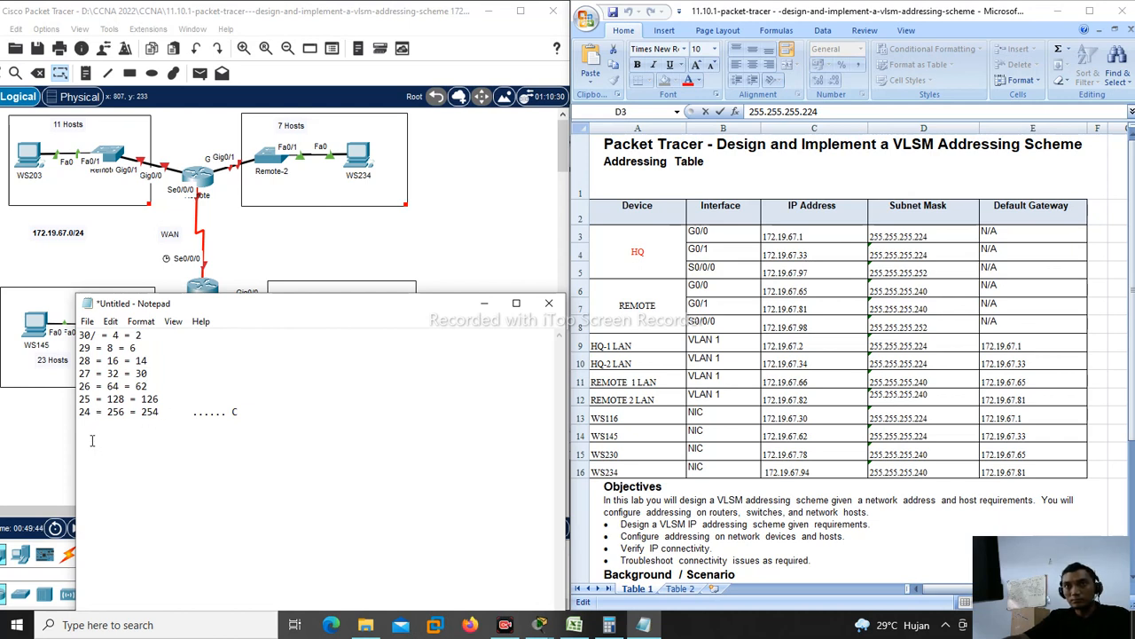
click(317, 432)
key(Return)
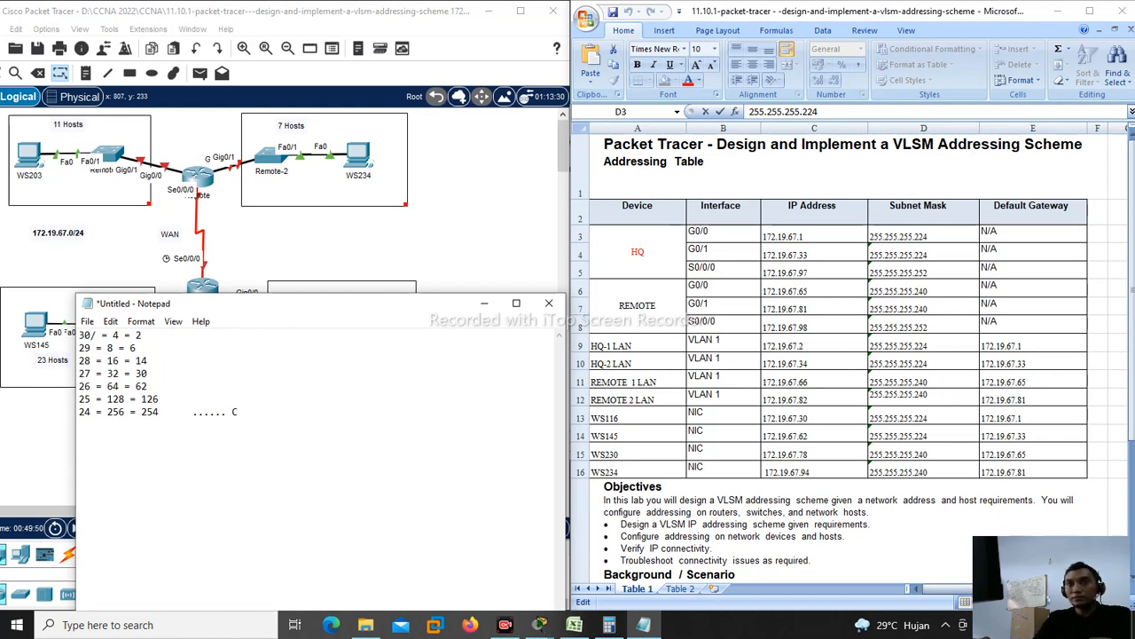
text(3)
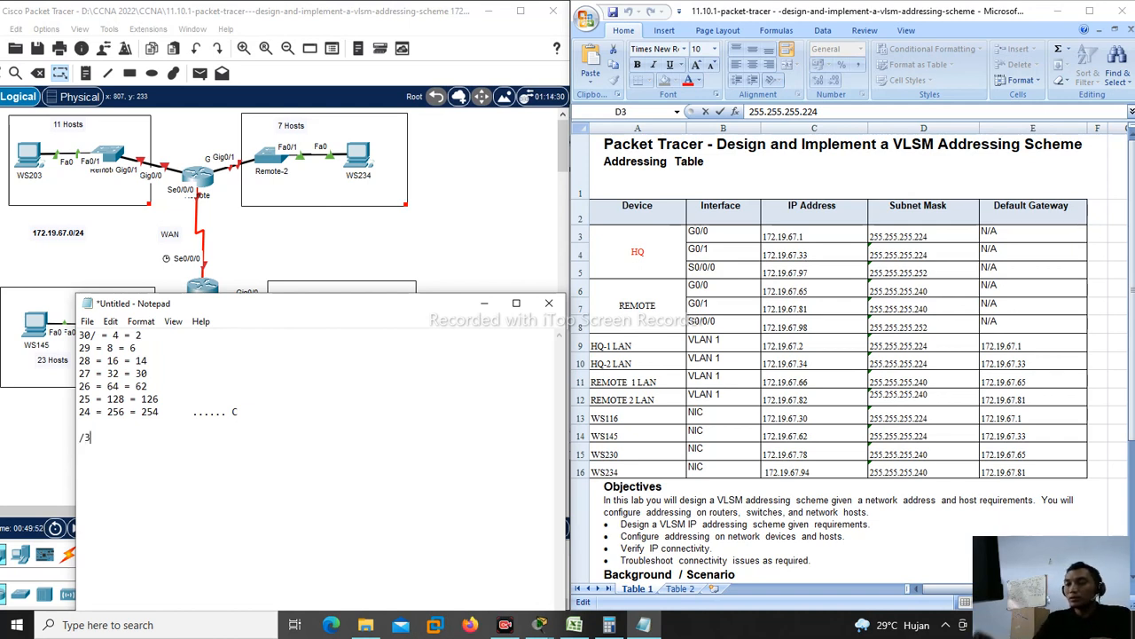
text(0 =)
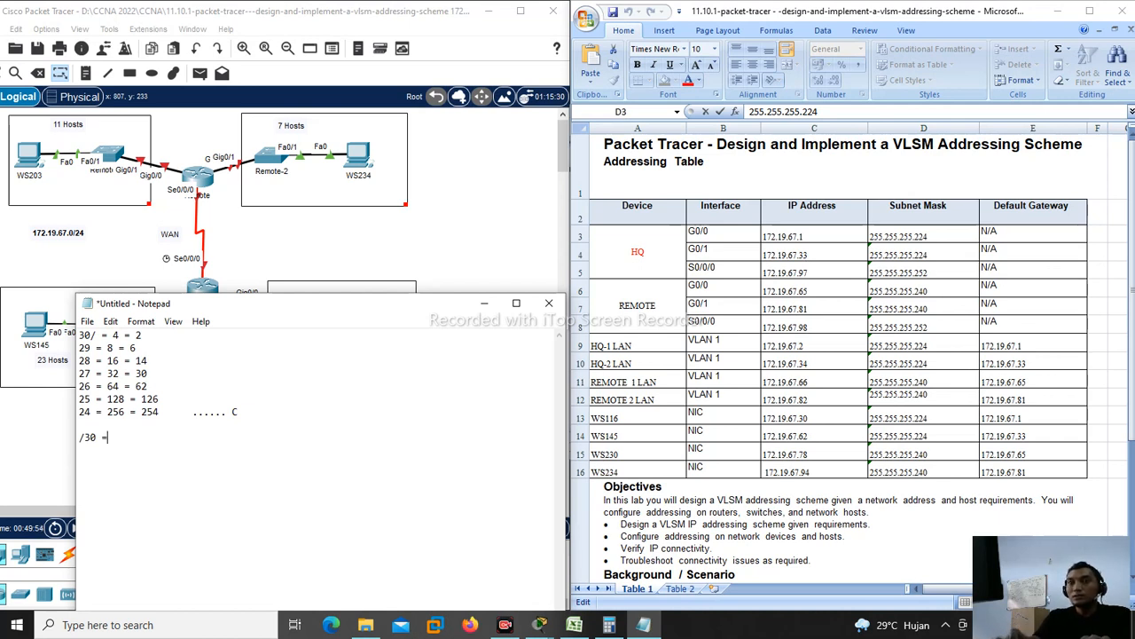
text( 255.255.255.252)
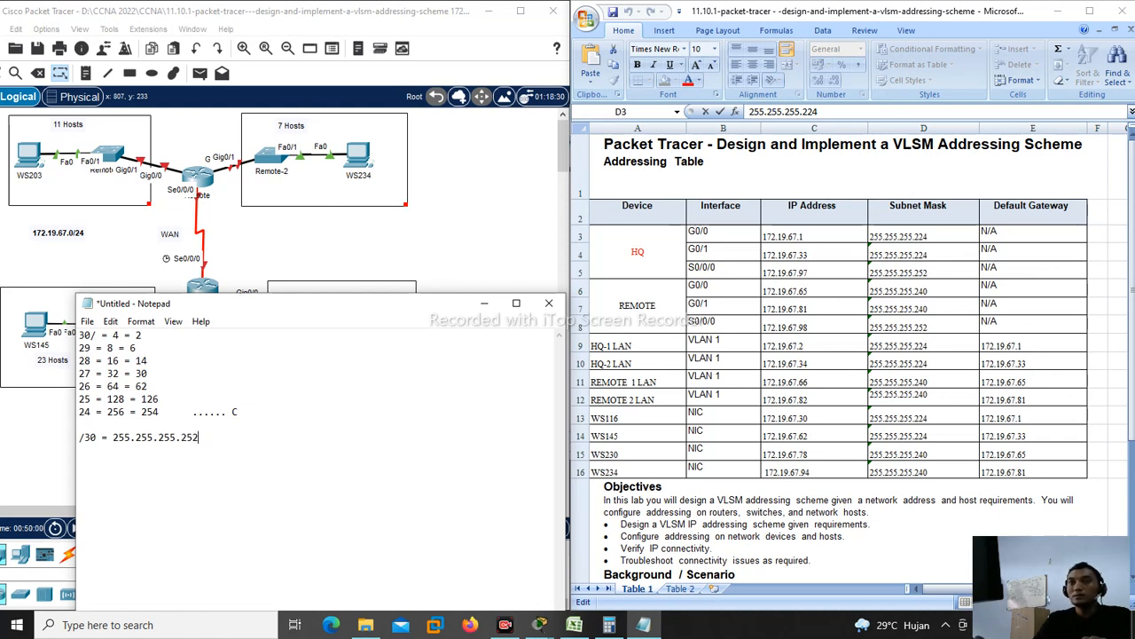
Step: Check the /30 mask's last octet against the 256 on the 24 line and the block size on the 30 line
drag(185, 437, 208, 439)
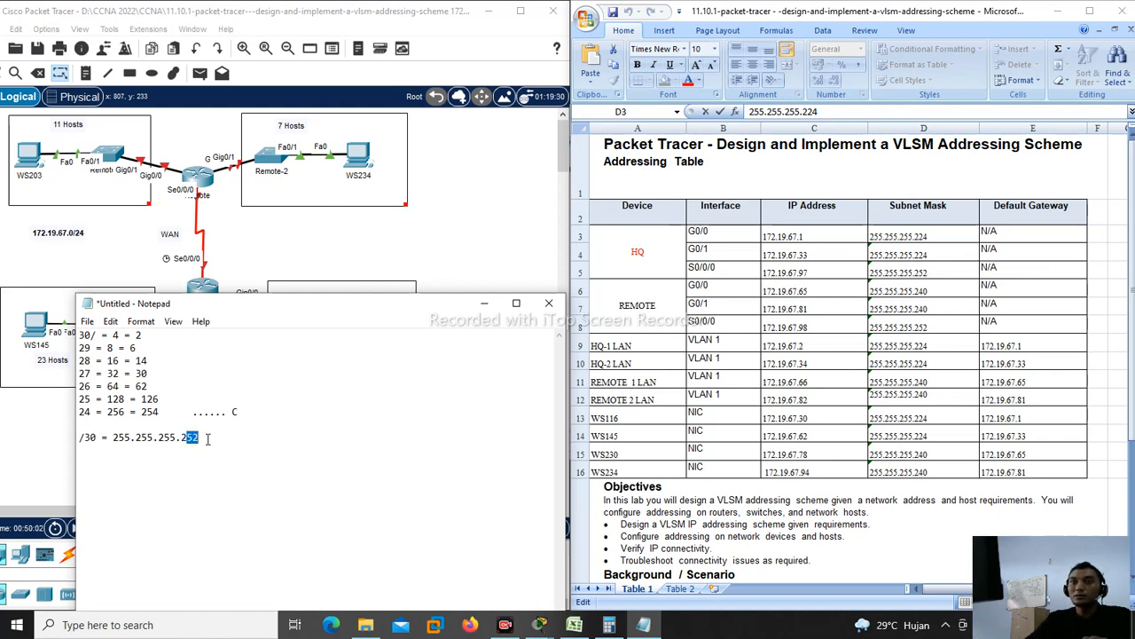
double_click(194, 438)
drag(142, 411, 161, 411)
click(157, 412)
double_click(109, 413)
drag(108, 413, 124, 416)
drag(113, 335, 121, 337)
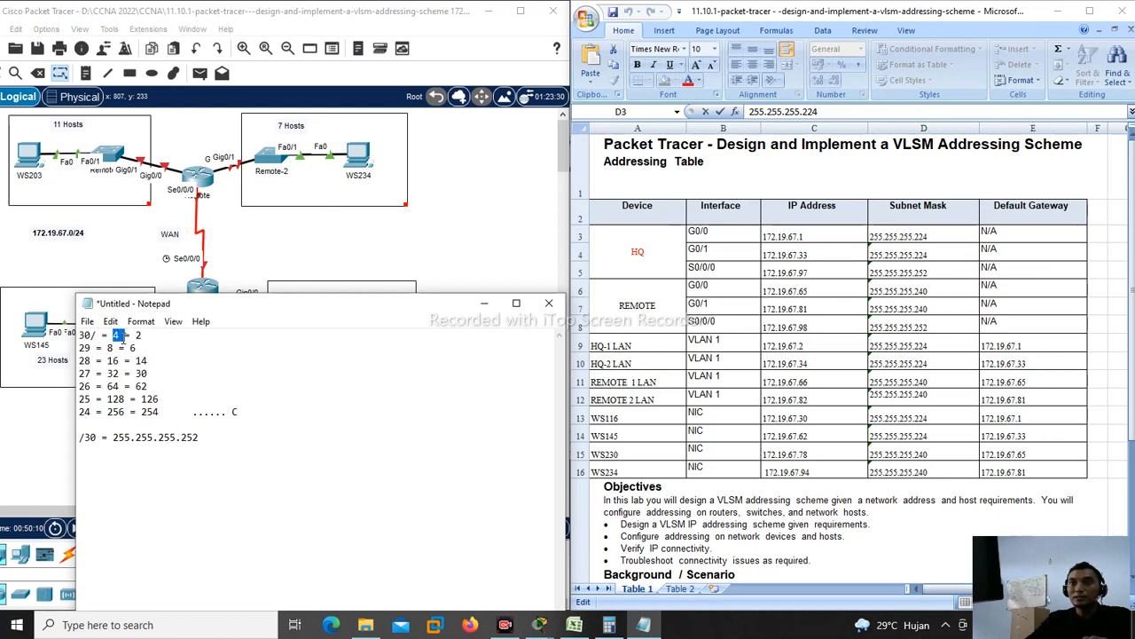
click(200, 439)
Step: Work out the /29 mask from 256 and the 29 line's block size, and add the line "/29 = 255.255.255.248"
drag(108, 412, 125, 414)
drag(109, 348, 116, 348)
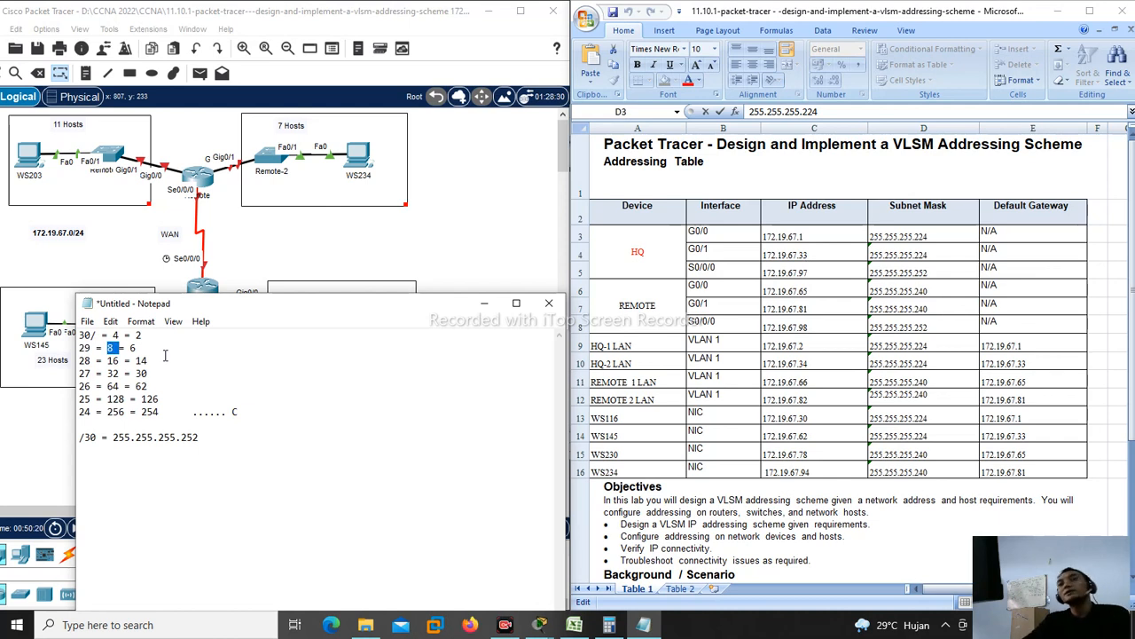
click(206, 438)
key(Return)
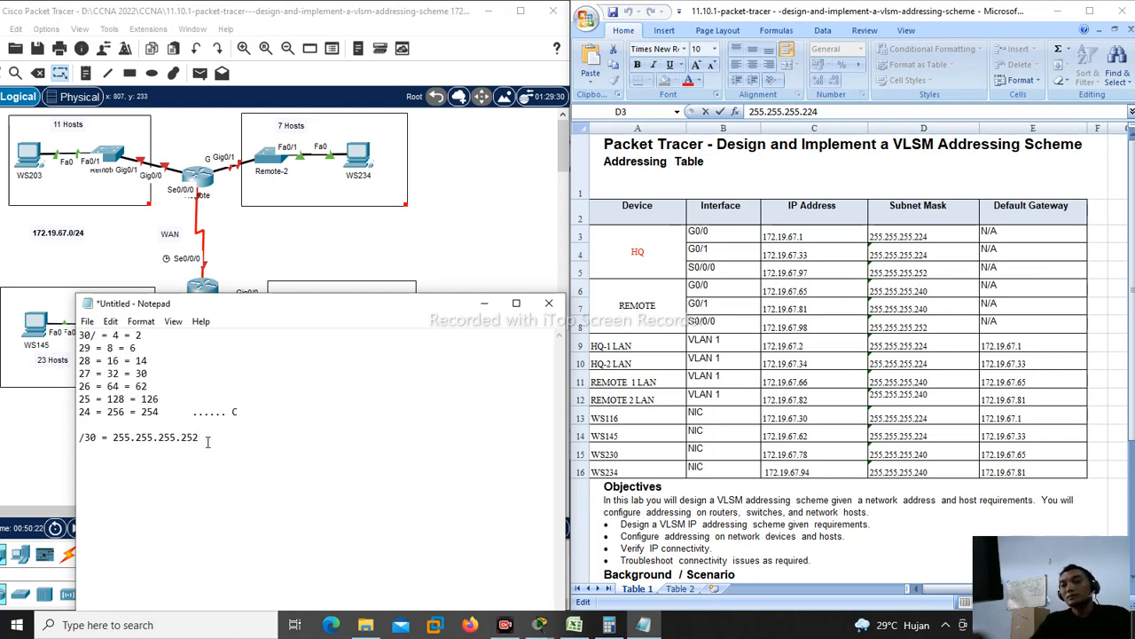
text(/)
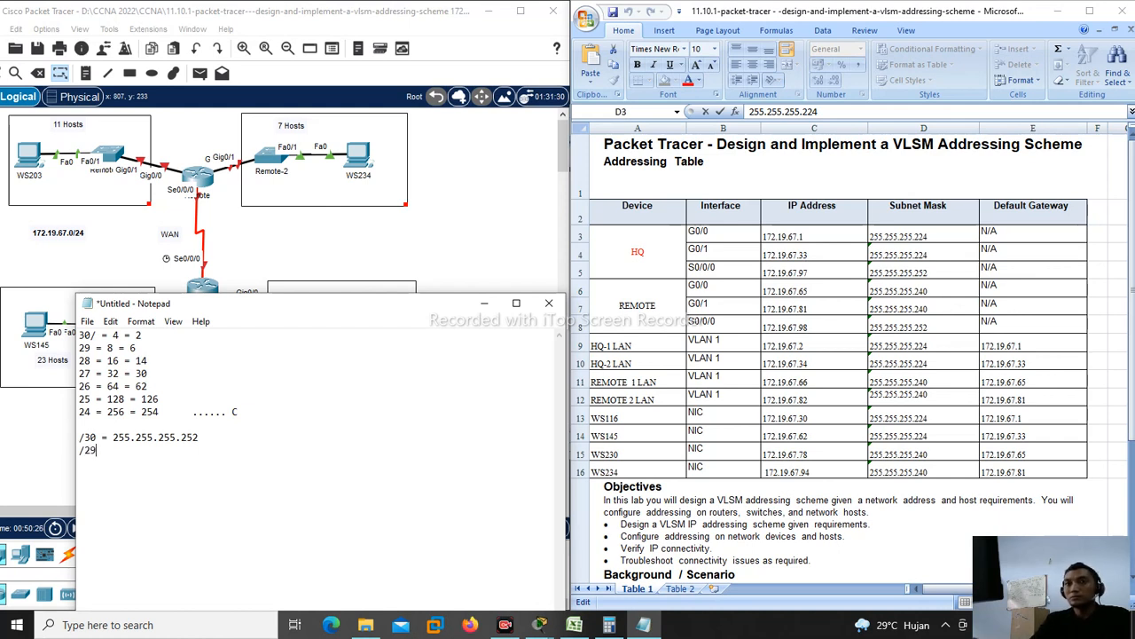
text(29 =)
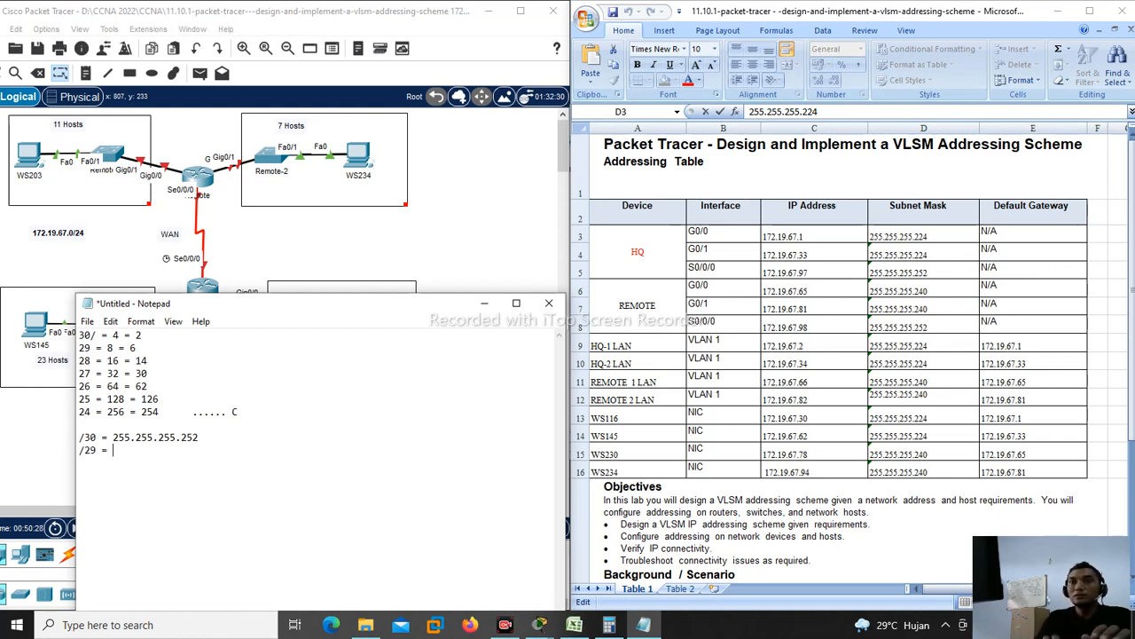
text( 255.255.255.248)
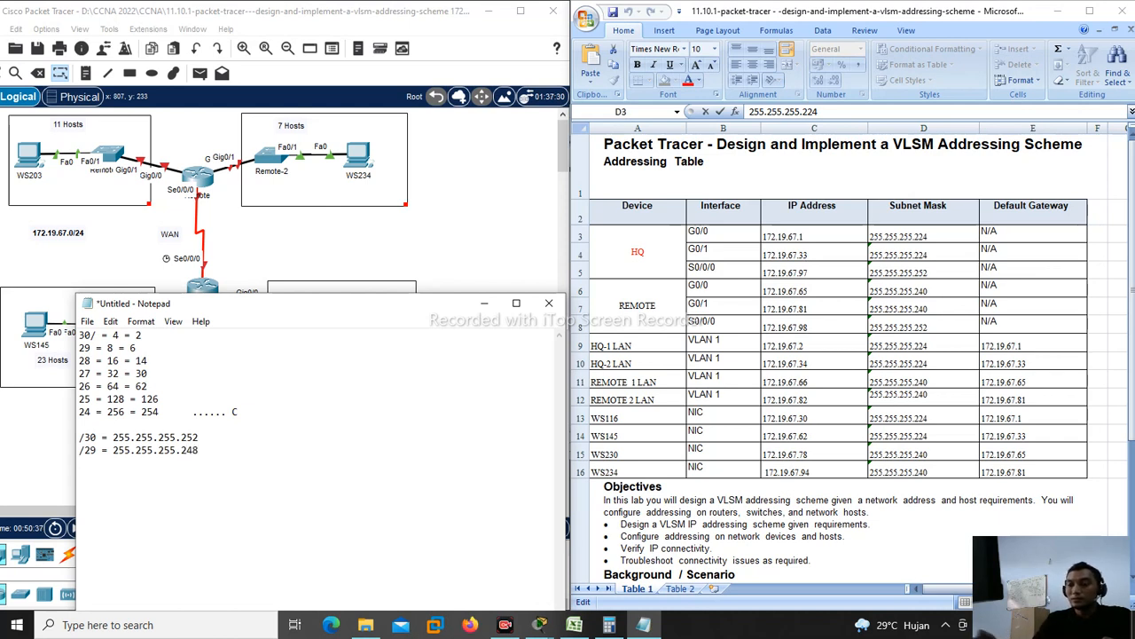
Step: Add the line "/28 = 255.255.255.240" and check it against 256 and the 28 line's block size
text(/)
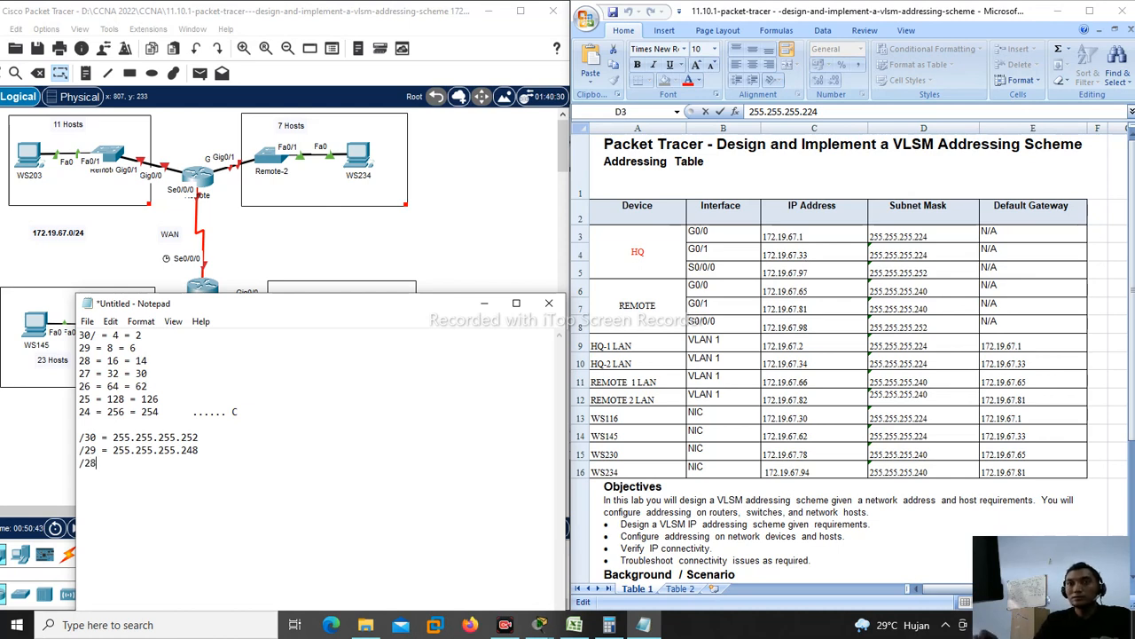
text(28 = )
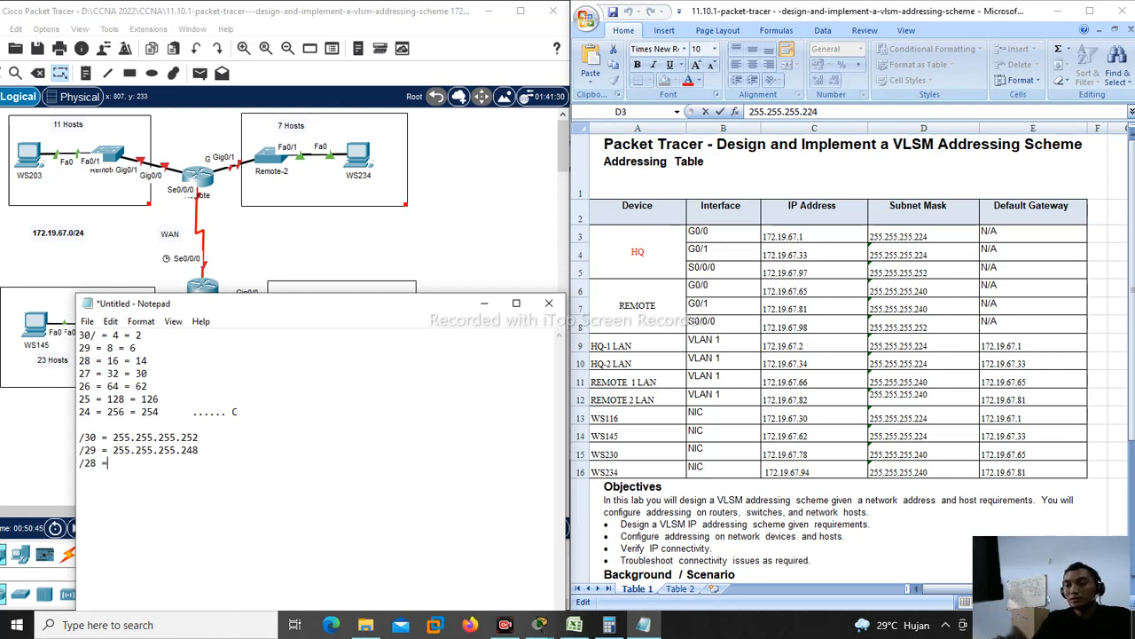
text(255.255.255.240)
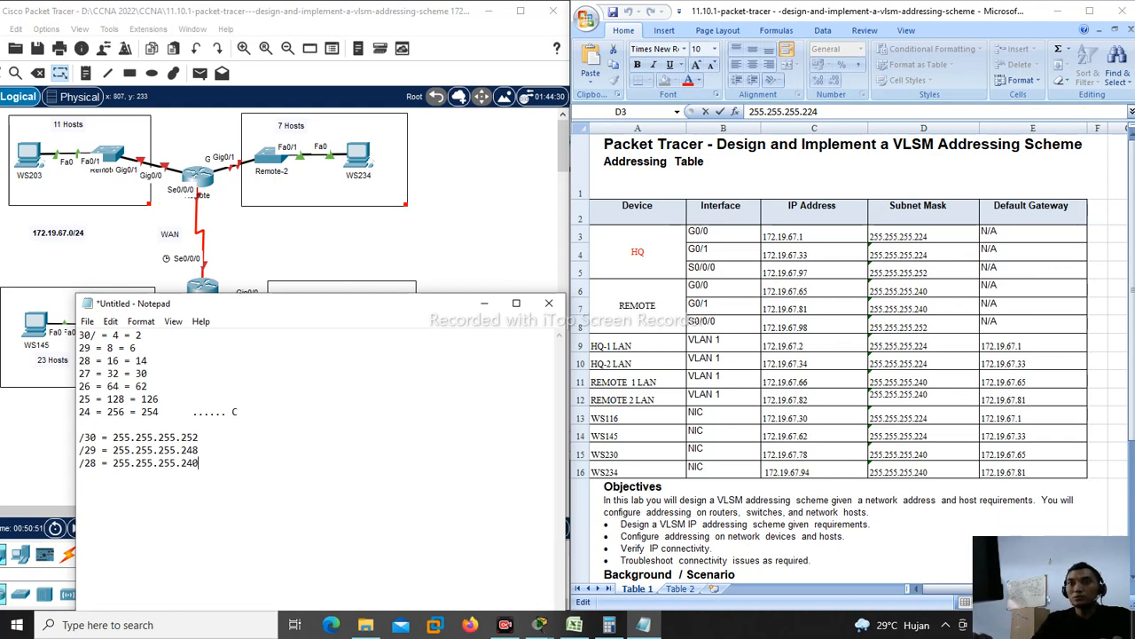
drag(108, 412, 123, 412)
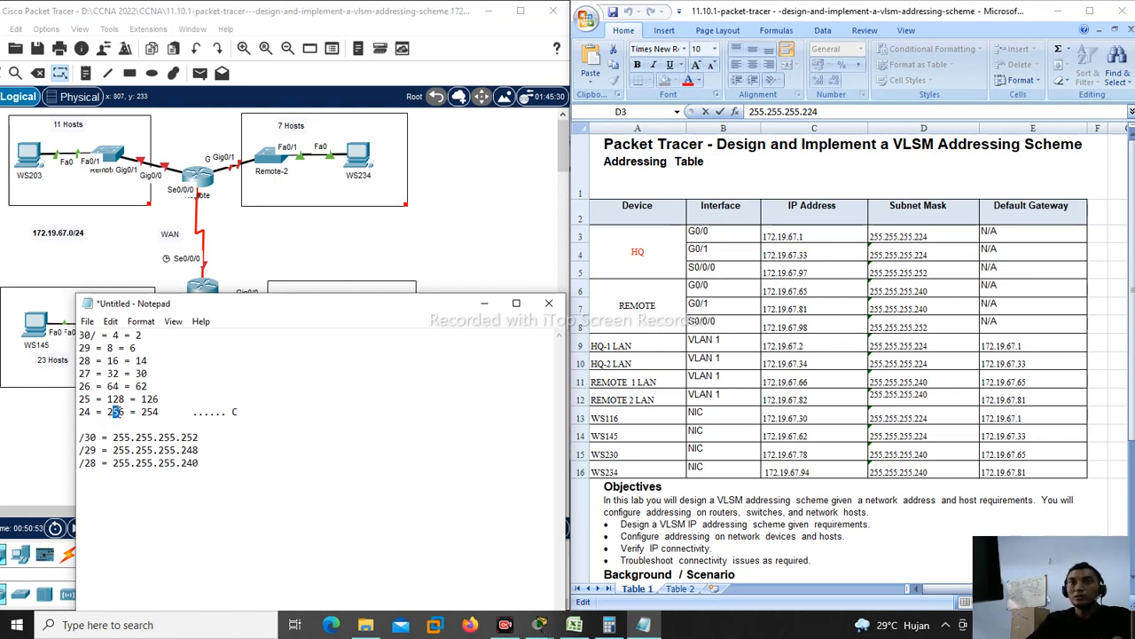
drag(107, 360, 113, 360)
Step: Add the line "/27 = 255.255.255.224" below the /28 mask in the Notepad list
key(Return)
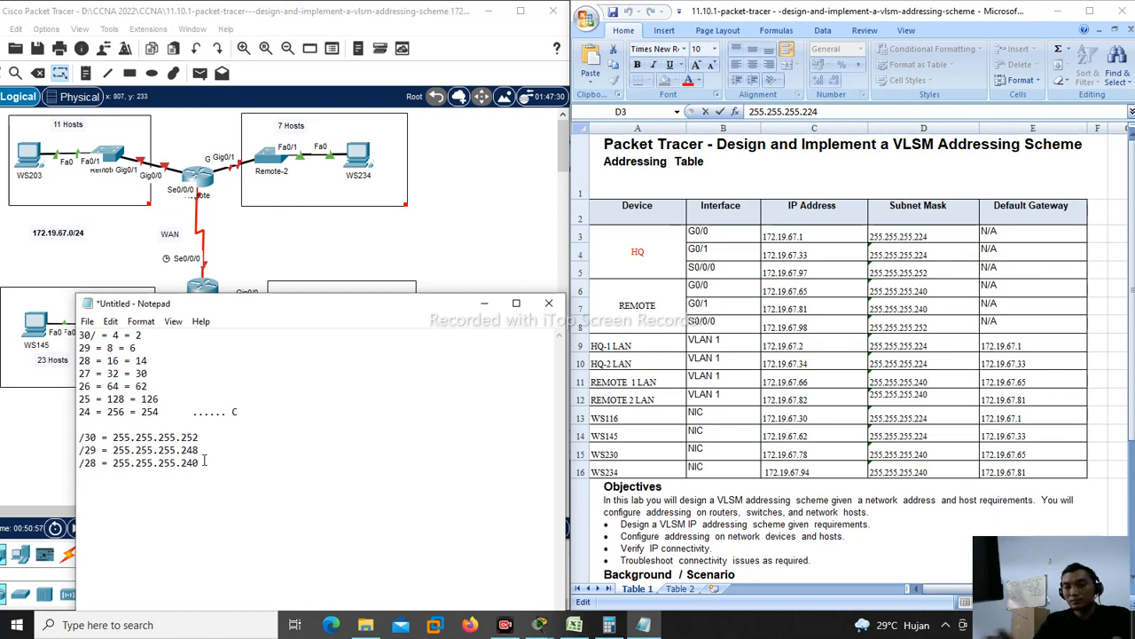
text(/)
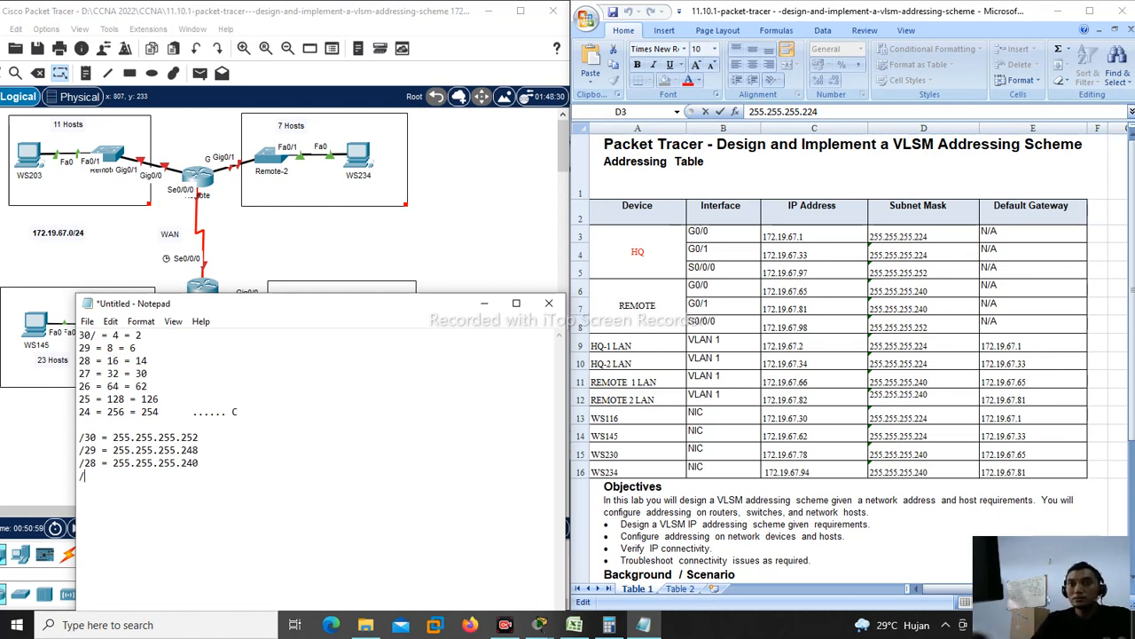
text(27 )
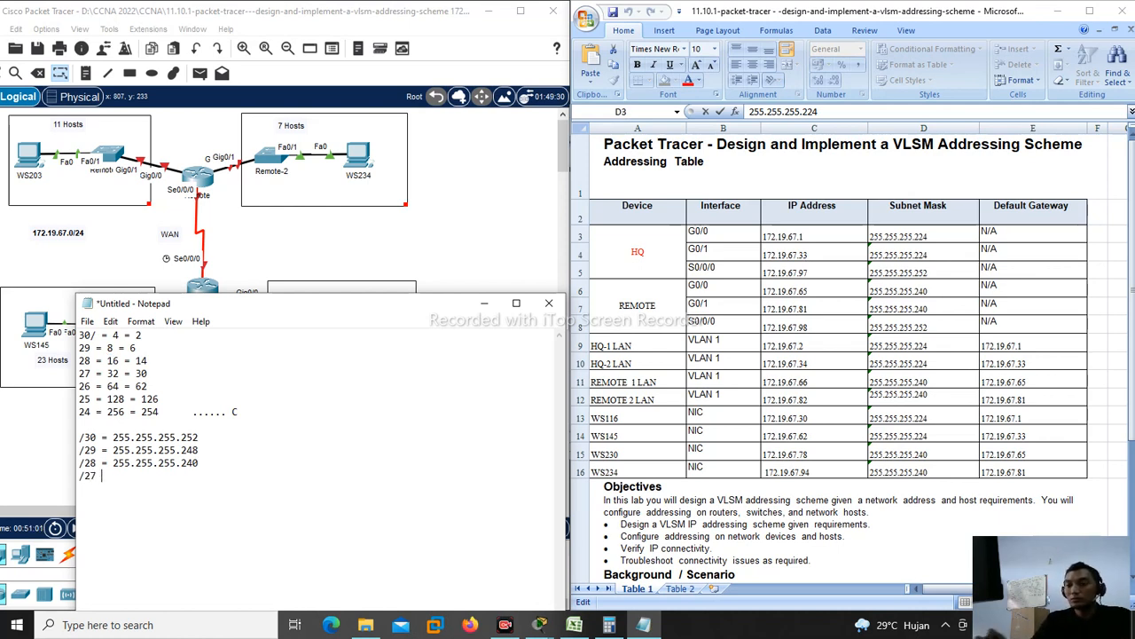
text(= 255.)
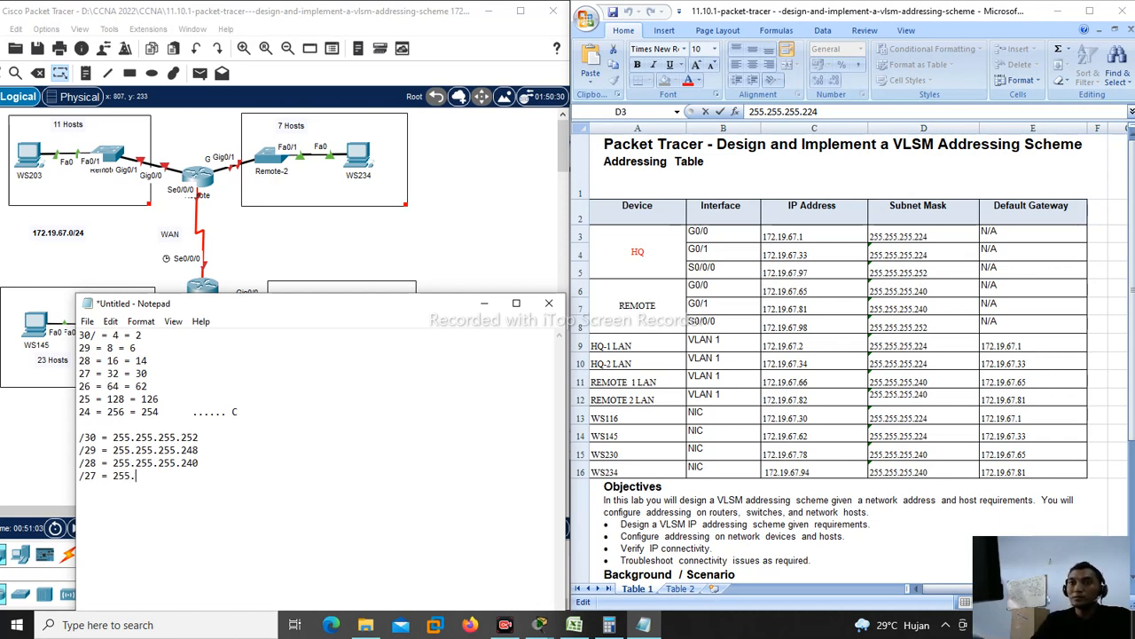
text(2)
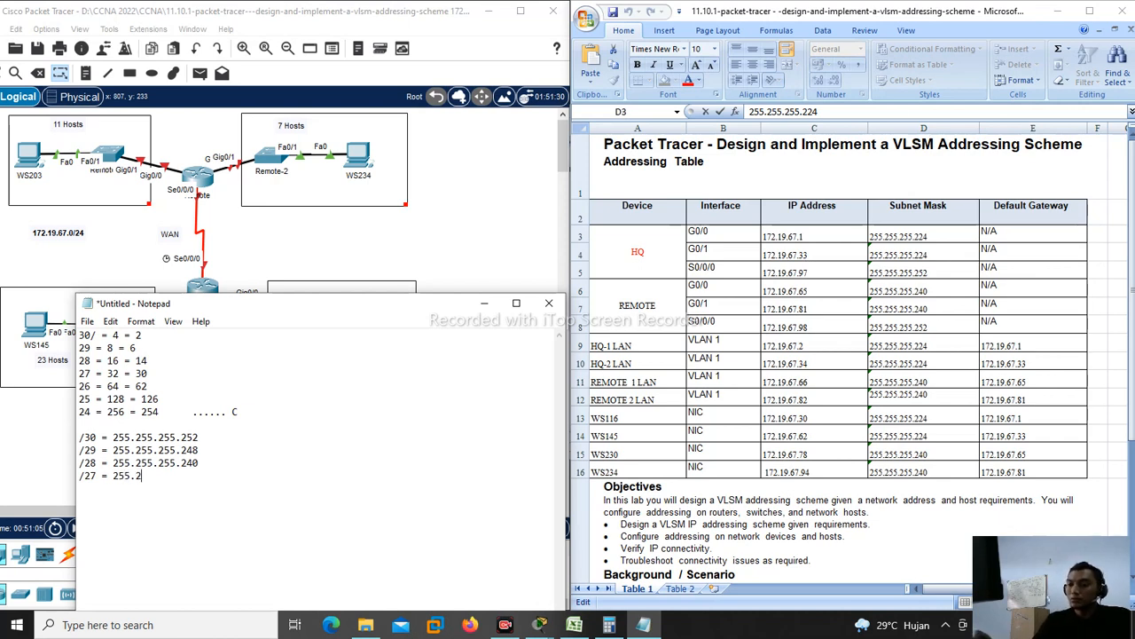
text(55.255)
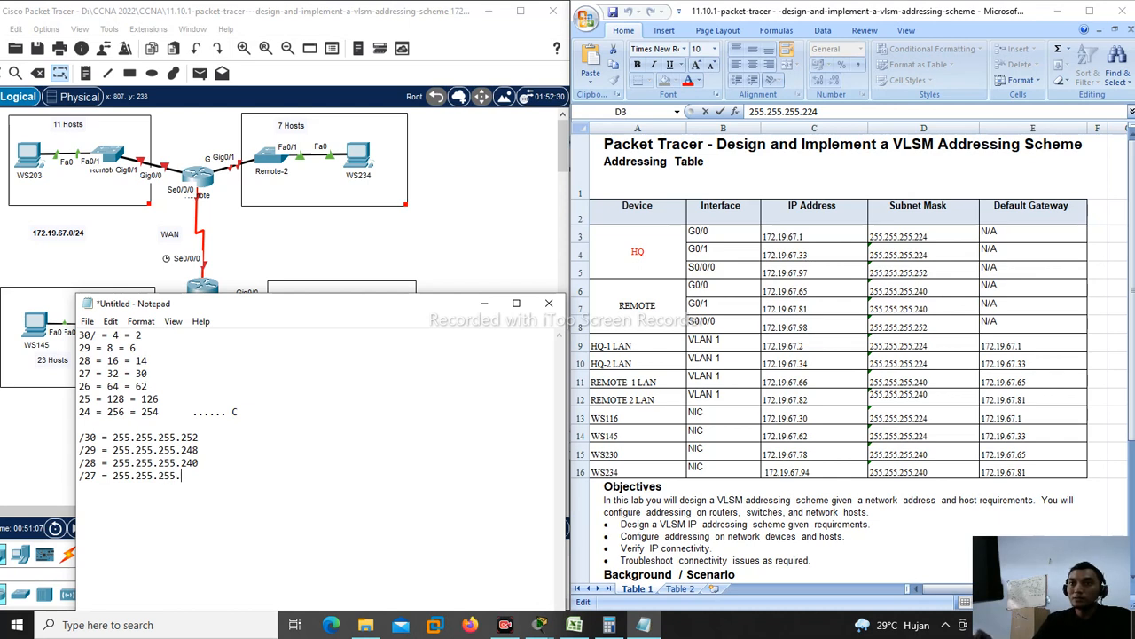
text(.224)
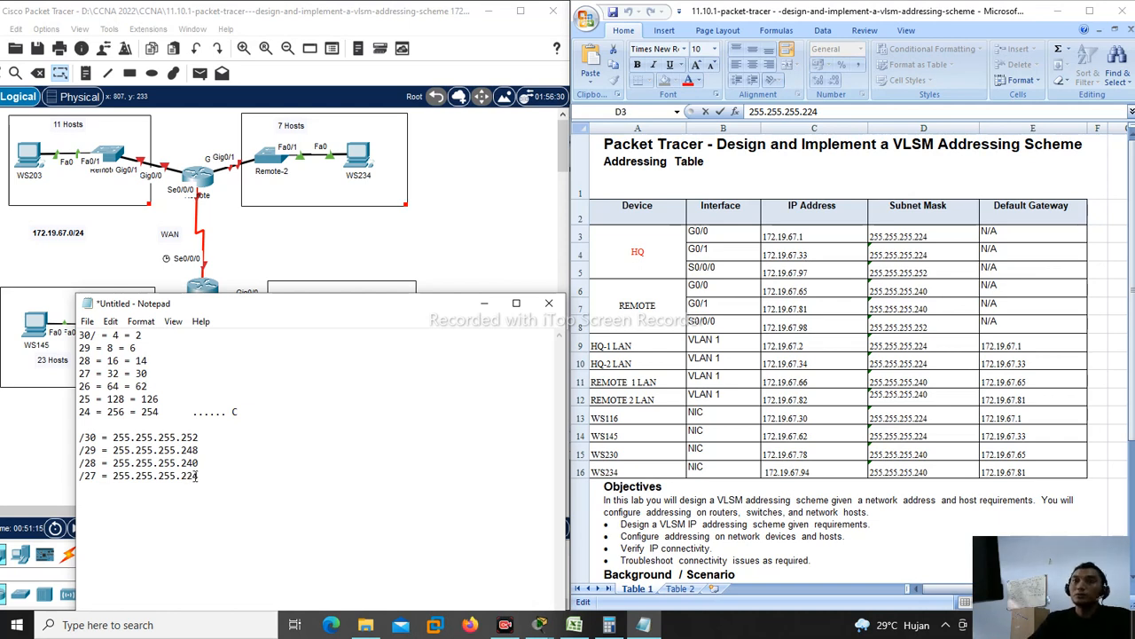
Step: Add the line "/26 = 255.255.255.192" below the /27 mask
key(Return)
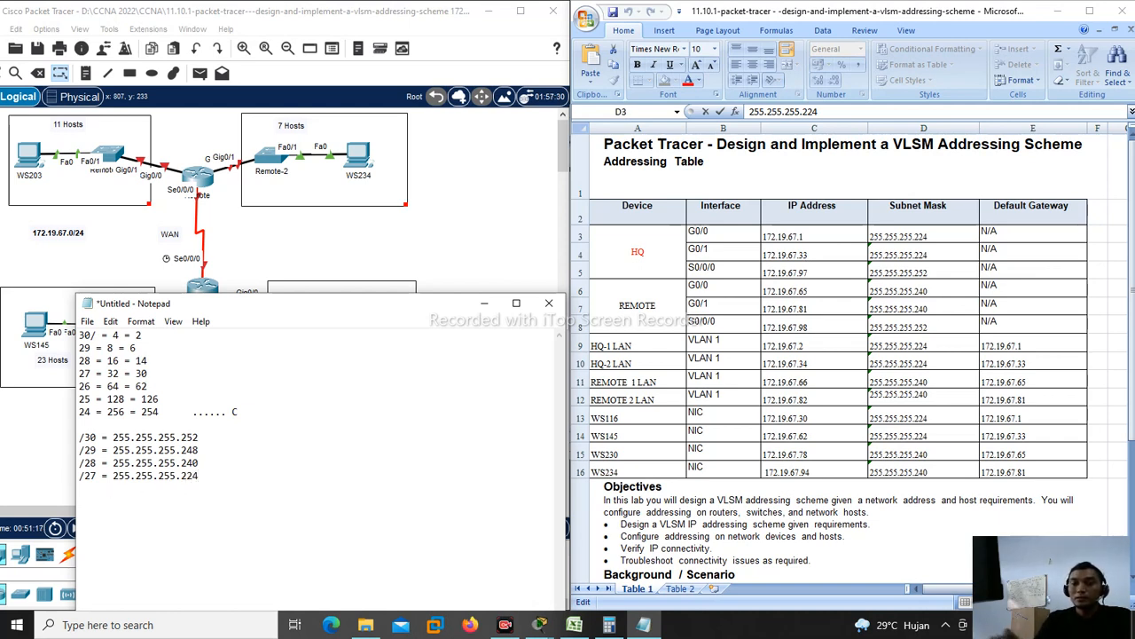
text(/26 = )
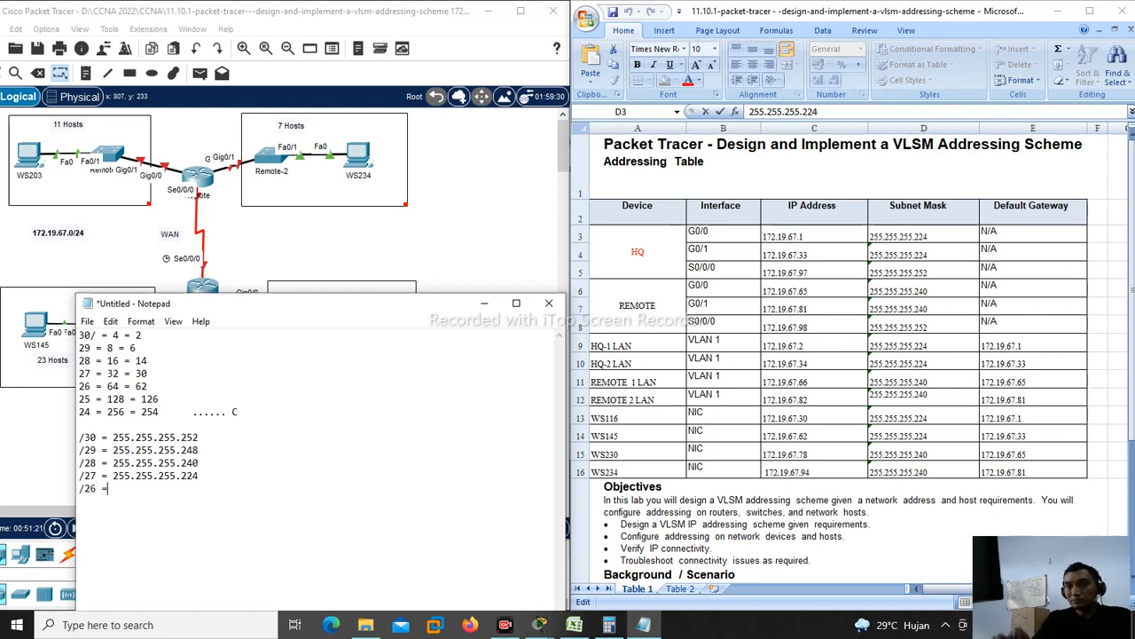
text(255.255.255.)
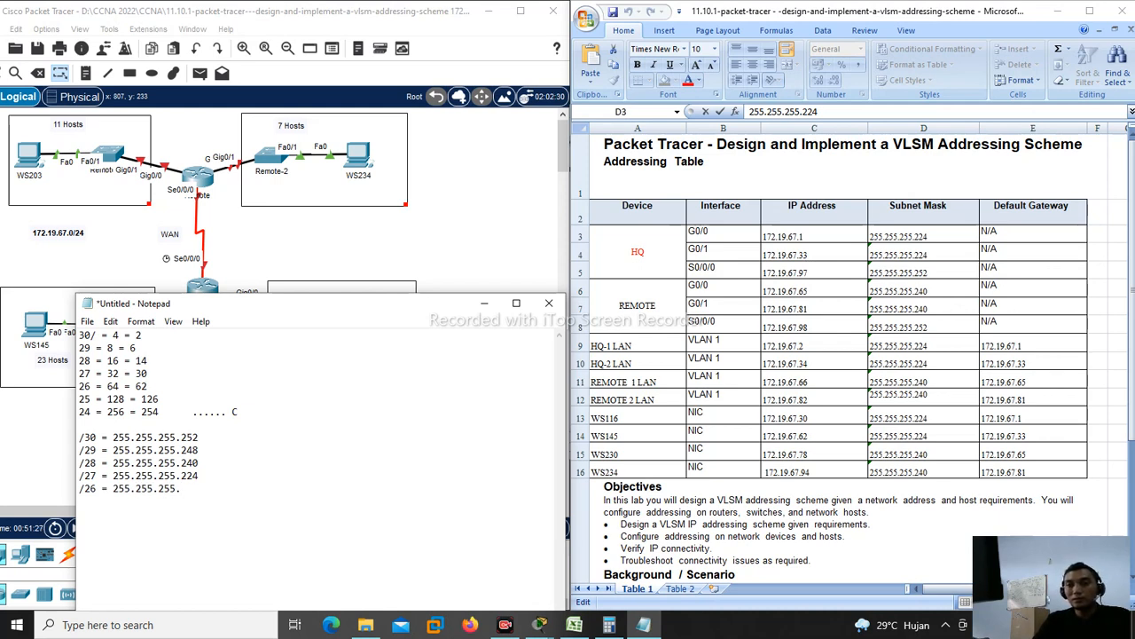
text(192)
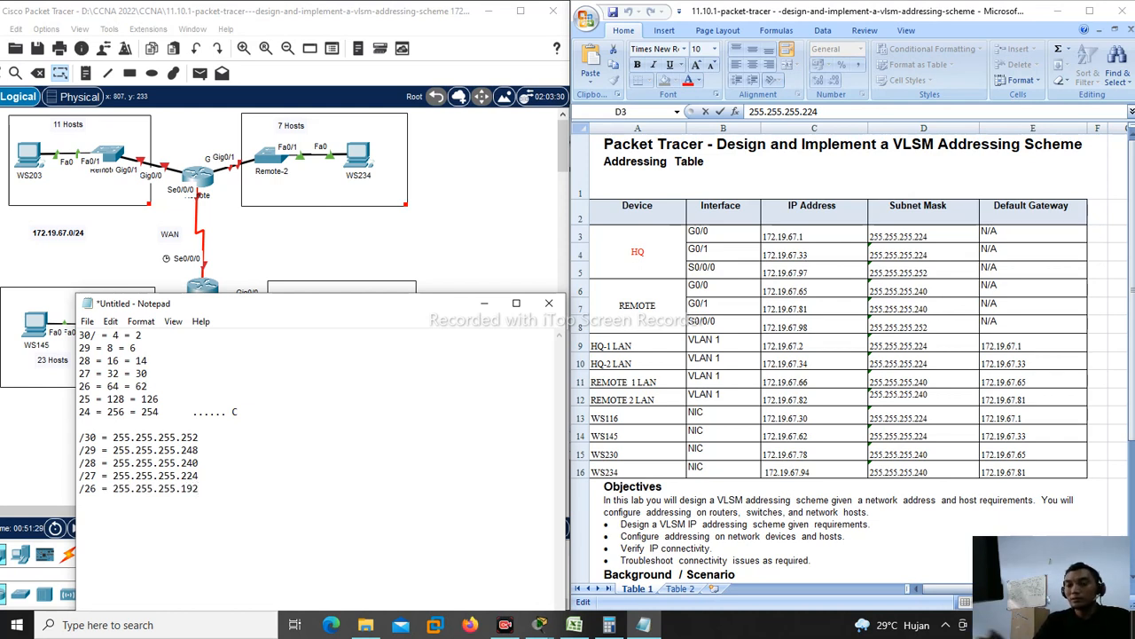
Step: Add the line "/25 = 255.255.255.128" below the /26 mask
key(Return)
text(/)
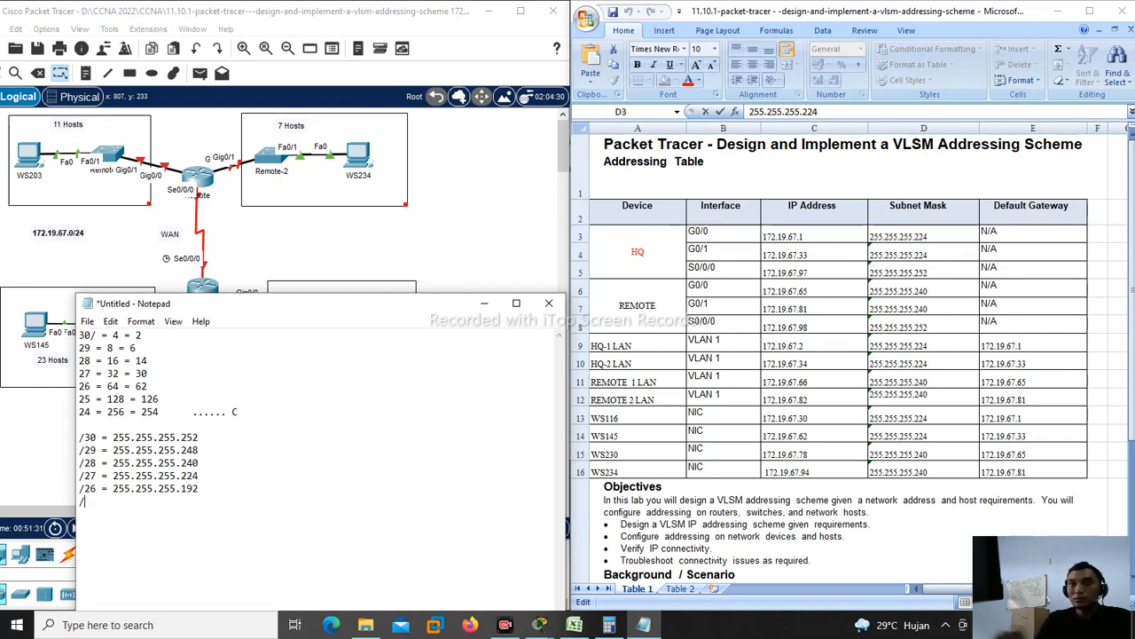
text(25)
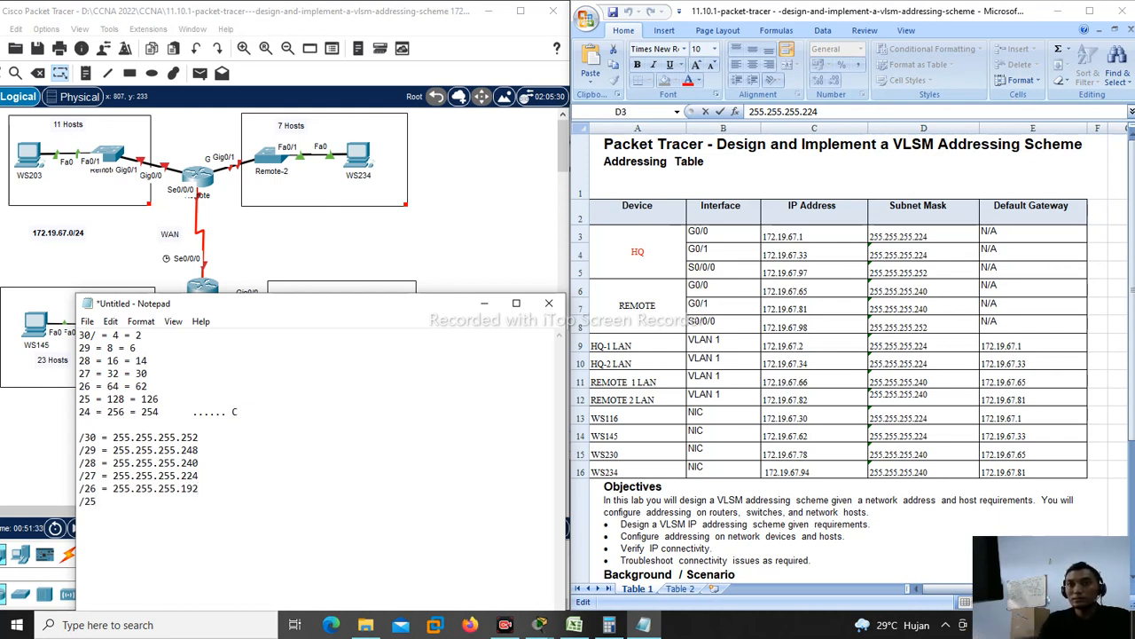
text( =)
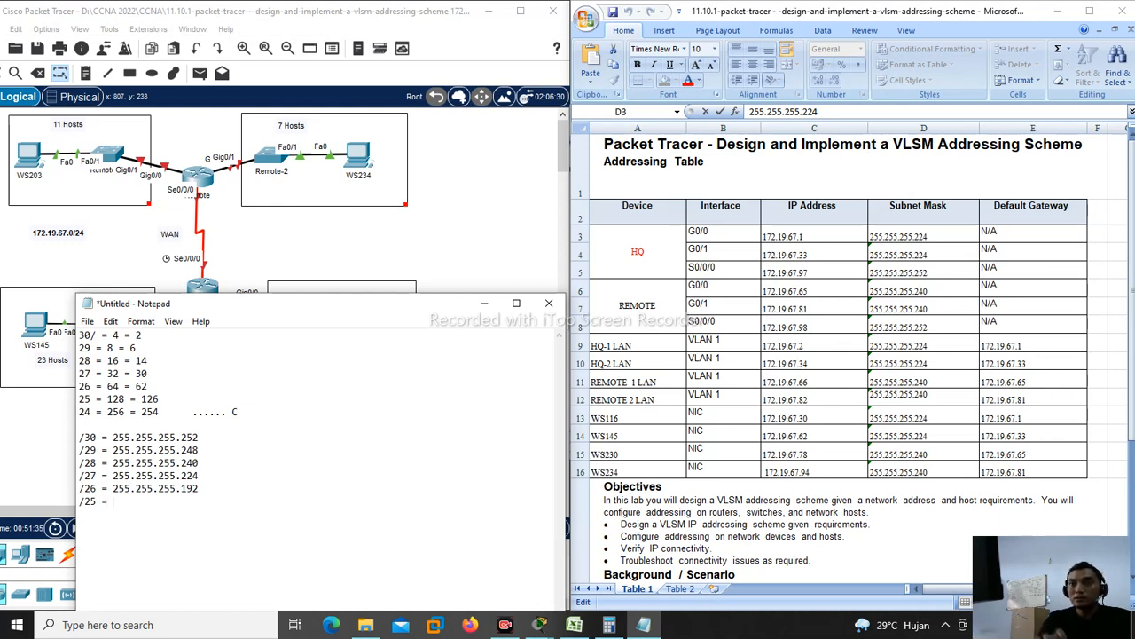
text( 255.255.255)
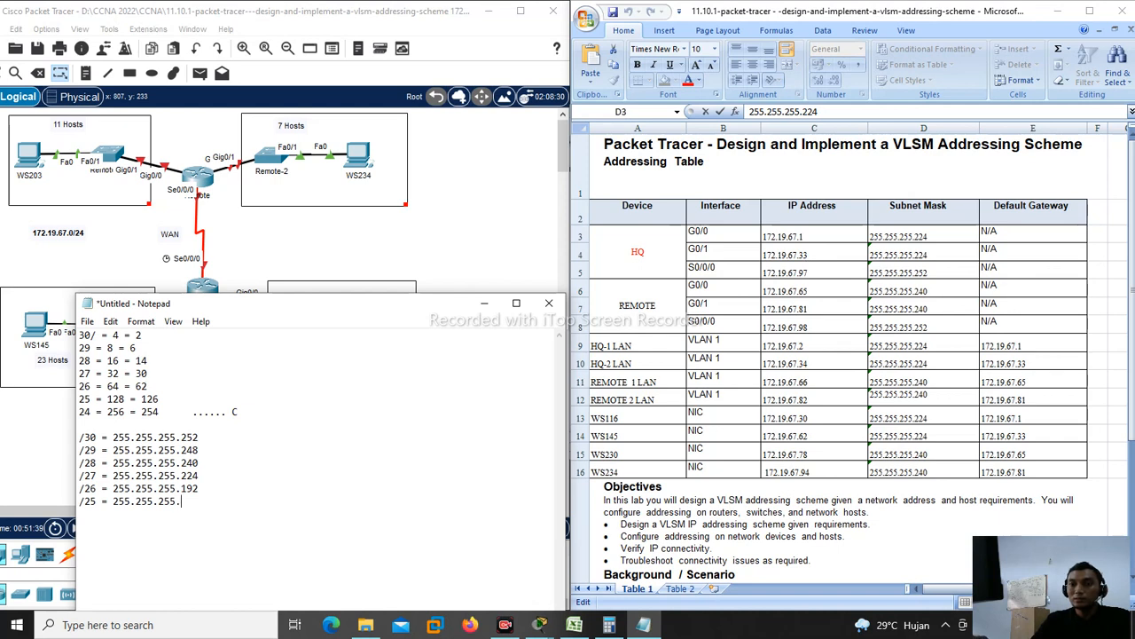
text(.128)
Step: Complete the mask list with the line "24 = 255.255.255.0" and refer back to the class C line above
key(Return)
text(24 =)
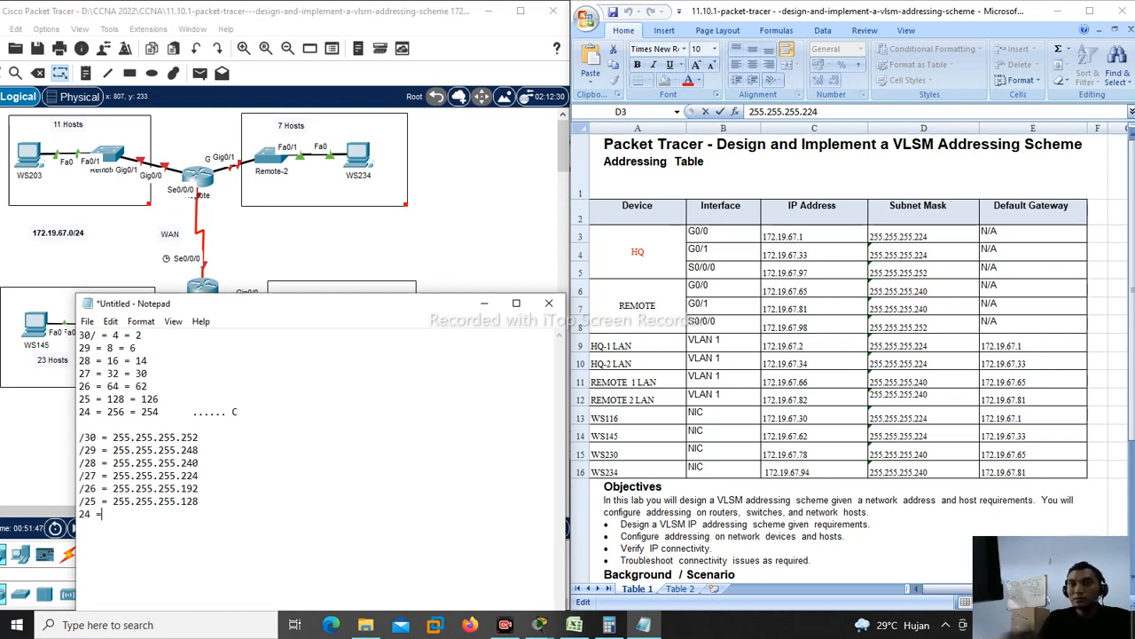
text( 255.25)
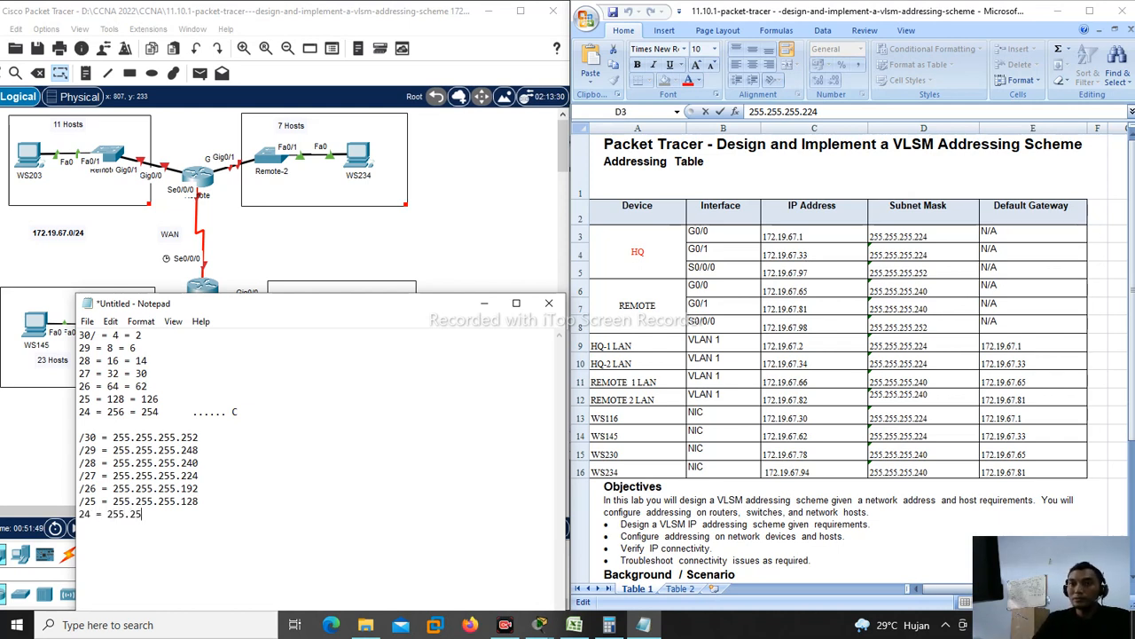
text(5.255.0)
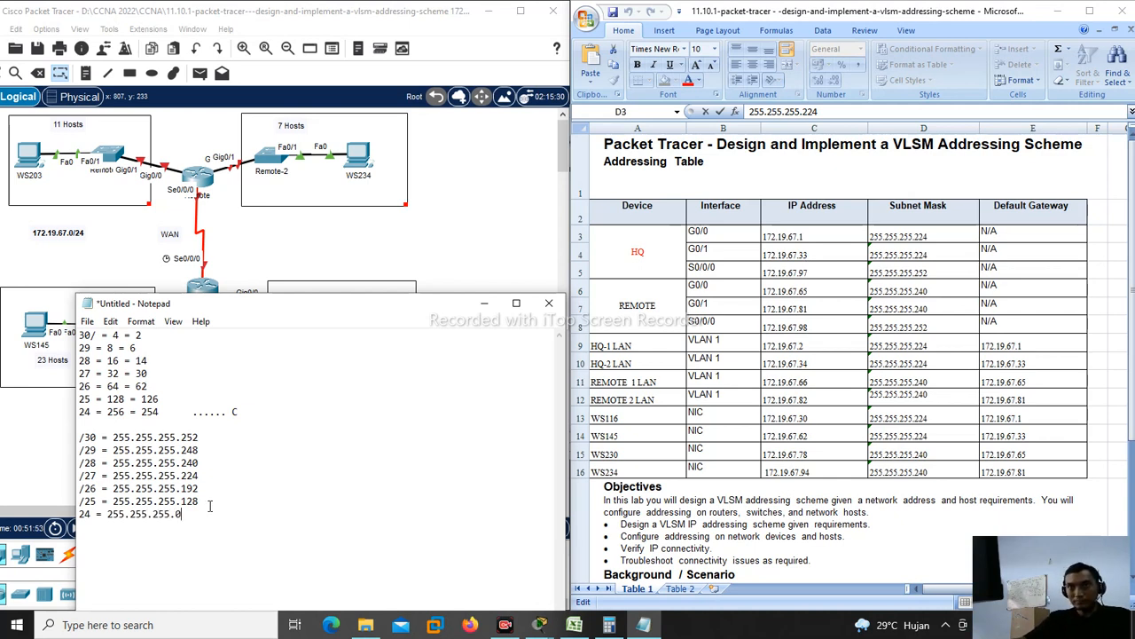
click(222, 412)
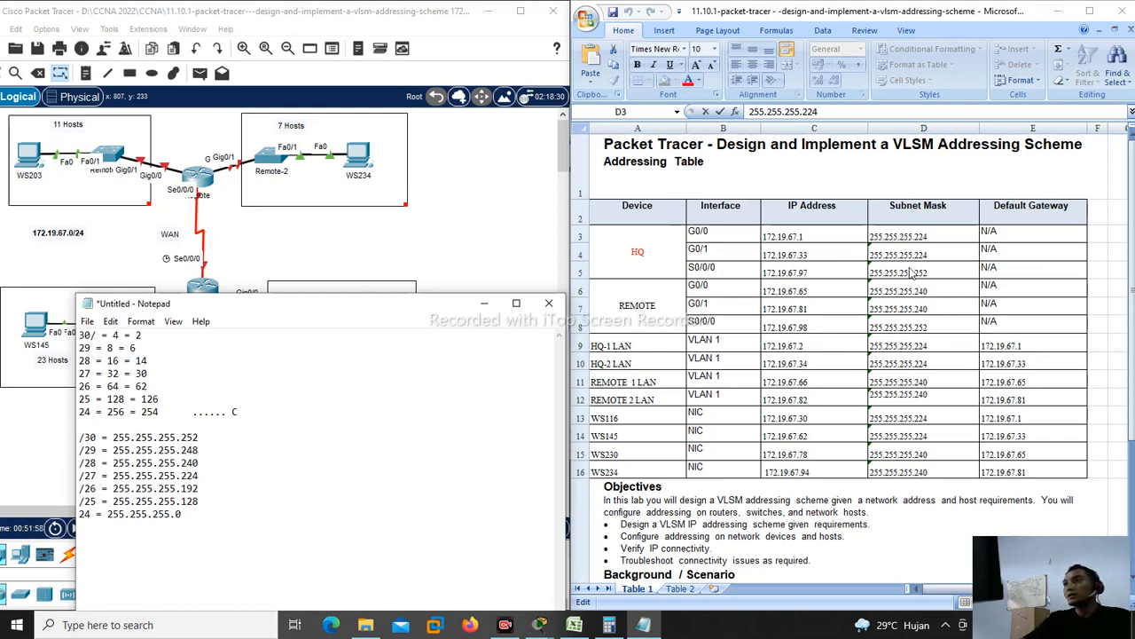
Step: Switch to the Excel addressing table, close the open edit in the HQ G0/0 mask cell, and examine the HQ interfaces' subnet masks
click(923, 240)
key(Return)
click(925, 235)
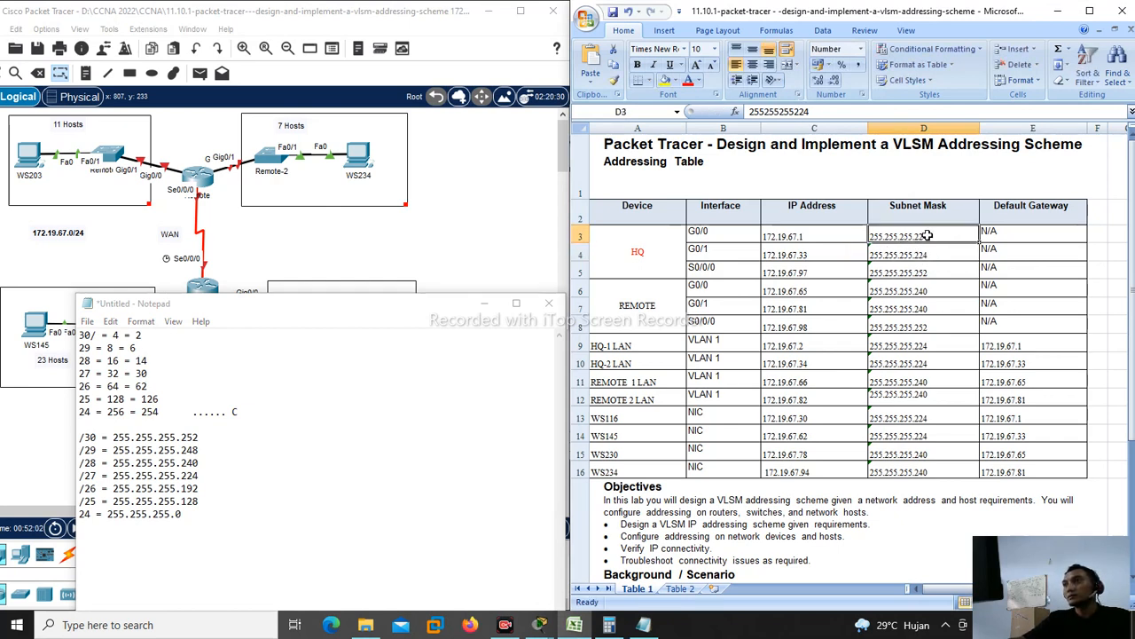
double_click(927, 235)
click(932, 270)
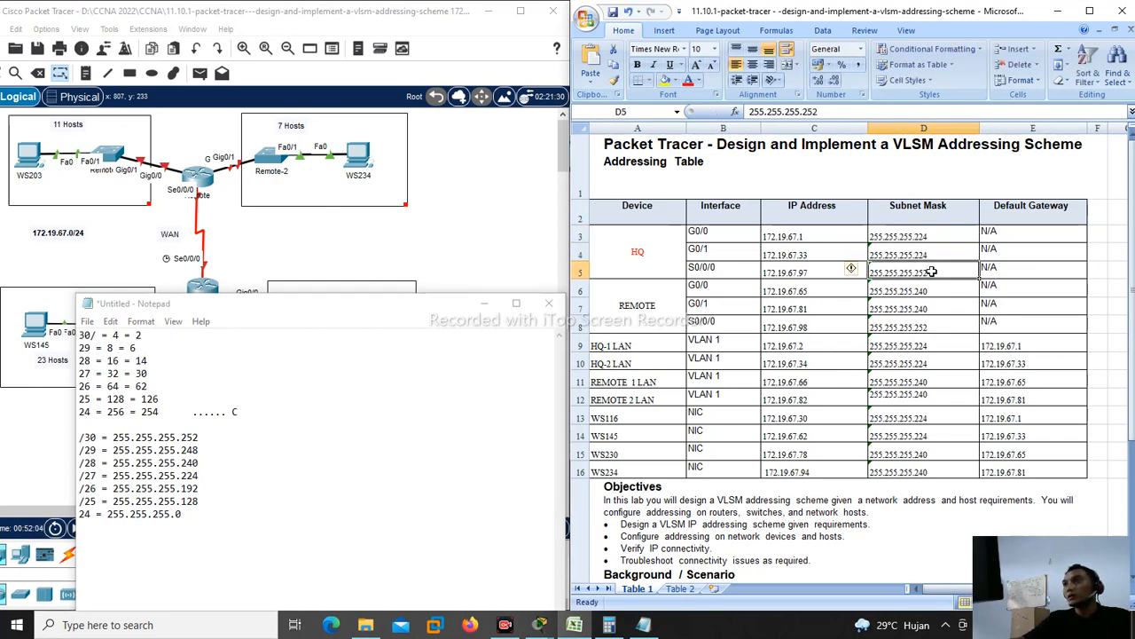
click(1020, 250)
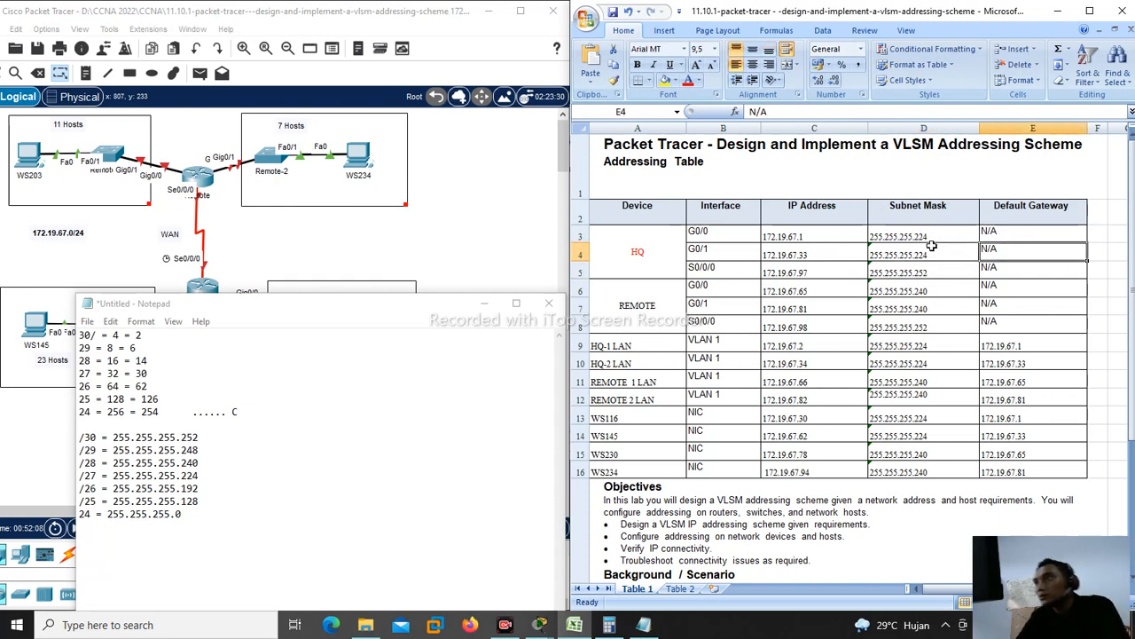
double_click(927, 235)
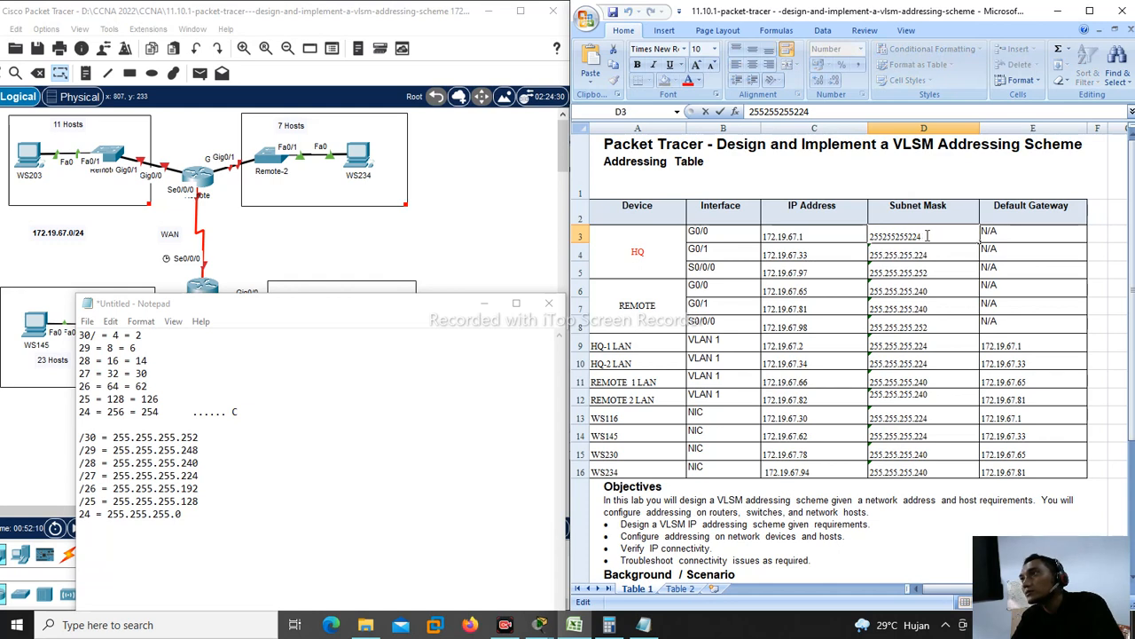
double_click(939, 254)
click(916, 235)
click(914, 276)
double_click(914, 276)
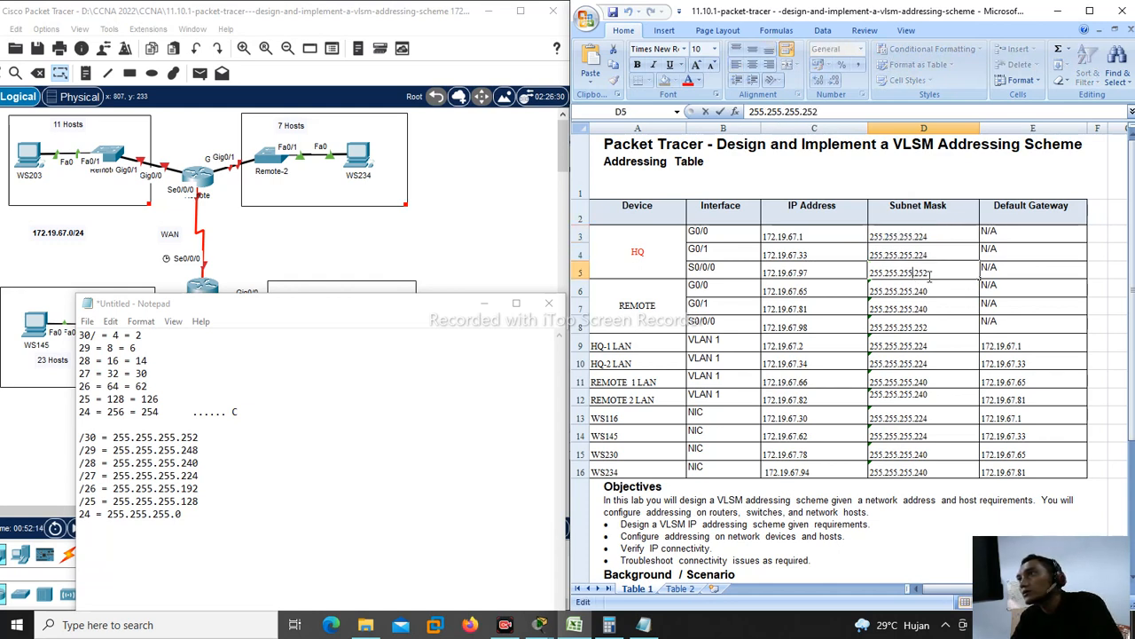
click(932, 237)
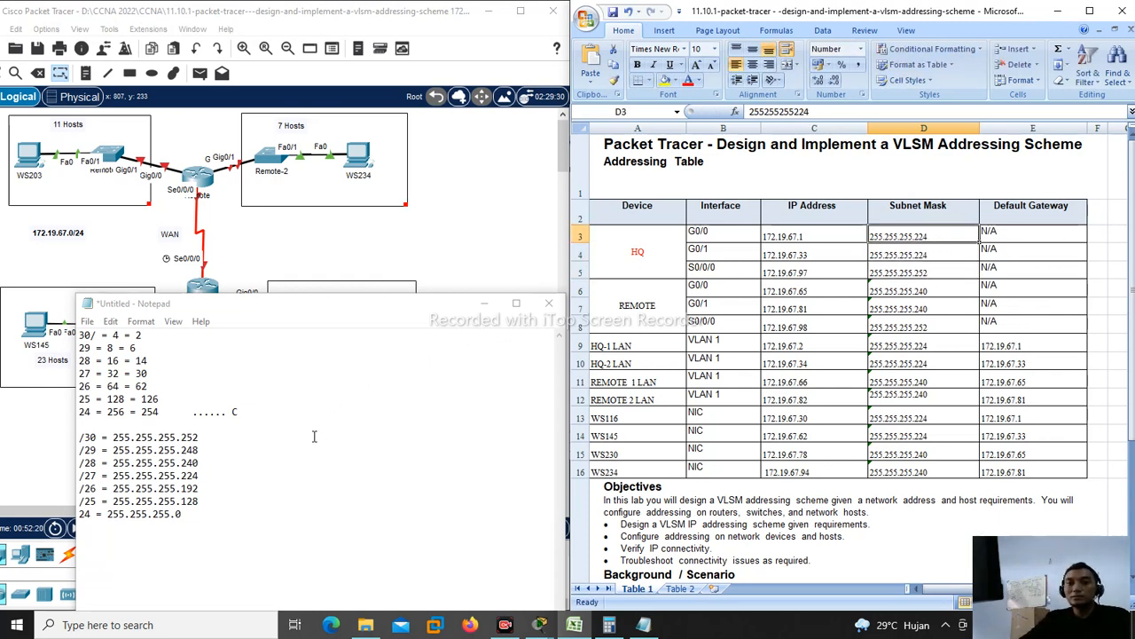
Step: Check the G0/0 mask in Notepad against the 27 line's block size and the 256 on the 24 line
drag(83, 373, 131, 373)
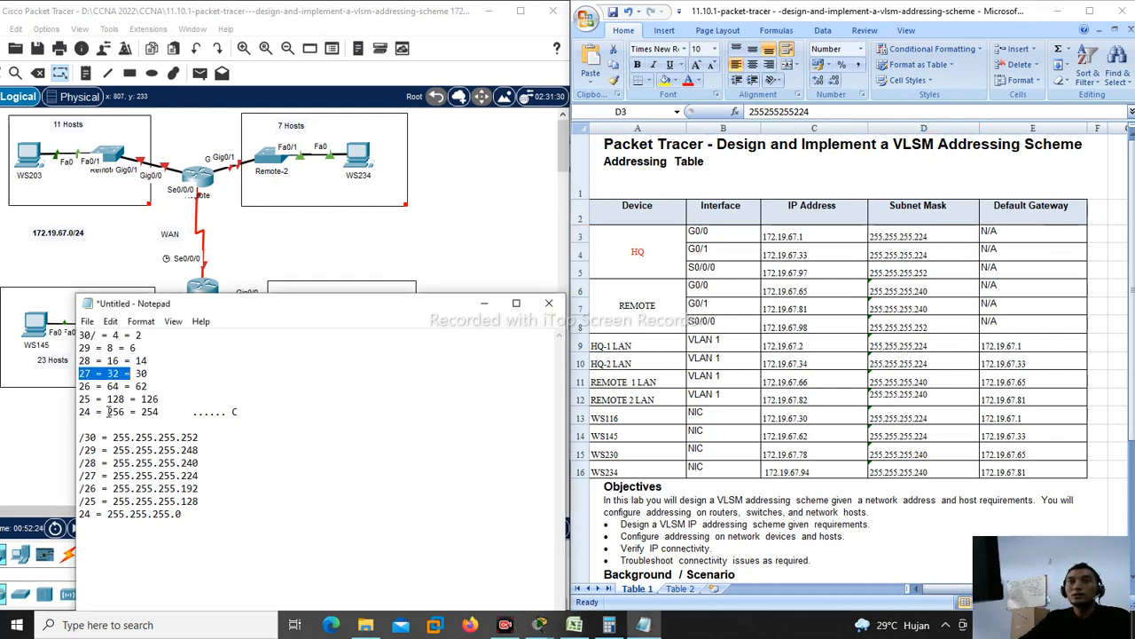
drag(109, 412, 129, 412)
drag(107, 374, 119, 374)
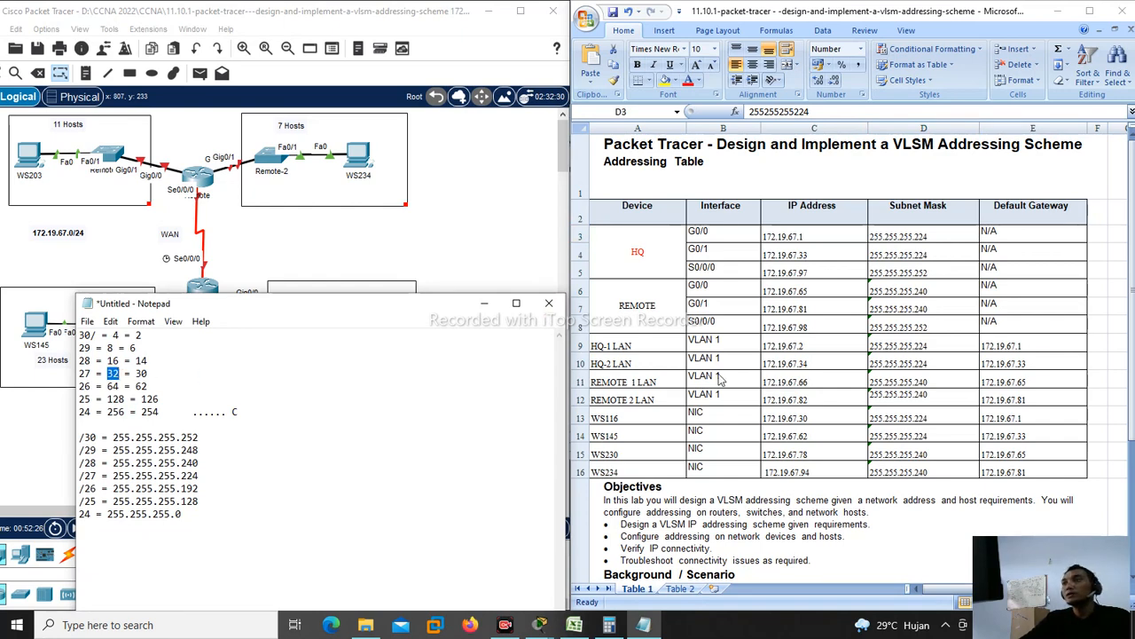
Step: Look over the rest of the addressing sheet, minimize Notepad to uncover the topology, and switch to Packet Tracer
scroll(898, 377, down, 1)
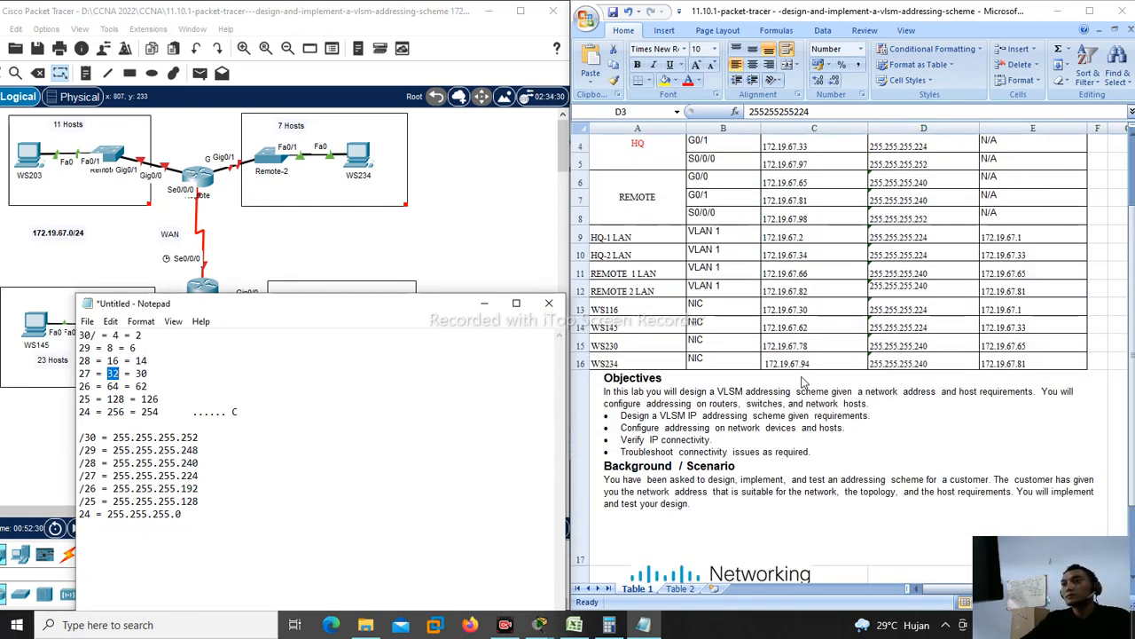
scroll(803, 382, down, 2)
scroll(803, 382, up, 1)
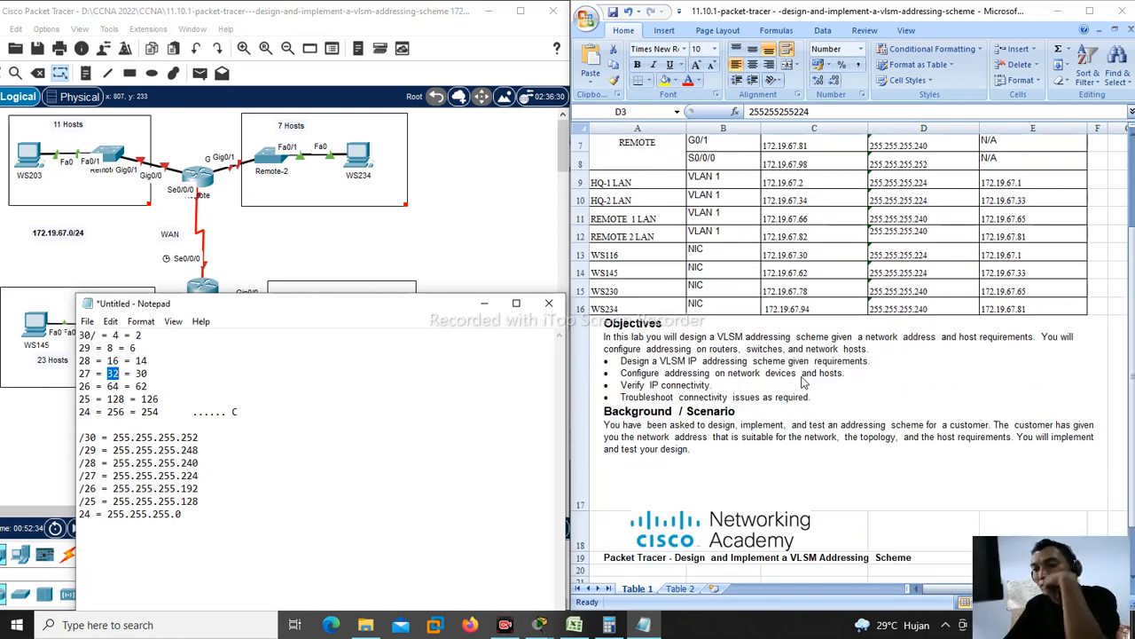
click(483, 304)
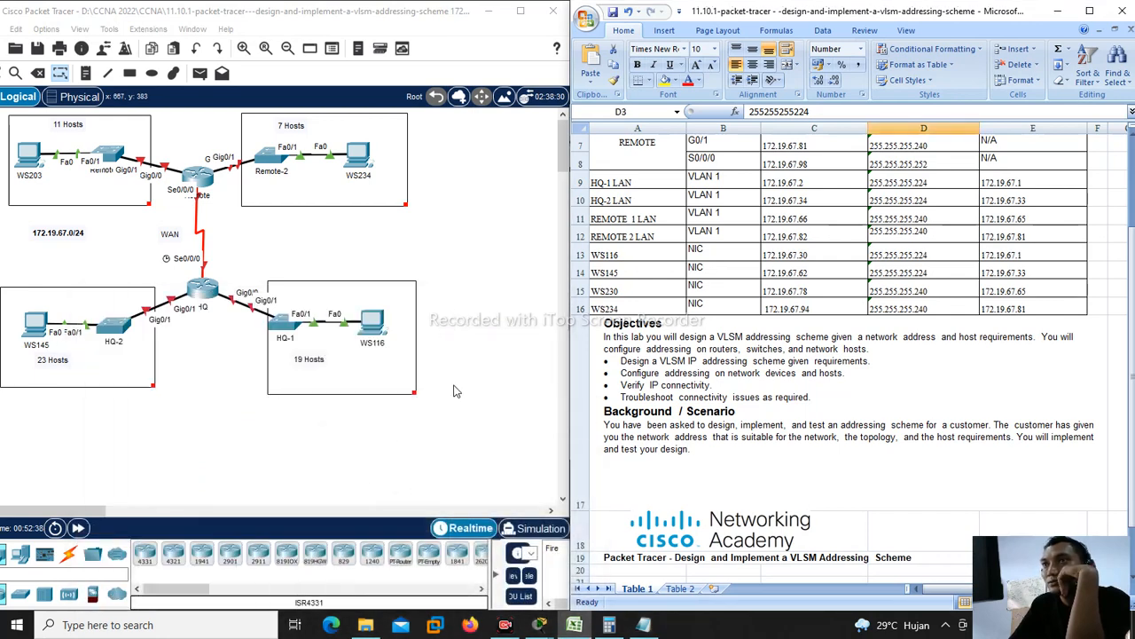
click(361, 441)
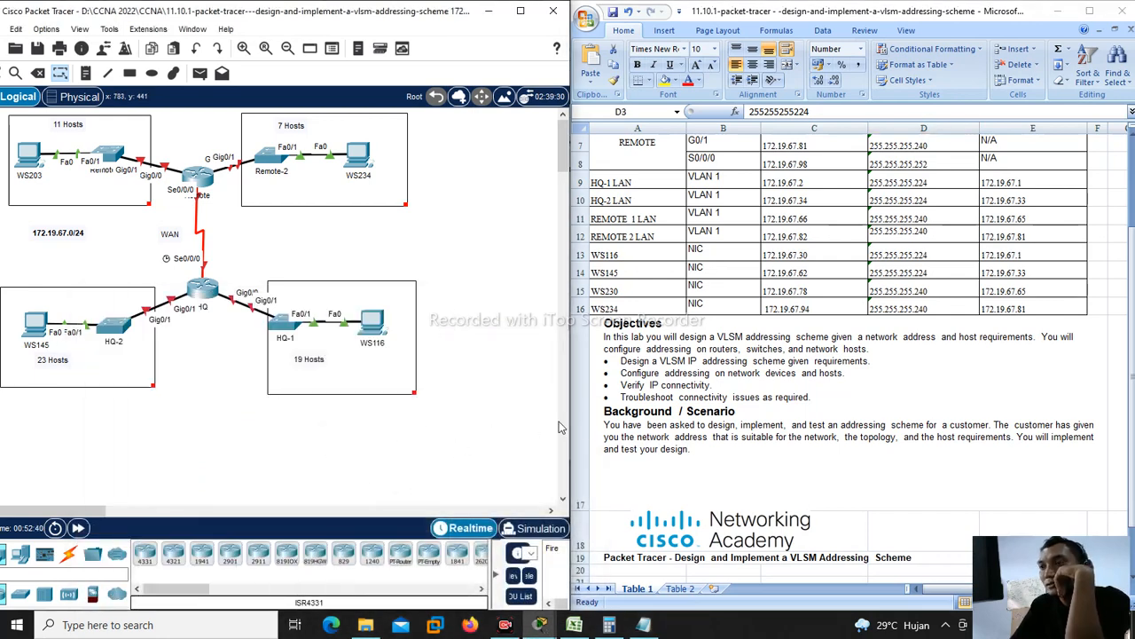
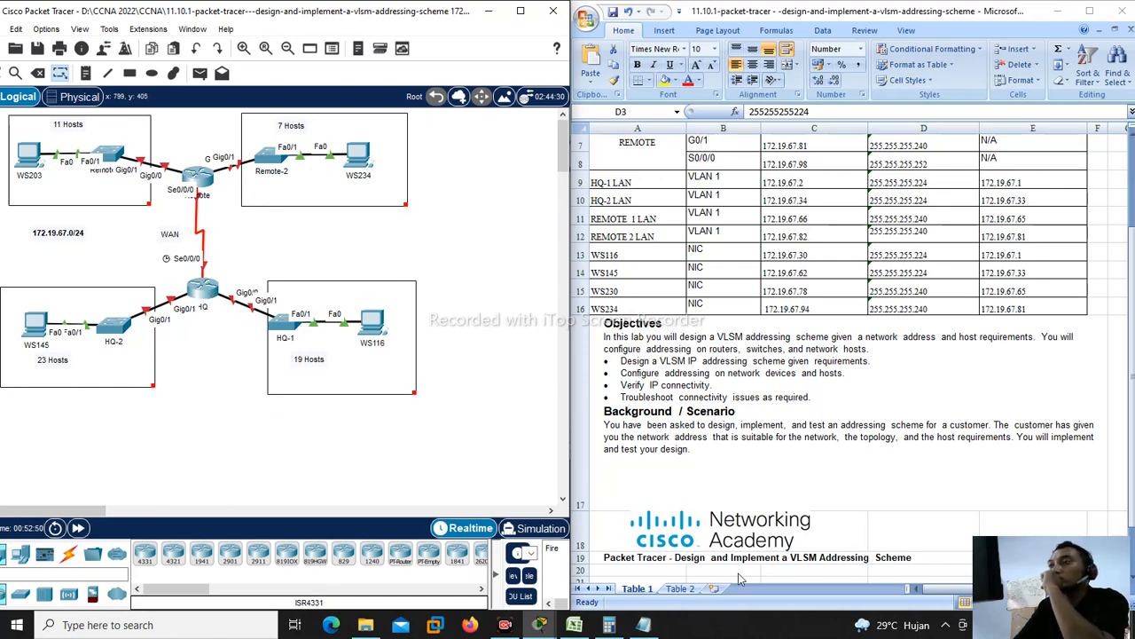
Step: Return to the Excel addressing table and examine the HQ router's entry for interface G0/0
click(575, 625)
scroll(780, 419, up, 2)
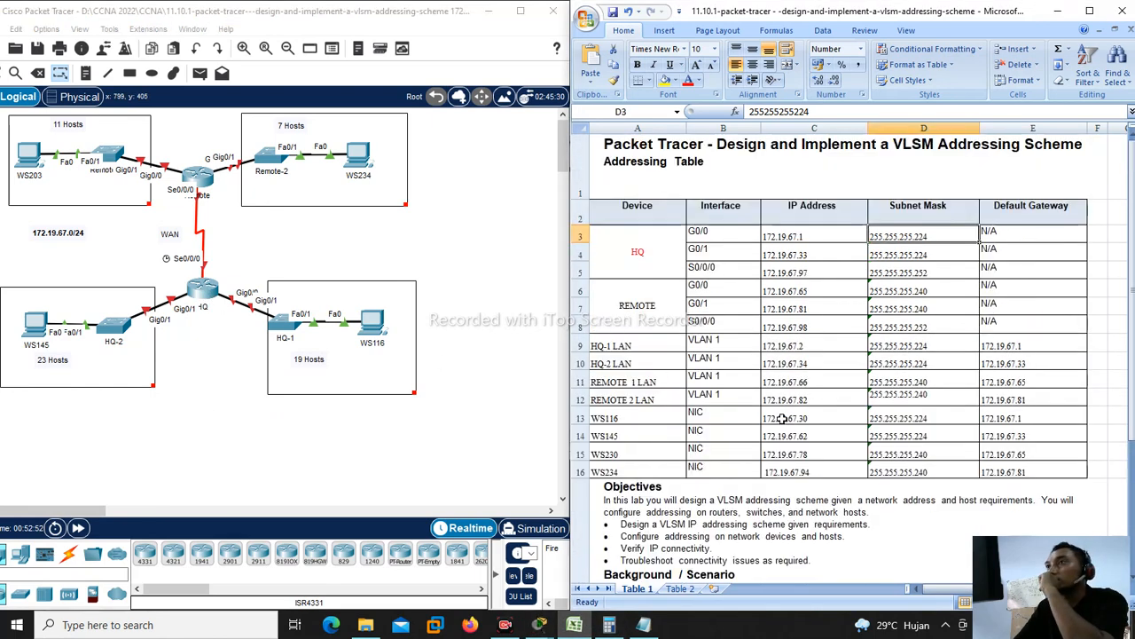
click(664, 273)
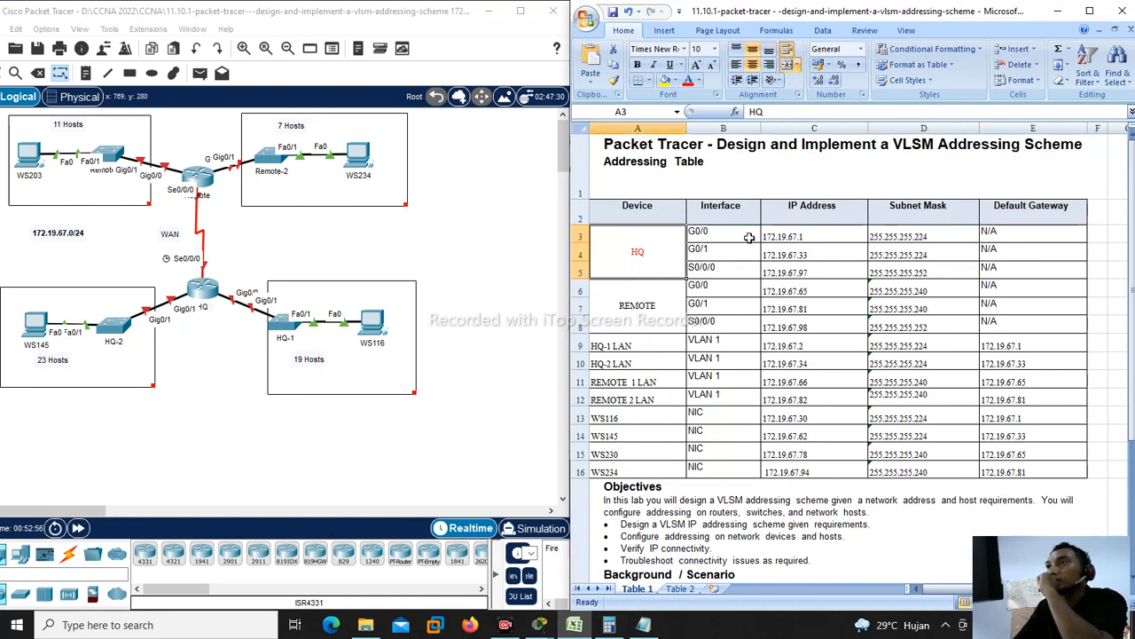
click(722, 234)
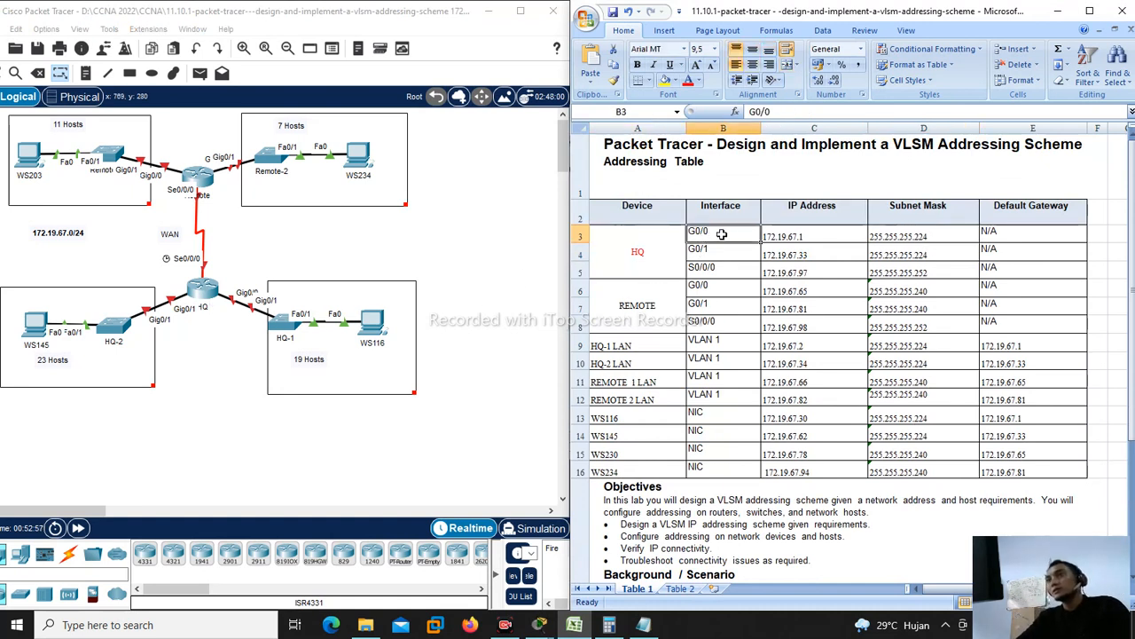
Step: Examine the HQ router's G0/0 IP address and device entry in the addressing table against the topology
click(786, 235)
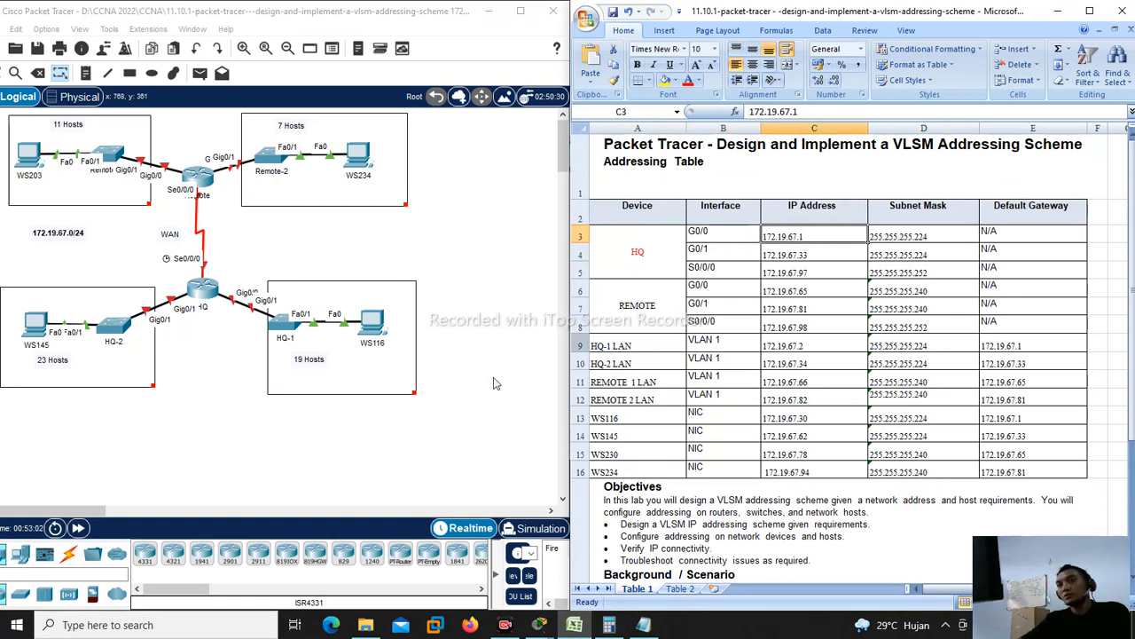
click(209, 299)
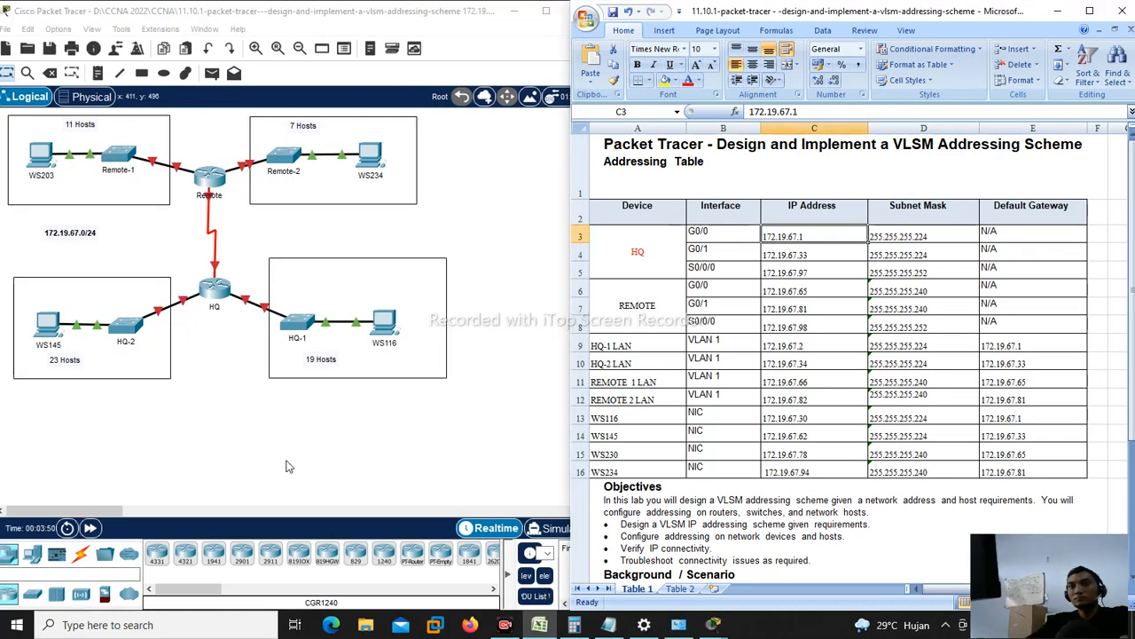
click(664, 258)
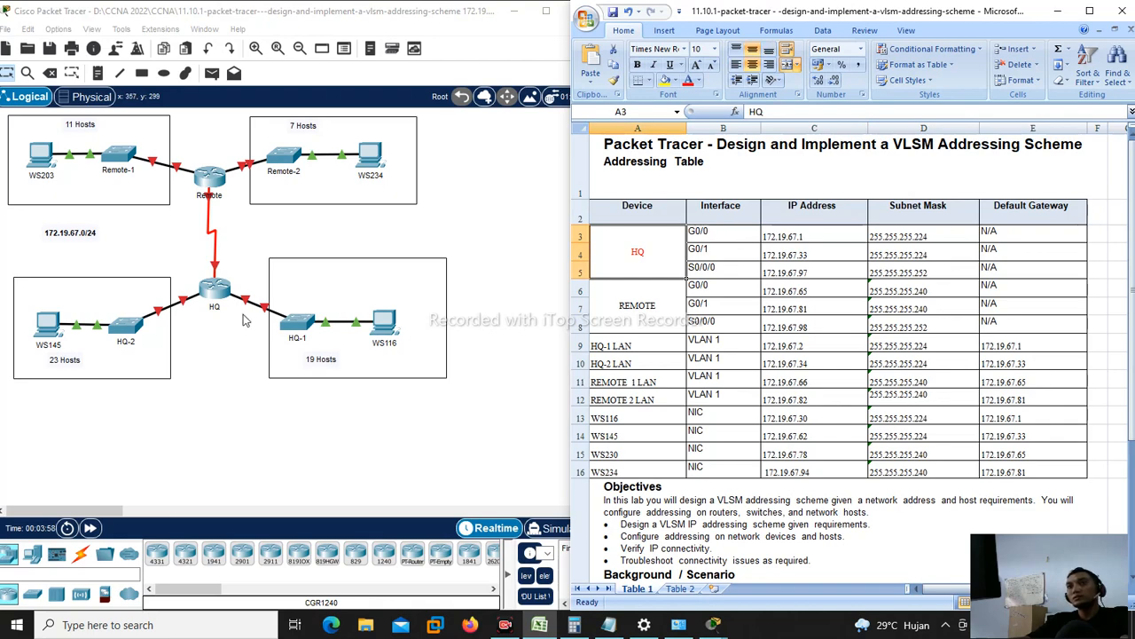
Step: Open the HQ router's command line, place its window beside the addressing table, and start the console session
click(220, 293)
drag(483, 70, 234, 46)
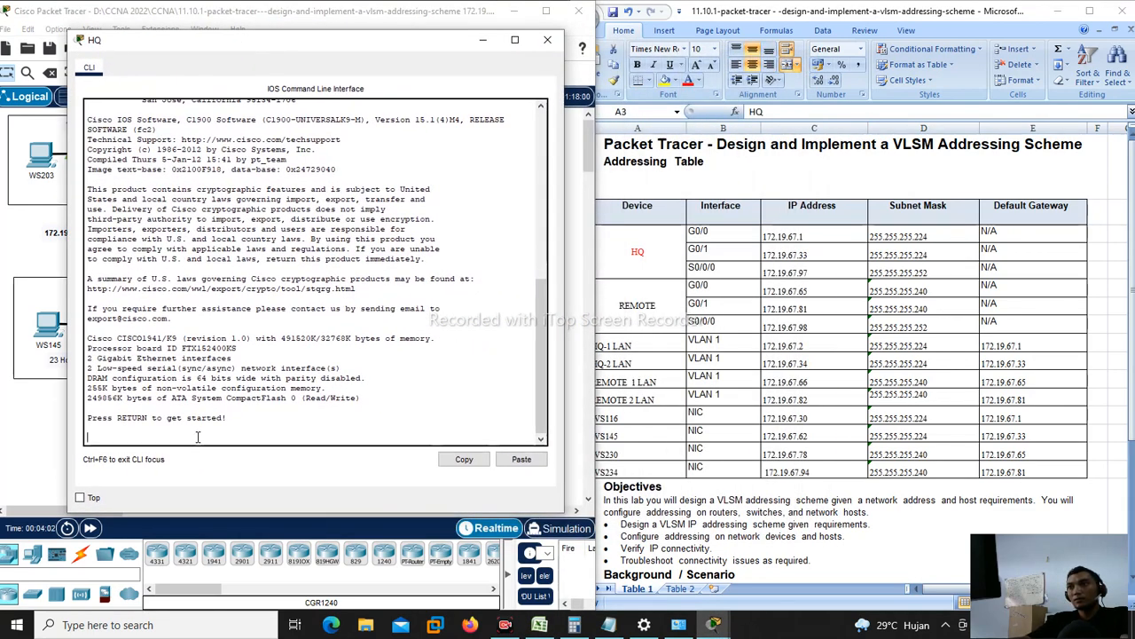
drag(370, 45, 361, 56)
key(Return)
key(Return)
key(Return)
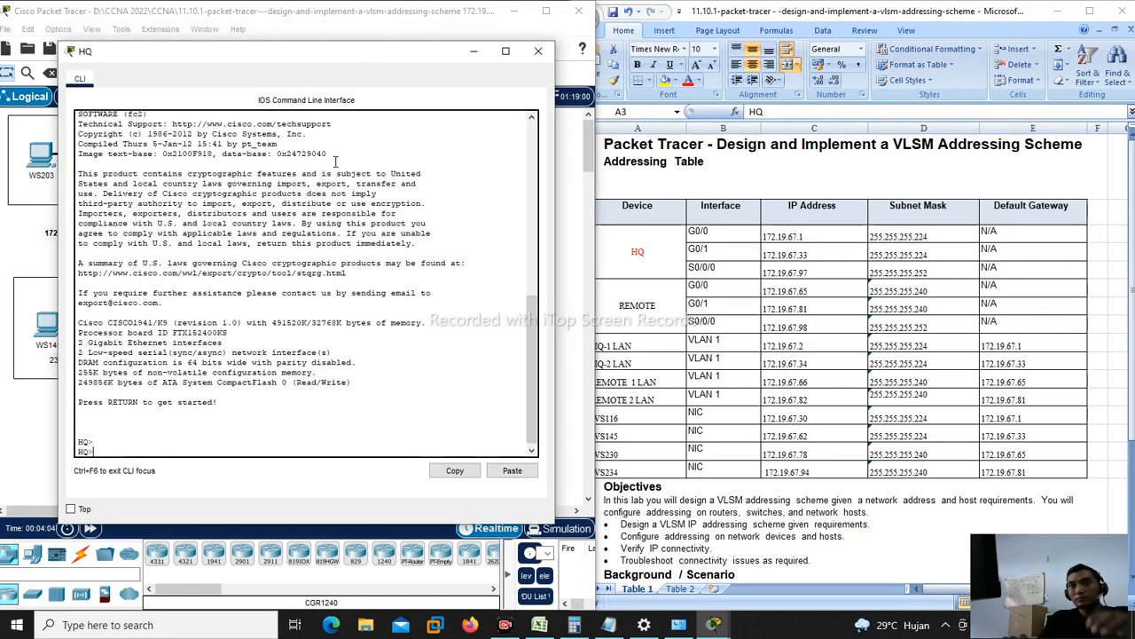
Step: Enter privileged EXEC mode on HQ with enable and go into global configuration mode with configure terminal
text(EN)
key(Tab)
key(Return)
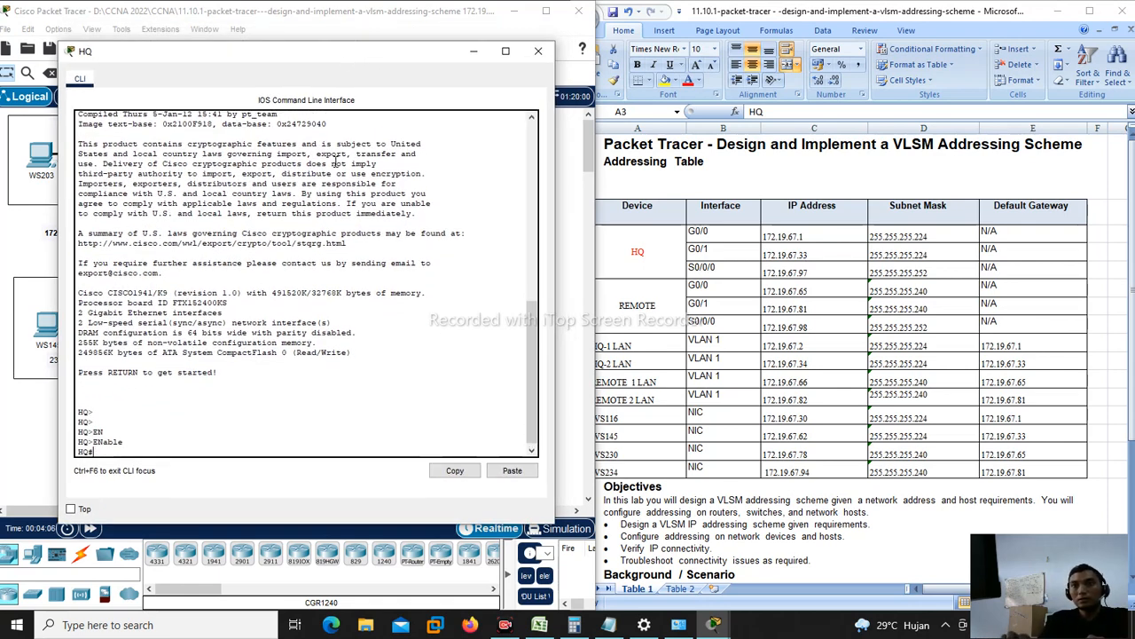
text(conf)
key(Tab)
text(t)
key(Tab)
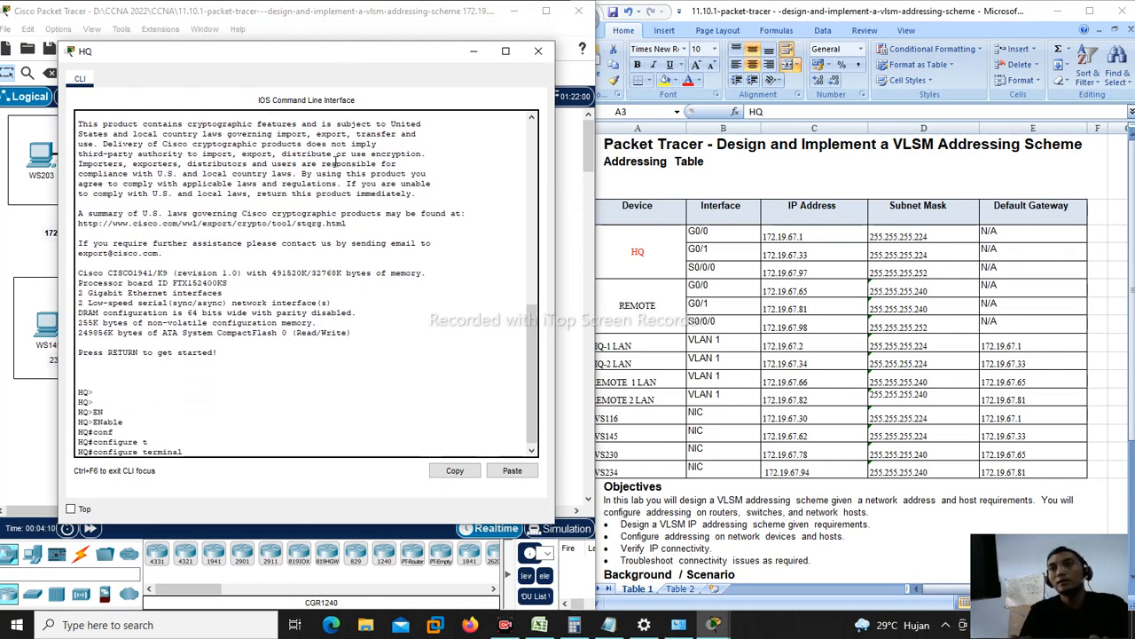
key(Return)
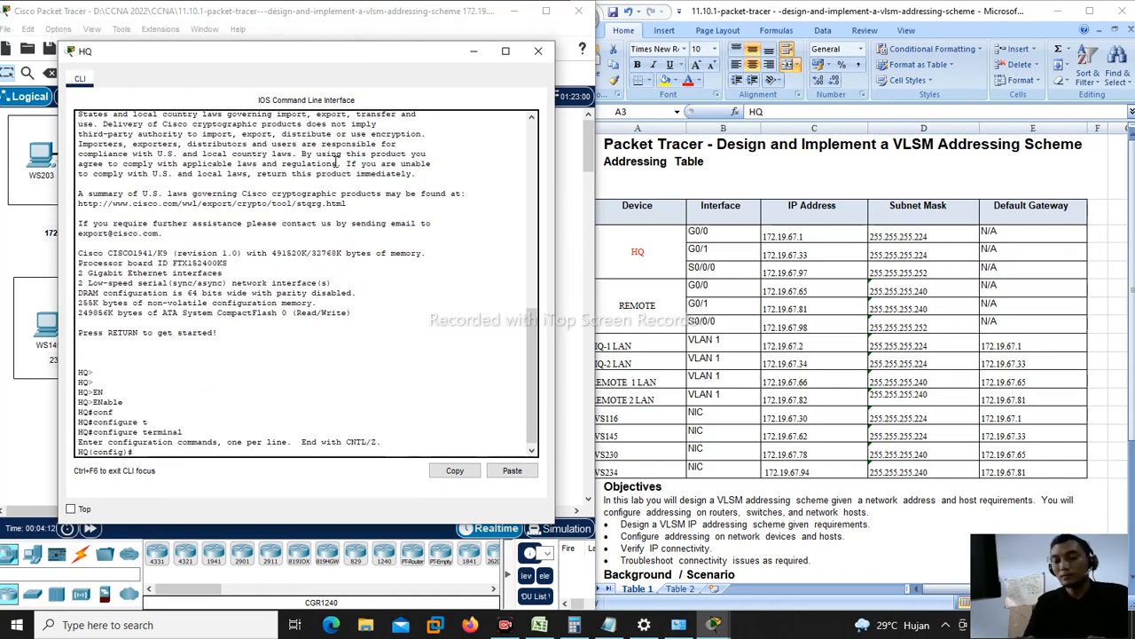
Step: Enter interface configuration mode for gigabitEthernet 0/0 on the HQ router
text(int)
key(Tab)
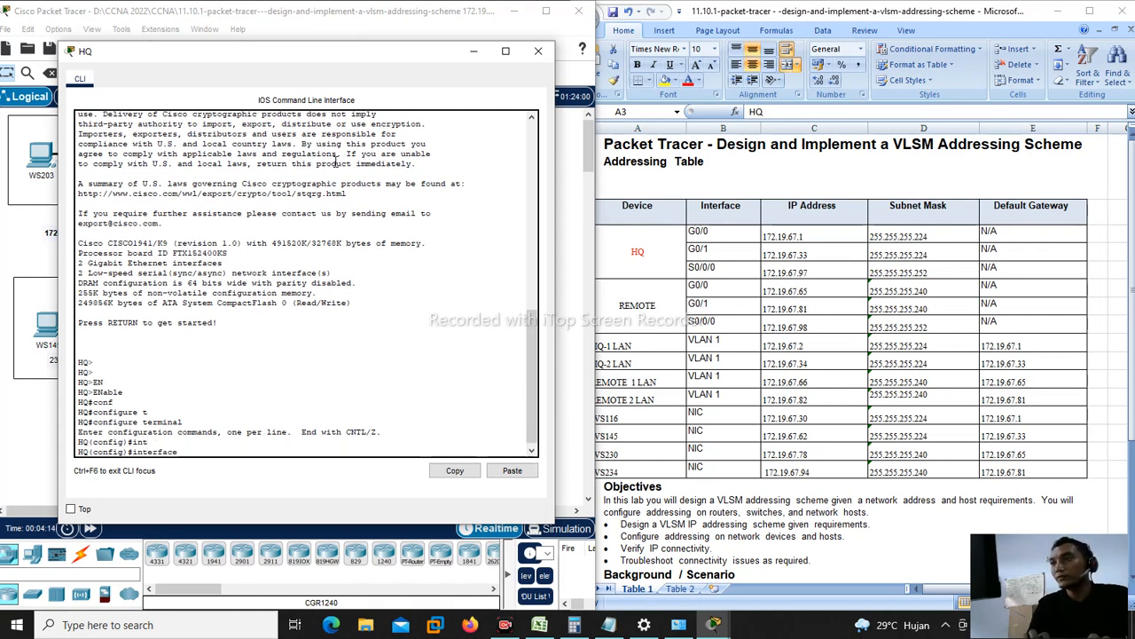
text(g)
key(Tab)
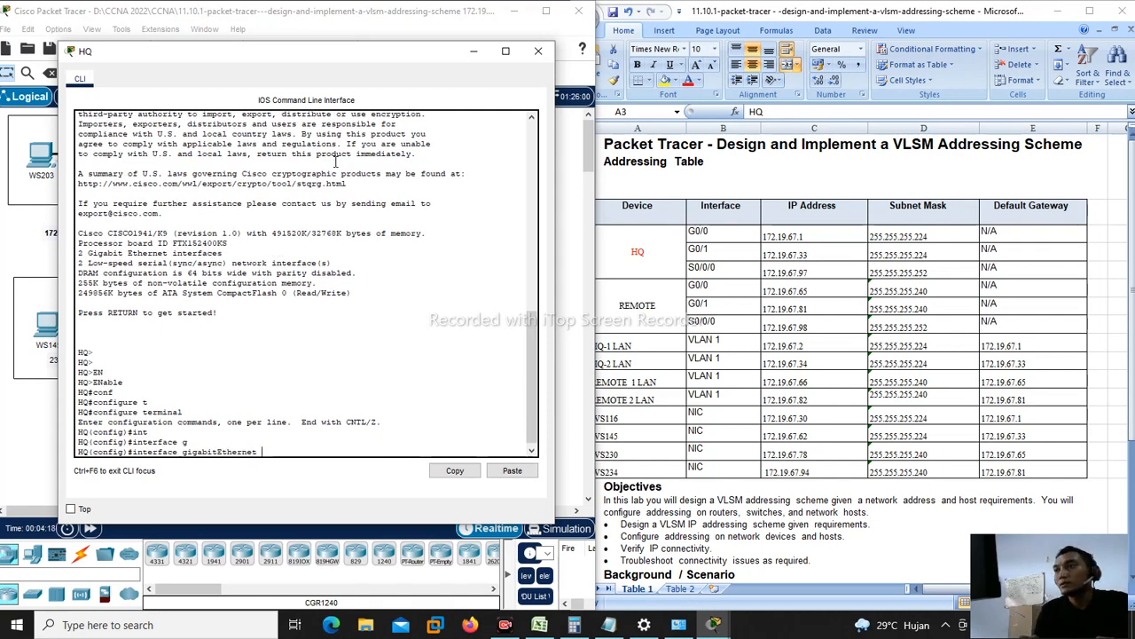
text(0/)
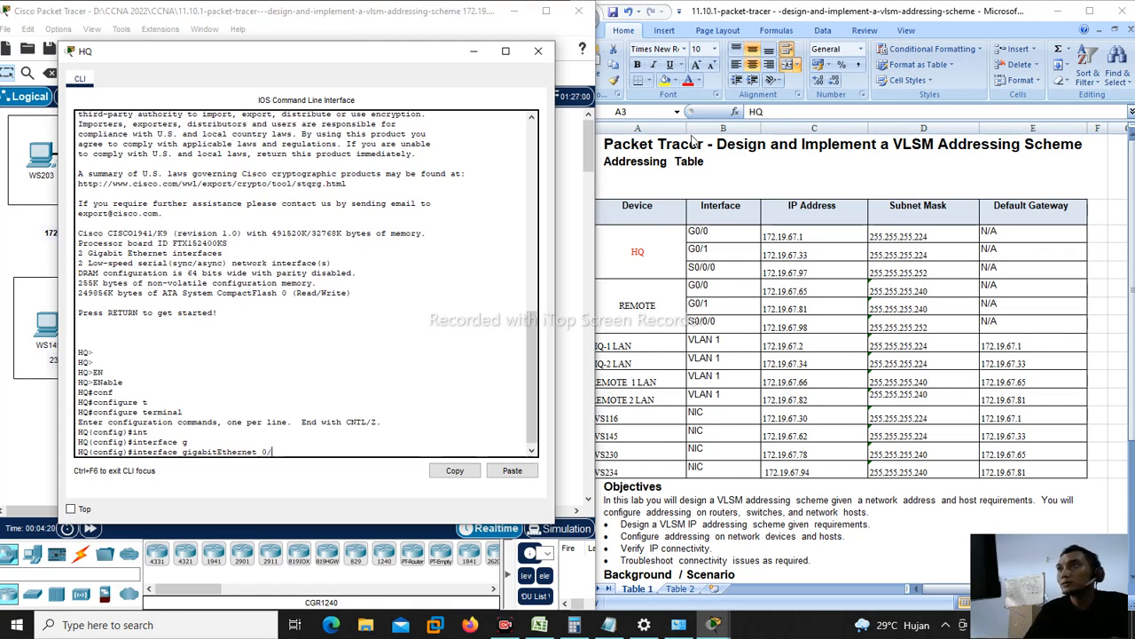
text(0)
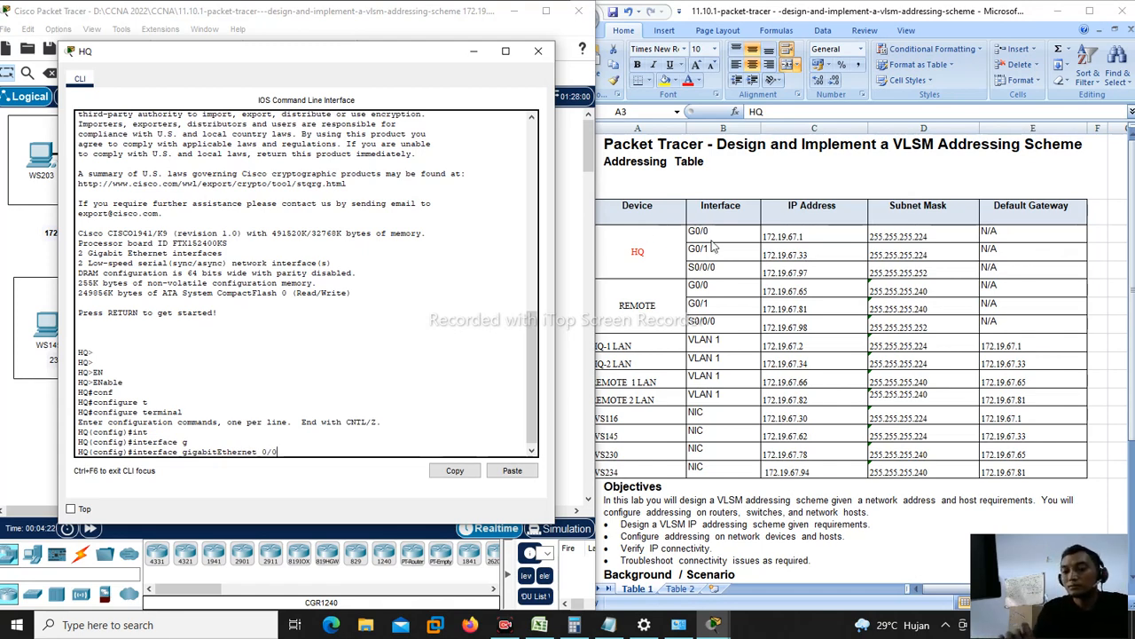
key(Return)
Step: Assign IP address 172.19.67.1 with subnet mask 255.255.255.224 to HQ's gigabitEthernet 0/0 interface
text(ip ad)
key(Tab)
text(19)
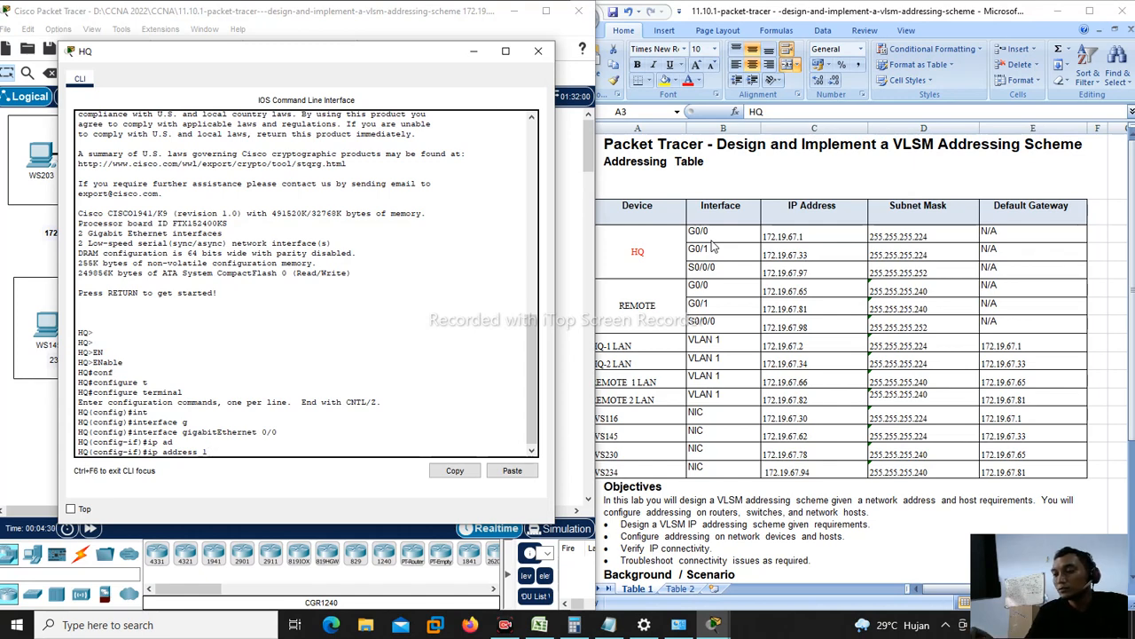
text(2.19)
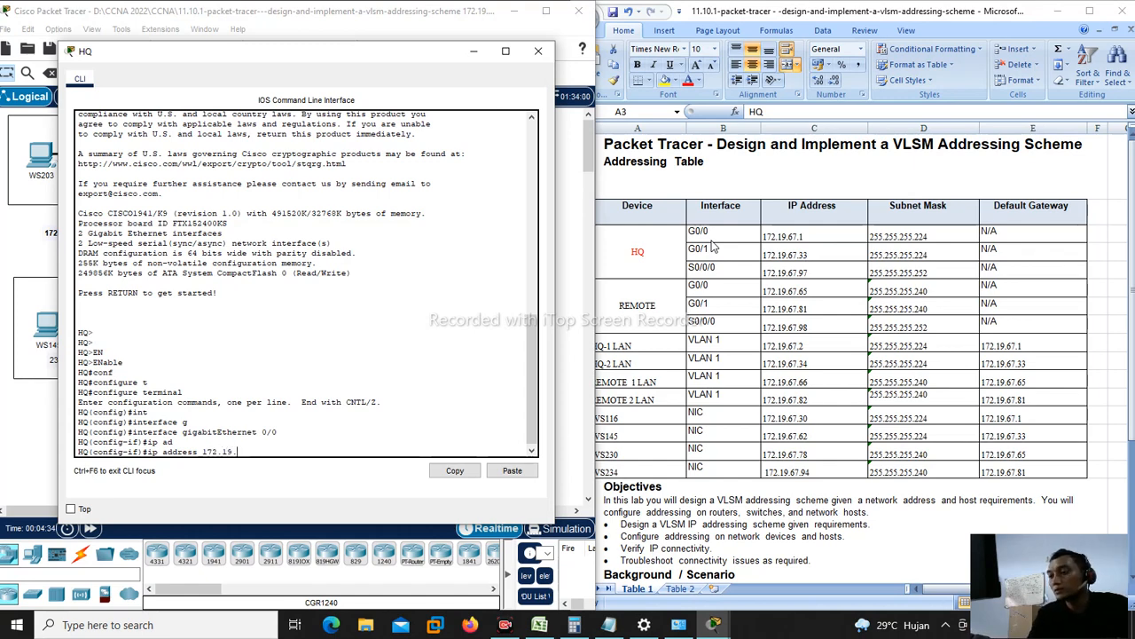
text(.67.1)
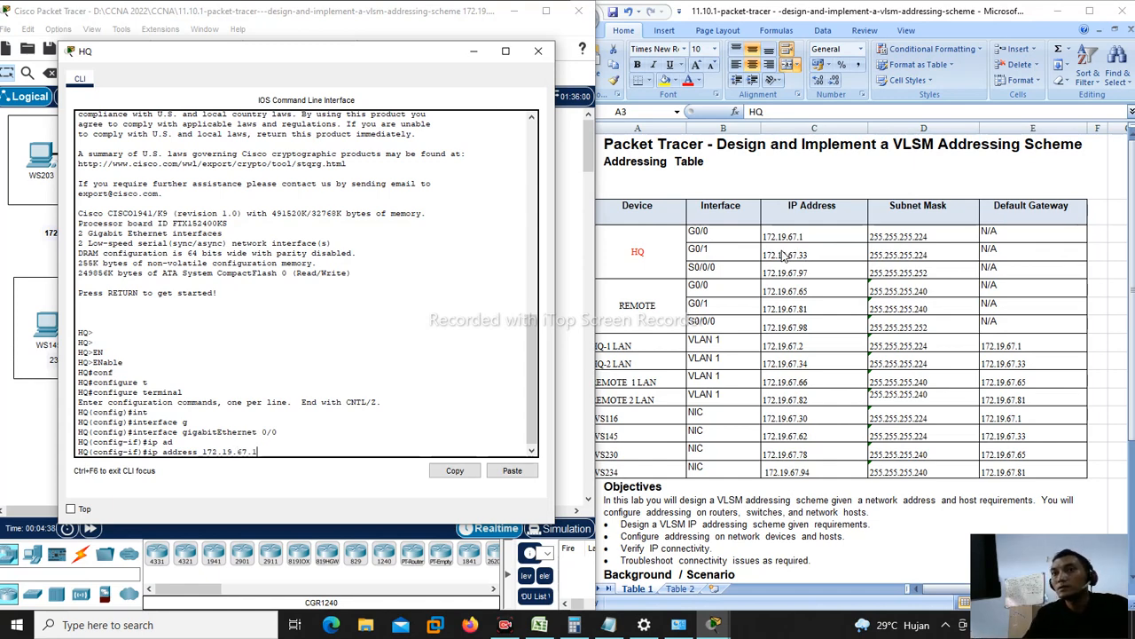
text( 255.)
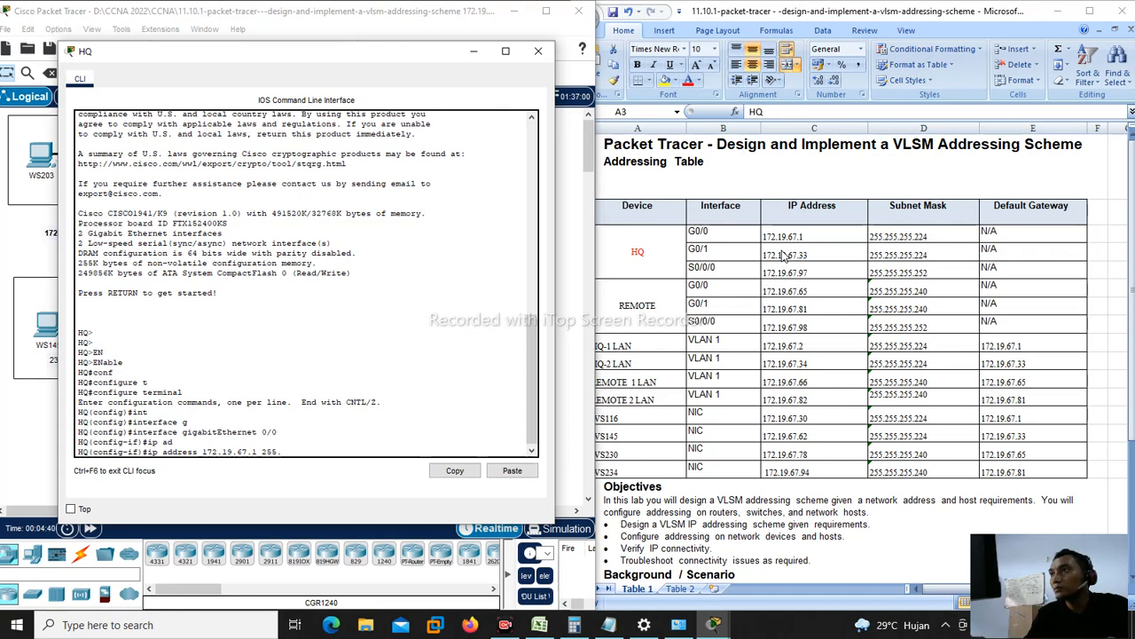
text(255.255.224)
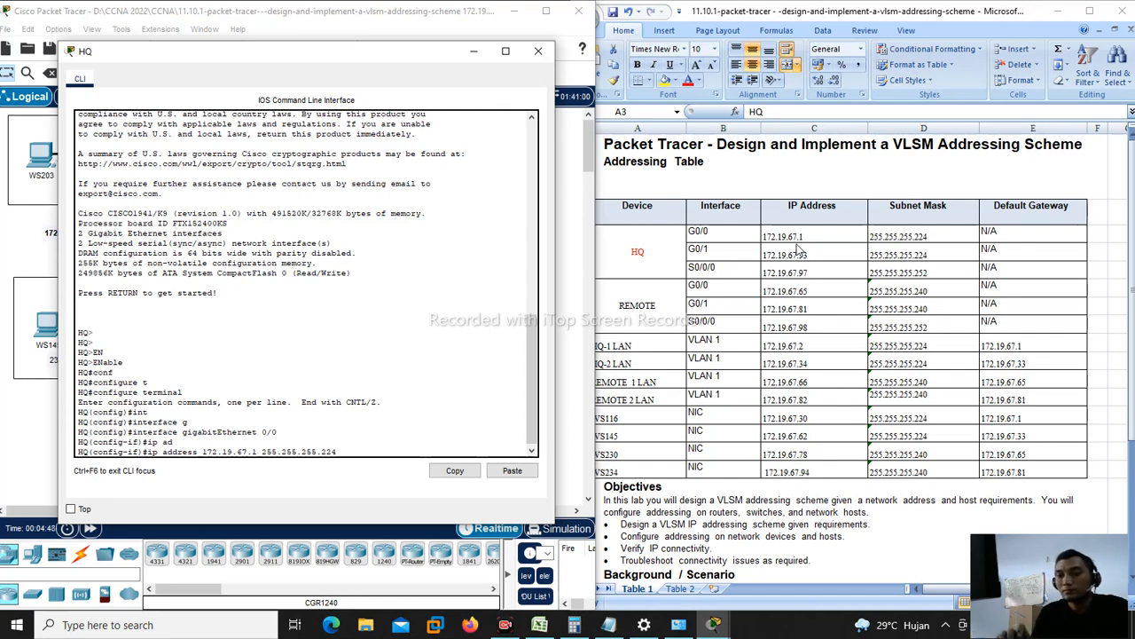
key(Return)
Step: Enable HQ's gigabitEthernet 0/0 interface with no shutdown and exit to global configuration mode
text(no sh)
key(Tab)
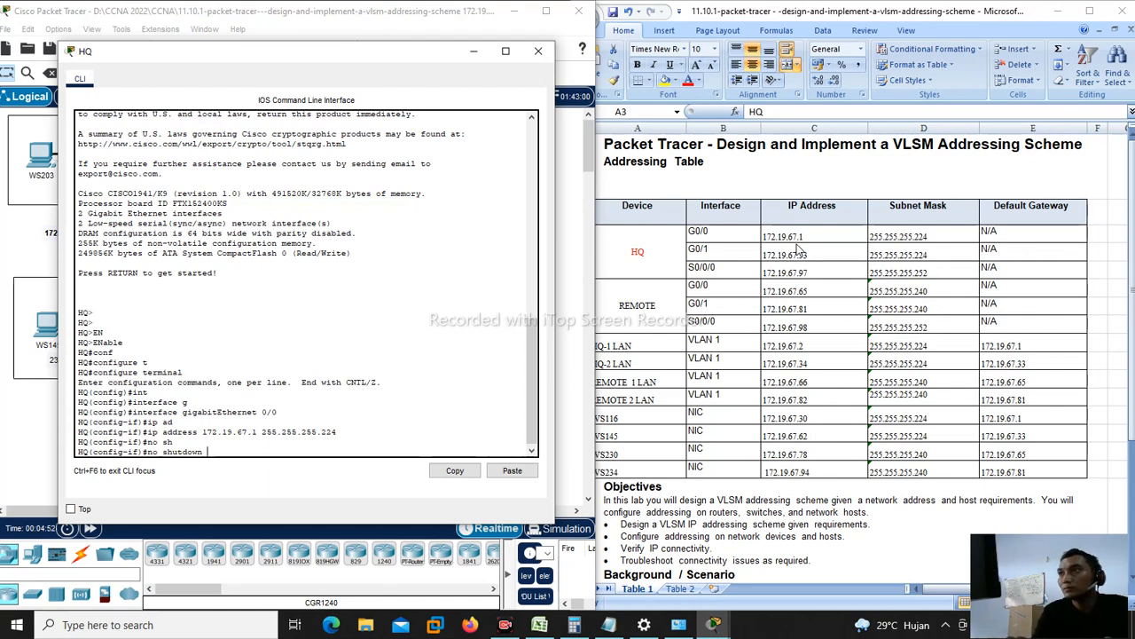
key(Return)
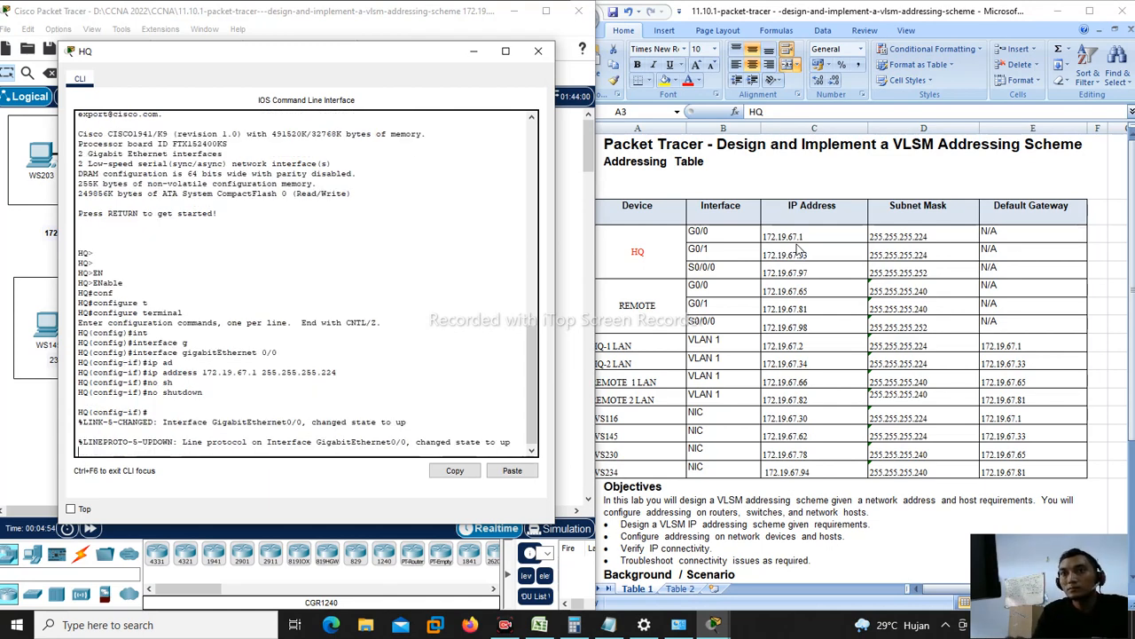
key(Return)
text(exi)
key(Tab)
key(Return)
Step: Begin an interface gigabitEthernet command on HQ without a port number and move the router's window clear of the topology
text(in)
key(Tab)
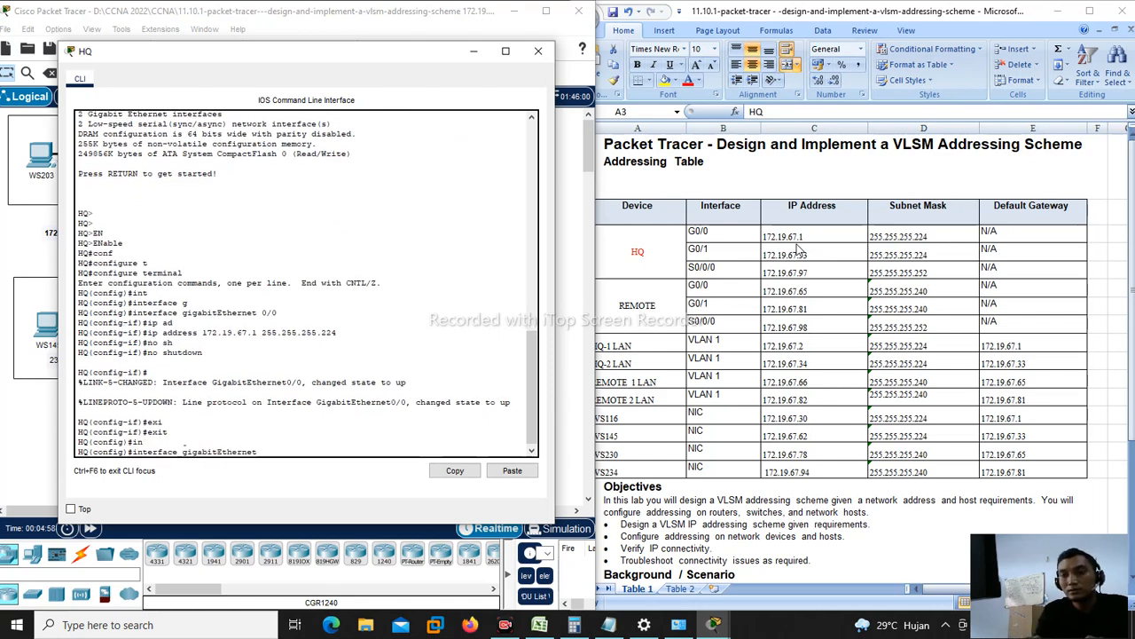
text(g)
key(Tab)
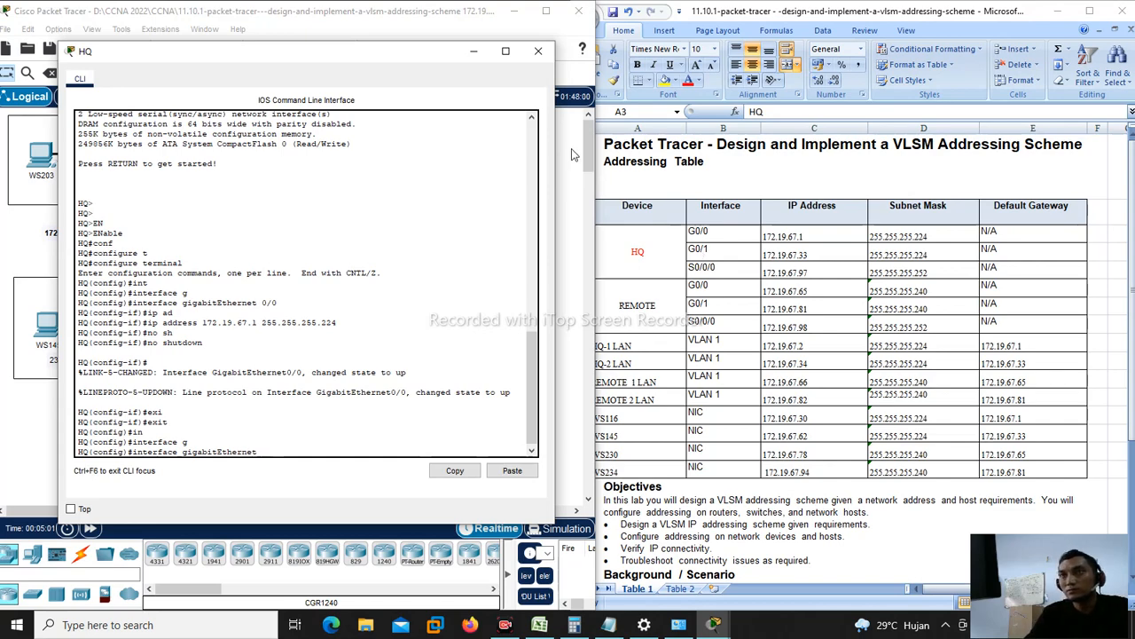
drag(358, 59, 777, 142)
drag(597, 142, 565, 144)
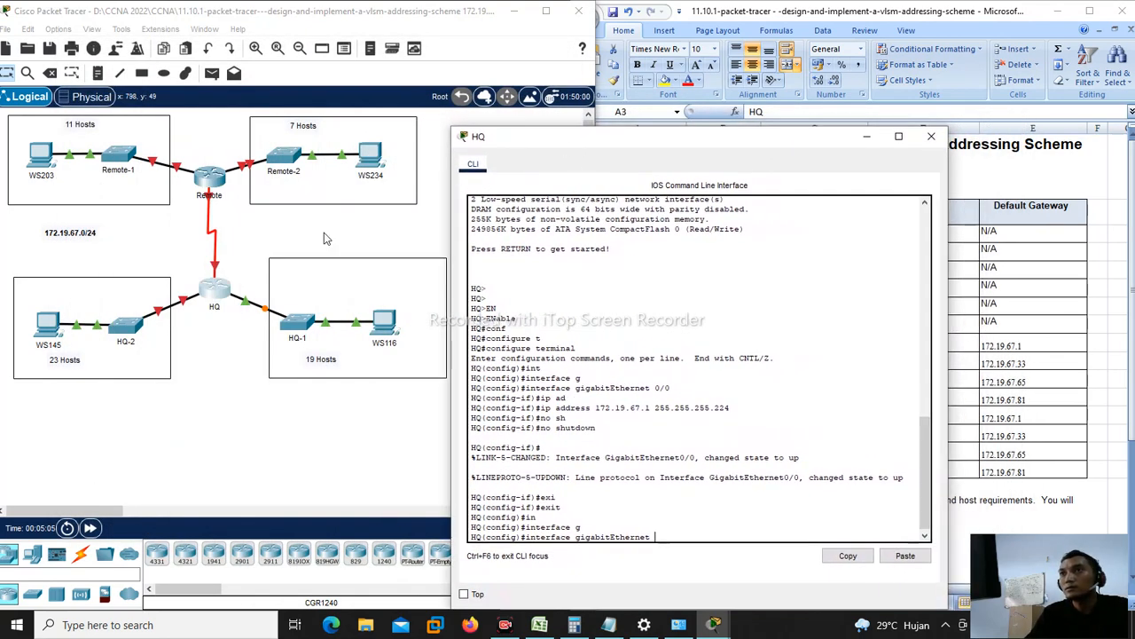
Step: Turn on Always Show Port Labels in Logical Workspace in the Packet Tracer preferences and close them
click(255, 252)
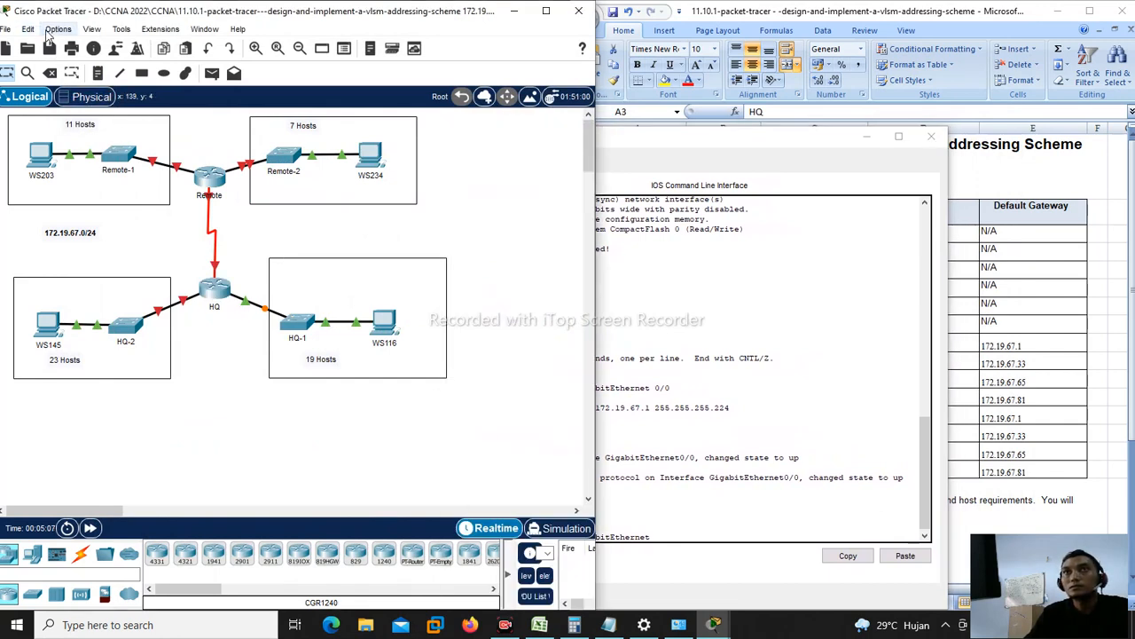
click(55, 29)
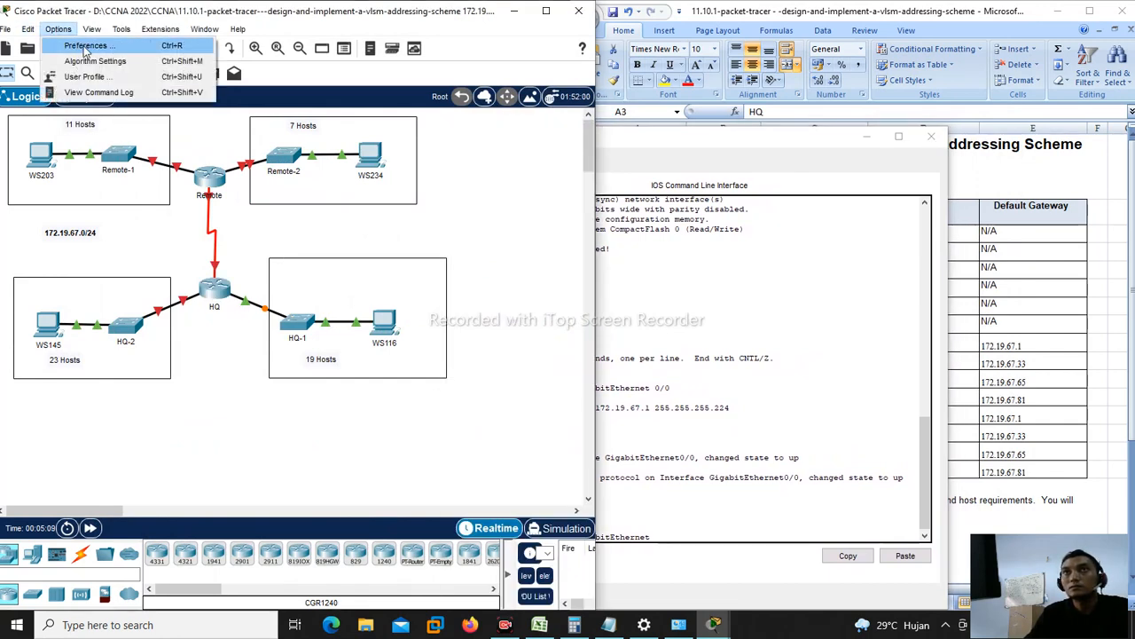
click(86, 47)
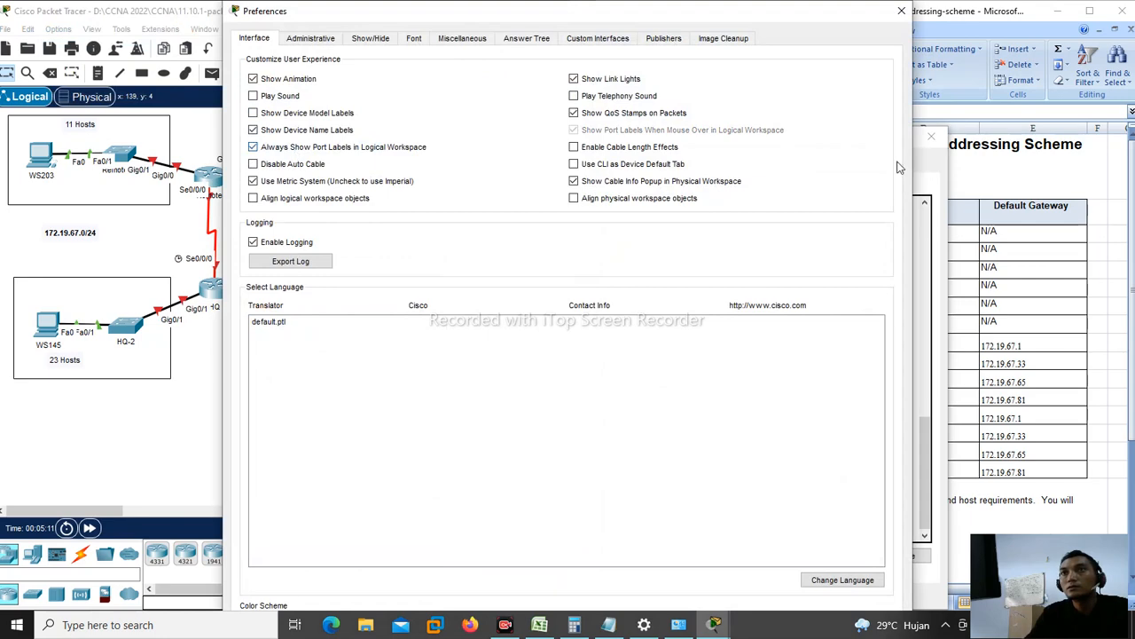
click(901, 11)
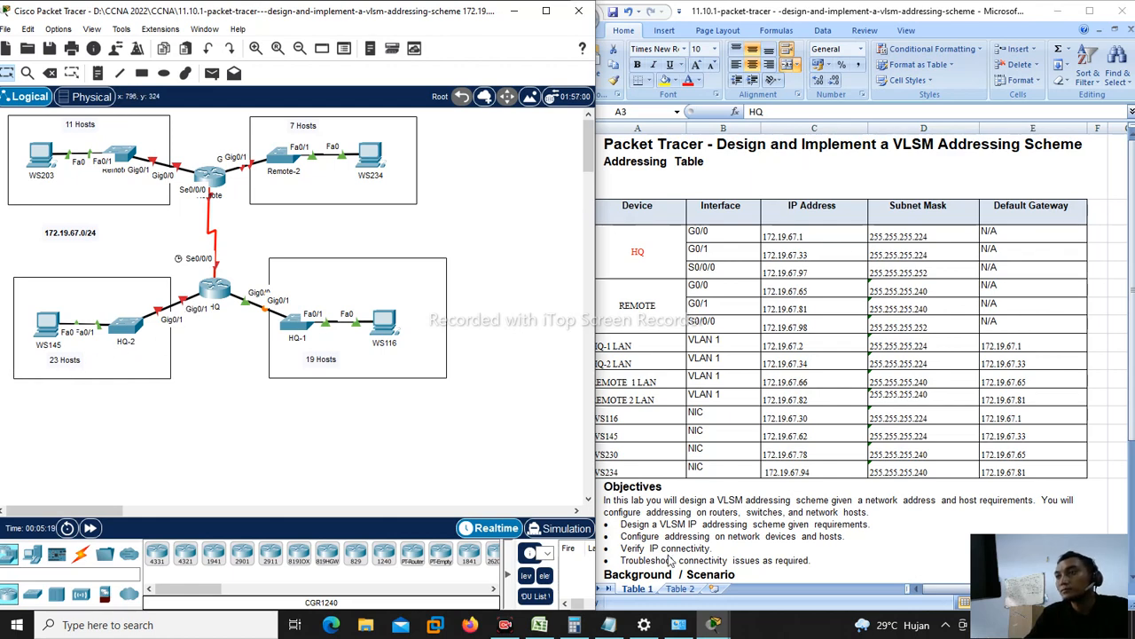
Step: Minimize the PT Activity window, reopen the HQ router's command line, and place it clear of the table's address columns
mouse_move(713, 624)
click(726, 576)
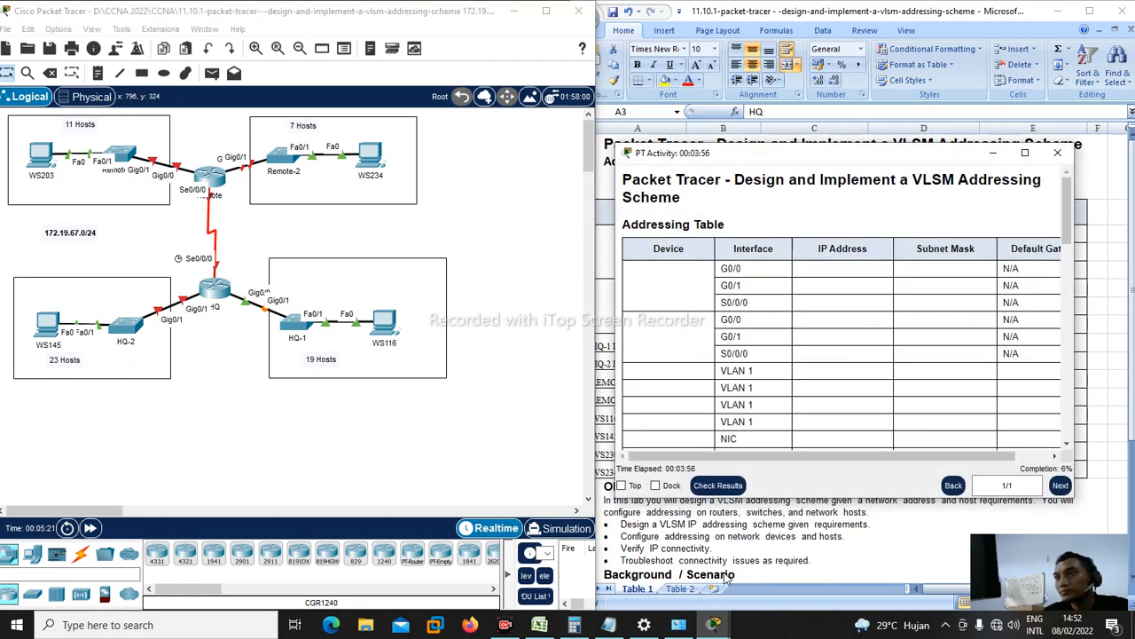
click(992, 152)
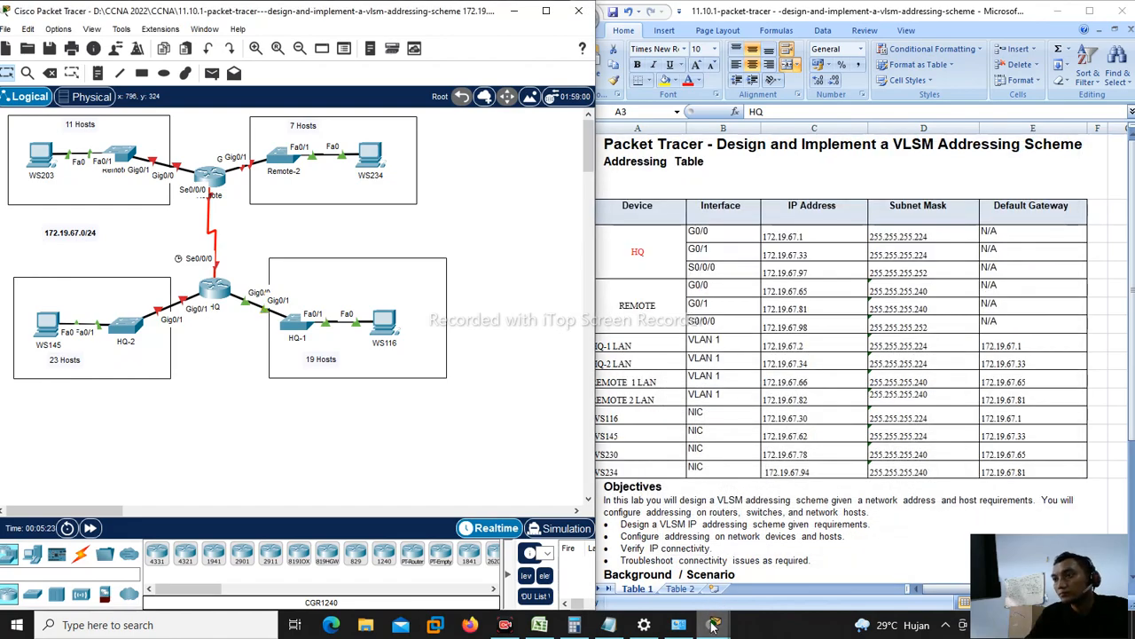
click(713, 625)
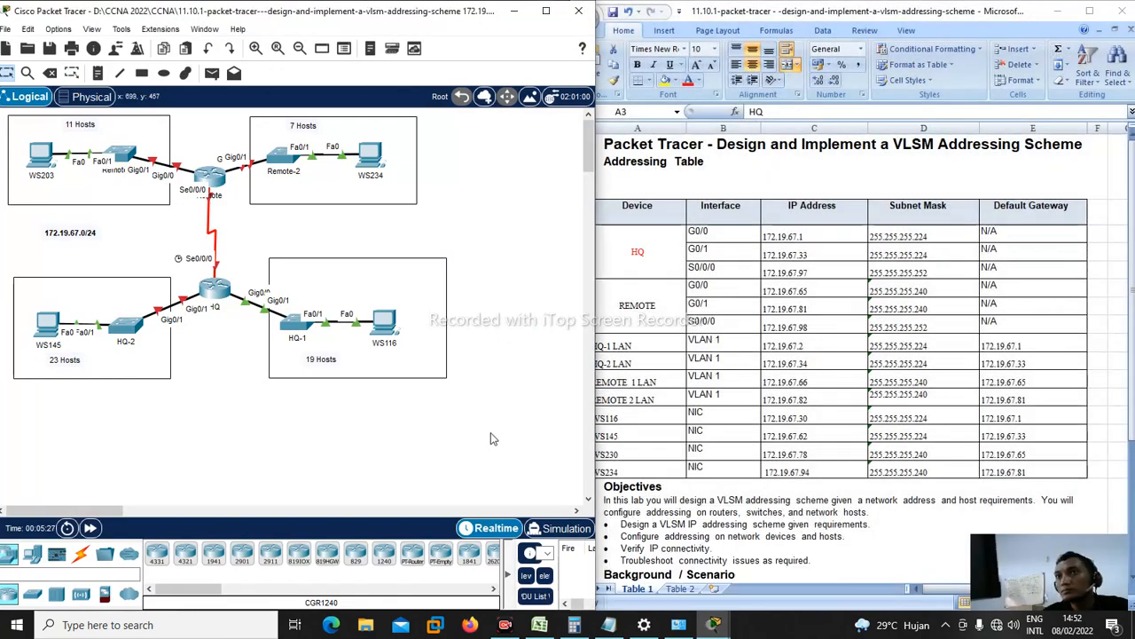
click(215, 290)
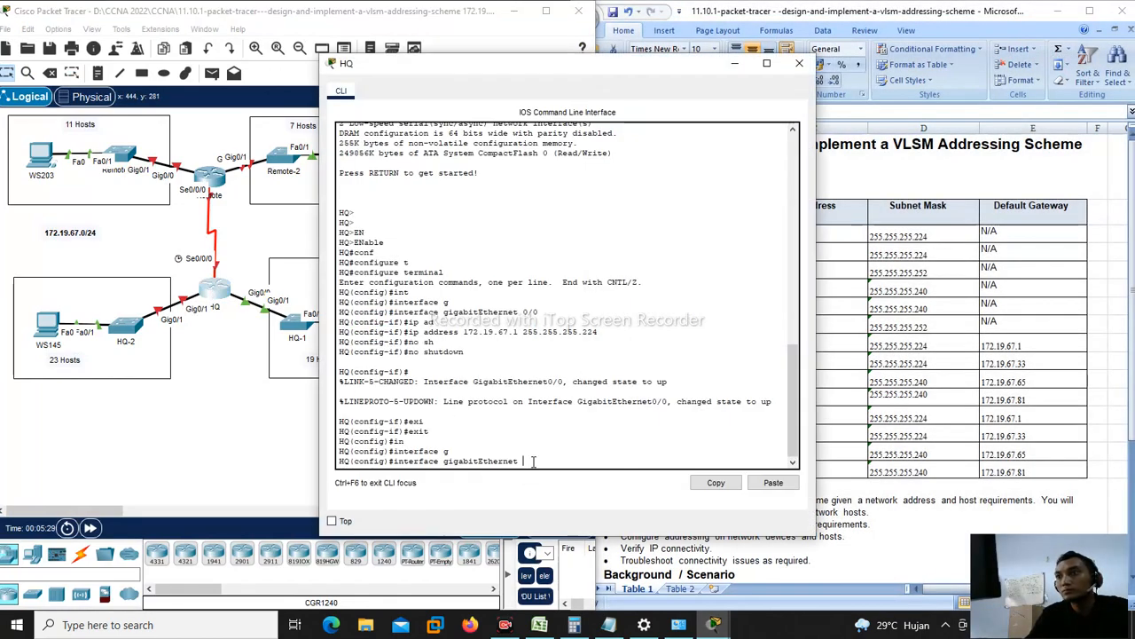
drag(561, 74, 424, 68)
Step: Select HQ's gigabitEthernet 0/1 interface and assign it IP address 172.19.67.33 with subnet mask 255.255.255.224
text(0/1)
key(Return)
text(ip ad)
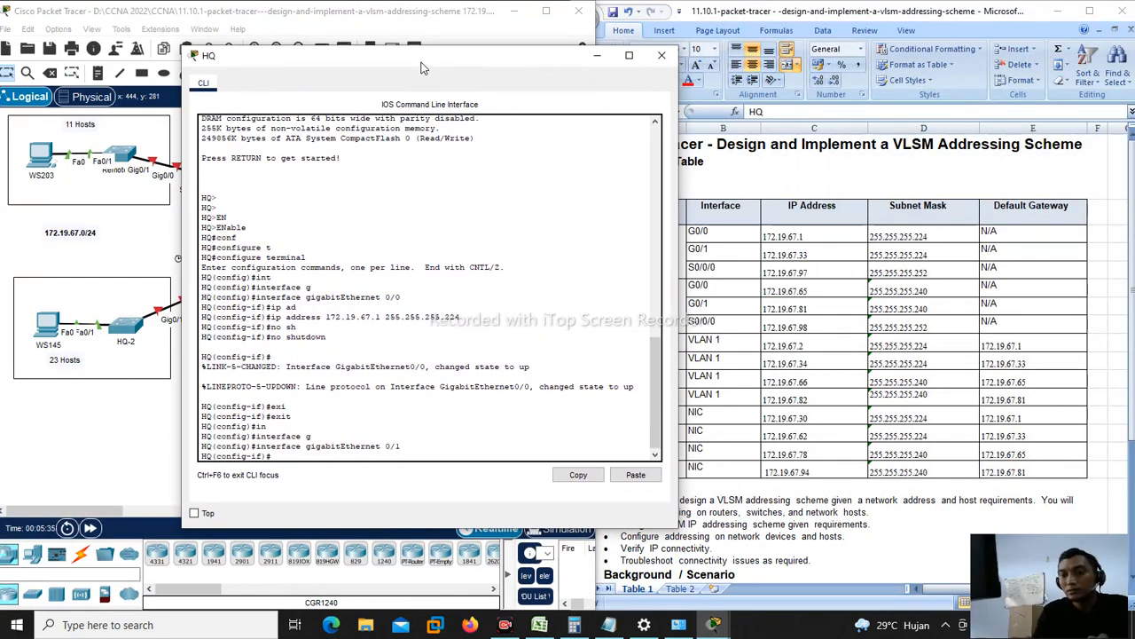
key(Tab)
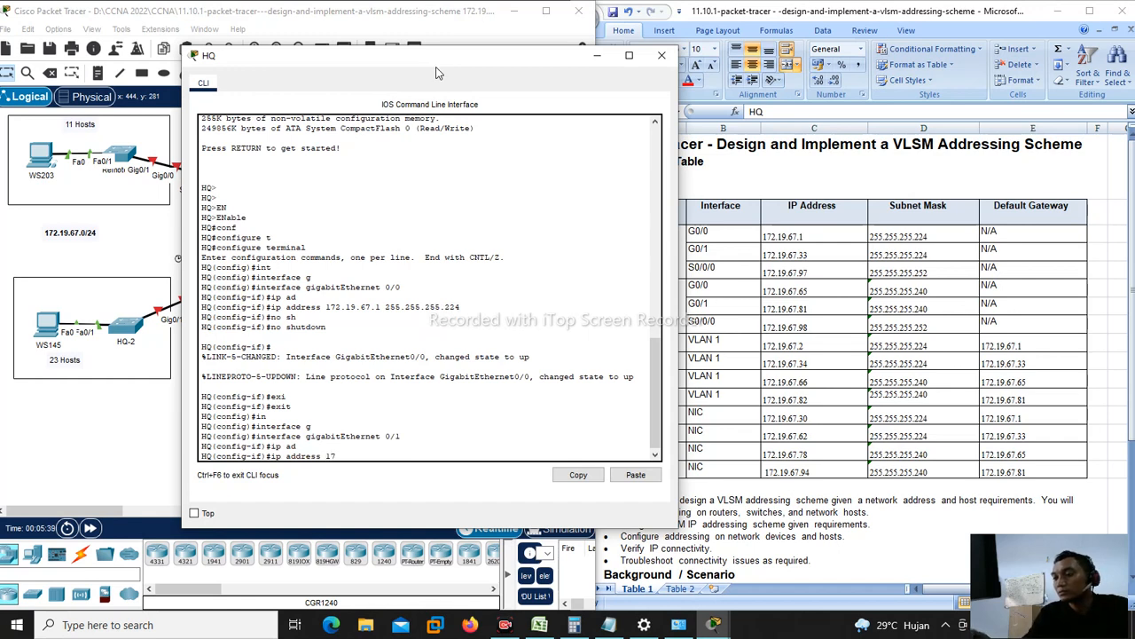
text(172.)
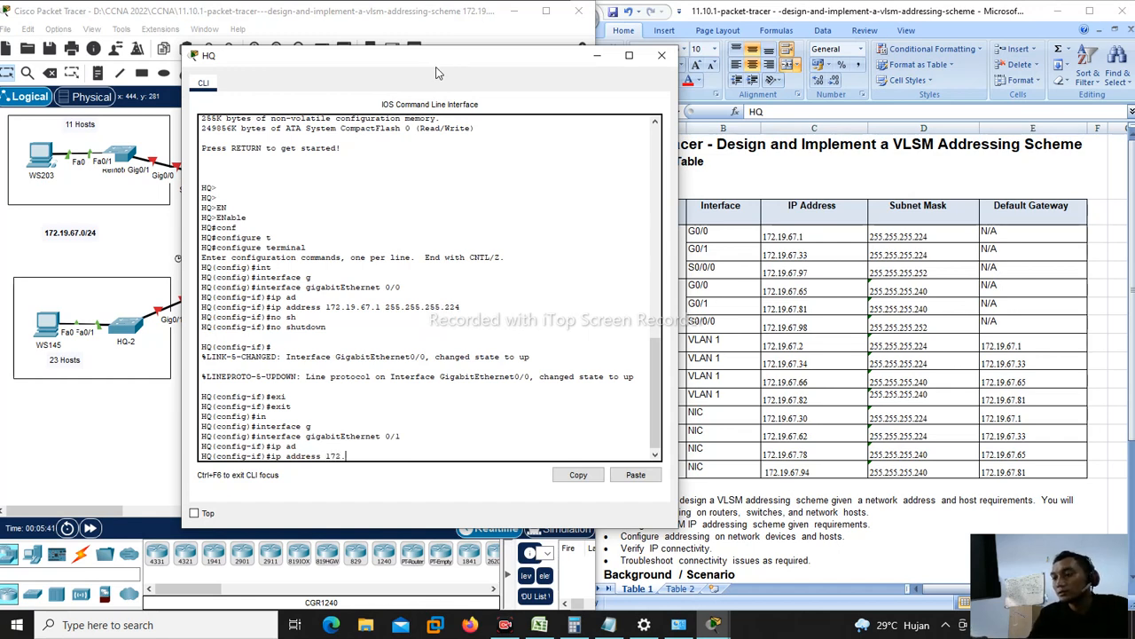
text(19.67.33 255.255.255.2)
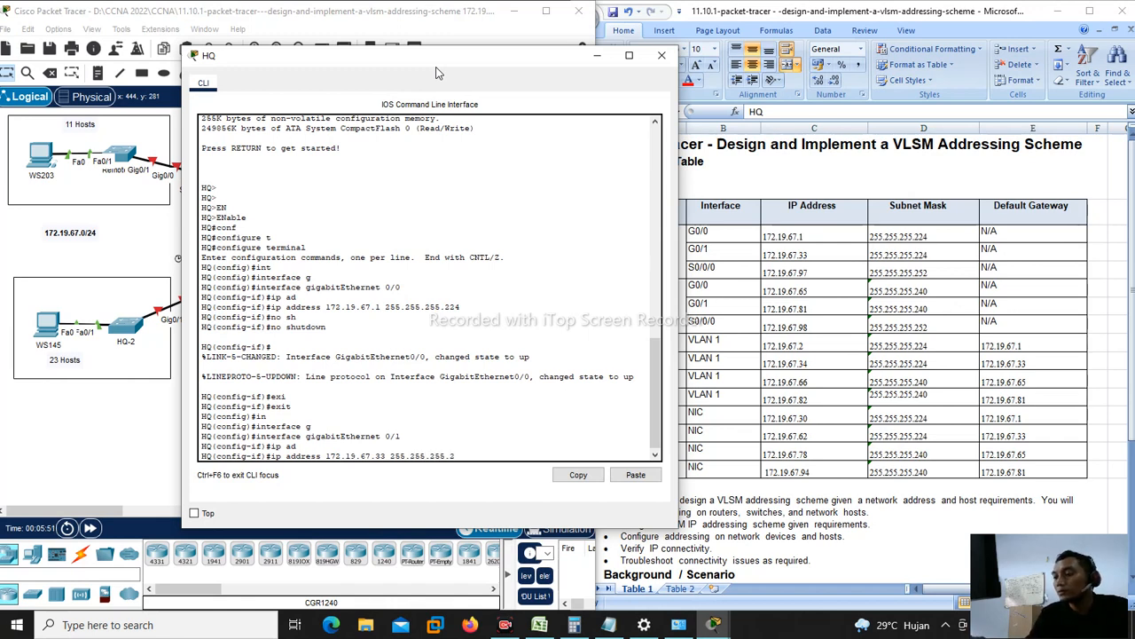
text(24)
key(Return)
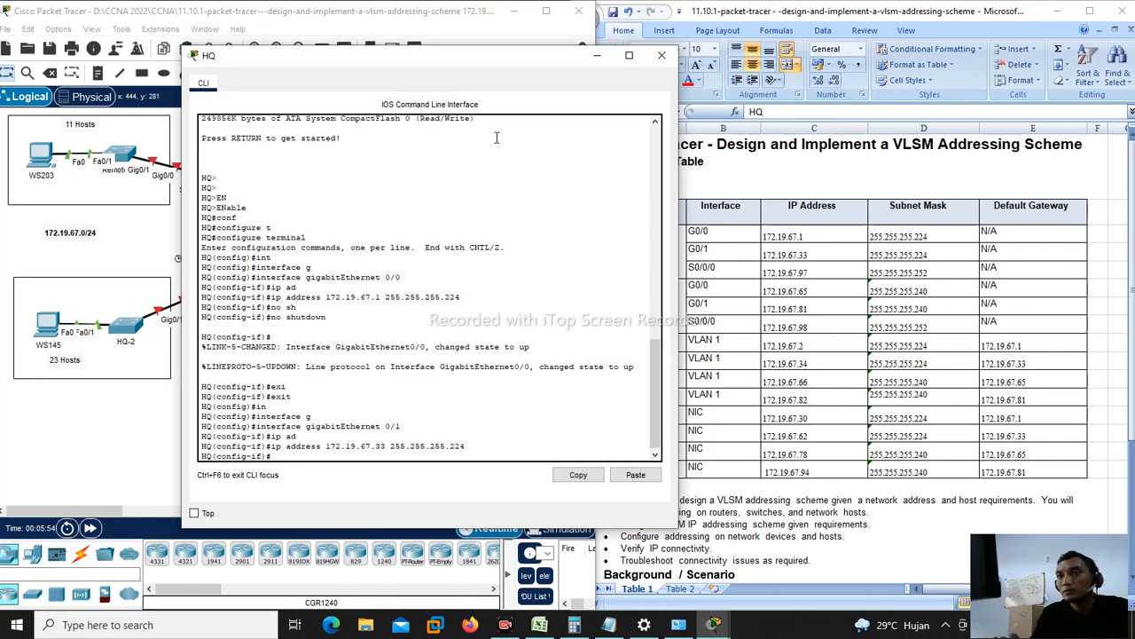
Step: Enable HQ's gigabitEthernet 0/1 interface with no shutdown and return to global configuration mode
text(no sh)
key(Tab)
key(Return)
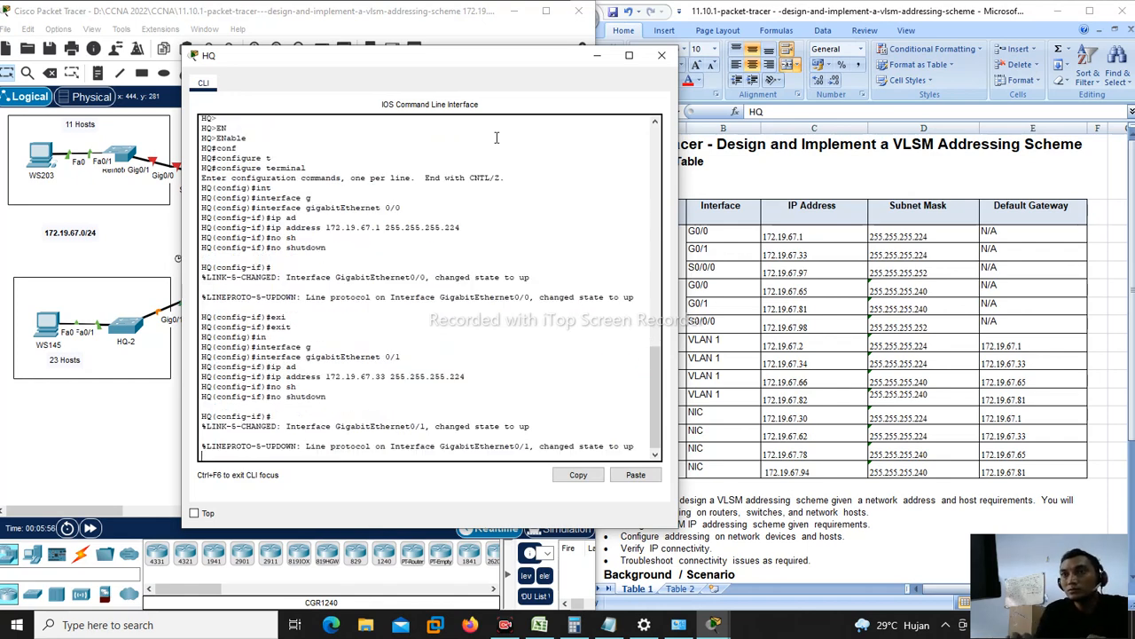
text(exit)
key(Tab)
key(Return)
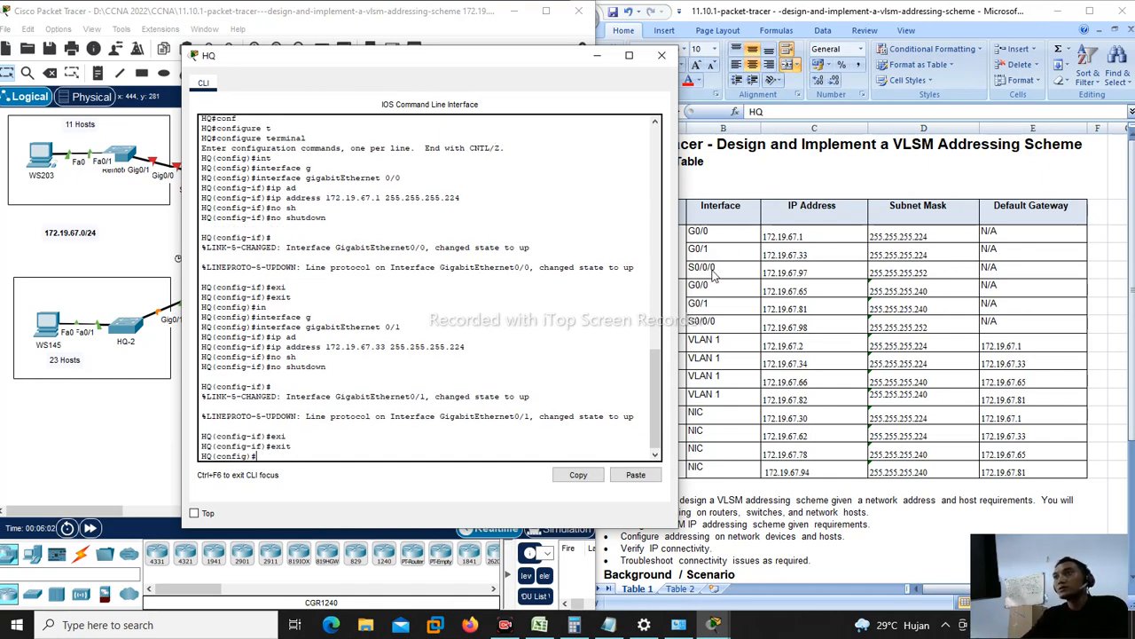
Step: Uncover the topology's port labels by moving HQ's window, put it back, and enter configuration of HQ's serial 0/0/0 interface
drag(489, 67, 701, 146)
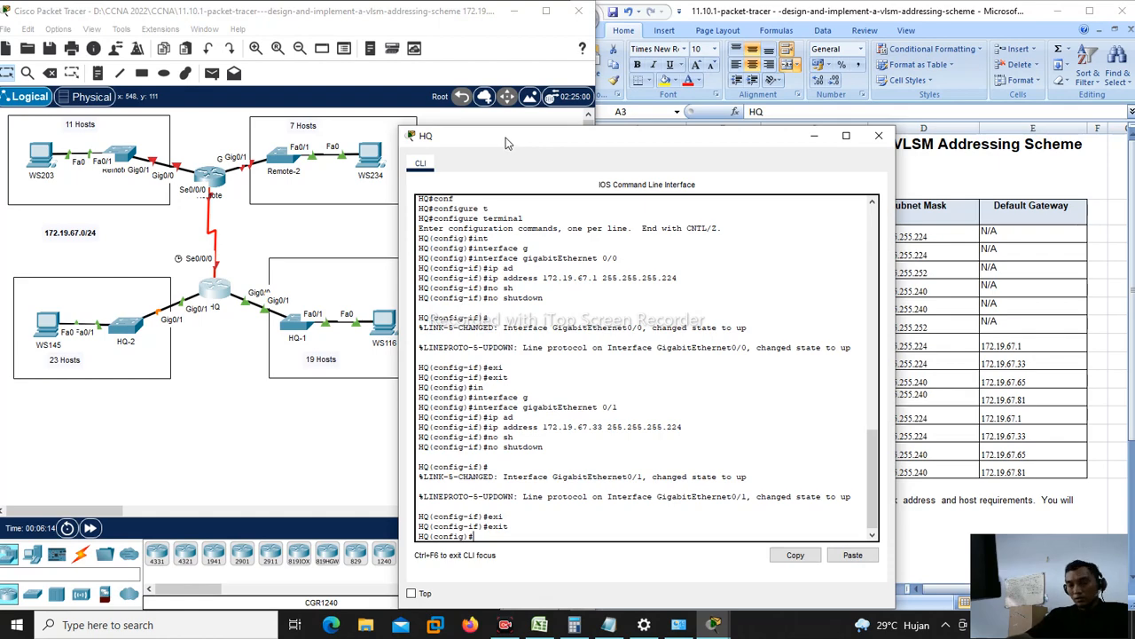
drag(508, 142, 286, 90)
text(t)
key(Tab)
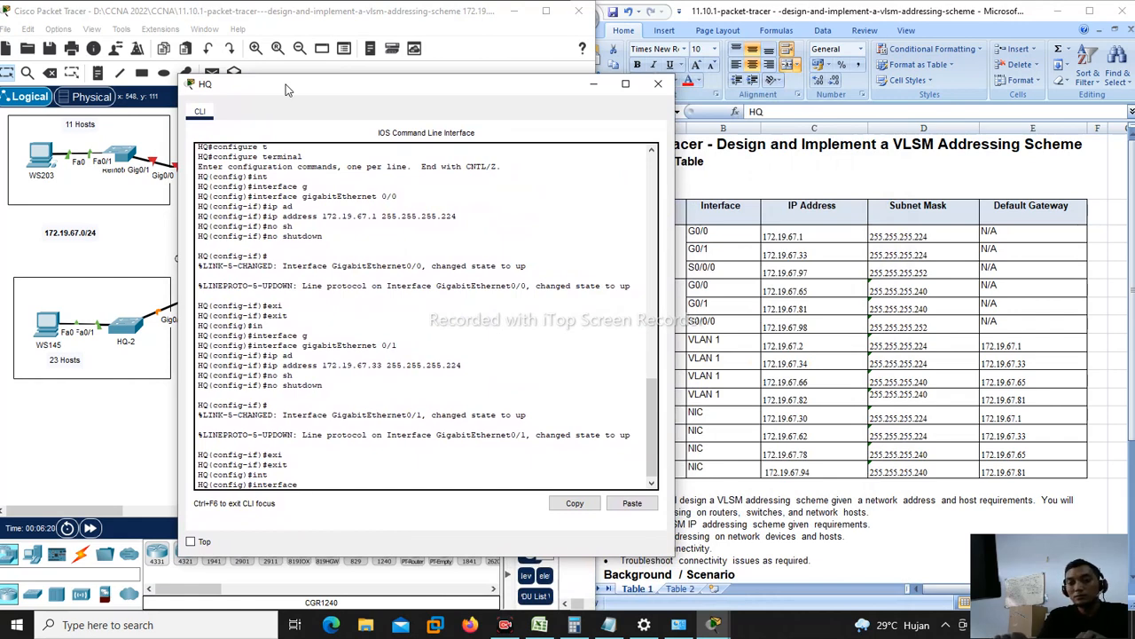
text(se)
key(Tab)
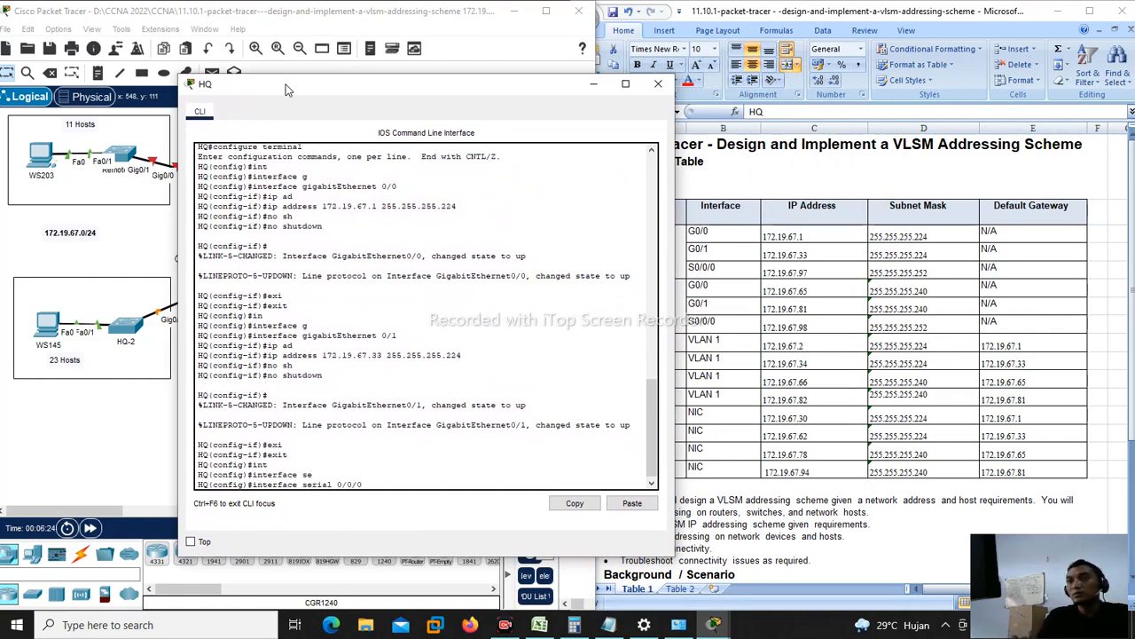
text(0/0/0)
key(Return)
Step: Begin the ip address command for HQ's serial 0/0/0 interface with the first octet 172
text(ip ad)
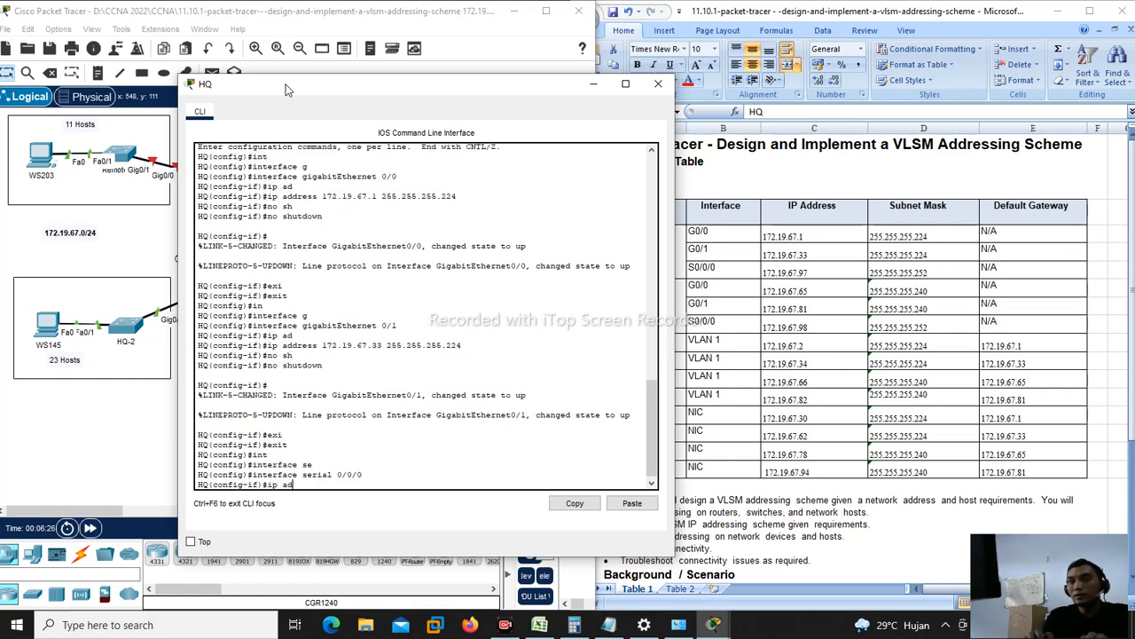
key(Tab)
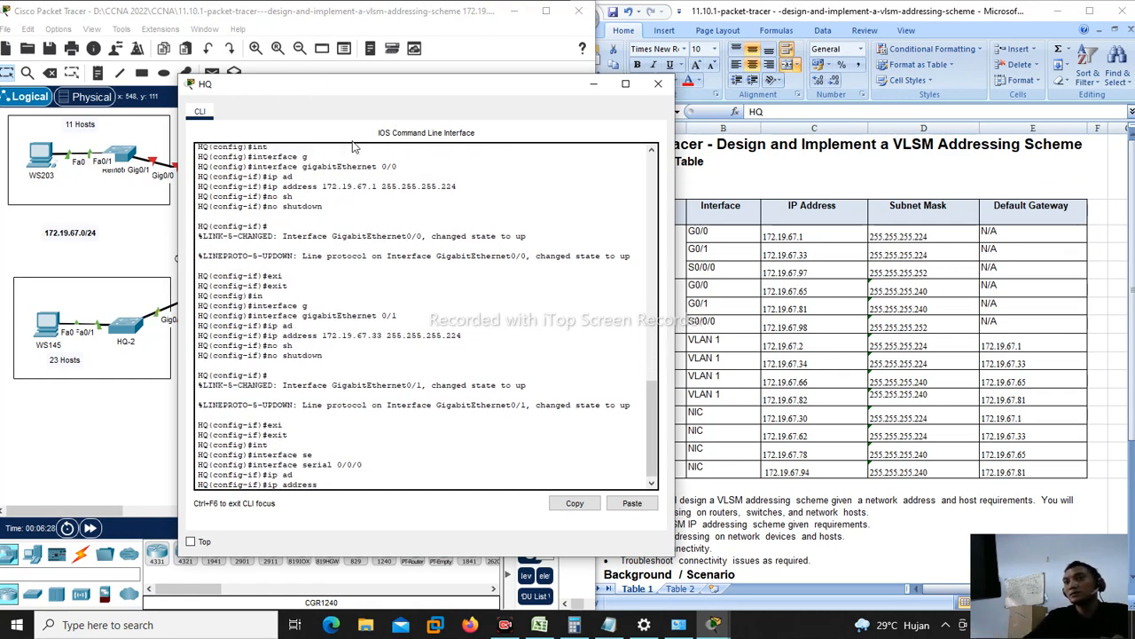
text(172.)
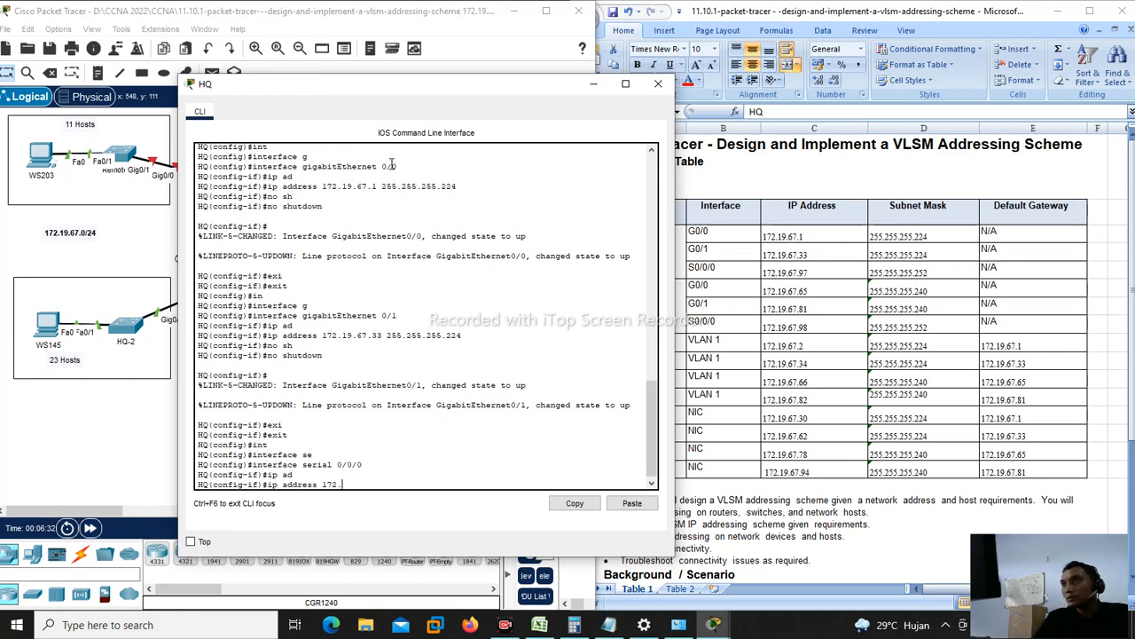
Step: Assign IP address 172.19.67.97 with subnet mask 255.255.255.252 to the HQ router's serial 0/0/0 interface
text(19.67.)
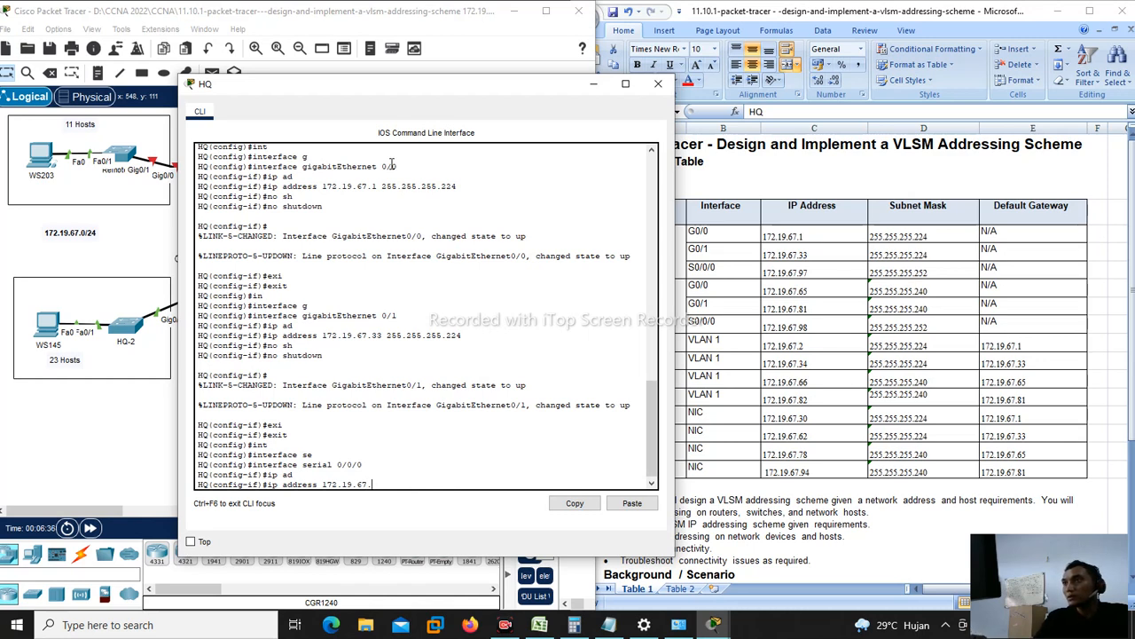
text(97)
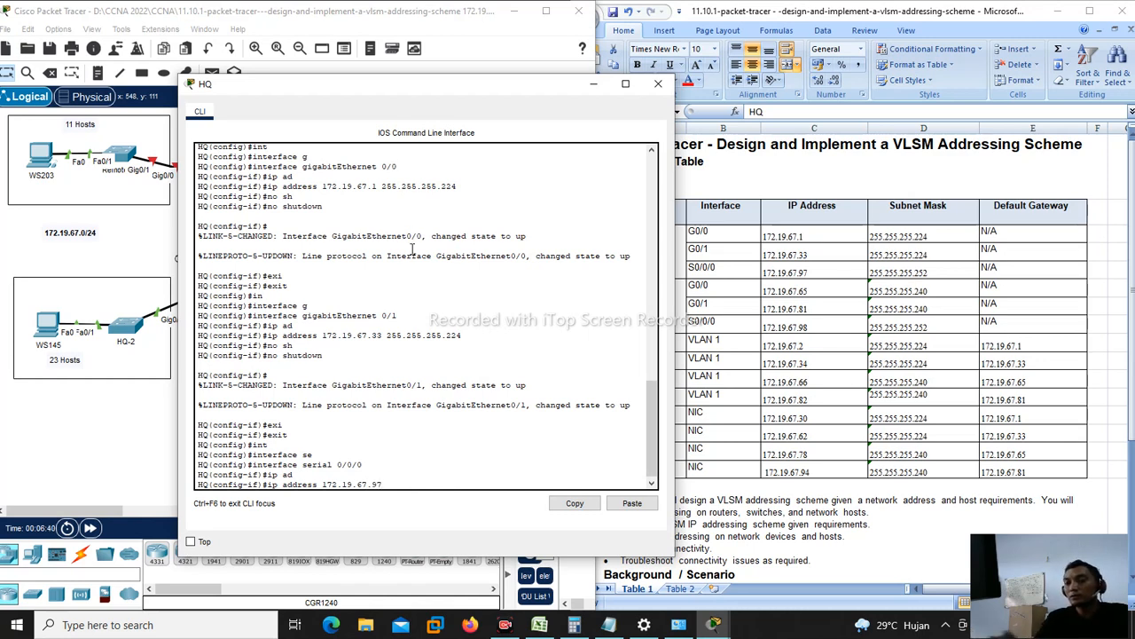
text( 255.255.255)
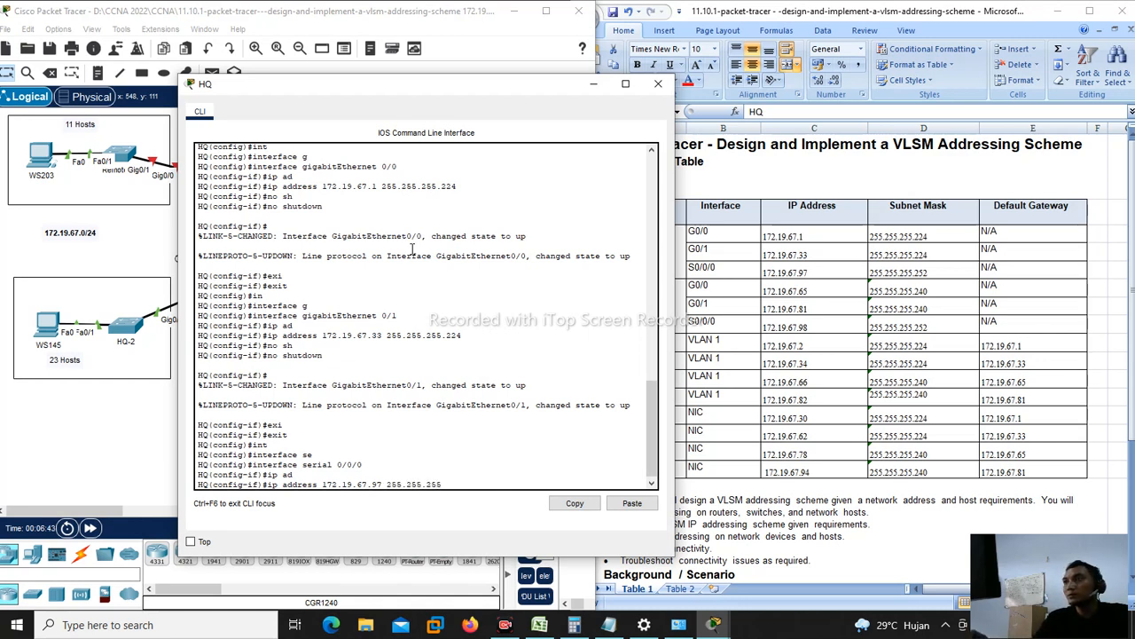
text(.252)
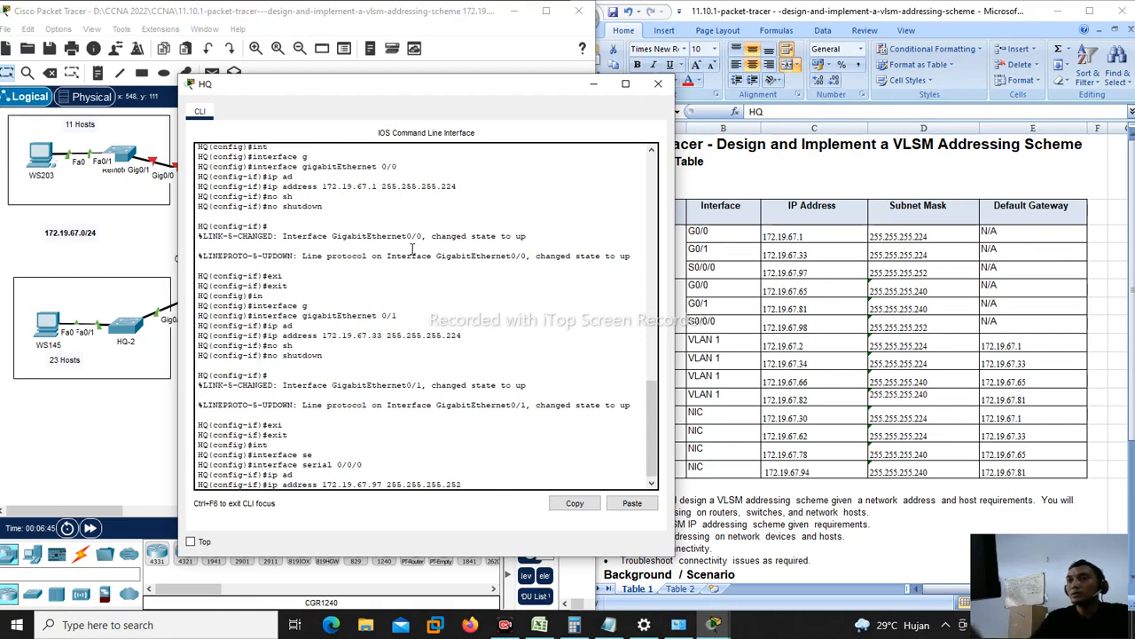
drag(333, 92, 469, 112)
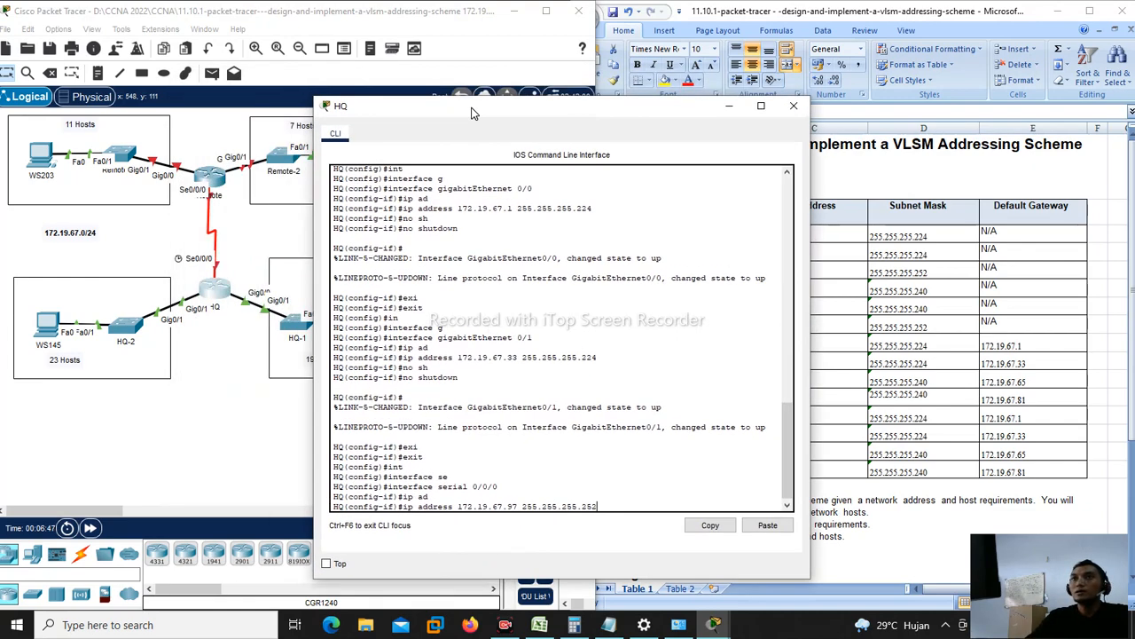
drag(561, 114, 373, 99)
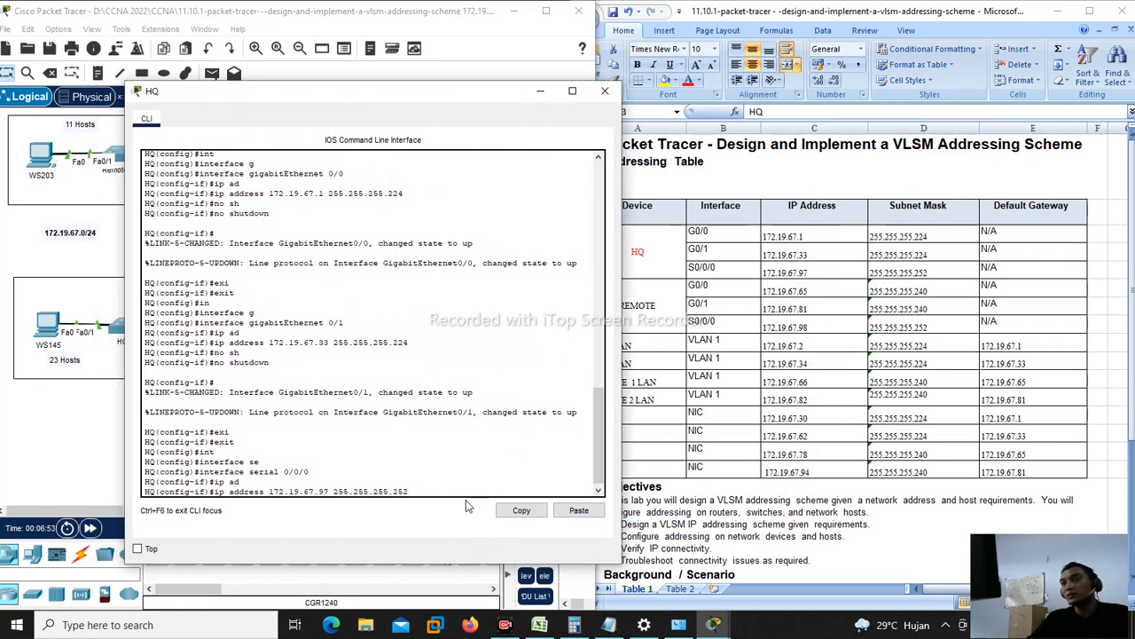
key(Return)
Step: Enable HQ's serial 0/0/0 interface with no shutdown and exit interface configuration mode
text(nfig-if)#n)
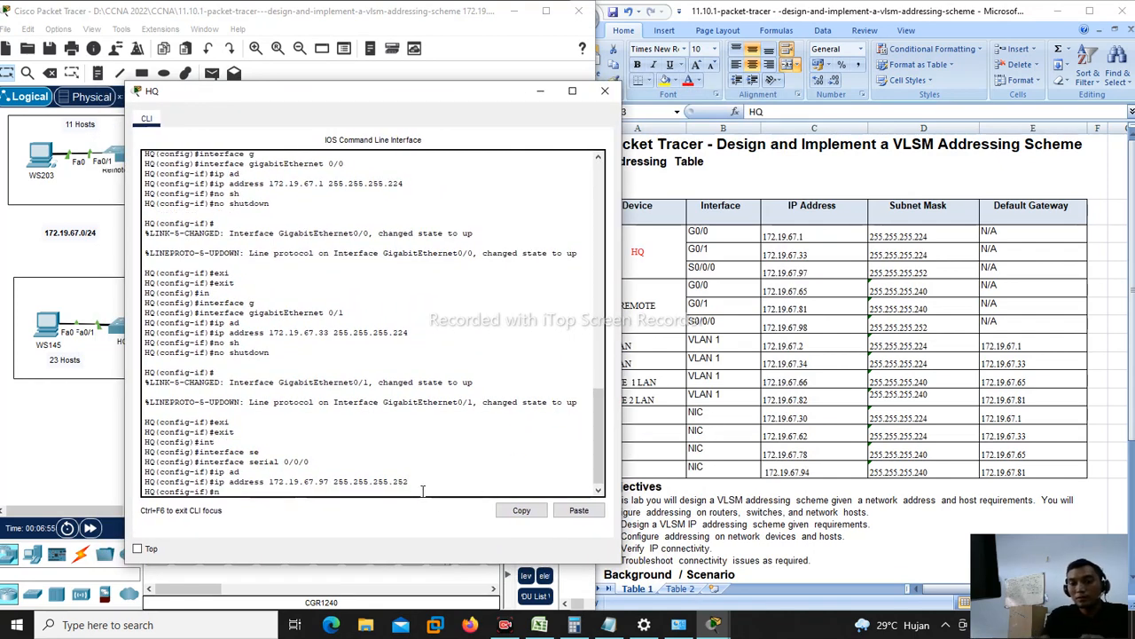
text(o hs)
key(Return)
text(no h)
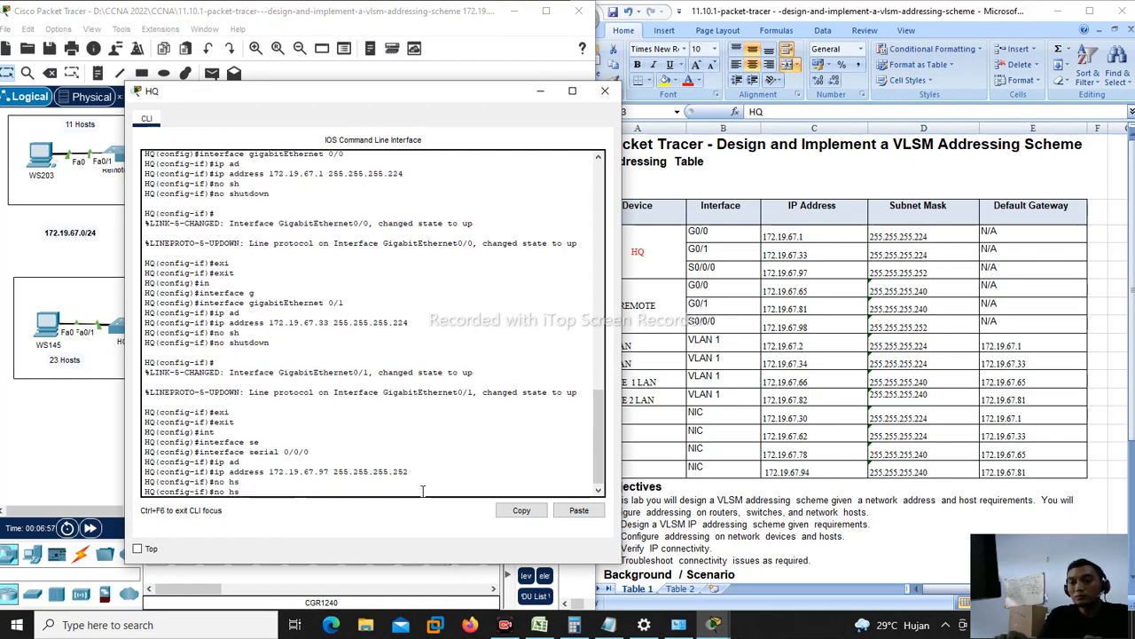
text(h)
key(Return)
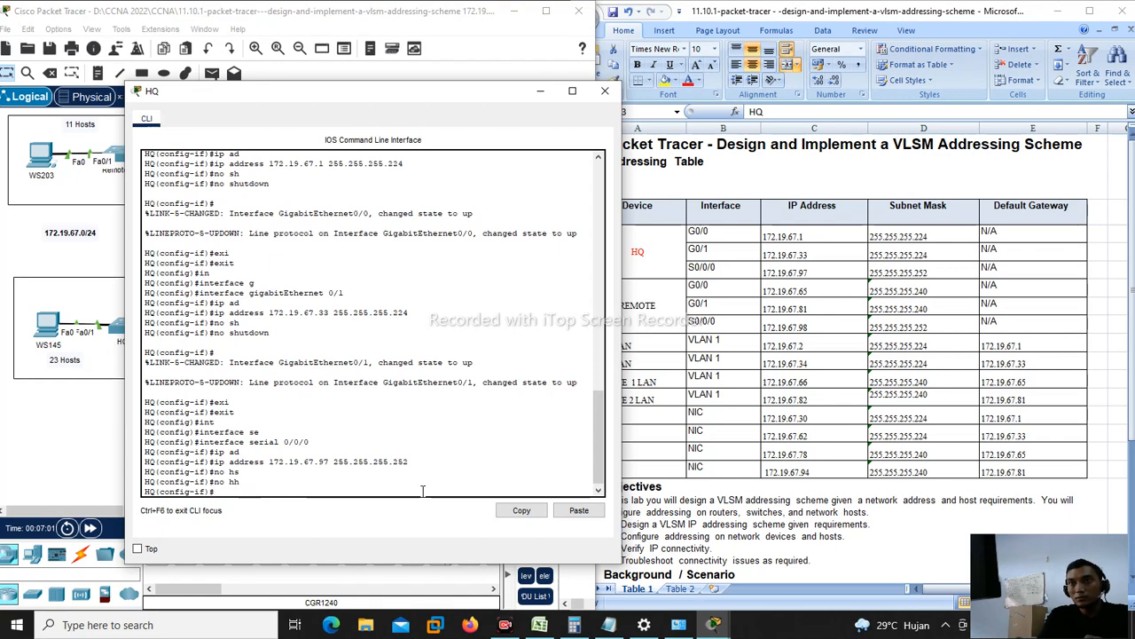
text(no shutdown)
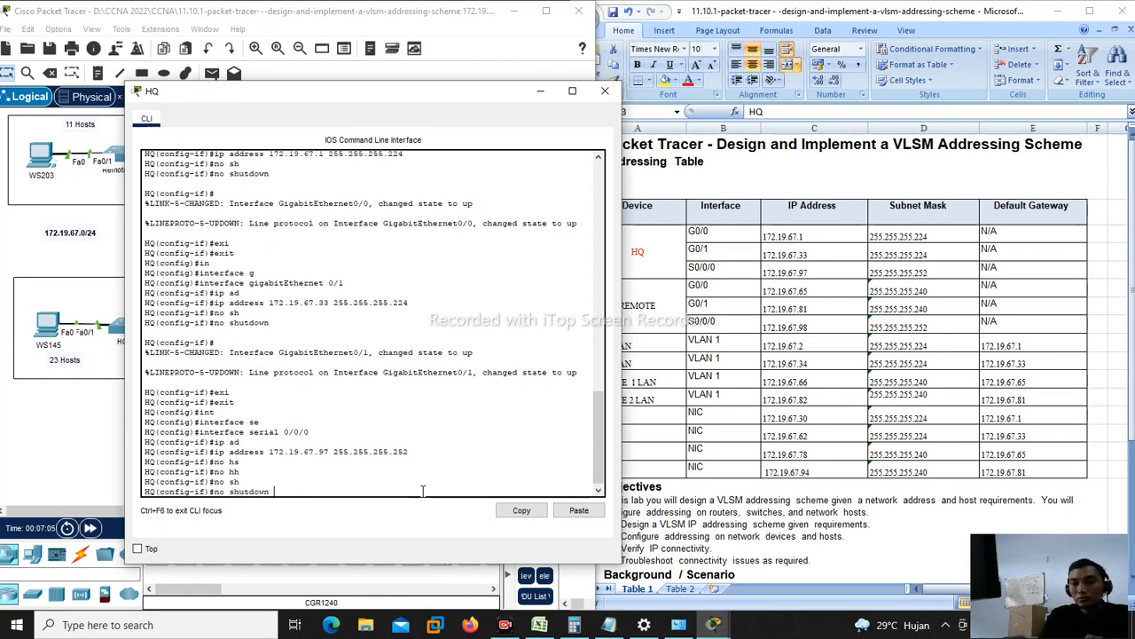
key(Return)
key(Return)
text(exi)
key(Tab)
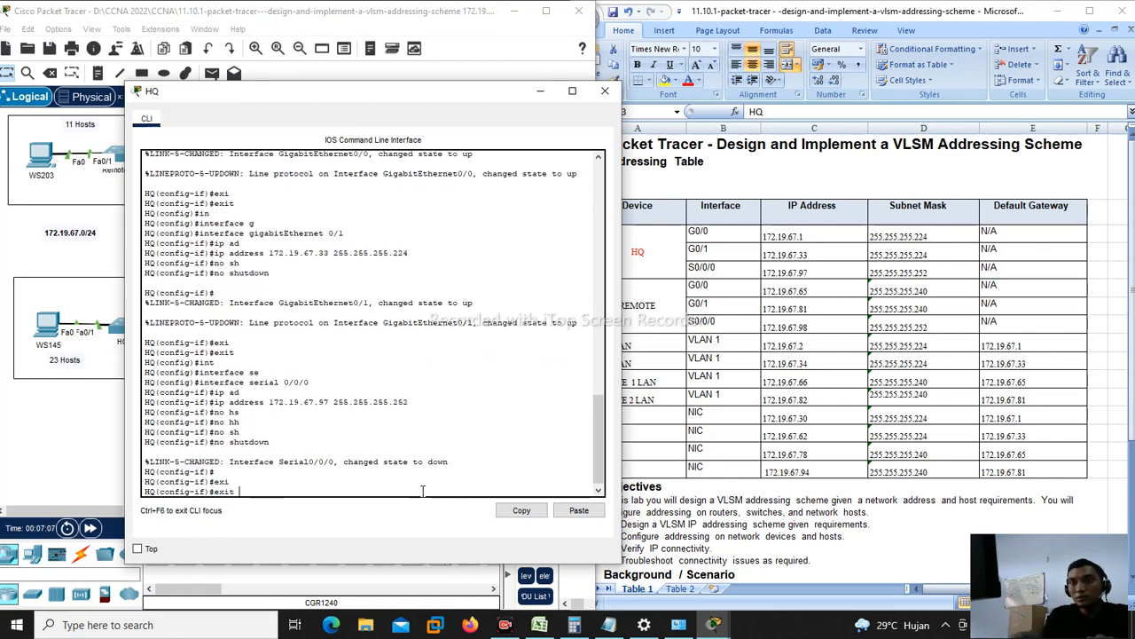
key(Return)
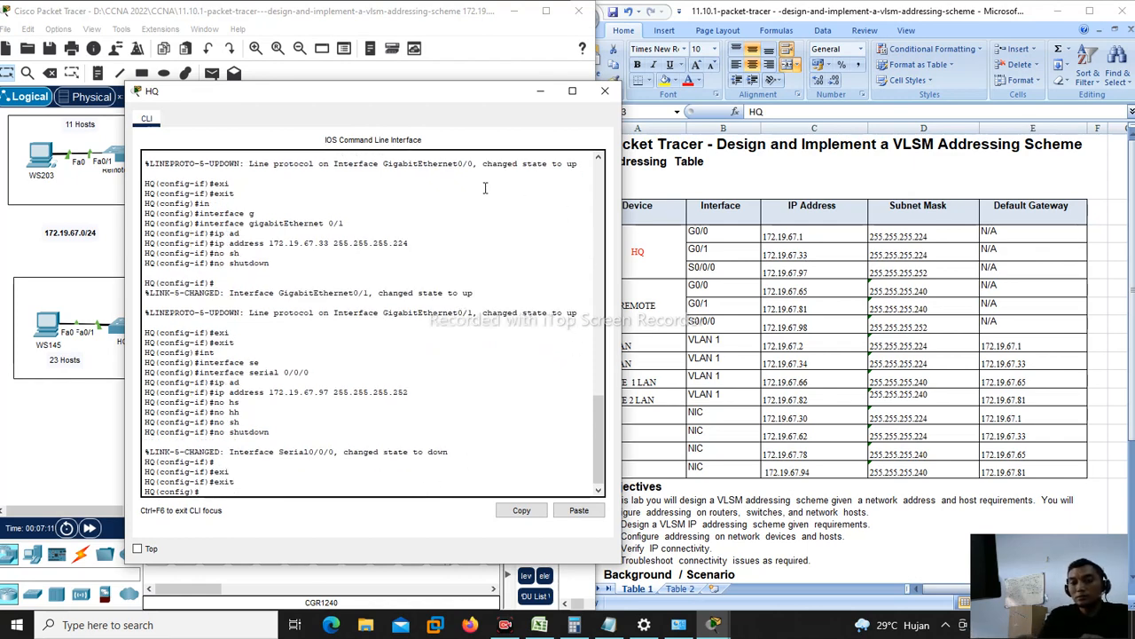
Step: Exit global configuration mode on the HQ router to return to privileged EXEC mode
drag(424, 98, 415, 97)
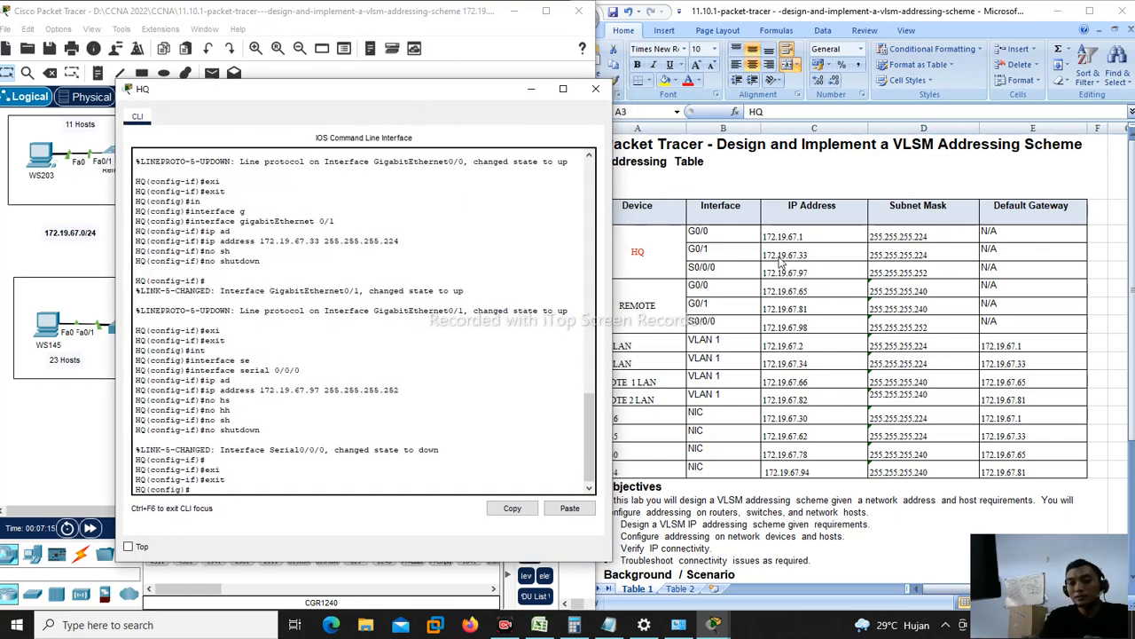
key(Tab)
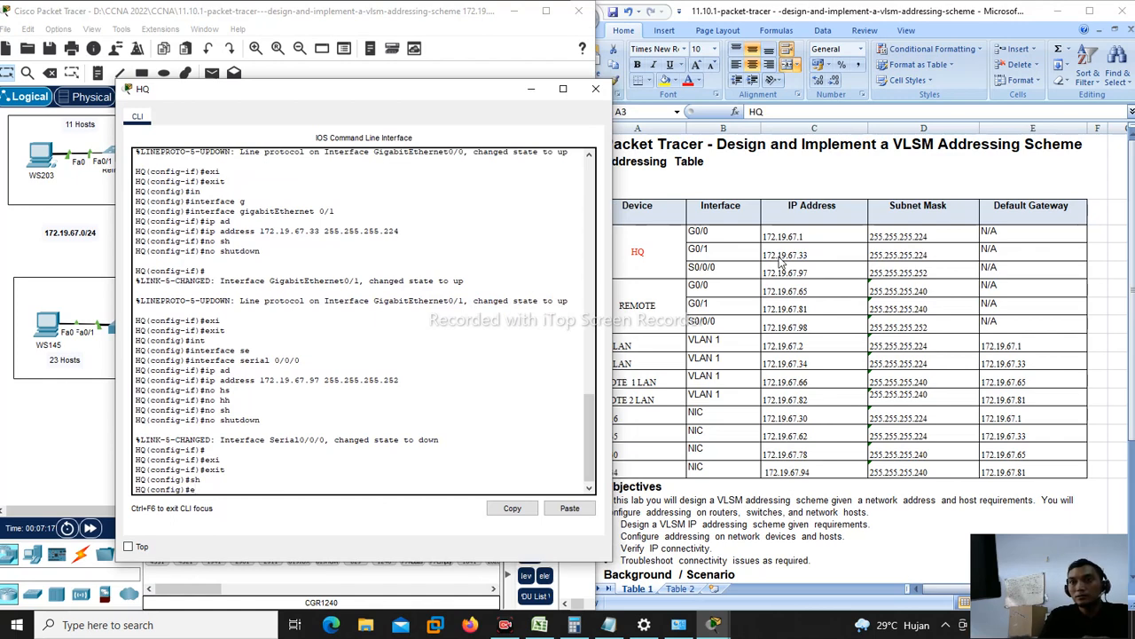
text(x)
key(Tab)
key(Return)
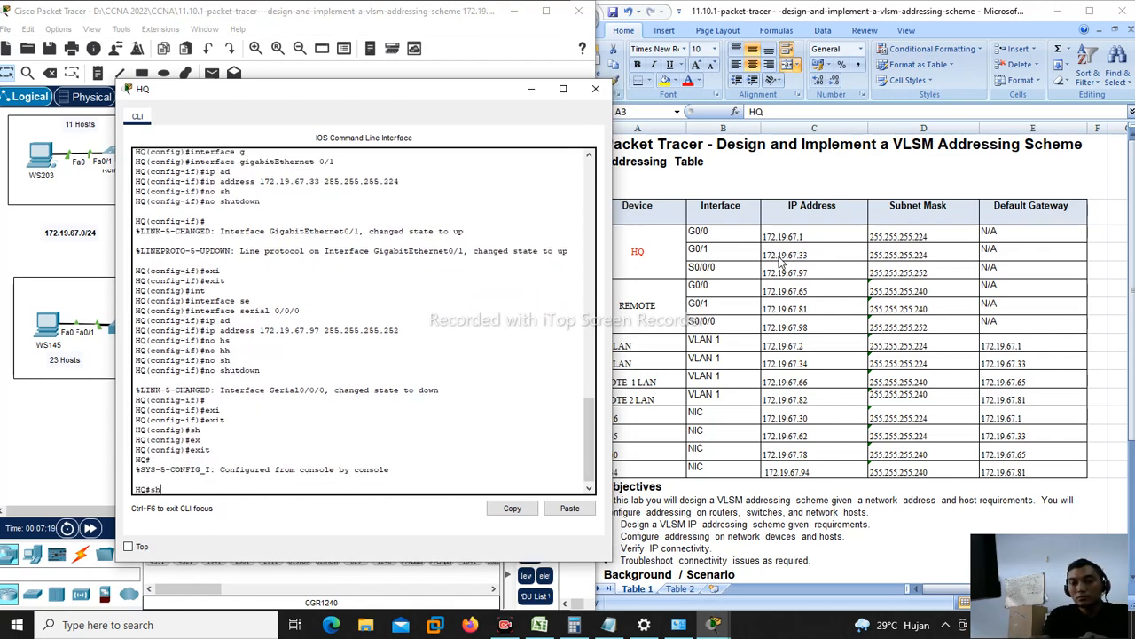
Step: Run show ip interface brief on the HQ router to list its interface addresses and states
text(sh)
key(Tab)
text(ip in)
key(Tab)
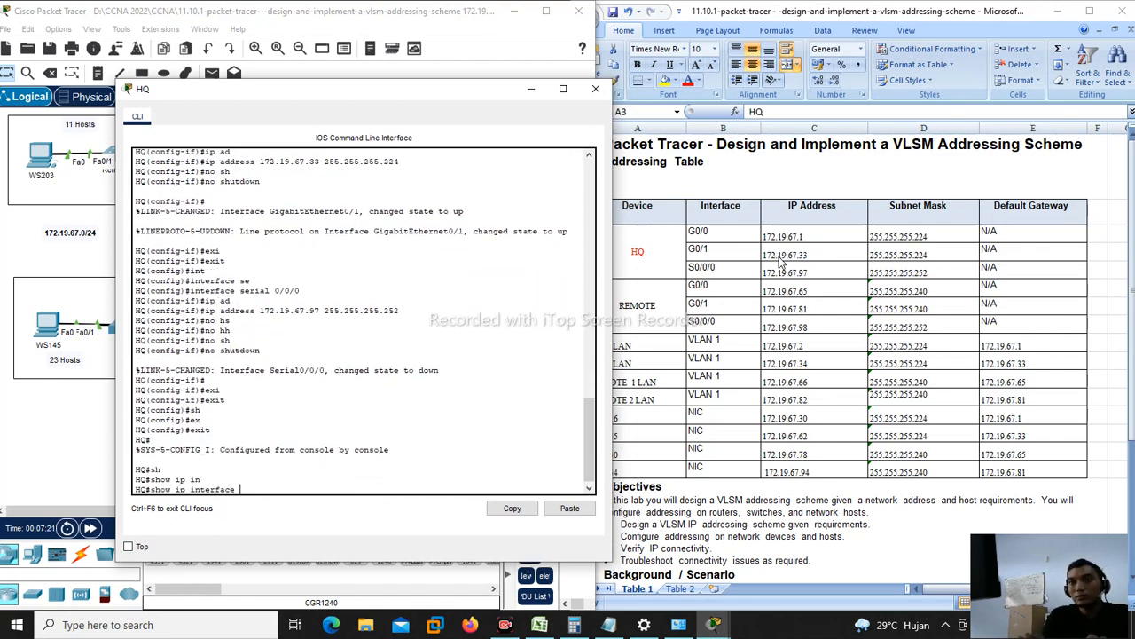
text(b)
key(Tab)
key(Return)
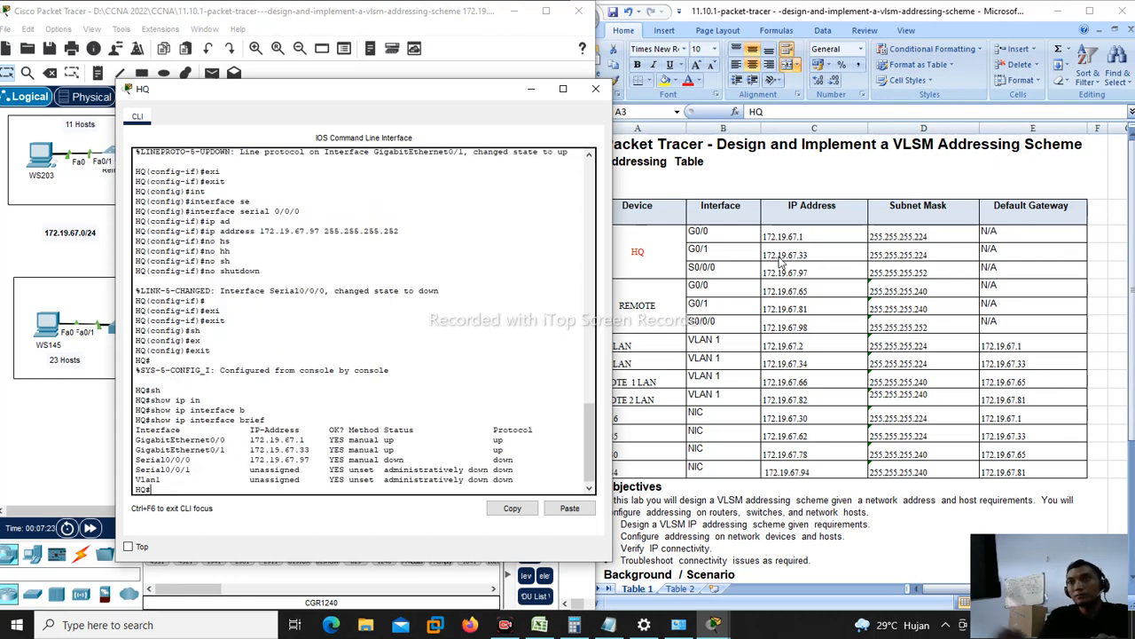
Step: Check the HQ interface addresses and the Serial0/0/0 status against the topology and addressing table, and close the HQ window
drag(254, 440, 341, 460)
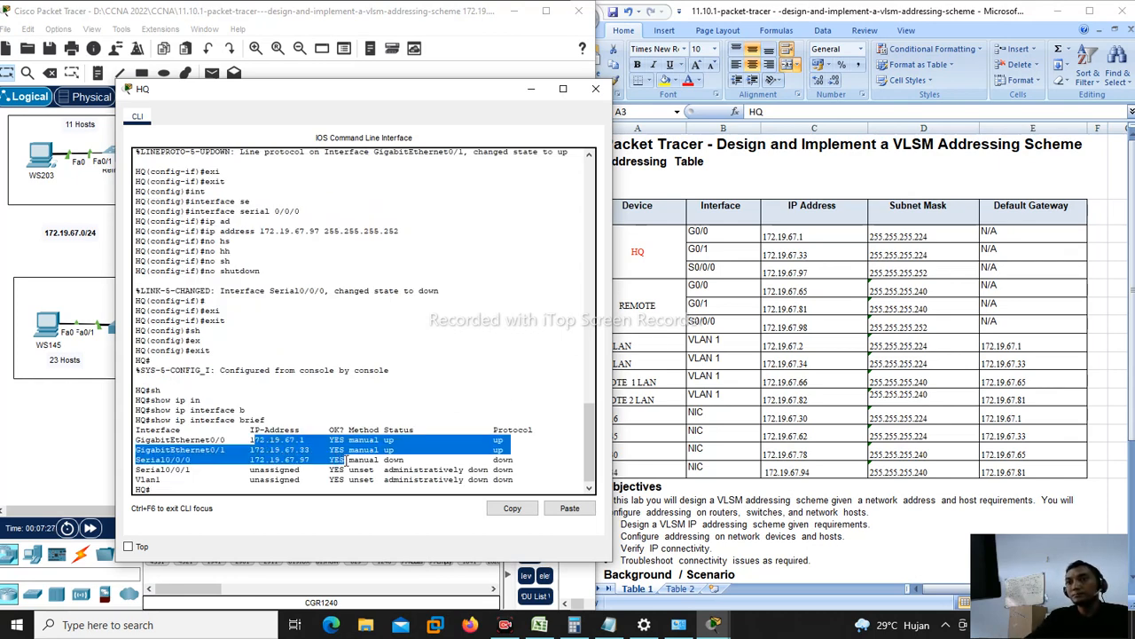
click(351, 454)
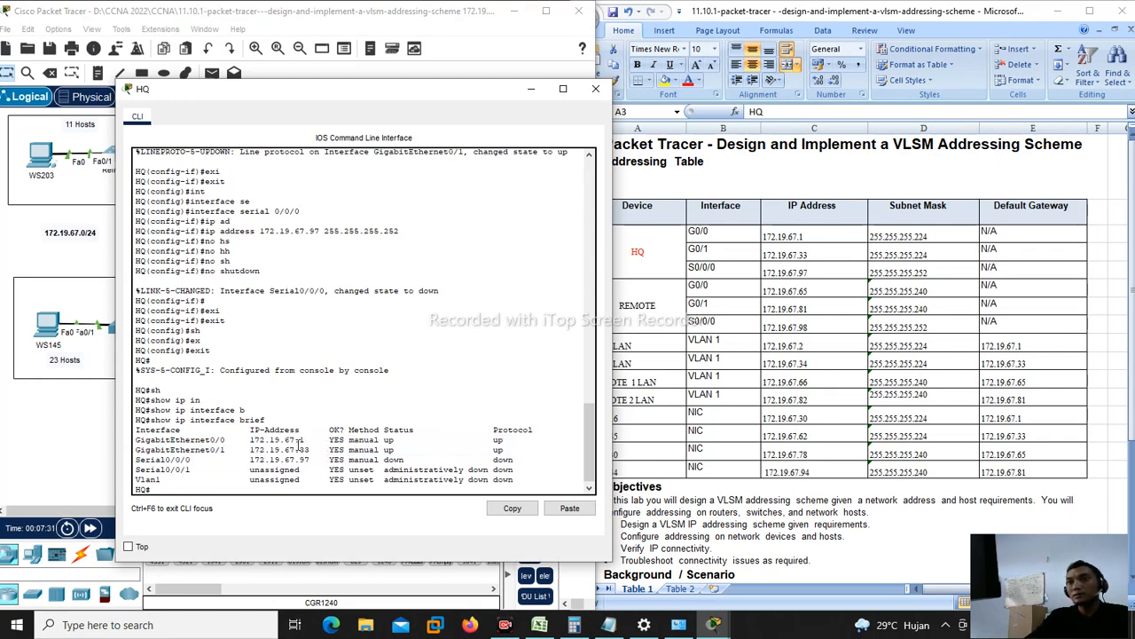
drag(157, 460, 406, 460)
drag(318, 93, 674, 137)
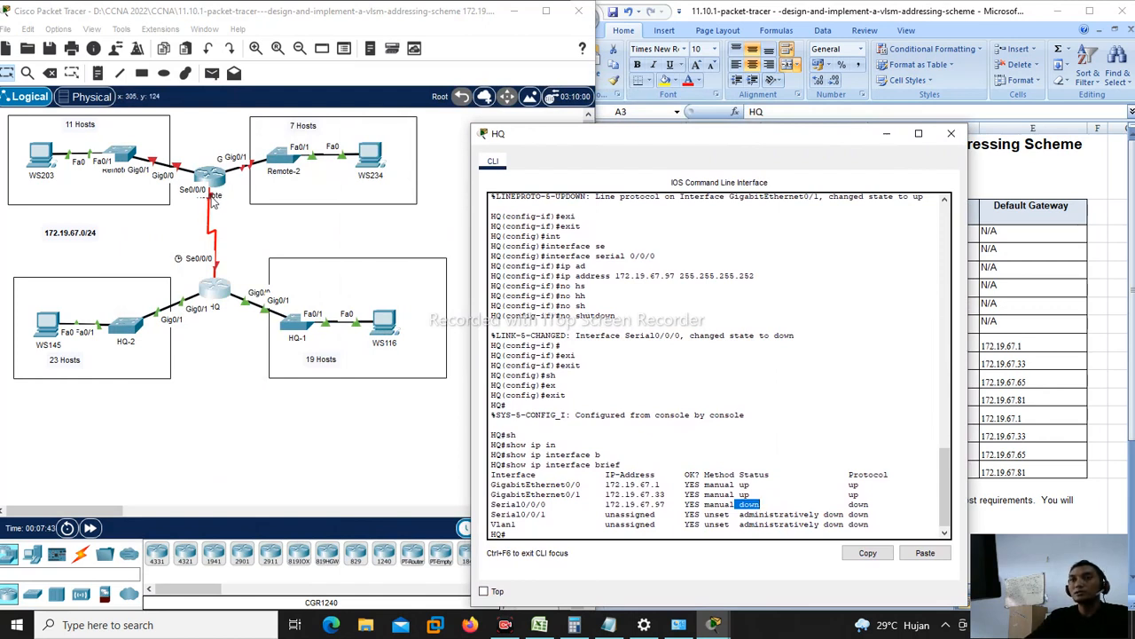
drag(689, 138, 569, 109)
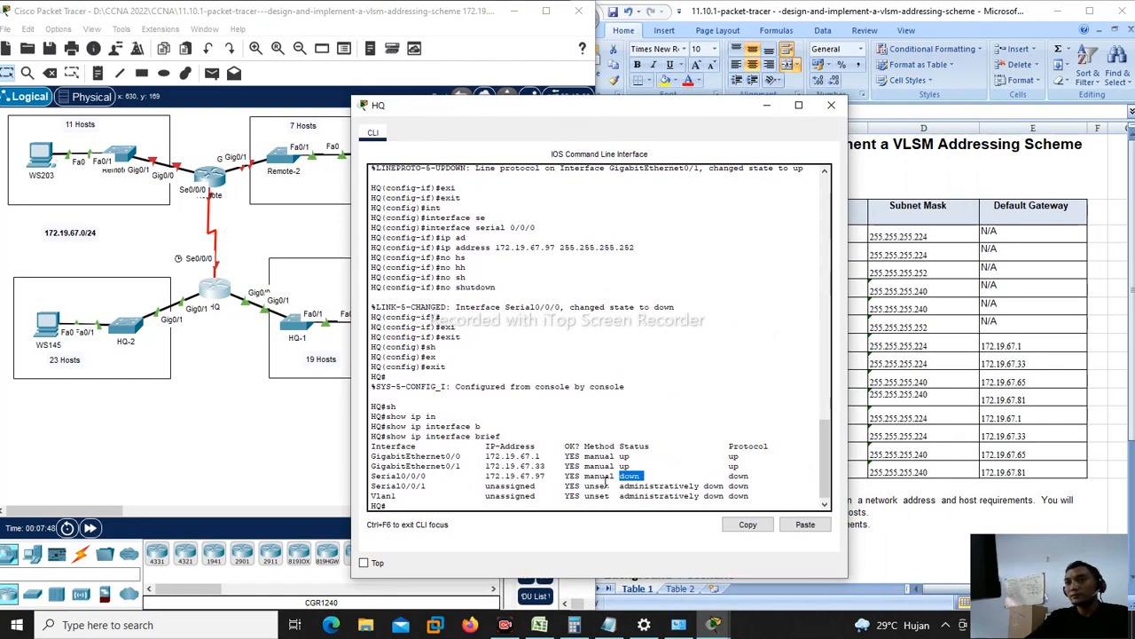
drag(572, 110, 457, 97)
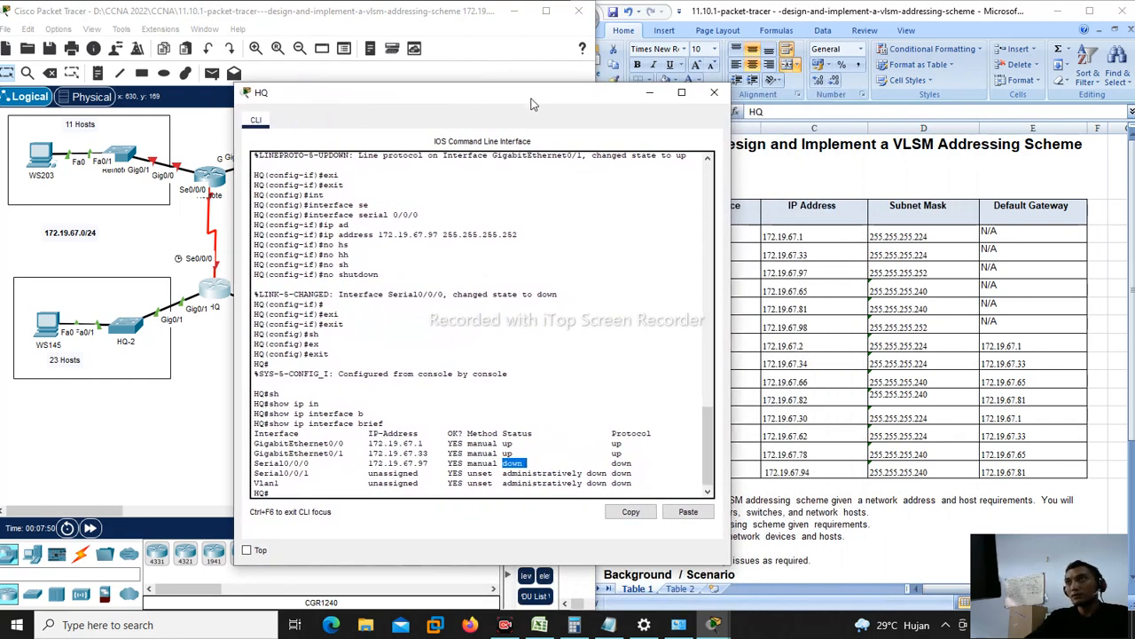
click(713, 94)
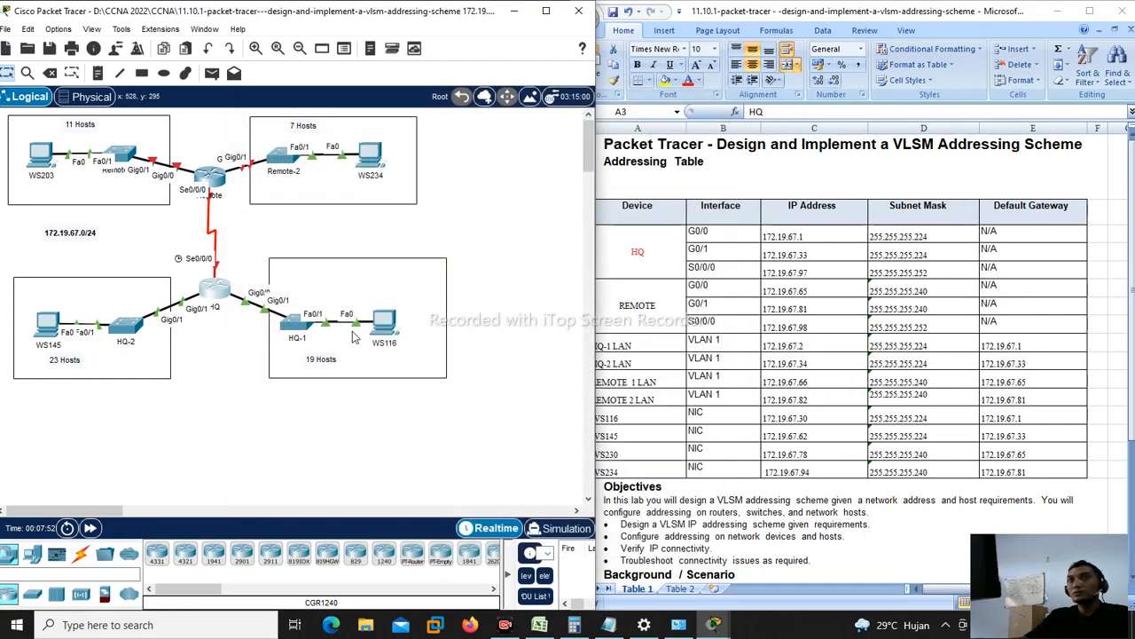
Step: Locate the REMOTE entries in the addressing table and open the Remote router's command line at its user prompt
click(695, 305)
click(643, 306)
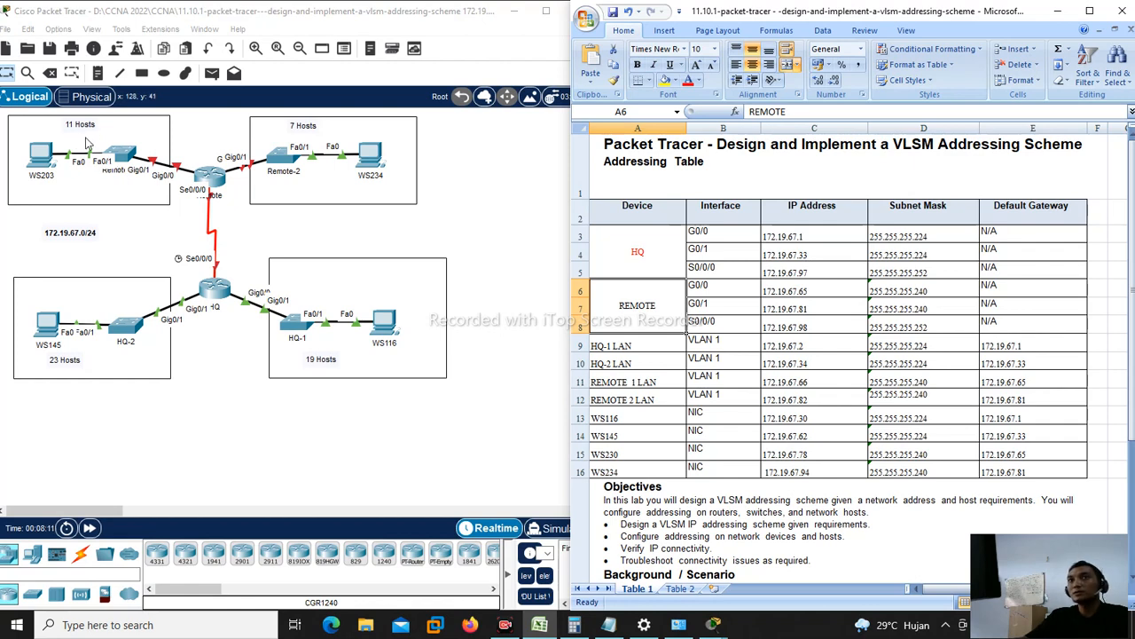
click(705, 345)
click(209, 180)
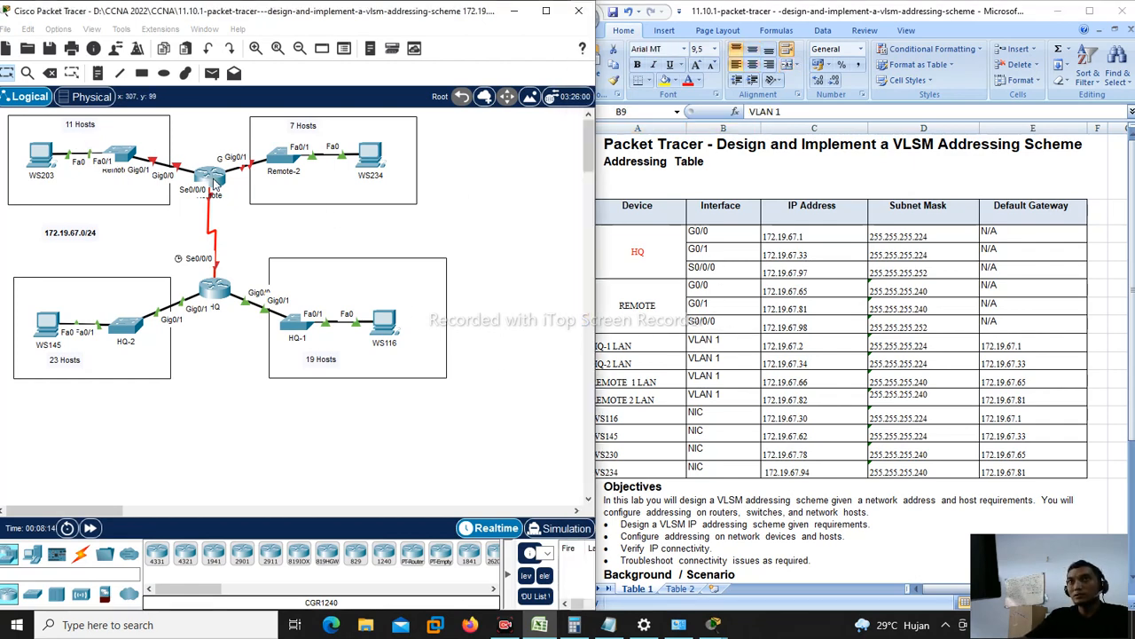
drag(434, 70, 214, 75)
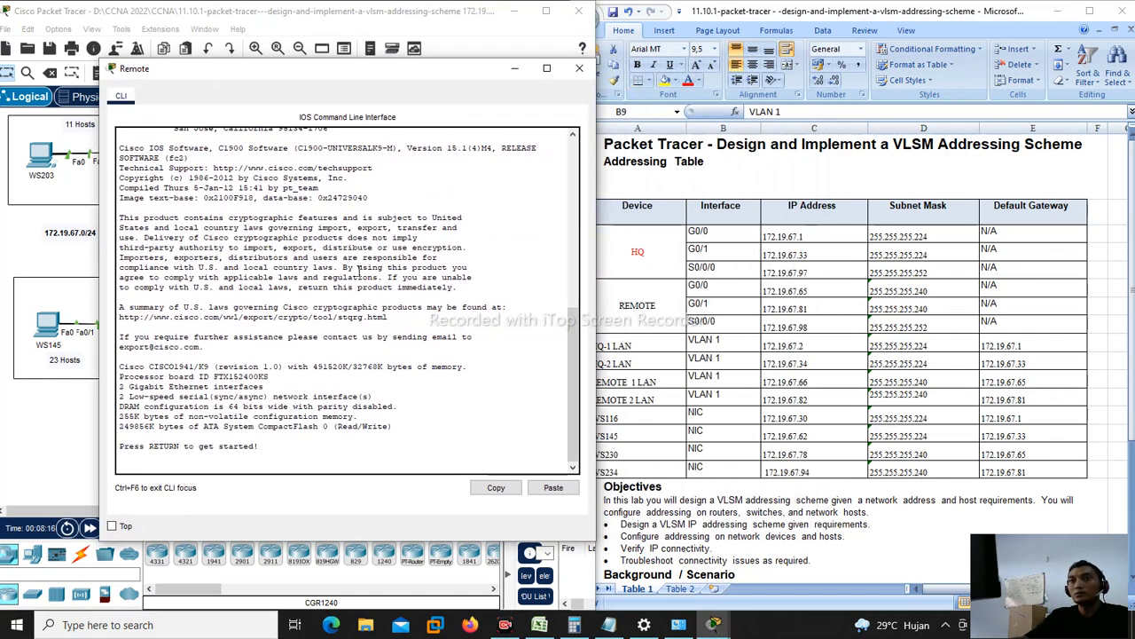
key(Return)
key(Return)
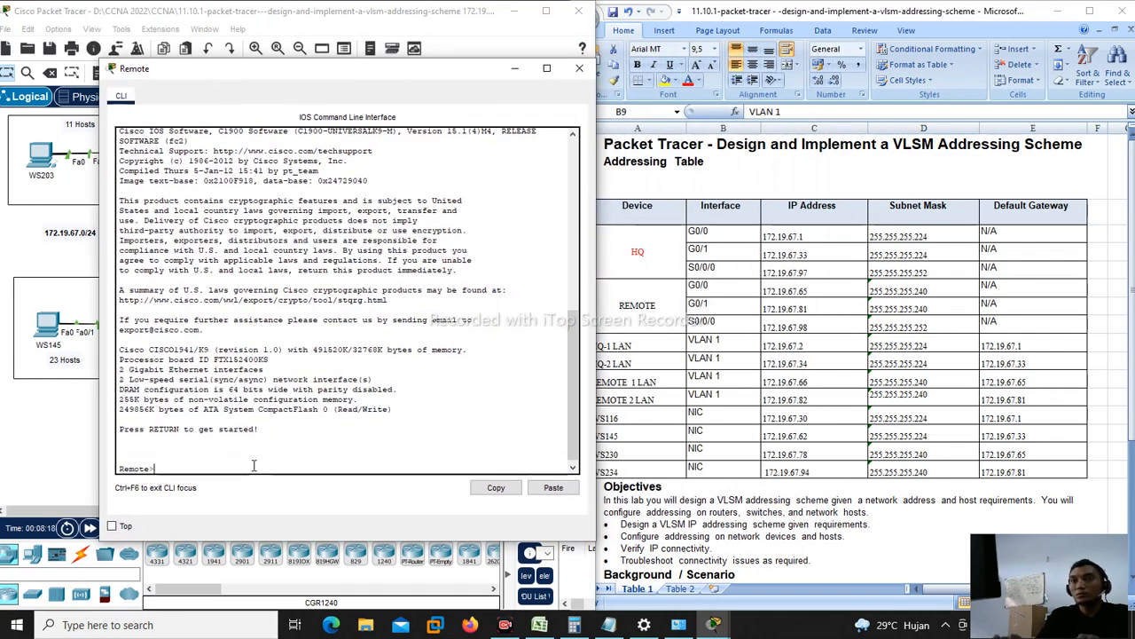
Step: Enter privileged EXEC mode and global configuration mode on the Remote router with enable and configure terminal
text(en)
key(Tab)
key(Return)
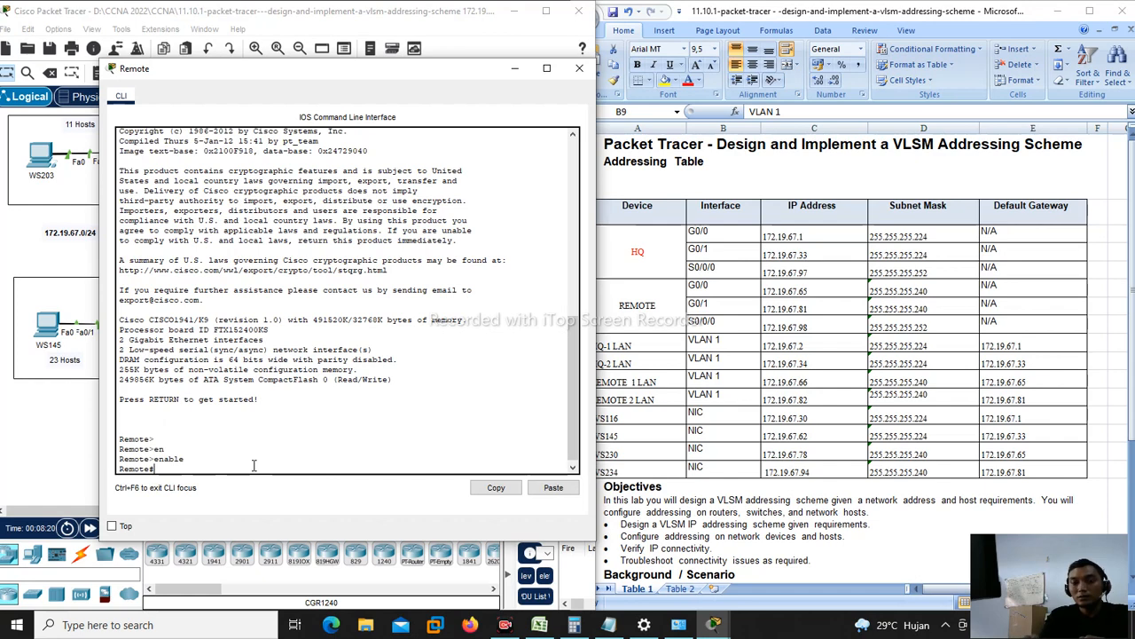
text(conf)
key(Tab)
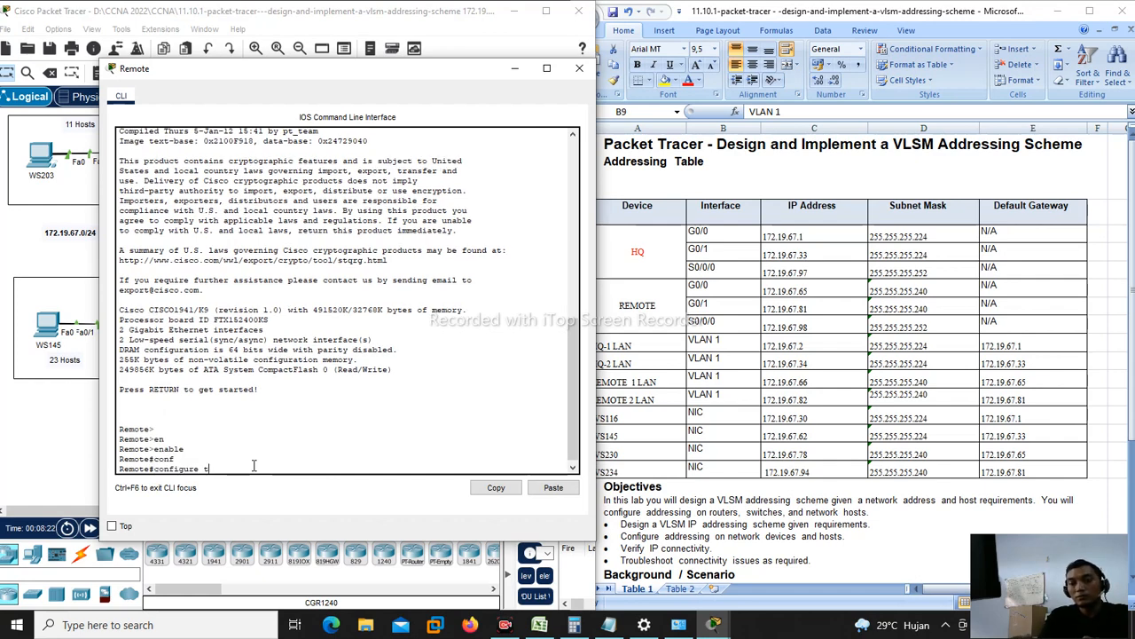
text(t)
key(Tab)
key(Return)
Step: Enter interface gigabitEthernet 0/0 configuration on the Remote router and begin its ip address command
text(int)
key(Tab)
text(g)
key(Tab)
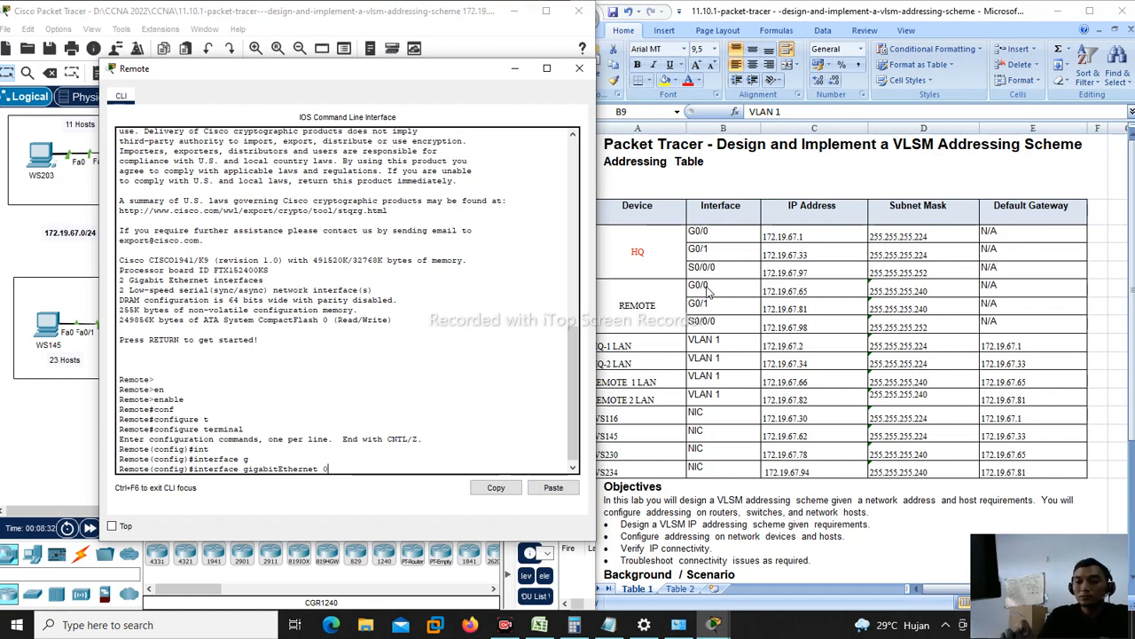
text(0/0)
key(Return)
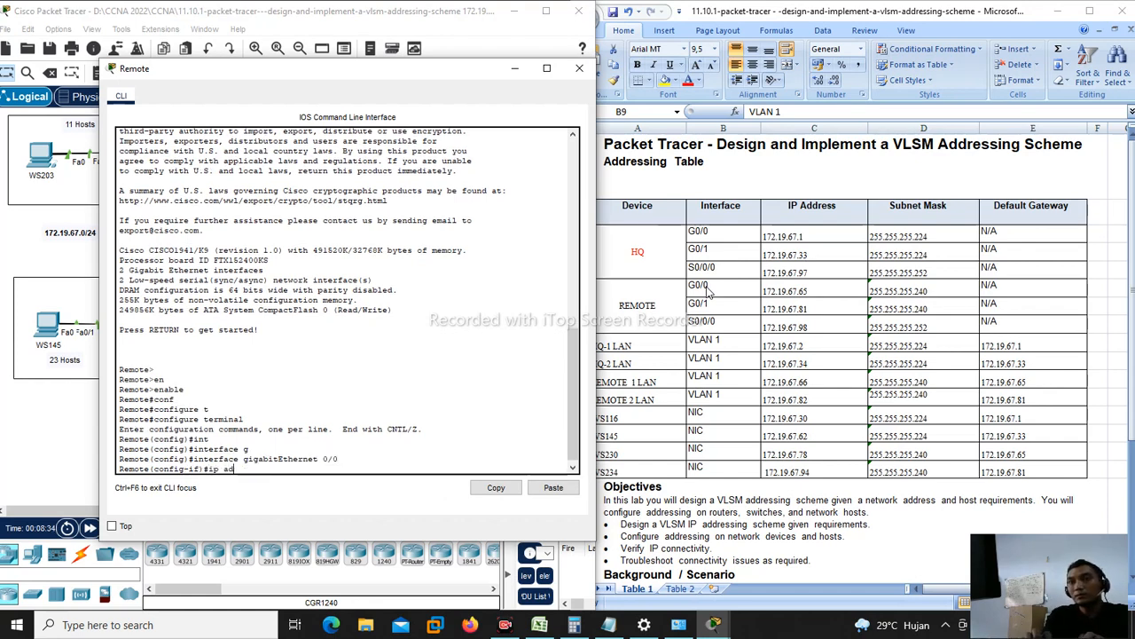
text(ip ad)
key(Tab)
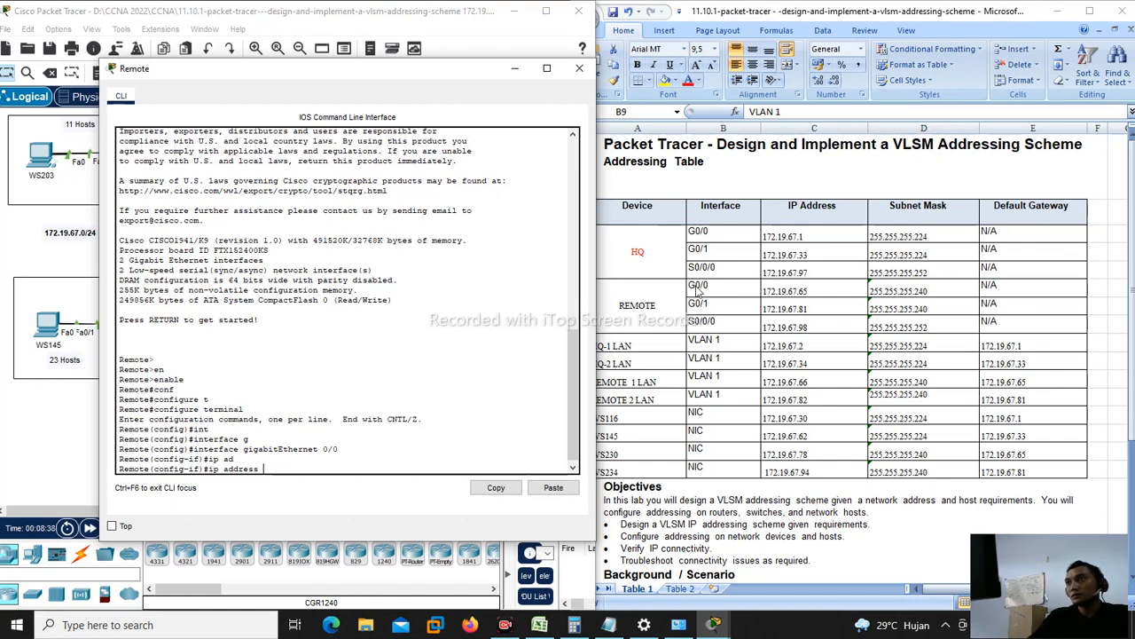
Step: Switch to Excel and copy the 172.19.67. prefix from the REMOTE G0/0 IP address cell
click(778, 291)
double_click(778, 291)
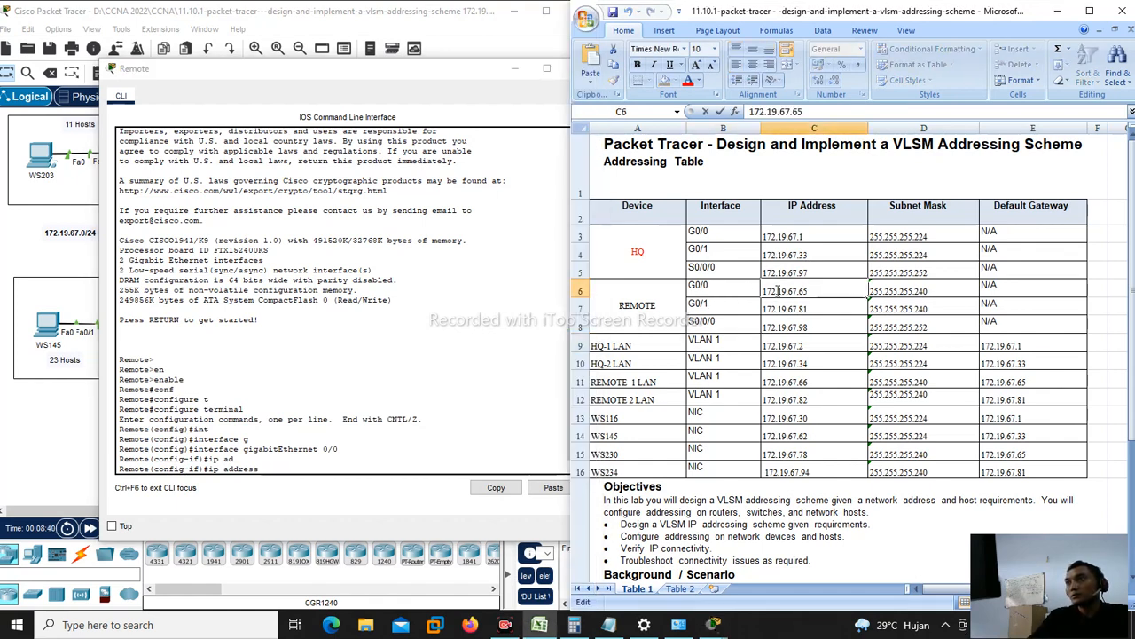
drag(766, 291, 809, 291)
click(807, 291)
drag(797, 291, 765, 295)
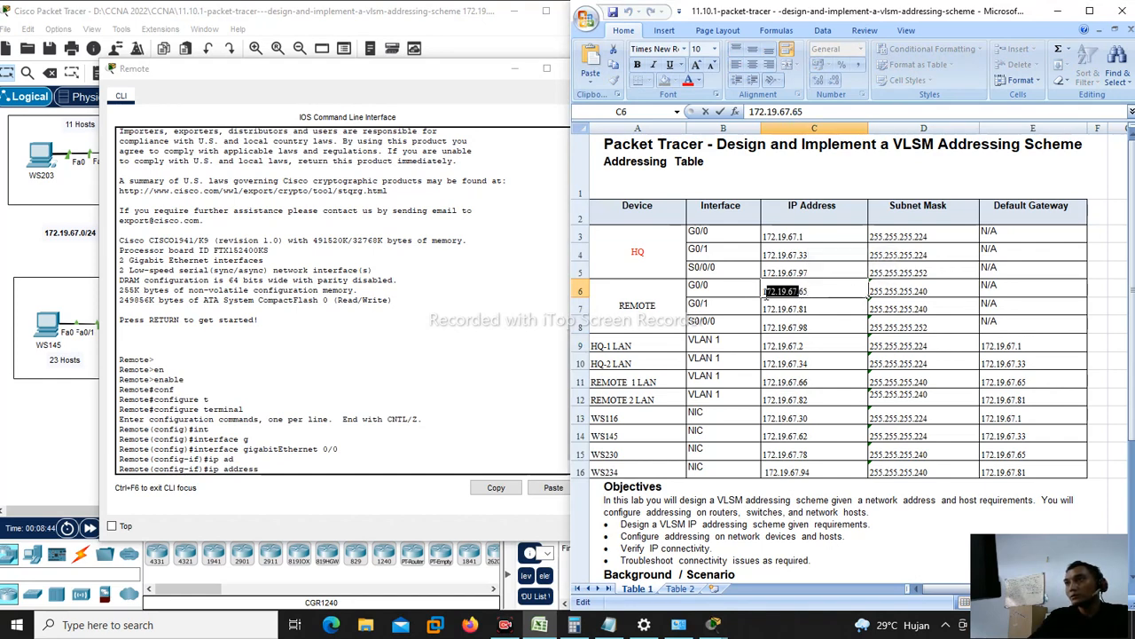
right_click(774, 294)
click(794, 315)
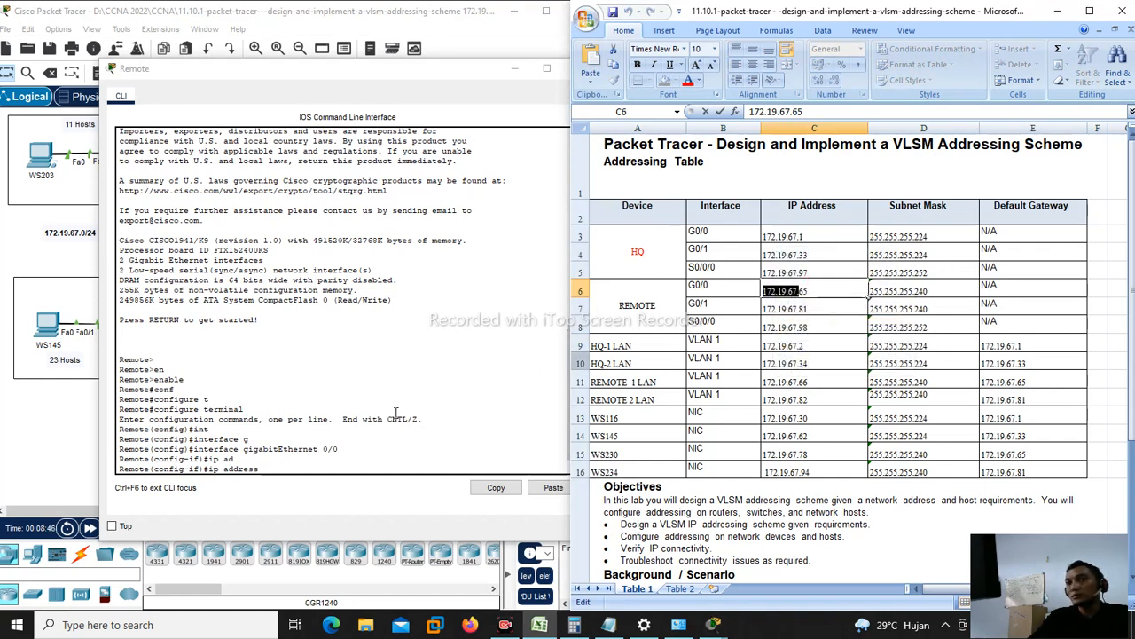
Step: Complete the Remote router's G0/0 ip address command with 172.19.67.65 and mask 255.255.255.240, and submit it
click(293, 470)
right_click(295, 468)
click(328, 501)
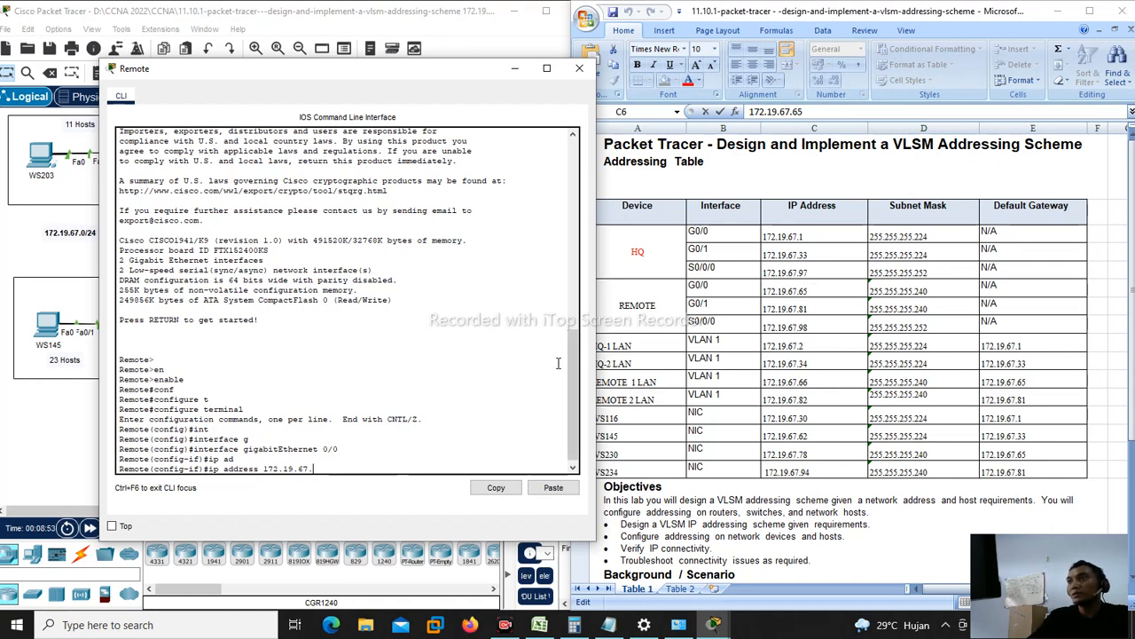
text(65 )
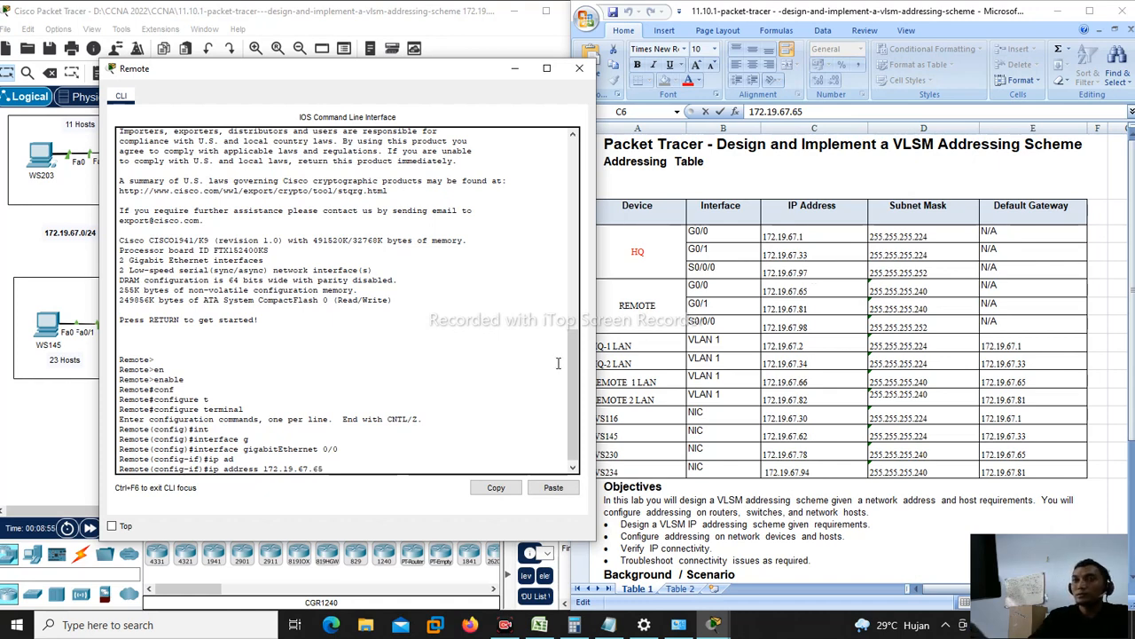
text(255.)
text(255.255.255)
text(240)
key(Return)
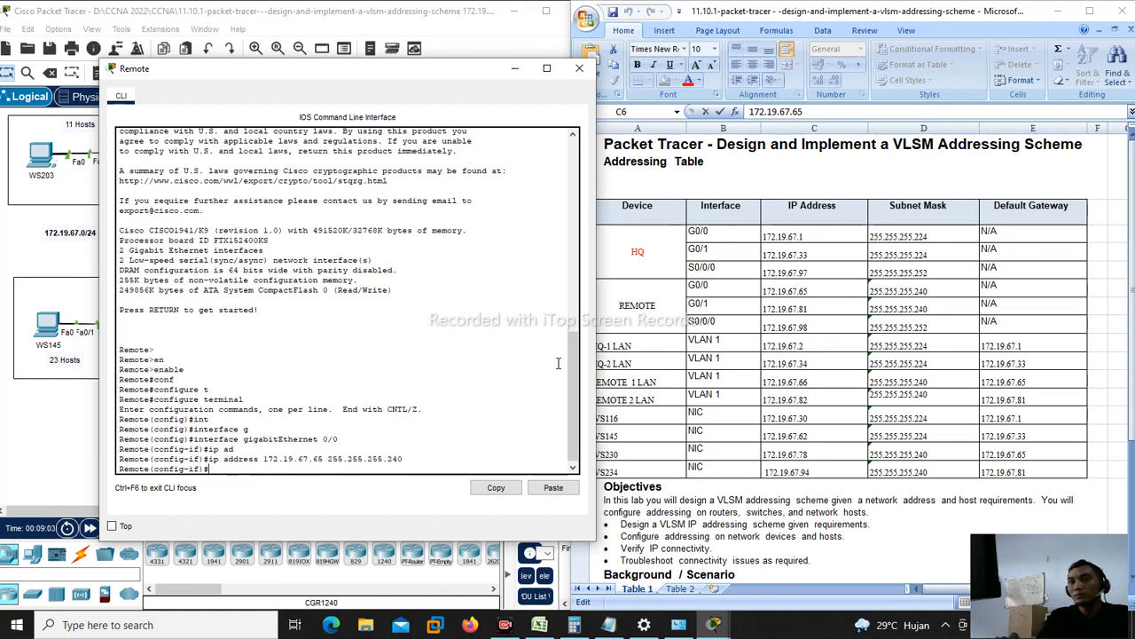
Step: Enable the Remote router's G0/0 interface with no shutdown and exit to global configuration mode
text(no sh)
key(Tab)
key(Return)
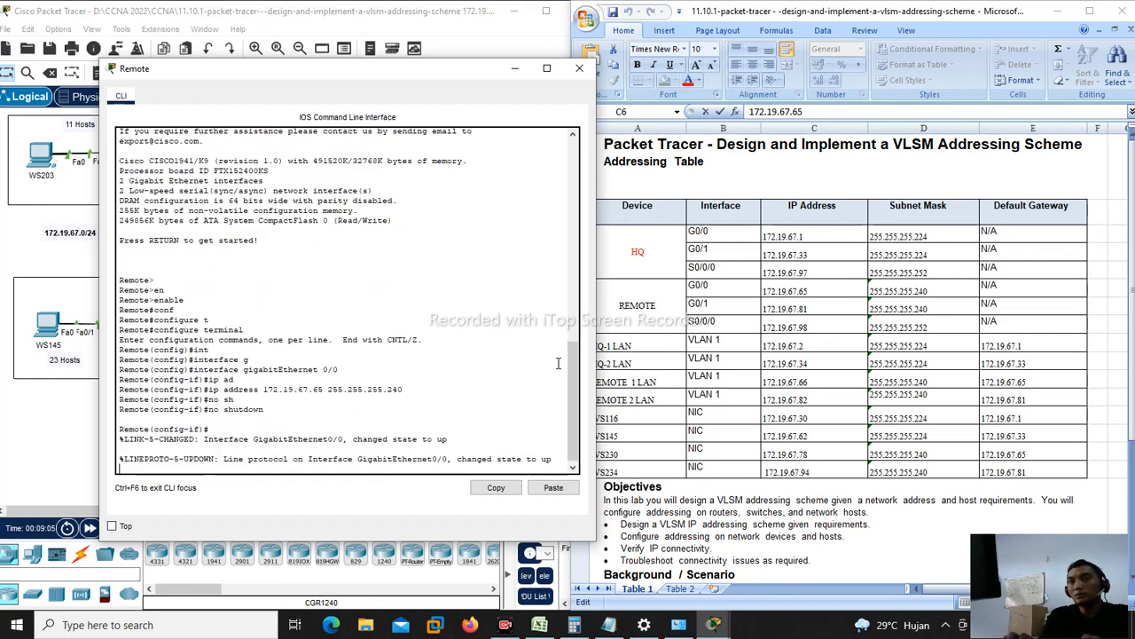
text(exi)
key(Tab)
key(Return)
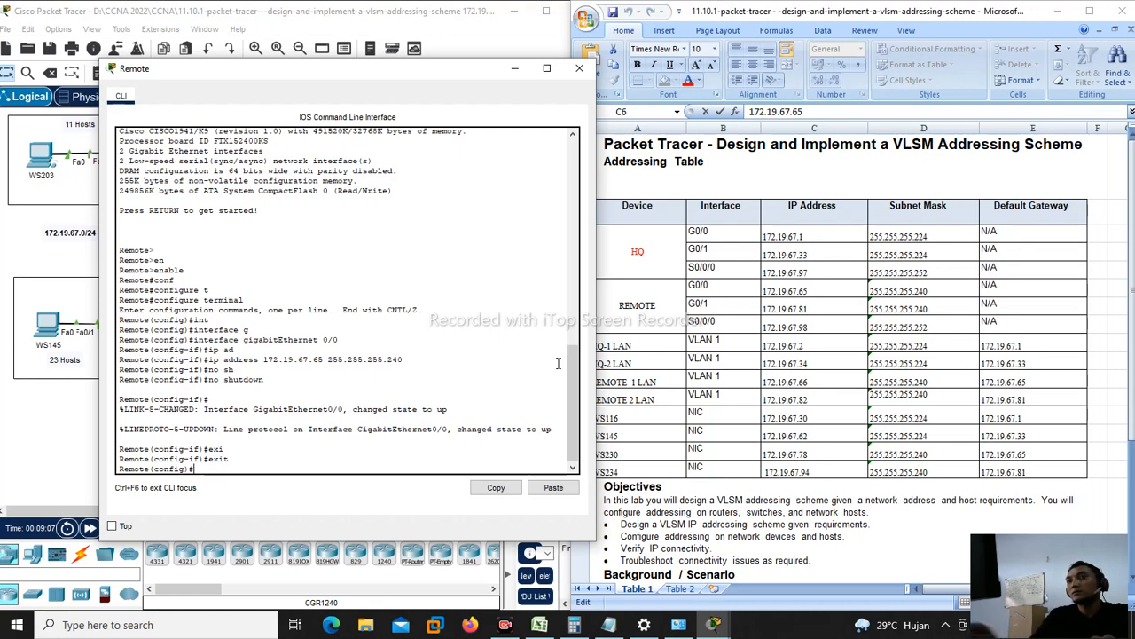
Step: Check REMOTE G0/1 in the addressing table and topology, and enter interface gigabitEthernet 0/1 configuration on the Remote router
click(714, 304)
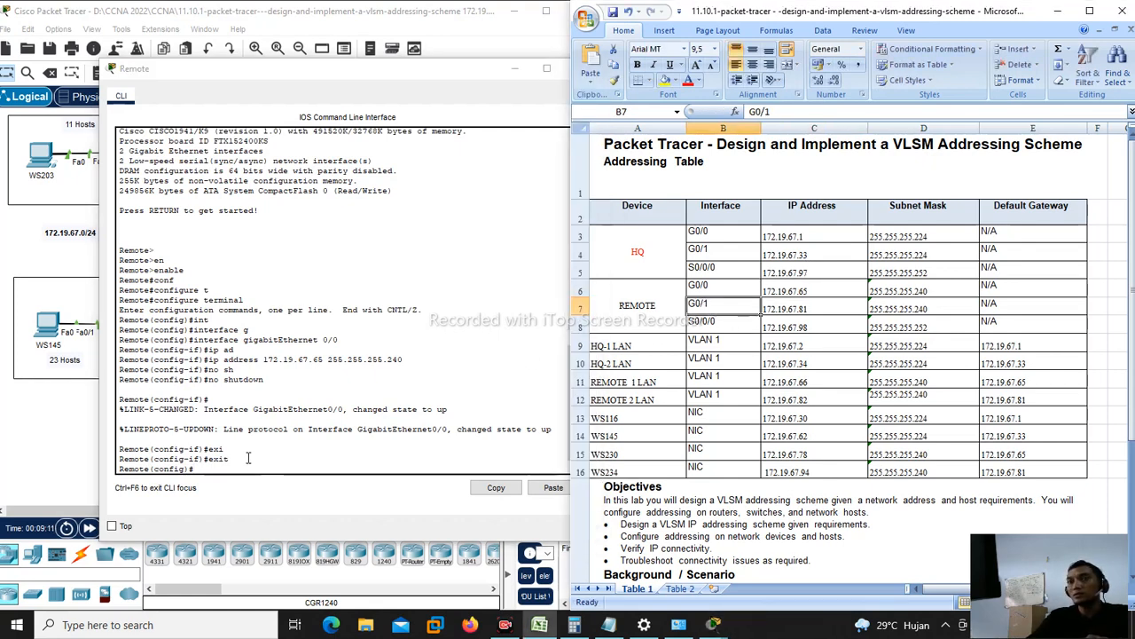
drag(300, 80, 405, 300)
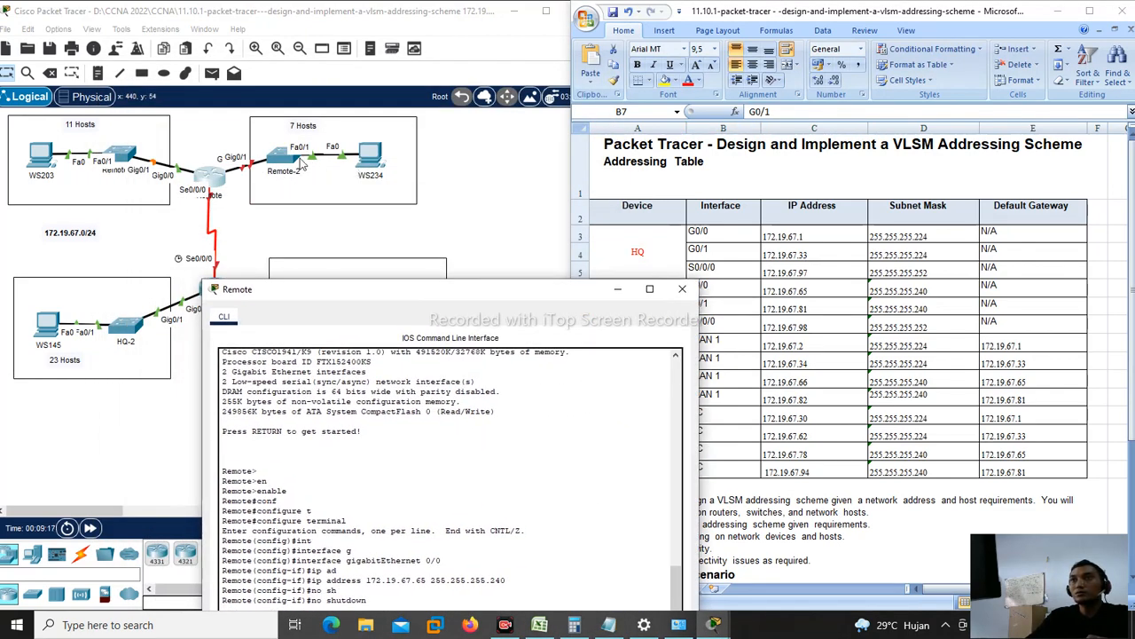
drag(359, 286, 278, 115)
text(in)
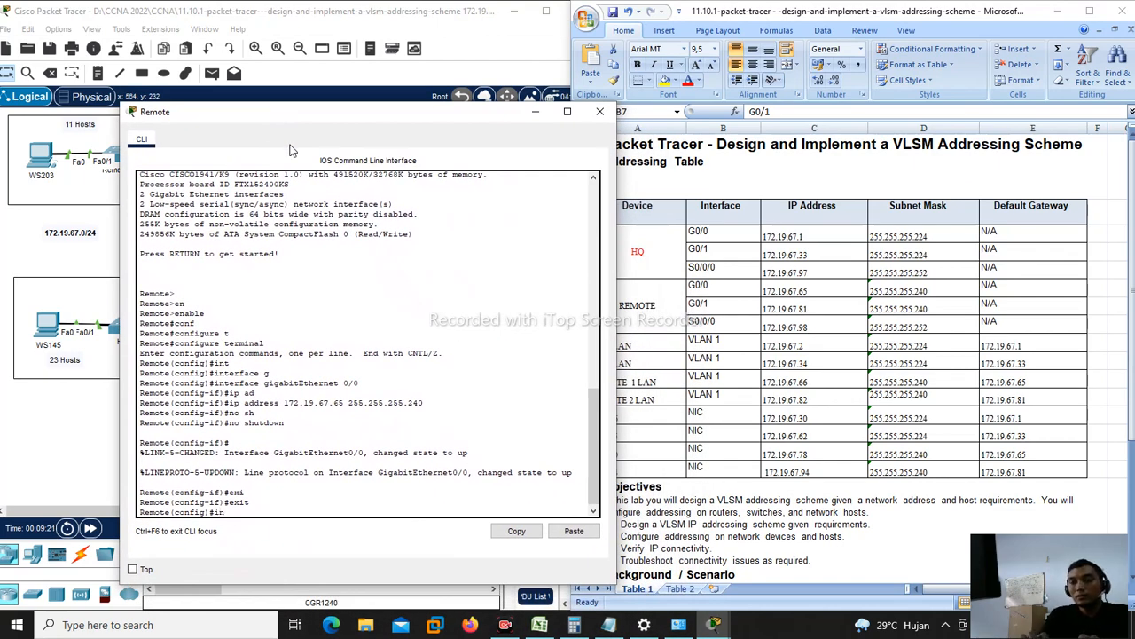
text(t)
key(Tab)
text(g)
key(Tab)
text(0/1)
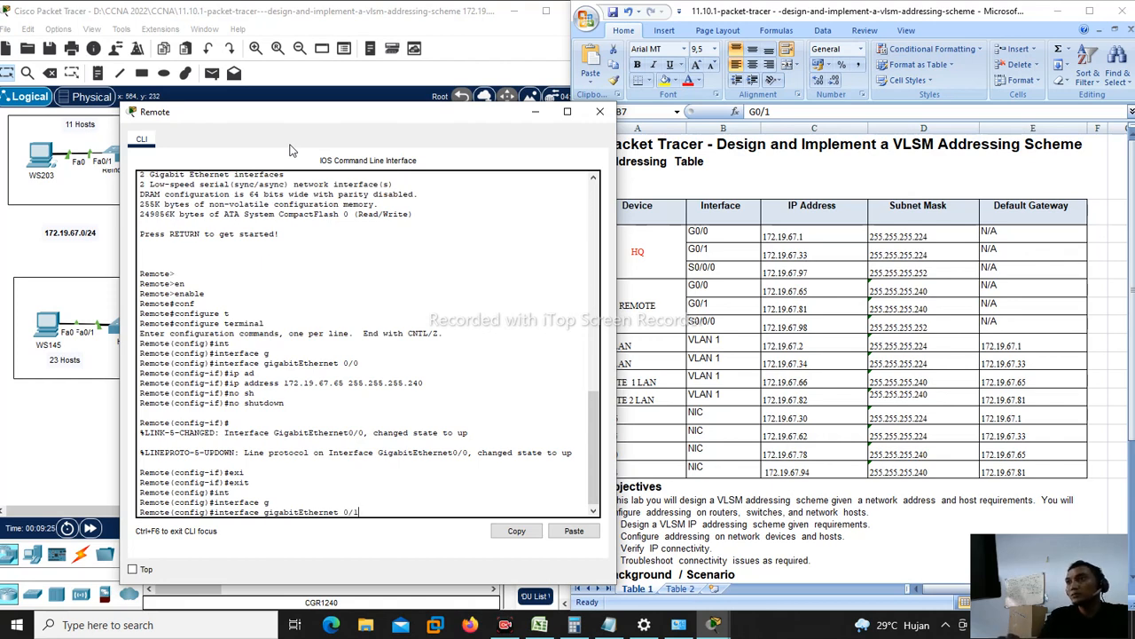
key(Return)
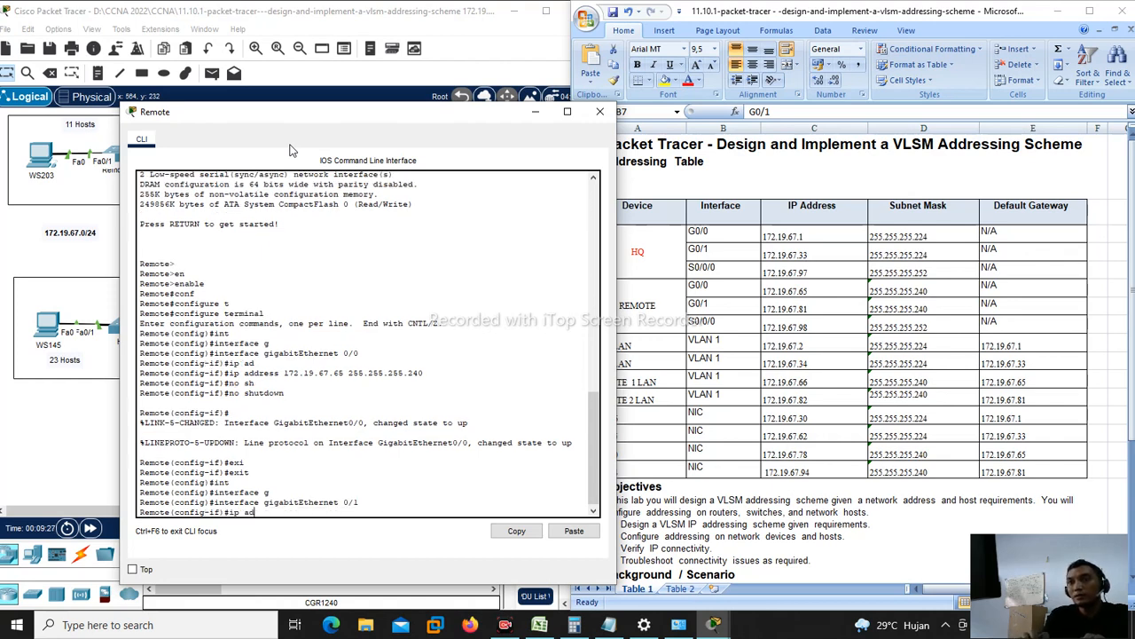
Step: Assign IP address 172.19.67.81 with mask 255.255.255.240 to the Remote router's G0/1 interface
key(Tab)
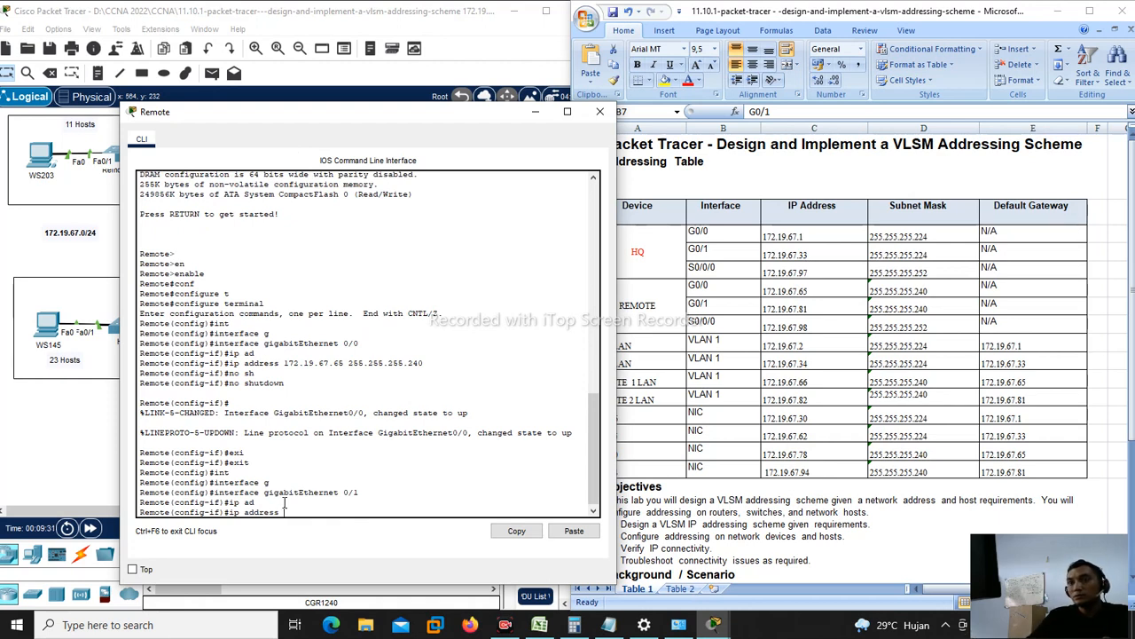
text(172.19.67.)
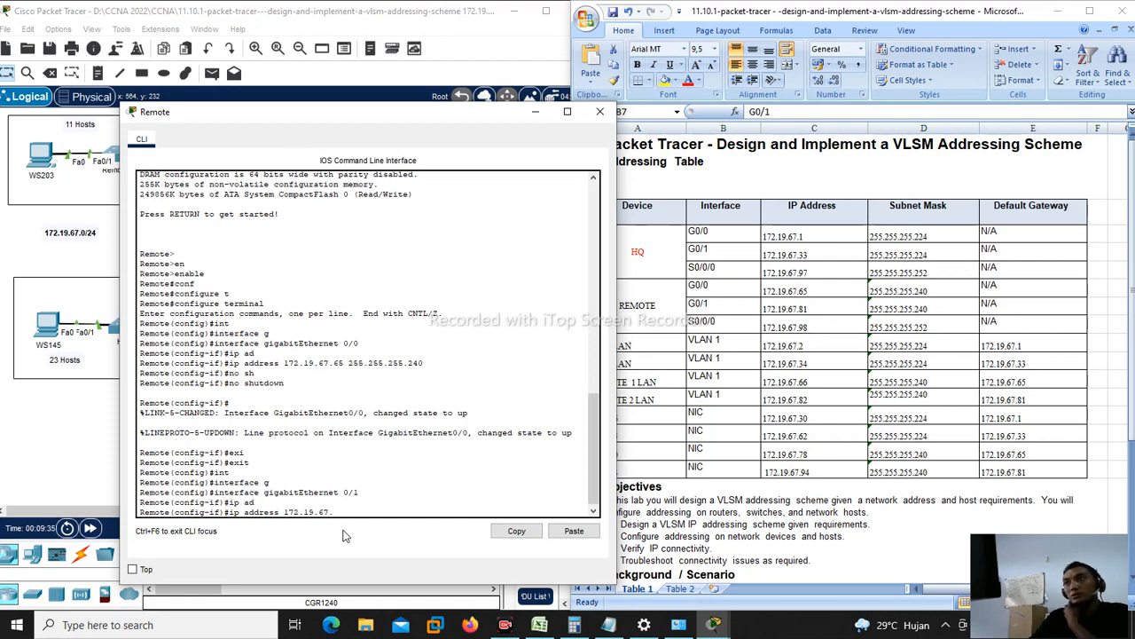
text(81)
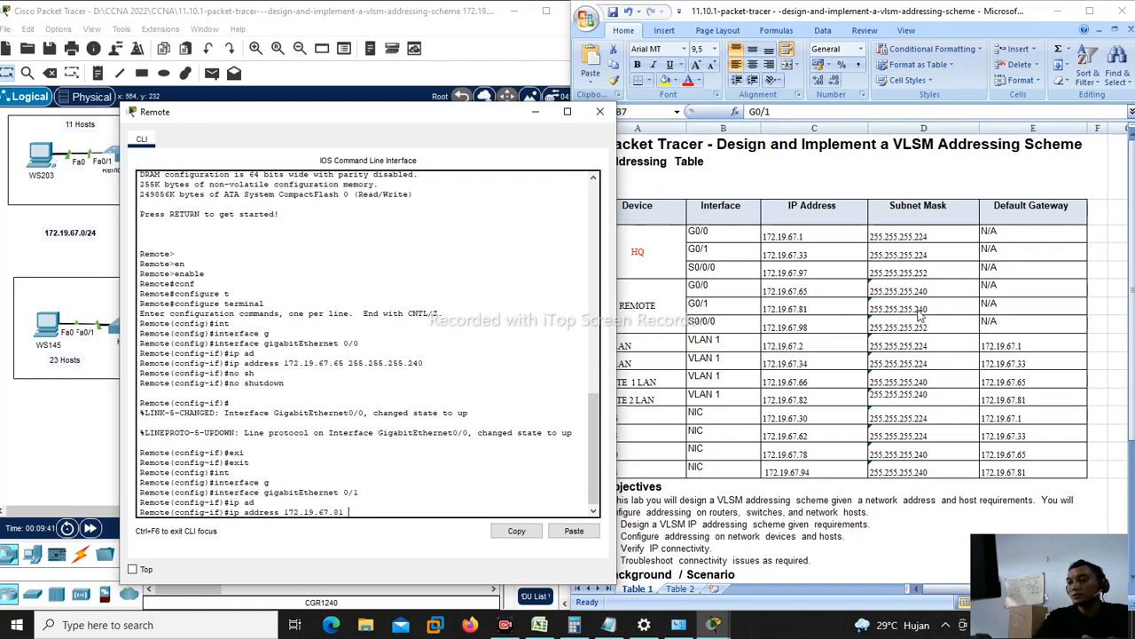
text(255.255.255.)
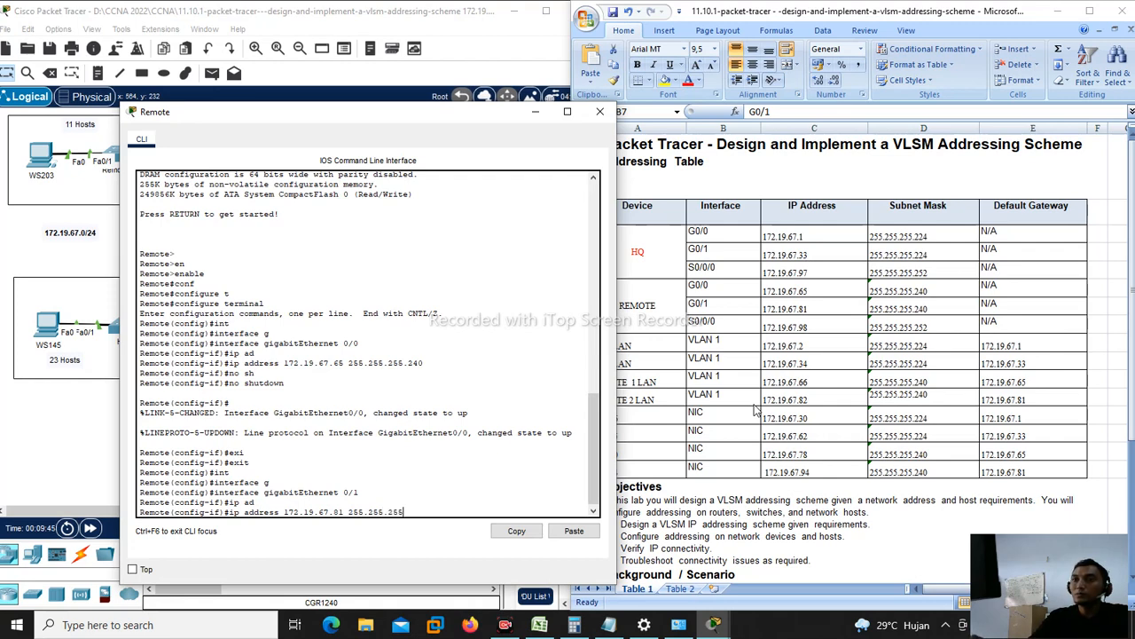
text(240)
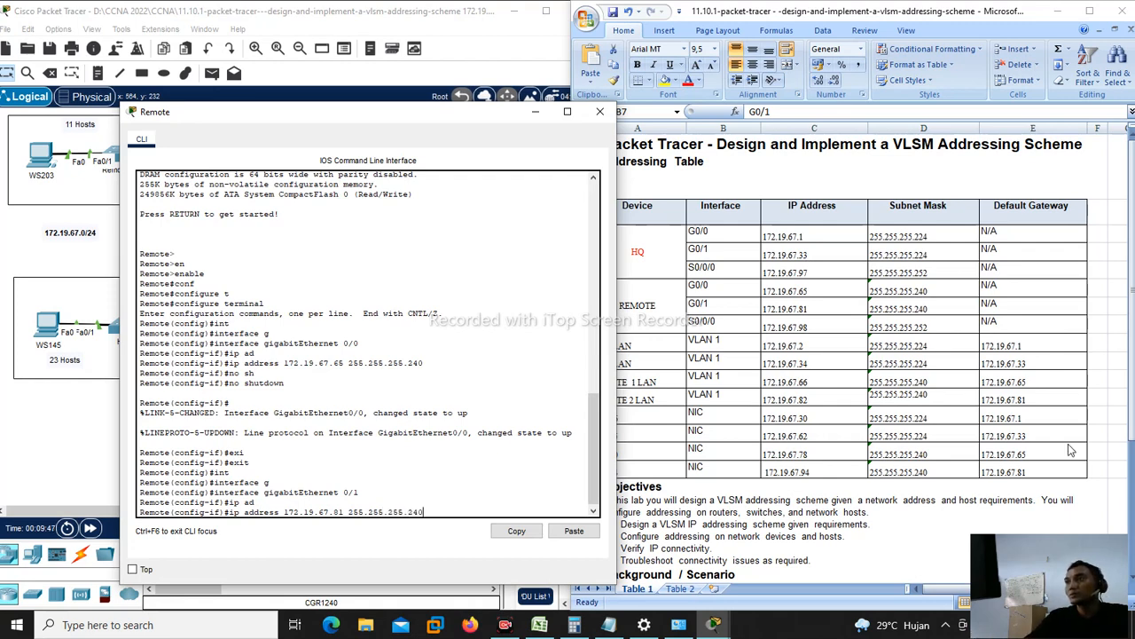
key(Return)
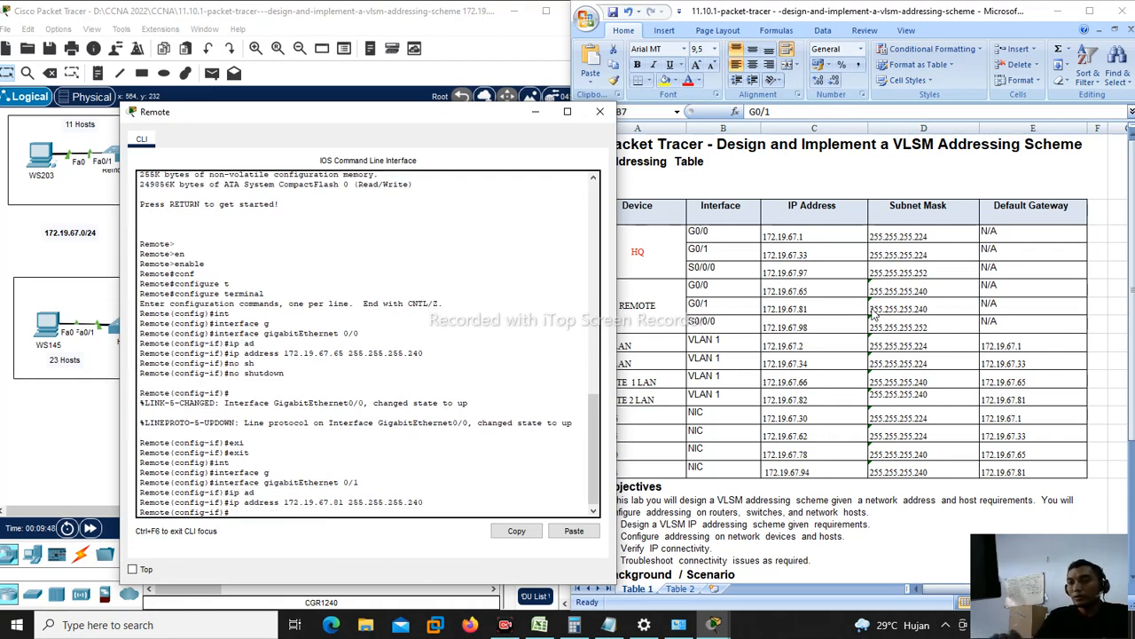
Step: Enable the Remote router's G0/1 interface with no shutdown and exit its interface configuration
text(no sh)
key(Tab)
key(Return)
text(ex)
key(Tab)
key(Return)
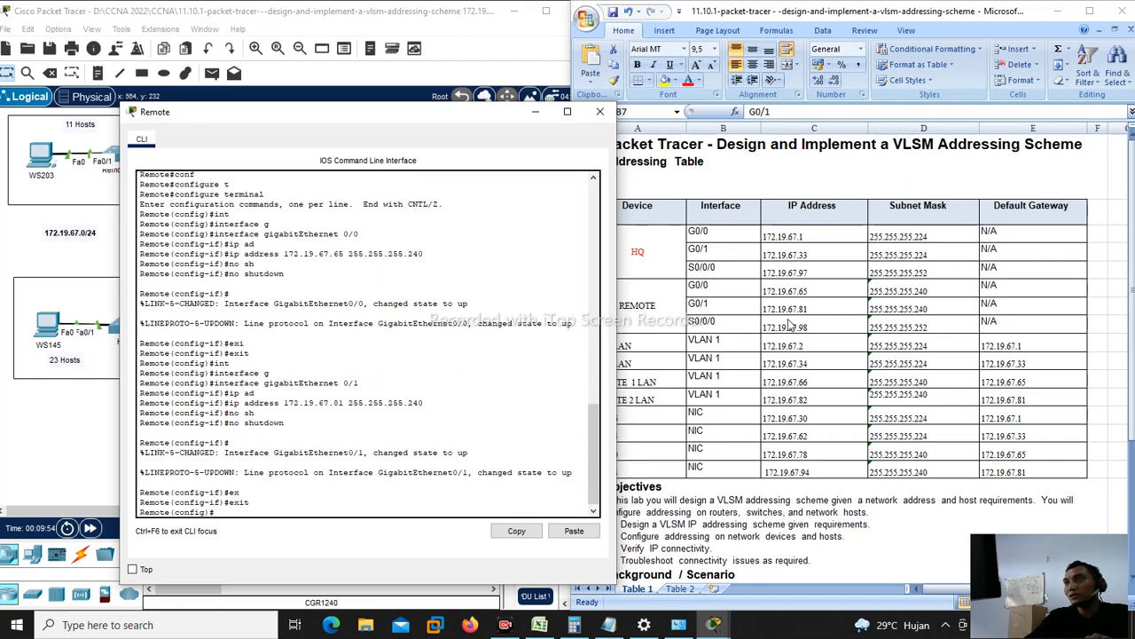
Step: Check the serial link between Remote and HQ, and write the interface serial 0/0/0 command at Remote's prompt without submitting it
drag(383, 110, 694, 208)
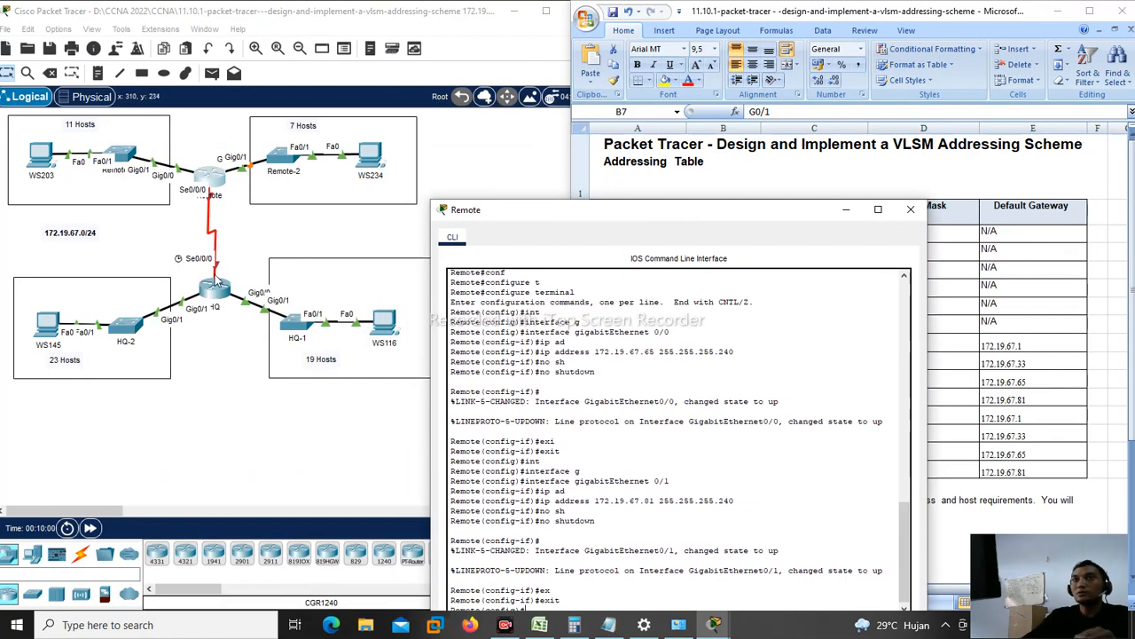
drag(571, 211, 325, 95)
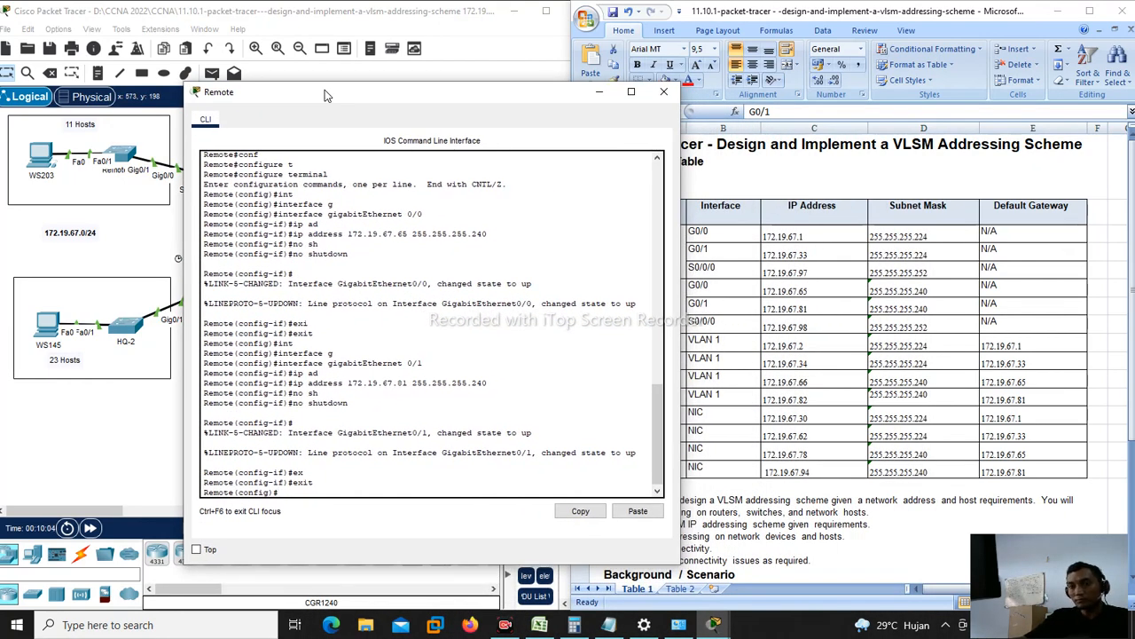
text(int)
key(Tab)
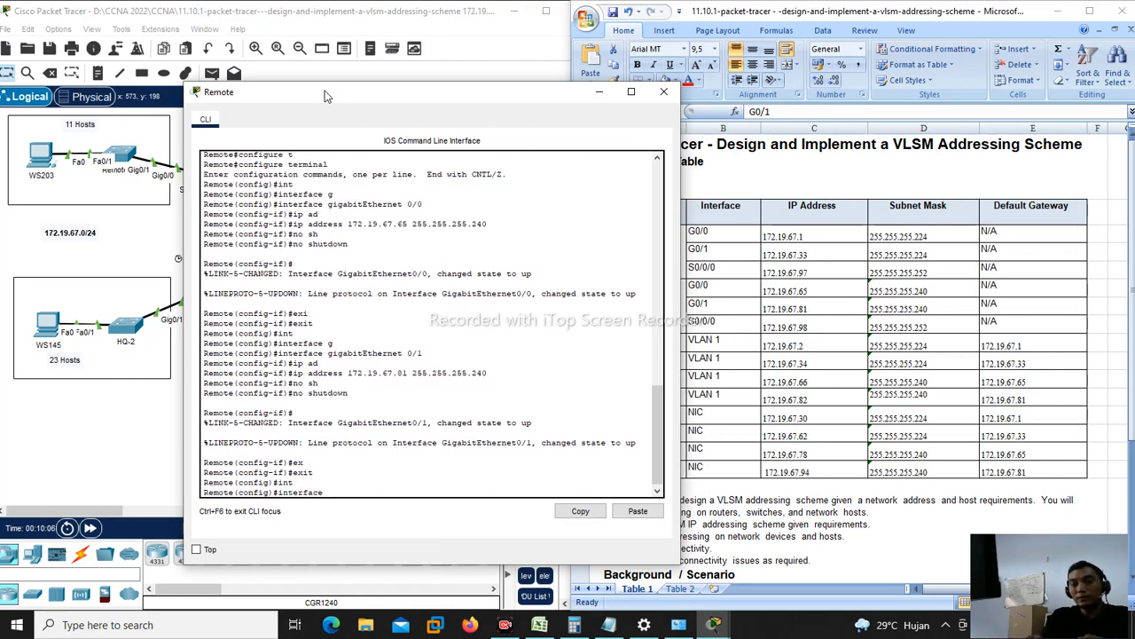
text(s)
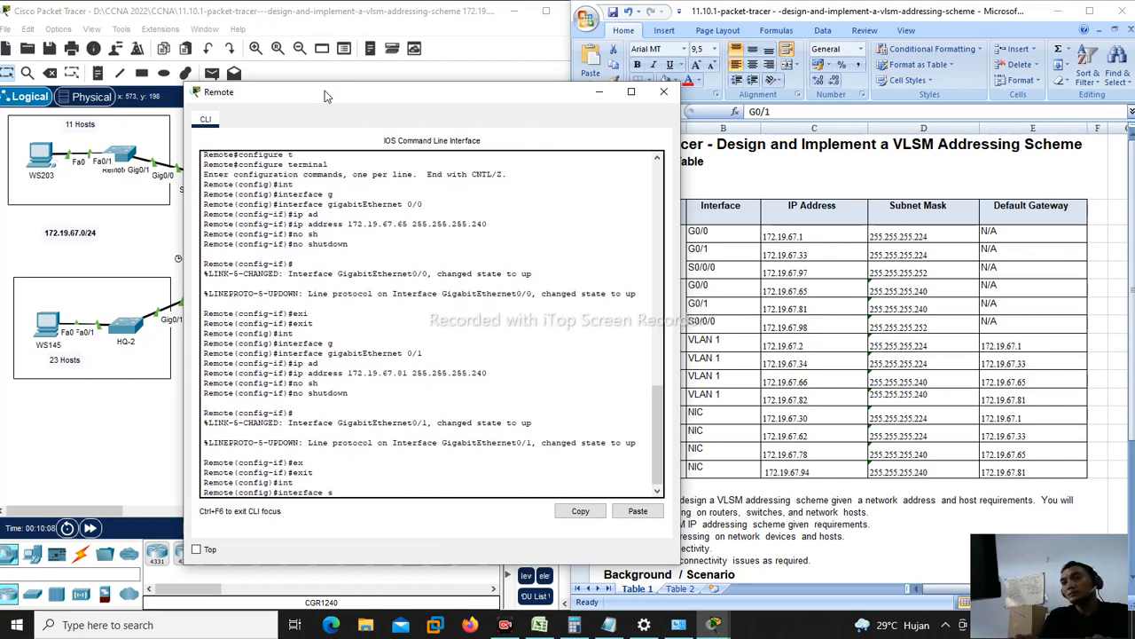
key(Tab)
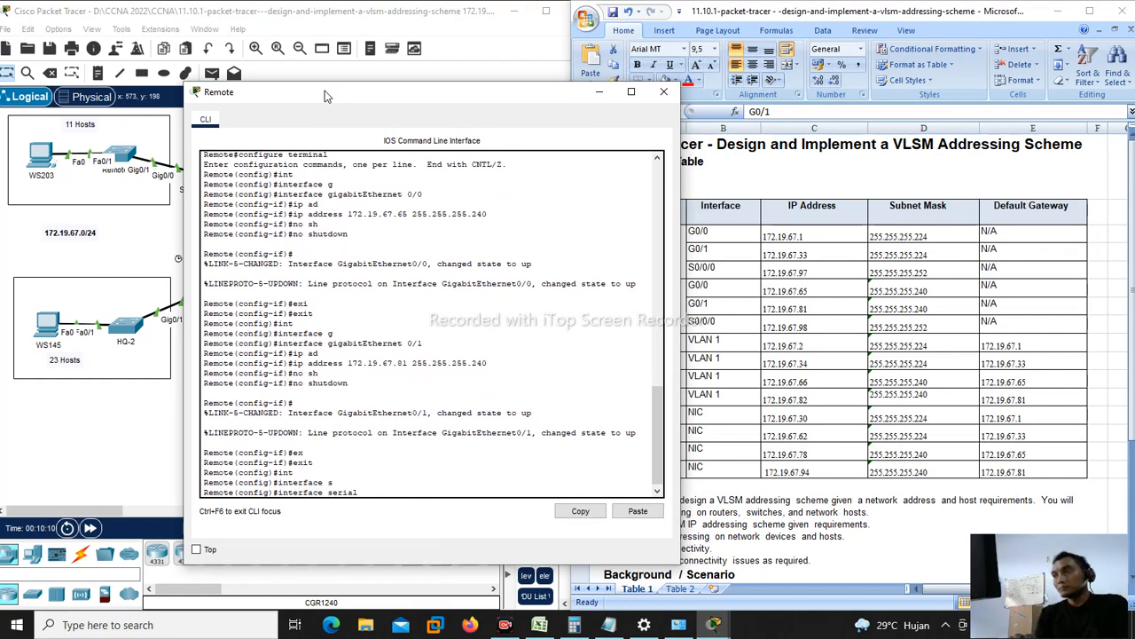
text(0)
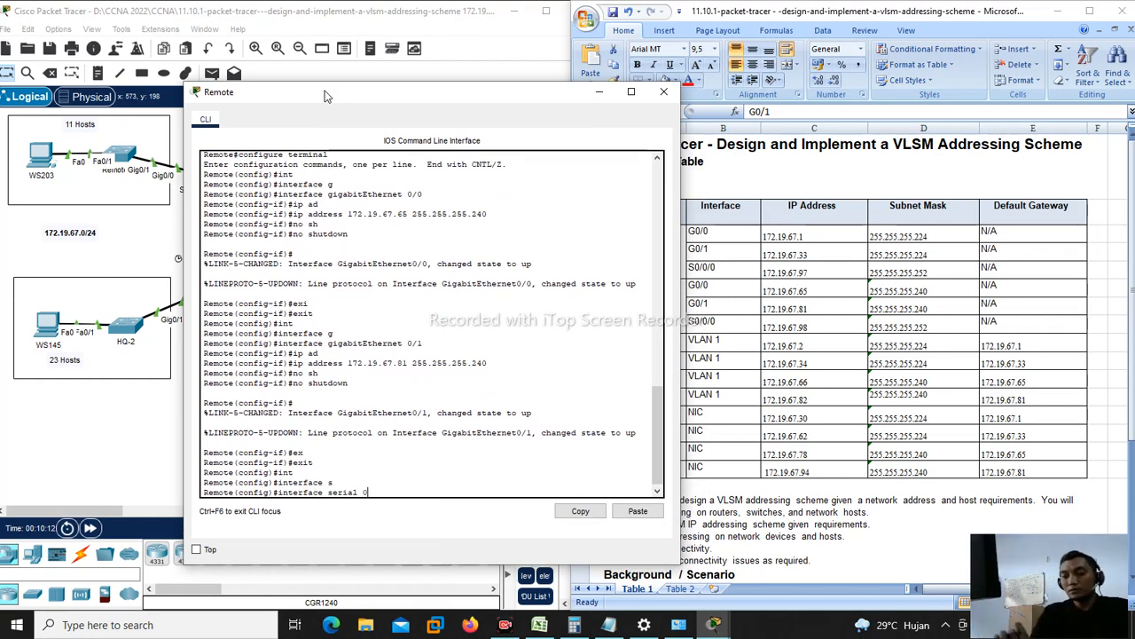
text(/0/0)
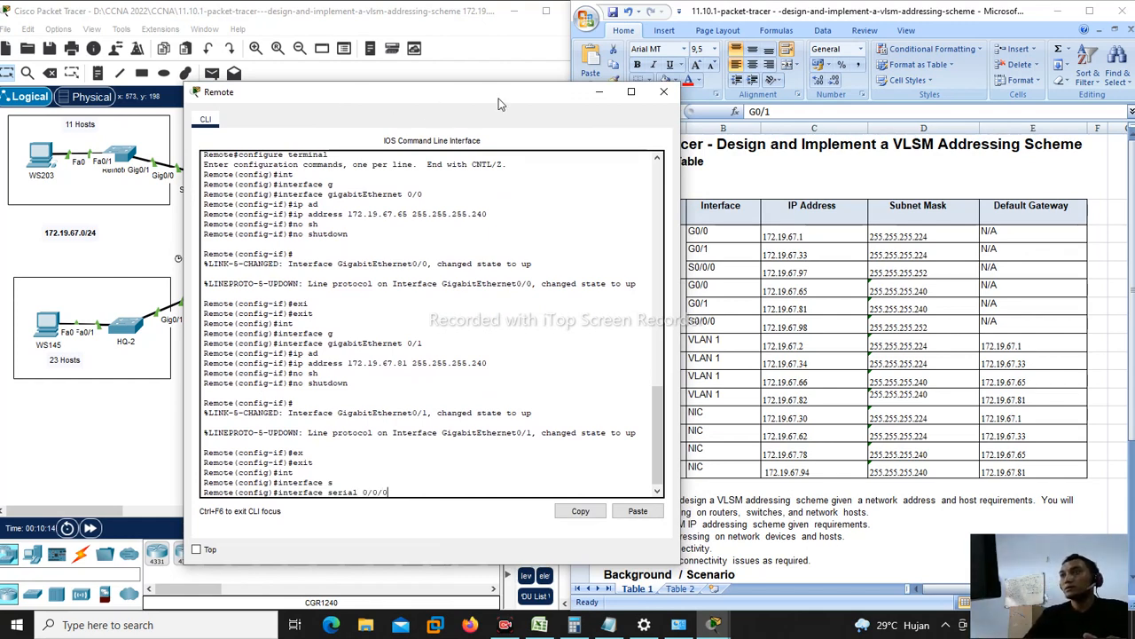
Step: Switch to Excel and copy the REMOTE S0/0/0 IP address 172.19.67.98 from the addressing table
click(701, 325)
click(738, 329)
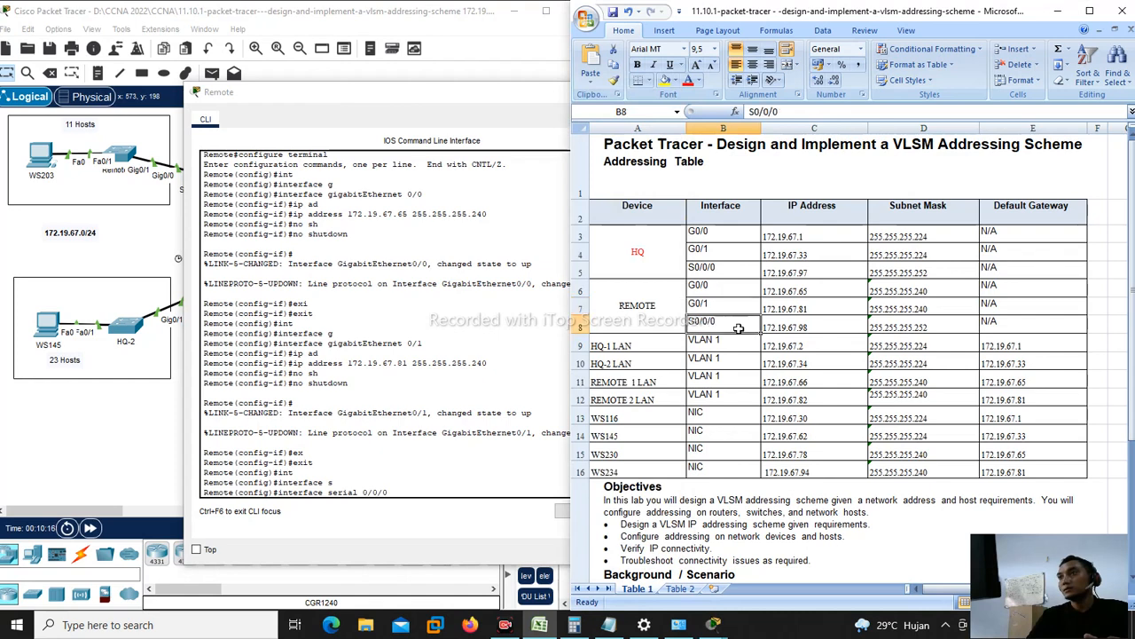
double_click(793, 326)
drag(808, 327, 736, 327)
key(ctrl+c)
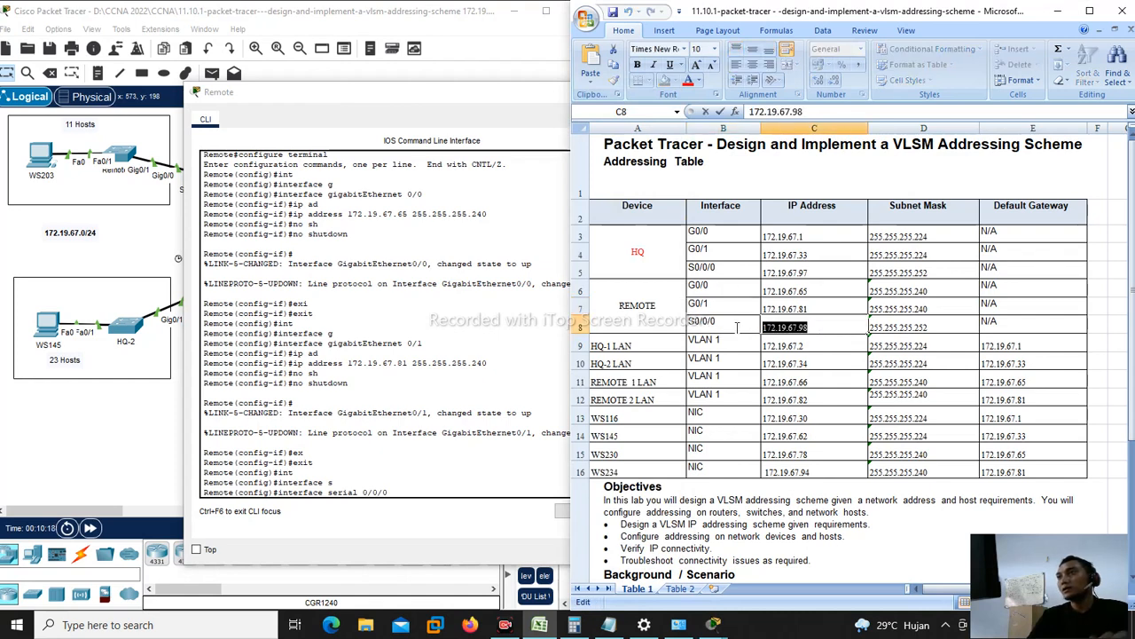
Step: Switch to Packet Tracer, enter Remote's serial 0/0/0 configuration and assign IP address 172.19.67.98 with mask 255.255.255.252
click(412, 493)
key(Return)
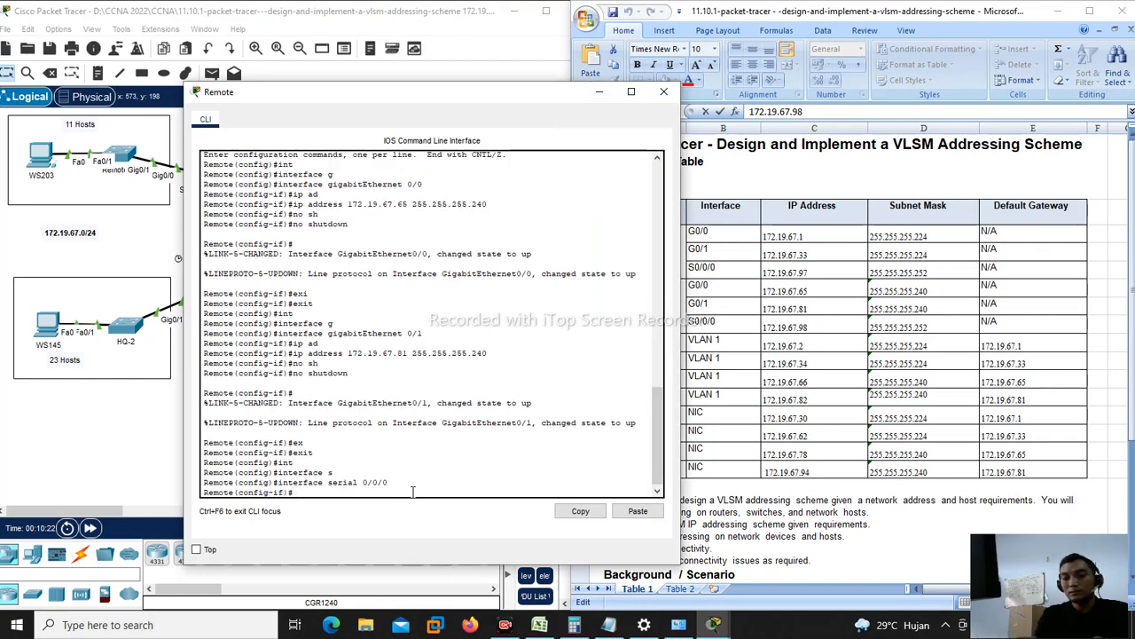
text(address)
key(Tab)
right_click(413, 493)
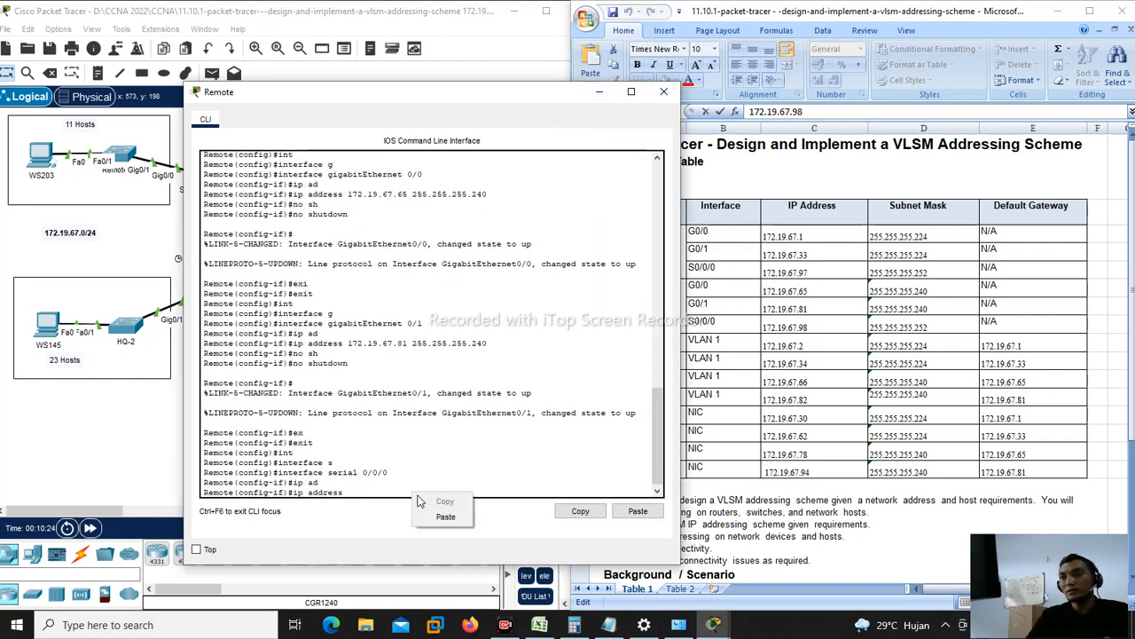
click(445, 517)
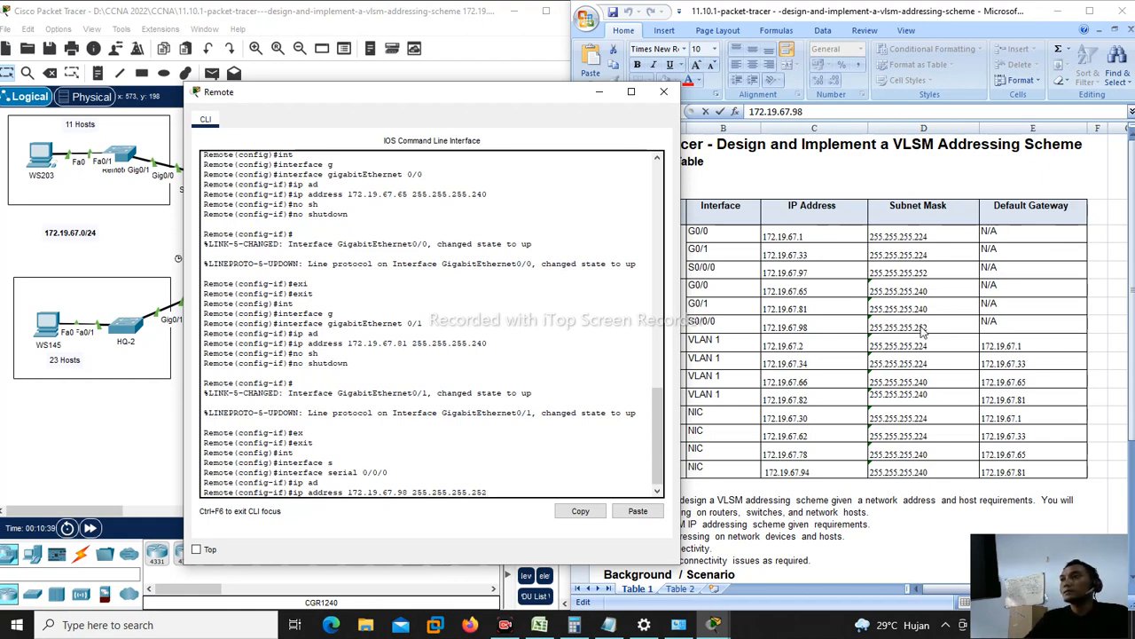
key(Return)
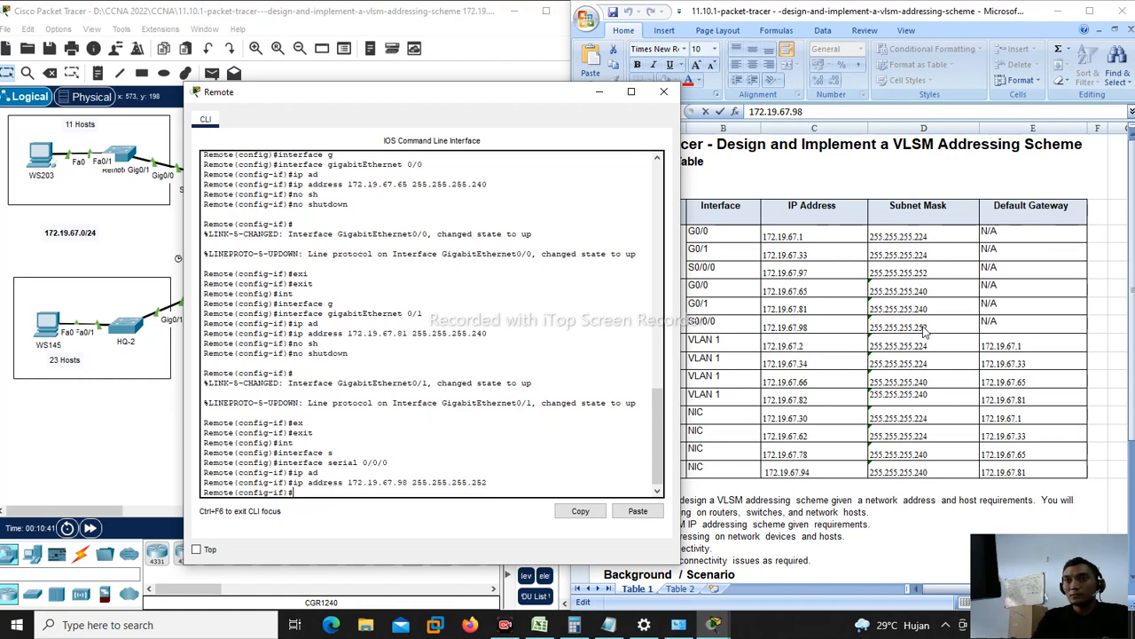
Step: Enable the Remote router's serial 0/0/0 interface with no shutdown and exit its interface configuration
text(no sh)
key(Tab)
key(Return)
text(e)
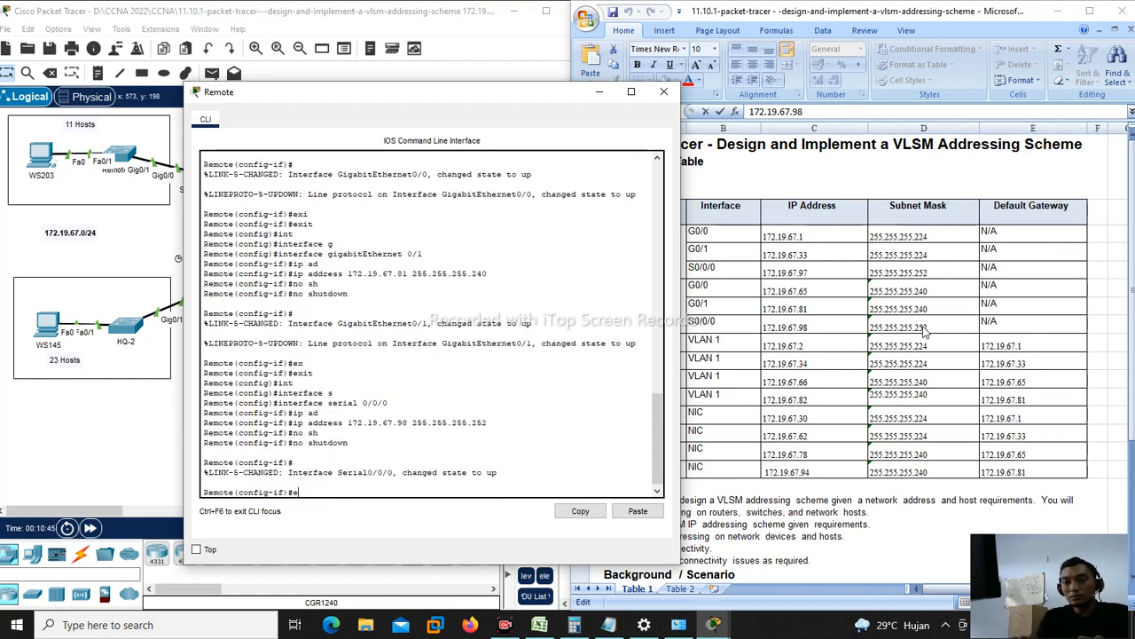
text(xi)
key(Tab)
key(Return)
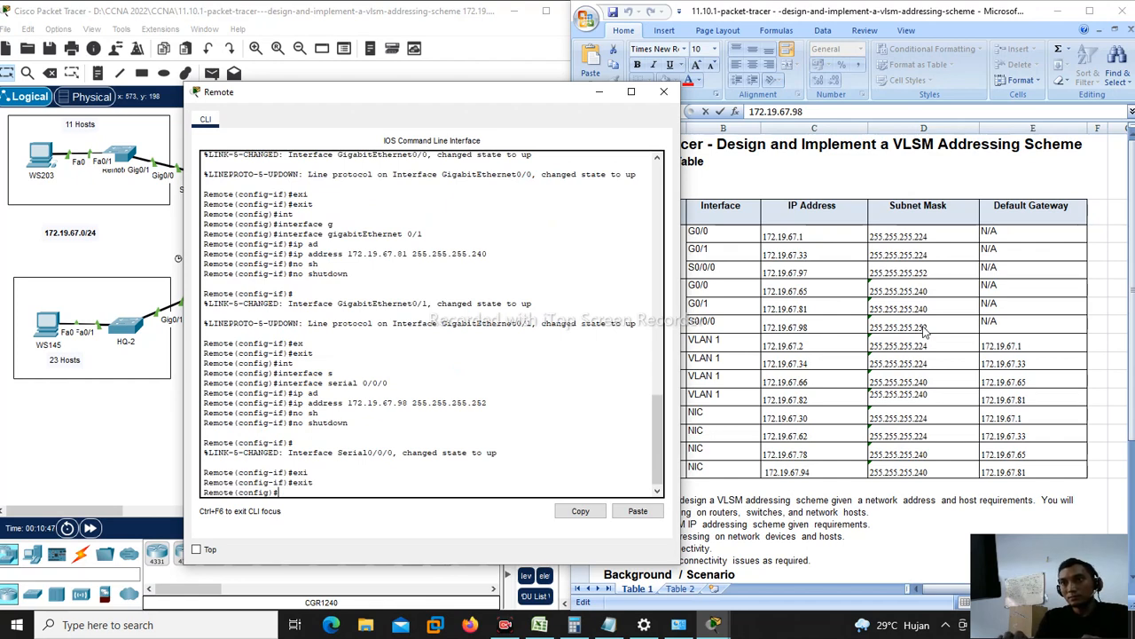
Step: Exit global configuration mode on the Remote router to reach the privileged EXEC prompt
key(Return)
text(ex)
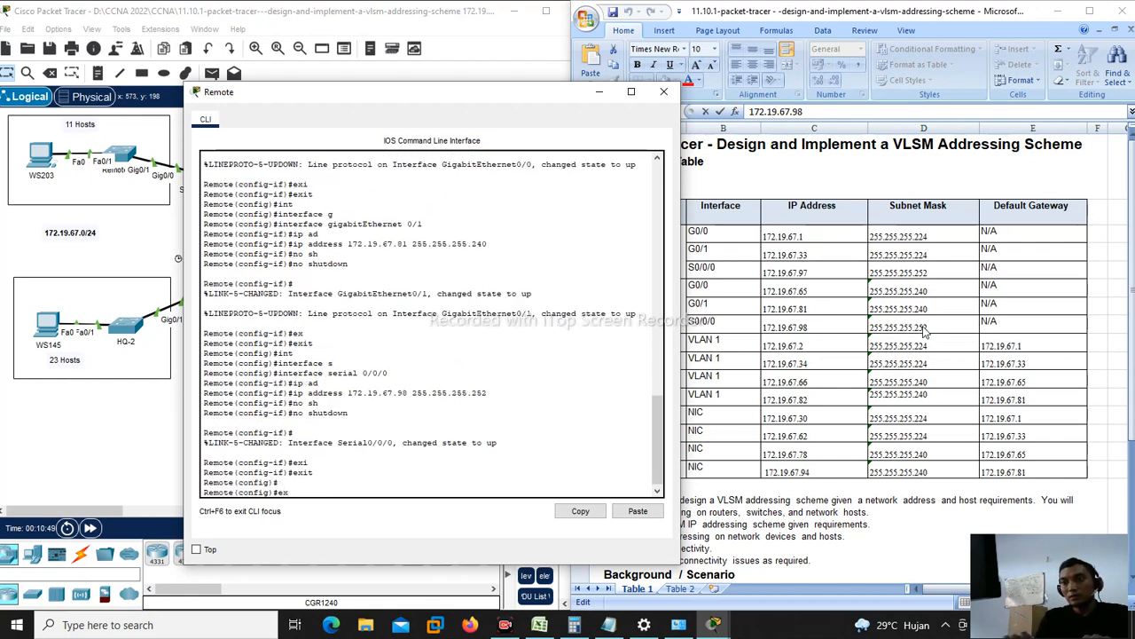
text(i)
key(Tab)
key(Return)
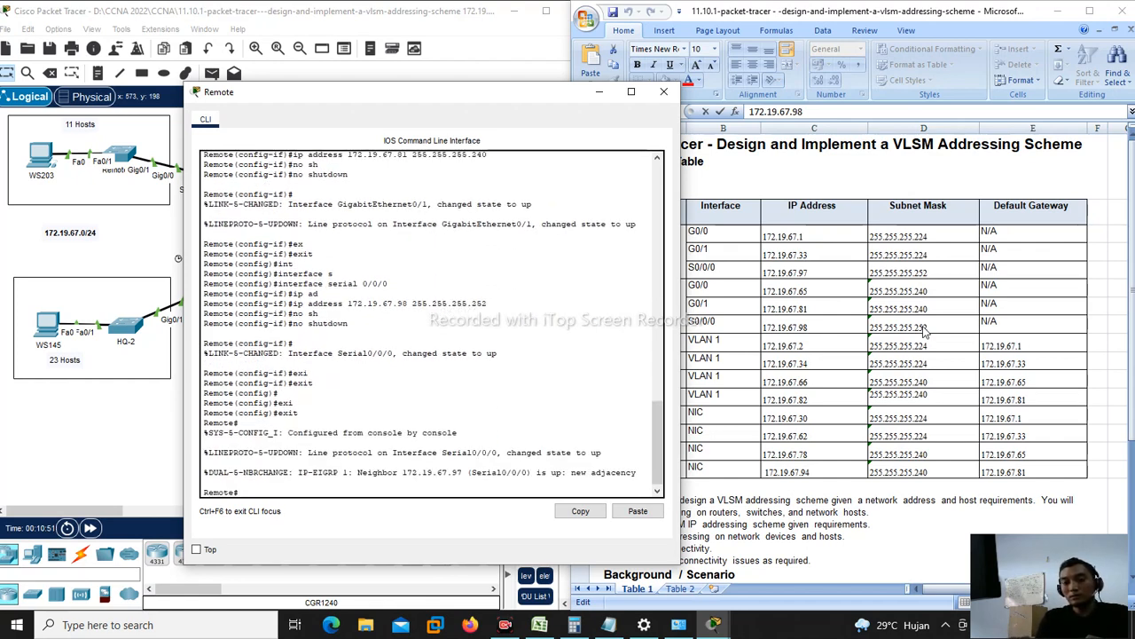
text(b)
key(Tab)
text(r)
key(Tab)
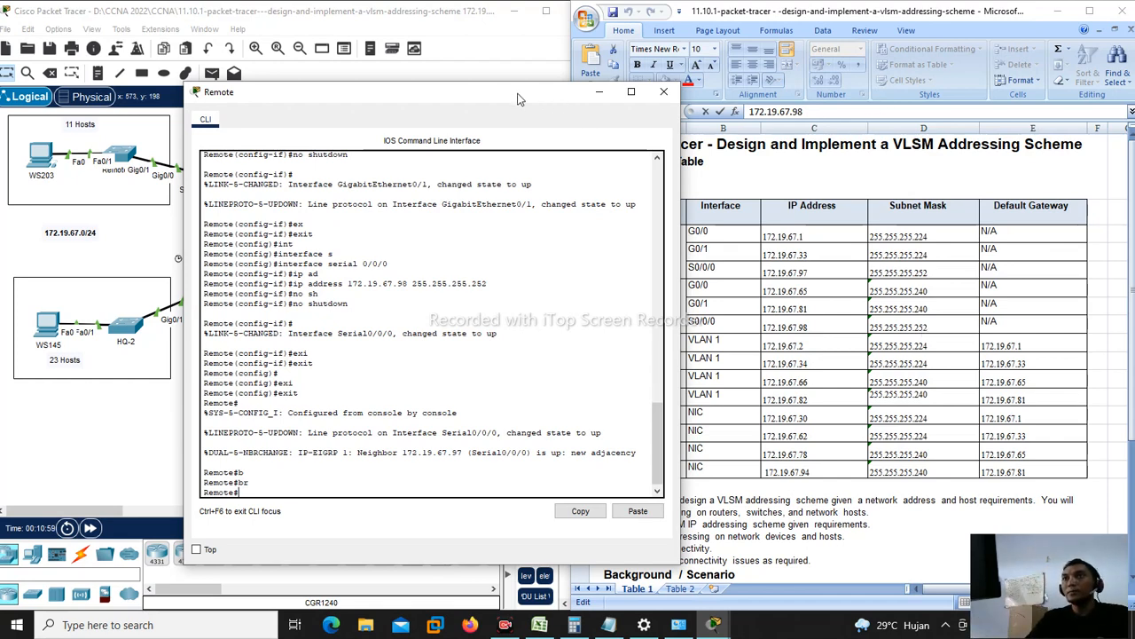
Step: Run show ip interface brief on the Remote router and check the Serial0/0/0 address
drag(450, 98, 617, 128)
drag(461, 129, 246, 90)
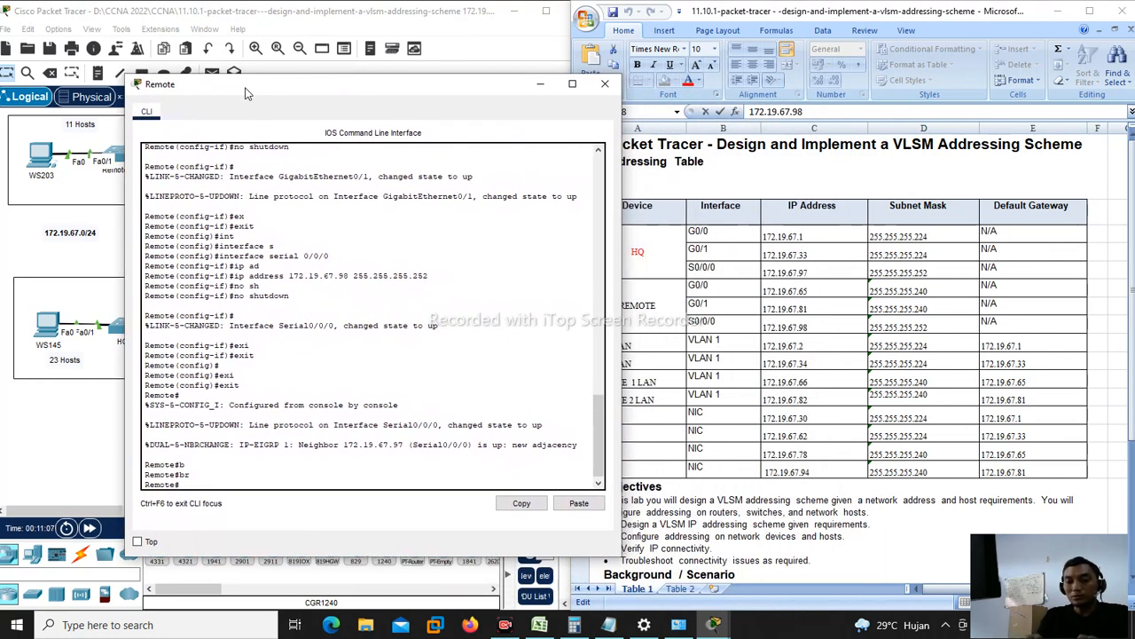
key(BackSpace)
key(BackSpace)
text(sh)
key(Tab)
text(ip)
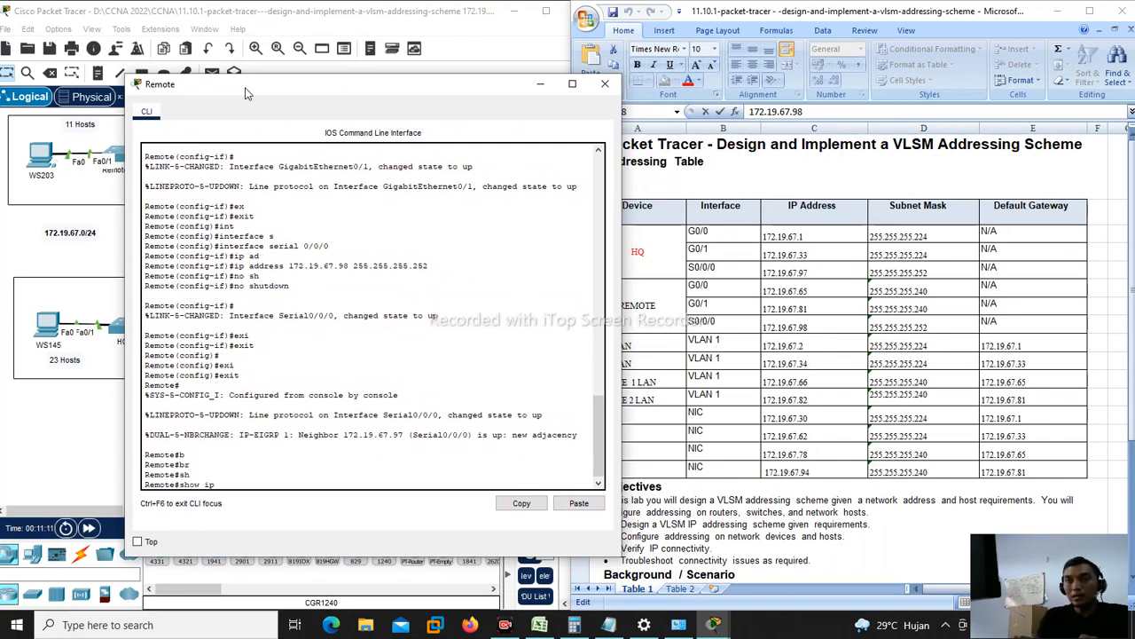
text( in)
key(Tab)
text(b)
key(Tab)
key(Return)
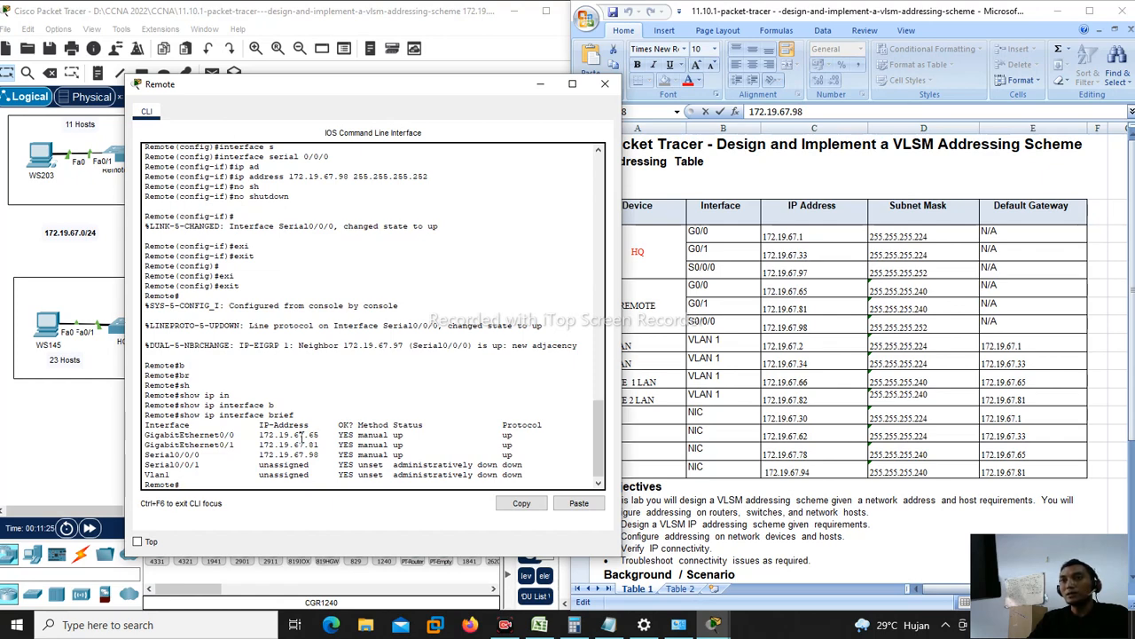
drag(309, 435, 328, 456)
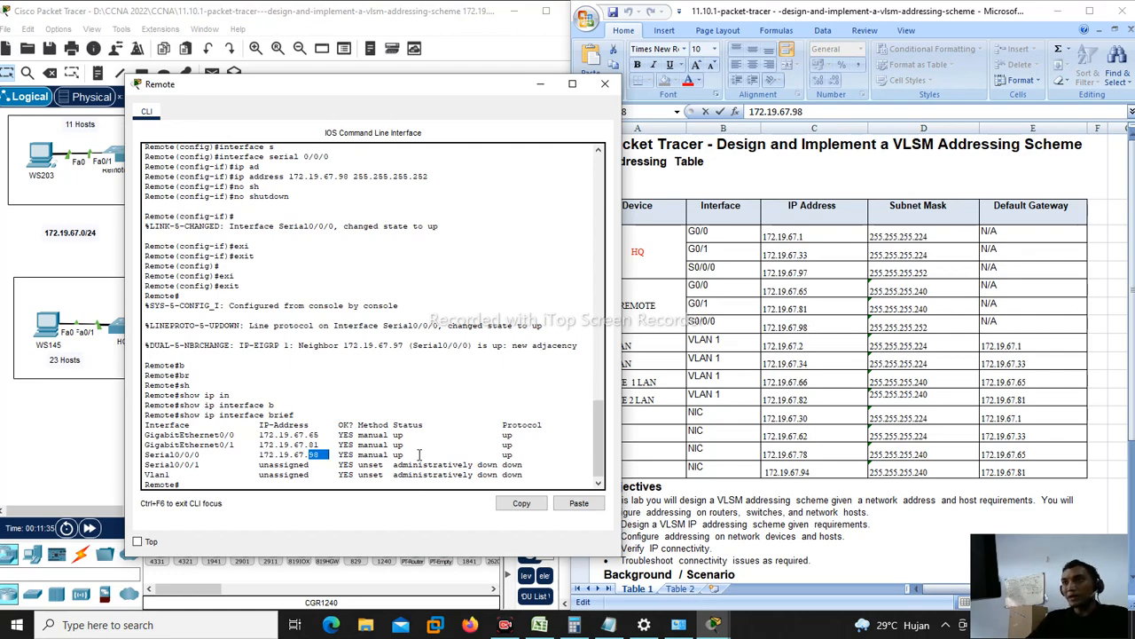
Step: Run show ip interface brief on the HQ router and check Serial0/0/0's status and protocol
click(604, 89)
click(222, 297)
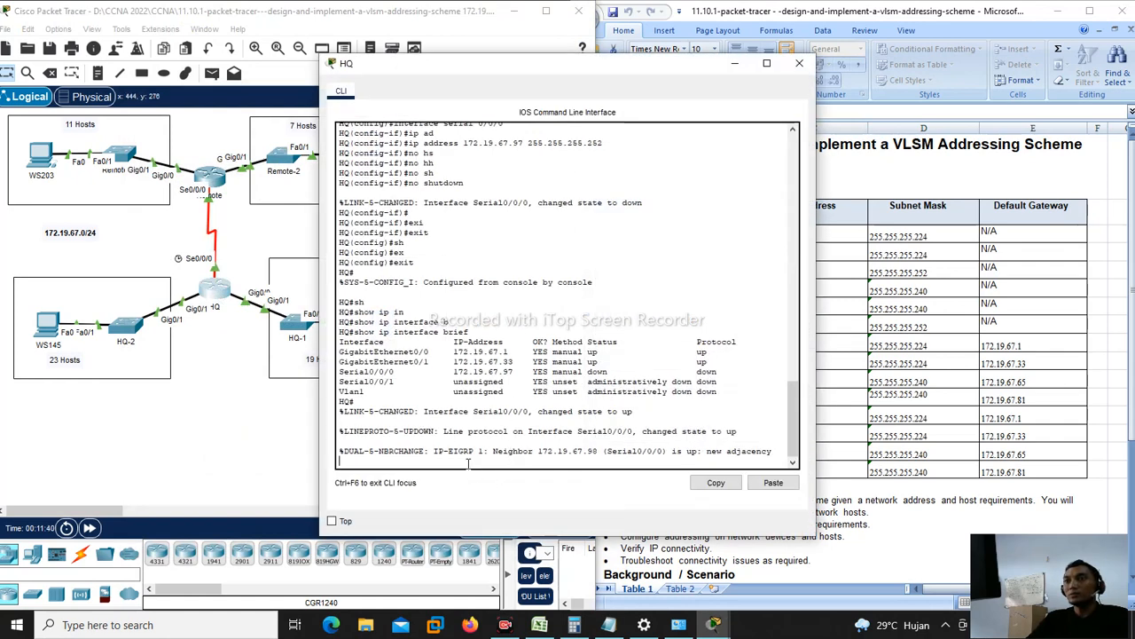
key(Return)
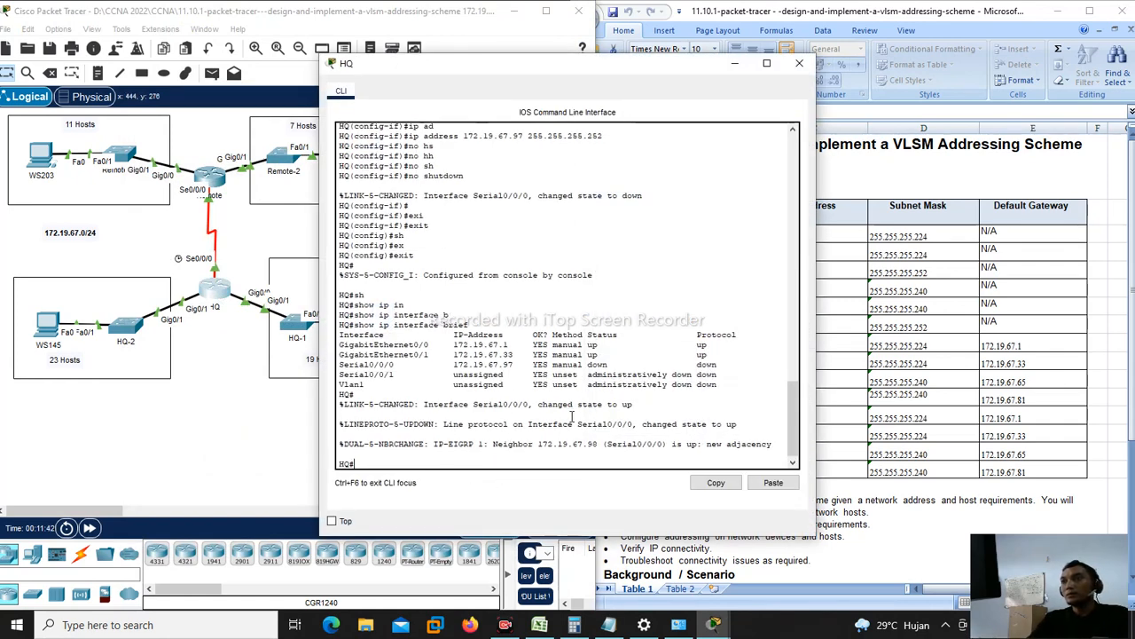
key(Up)
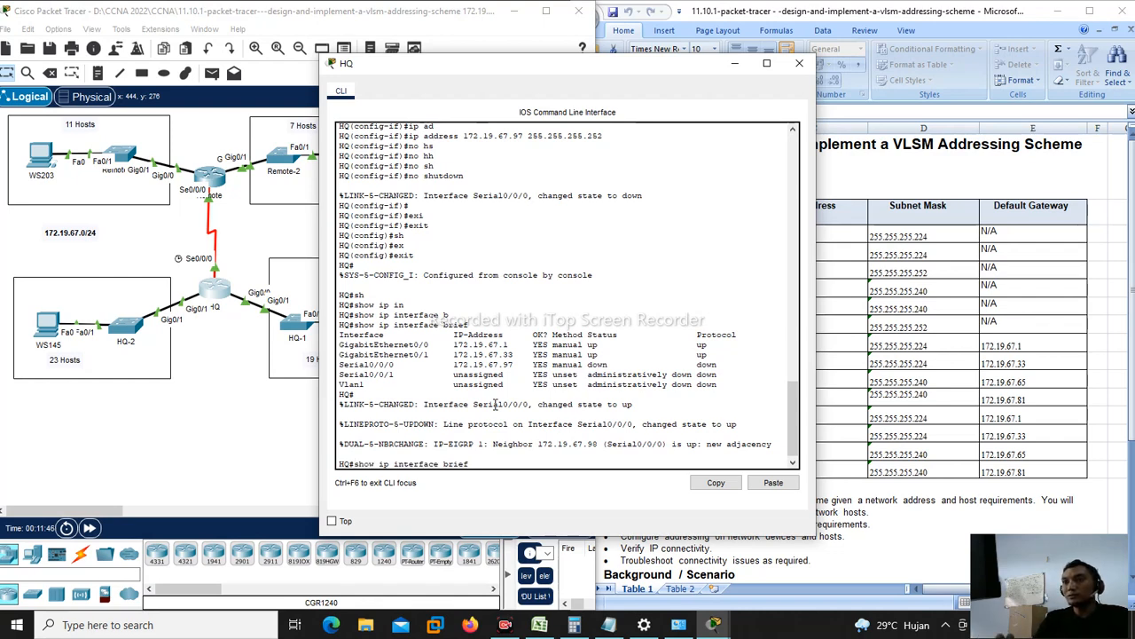
key(Return)
drag(684, 433, 720, 431)
drag(593, 433, 604, 434)
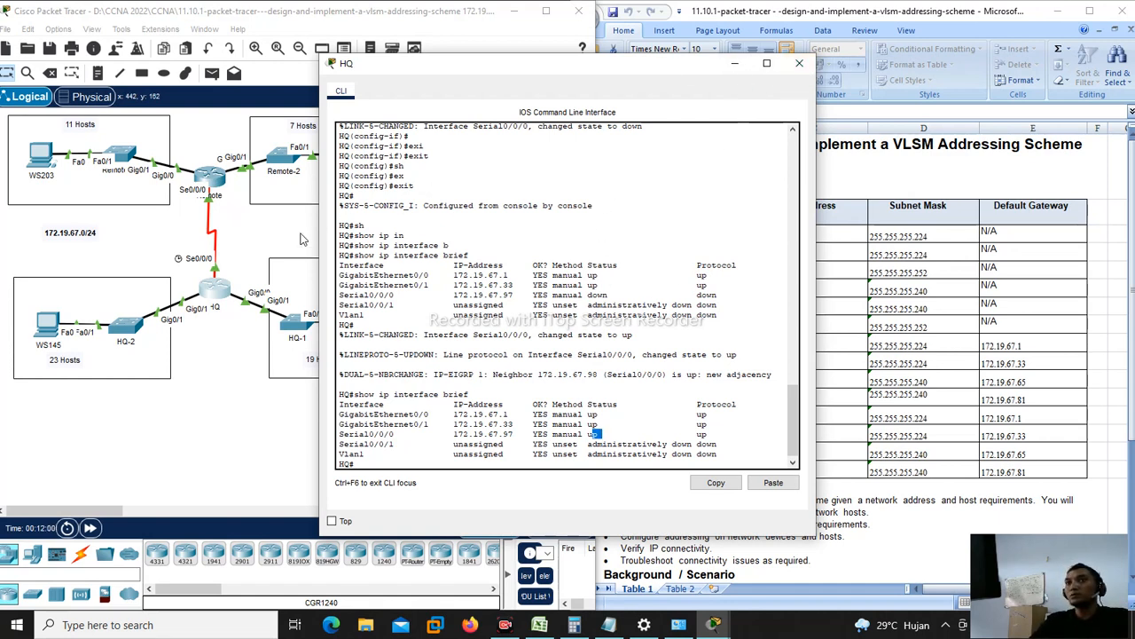
click(797, 65)
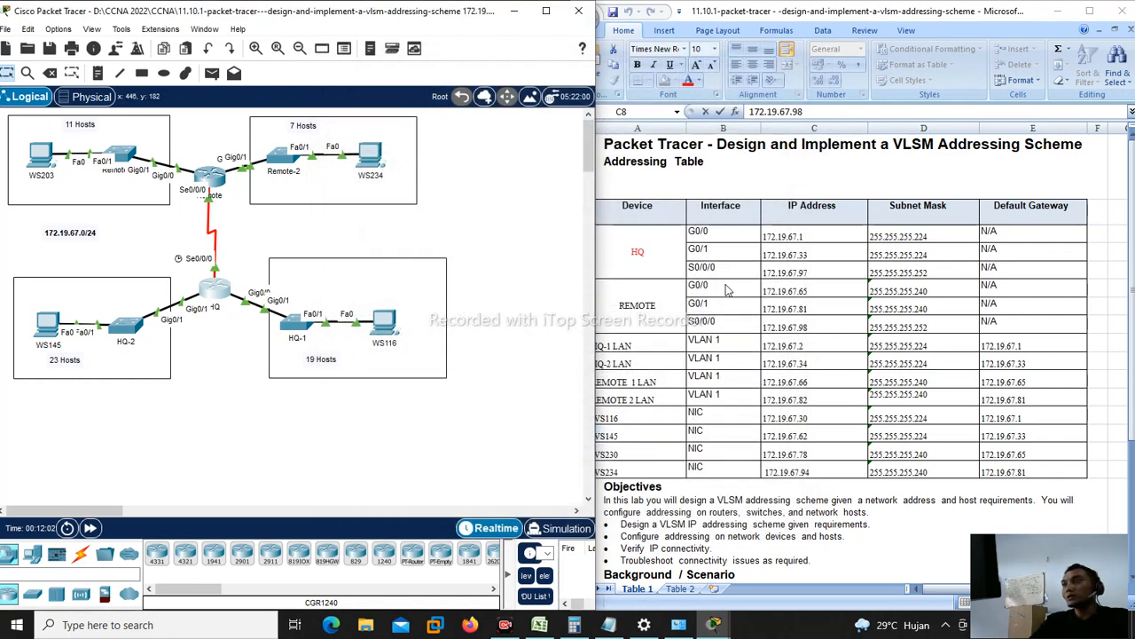
Step: Find the HQ-1 LAN row in Excel's addressing table, open the HQ-1 switch's CLI in Packet Tracer and arrange both windows side by side
click(700, 352)
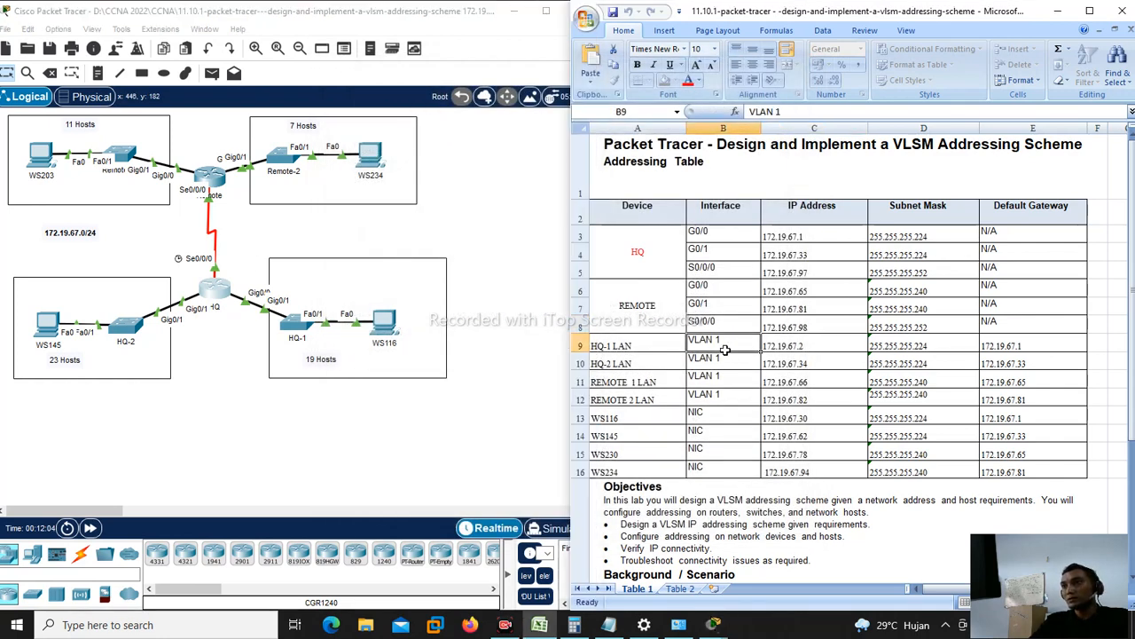
click(649, 351)
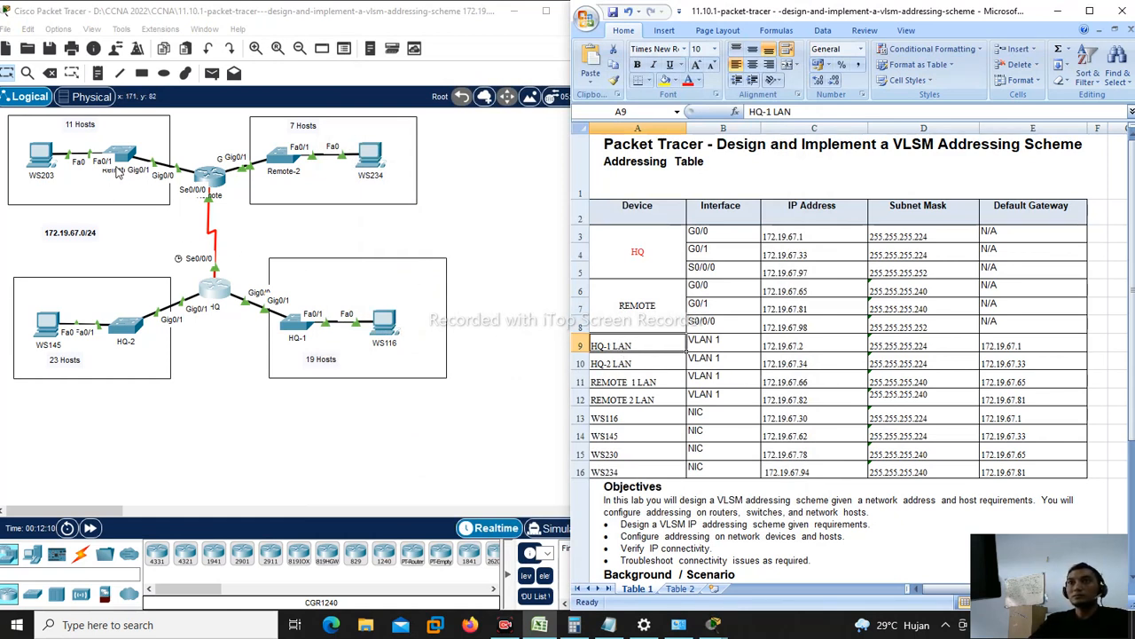
click(292, 325)
drag(466, 71, 216, 82)
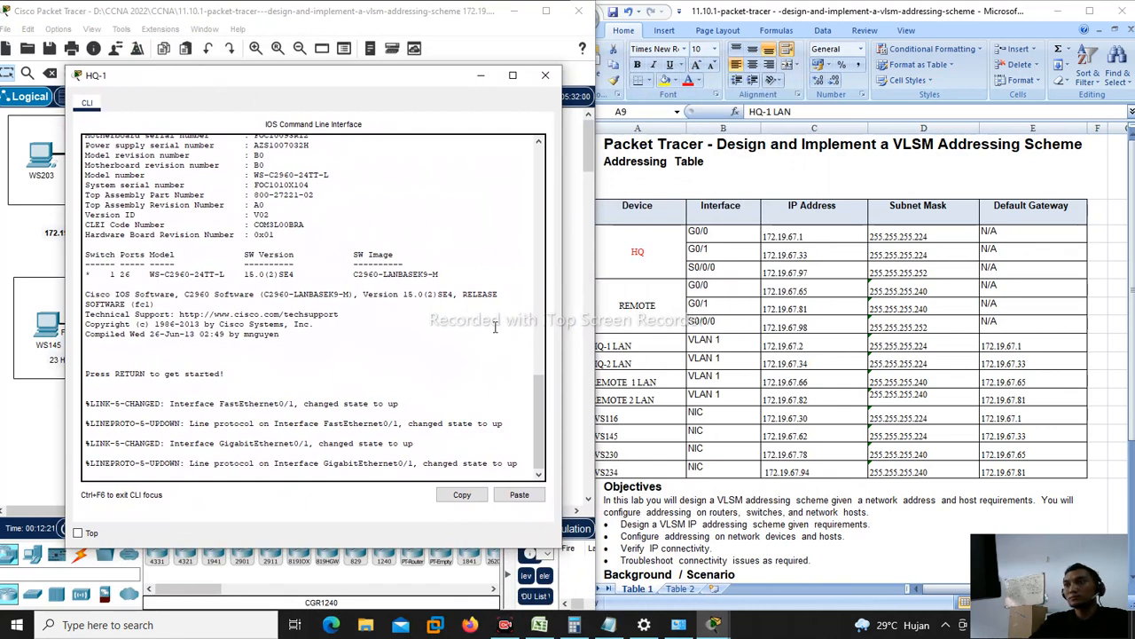
click(639, 366)
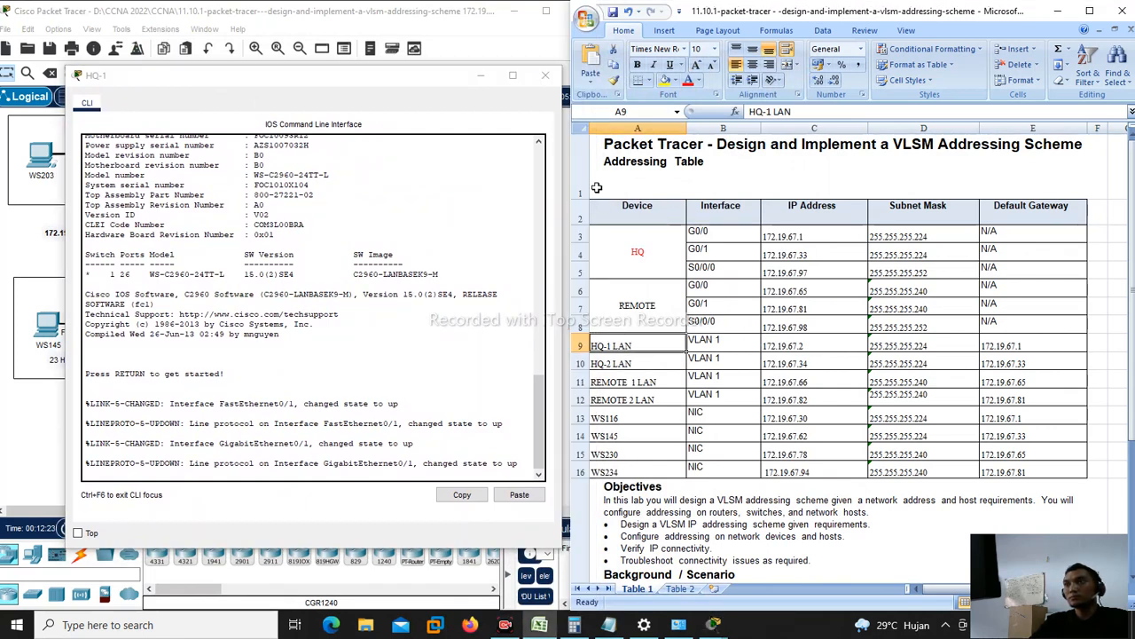
drag(572, 175, 588, 177)
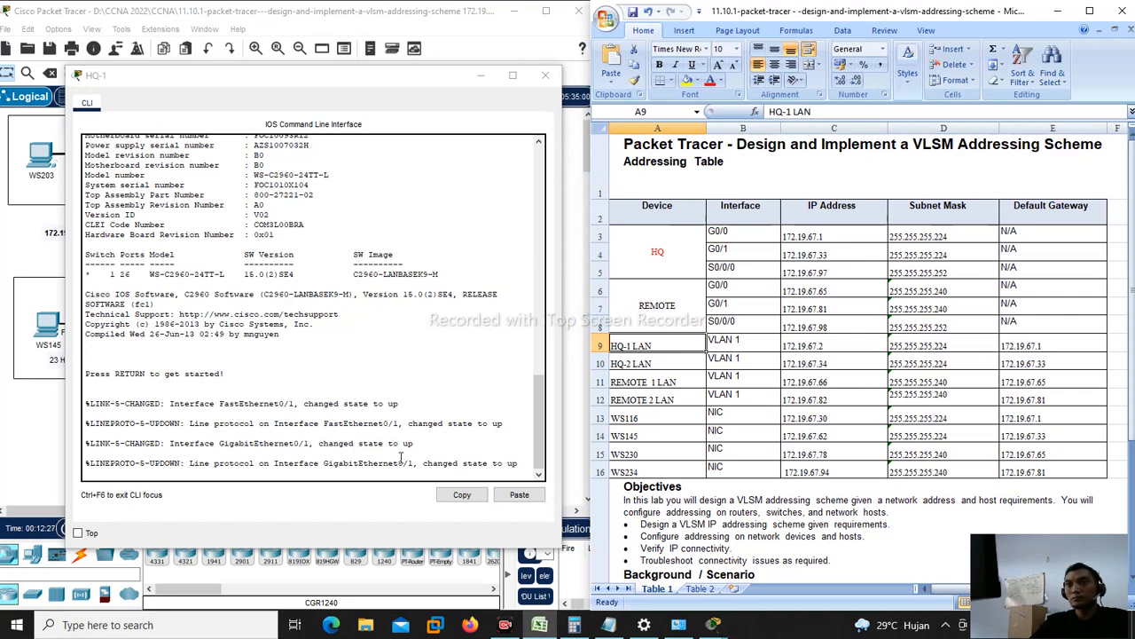
Step: Switch to Packet Tracer, start the HQ-1 console session and enter privileged EXEC mode with enable
click(401, 456)
key(Return)
key(Return)
key(Return)
key(Return)
key(Return)
text(en)
key(Tab)
key(Return)
Step: Enter global configuration mode on the HQ-1 switch with configure terminal and begin an interface command
text(con)
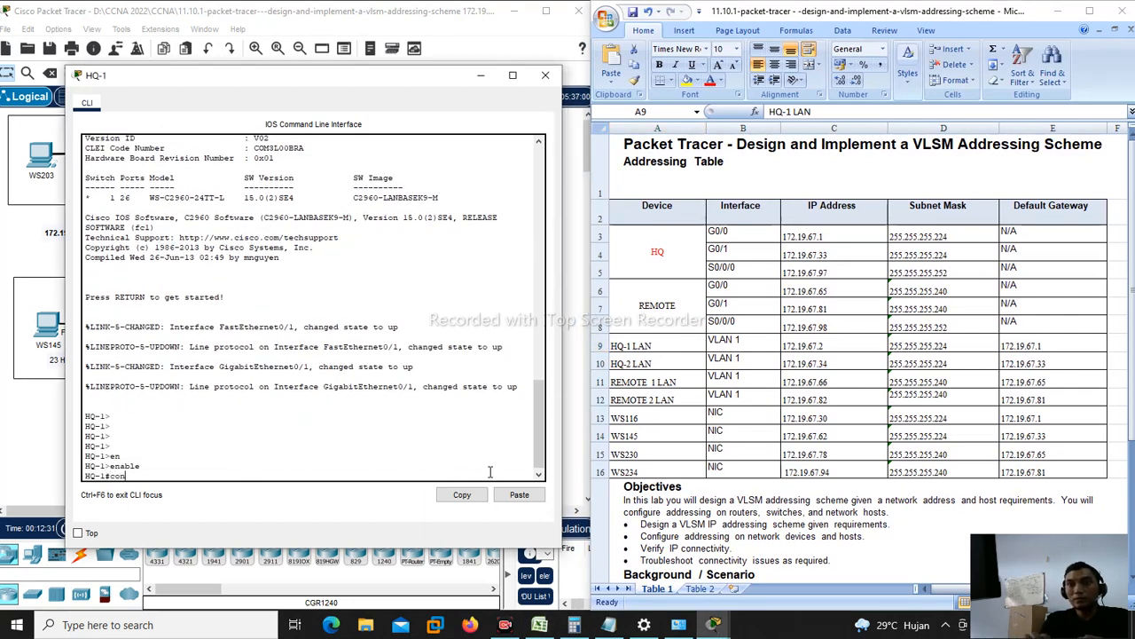
key(Tab)
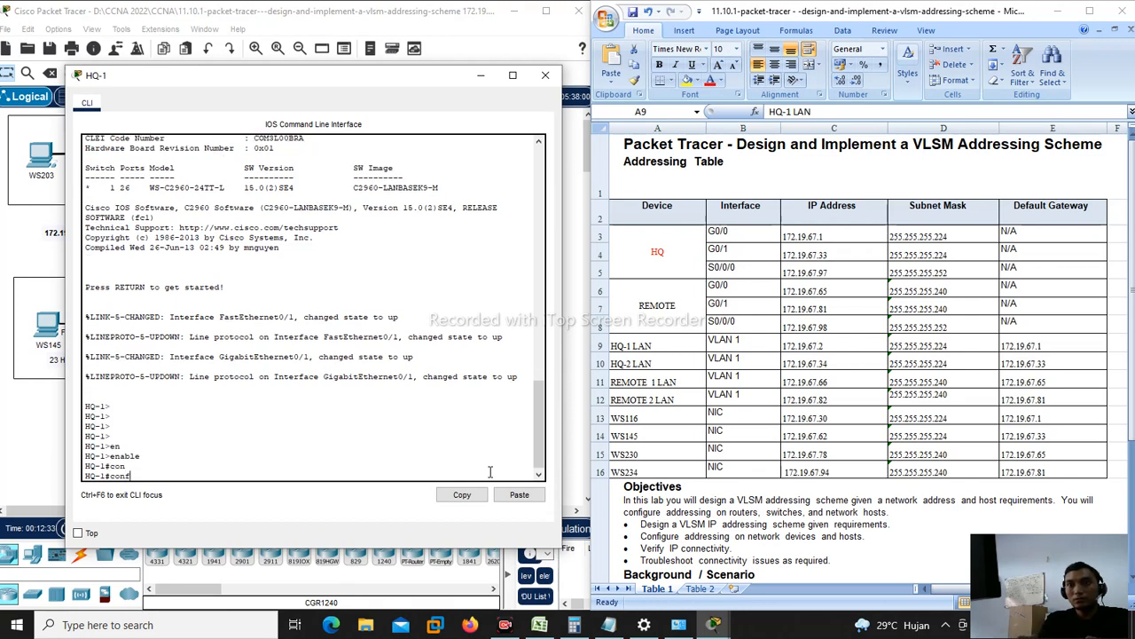
text(f)
key(Tab)
text(t)
key(Tab)
key(Return)
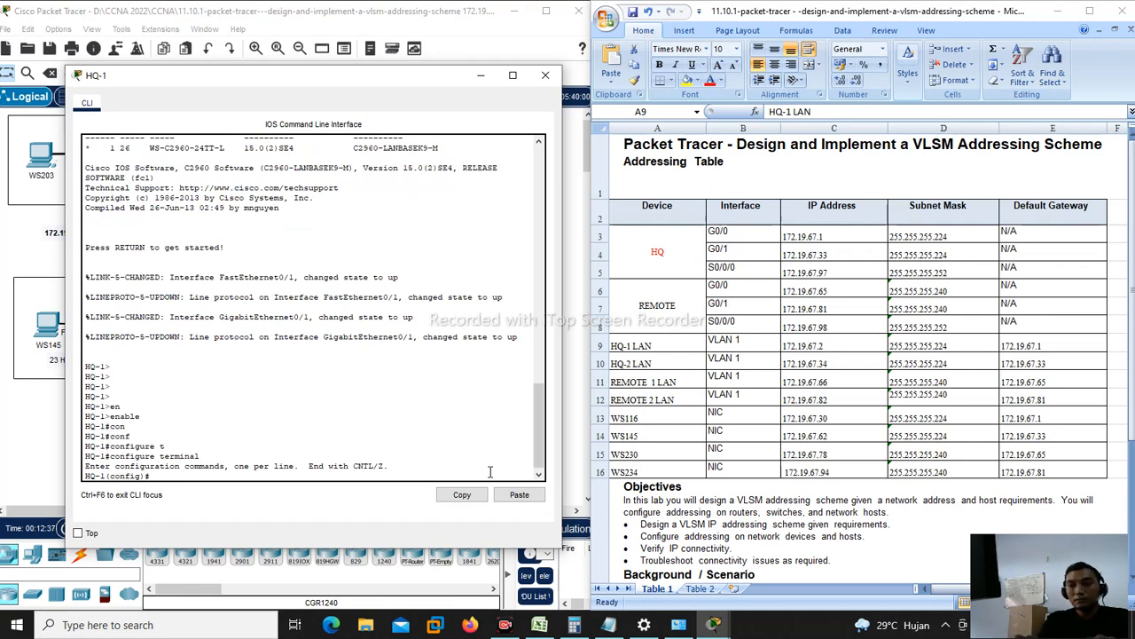
text(in)
key(Tab)
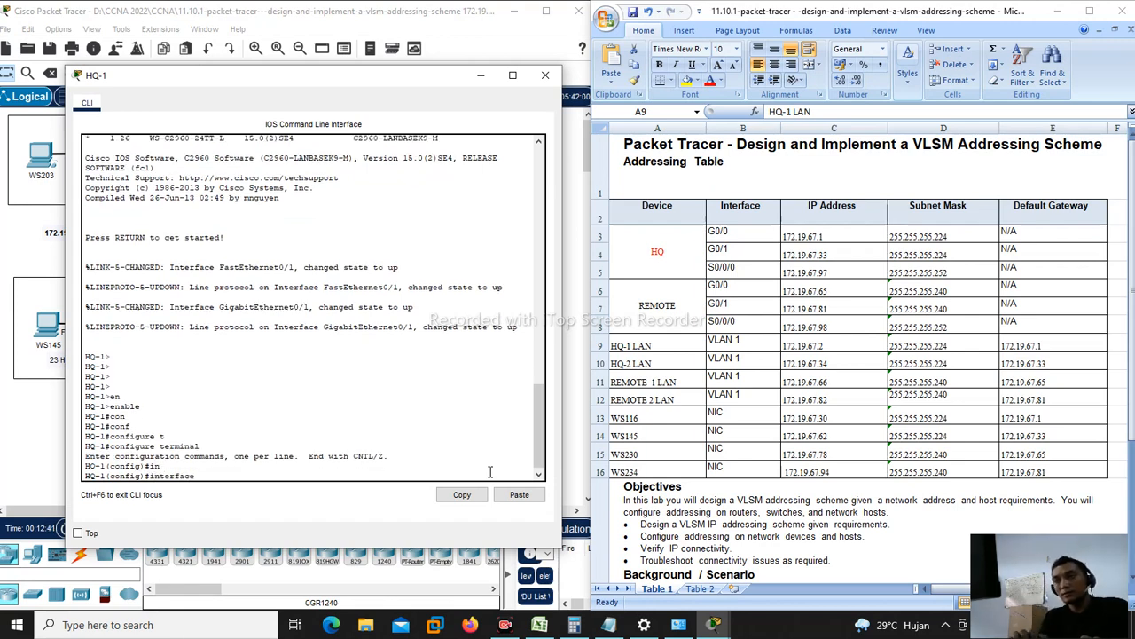
Step: Examine the topology around HQ-1 and the HQ-1 LAN row's interface, IP address and default gateway in the Excel addressing table
drag(394, 81, 843, 112)
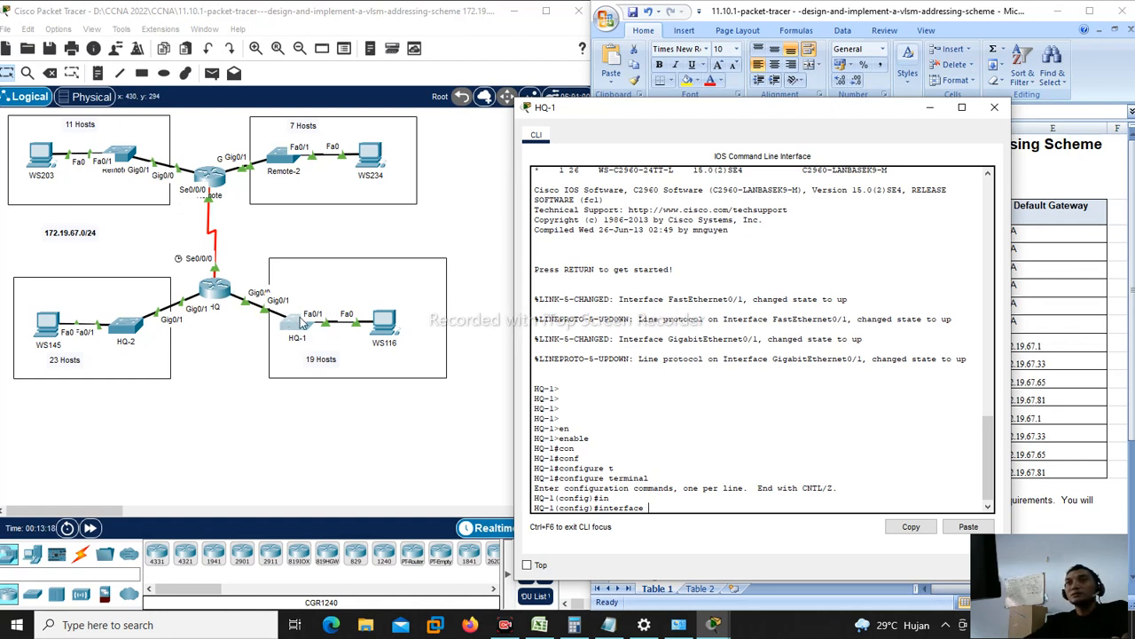
drag(690, 116, 340, 421)
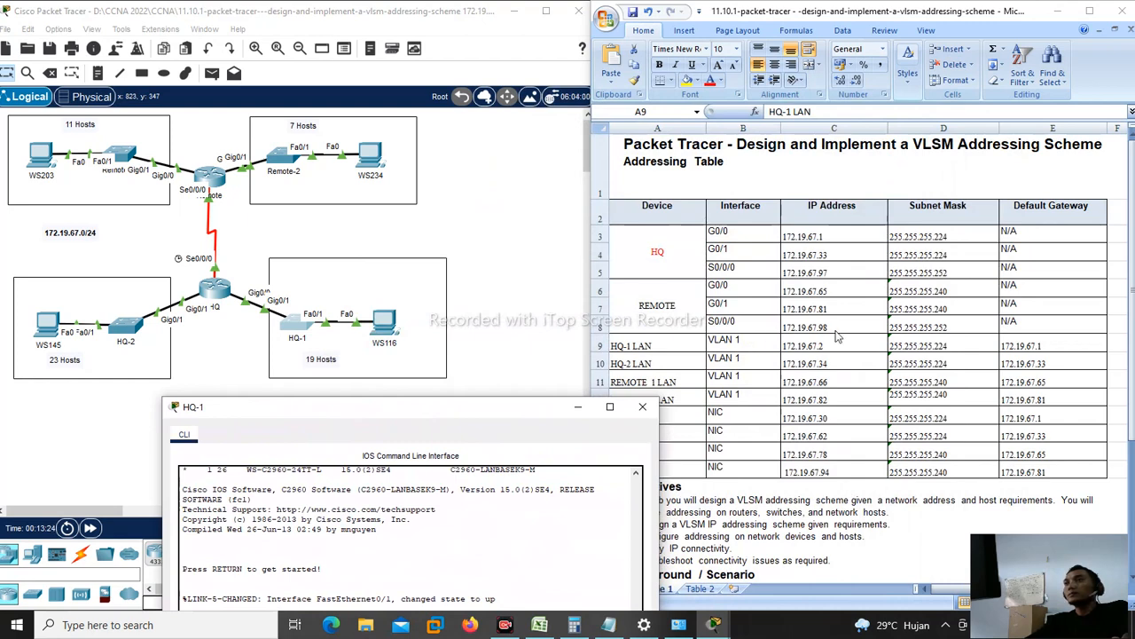
click(816, 364)
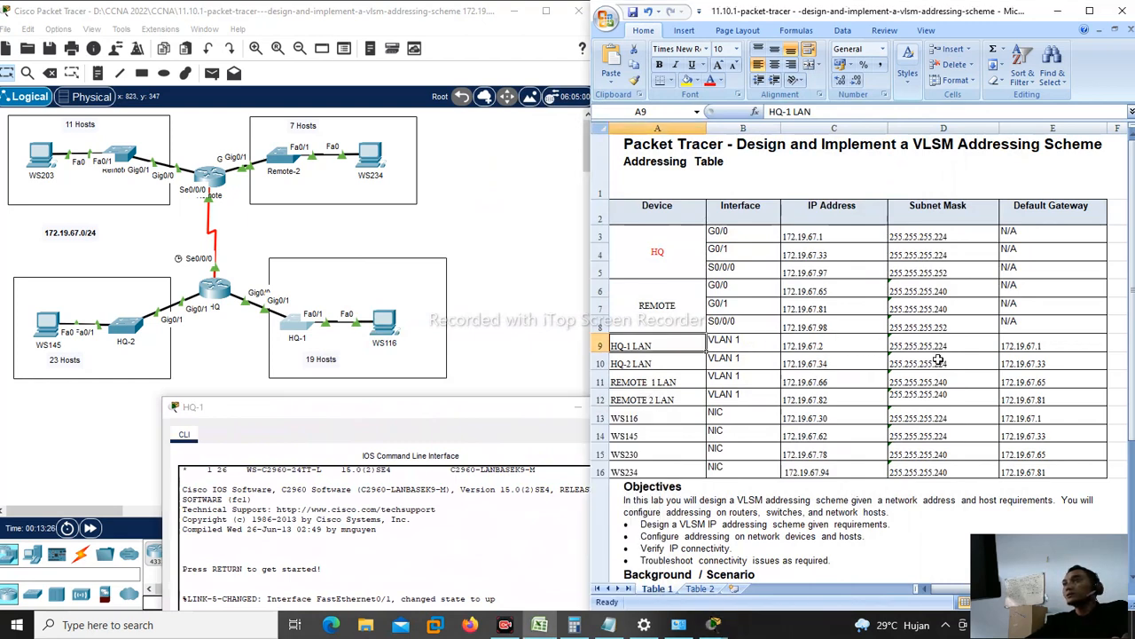
click(750, 345)
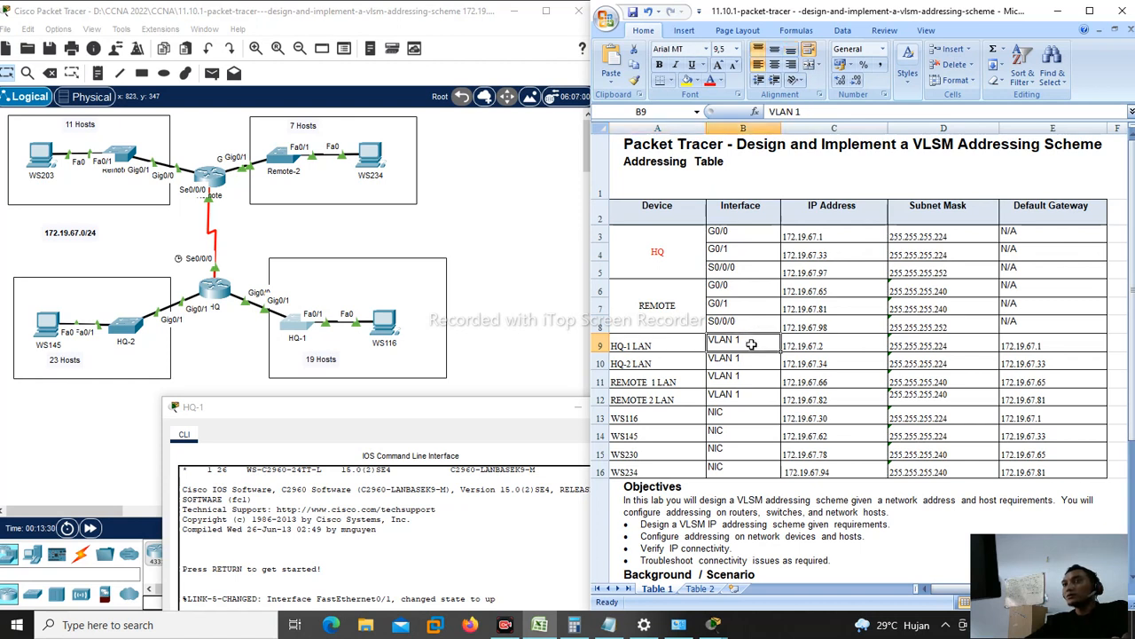
click(832, 347)
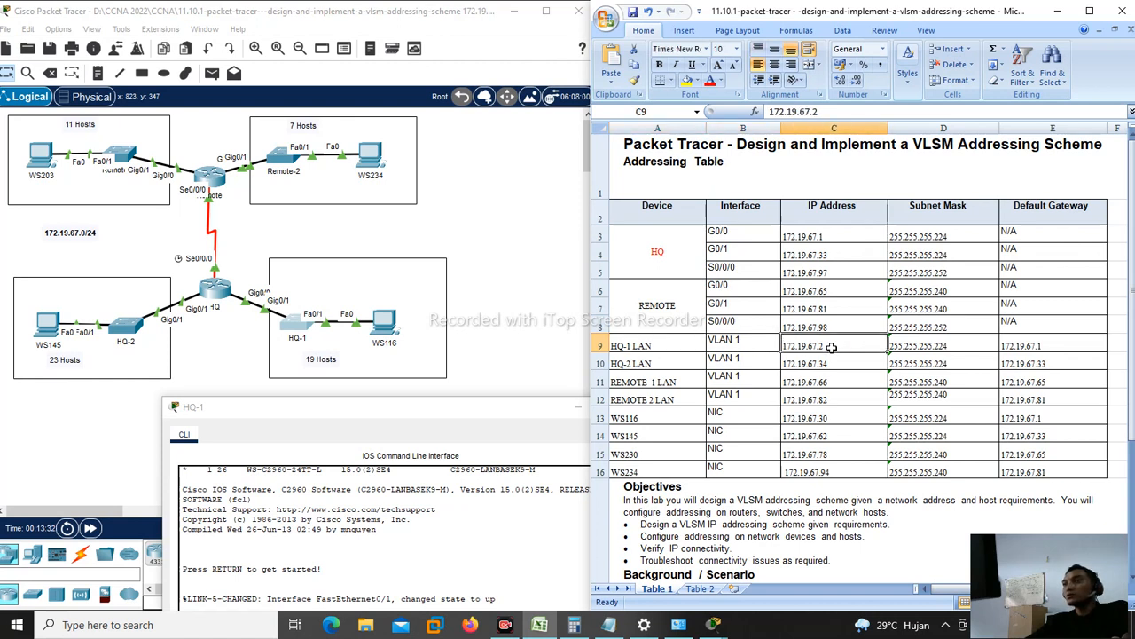
click(1061, 345)
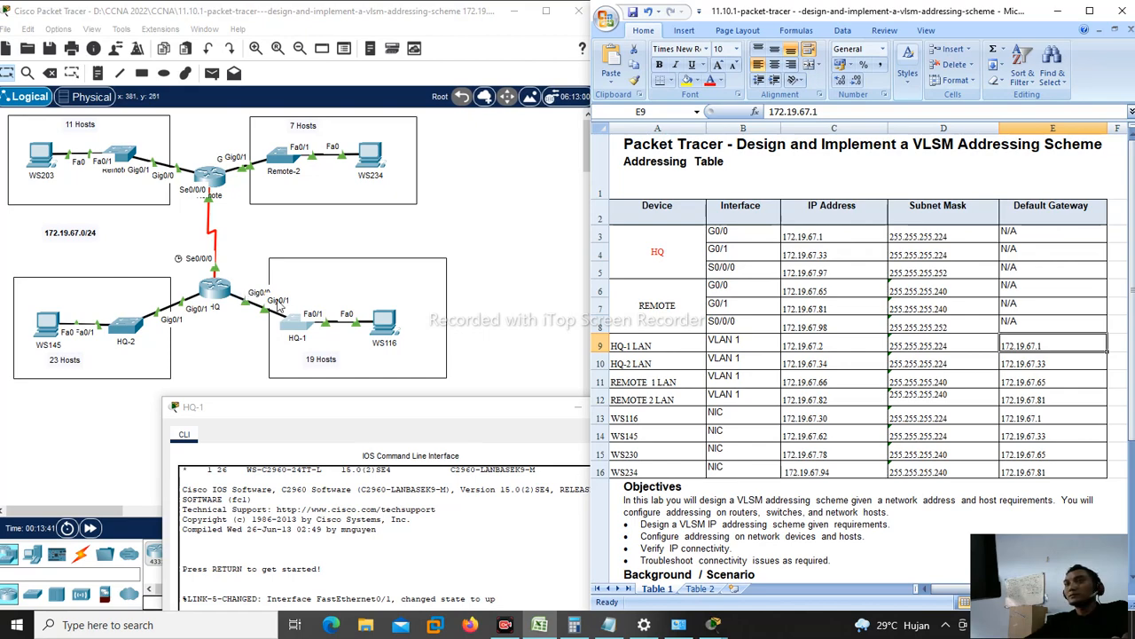
click(337, 412)
drag(334, 411, 274, 125)
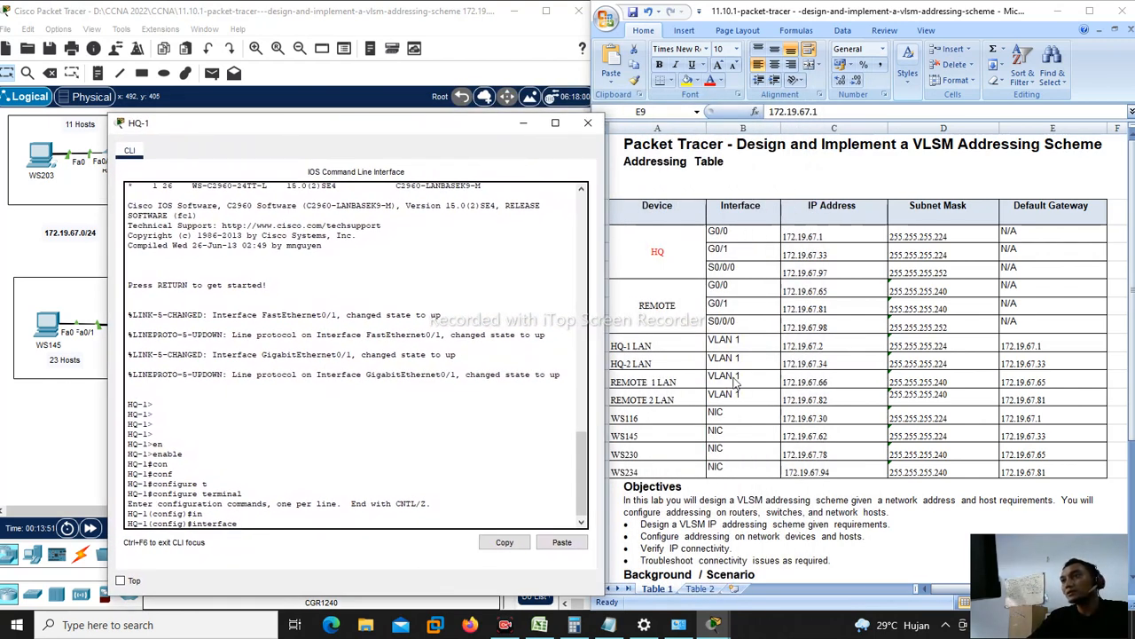
Step: Enter the VLAN 1 interface configuration on the HQ-1 switch and begin its ip address command
drag(381, 129, 348, 94)
text(vl)
key(Tab)
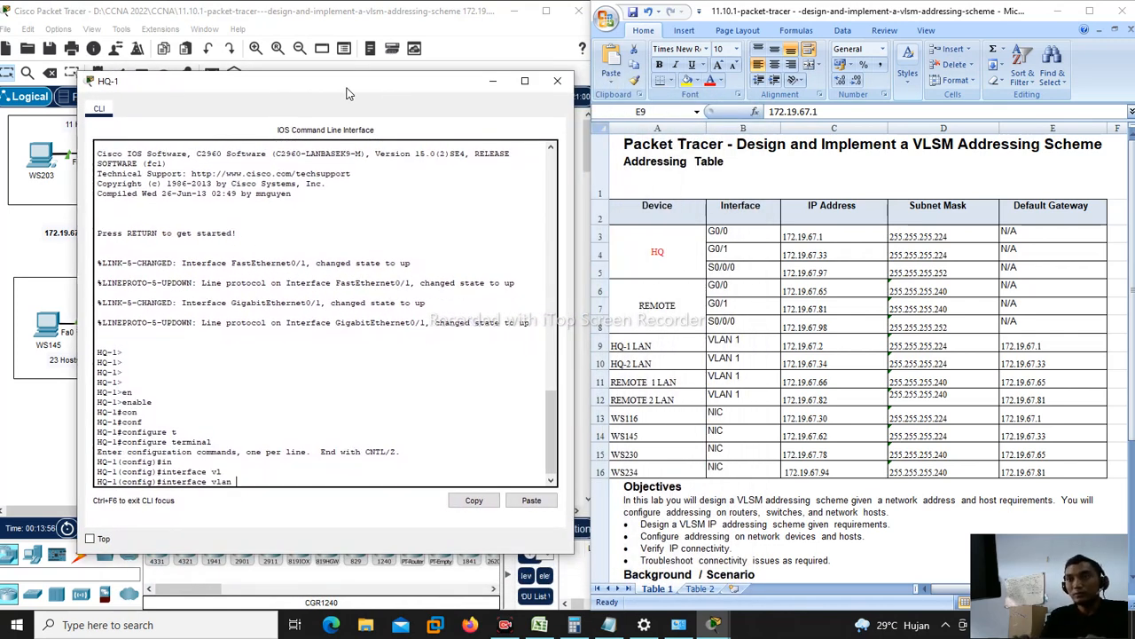
text(1)
key(Return)
text(ip ad)
key(Tab)
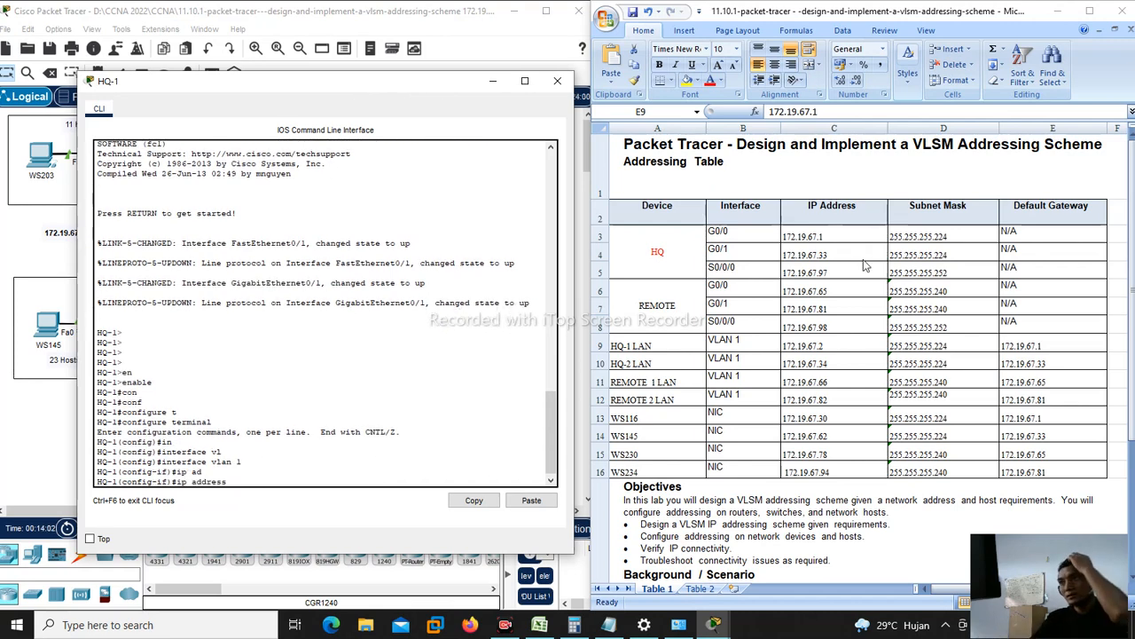
Step: Switch to Excel and copy the HQ-1 LAN IP address 172.19.67.2 from the addressing table
click(803, 346)
double_click(807, 346)
drag(823, 346, 773, 345)
key(ctrl+c)
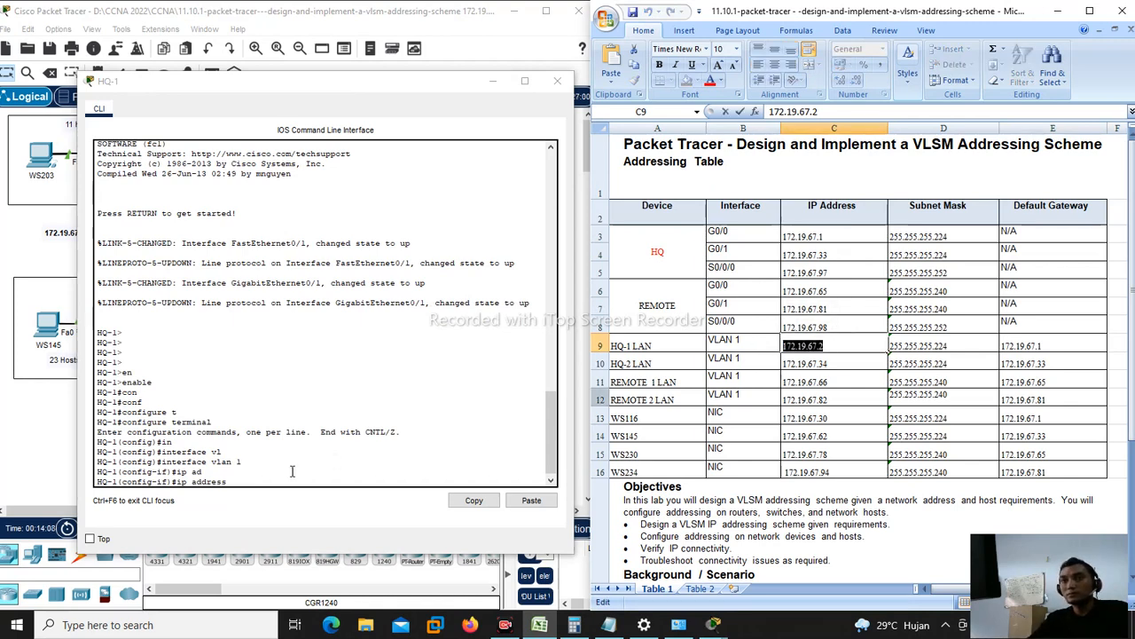
Step: Switch to Packet Tracer and assign HQ-1's VLAN 1 the IP address 172.19.67.2 with mask 255.255.255.224
click(256, 481)
right_click(256, 482)
click(288, 512)
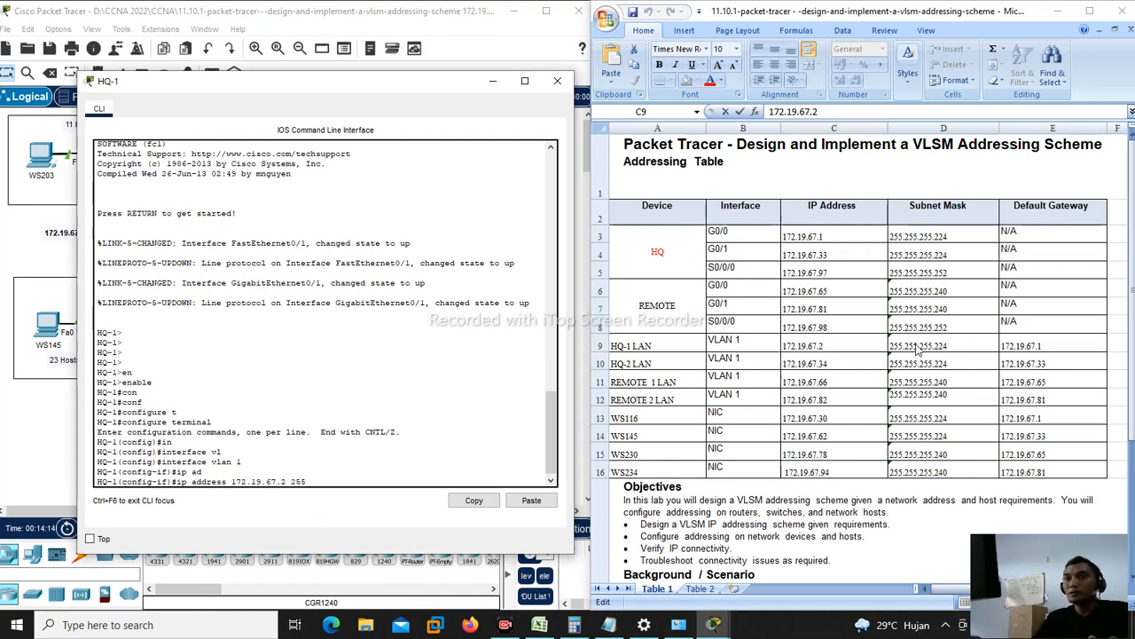
text(255.255.255)
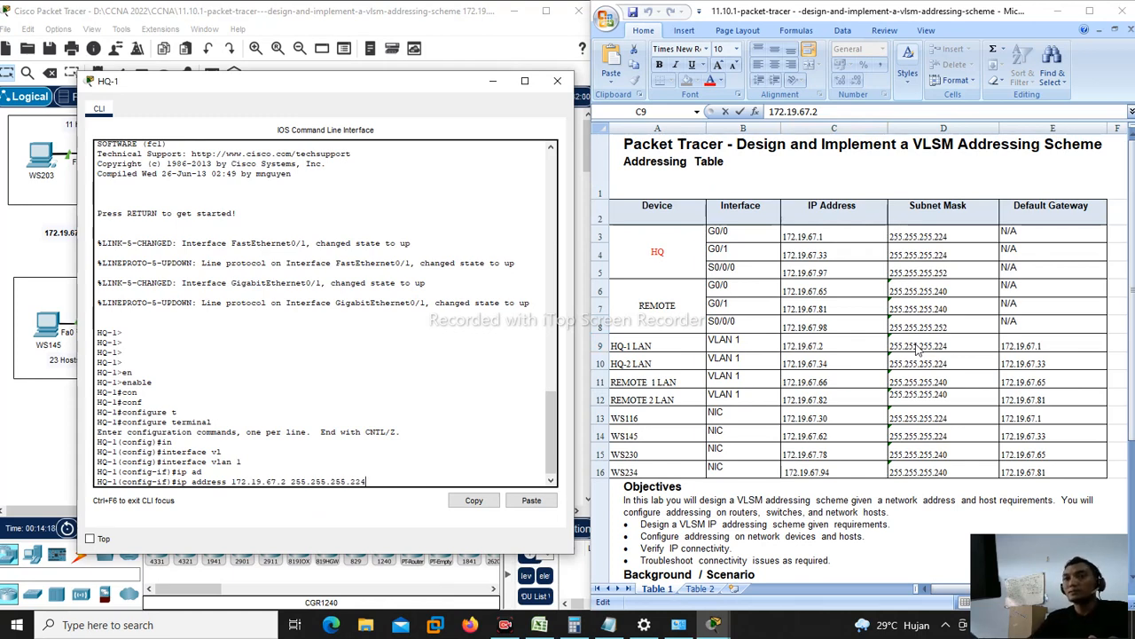
text(.224)
key(Return)
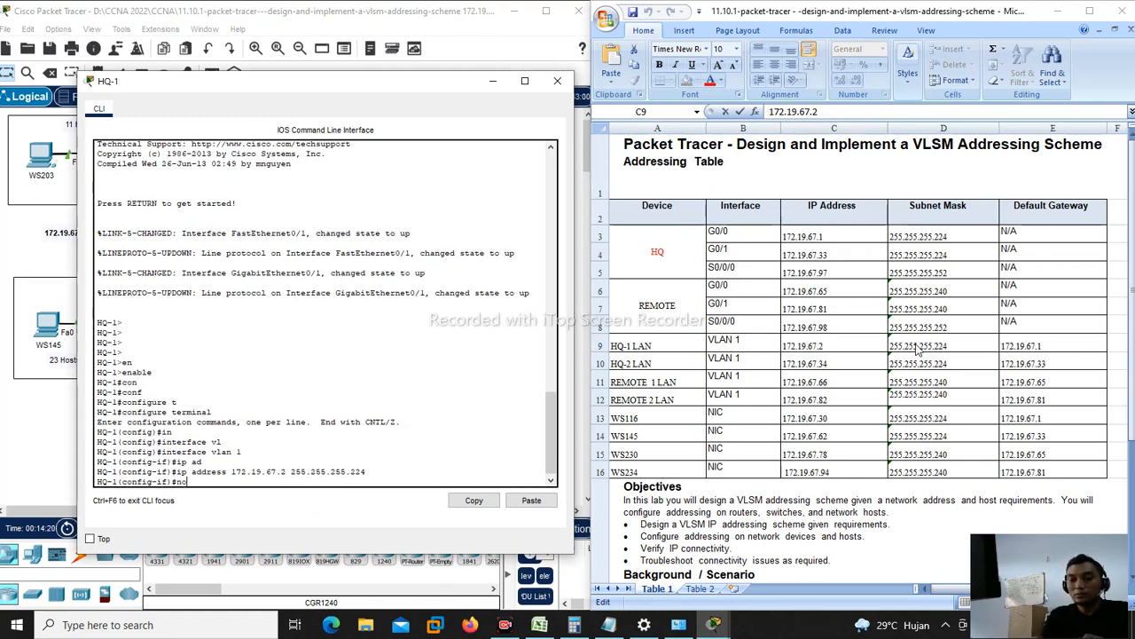
Step: Enable HQ-1's VLAN 1 interface with no shutdown and exit its interface configuration
text(no sh)
key(Tab)
key(Return)
key(Return)
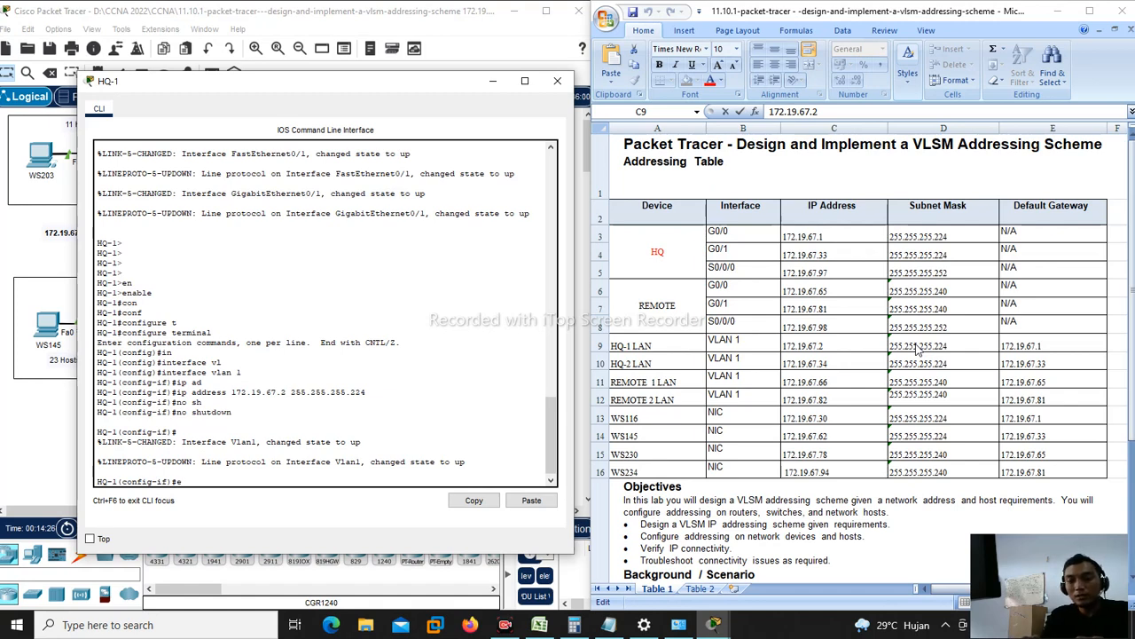
text(exi)
key(Tab)
key(Return)
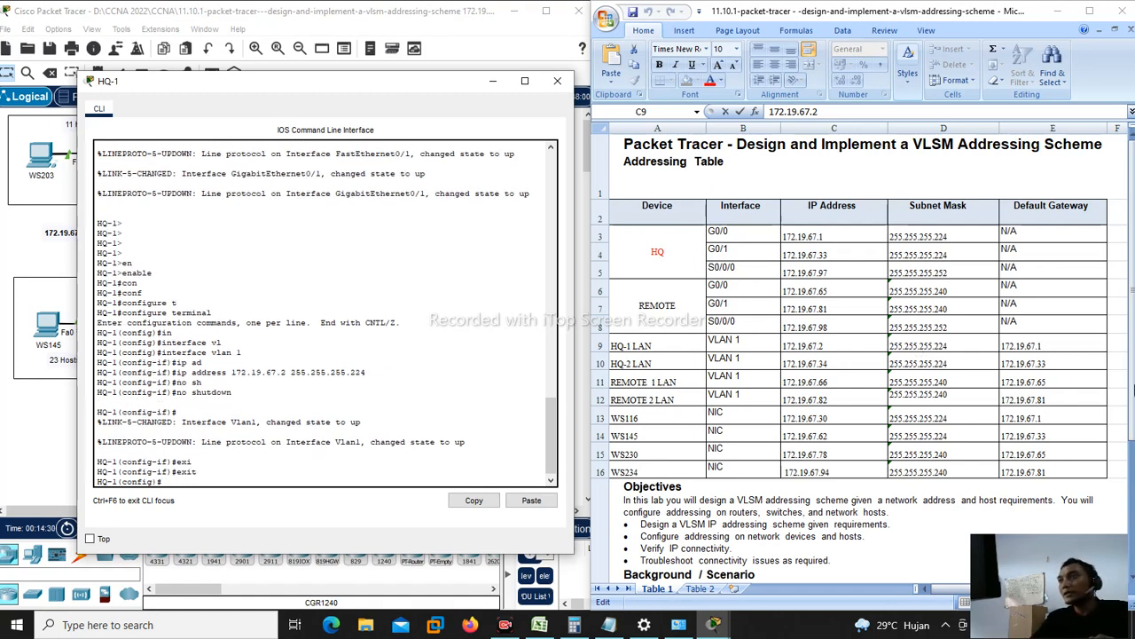
Step: Switch to Excel and copy the HQ-1 LAN default gateway 172.19.67.1 from the addressing table
click(1008, 343)
double_click(1015, 342)
drag(1071, 347, 1007, 344)
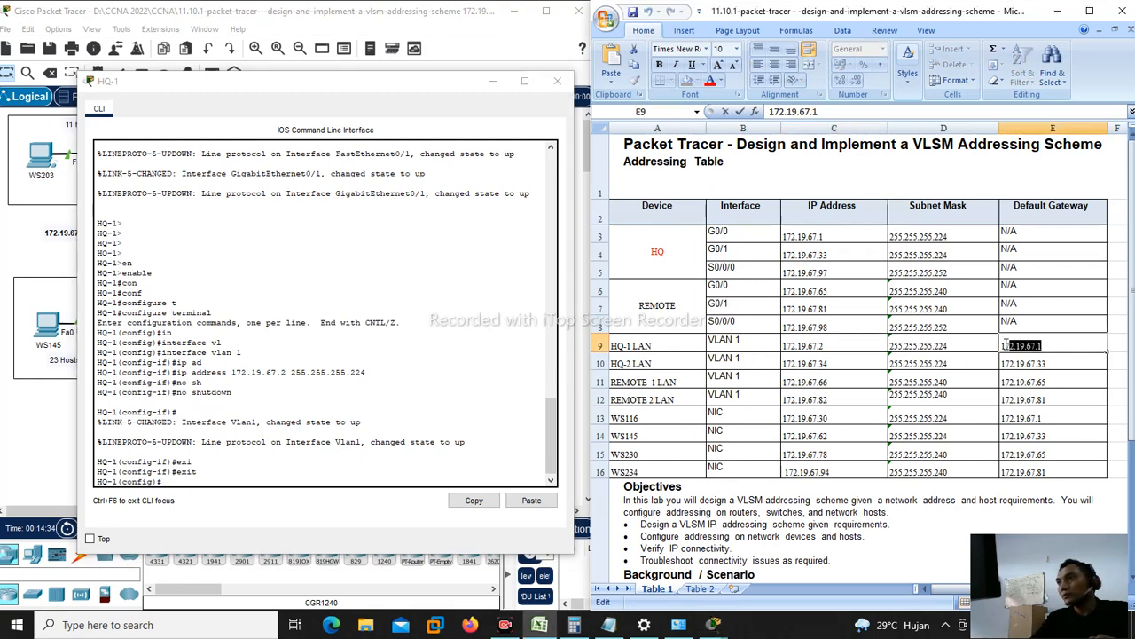
right_click(1026, 347)
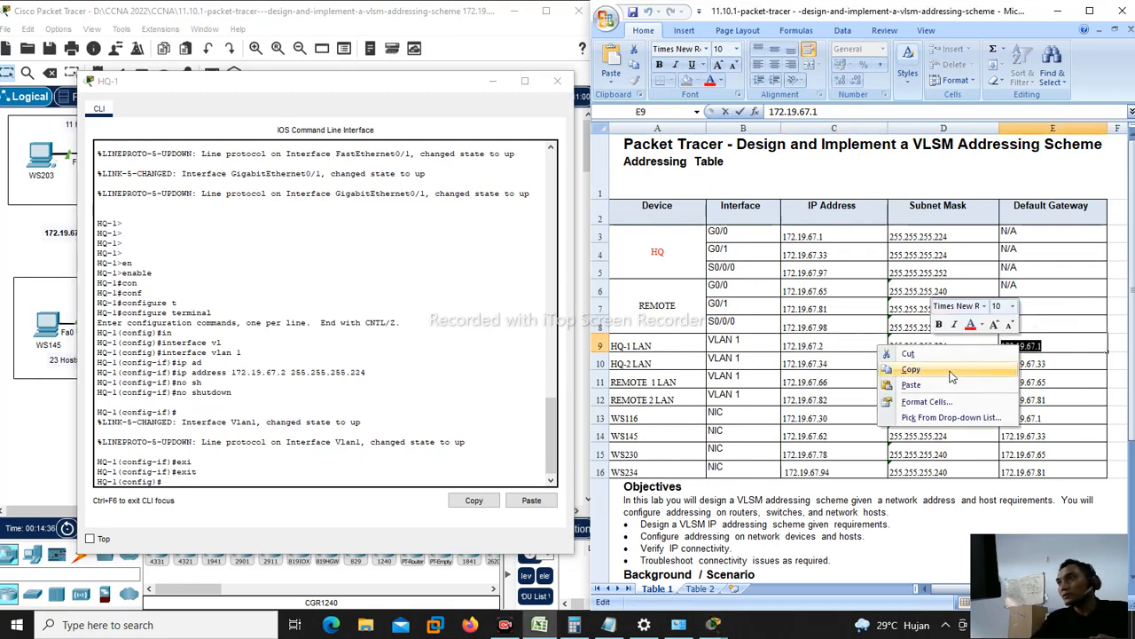
click(912, 369)
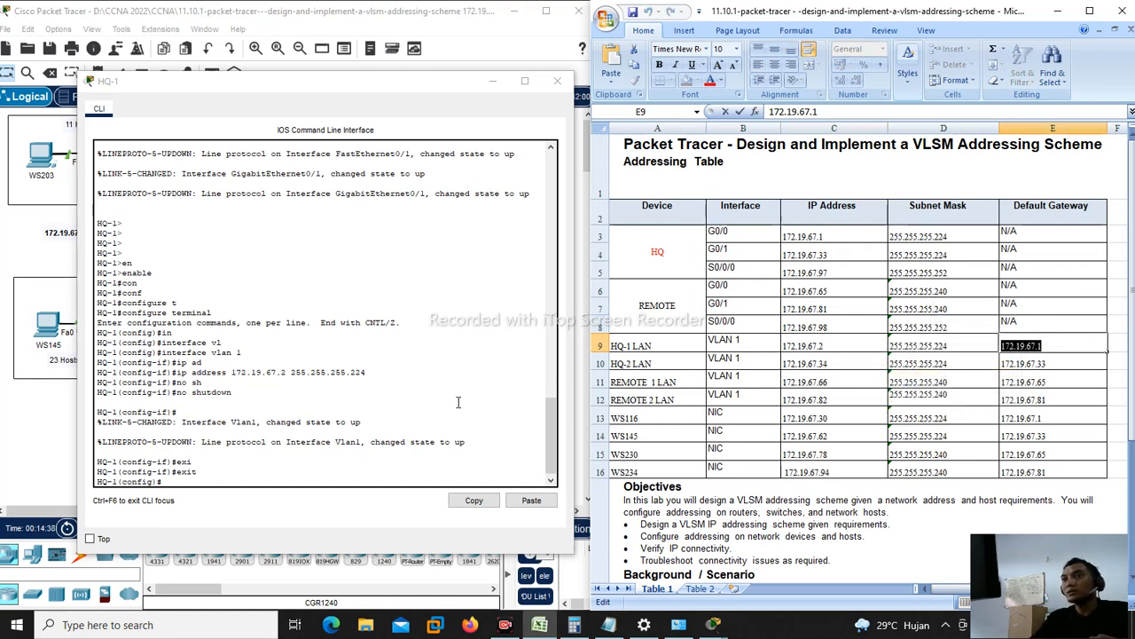
Step: Switch to Packet Tracer and set the HQ-1 switch's default gateway to 172.19.67.1 with the ip default-gateway command
drag(356, 81, 764, 142)
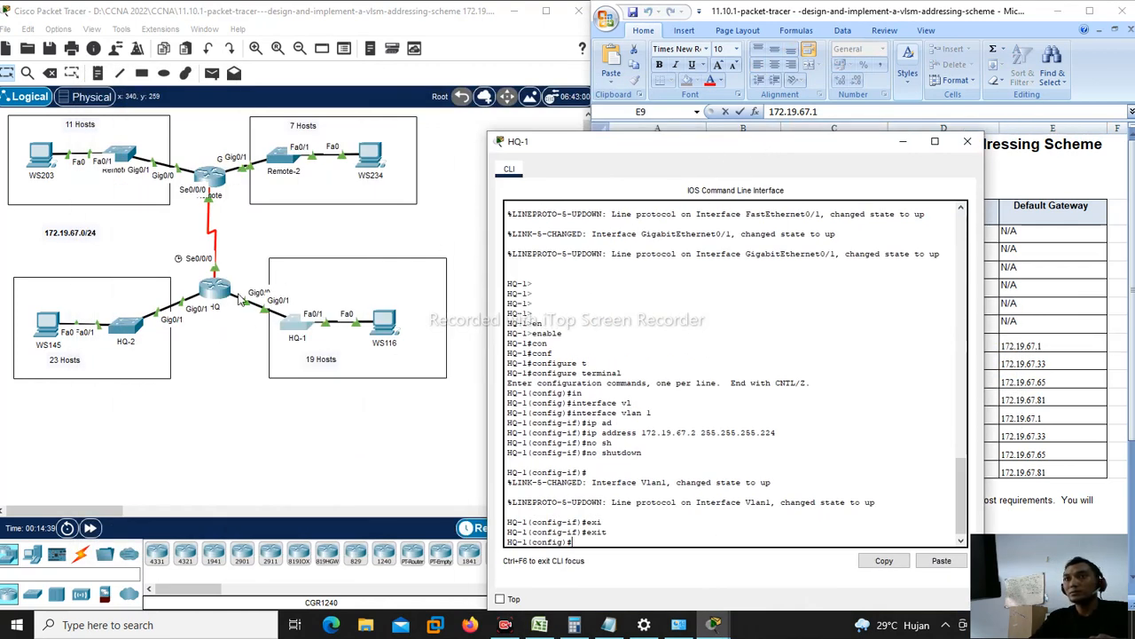
drag(613, 147, 241, 64)
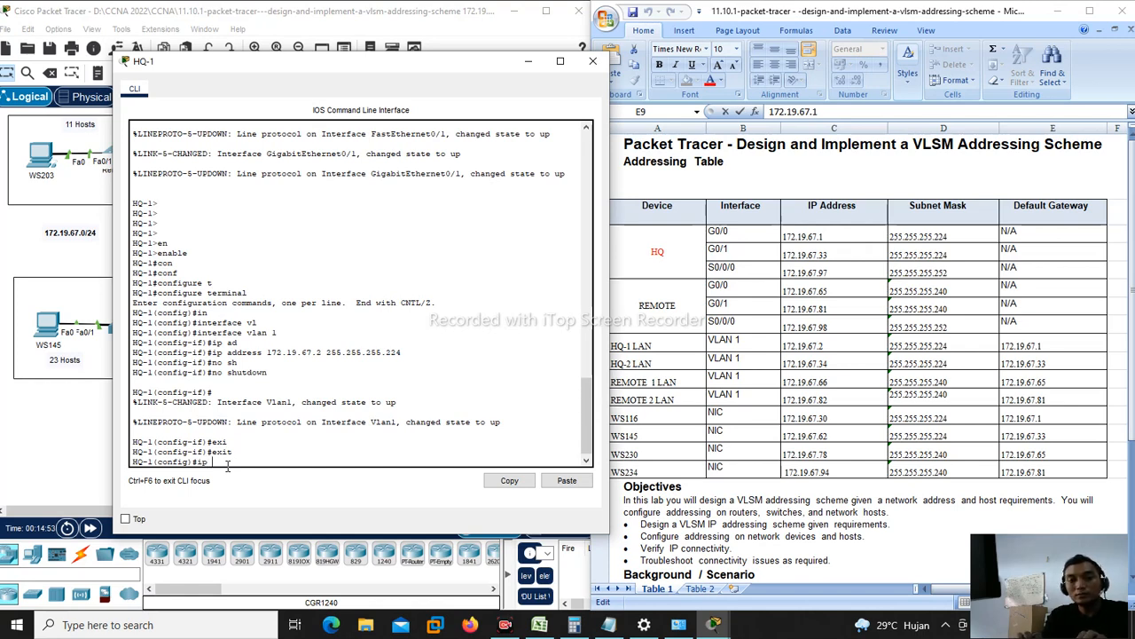
text(def)
key(Tab)
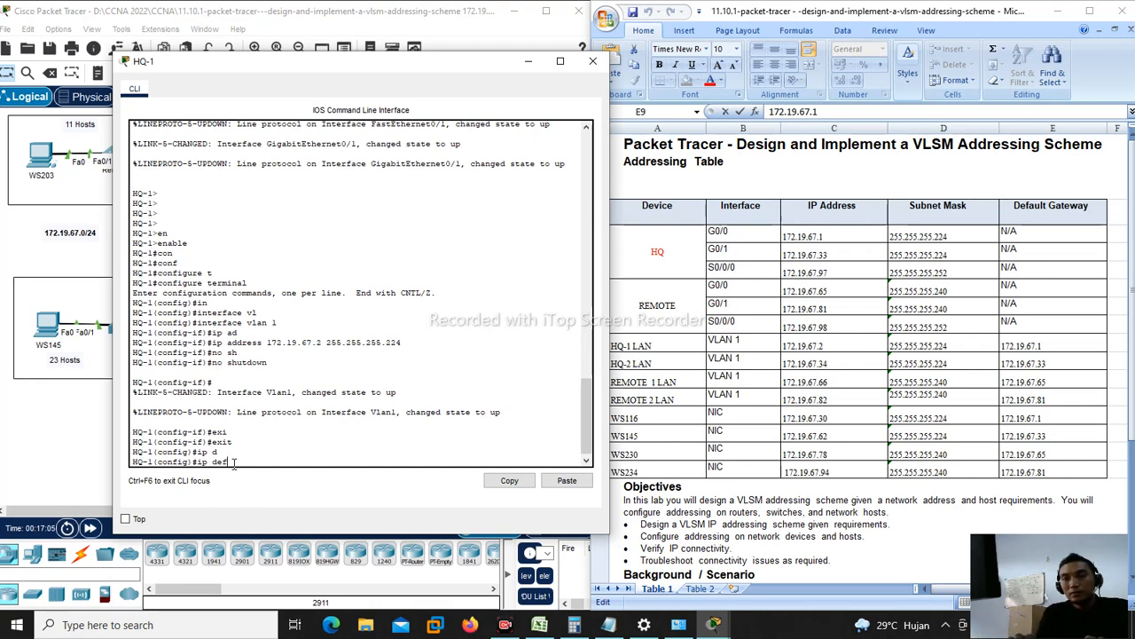
key(Tab)
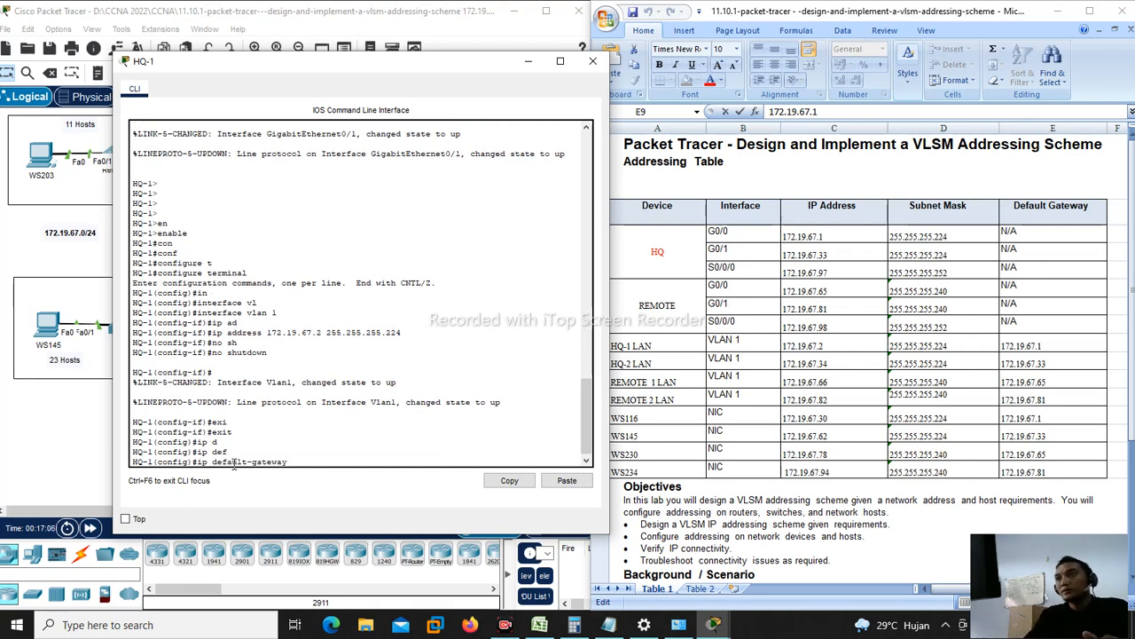
right_click(327, 460)
click(357, 490)
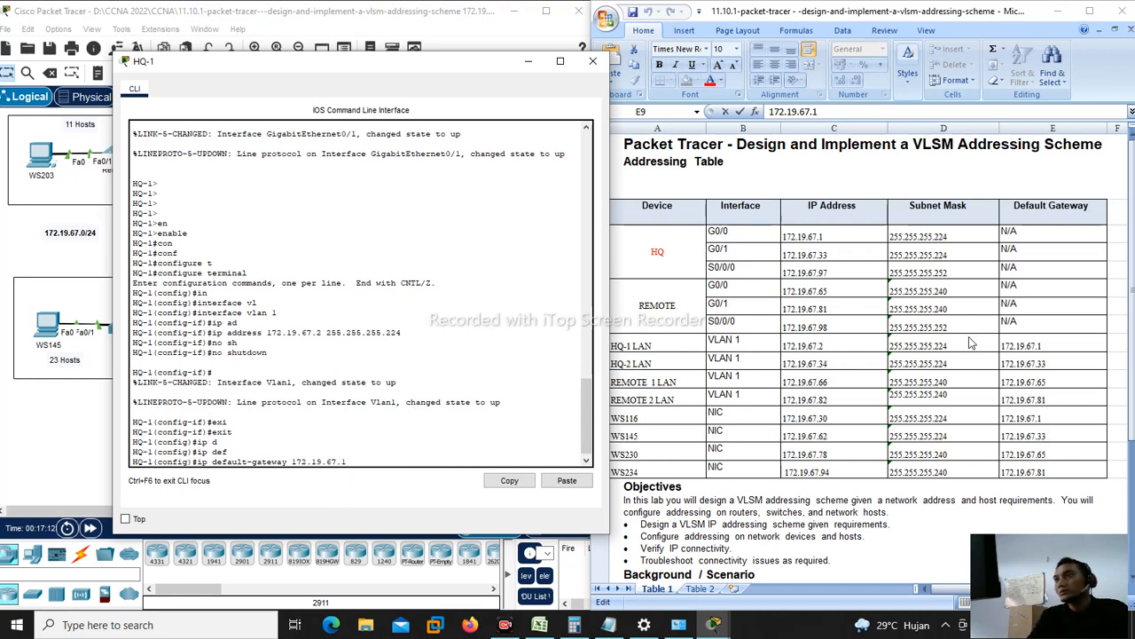
mouse_move(423, 64)
mouse_down()
mouse_move(472, 71)
mouse_move(411, 62)
mouse_up()
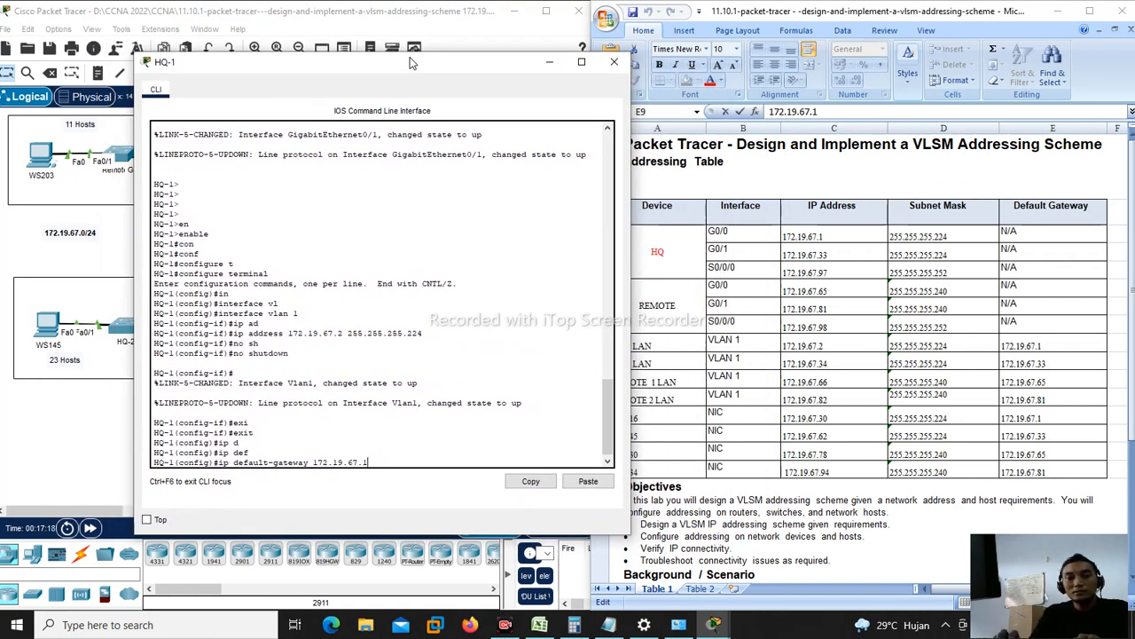
key(Return)
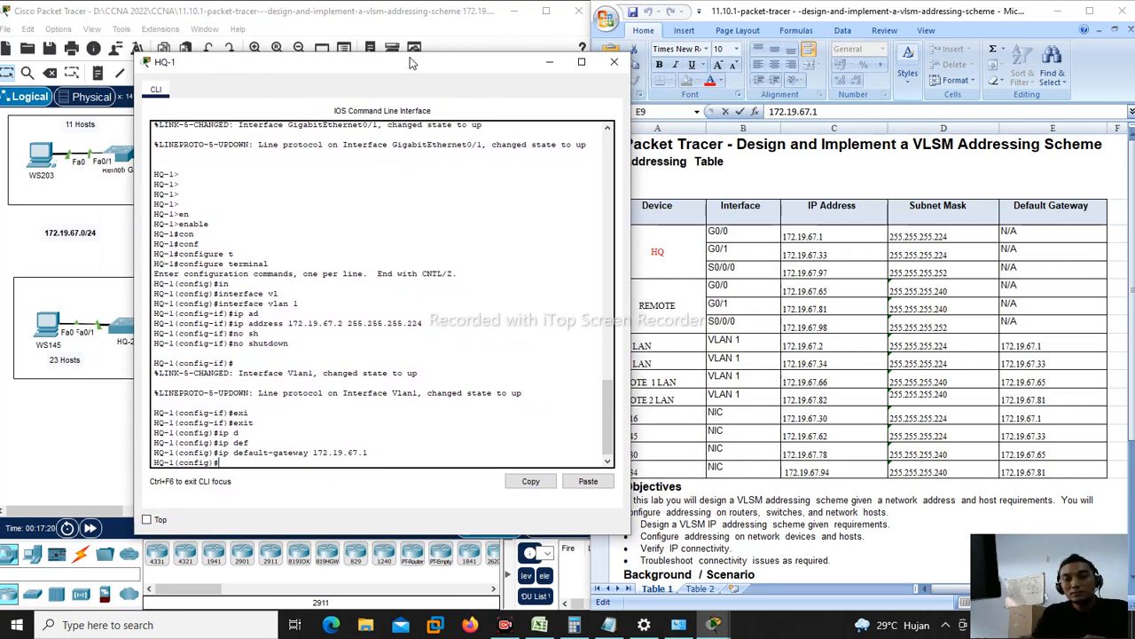
Step: Exit HQ-1's global configuration mode and close the switch's window
text(exi)
key(Tab)
key(Return)
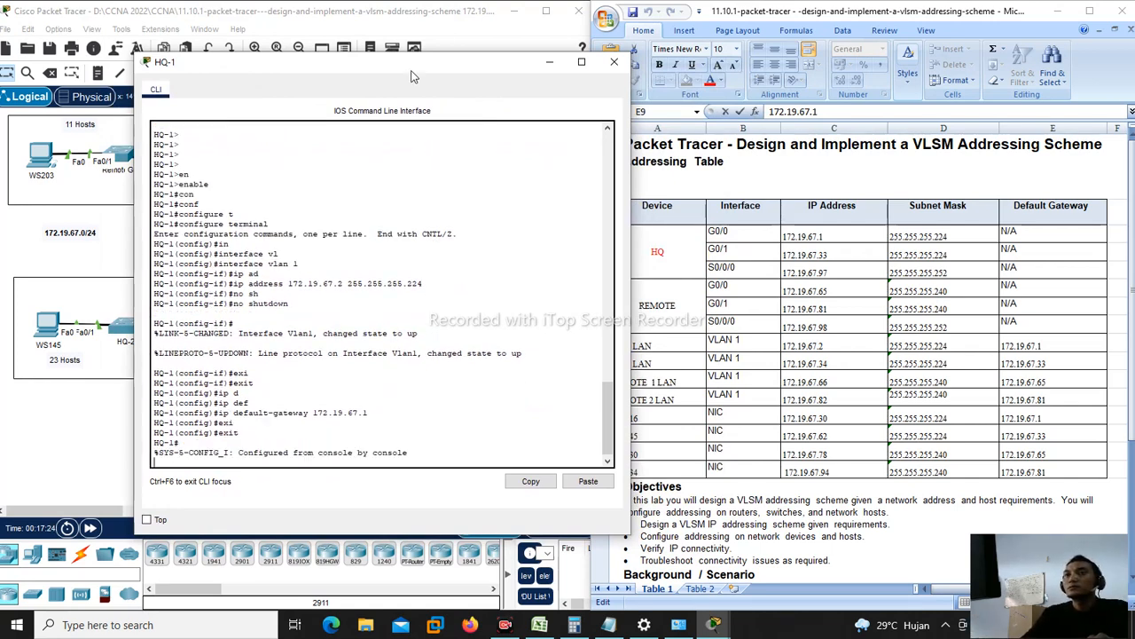
drag(410, 62, 374, 65)
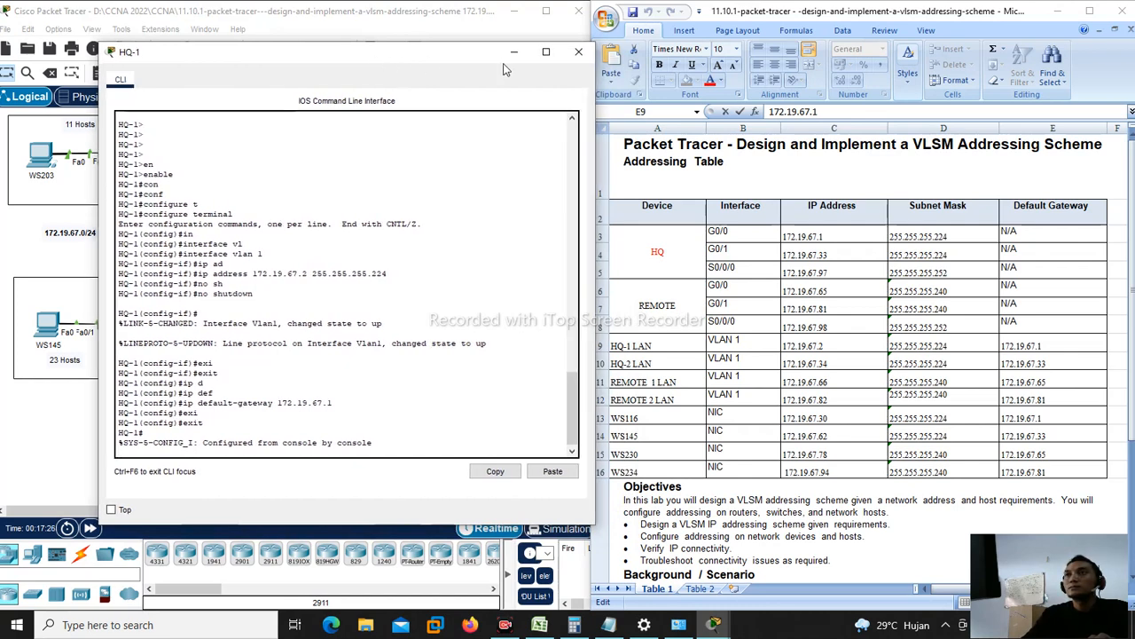
mouse_move(425, 59)
mouse_down()
mouse_move(439, 55)
mouse_move(430, 71)
mouse_up()
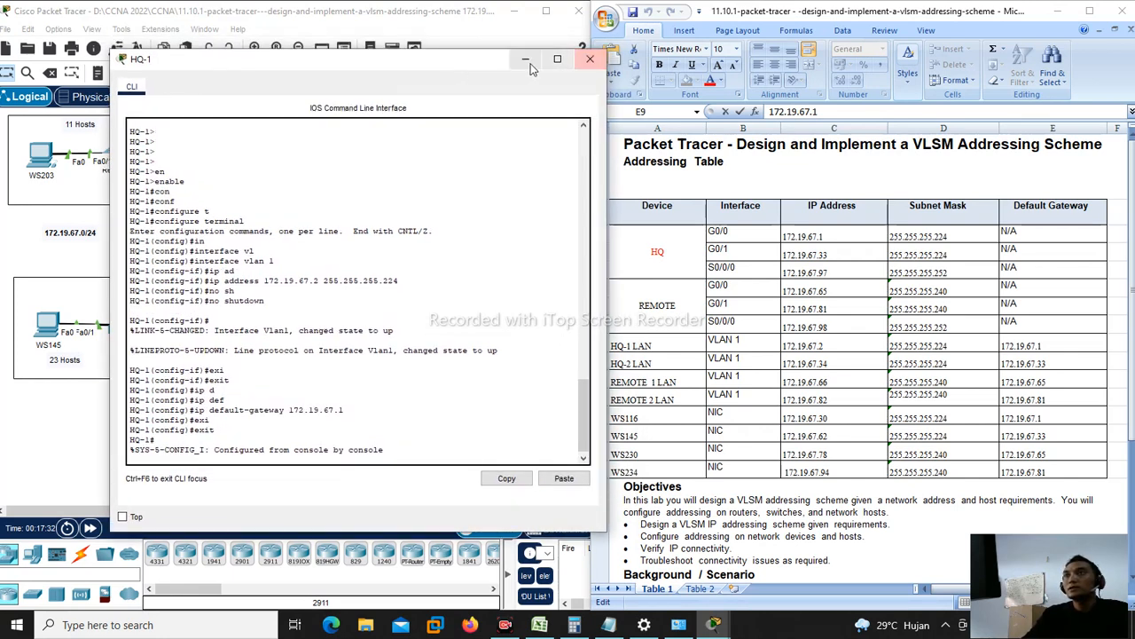
click(583, 68)
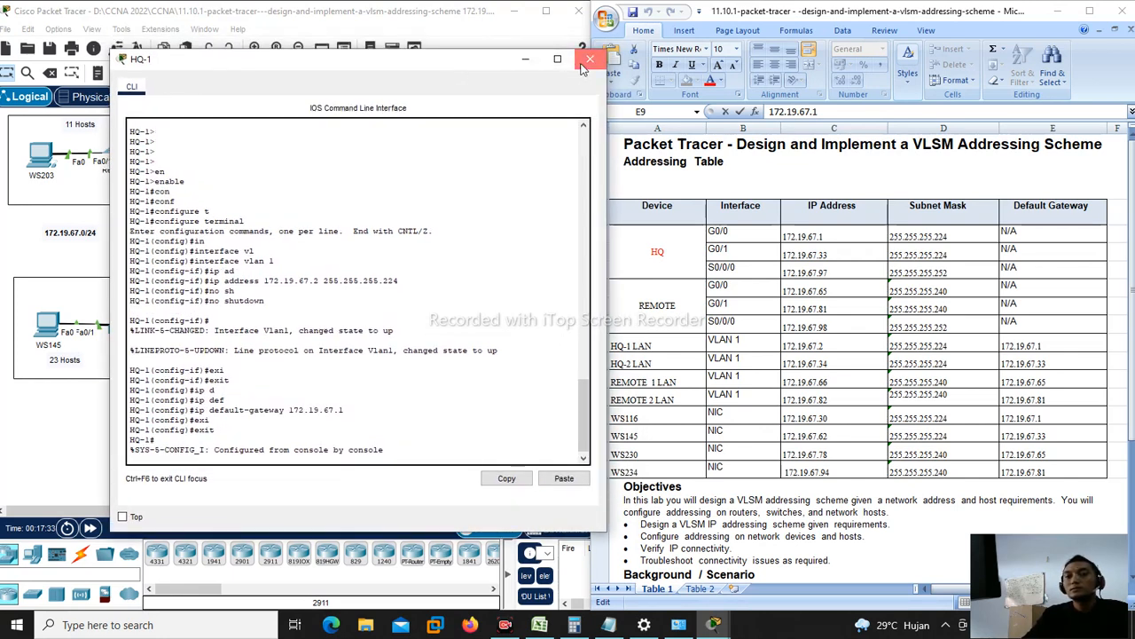
click(492, 348)
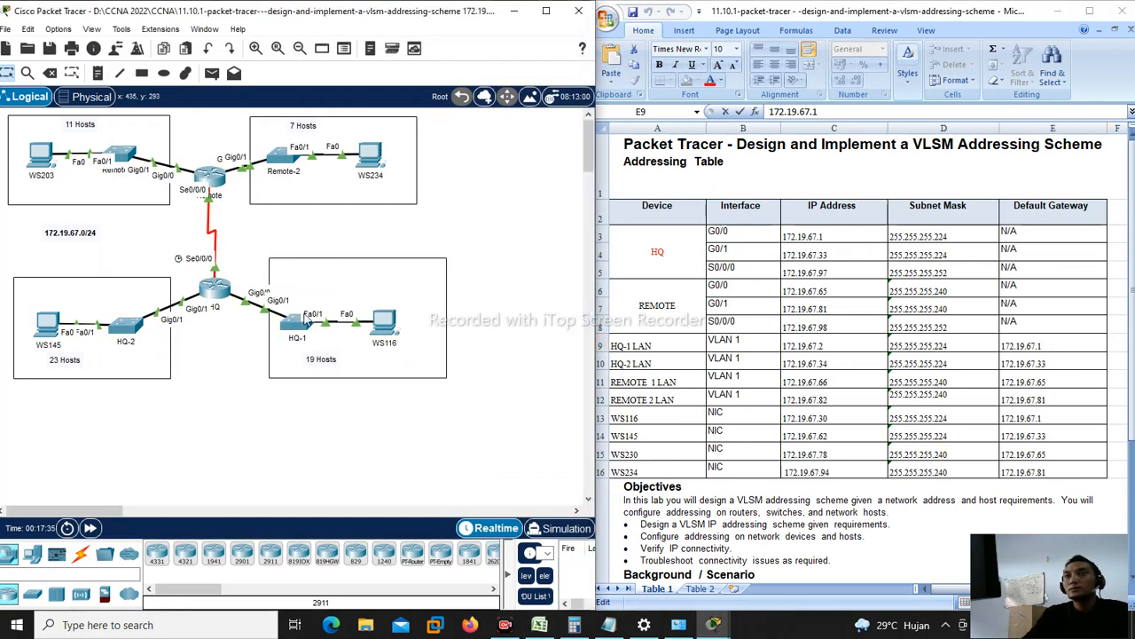
Step: Open the HQ-2 switch's CLI, and switch to Excel to copy the HQ-2 LAN IP address 172.19.67.34
click(126, 330)
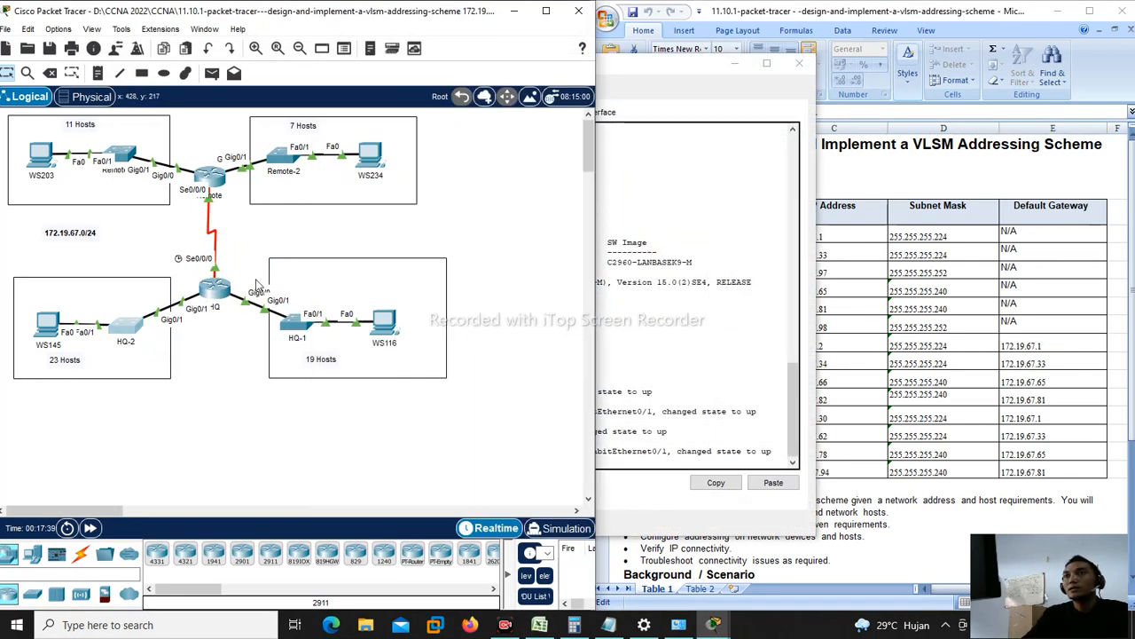
drag(622, 71, 422, 69)
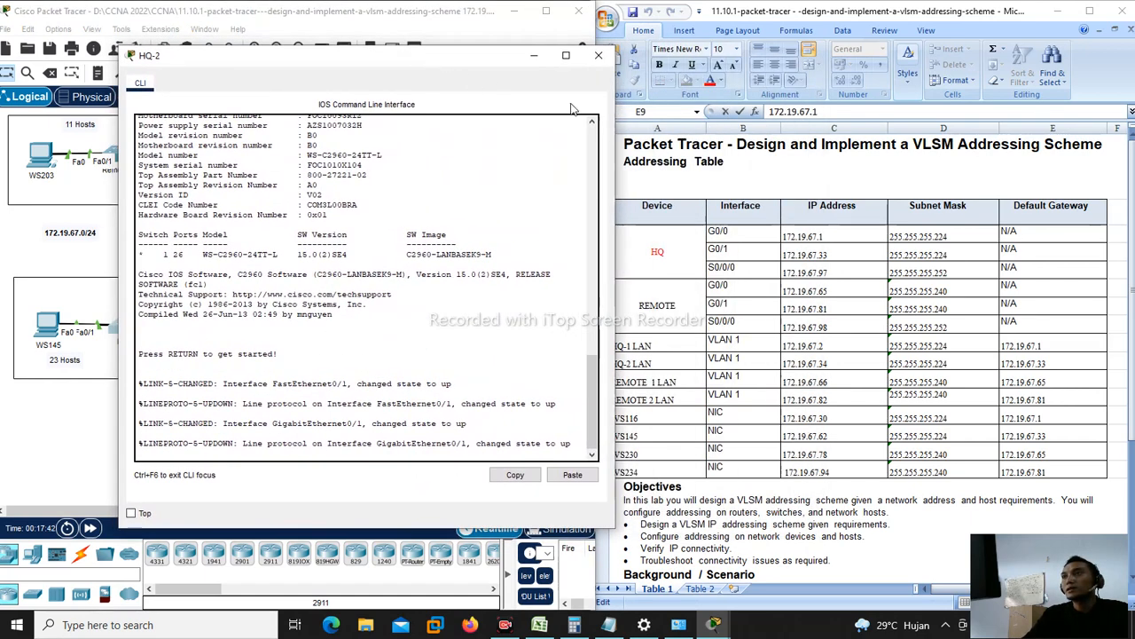
click(752, 308)
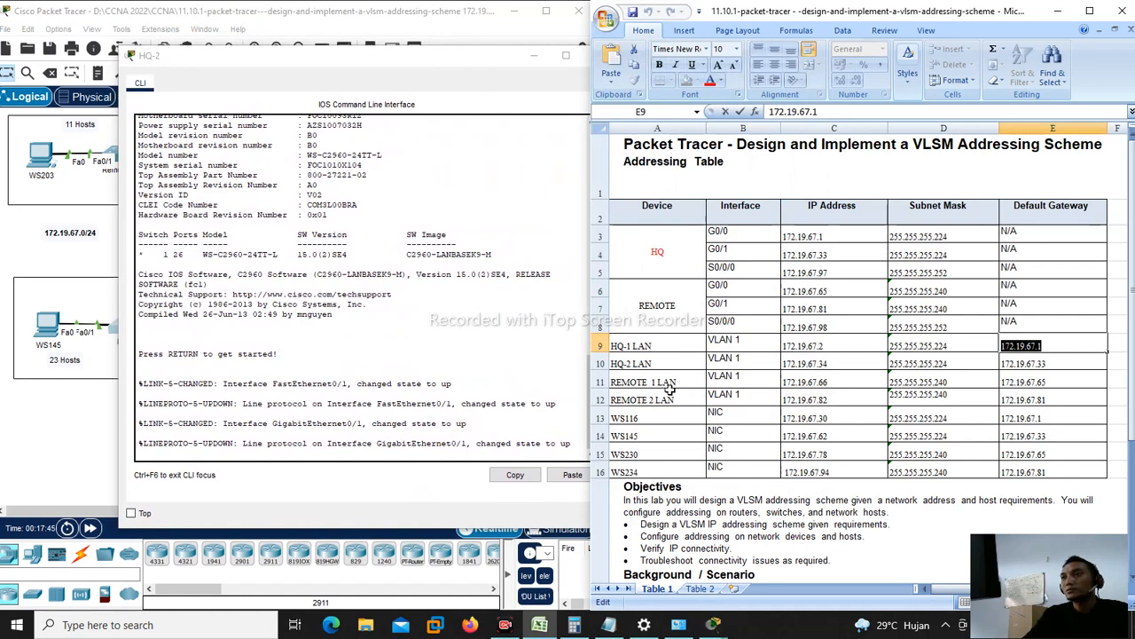
click(685, 361)
double_click(795, 363)
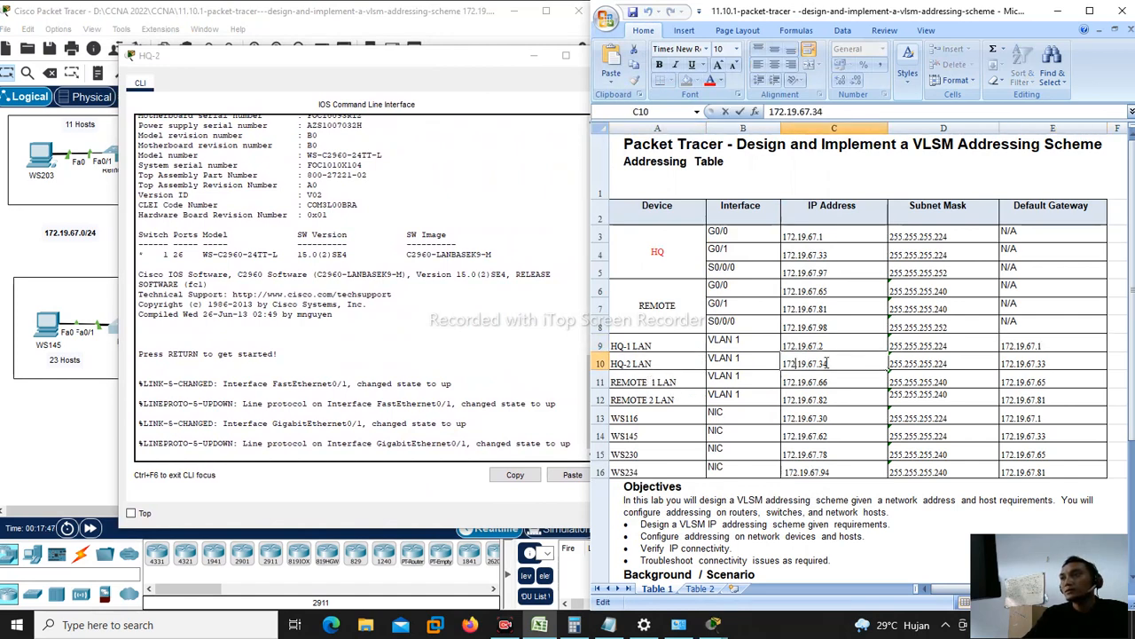
drag(825, 363, 774, 362)
right_click(799, 359)
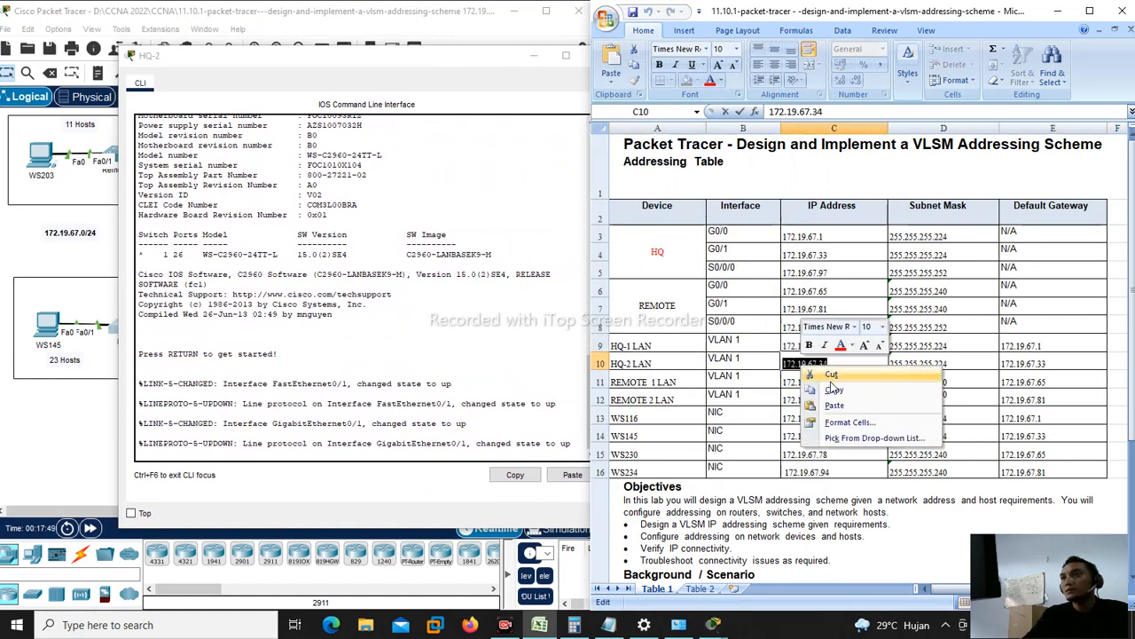
click(821, 386)
Step: Switch to Packet Tracer and enter privileged mode and global configuration mode on the HQ-2 switch
click(427, 453)
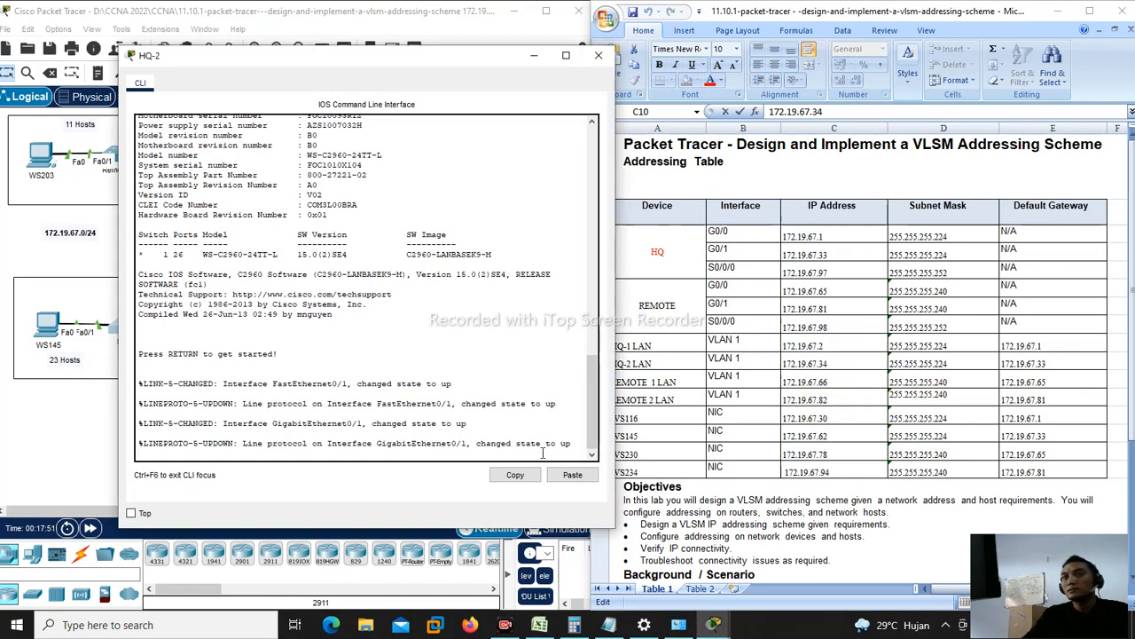
key(Return)
key(Return)
key(Return)
text(en)
key(Tab)
key(Return)
text(conf)
key(Tab)
text(t)
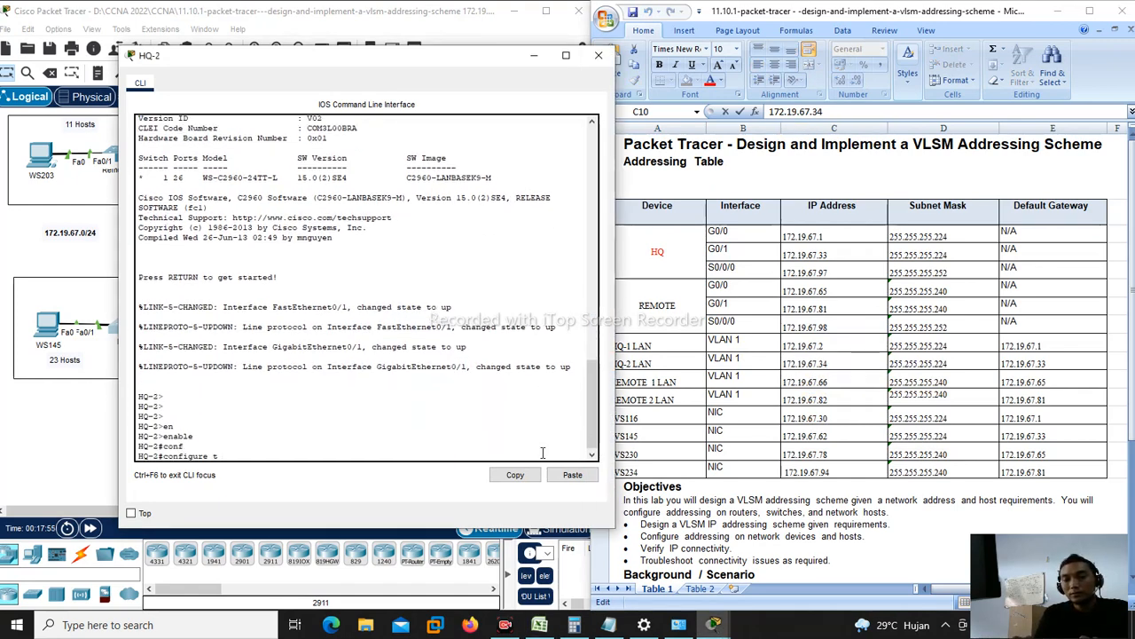
key(Tab)
key(Return)
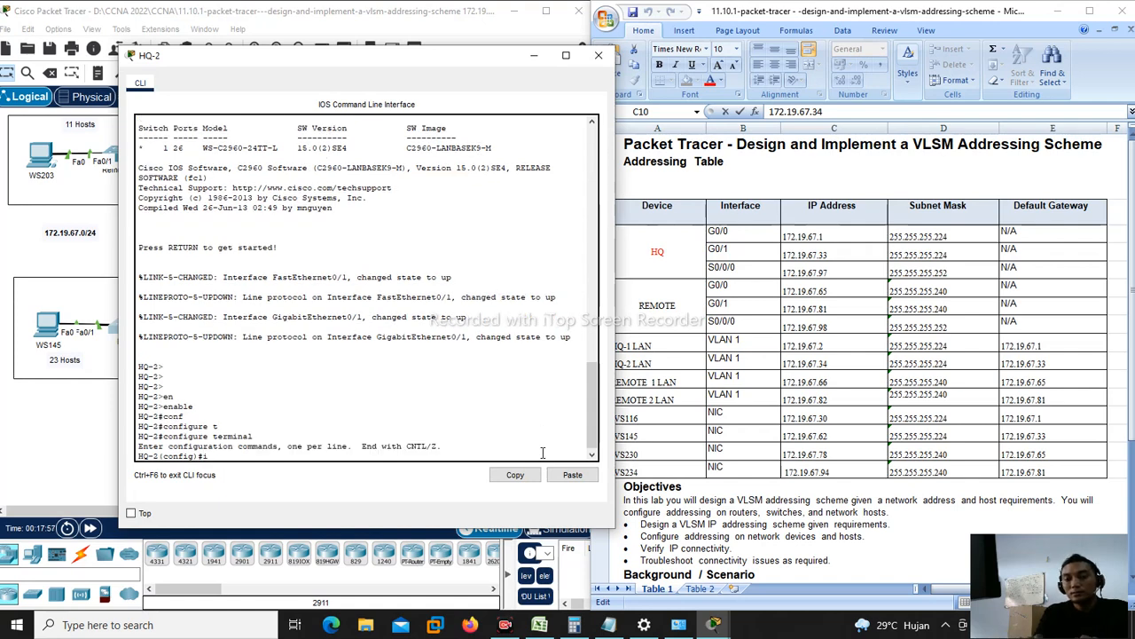
Step: Enter interface vlan 1 on HQ-2 and assign it the IP address 172.19.67.34 with mask 255.255.255.224
text(interface)
key(Tab)
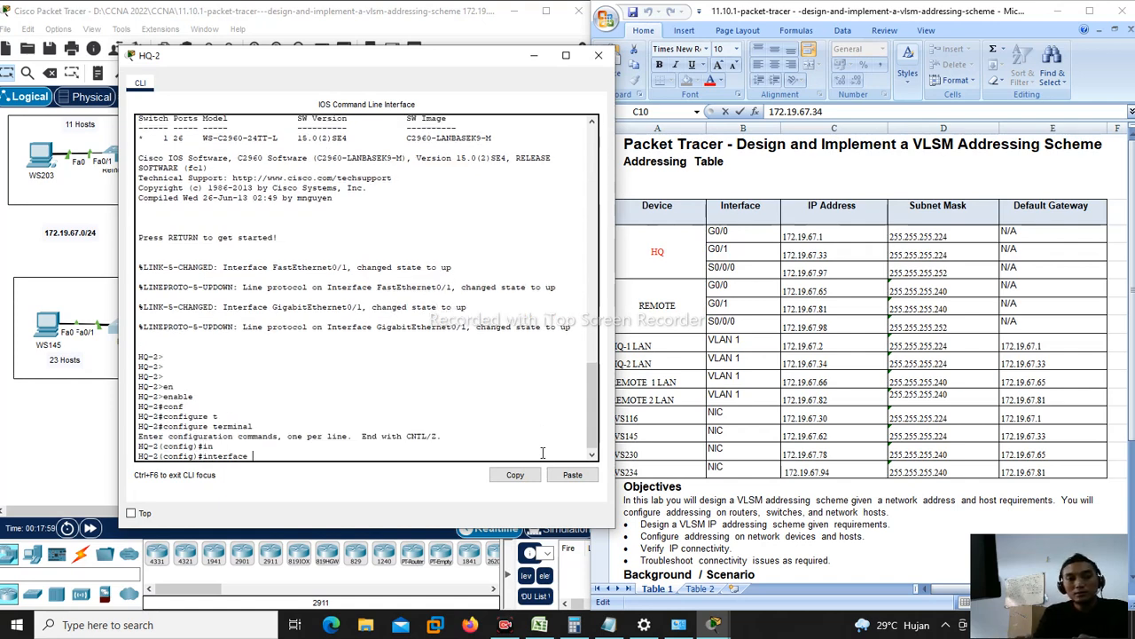
text(v)
key(Tab)
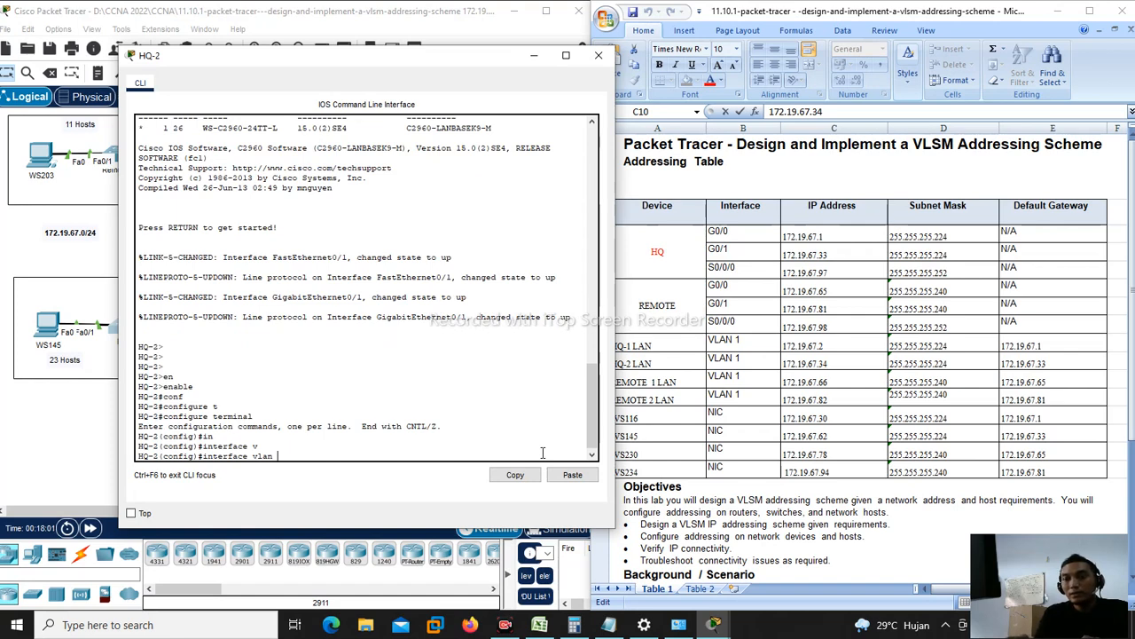
key(Return)
text(ip ad)
key(Tab)
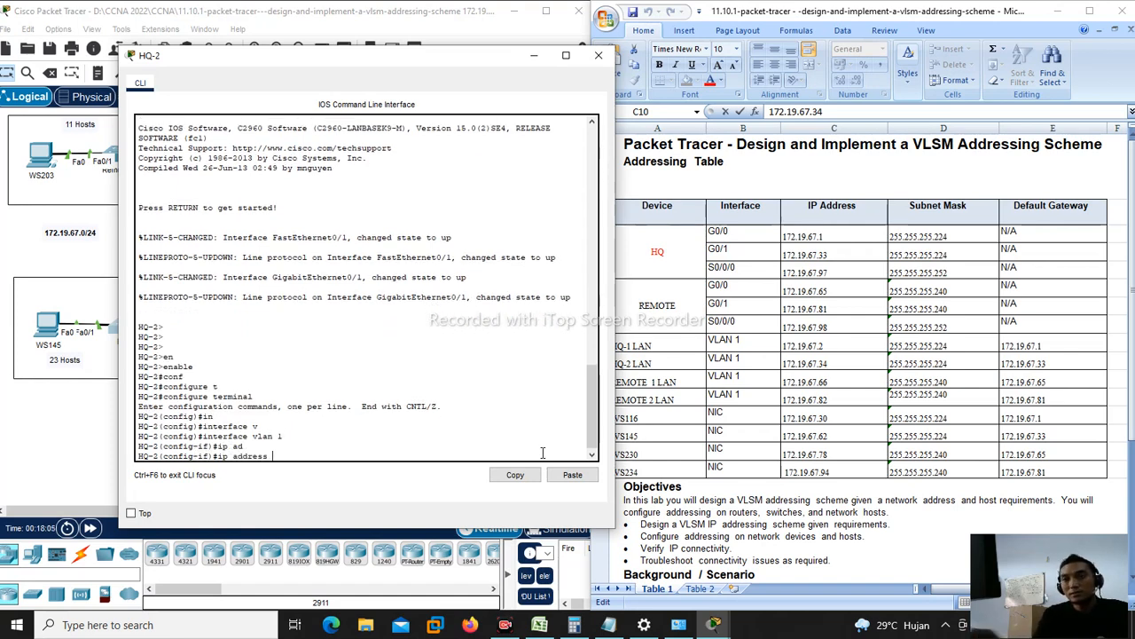
right_click(292, 457)
click(318, 480)
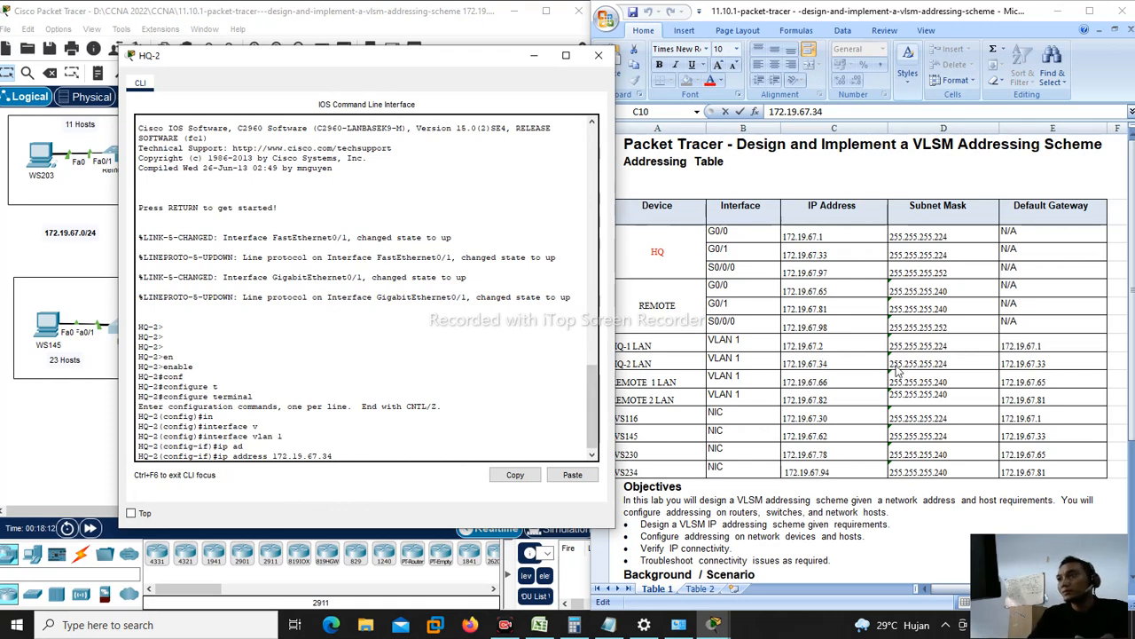
text(25)
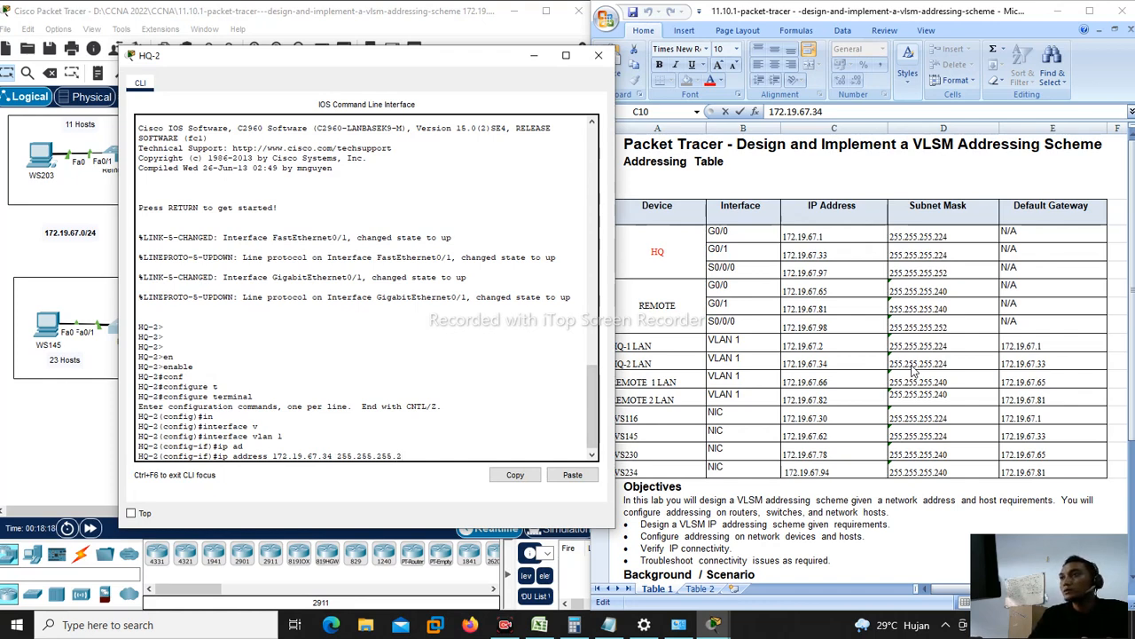
text(5.255.255.224)
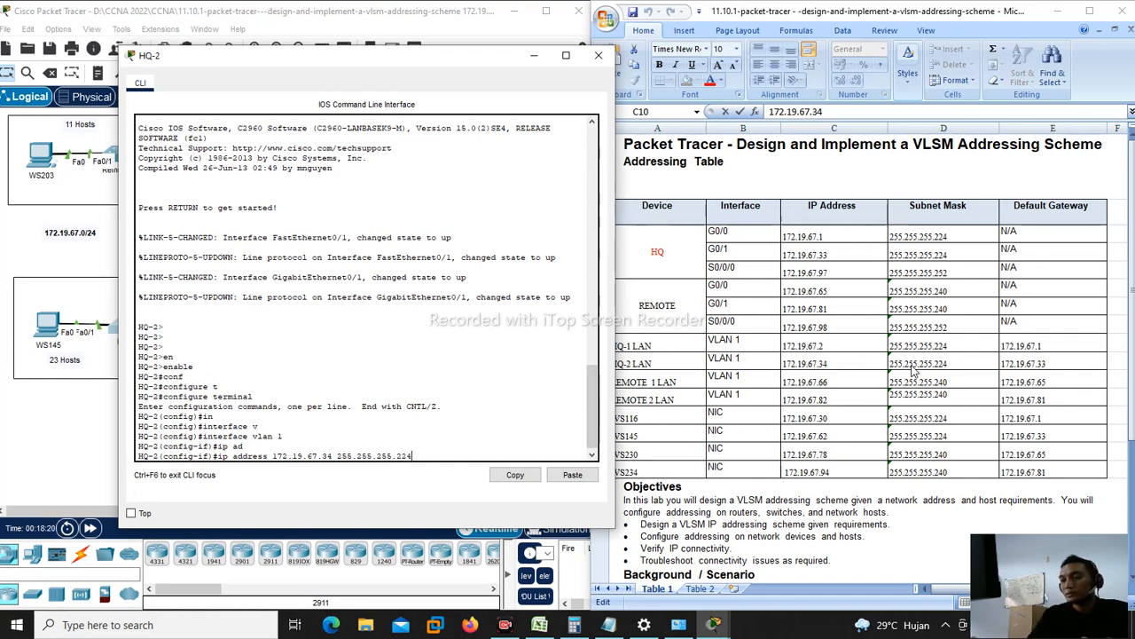
key(Return)
Step: Enable HQ-2's VLAN 1 interface with no shutdown and exit its interface configuration
text(no)
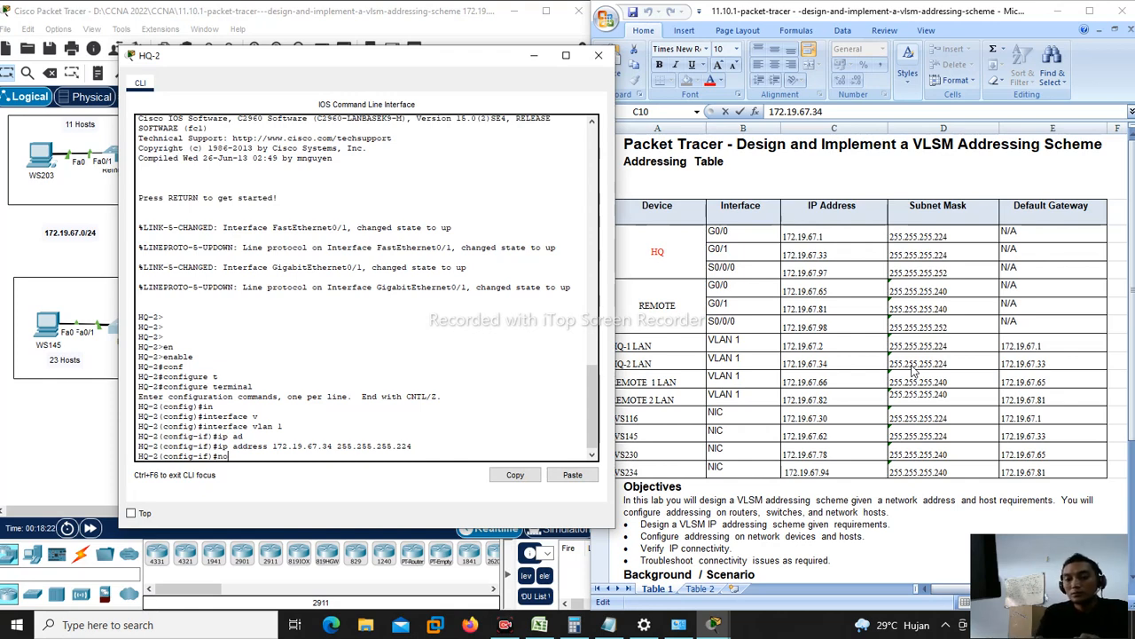
text( sh)
key(Tab)
key(Return)
text(ex)
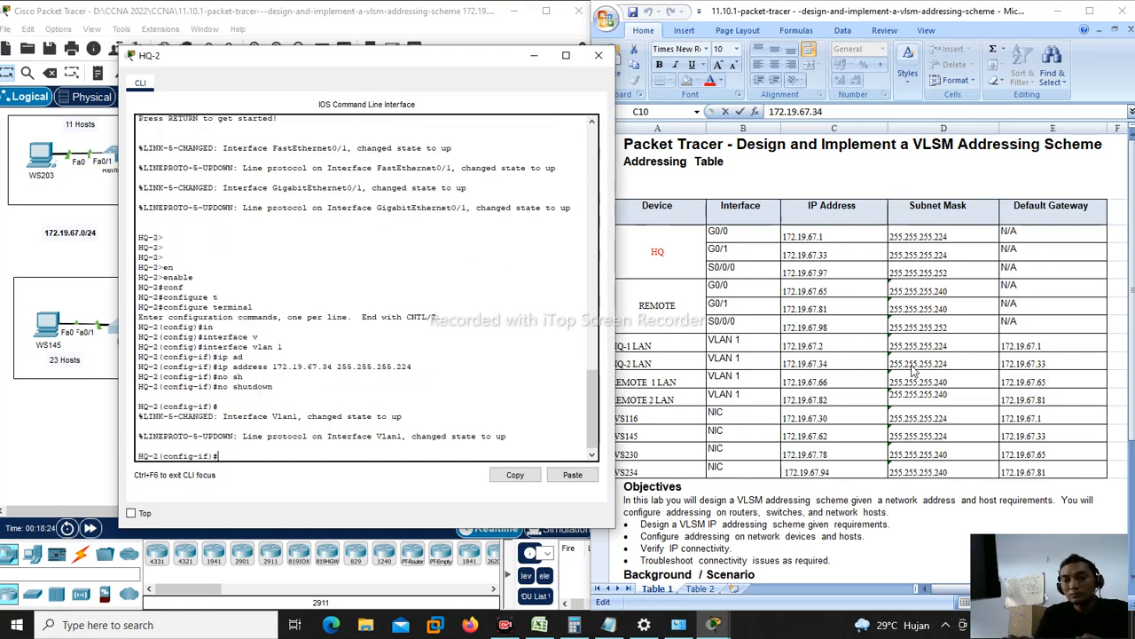
key(Tab)
key(Return)
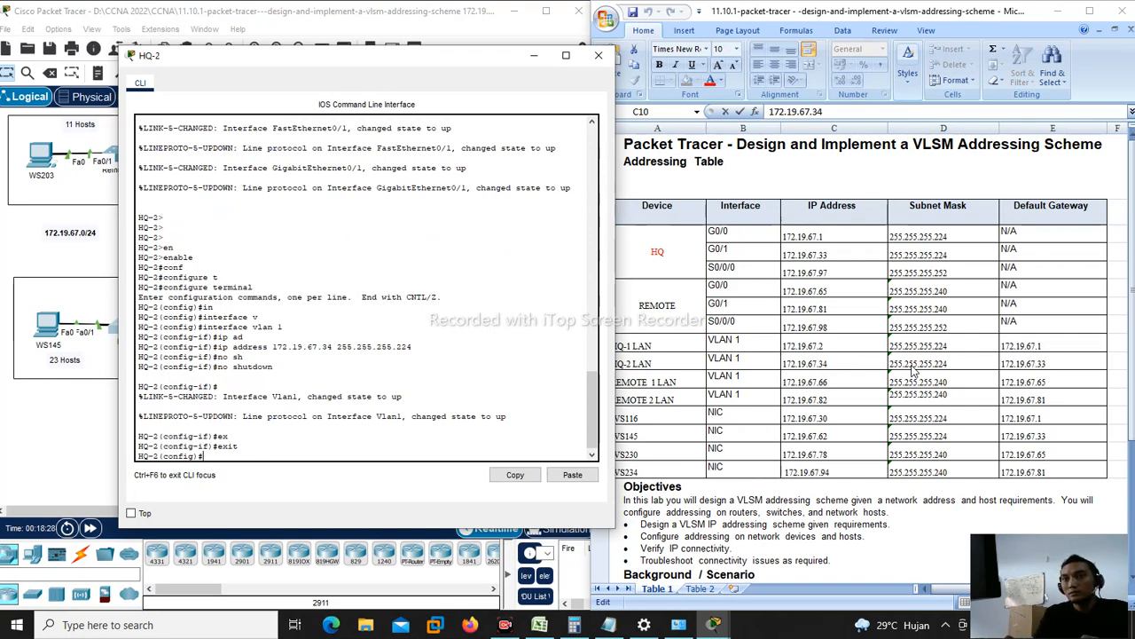
Step: Set HQ-2's default gateway with ip default-gateway, copying the HQ-2 LAN gateway 172.19.67.33 from the Excel table into the Packet Tracer CLI
text(ip de)
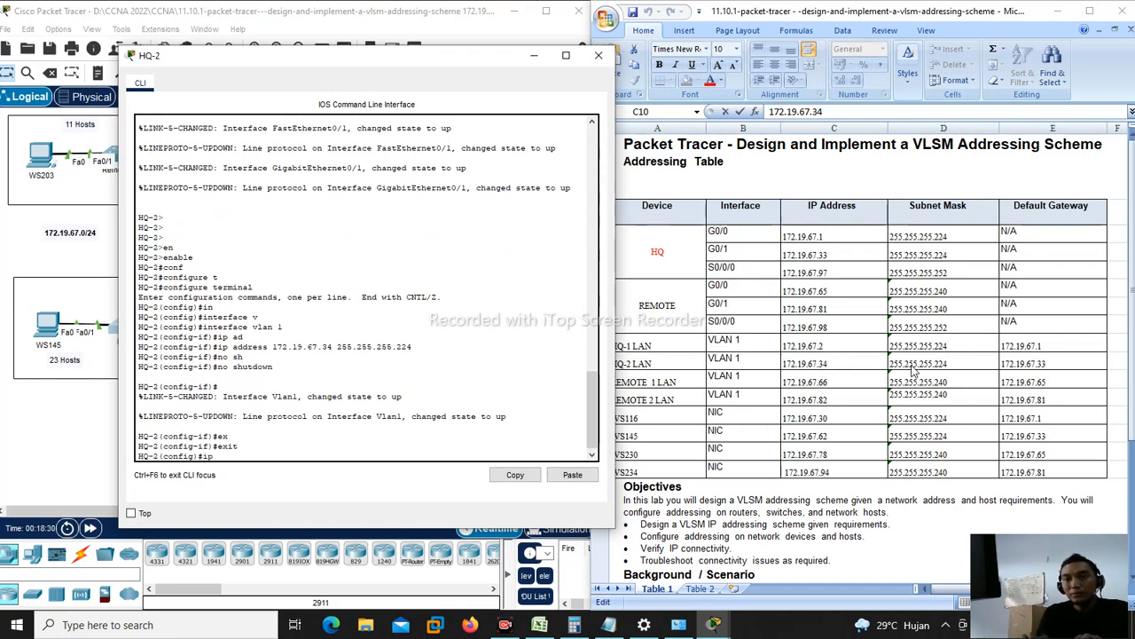
key(Tab)
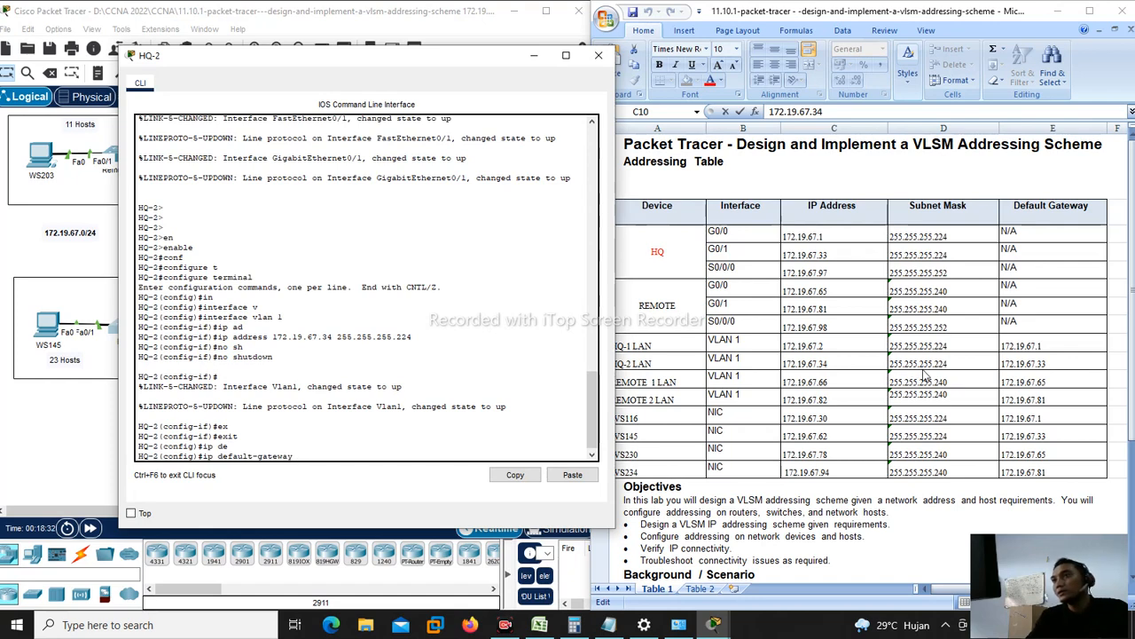
click(1013, 367)
double_click(1047, 363)
drag(1046, 364, 1000, 364)
right_click(1014, 366)
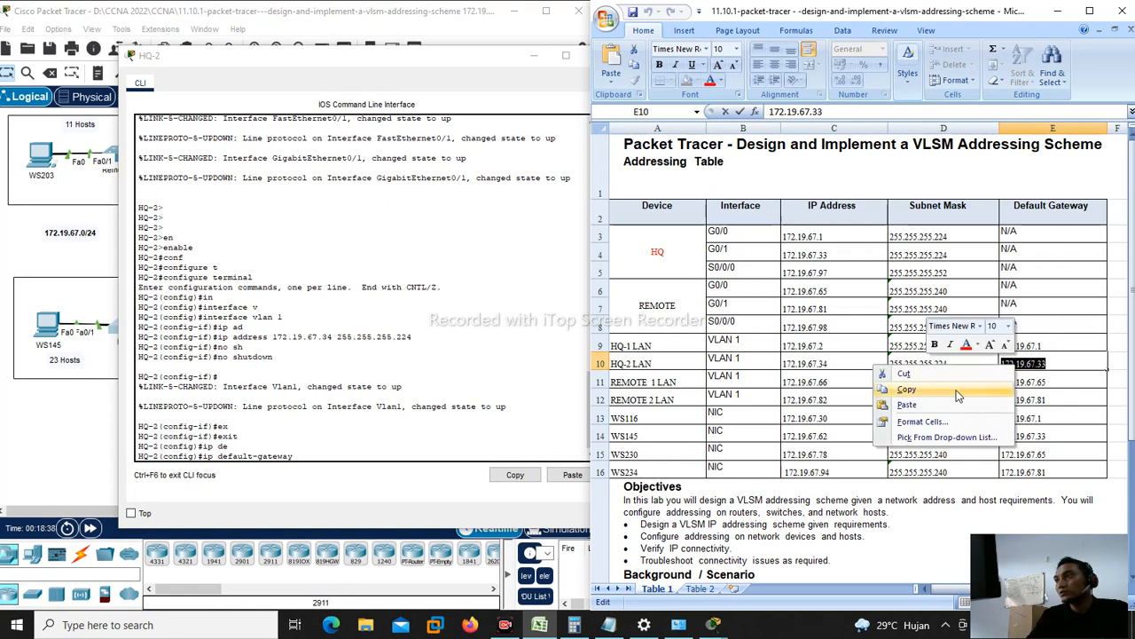
click(906, 390)
click(362, 454)
right_click(343, 462)
click(374, 484)
key(Return)
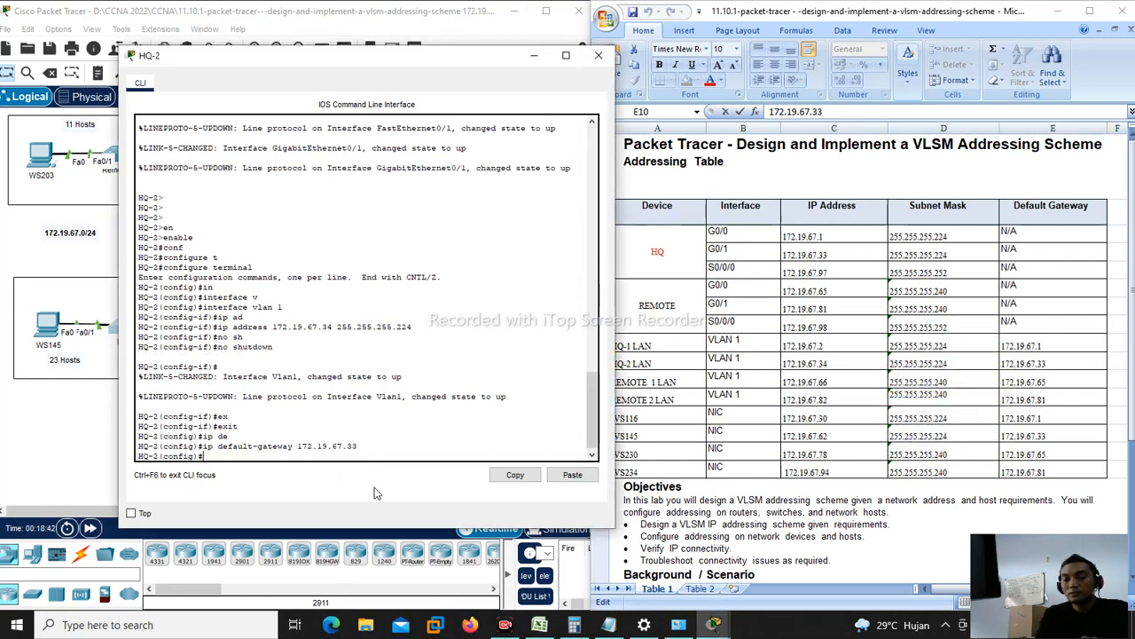
Step: Exit global configuration mode on the HQ-2 switch
text(exi)
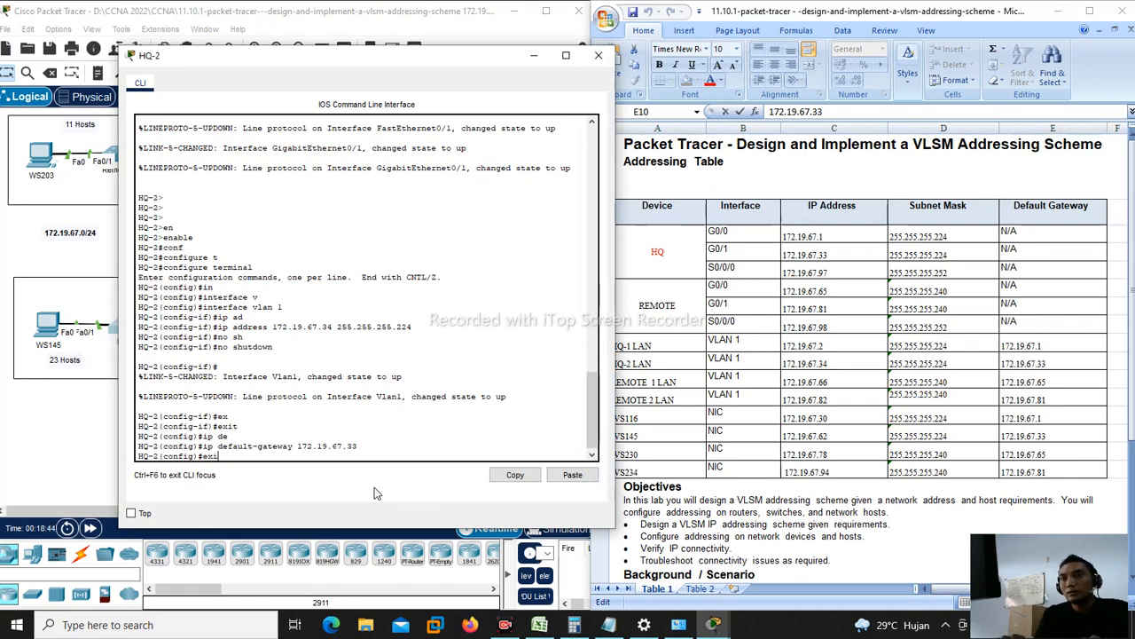
key(Tab)
key(Return)
key(Return)
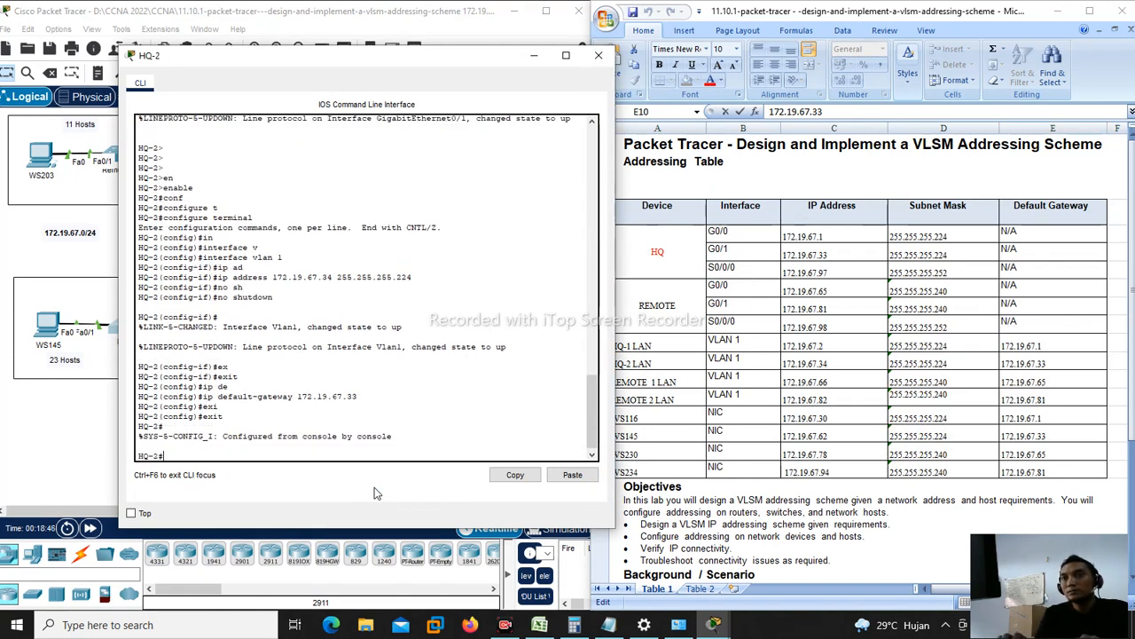
Step: Run show vlan on HQ-2 and review the VLAN table's names, status and ports
text(sh)
key(Tab)
text(v)
key(Tab)
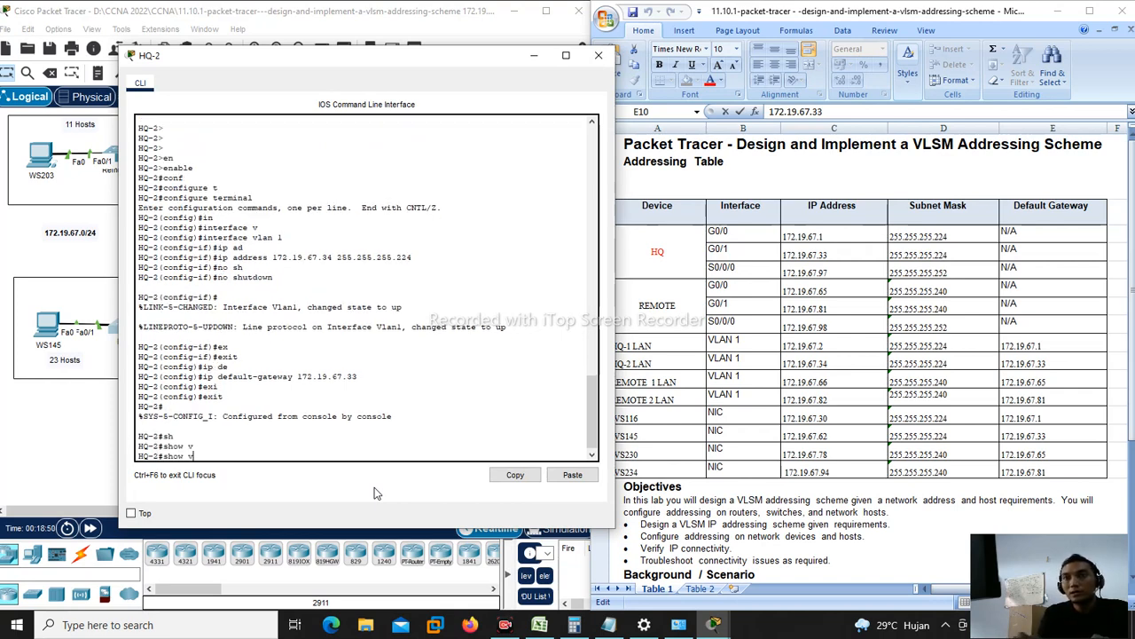
text(la)
key(Tab)
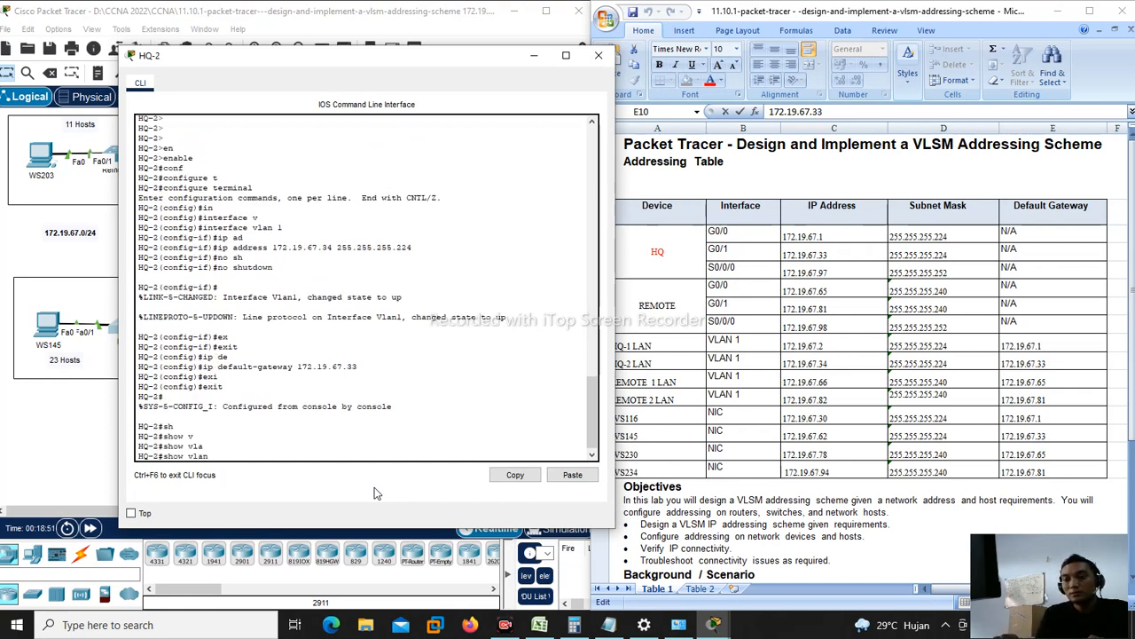
key(Return)
key(Return)
key(Return)
key(Return)
key(Return)
key(Return)
key(Return)
key(Return)
key(Return)
key(Return)
key(Return)
key(Return)
key(Return)
key(Return)
key(Return)
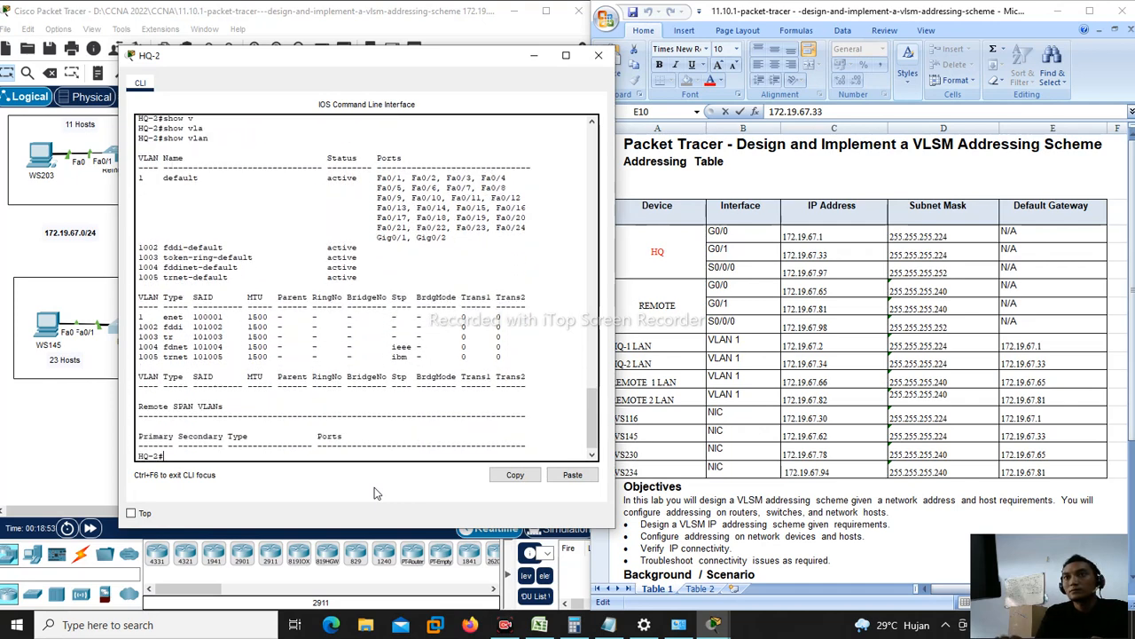
key(Return)
key(Return)
key(Return)
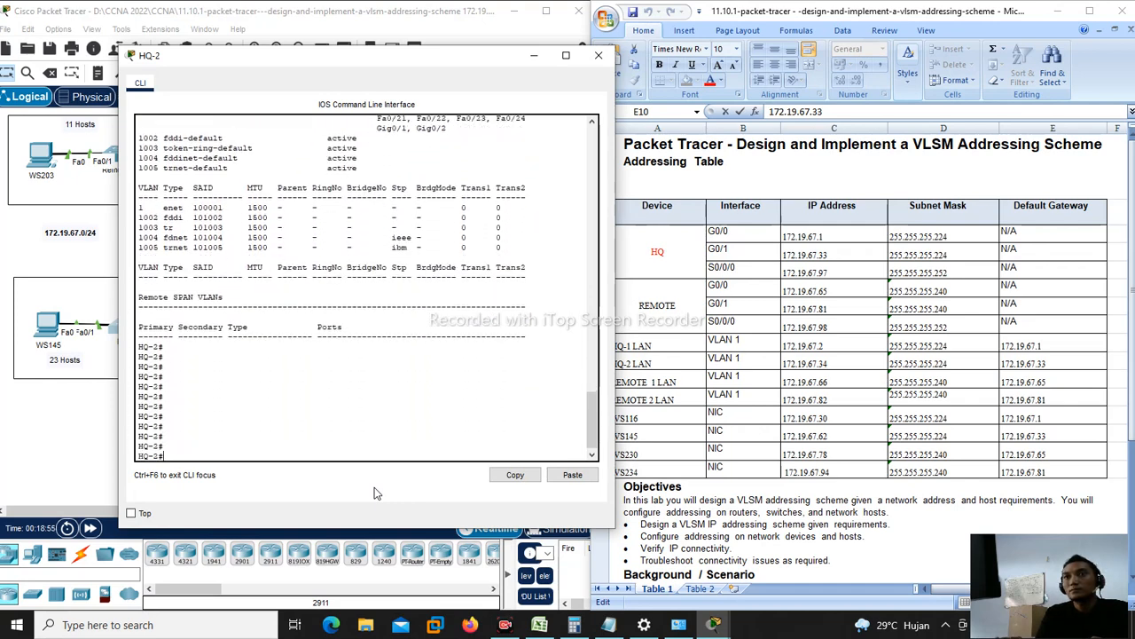
scroll(400, 297, up, 7)
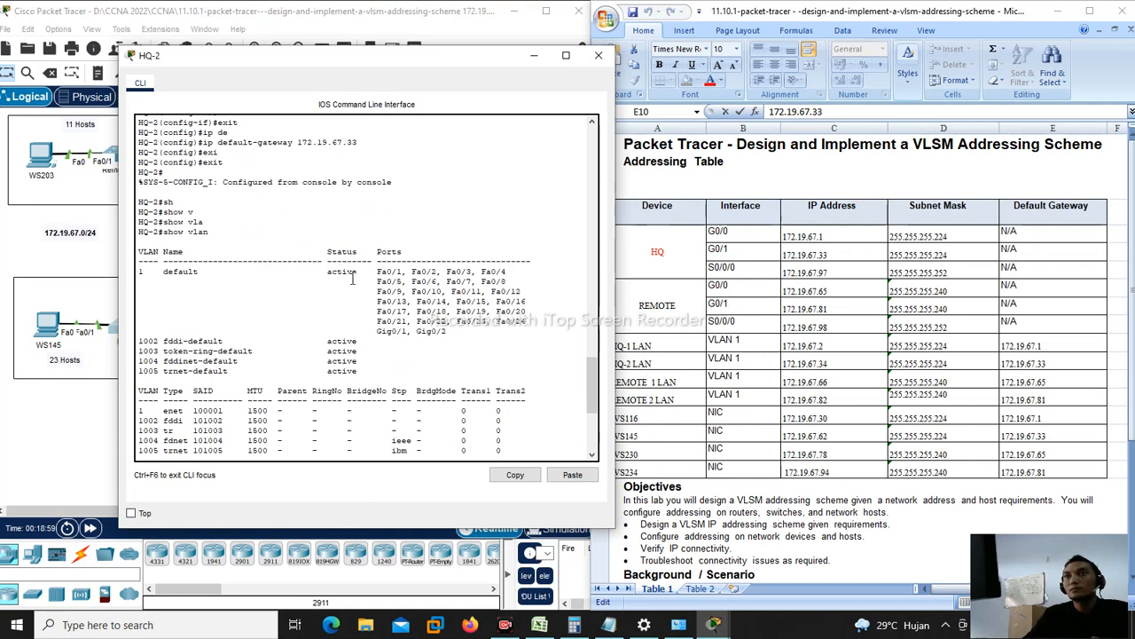
scroll(353, 278, up, 2)
scroll(352, 279, down, 3)
scroll(351, 279, down, 6)
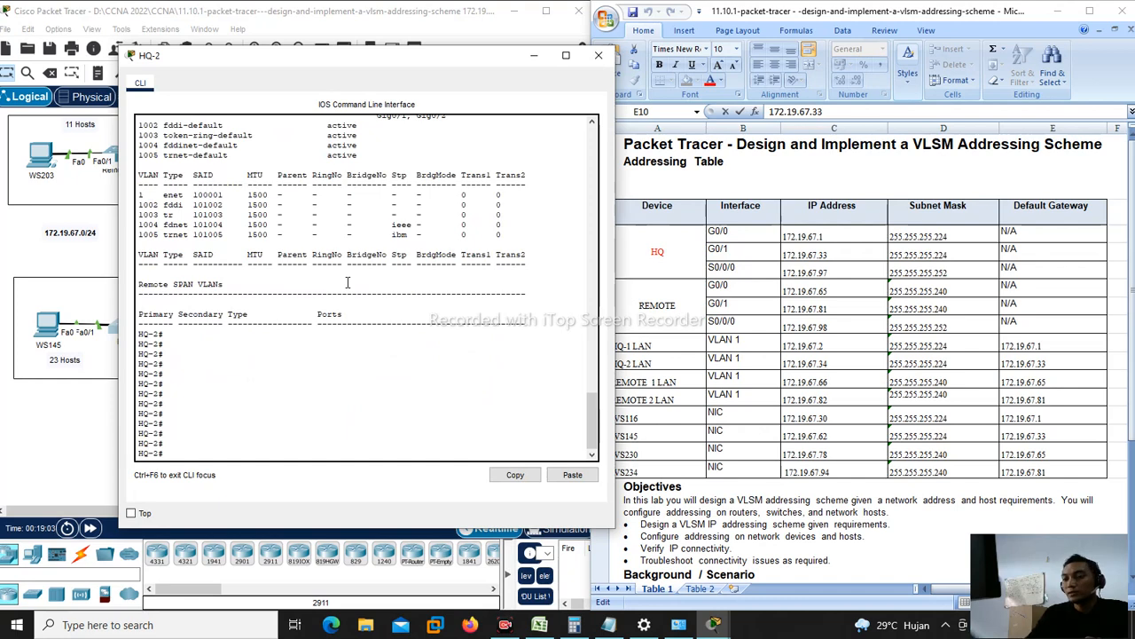
Step: Run show ip interface brief on HQ-2 and compare the Vlan1 address with the HQ-2 LAN row of the addressing table
text(i)
key(BackSpace)
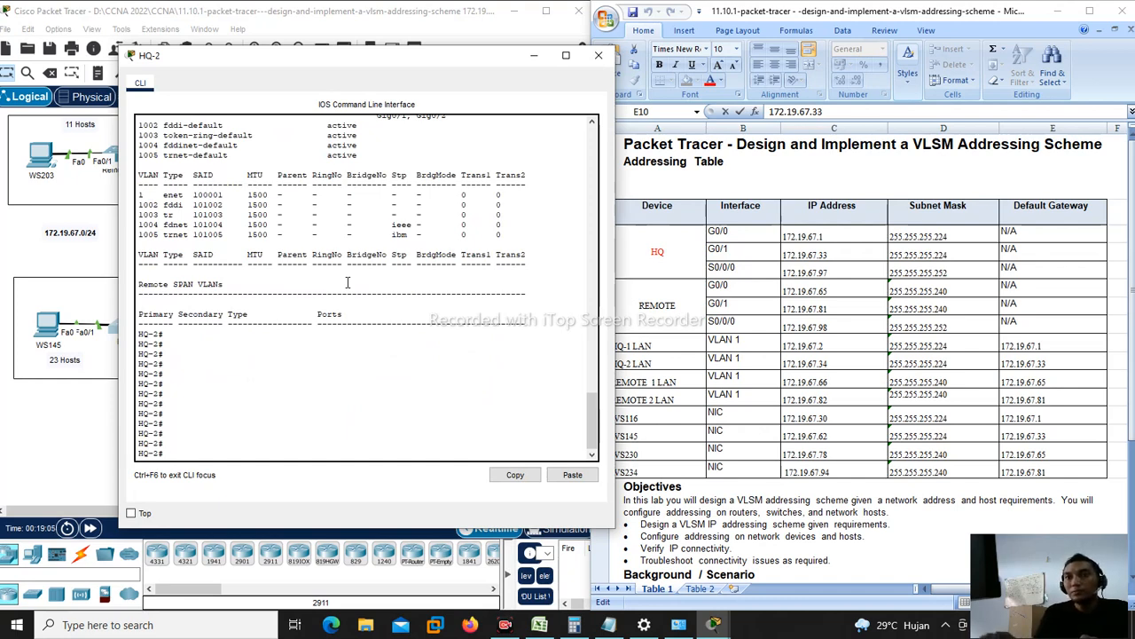
text(s)
text(h)
key(Tab)
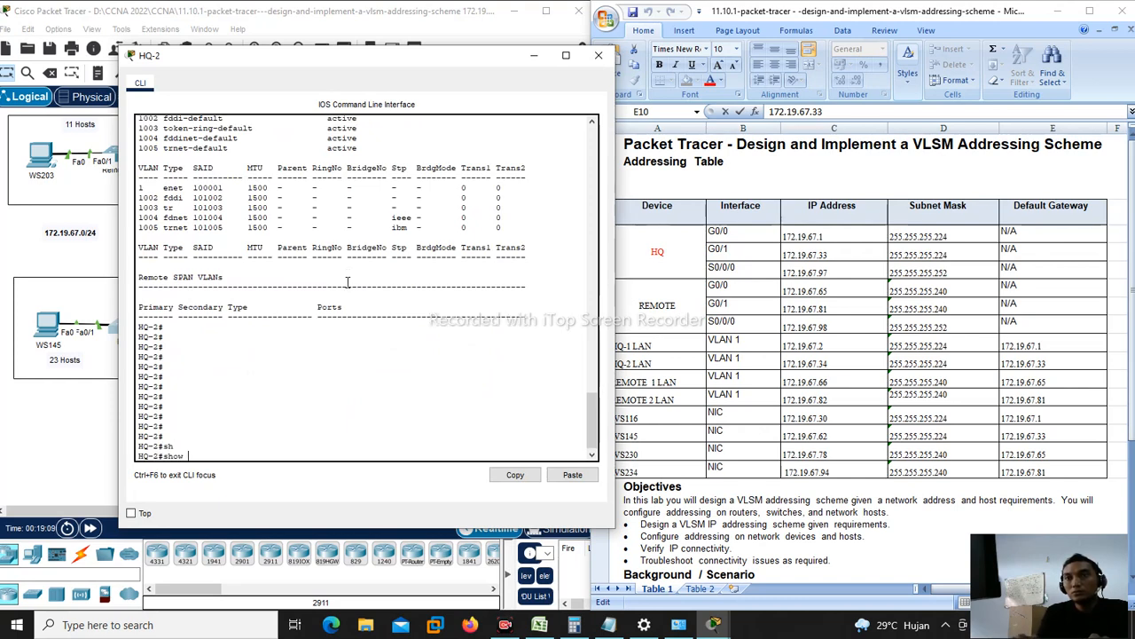
text(ip in)
key(Tab)
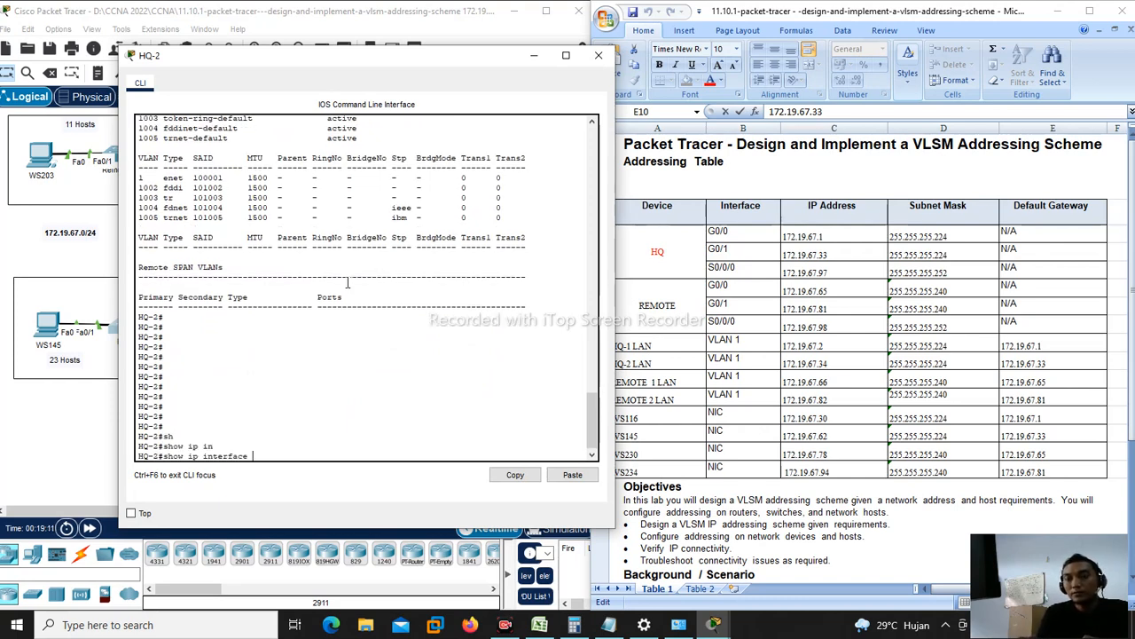
text(b)
key(Tab)
key(Return)
key(space)
key(Return)
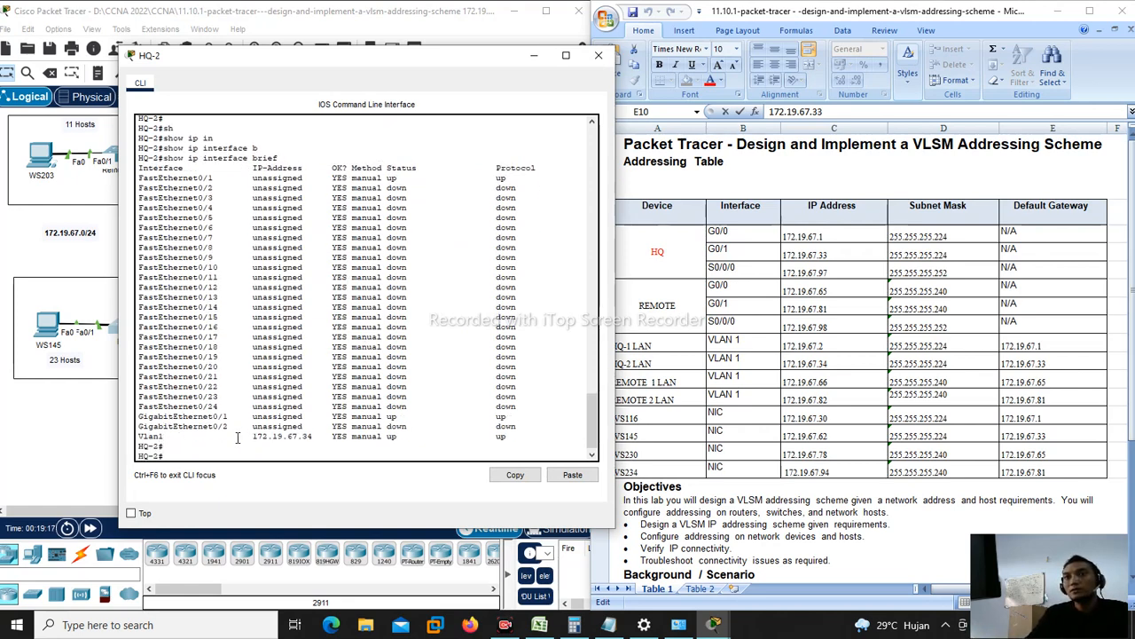
drag(253, 436, 317, 439)
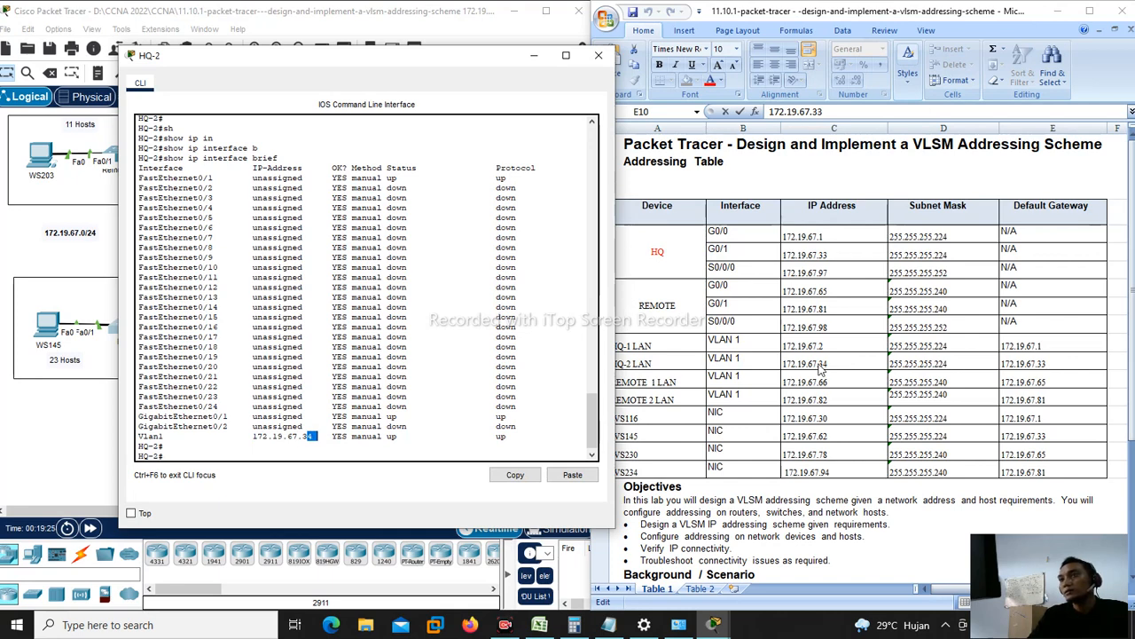
click(266, 448)
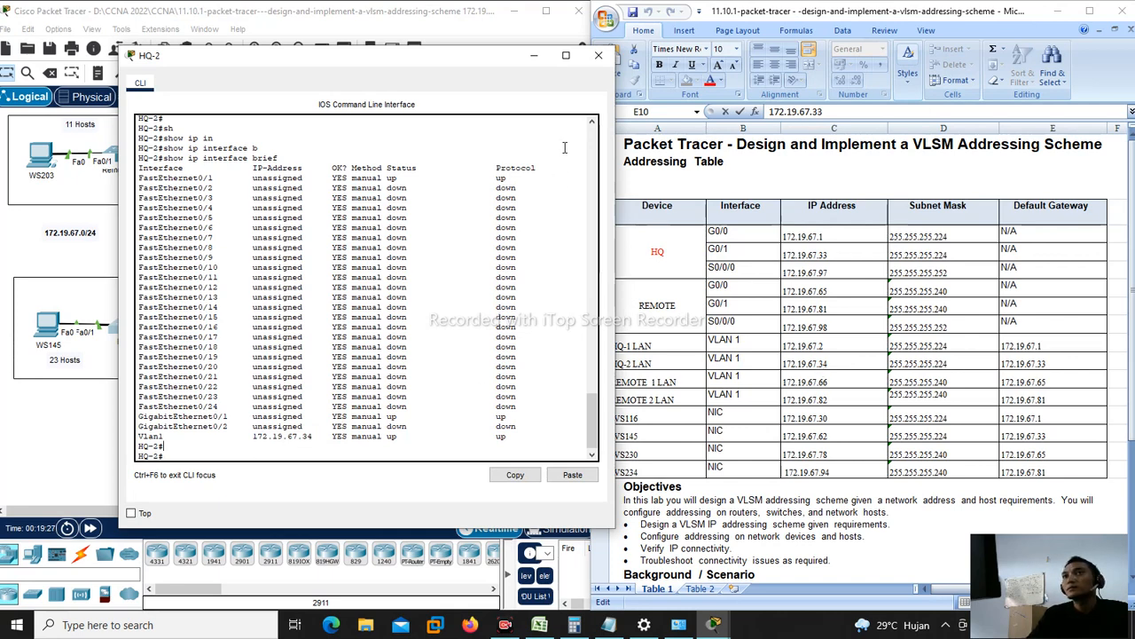
Step: Close the HQ-2 window, locate the REMOTE 1 LAN address in Excel, and open the Remote-1 switch's CLI in Packet Tracer
click(598, 55)
click(218, 440)
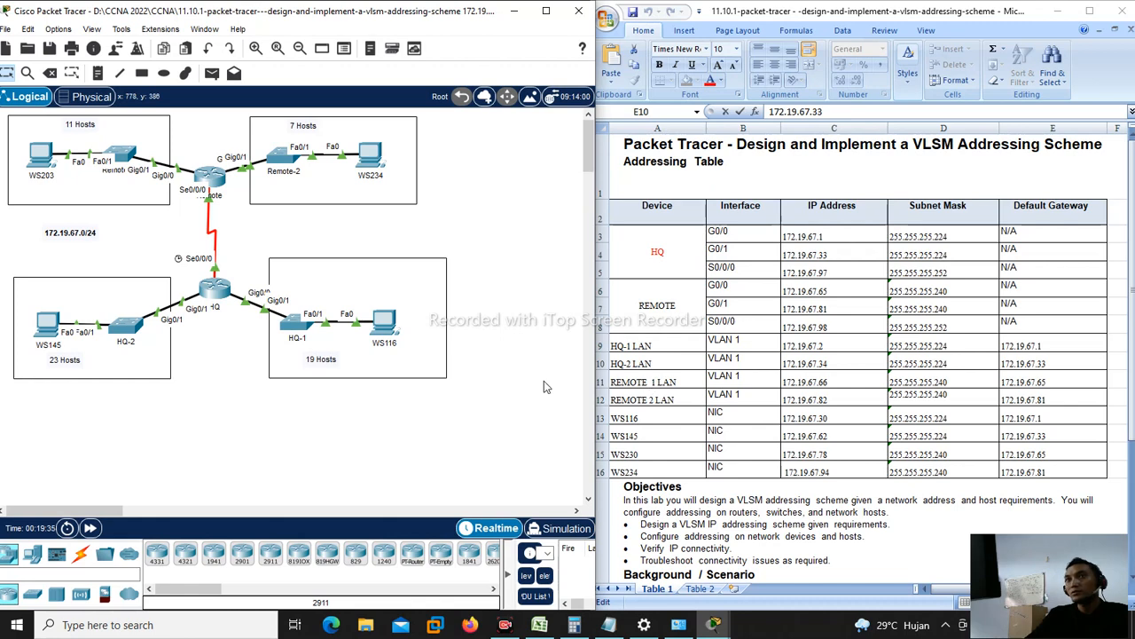
click(670, 388)
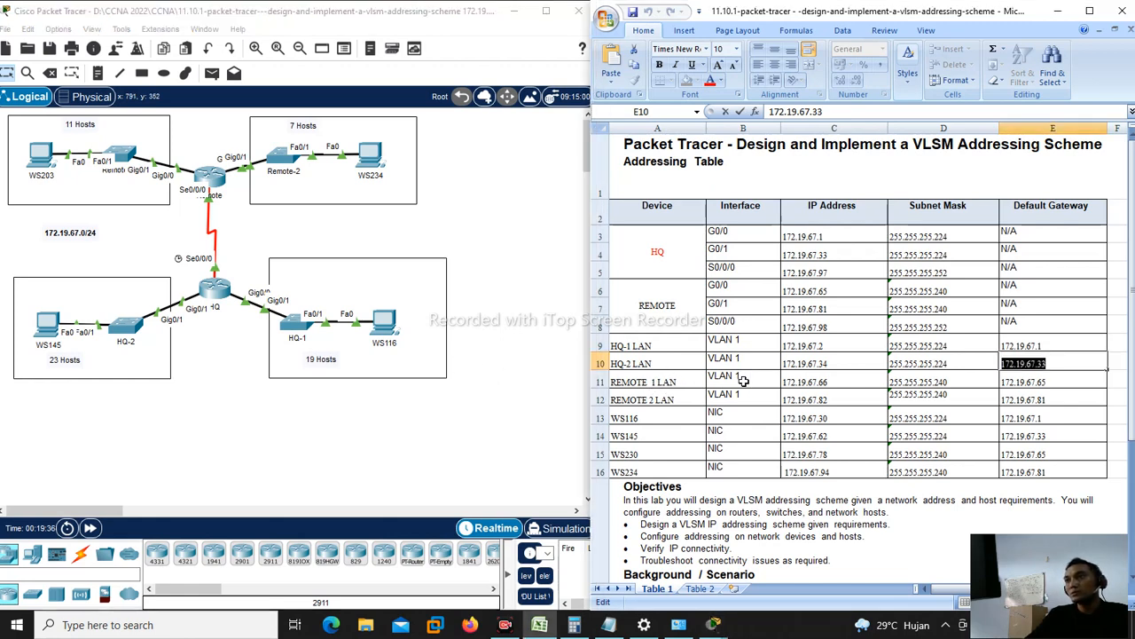
click(833, 382)
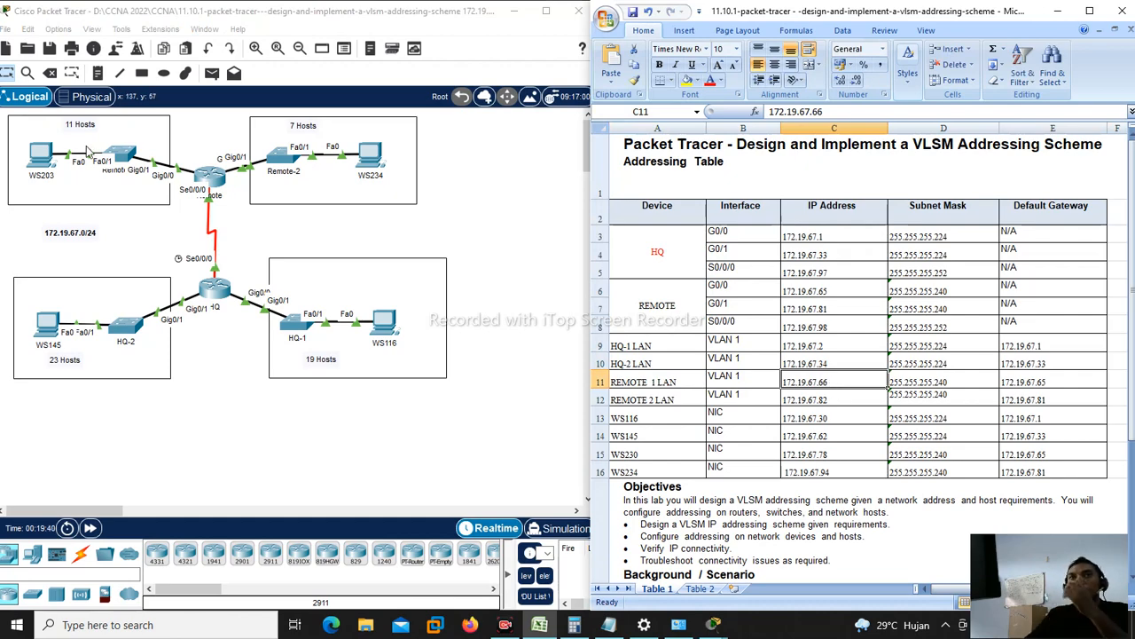
click(142, 159)
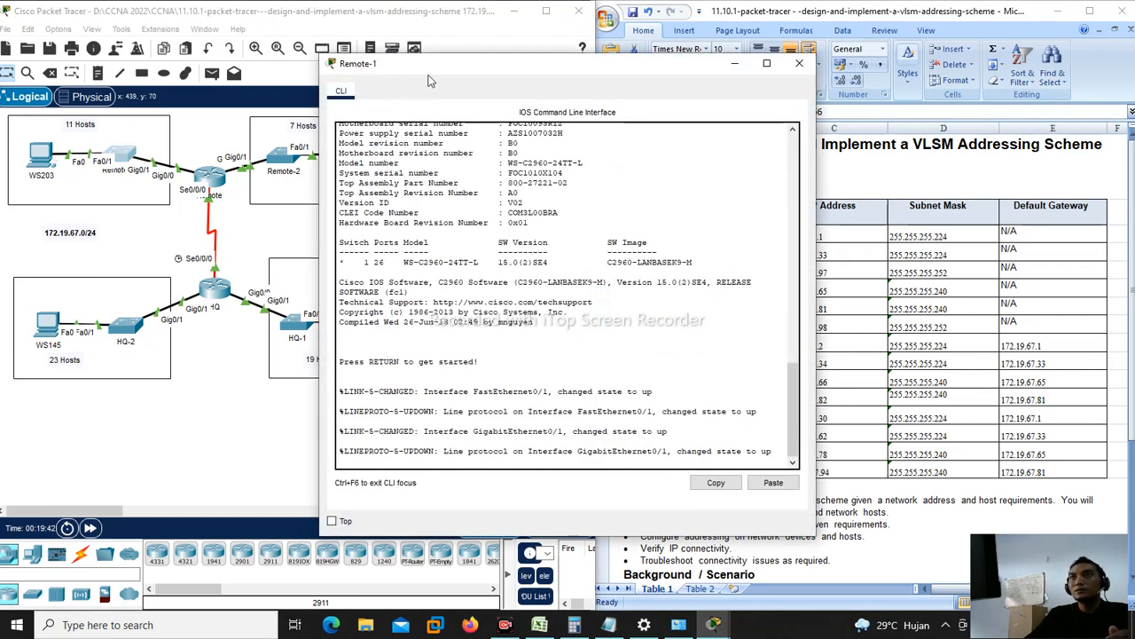
drag(429, 70, 257, 69)
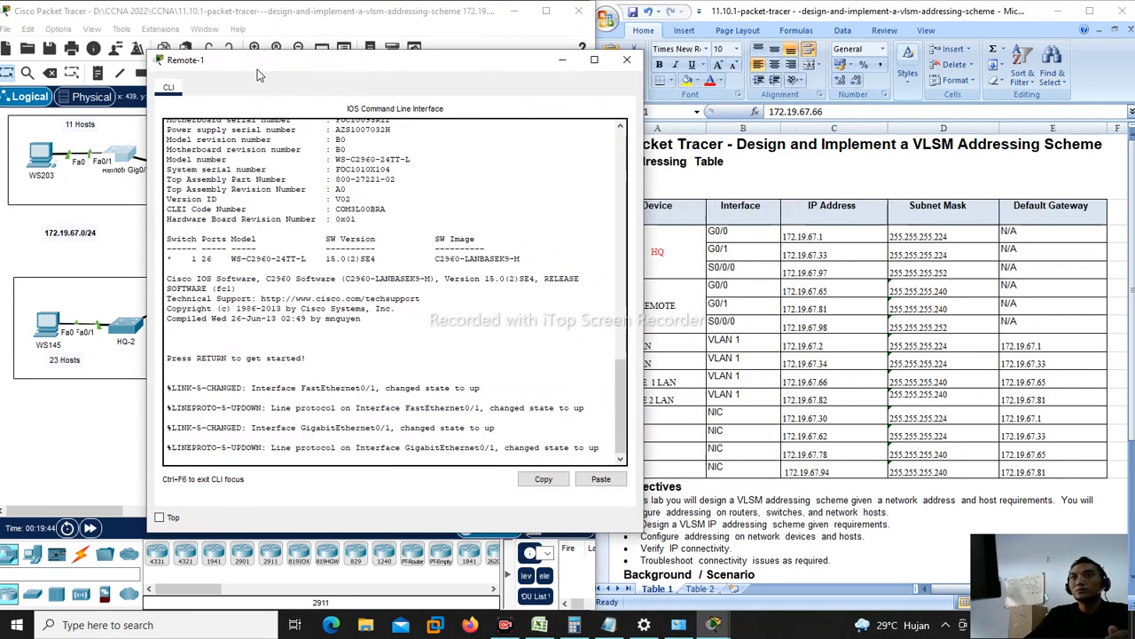
Step: Enter privileged mode and global configuration mode on the Remote-1 switch
key(Return)
key(Return)
text(en)
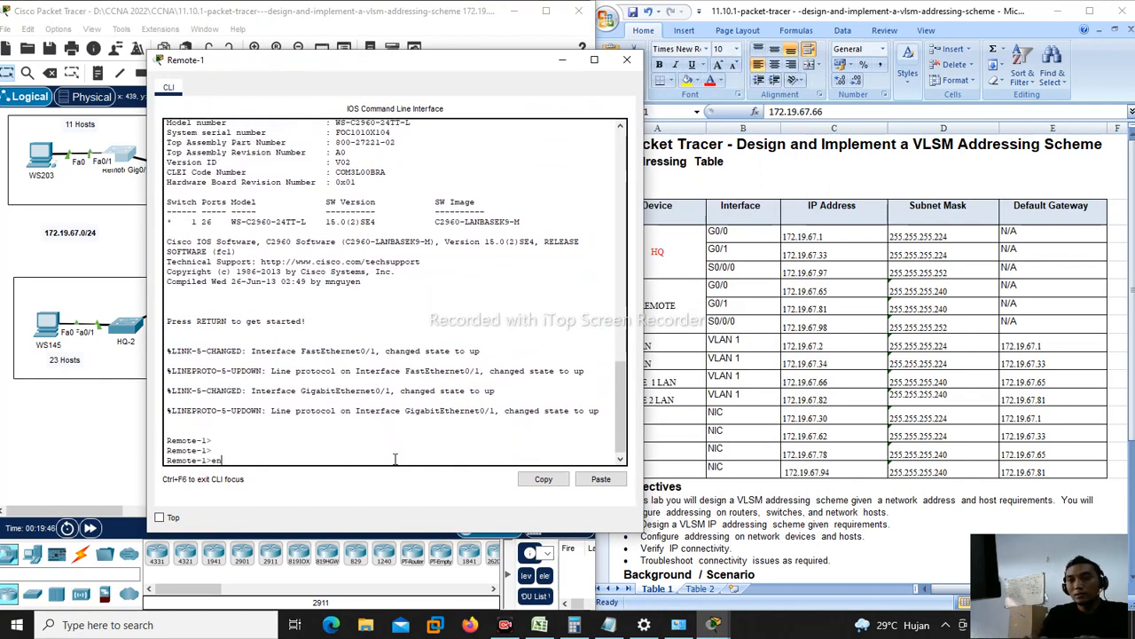
key(Tab)
key(Return)
text(conf)
key(Tab)
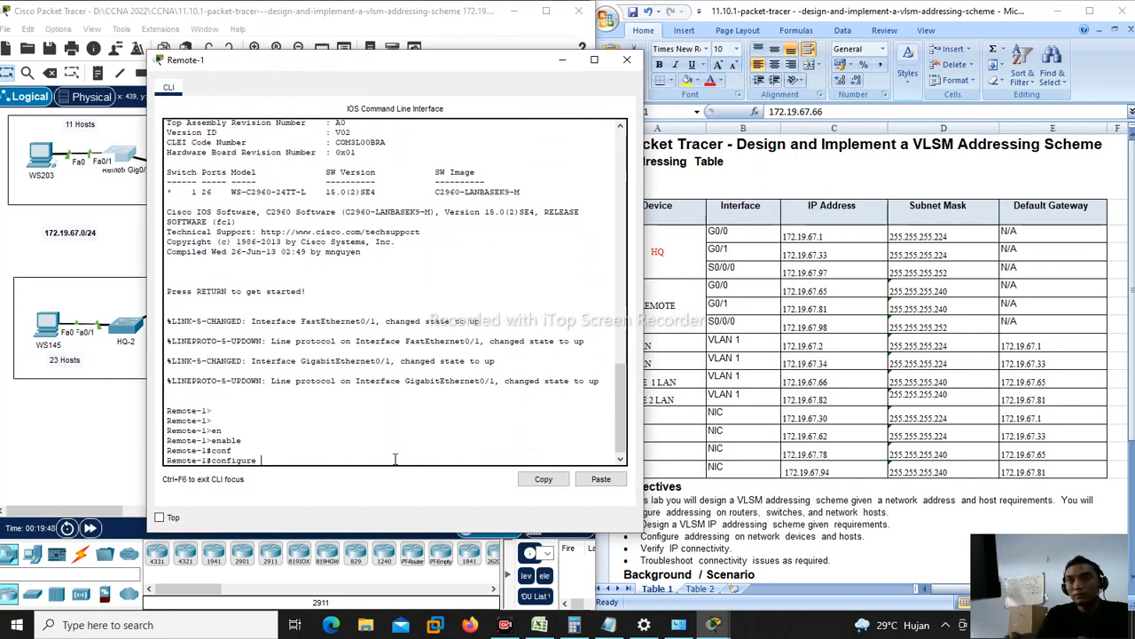
text(t)
key(Return)
Step: Enter interface vlan 1 configuration on the Remote-1 switch
text(ig)#i)
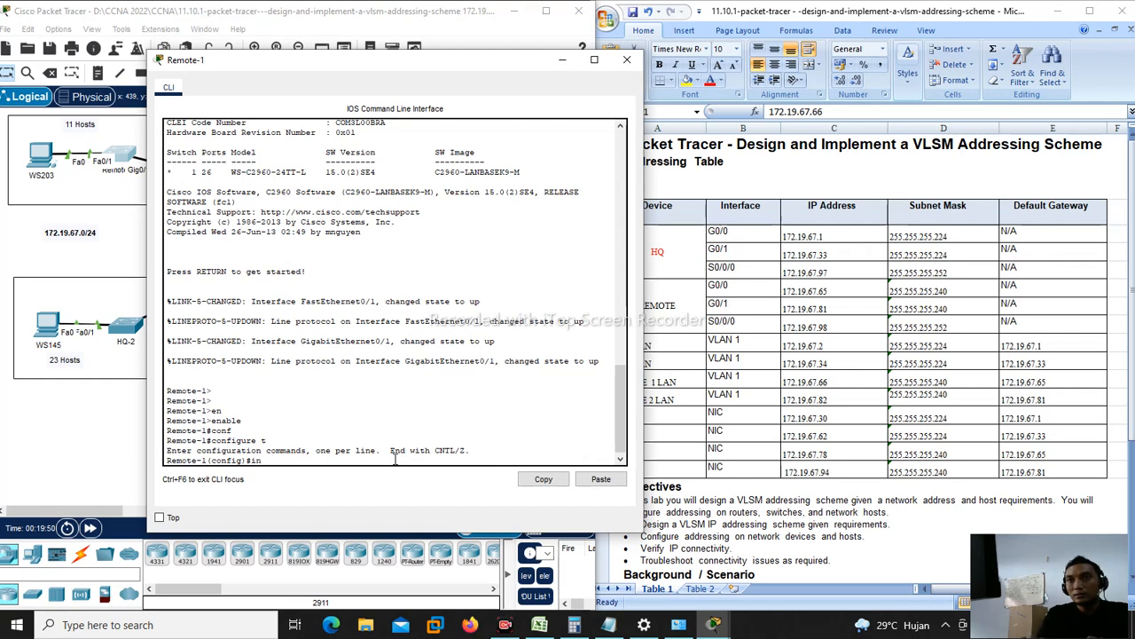
text(n)
key(Tab)
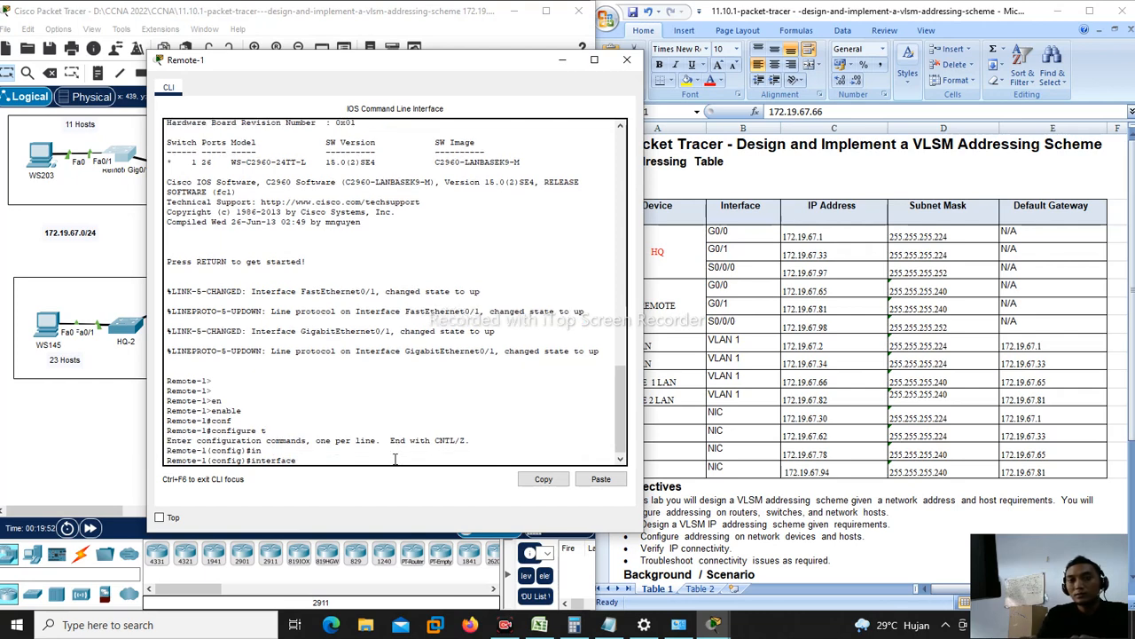
text(v)
key(Tab)
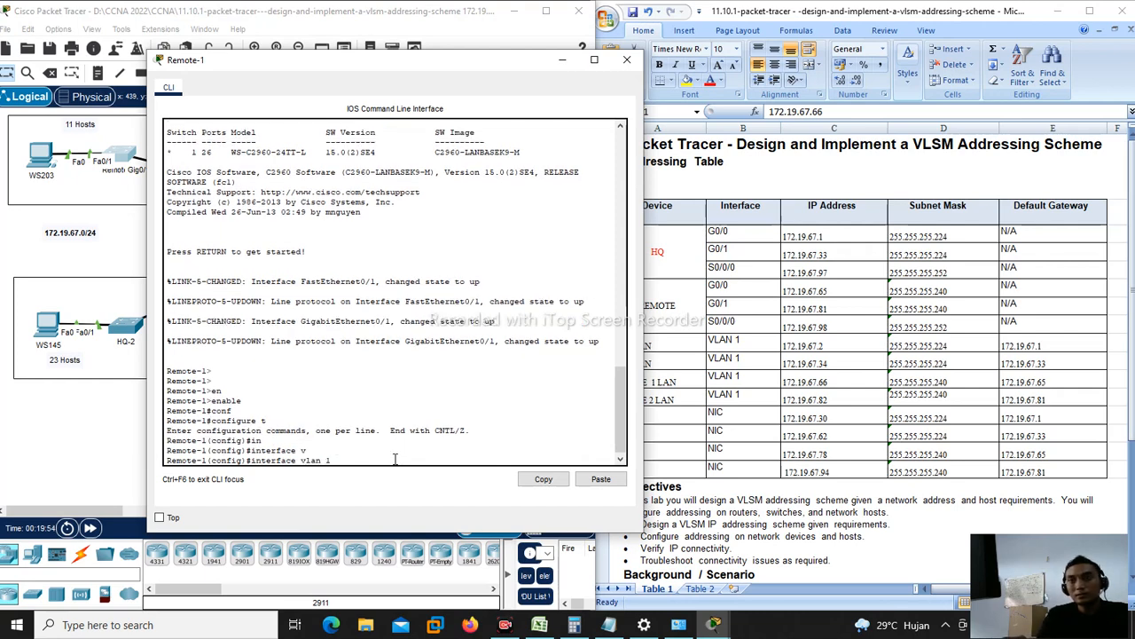
text(1)
key(Return)
Step: Begin Remote-1's VLAN 1 ip address command and fill in 172.19.67.66, copied from the REMOTE 1 LAN row in Excel
text(ip a)
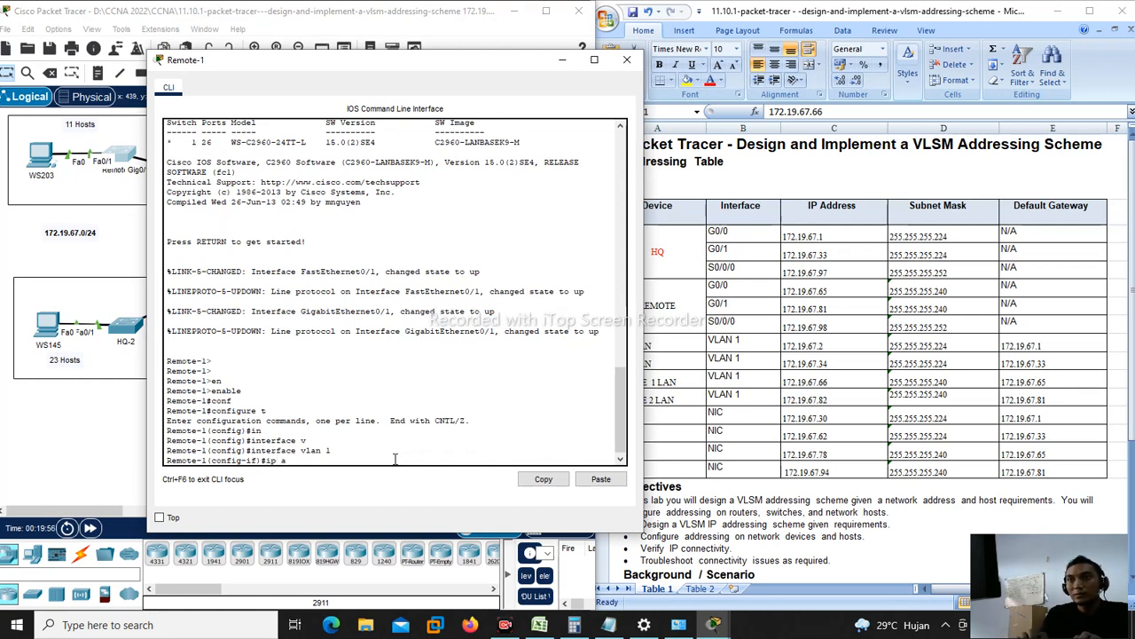
text(d)
key(Tab)
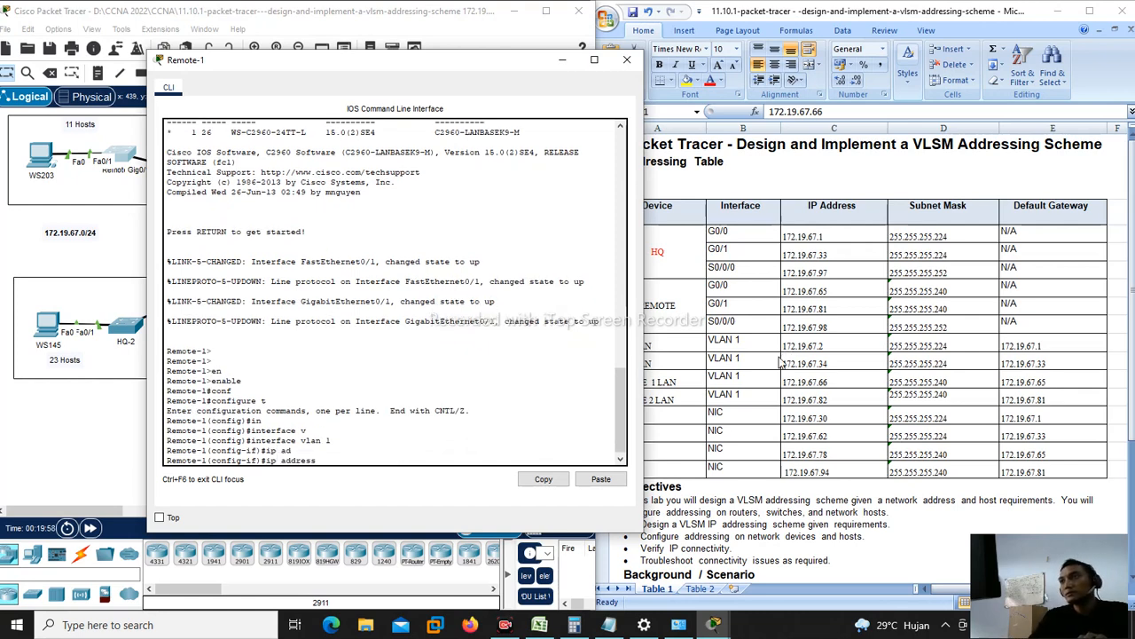
click(801, 373)
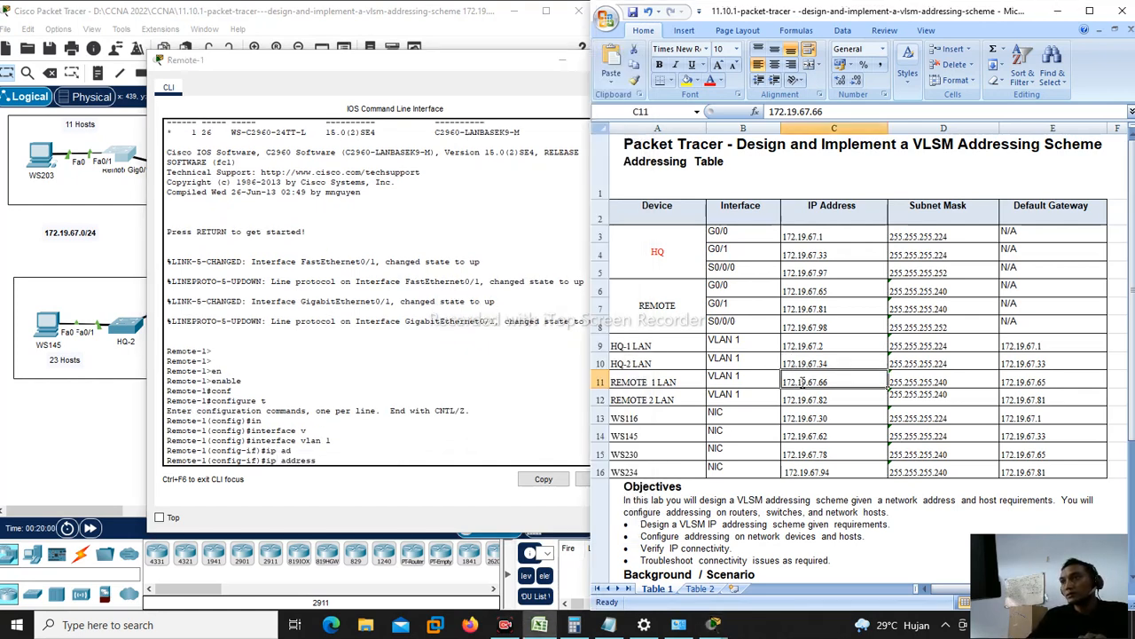
double_click(801, 382)
drag(838, 383, 775, 381)
key(ctrl+c)
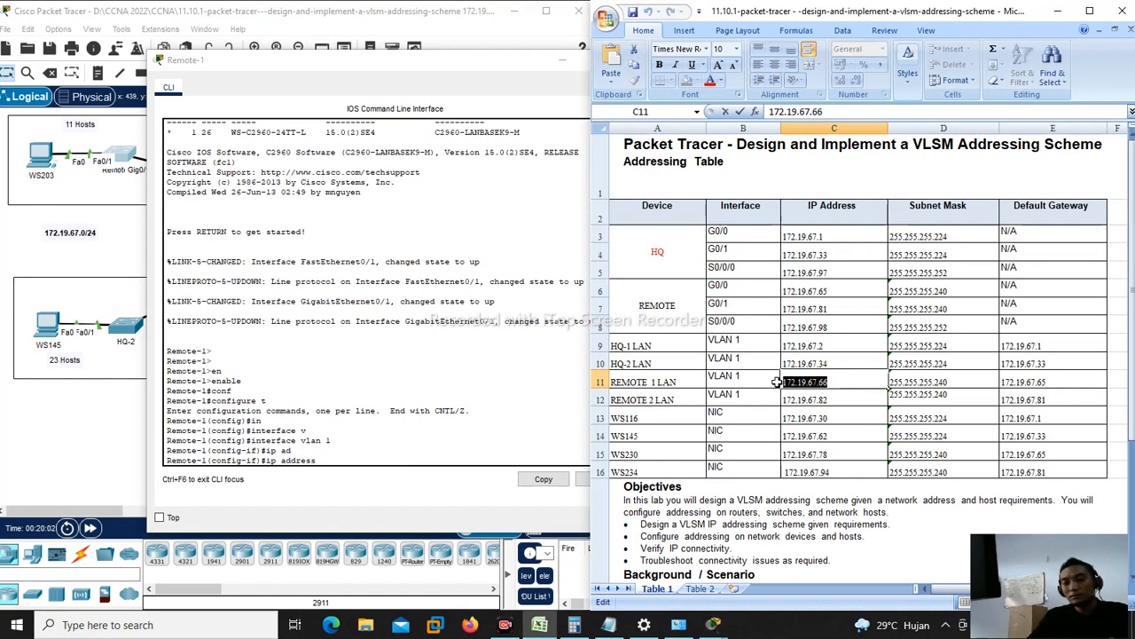
click(346, 474)
right_click(346, 474)
click(380, 489)
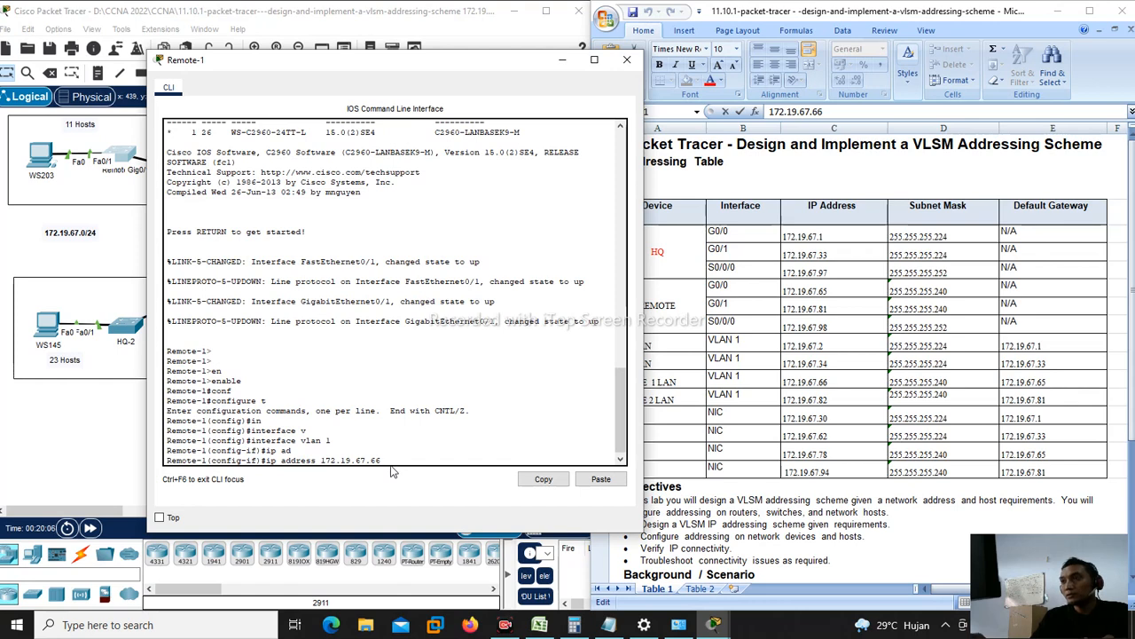
click(842, 406)
click(906, 382)
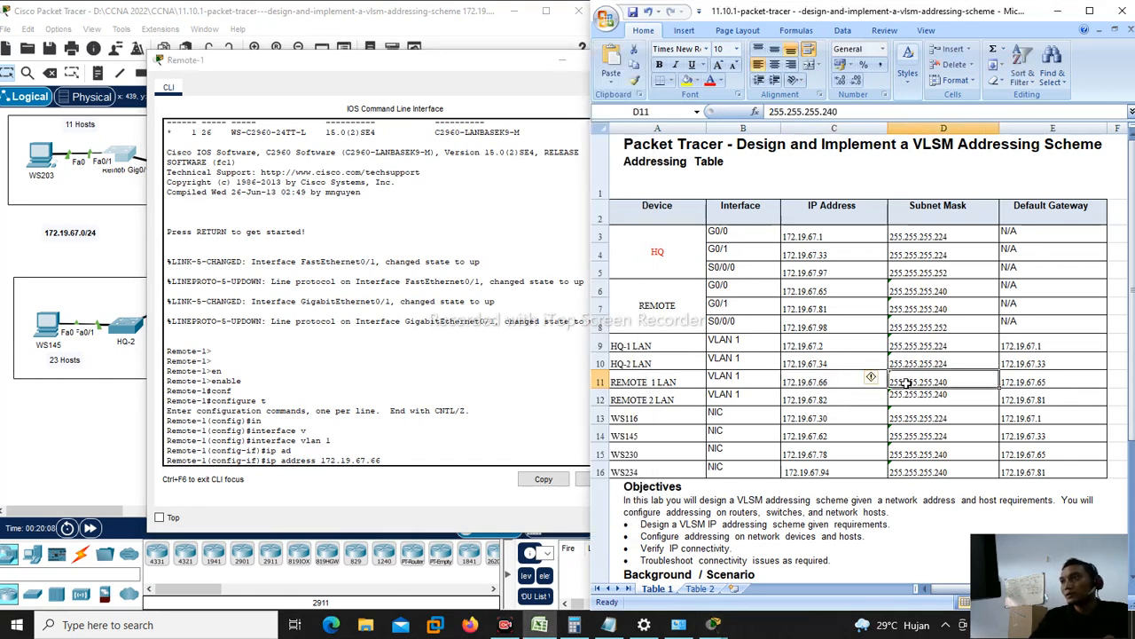
text(25)
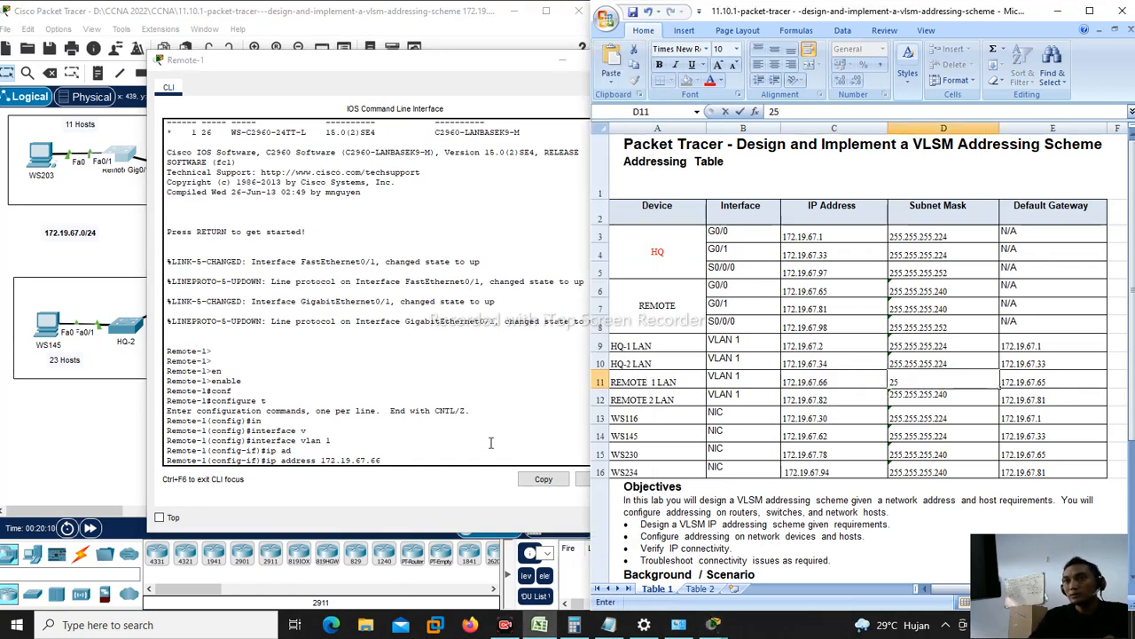
click(940, 436)
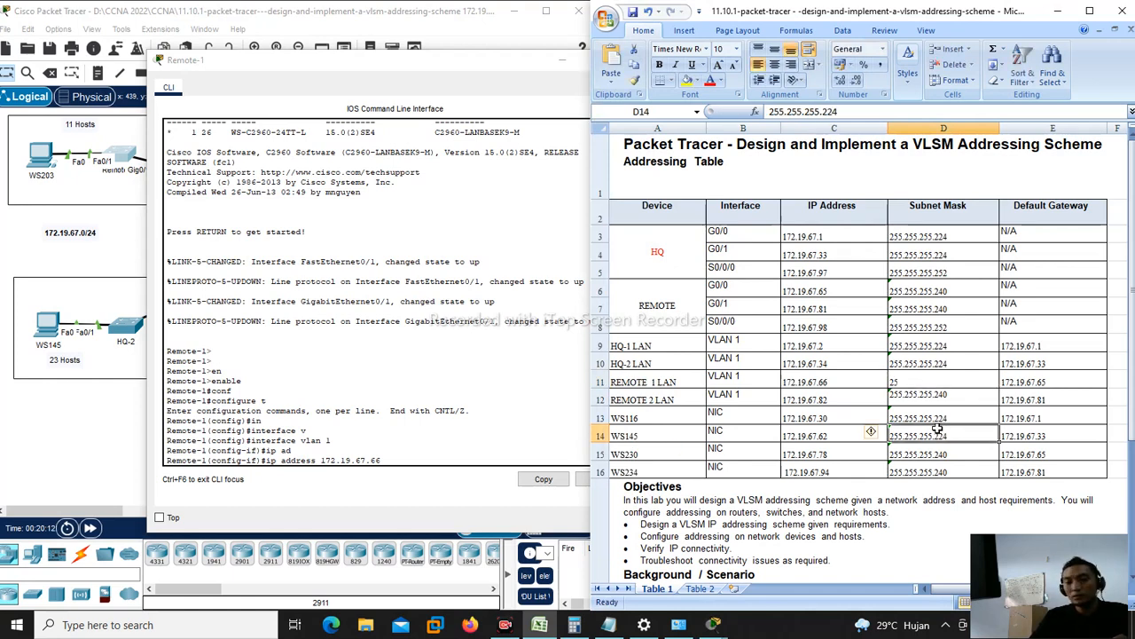
key(ctrl+z)
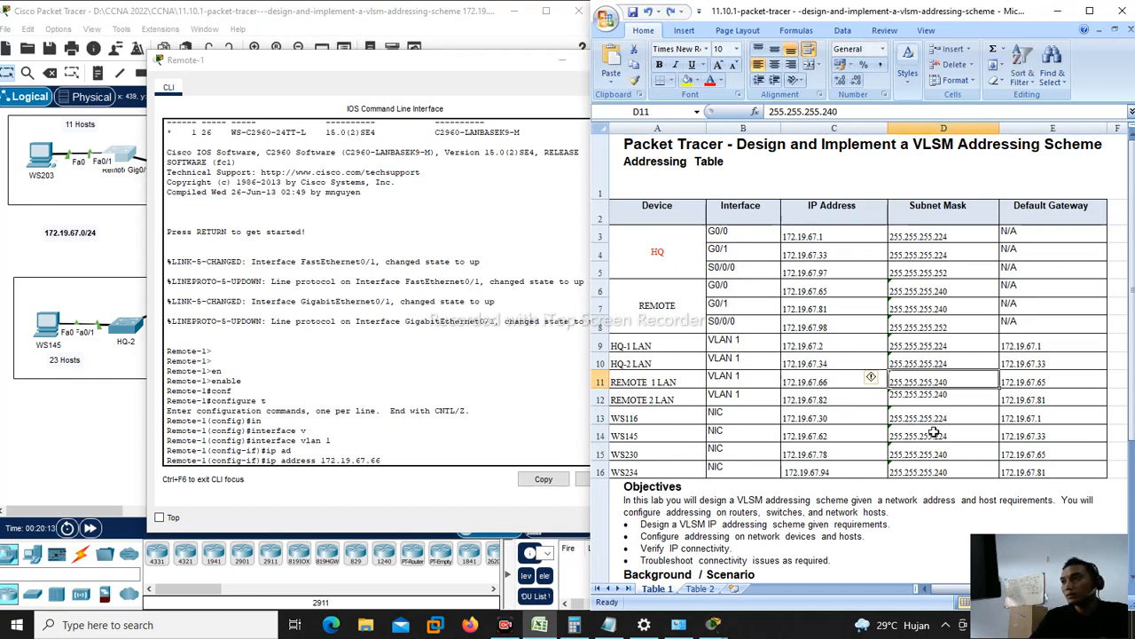
Step: Complete Remote-1's VLAN 1 ip address command with the subnet mask 255.255.255.240 and run it
click(402, 458)
text(255.255.255.240)
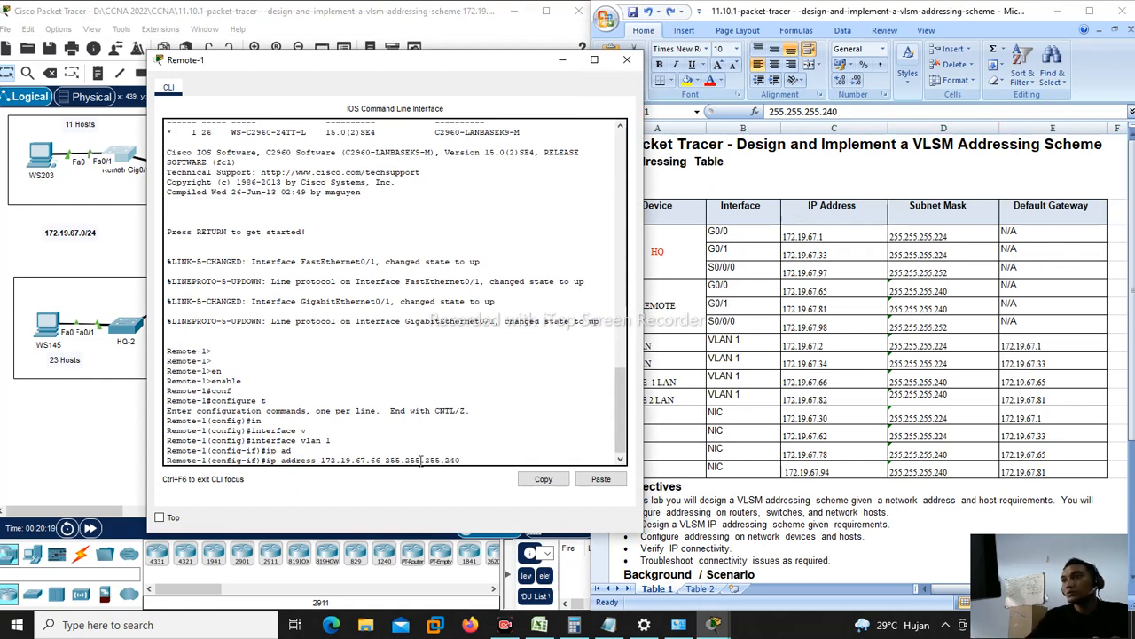
drag(468, 64, 403, 66)
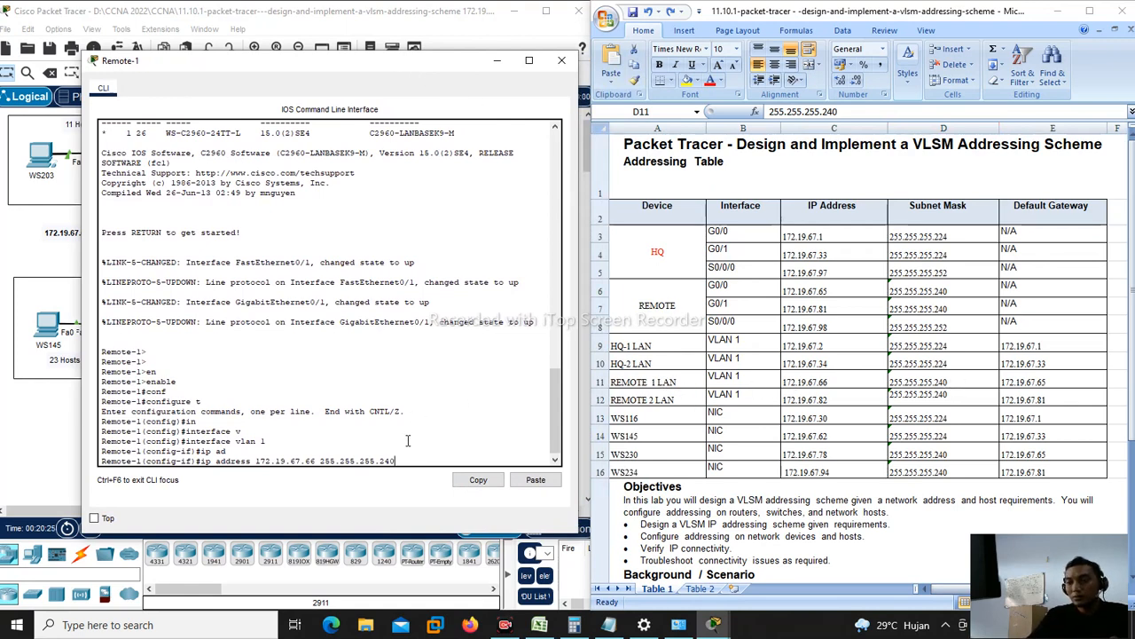
key(Return)
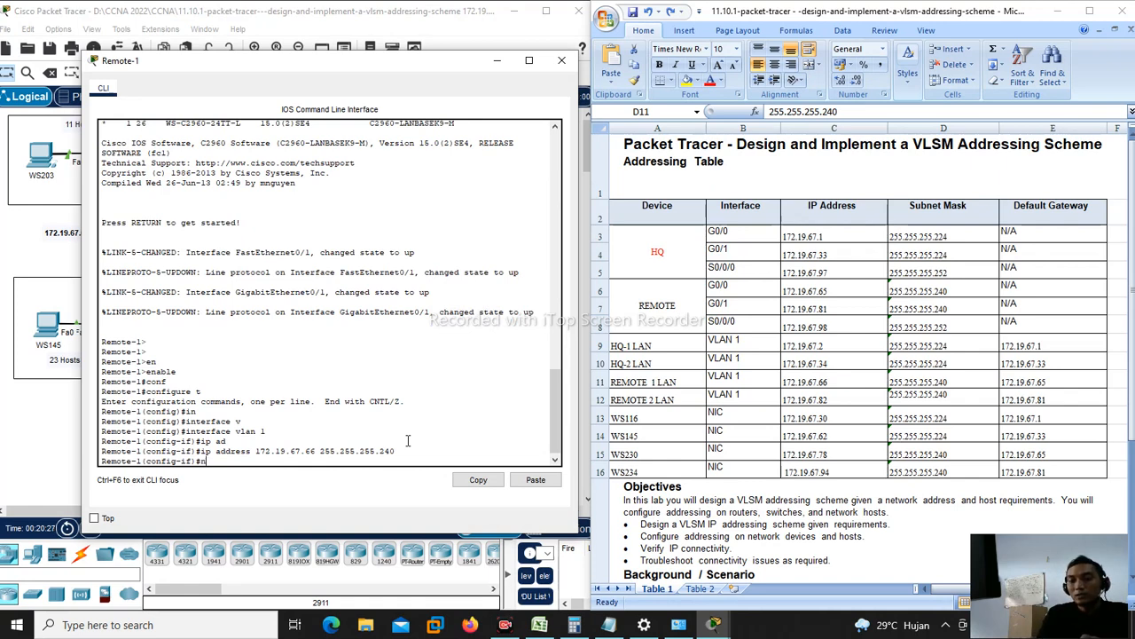
Step: Enable VLAN 1 on Remote-1 with no shutdown and return to global configuration mode
text(no sh)
key(Tab)
key(Return)
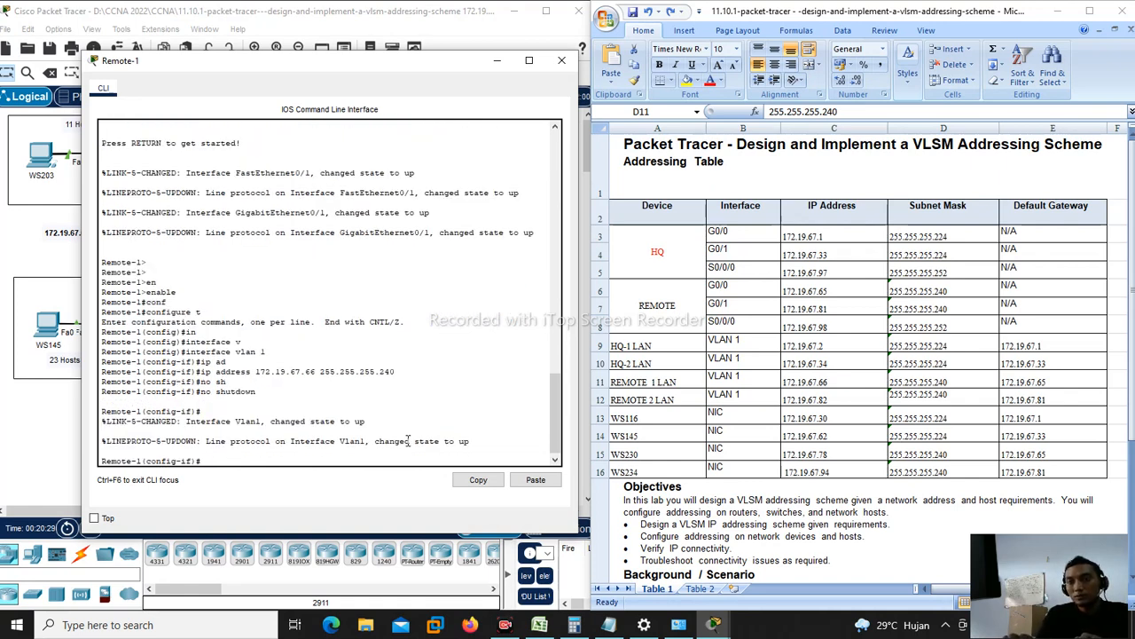
text(exi)
key(Tab)
key(Return)
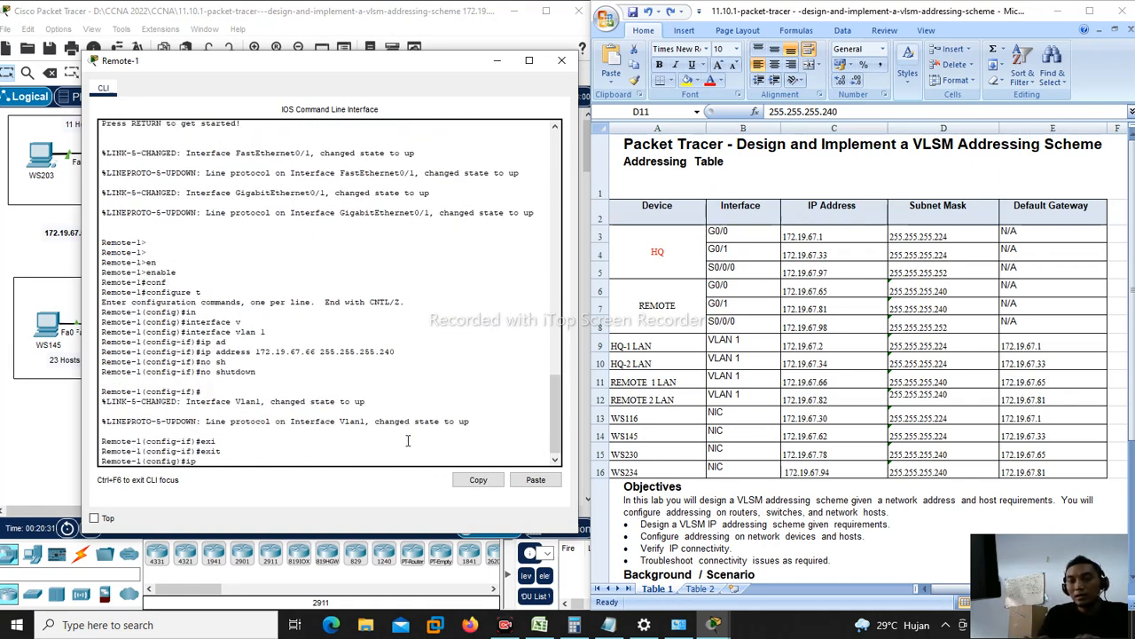
Step: Set Remote-1's ip default-gateway to 172.19.67.65, copied from the REMOTE 1 LAN row in Excel
text(ip de)
key(Tab)
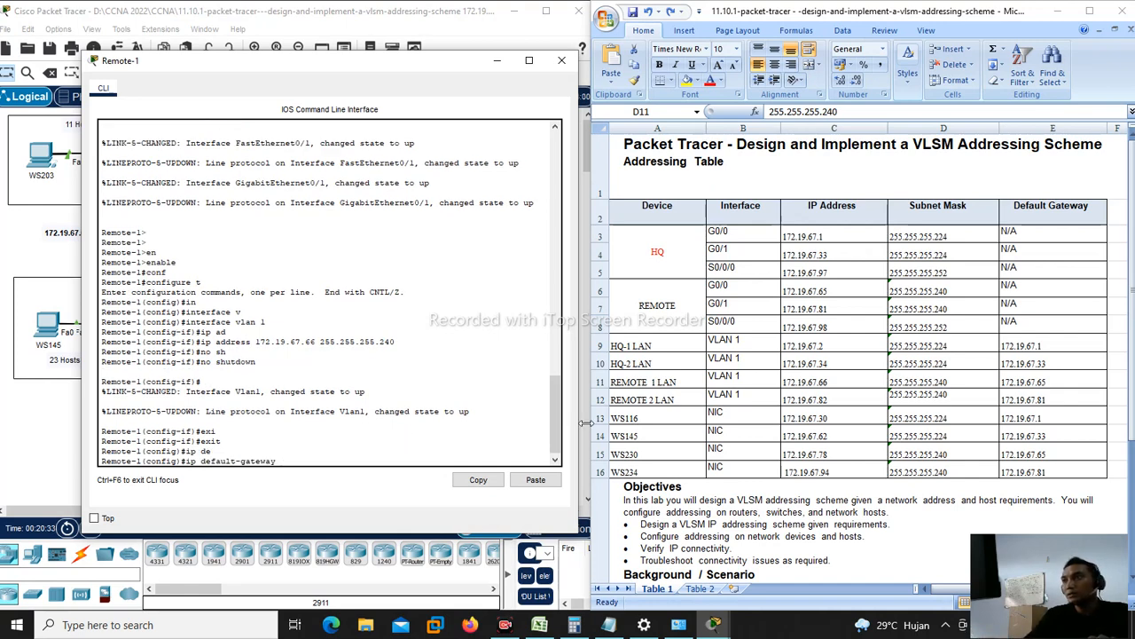
click(945, 384)
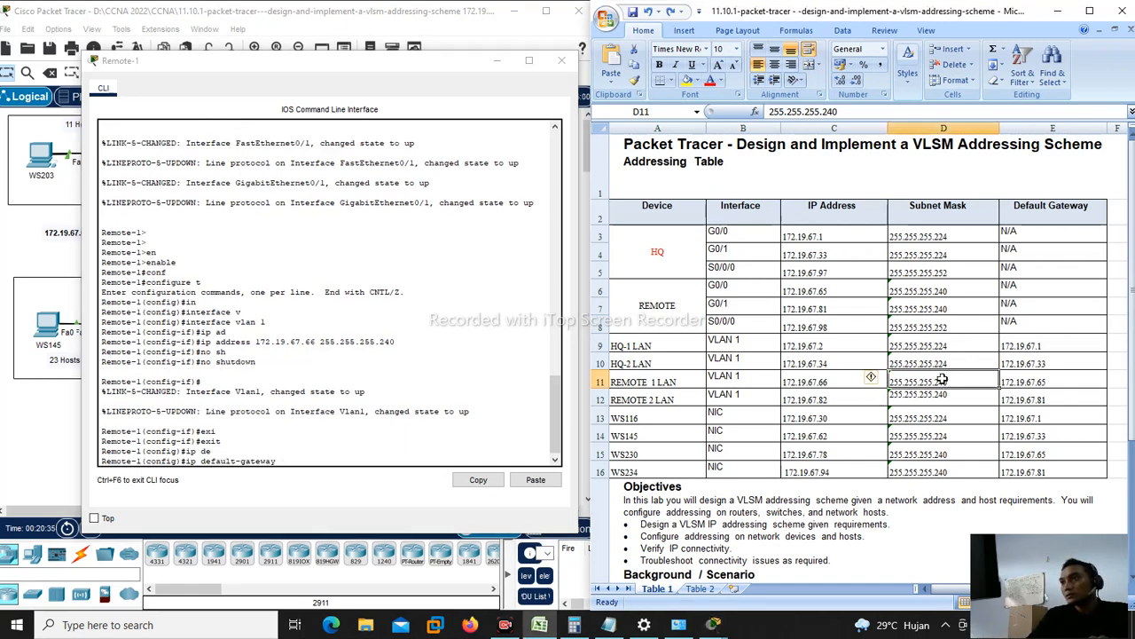
double_click(1047, 383)
double_click(1047, 384)
right_click(1046, 390)
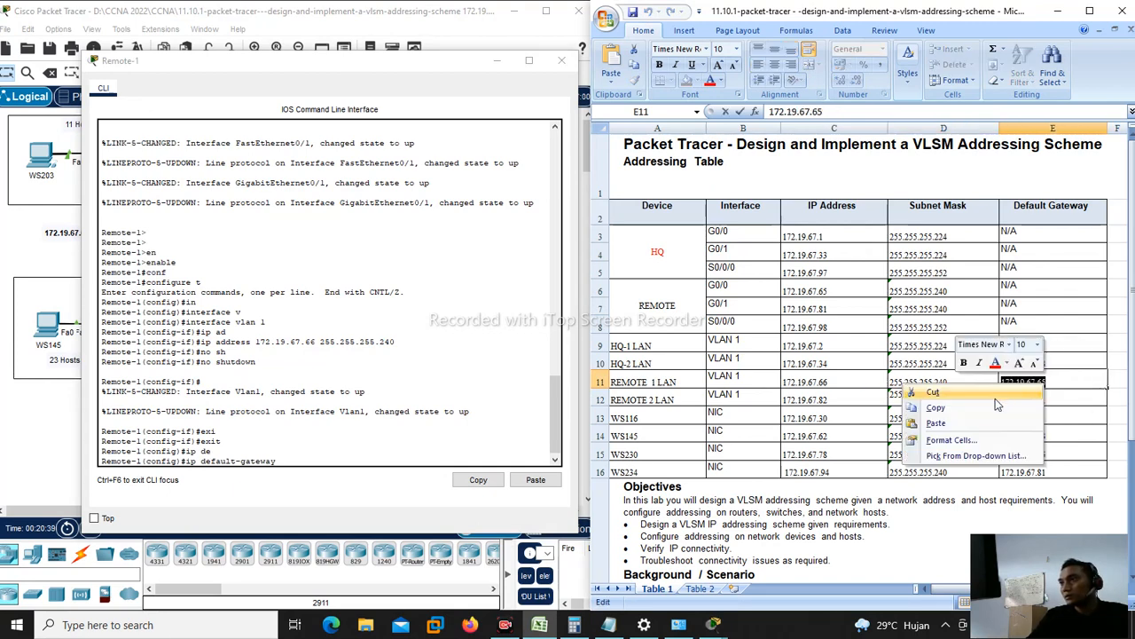
click(933, 407)
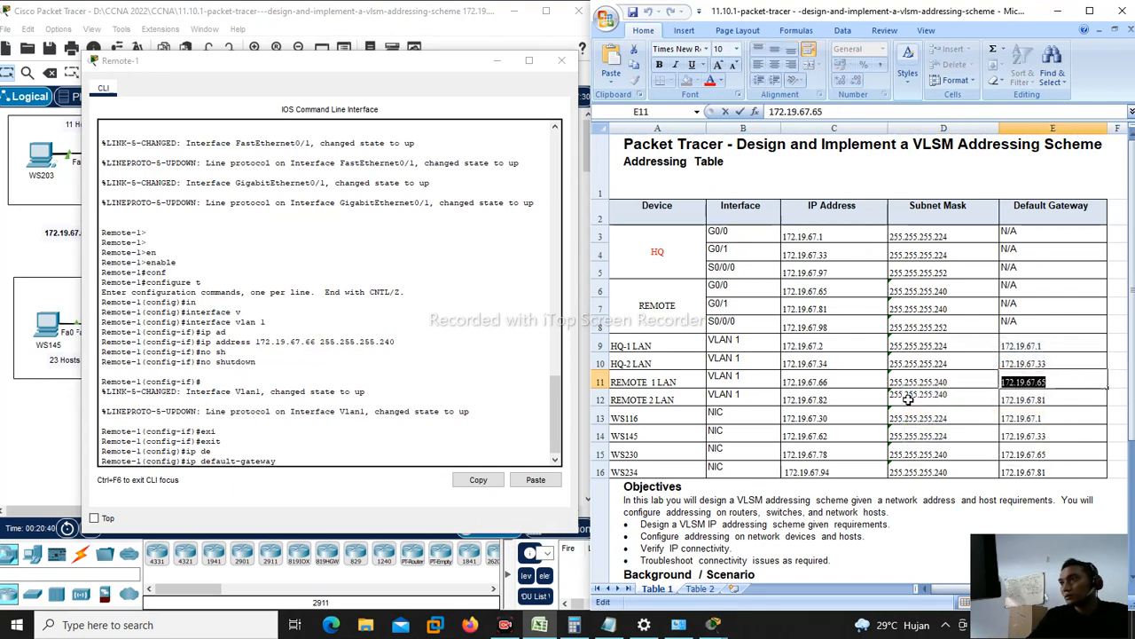
right_click(298, 463)
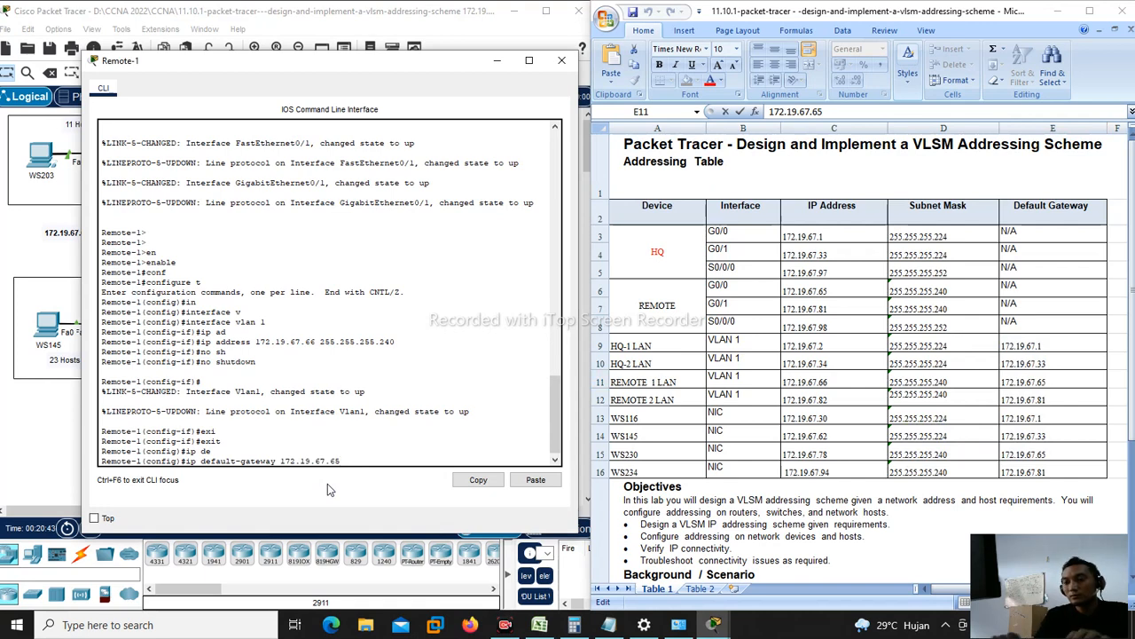
key(Return)
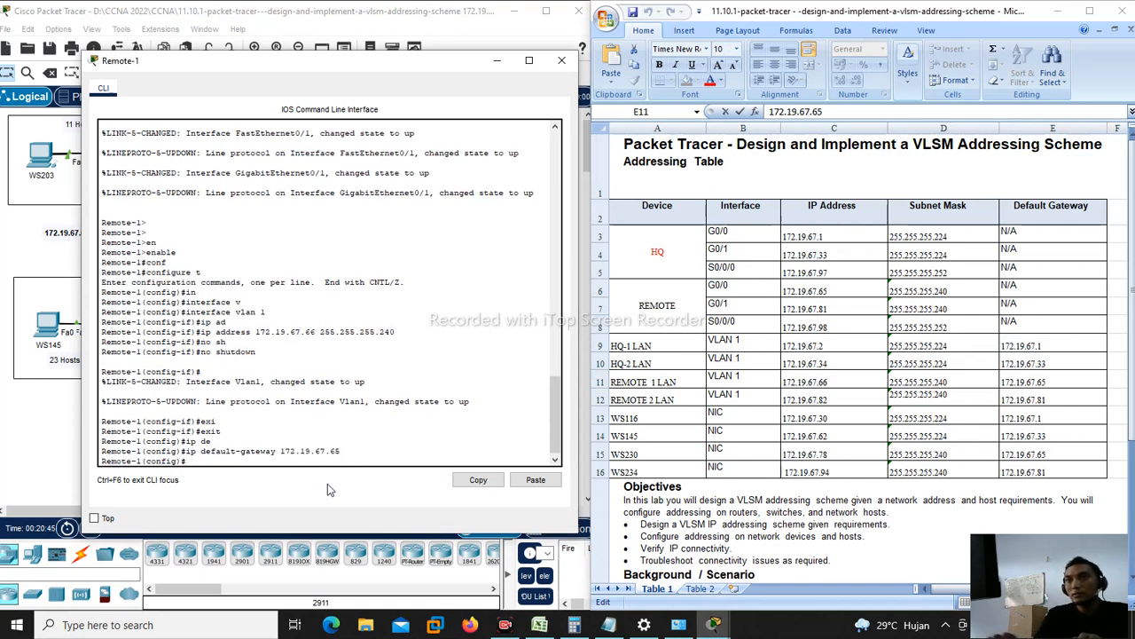
Step: Exit global configuration mode on the Remote-1 switch to return to privileged mode
text(s)
key(BackSpace)
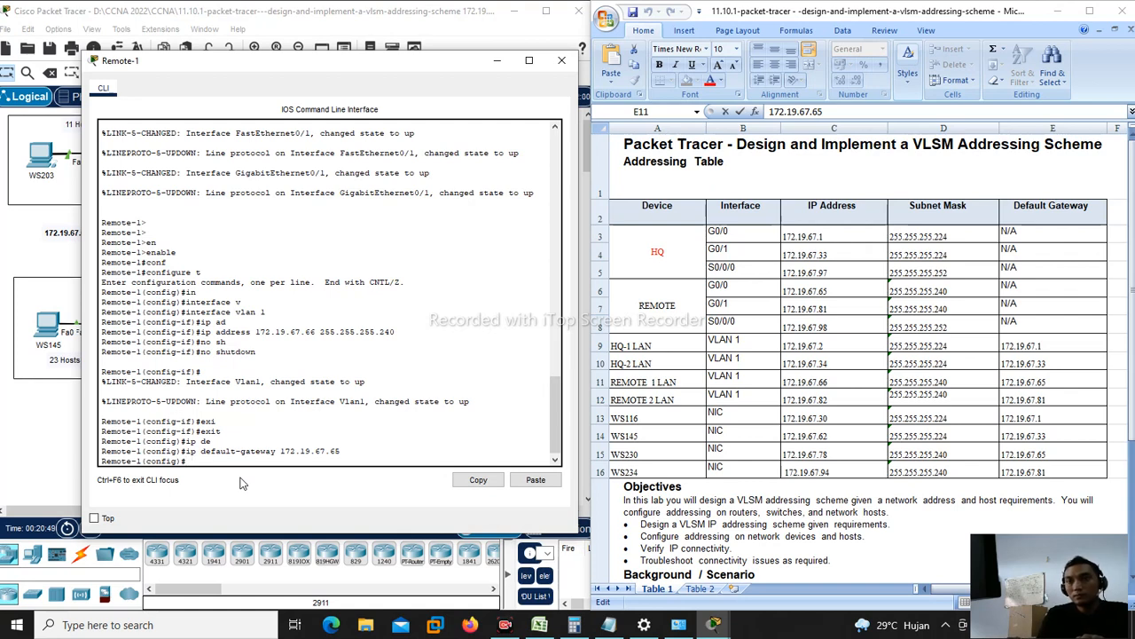
key(Return)
key(Return)
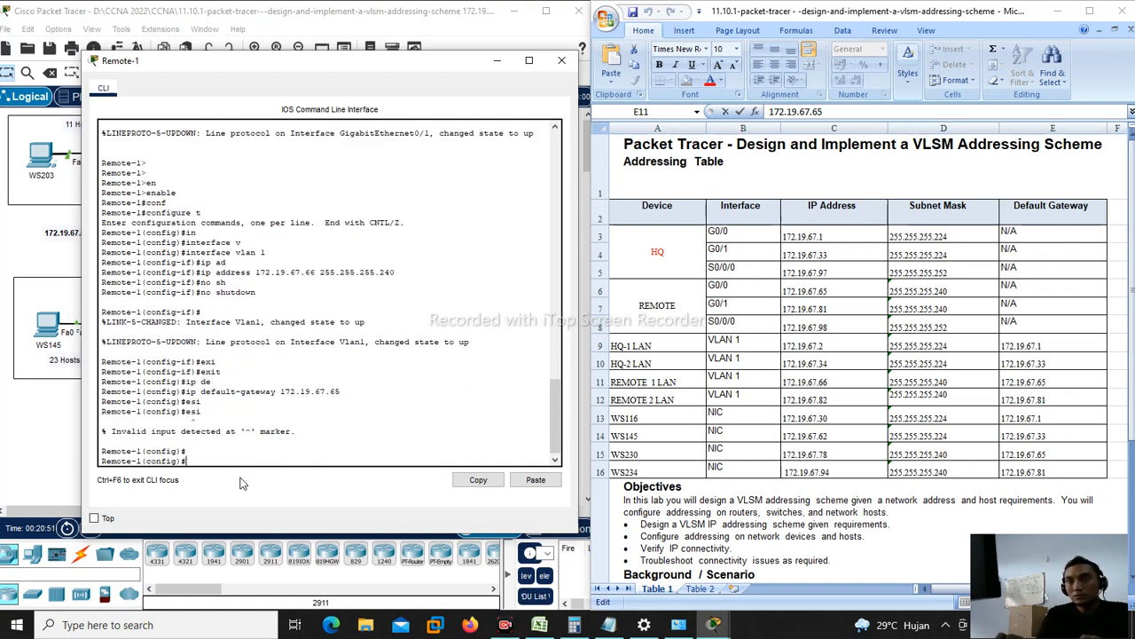
text(exi)
key(Tab)
key(Return)
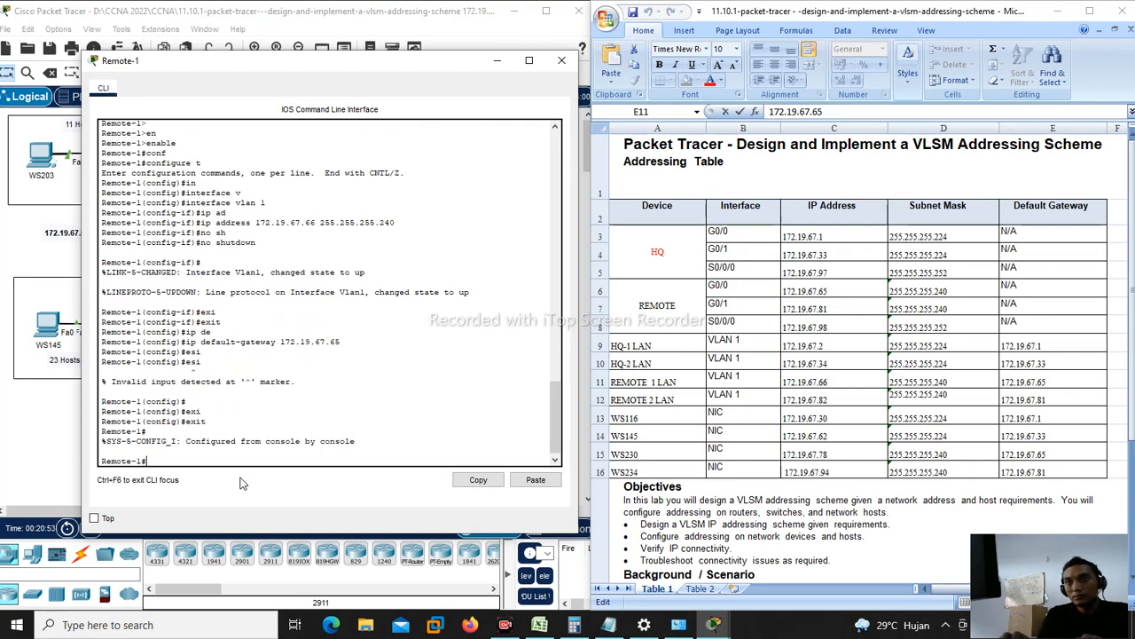
Step: Run show ip interface brief on the Remote-1 switch
text(sh)
key(Tab)
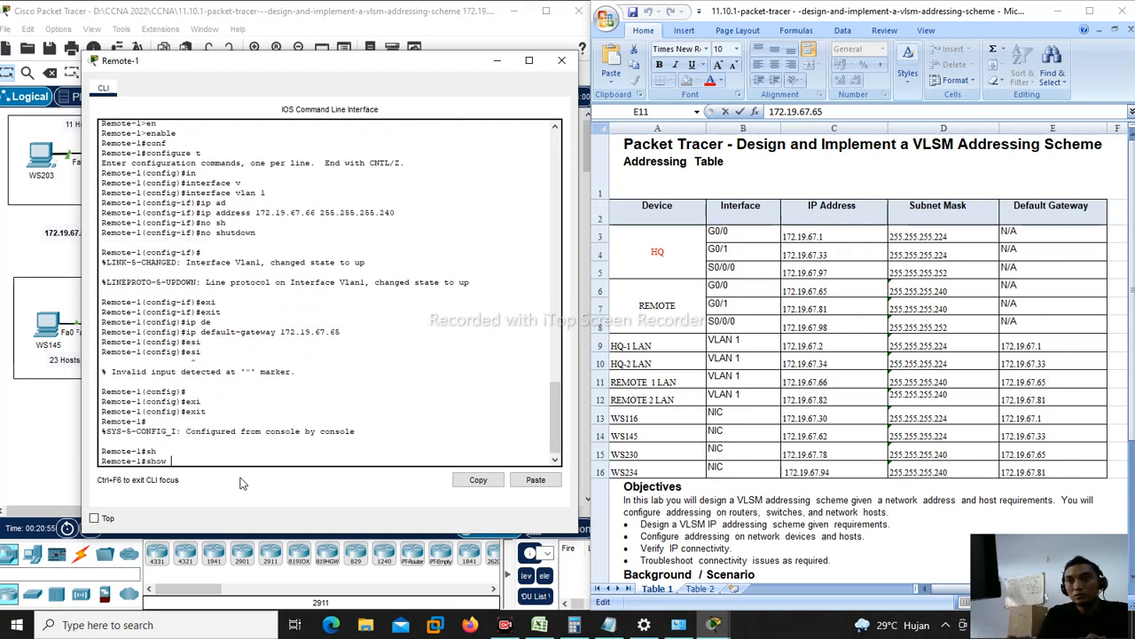
text(ip in)
key(Tab)
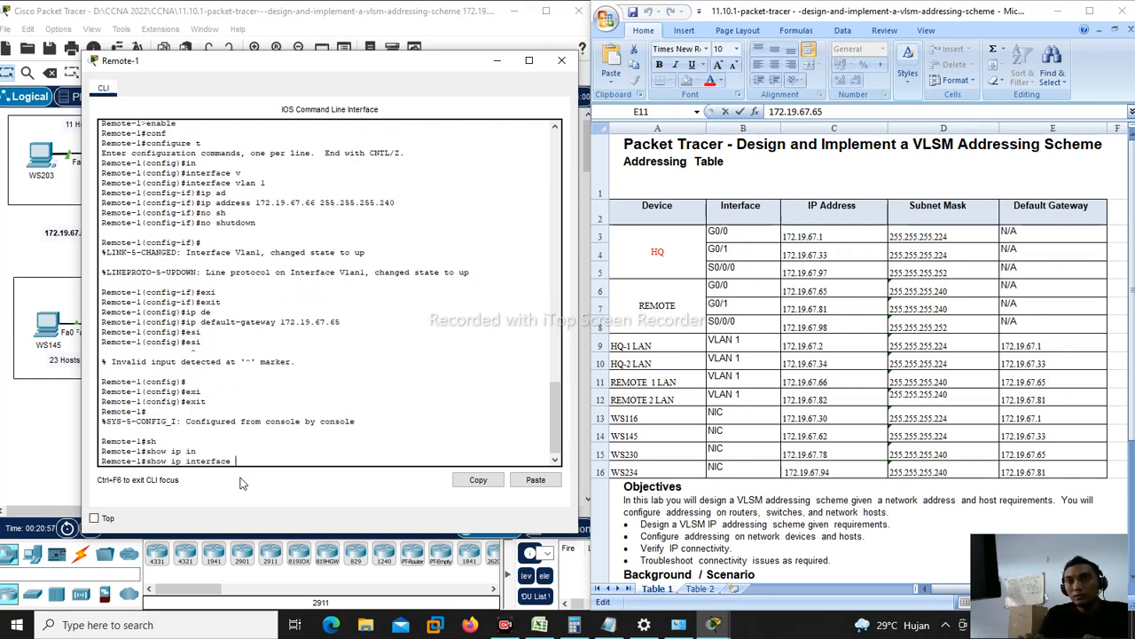
text(b)
key(Tab)
key(Return)
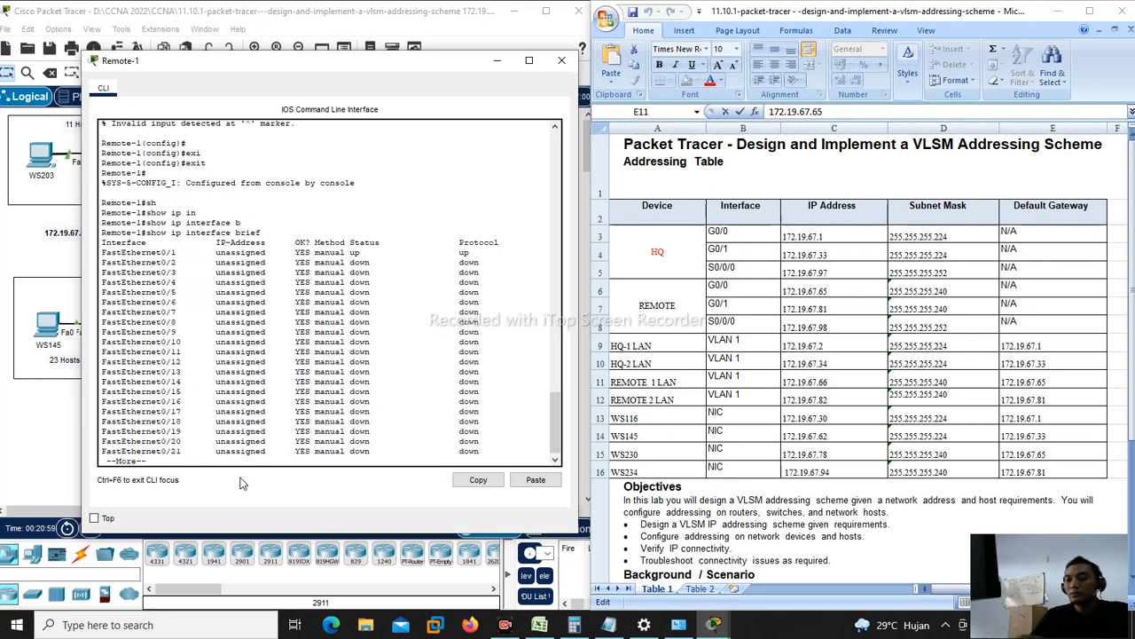
Step: Page through Remote-1's interface summary to the VLAN 1 entry and compare its address with the REMOTE 1 LAN row in Excel
key(Return)
key(Return)
key(Return)
key(Return)
key(Return)
key(Return)
key(Return)
key(Return)
key(Return)
key(Return)
key(Return)
key(Return)
key(Return)
key(Return)
key(Return)
key(Return)
key(Return)
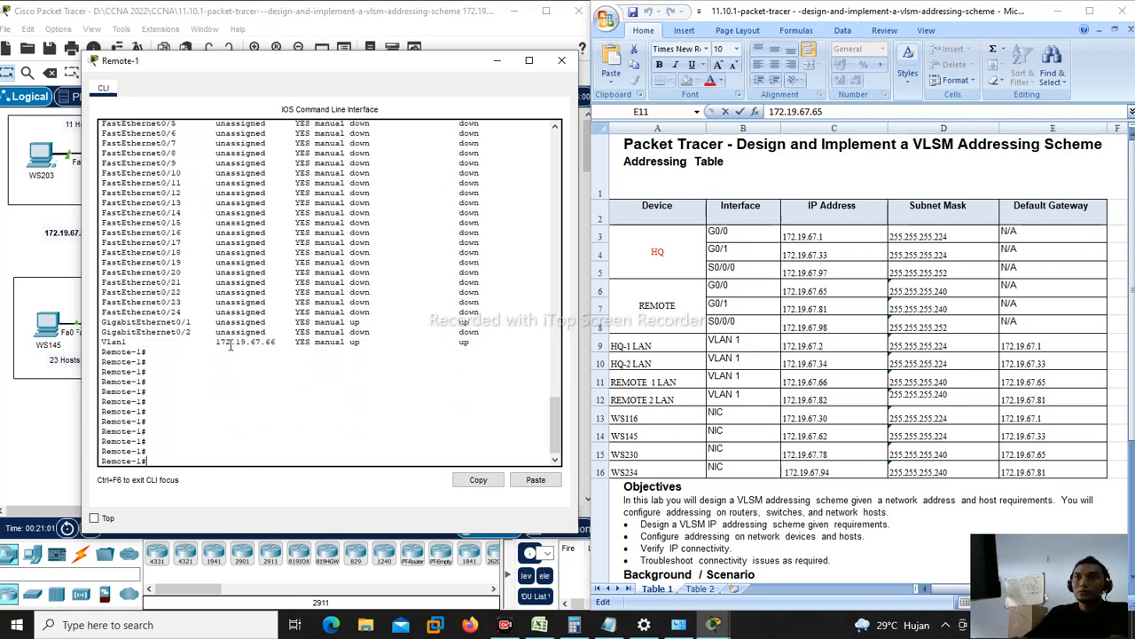
drag(216, 343, 285, 350)
click(244, 347)
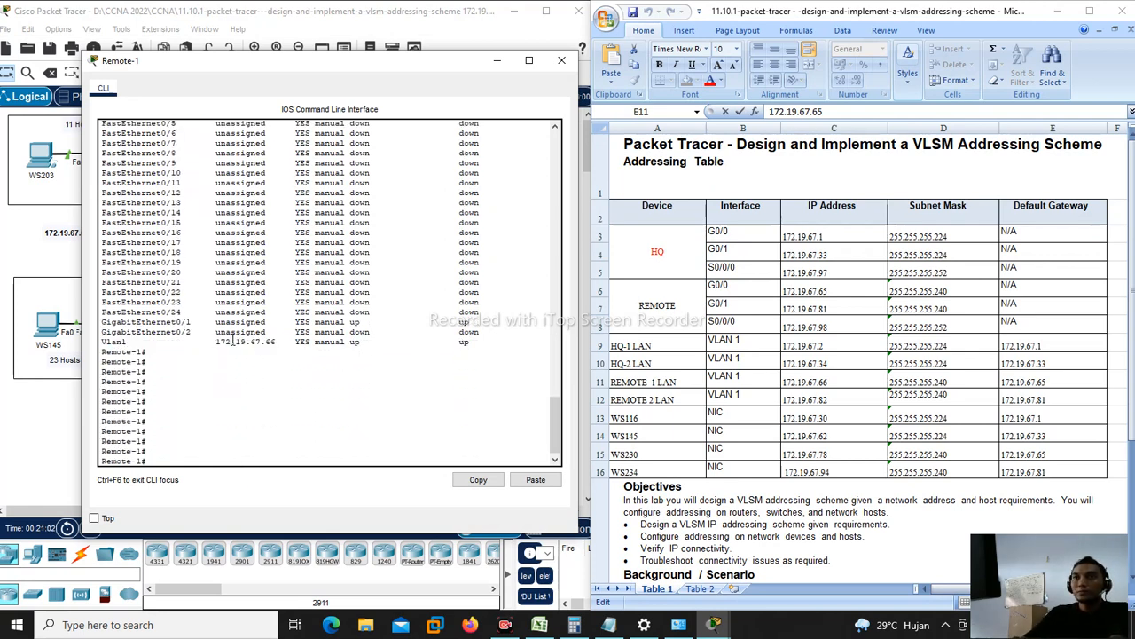
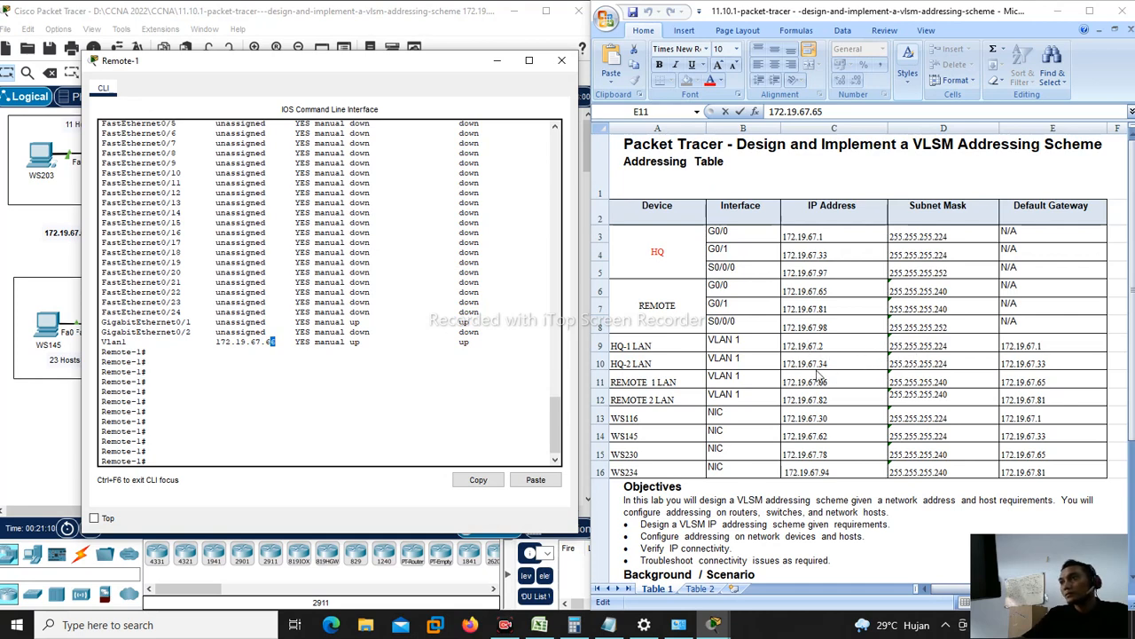
click(838, 381)
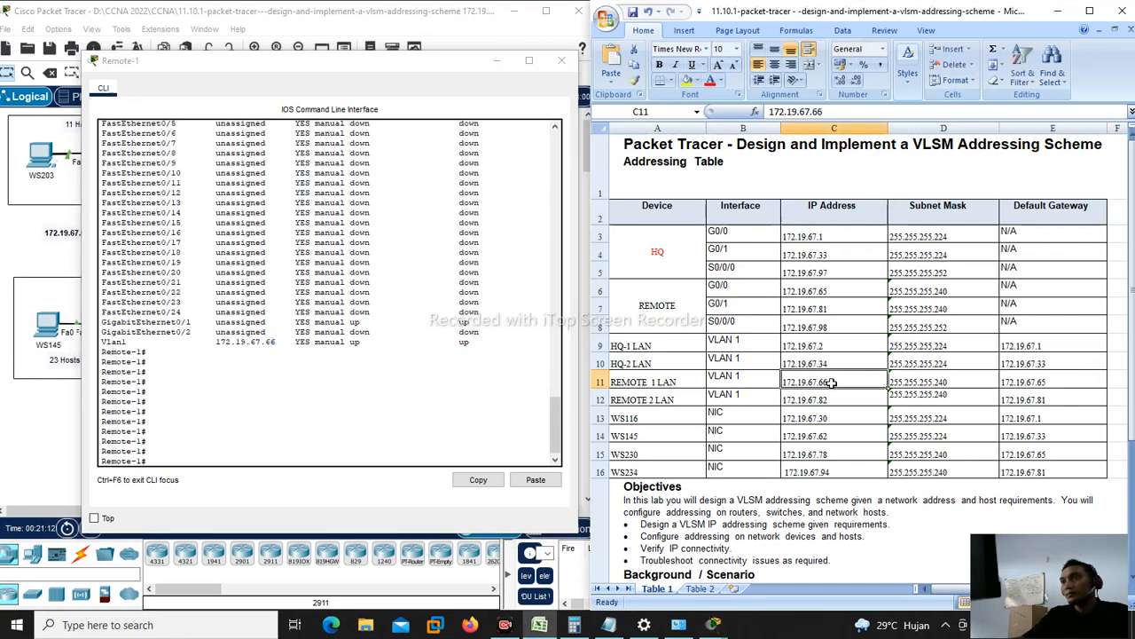
Step: Locate the REMOTE 2 LAN row in Excel, close the Remote-1 window, and open the Remote-2 switch's CLI in Packet Tracer
click(683, 402)
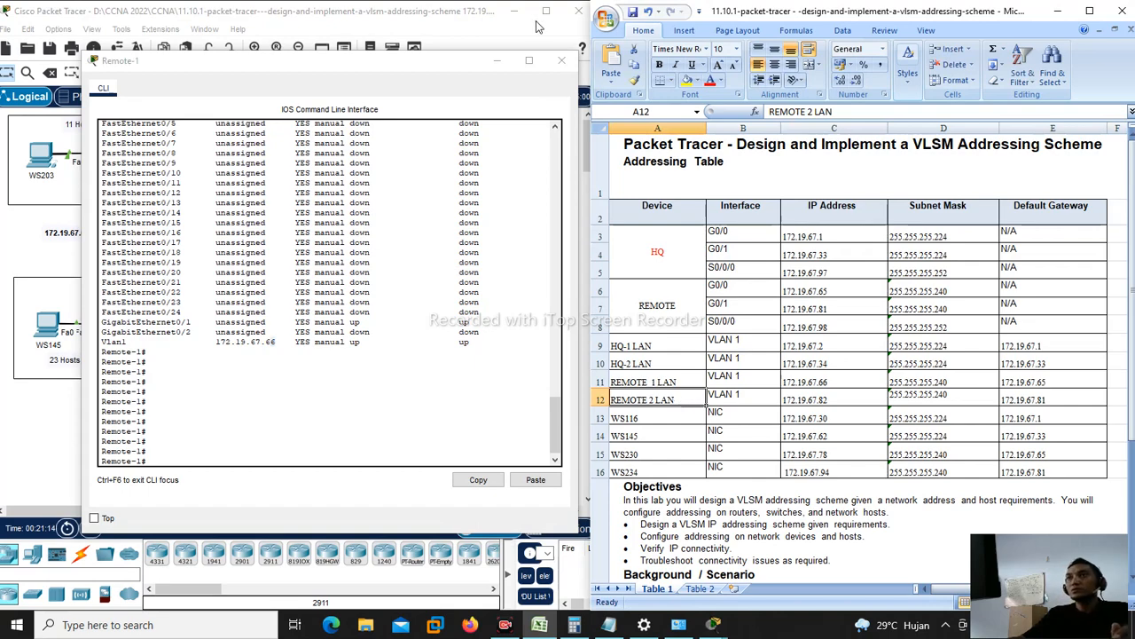
click(560, 61)
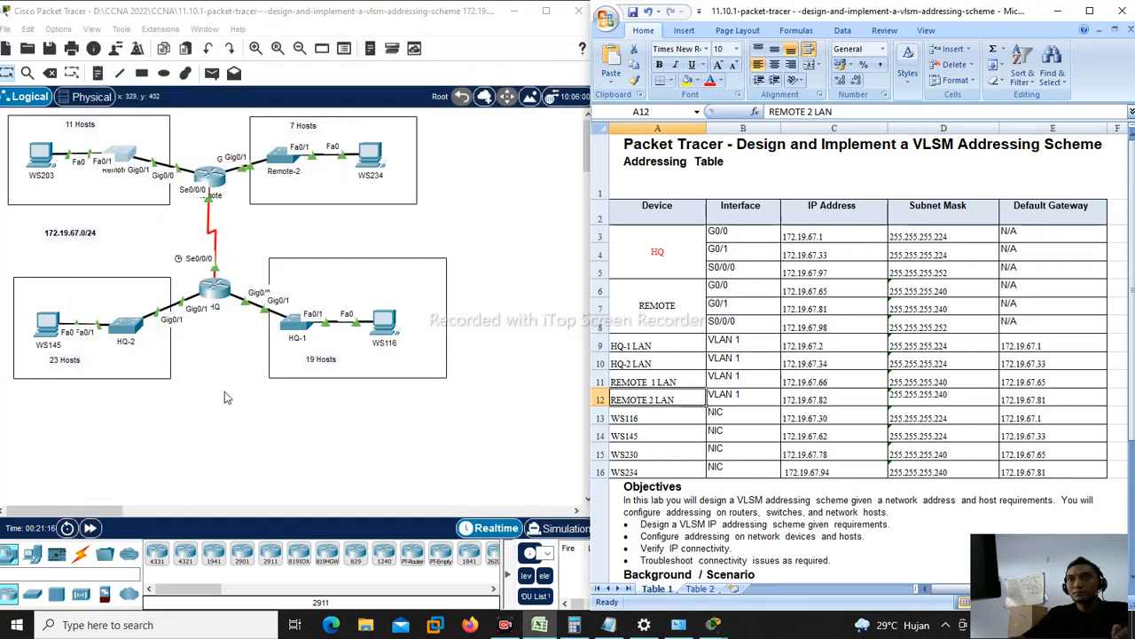
click(285, 161)
drag(462, 64, 270, 28)
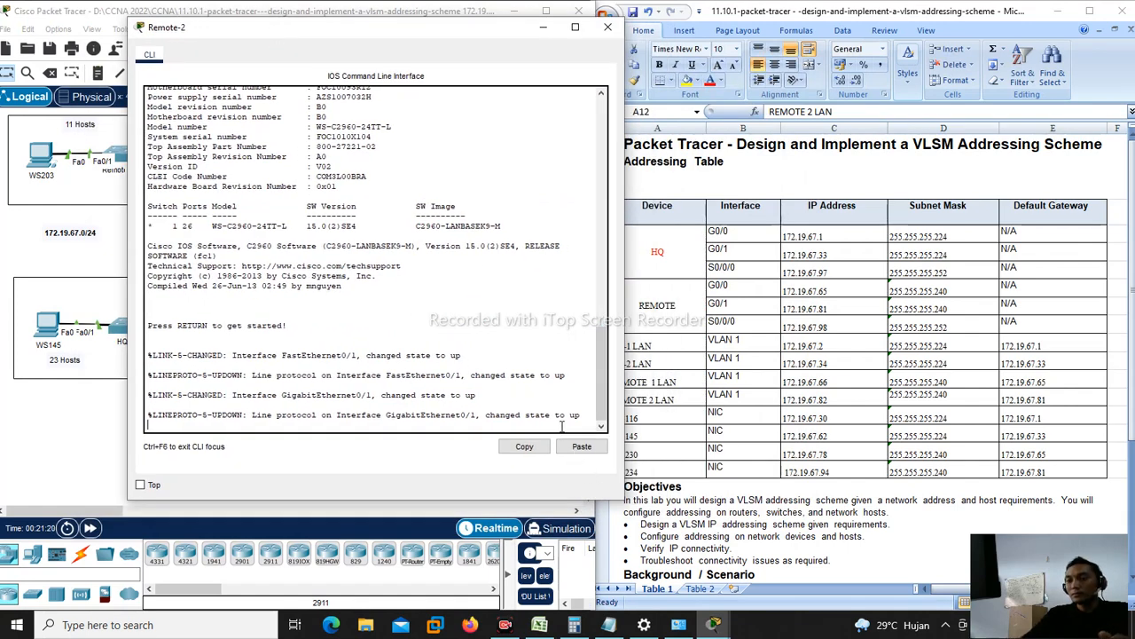
Step: Start the Remote-2 console session and enter privileged mode and global configuration mode
key(Return)
key(Return)
key(Return)
key(Return)
key(Return)
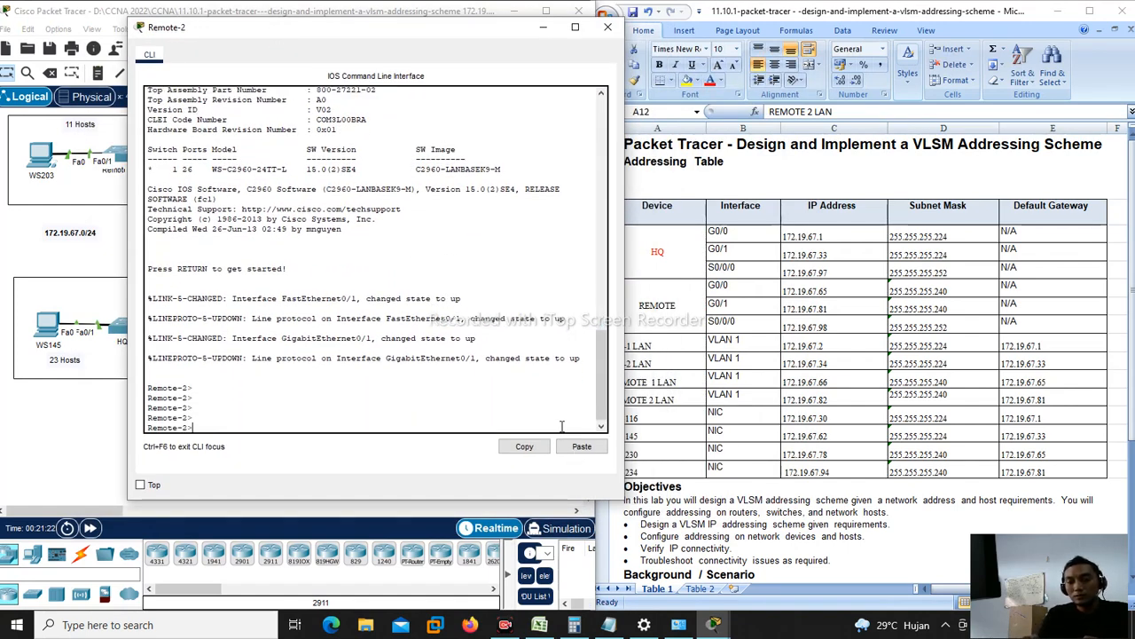
text(en)
key(Tab)
key(Return)
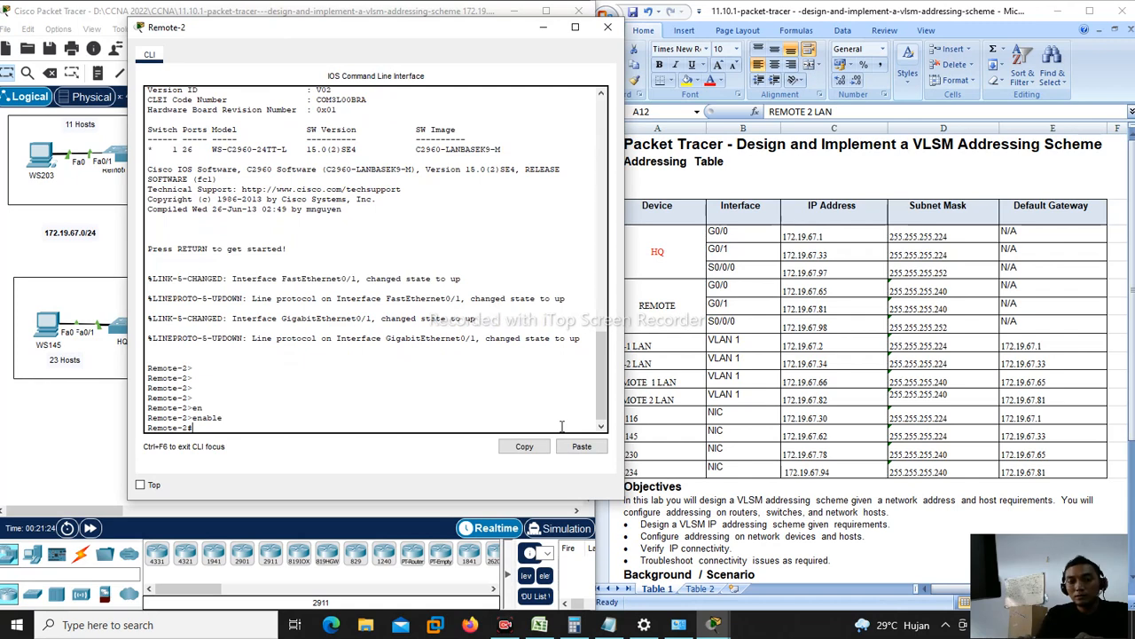
text(configure t)
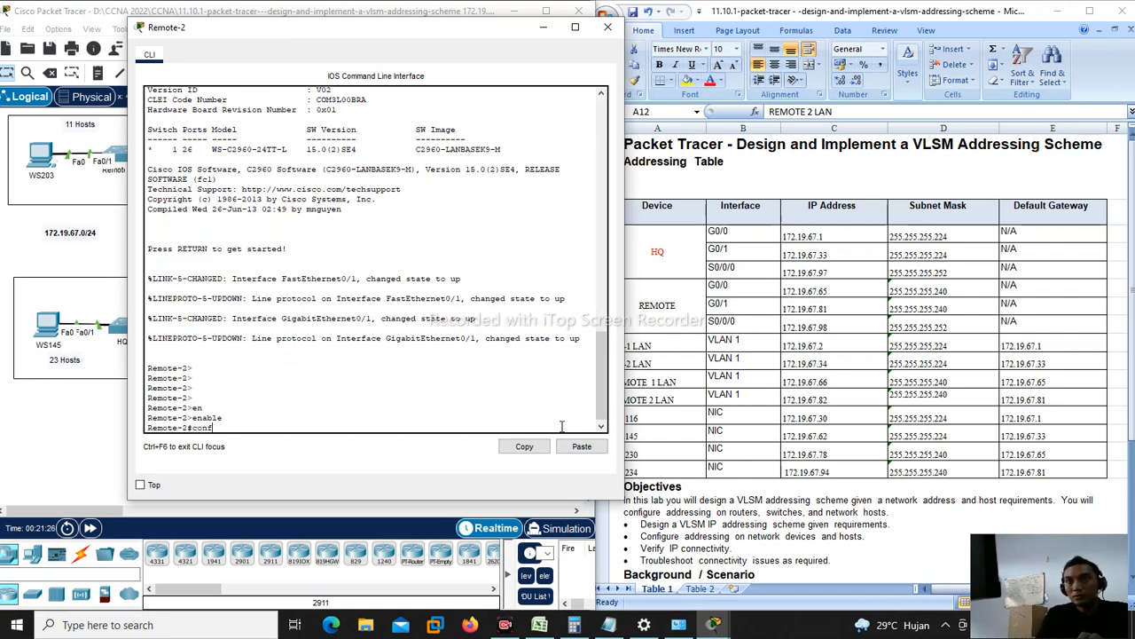
key(Tab)
text(t)
key(Tab)
key(Return)
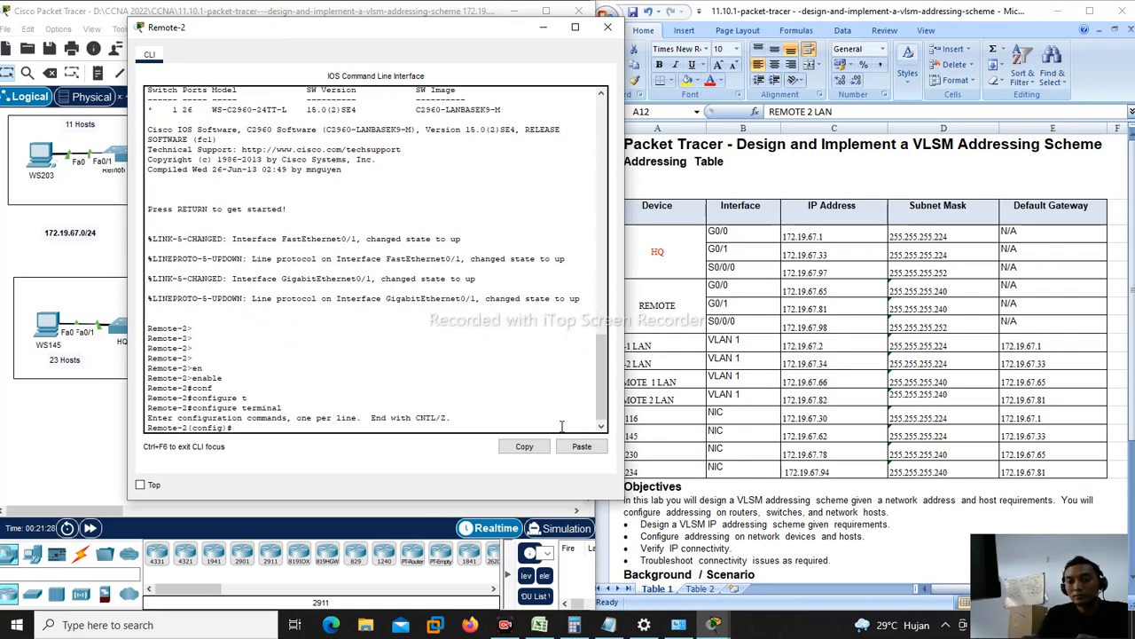
Step: Enter interface vlan 1 configuration on the Remote-2 switch
text(in)
key(Tab)
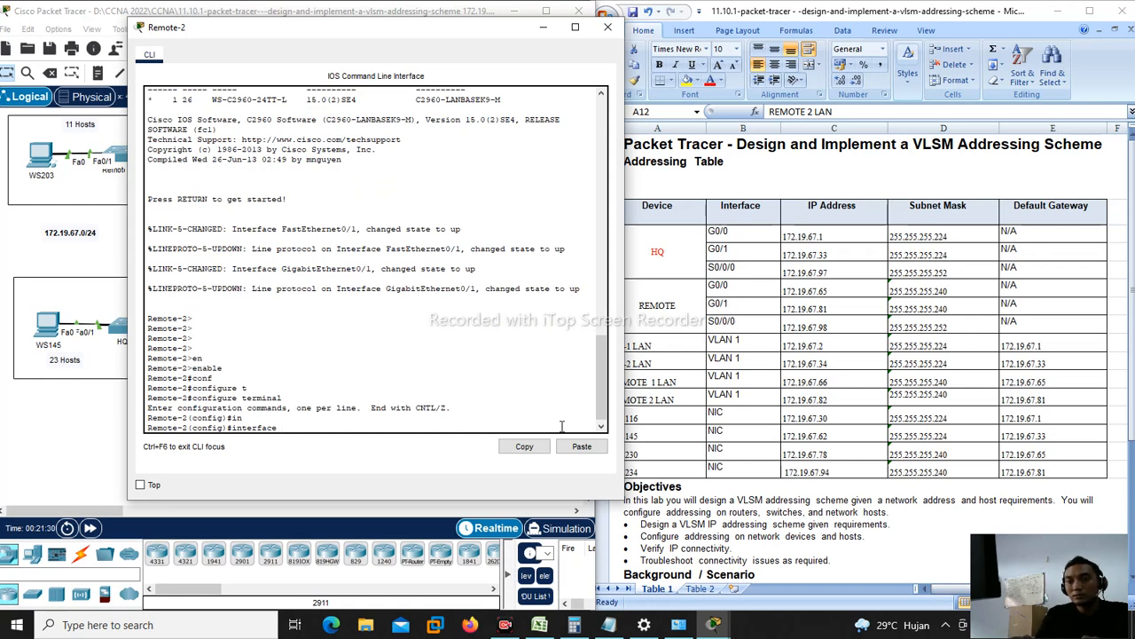
text(v)
key(Tab)
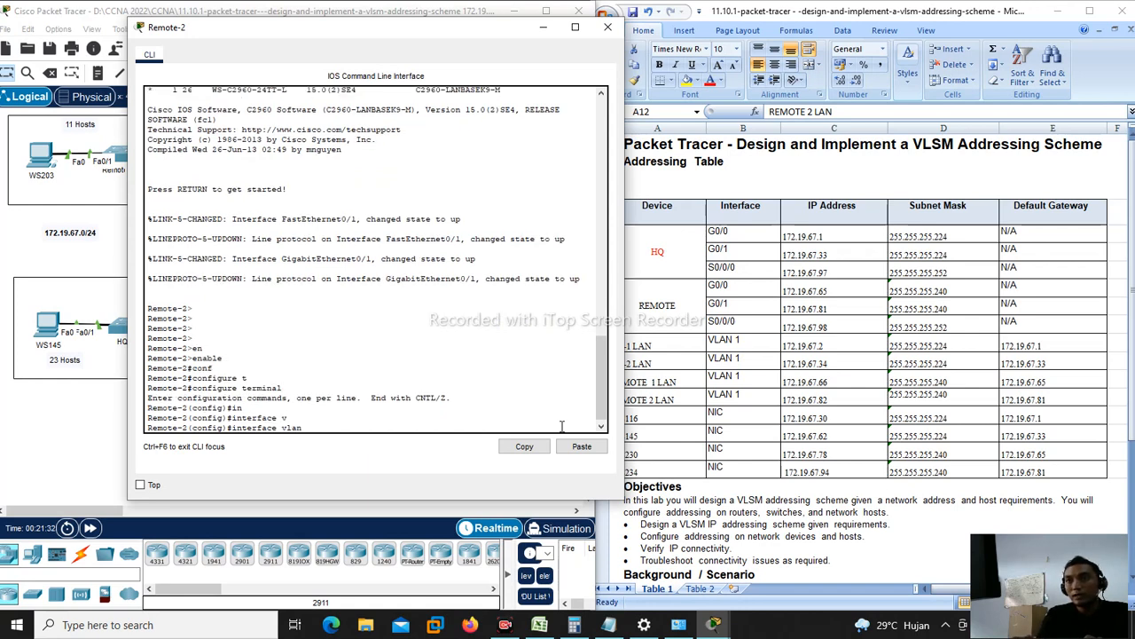
text(1)
key(Return)
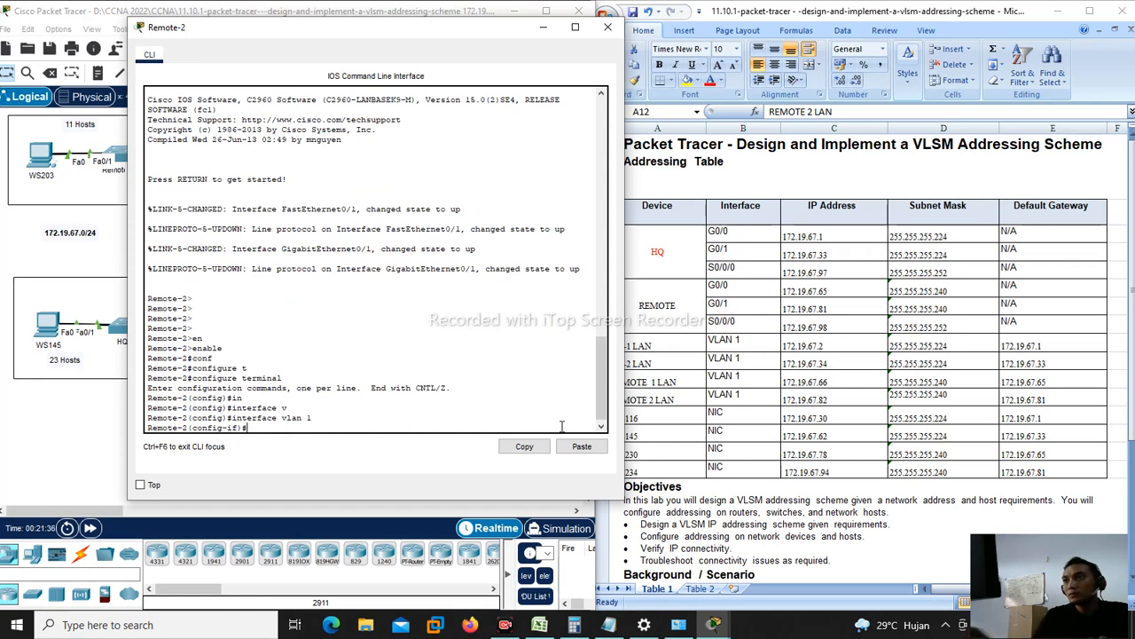
Step: Begin the ip address command for Remote-2's VLAN 1 and copy the REMOTE 2 LAN IP address from Excel
text(i)
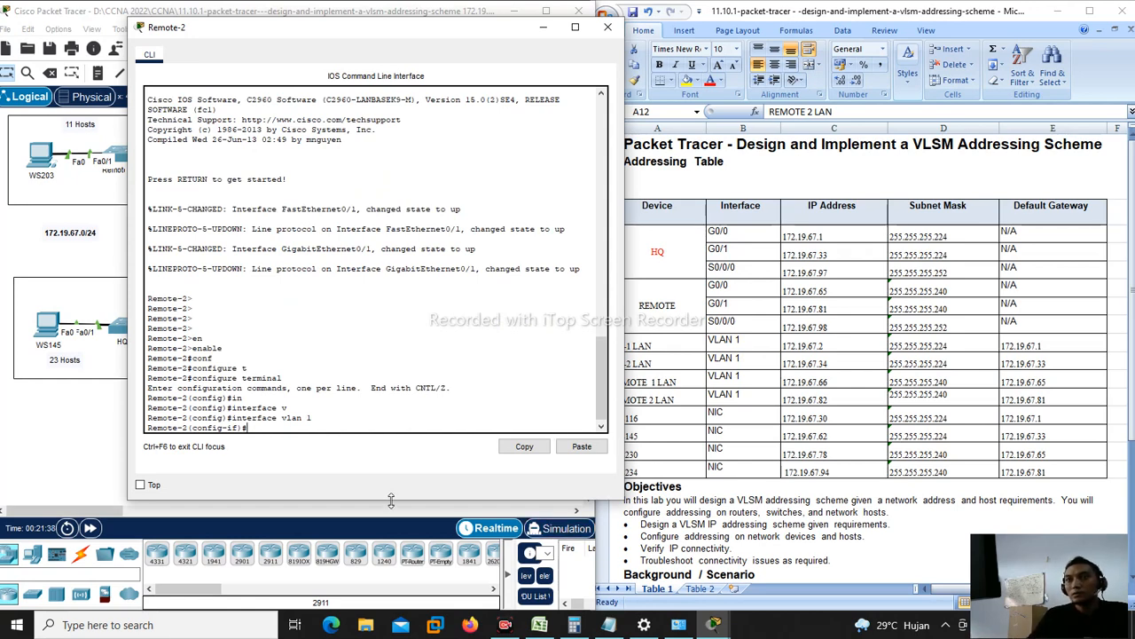
text(p ad)
key(Tab)
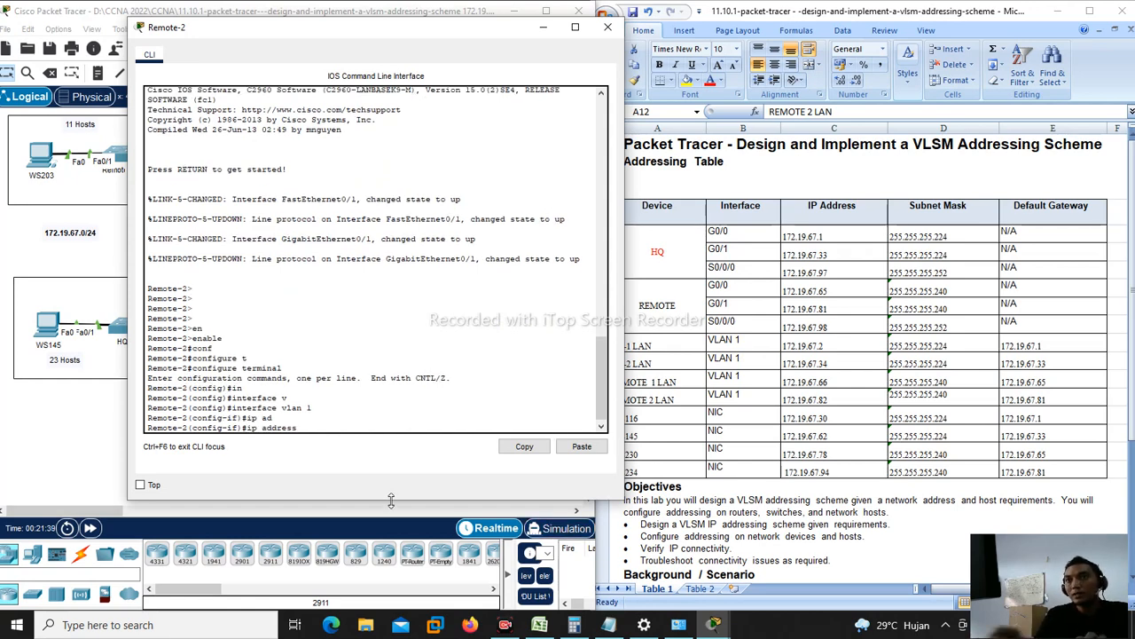
click(803, 401)
click(803, 401)
double_click(803, 400)
right_click(803, 400)
click(834, 425)
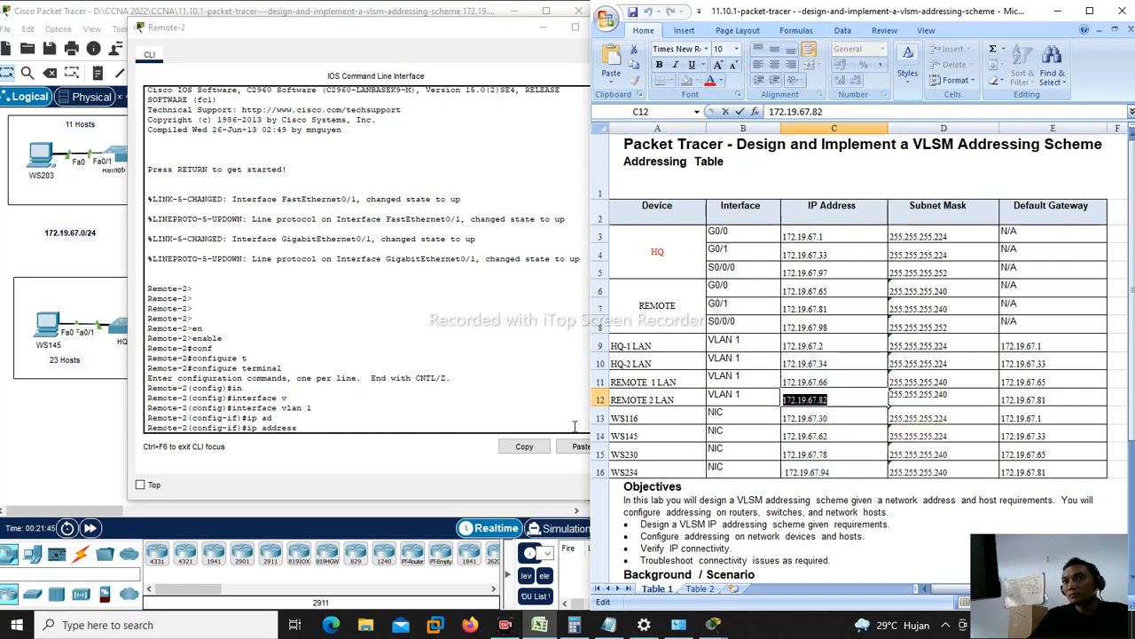
Step: Complete Remote-2's VLAN 1 address in Packet Tracer as 172.19.67.82 with subnet mask 255.255.255.240
click(347, 432)
right_click(346, 427)
click(379, 448)
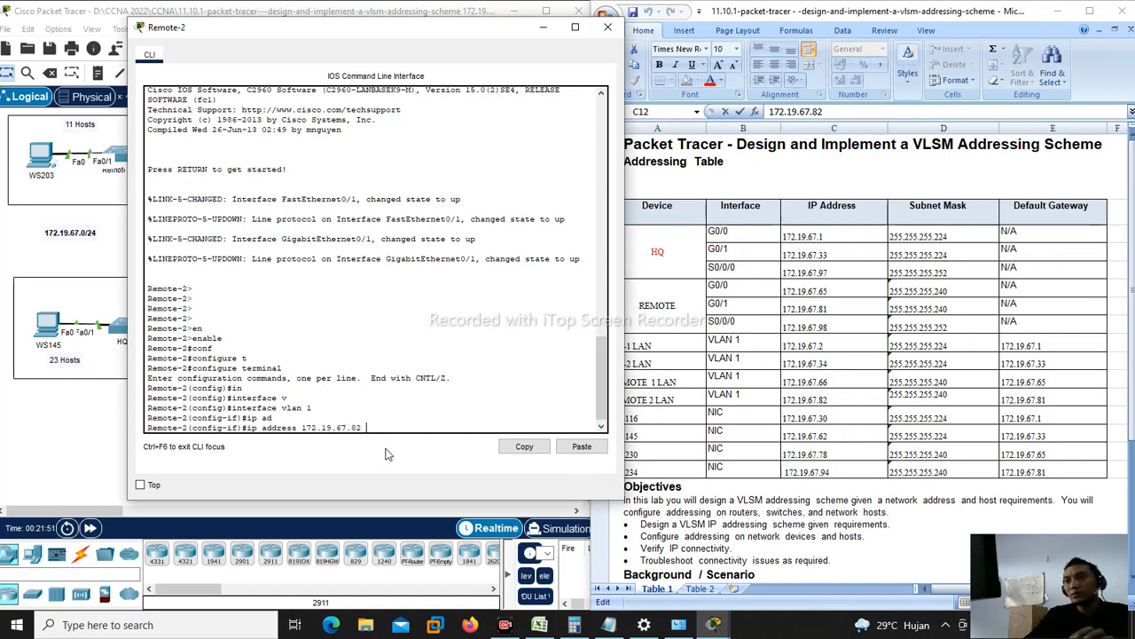
text(255.255.255.240)
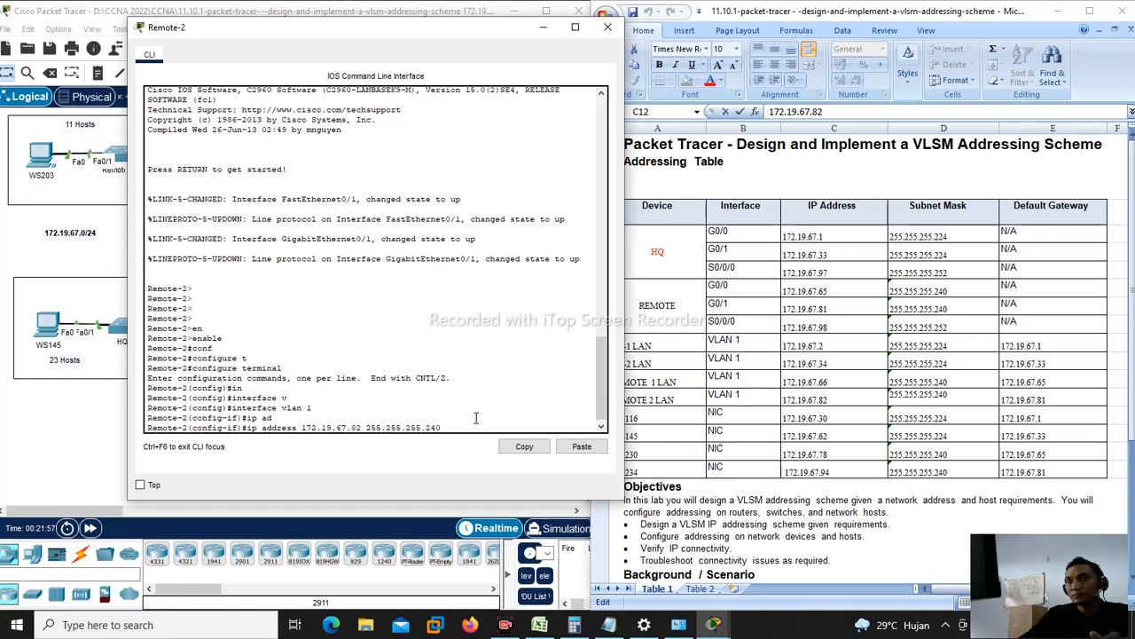
key(Return)
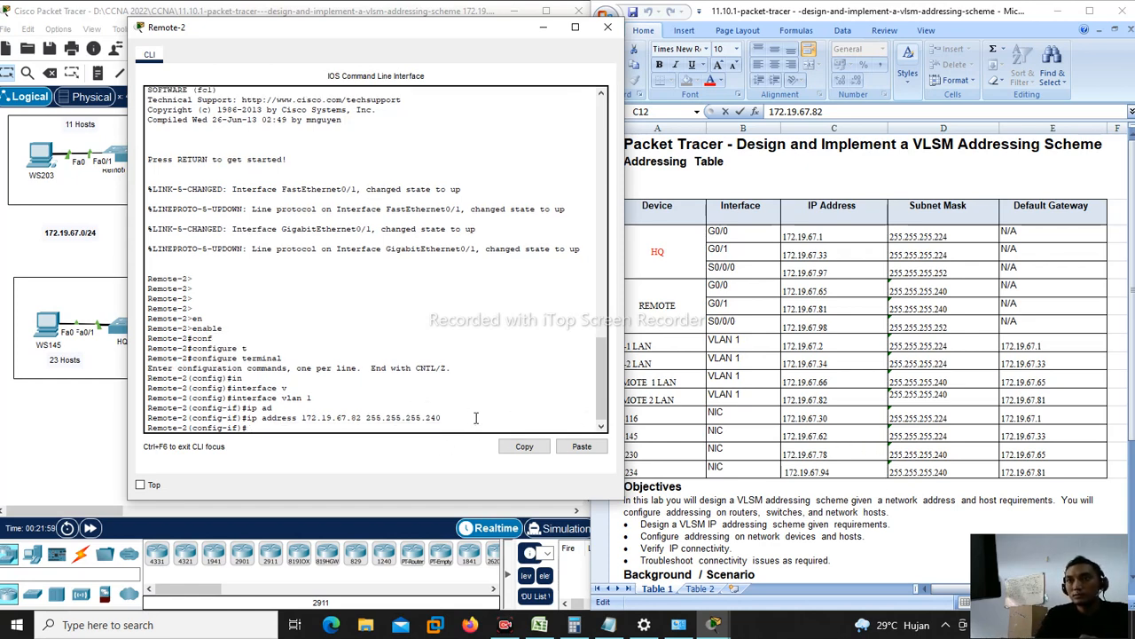
key(Return)
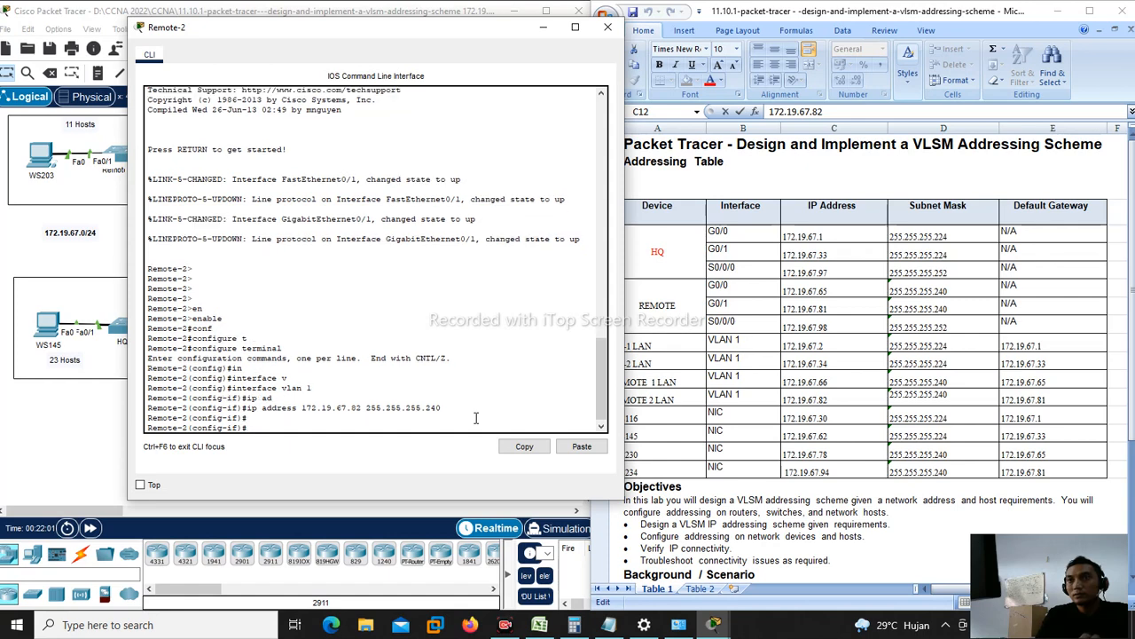
Step: Enable Remote-2's VLAN 1 interface with no shutdown and return to global configuration mode
text(h)
key(Tab)
key(Return)
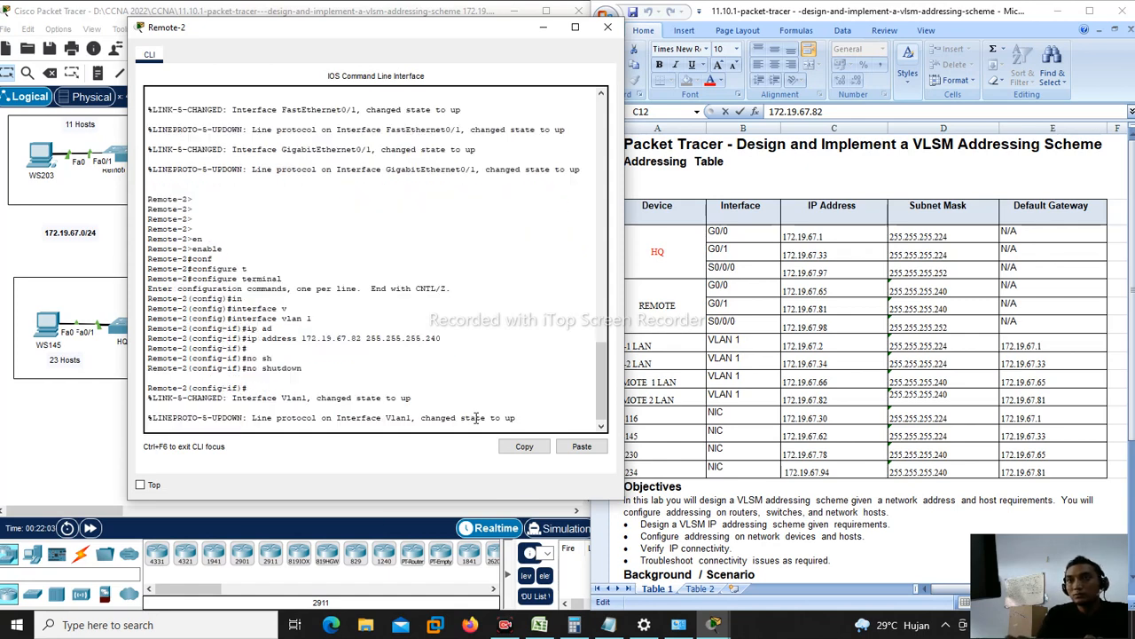
text(exi)
key(Tab)
key(Return)
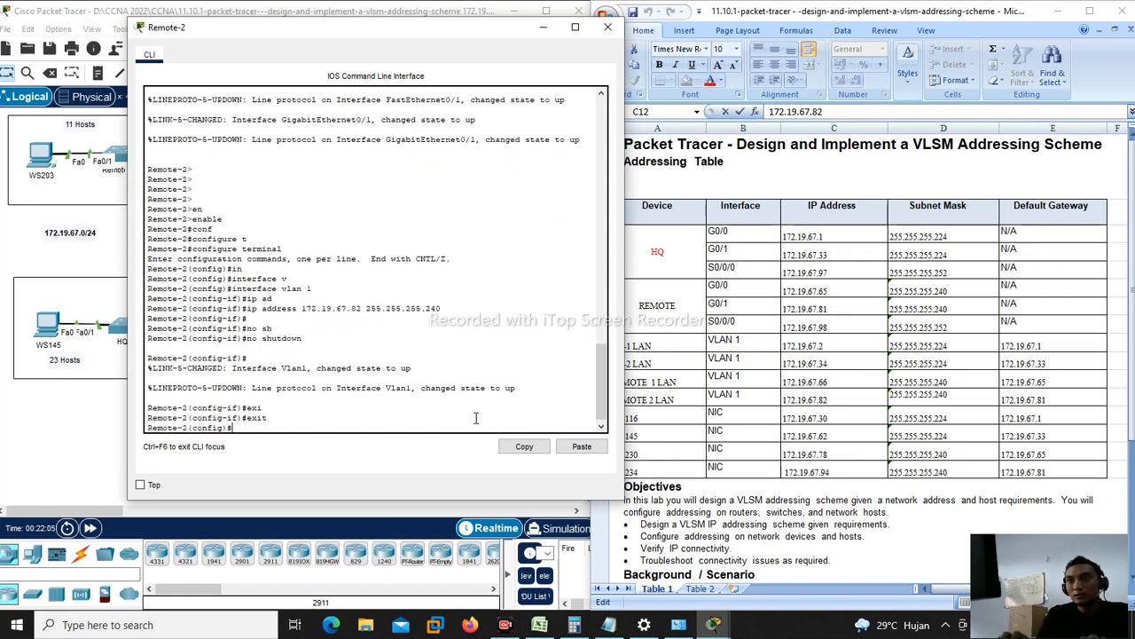
Step: Set the Remote-2 switch's default gateway to 172.19.67.81, copied from the REMOTE 2 LAN row in Excel
text(ip)
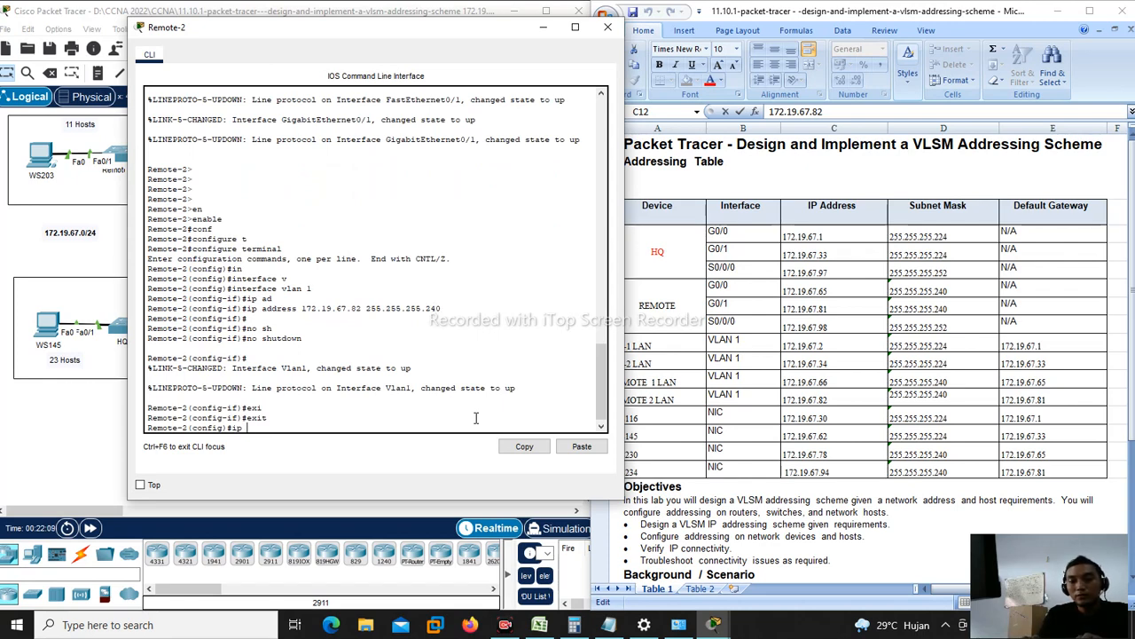
text(de)
key(Tab)
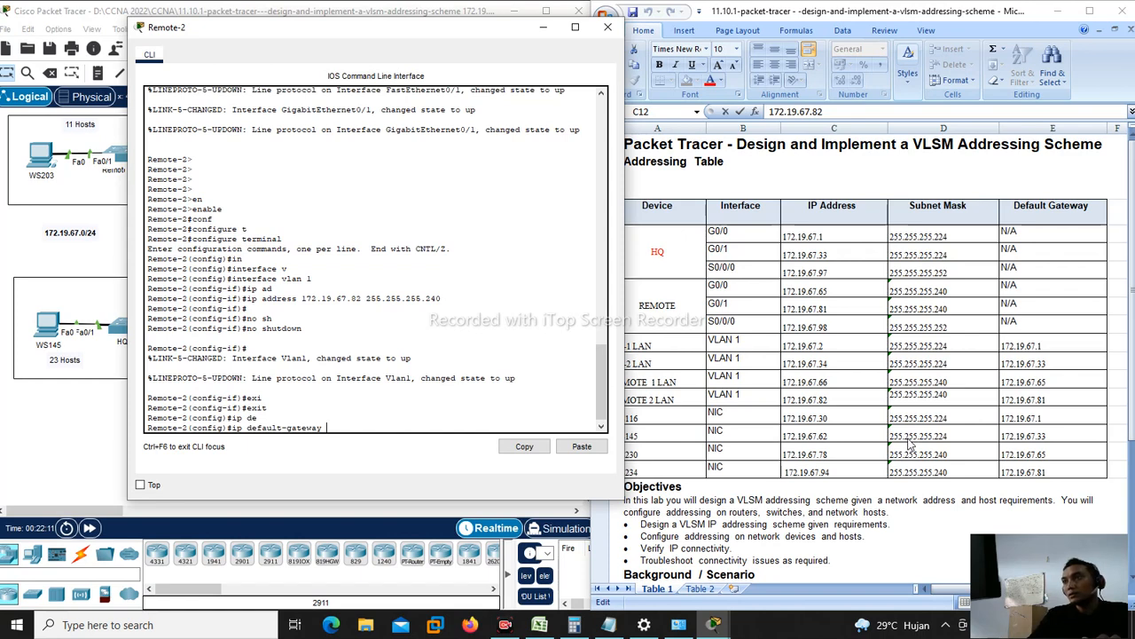
click(947, 391)
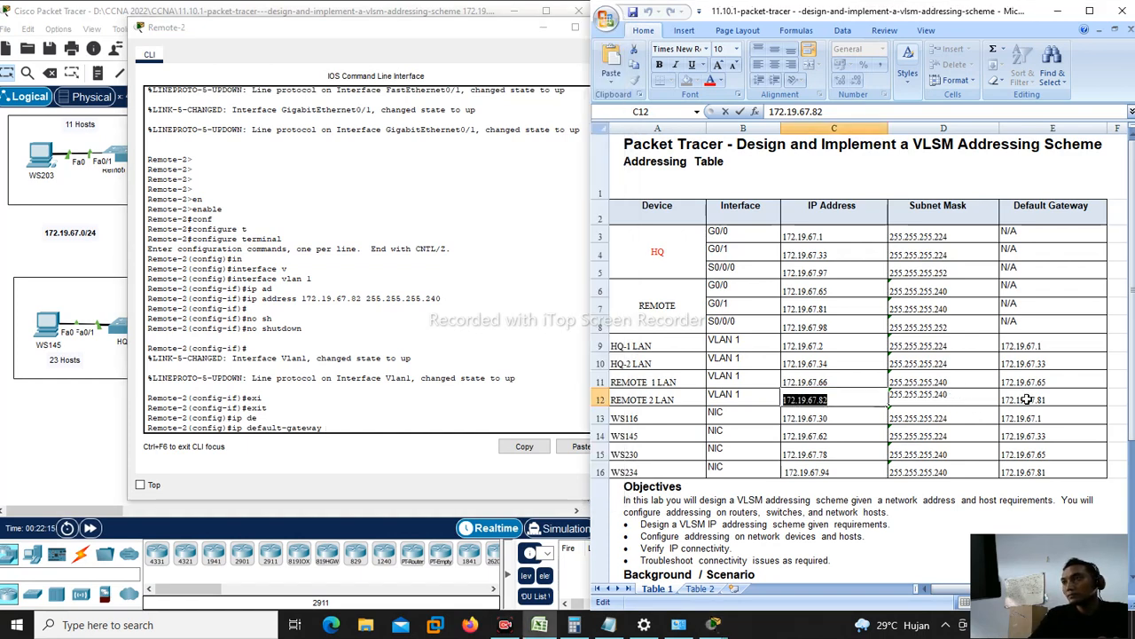
double_click(1027, 399)
drag(1056, 400, 1012, 401)
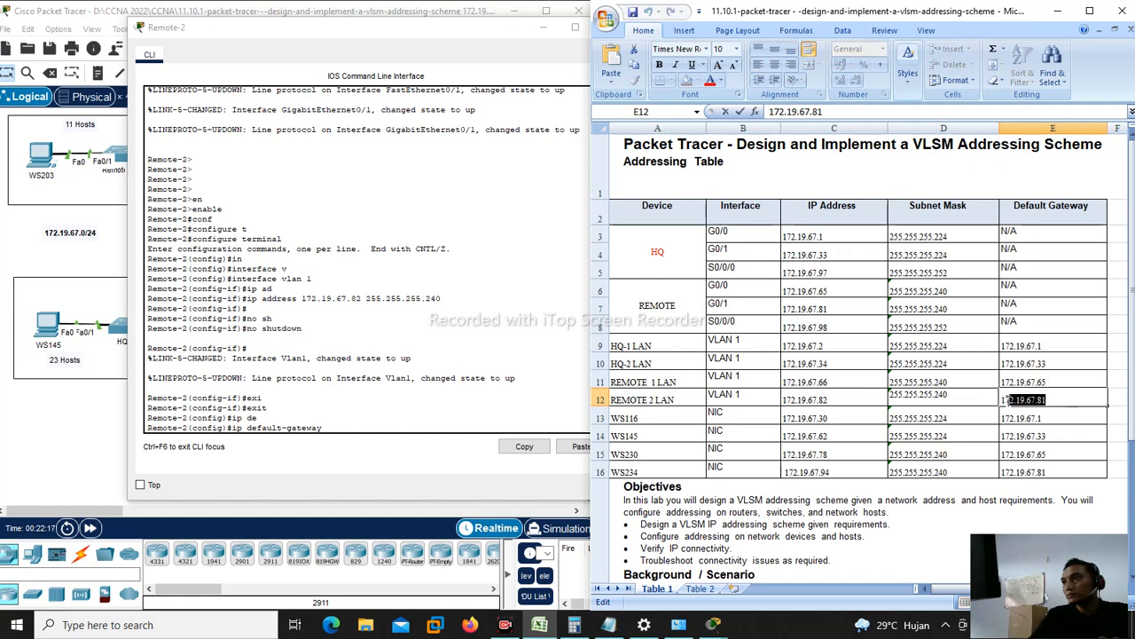
right_click(1020, 400)
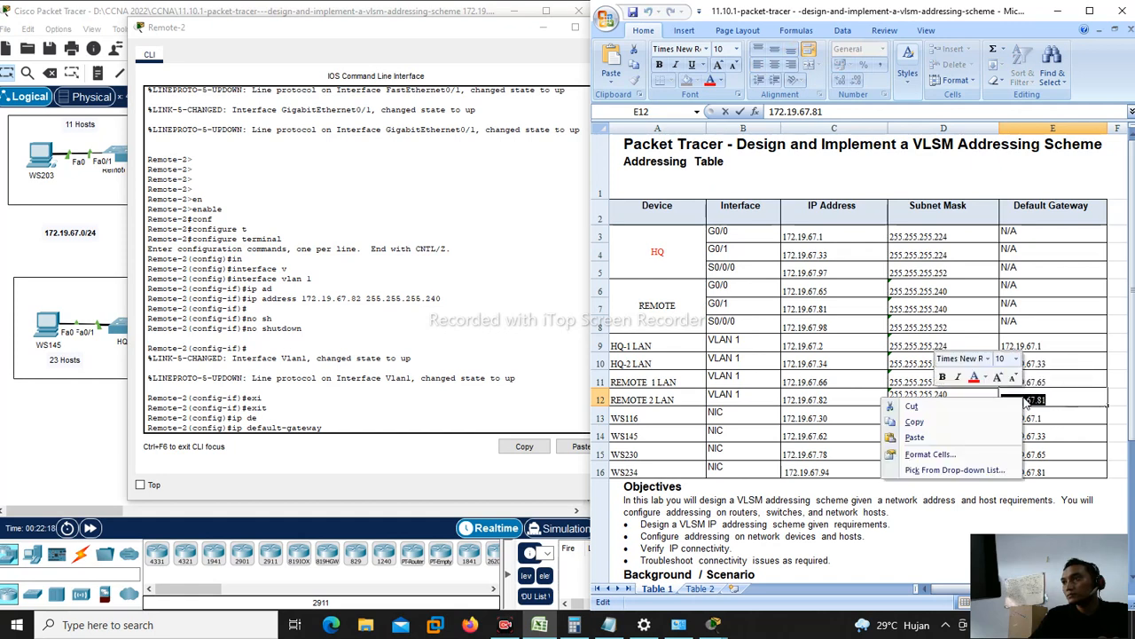
click(973, 431)
click(346, 428)
right_click(341, 429)
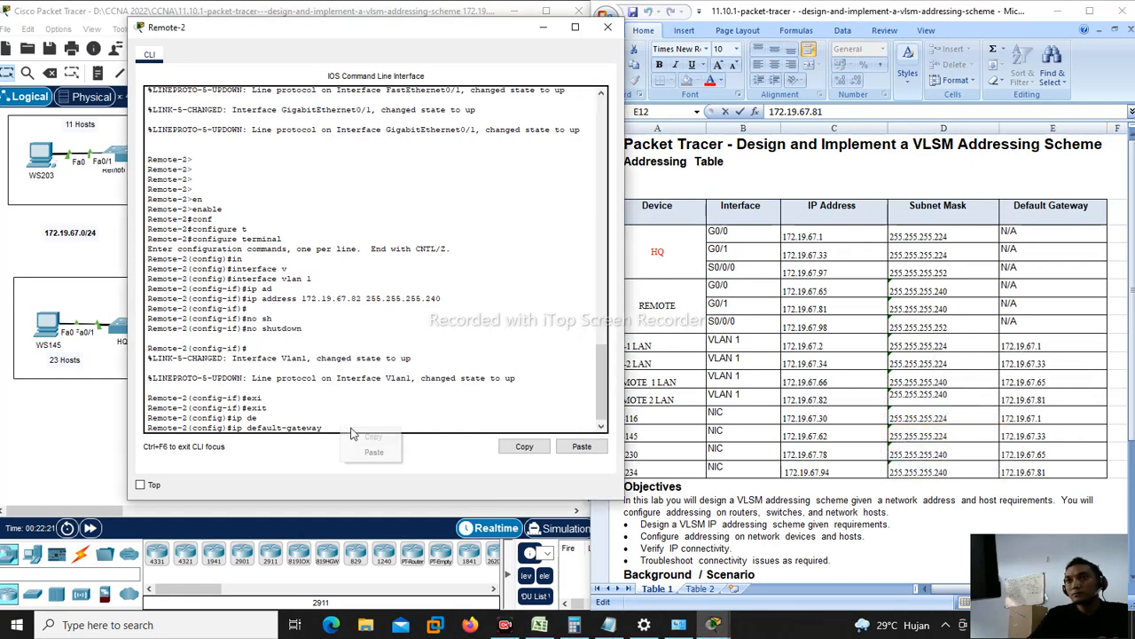
click(373, 452)
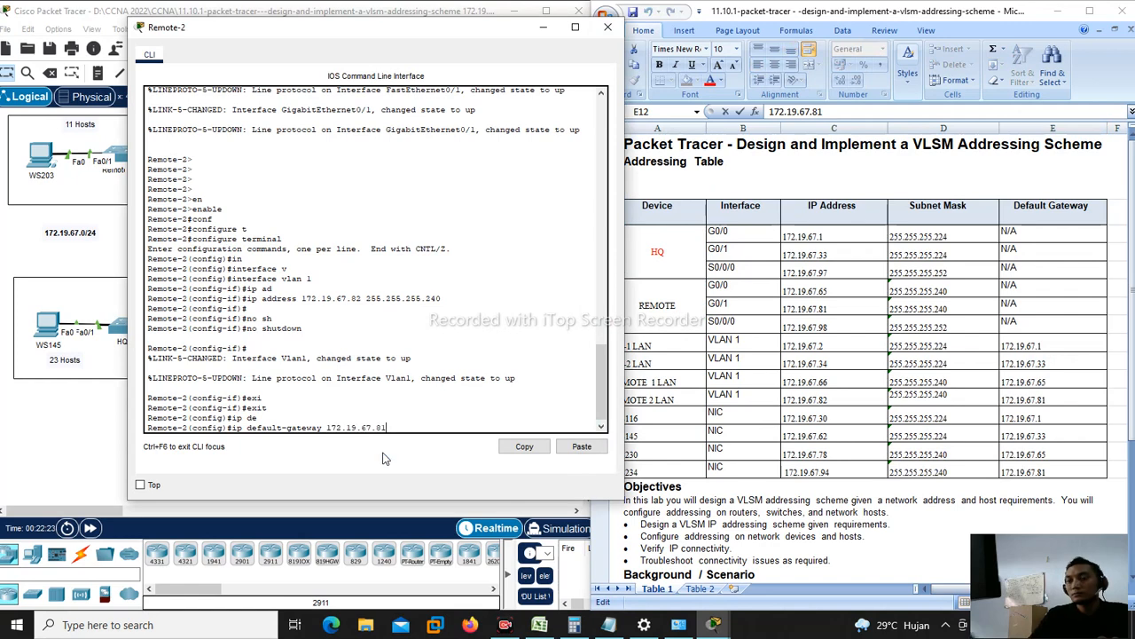
key(Return)
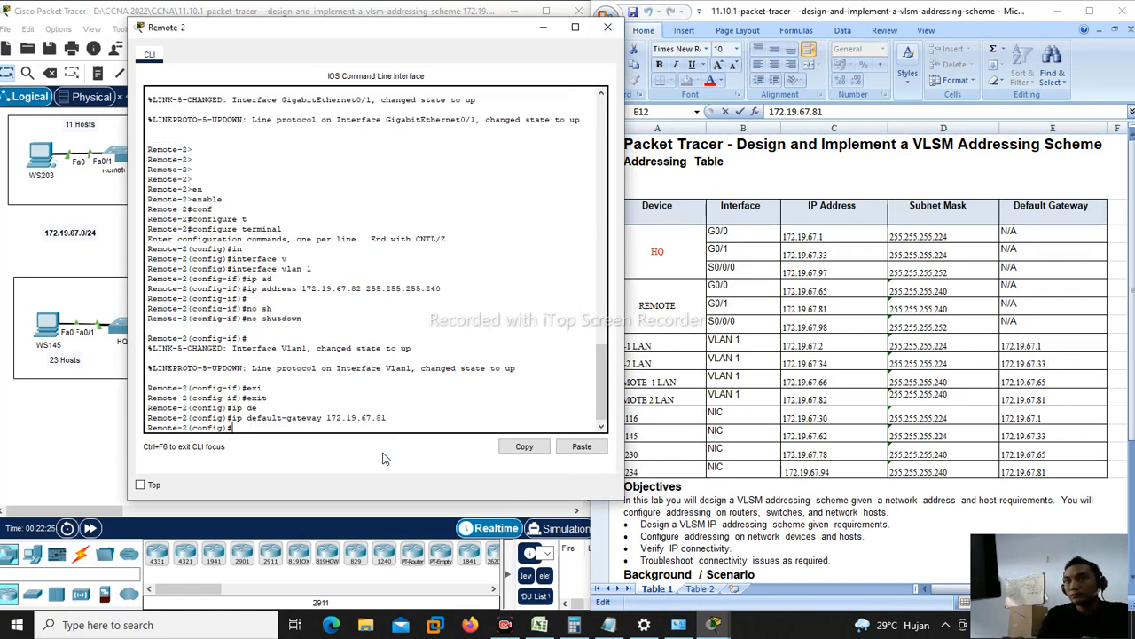
Step: Exit global configuration mode on the Remote-2 switch to privileged mode
text(exi)
key(Tab)
key(Return)
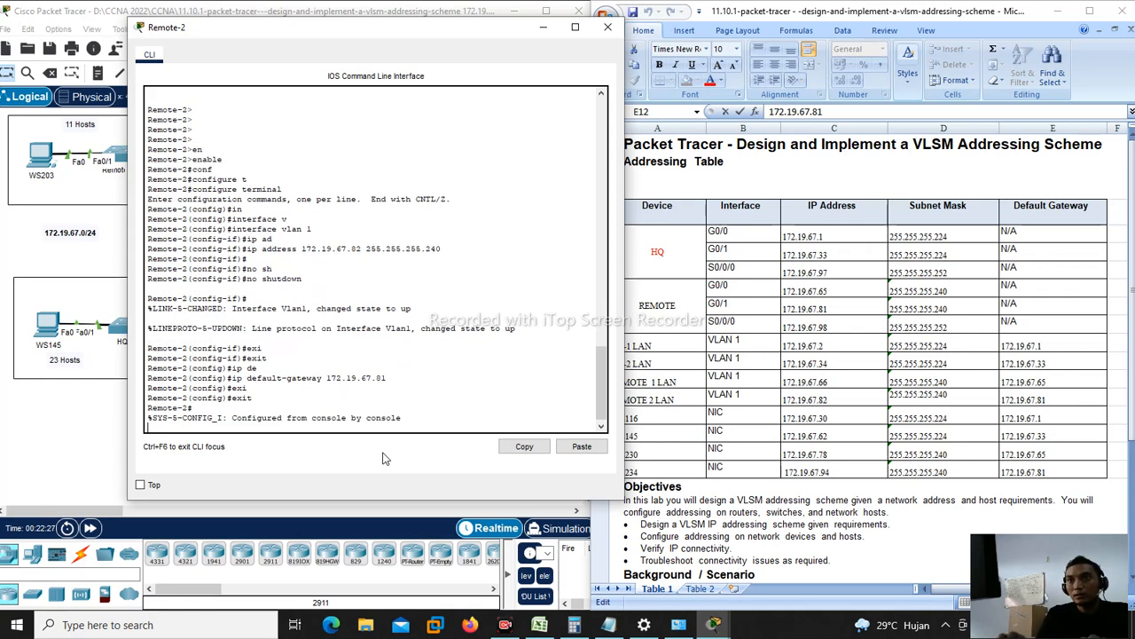
key(Return)
key(Return)
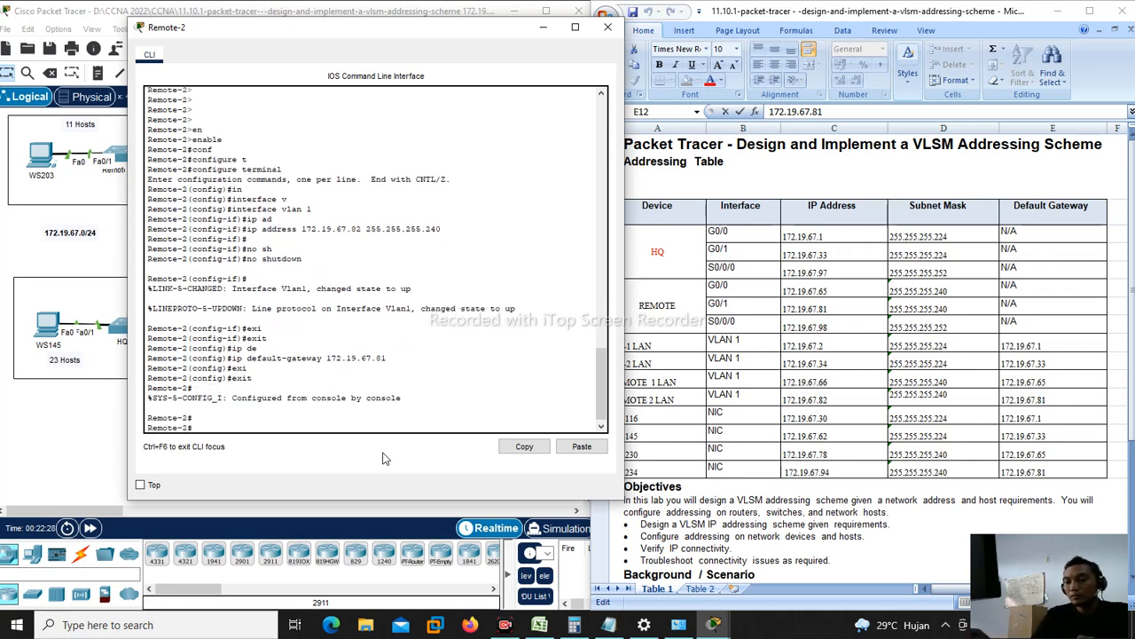
Step: Run show ip interface brief on the Remote-2 switch and look through the interface list
text(sh)
key(Tab)
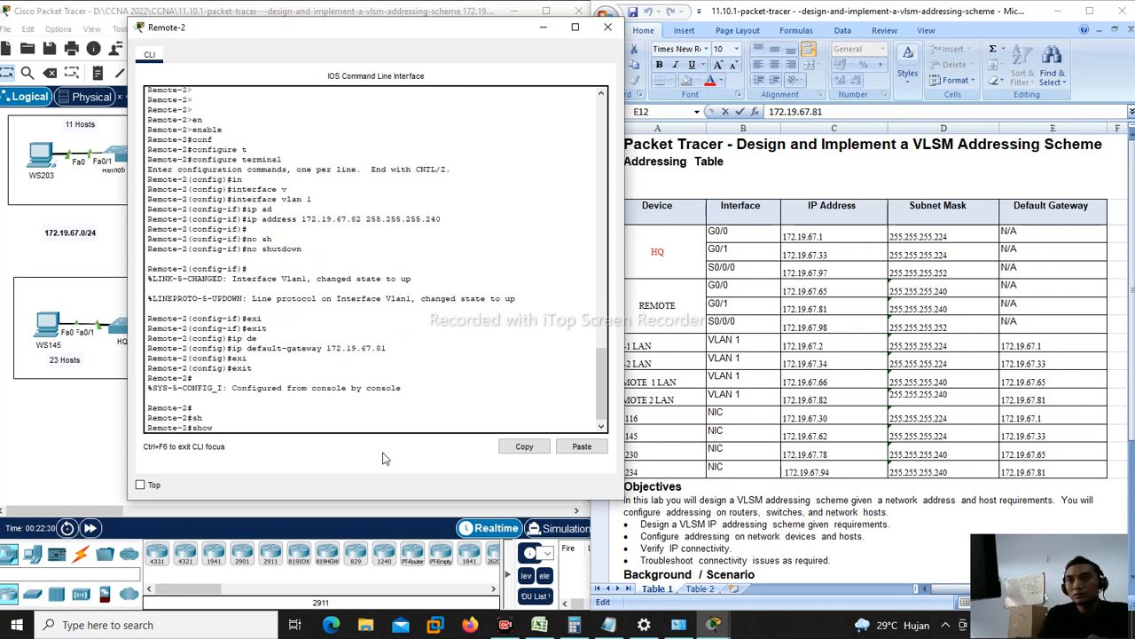
text(ip in)
key(Tab)
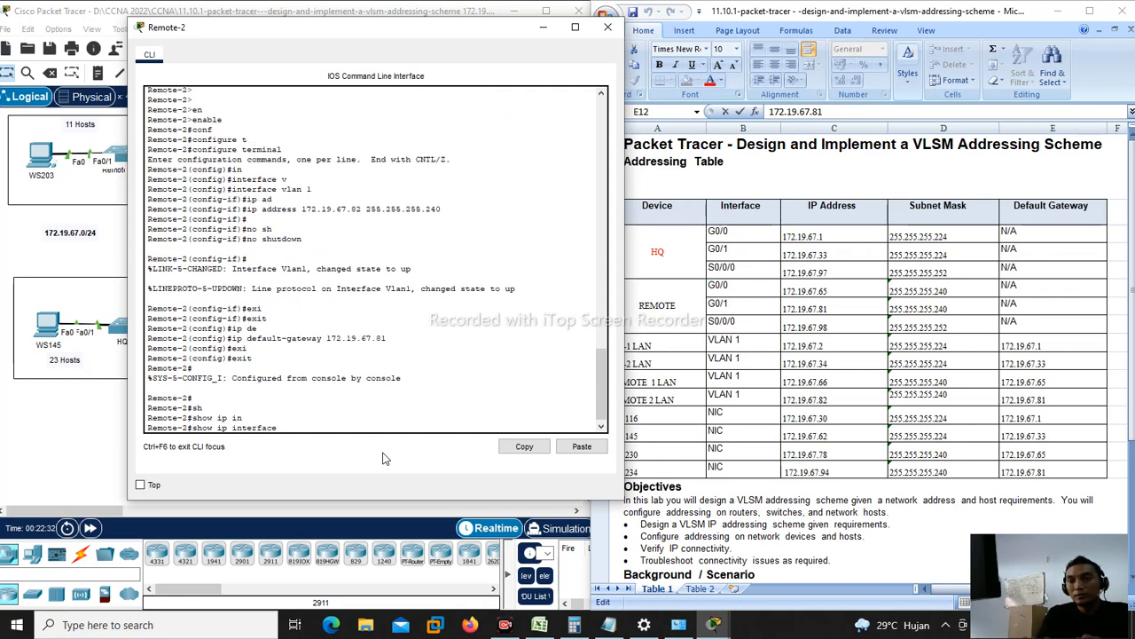
text(b)
key(Tab)
key(Return)
key(Return)
key(Return)
key(Return)
key(Return)
key(Return)
key(Return)
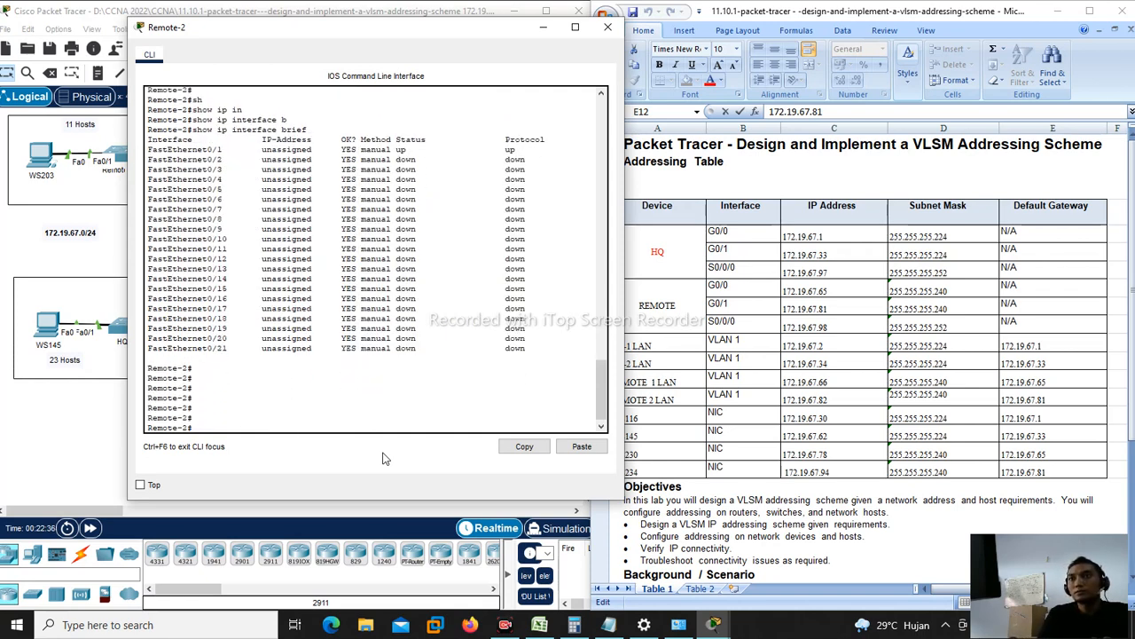
scroll(371, 431, up, 7)
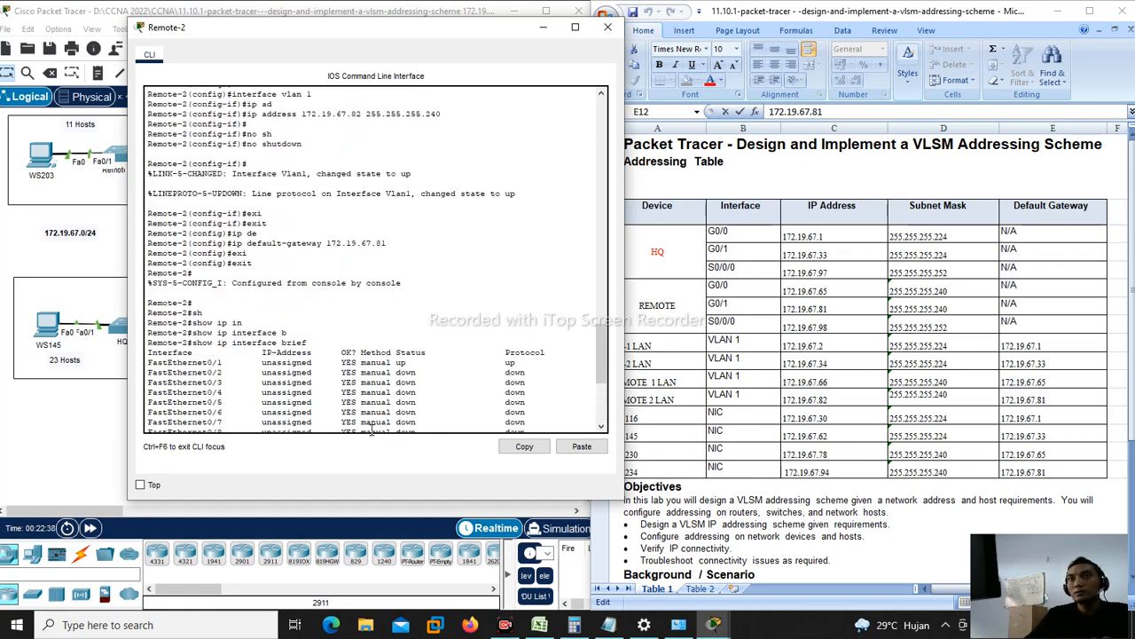
scroll(371, 430, down, 7)
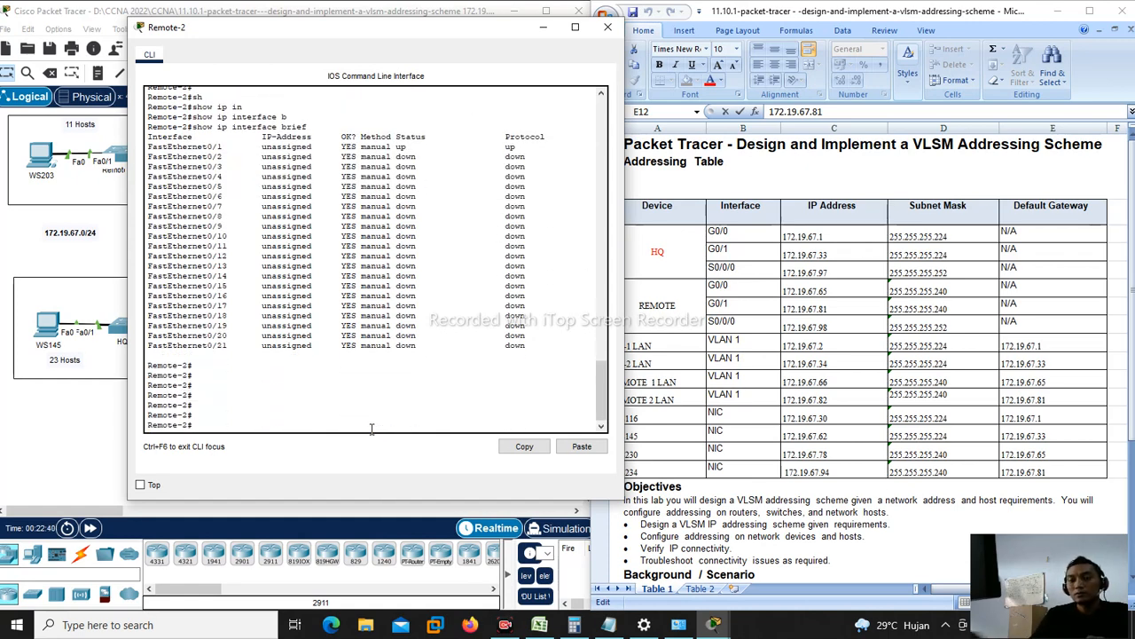
Step: Rerun show ip interface brief on Remote-2, check the VLAN 1 address at the end of the summary, and close the switch window
key(Up)
key(Return)
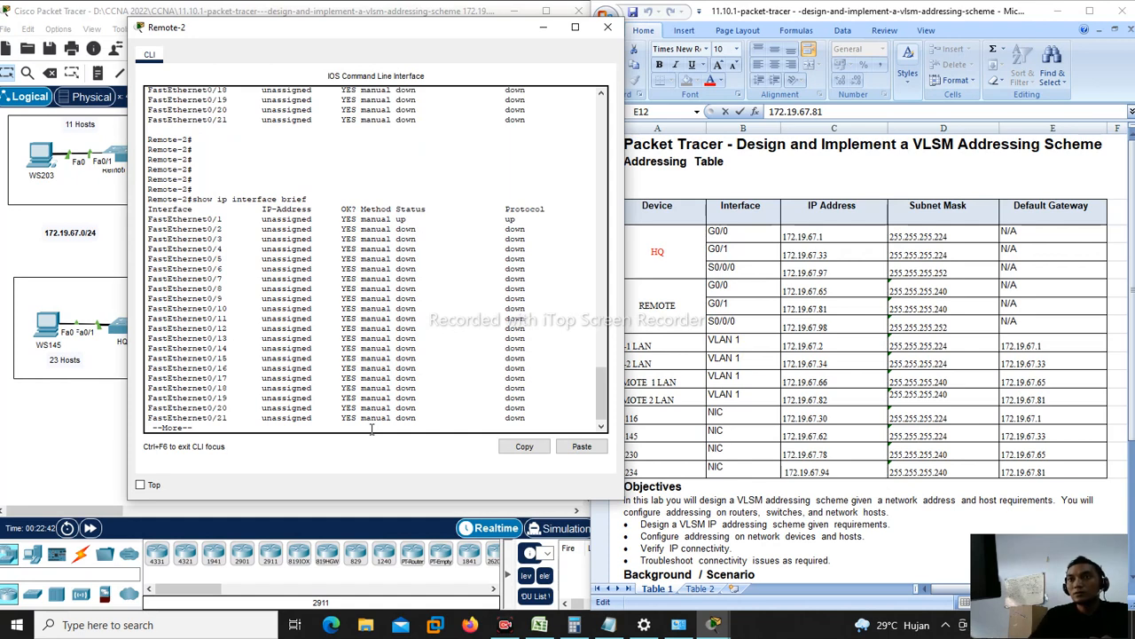
key(Return)
key(Return)
key(Return)
key(Return)
key(Return)
key(Return)
key(Return)
key(Return)
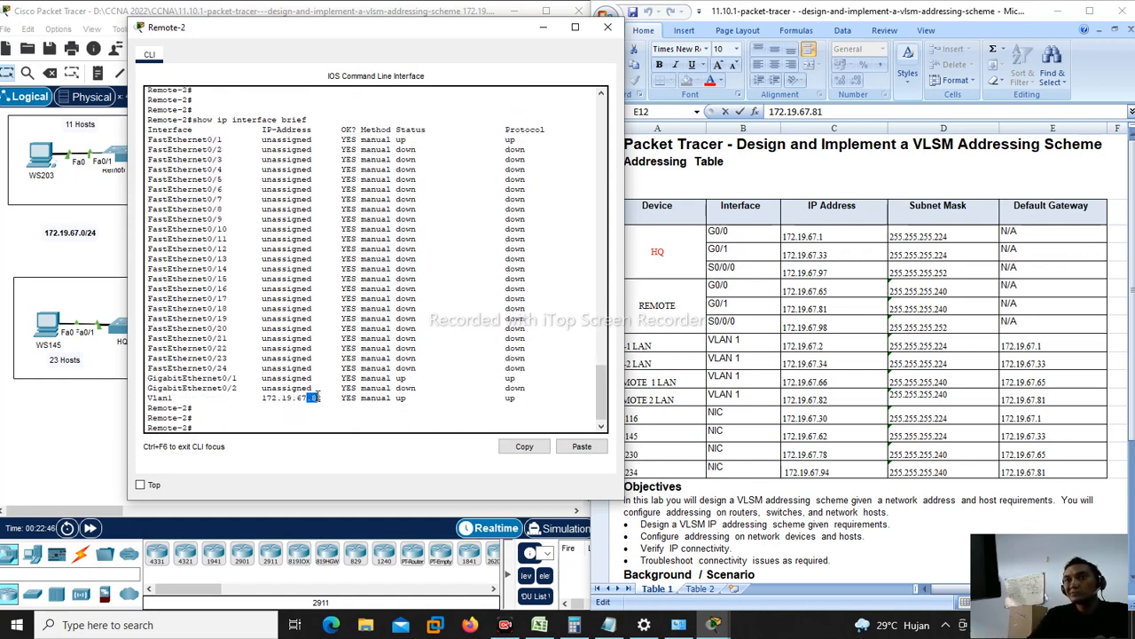
click(607, 27)
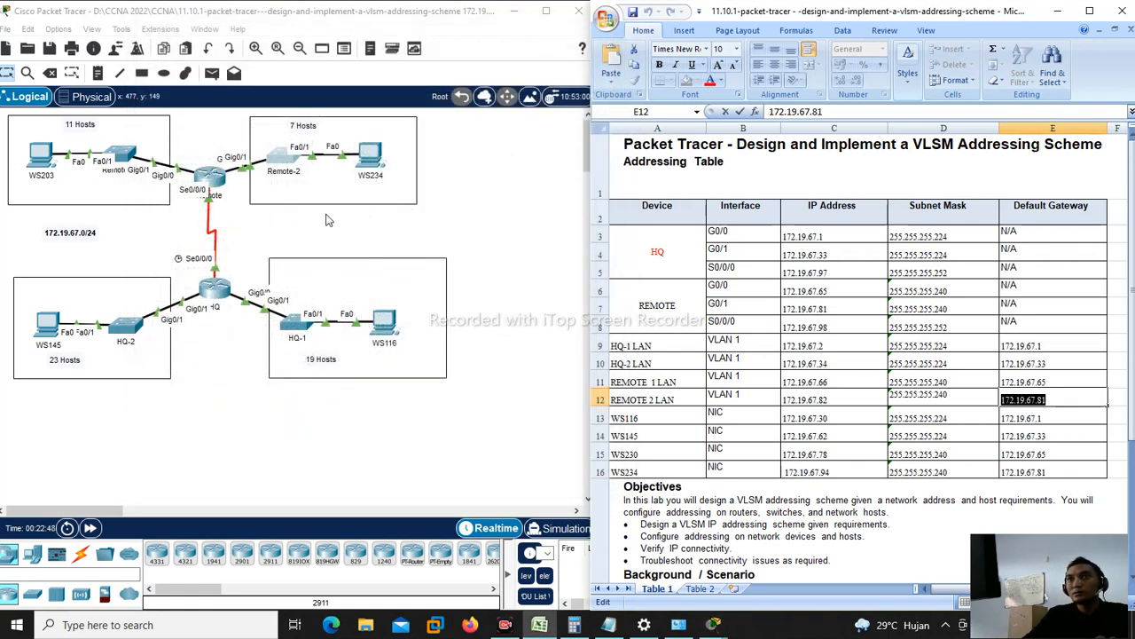
click(321, 245)
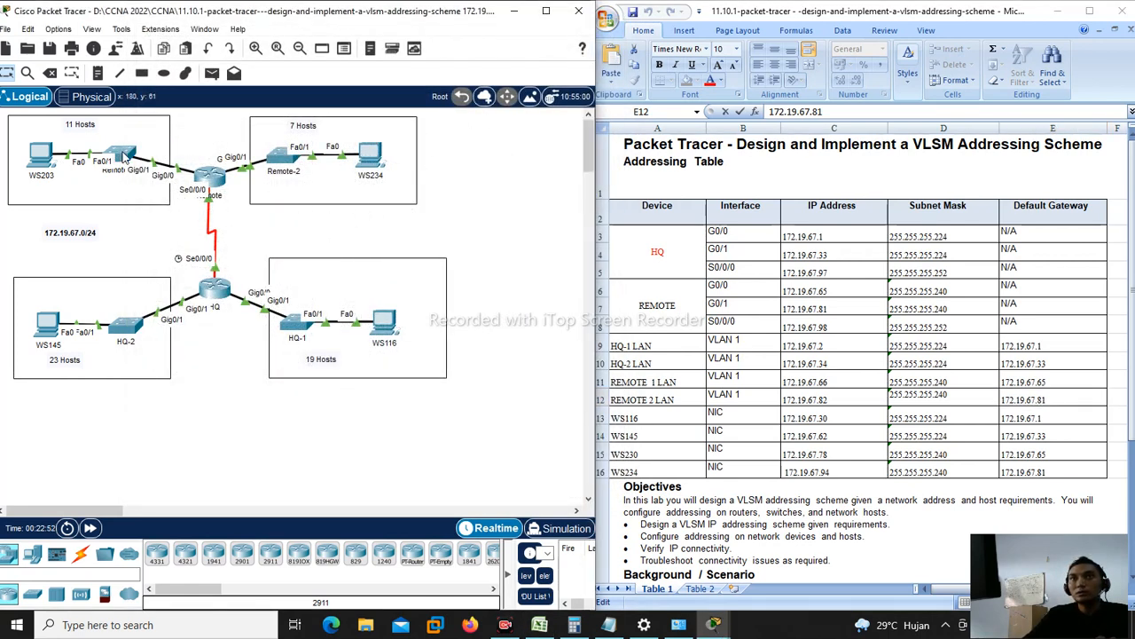
Step: Reopen the Remote-1 switch's CLI, review its configured default gateway in the command history, and close the window
click(124, 156)
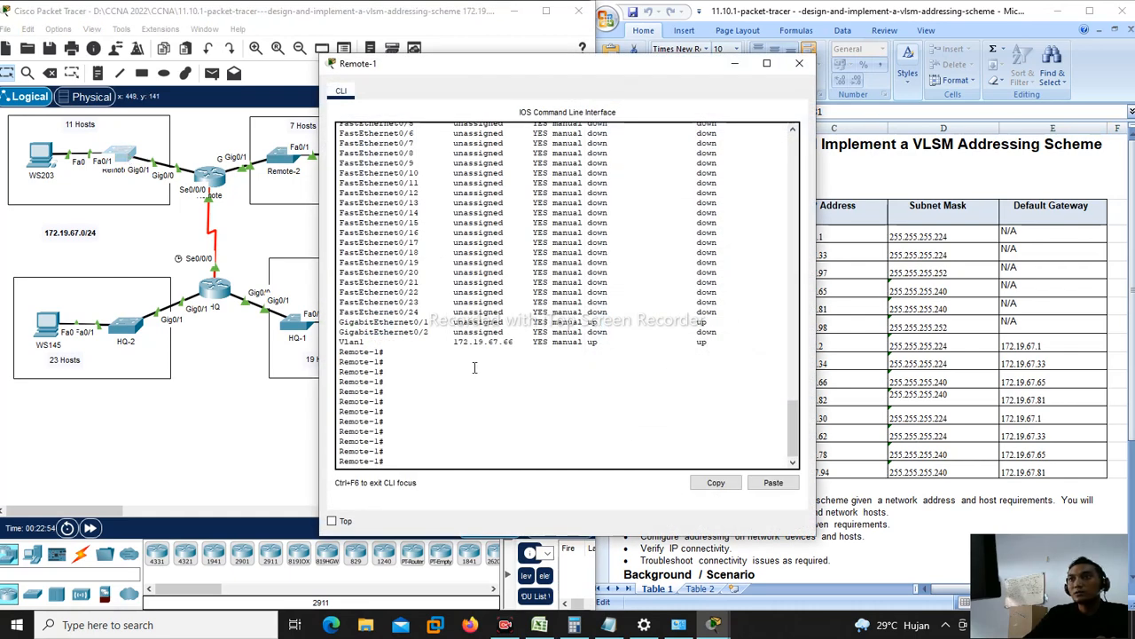
scroll(469, 378, up, 10)
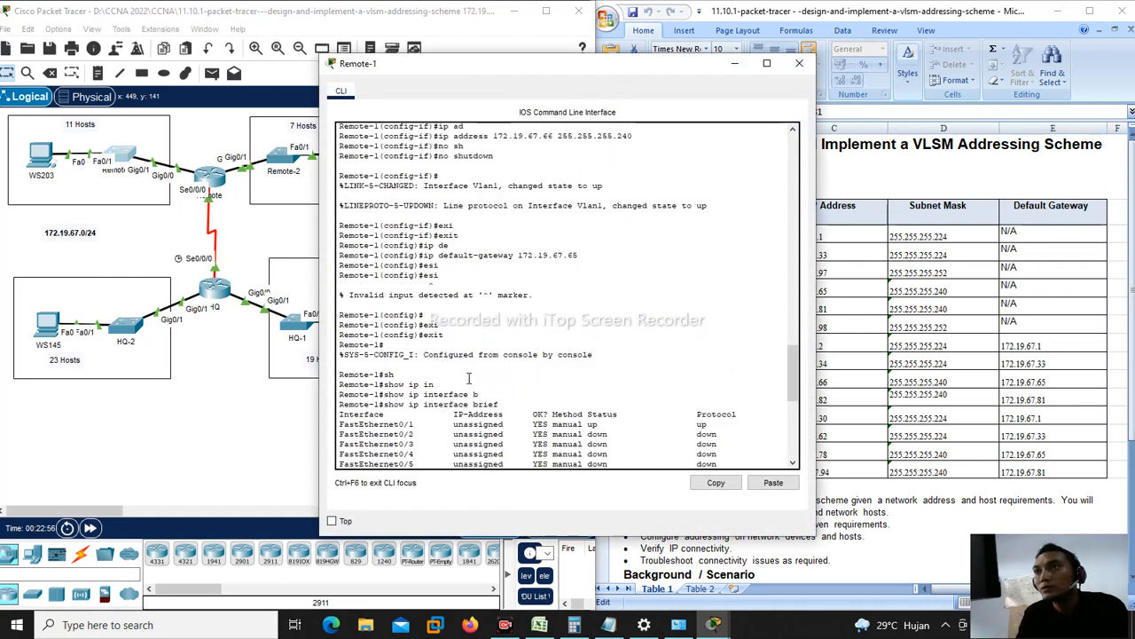
drag(433, 256, 523, 256)
click(559, 262)
scroll(537, 272, up, 2)
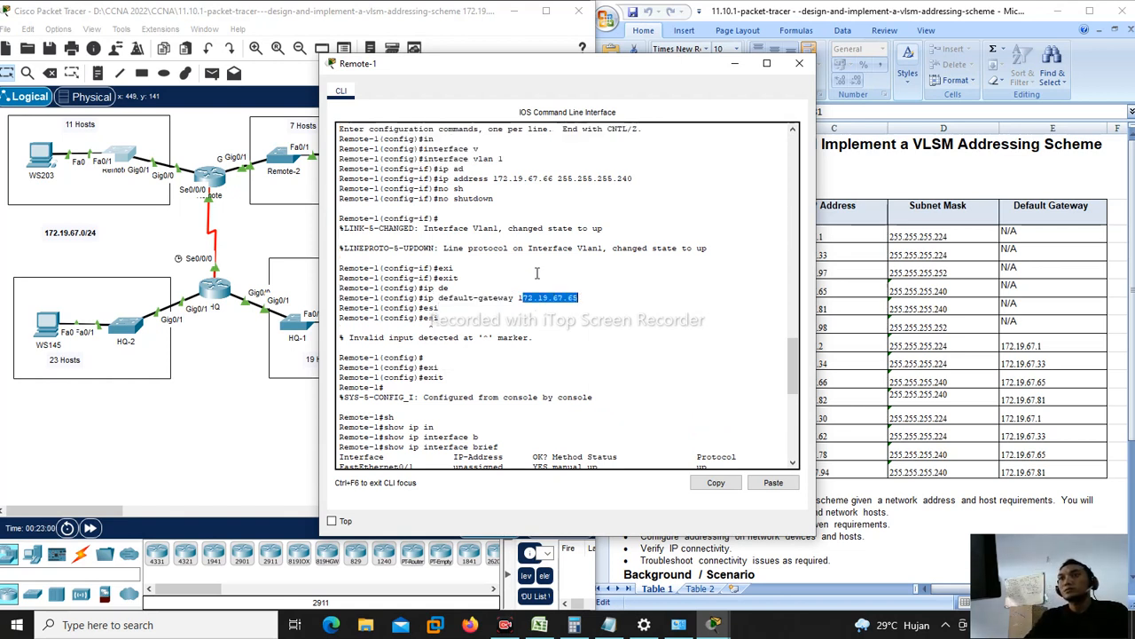
click(577, 300)
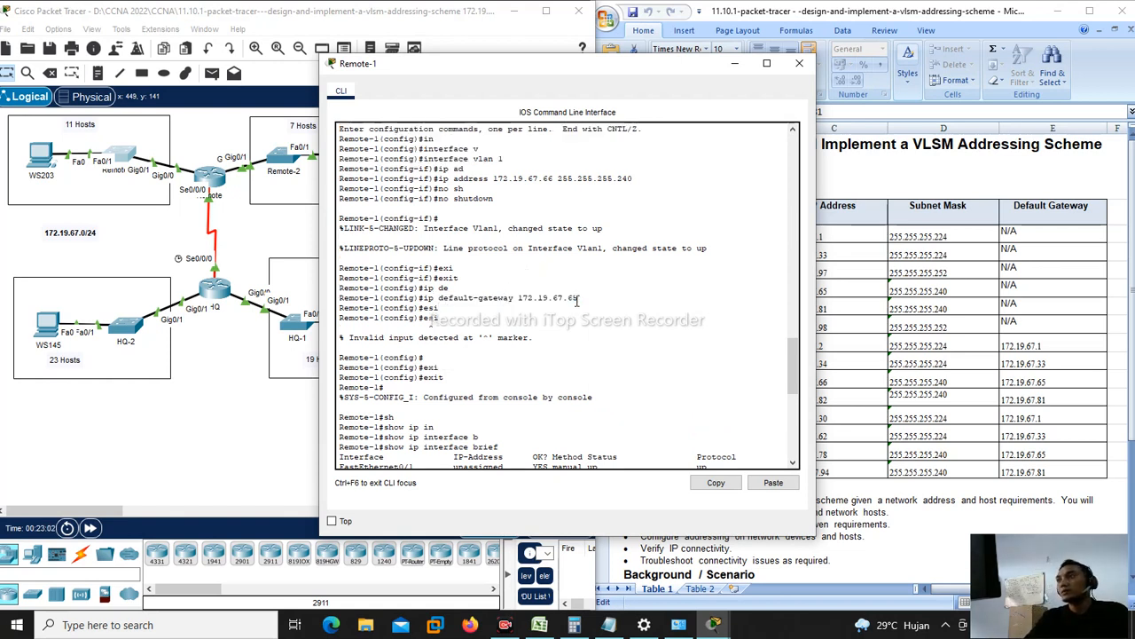
click(799, 63)
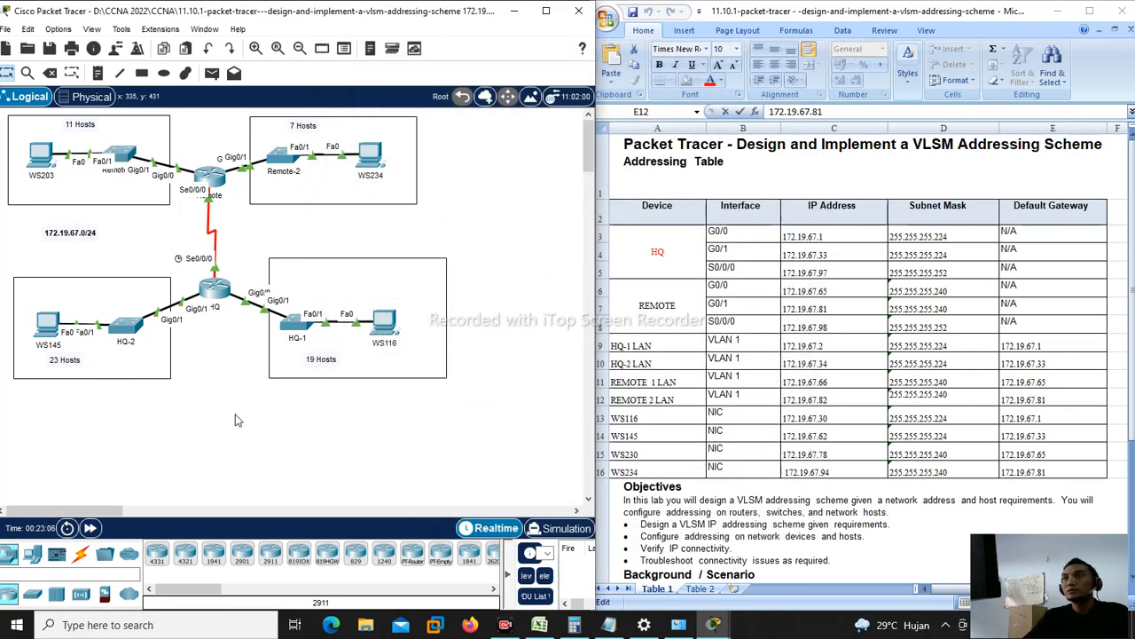
Step: Locate the WS116 NIC row in the Excel addressing table and return to the Packet Tracer topology
click(719, 418)
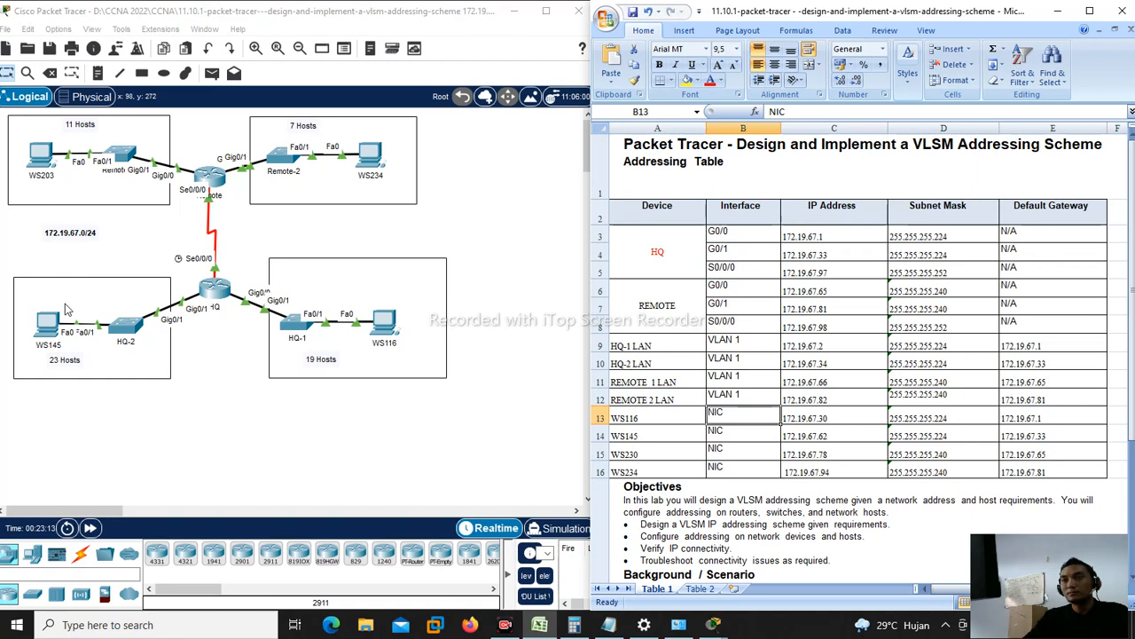
click(237, 445)
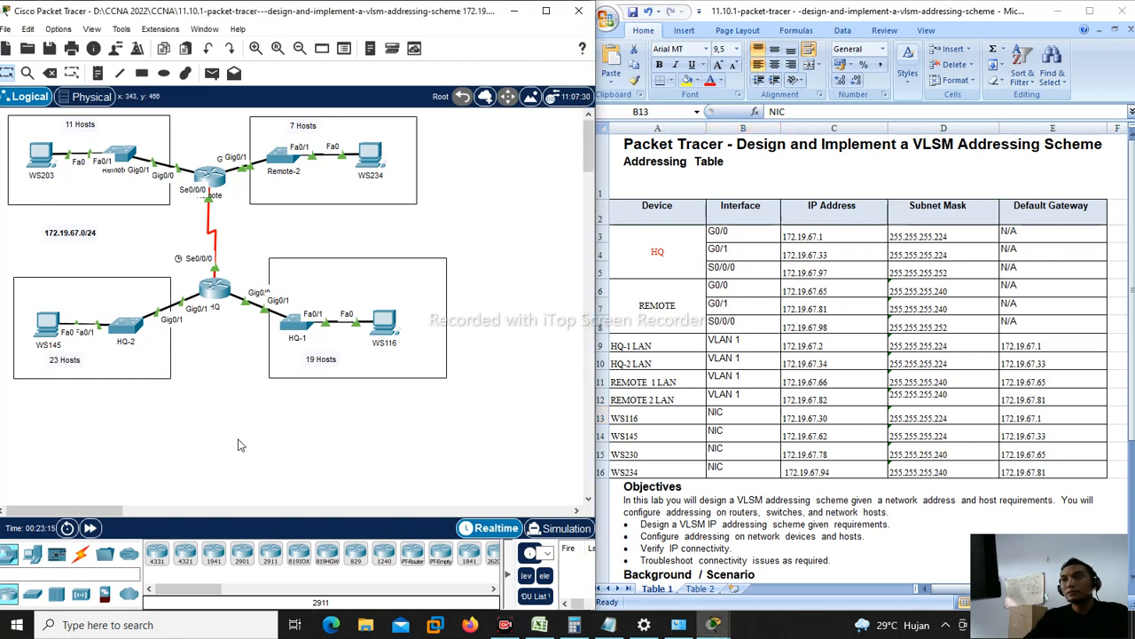
Step: Switch to Excel and copy WS116's IP address 172.19.67.30 from the addressing table
click(388, 329)
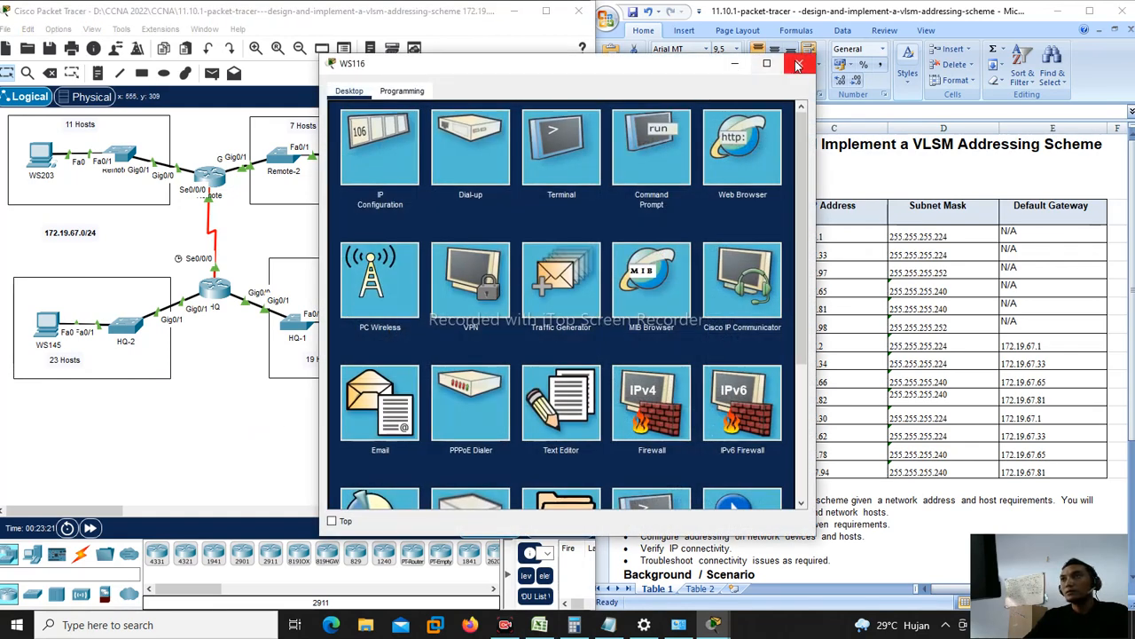
click(800, 63)
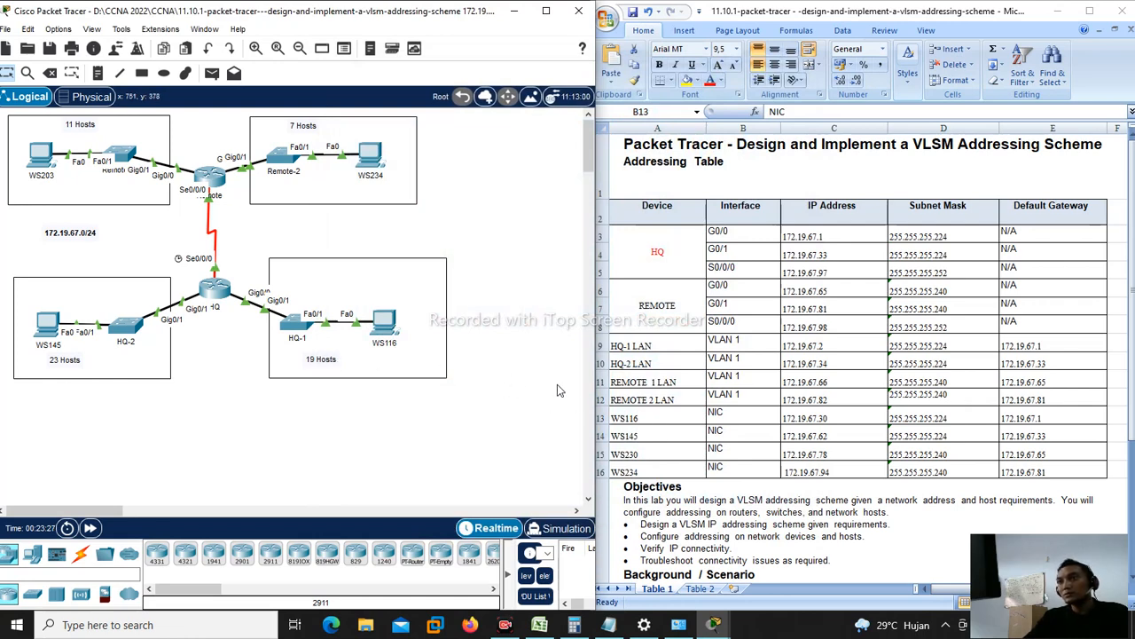
click(742, 414)
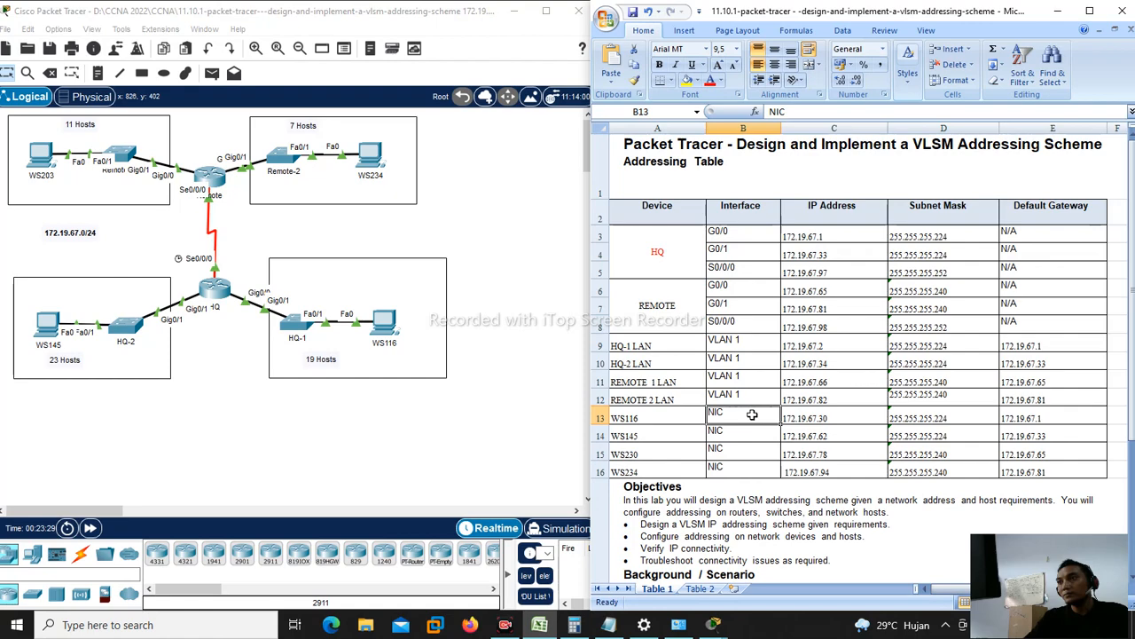
double_click(809, 418)
drag(836, 419, 780, 418)
right_click(807, 417)
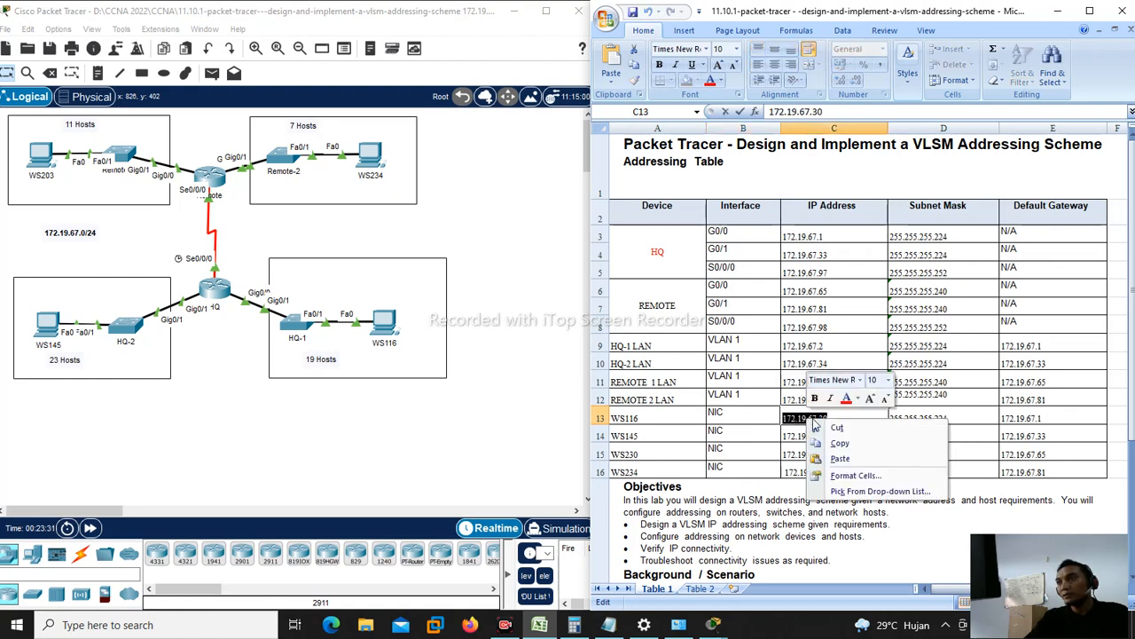
click(830, 436)
Step: Open WS116's IP configuration in Packet Tracer and paste 172.19.67.30 as its IPv4 address
click(388, 333)
click(381, 177)
click(547, 190)
right_click(548, 193)
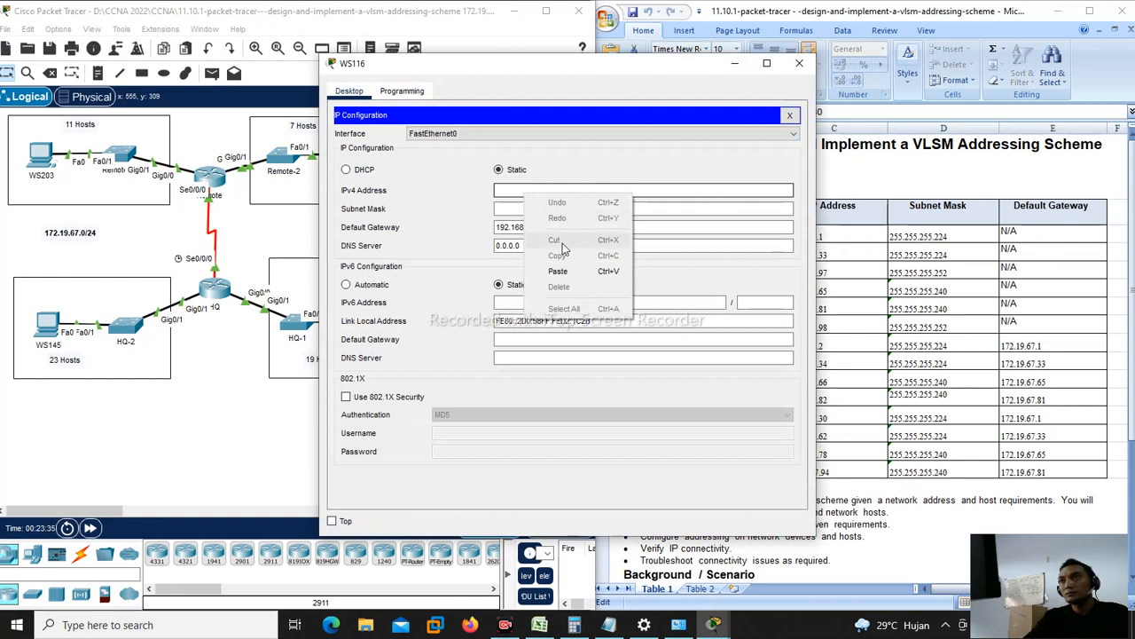
click(557, 270)
Step: Change WS116's subnet mask to 255.255.255.224, keeping its window clear of the addressing table
click(517, 209)
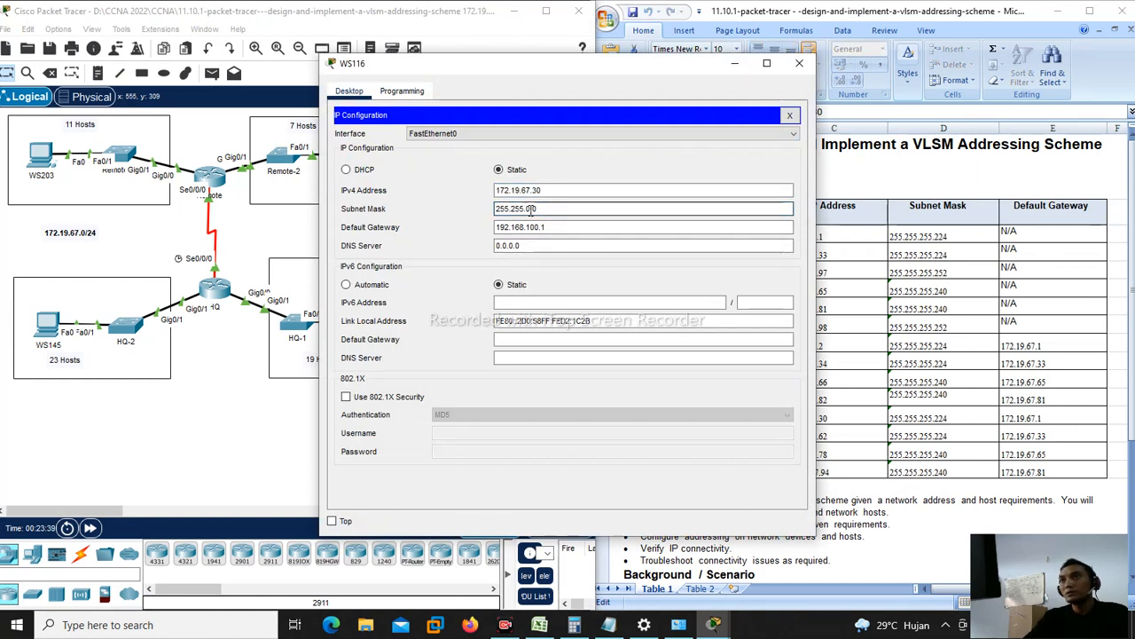
drag(579, 74, 359, 84)
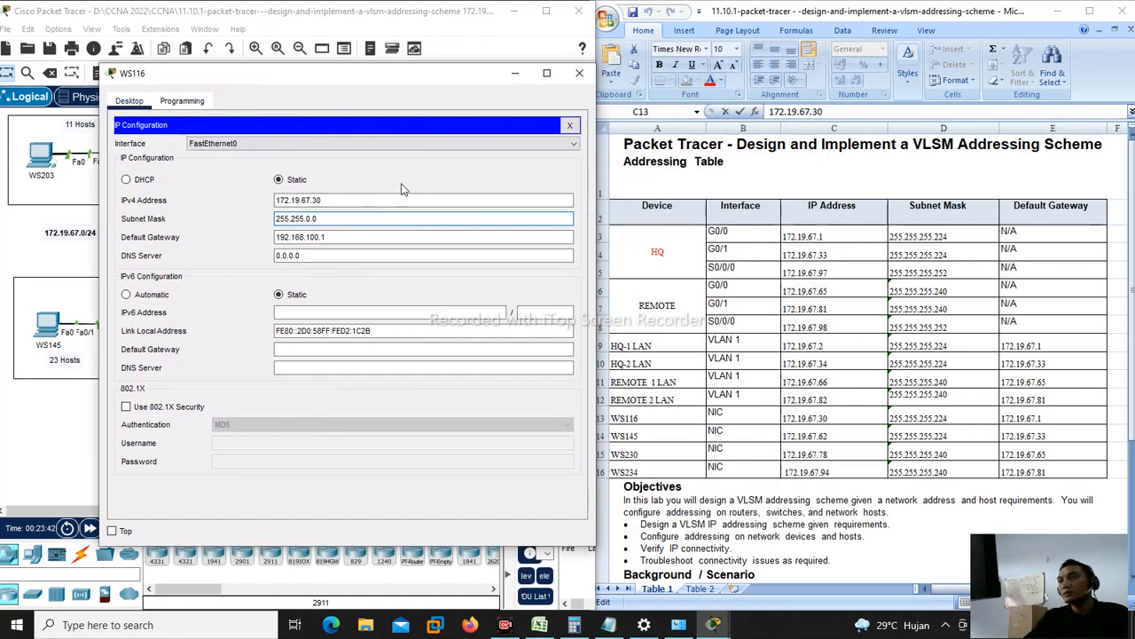
key(BackSpace)
key(BackSpace)
key(BackSpace)
text(255.)
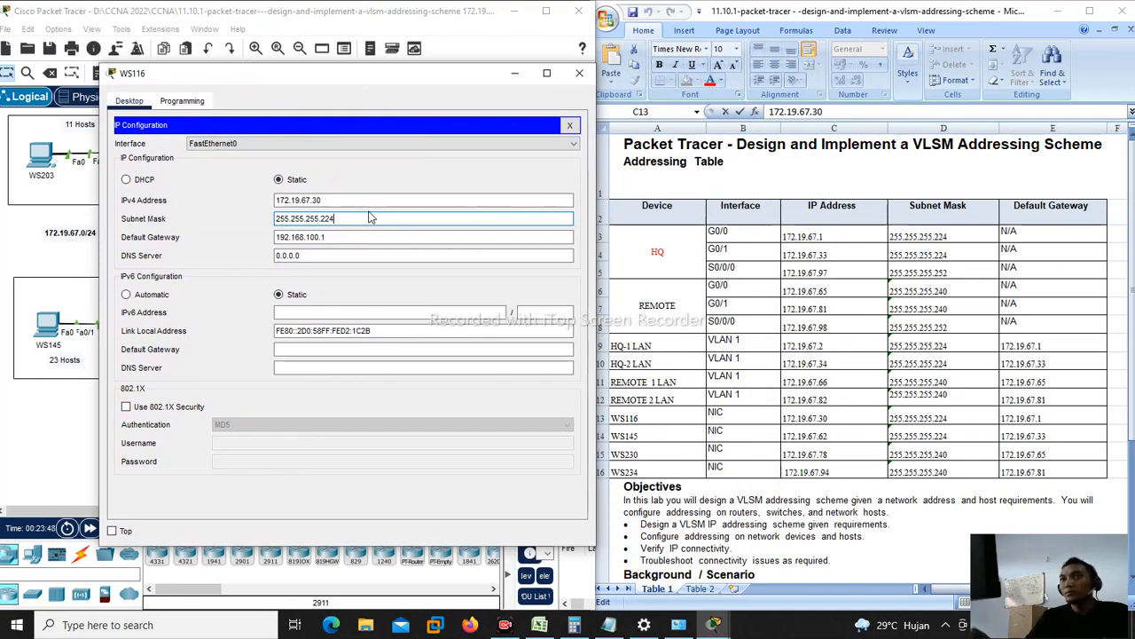
Step: Replace WS116's default gateway with 172.19.67.1 and close its IP configuration and device window
click(346, 236)
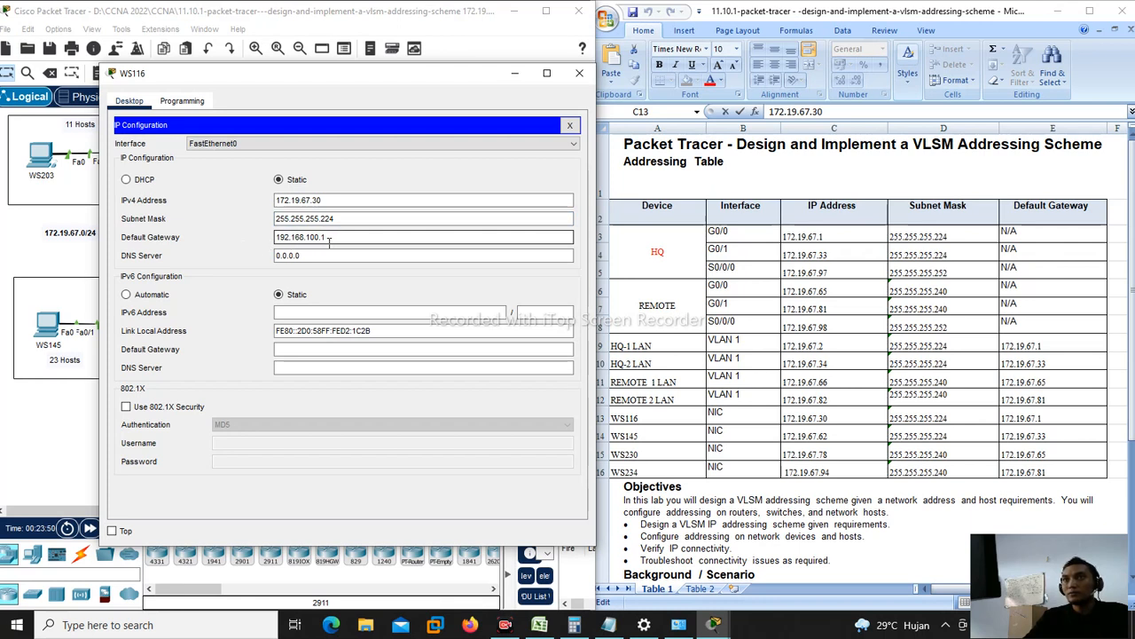
drag(335, 237, 258, 239)
key(BackSpace)
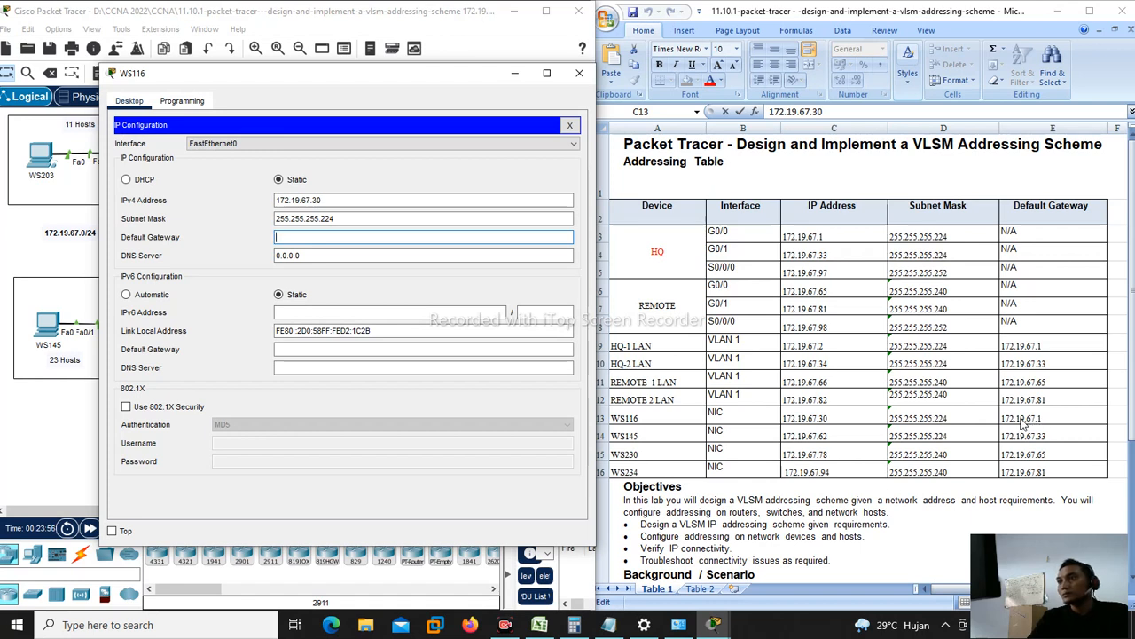
right_click(303, 237)
click(338, 316)
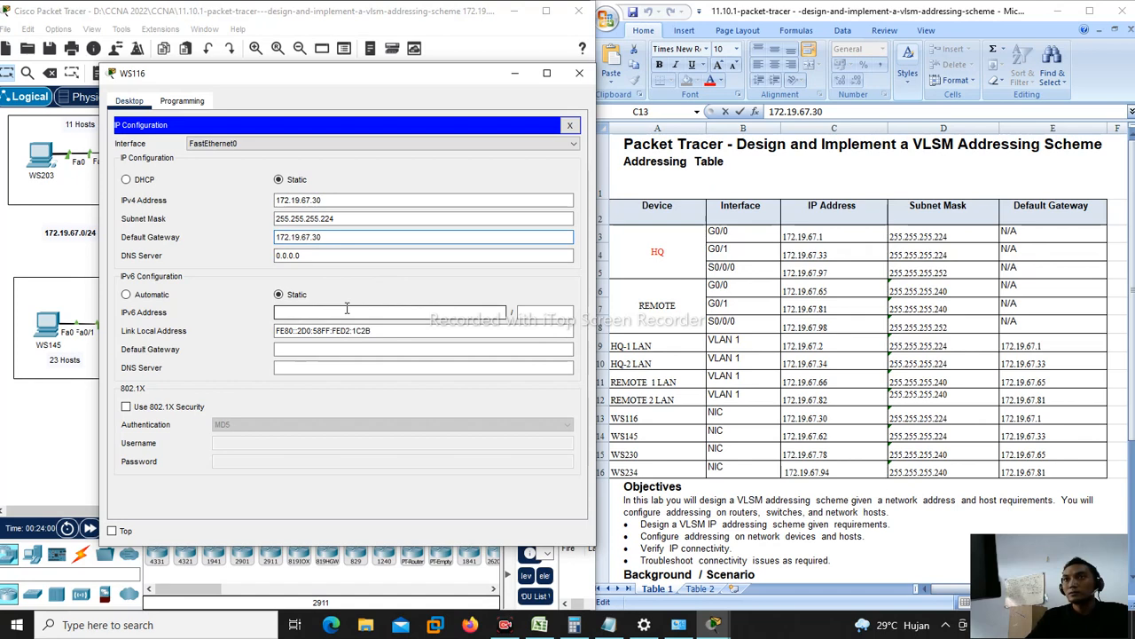
key(BackSpace)
key(BackSpace)
text(1)
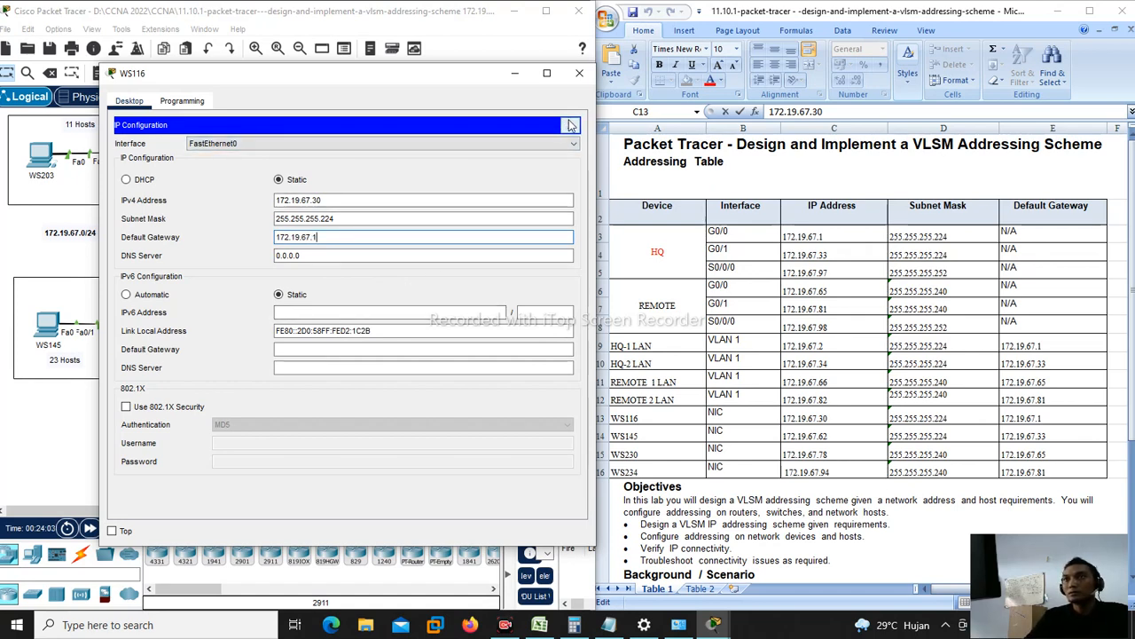
click(572, 126)
click(579, 73)
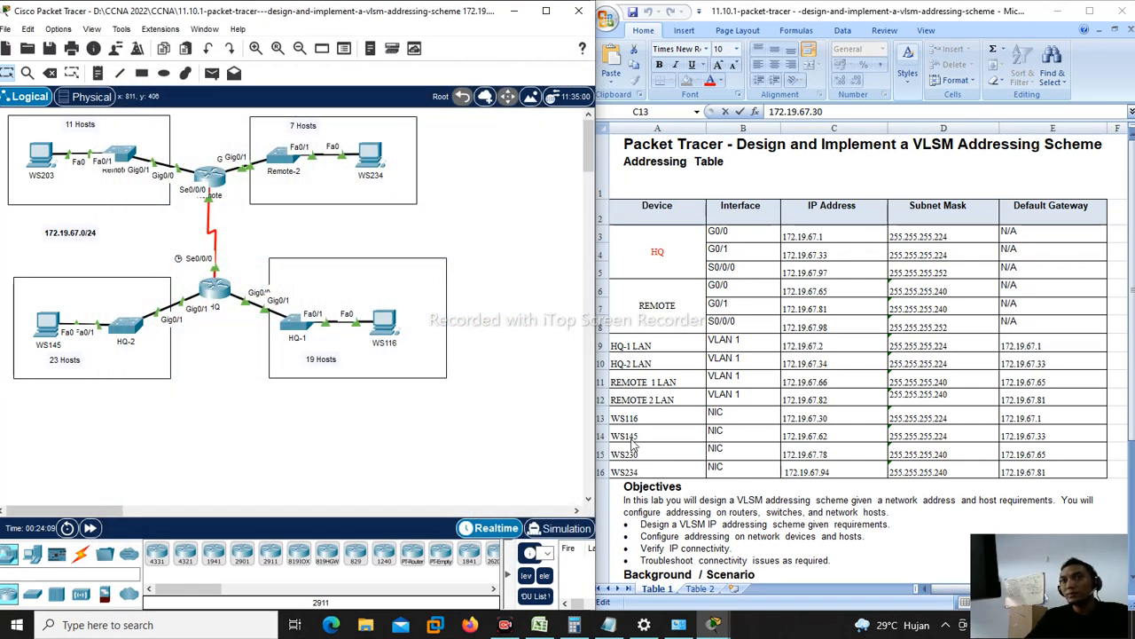
Step: Open WS145's IP configuration beside the addressing table and copy its IP address 172.19.67.62 from Excel
click(53, 327)
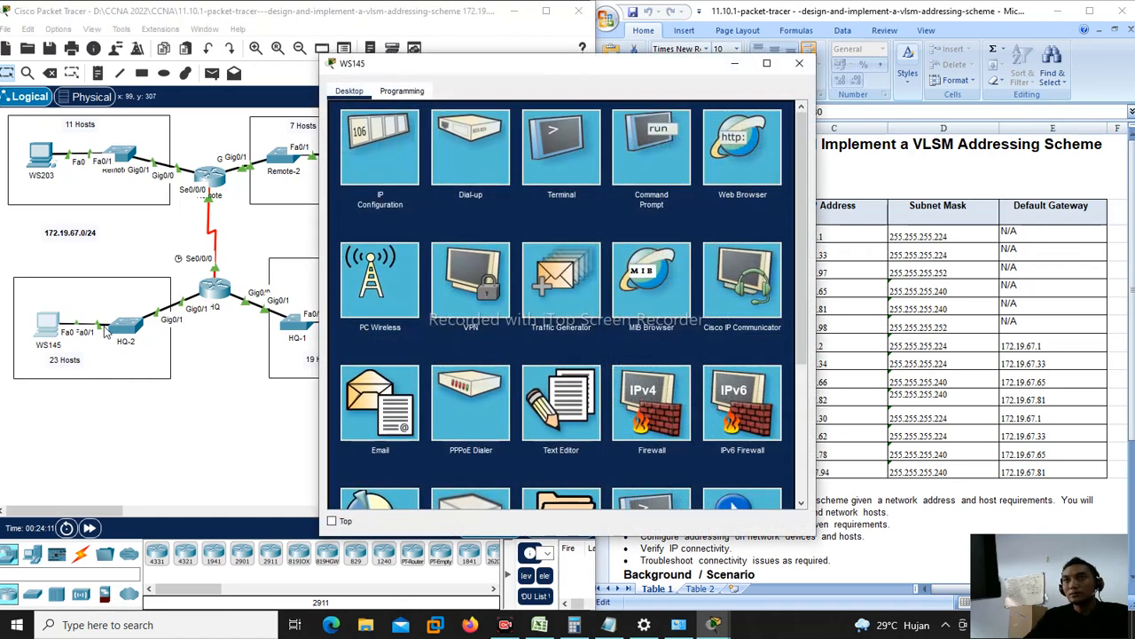
click(379, 147)
drag(477, 69, 221, 74)
click(701, 421)
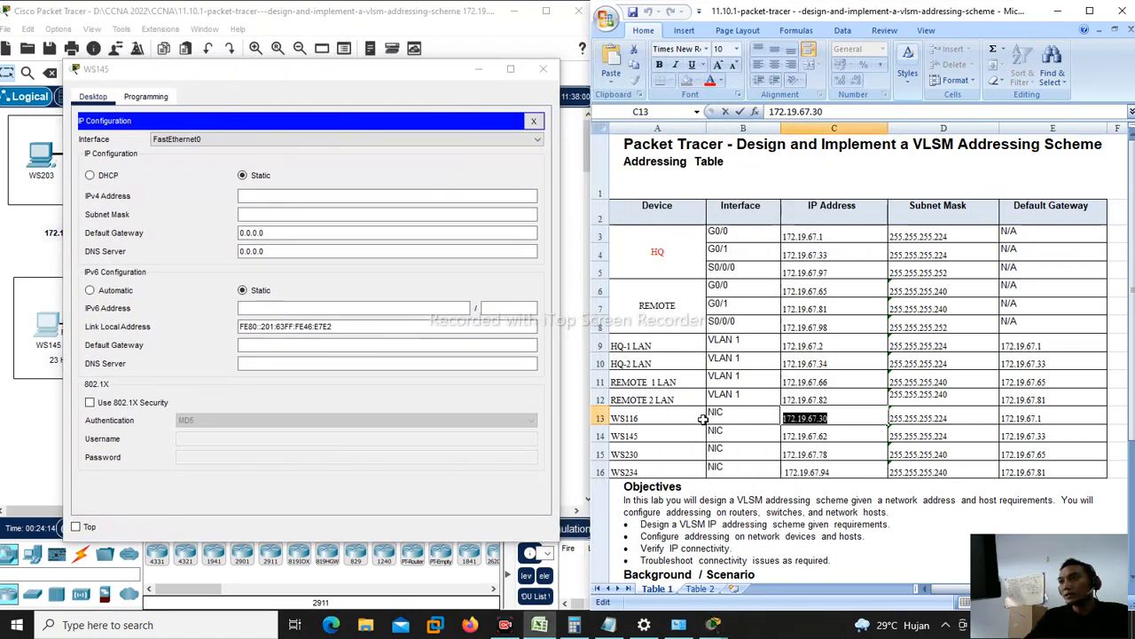
double_click(807, 437)
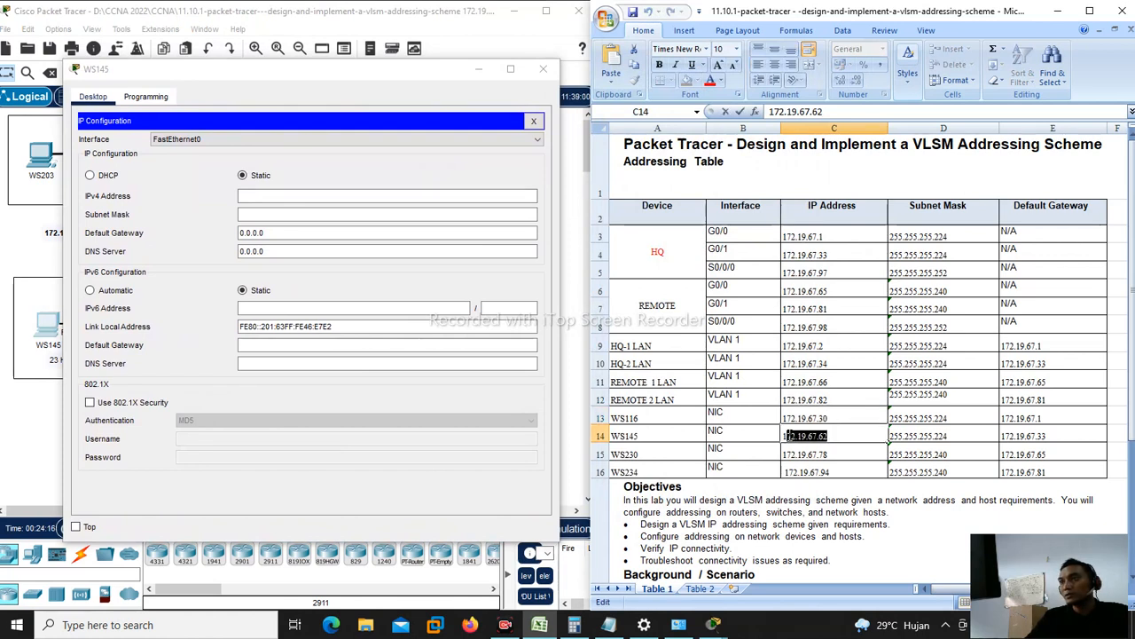
right_click(802, 438)
click(829, 459)
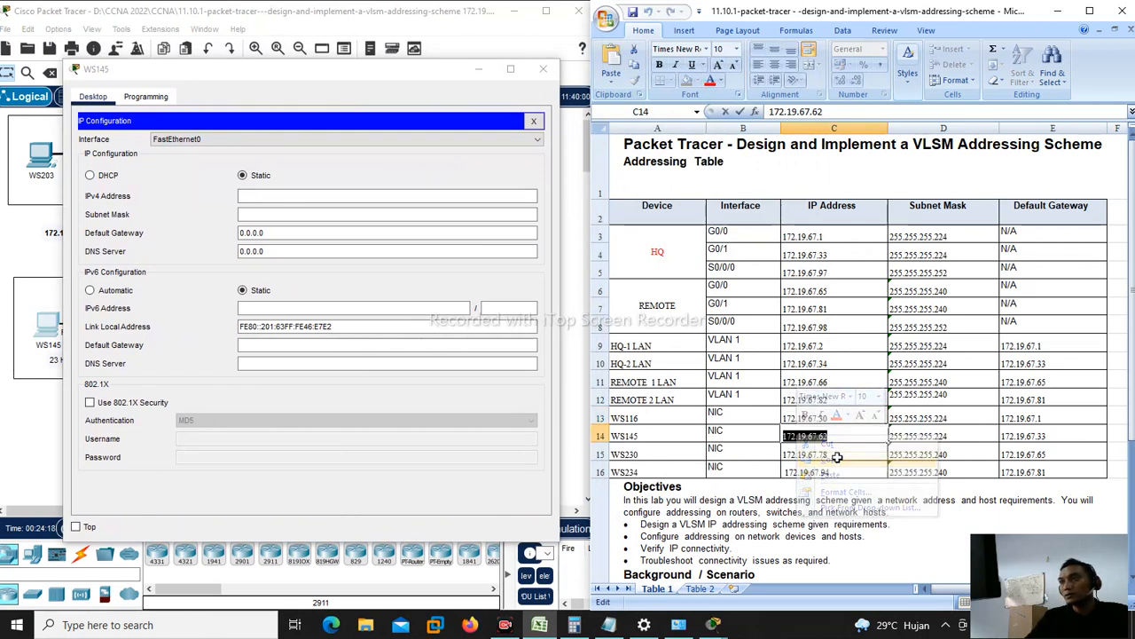
Step: Set WS145's IPv4 address to 172.19.67.62 and its subnet mask to 255.255.255.224
click(293, 196)
right_click(293, 196)
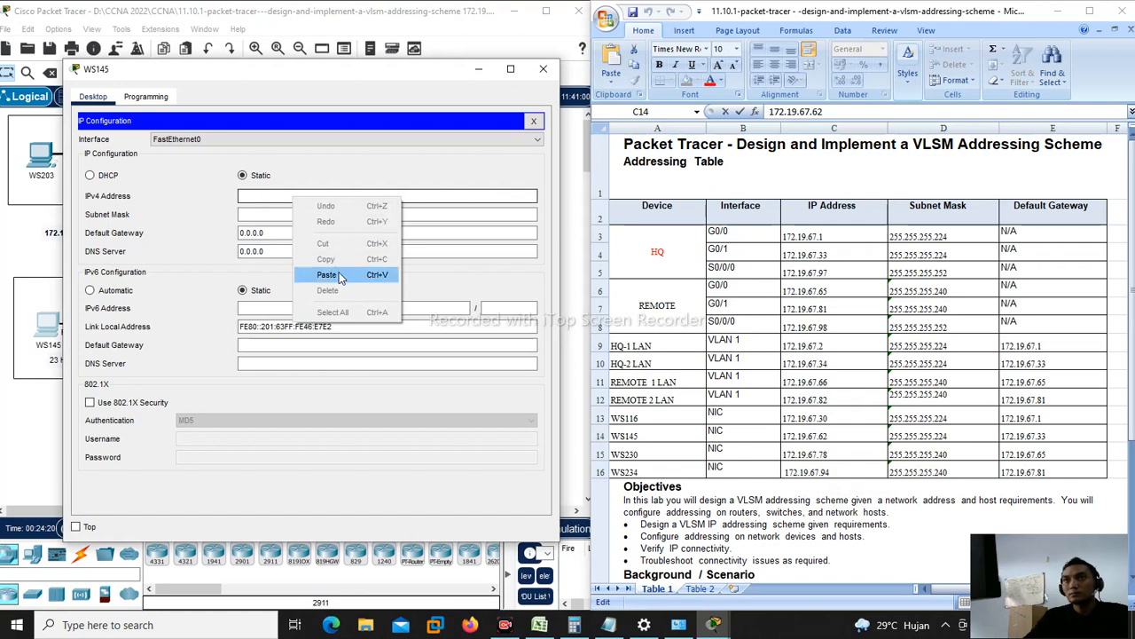
click(323, 274)
click(291, 215)
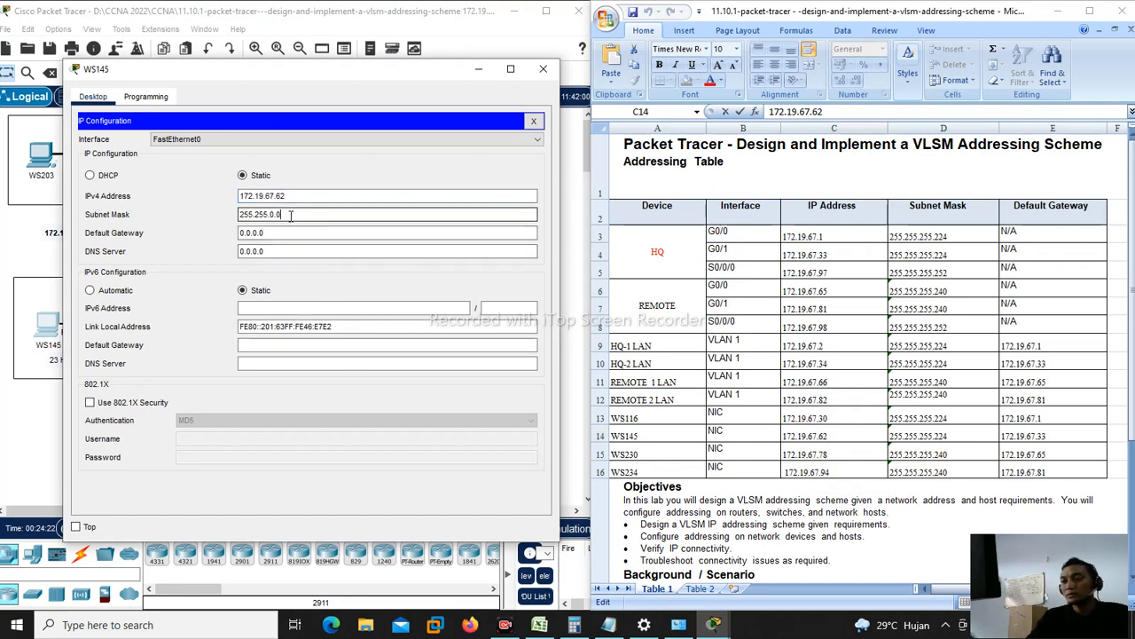
text(255.)
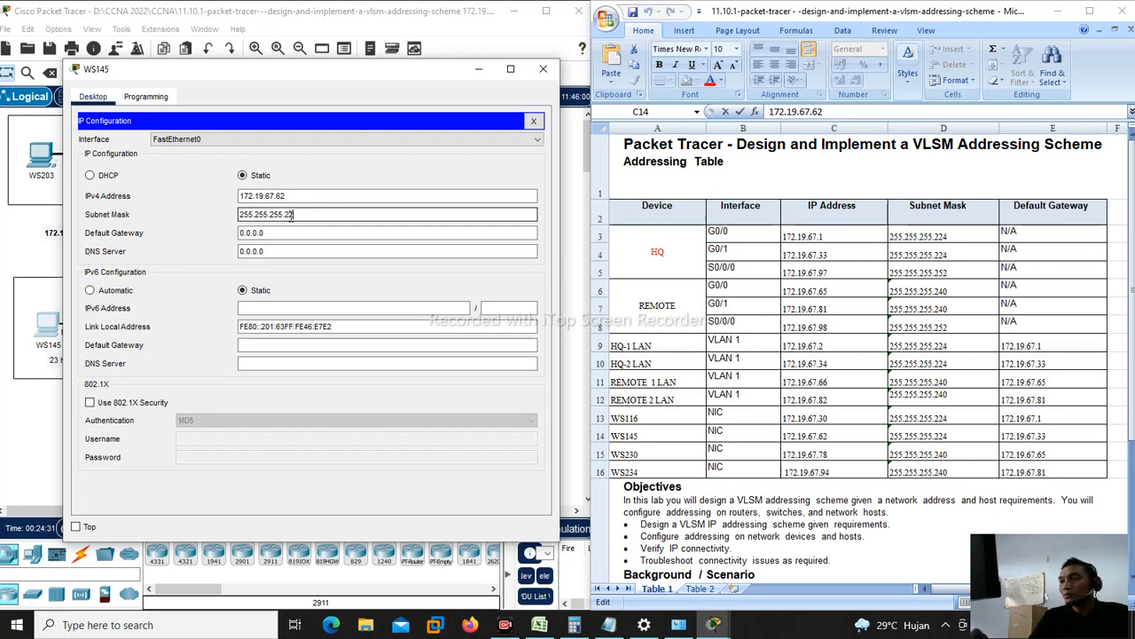
Step: Set WS145's default gateway to 172.19.67.33 as listed in the addressing table, and close the device window
drag(240, 232, 266, 236)
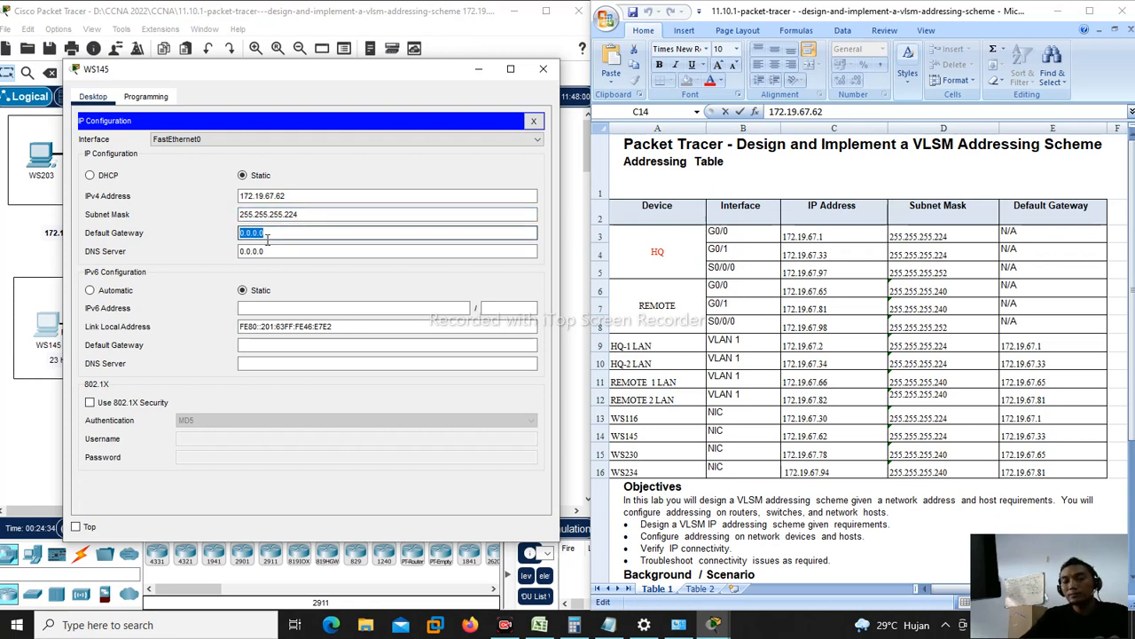
key(ctrl+v)
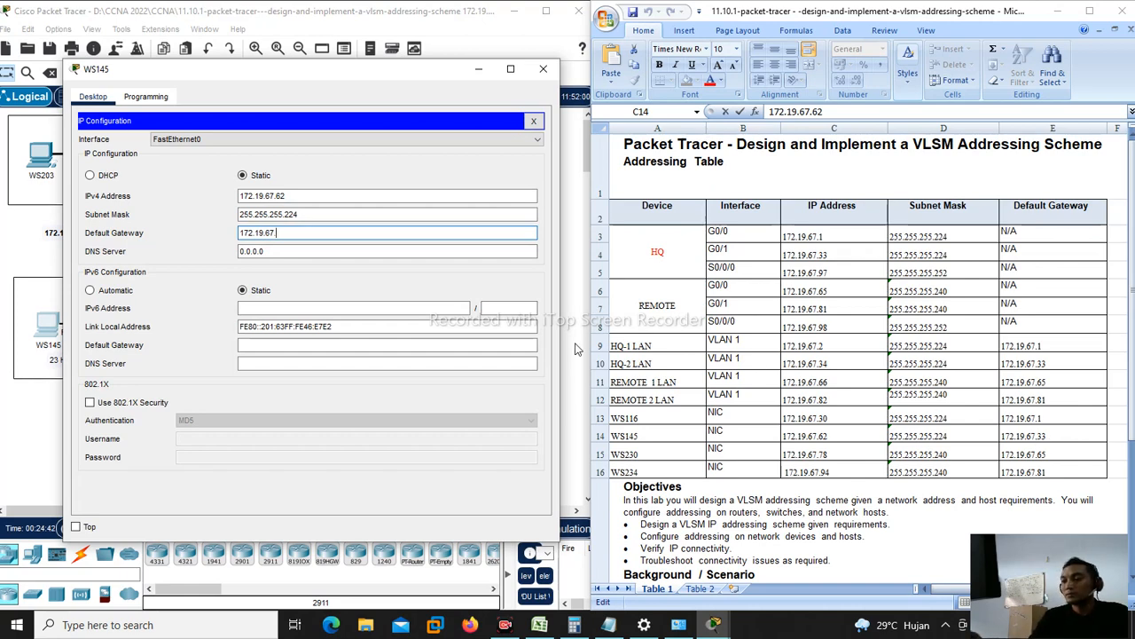
click(531, 122)
click(543, 69)
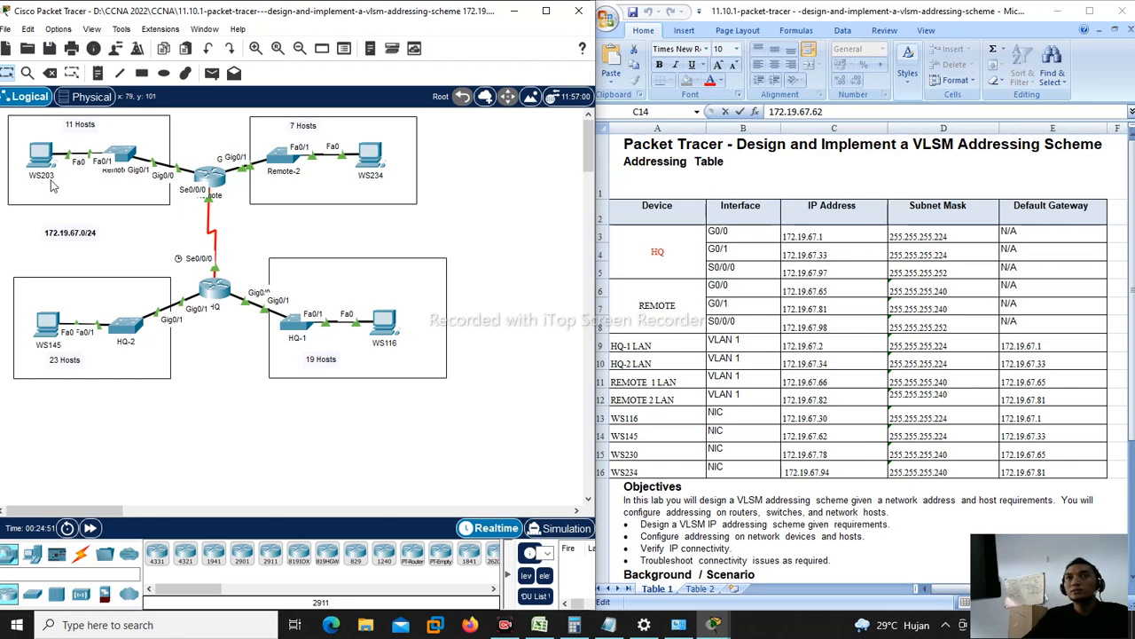
Step: Correct the device name WS230 to WS203 in the Excel addressing table
click(634, 456)
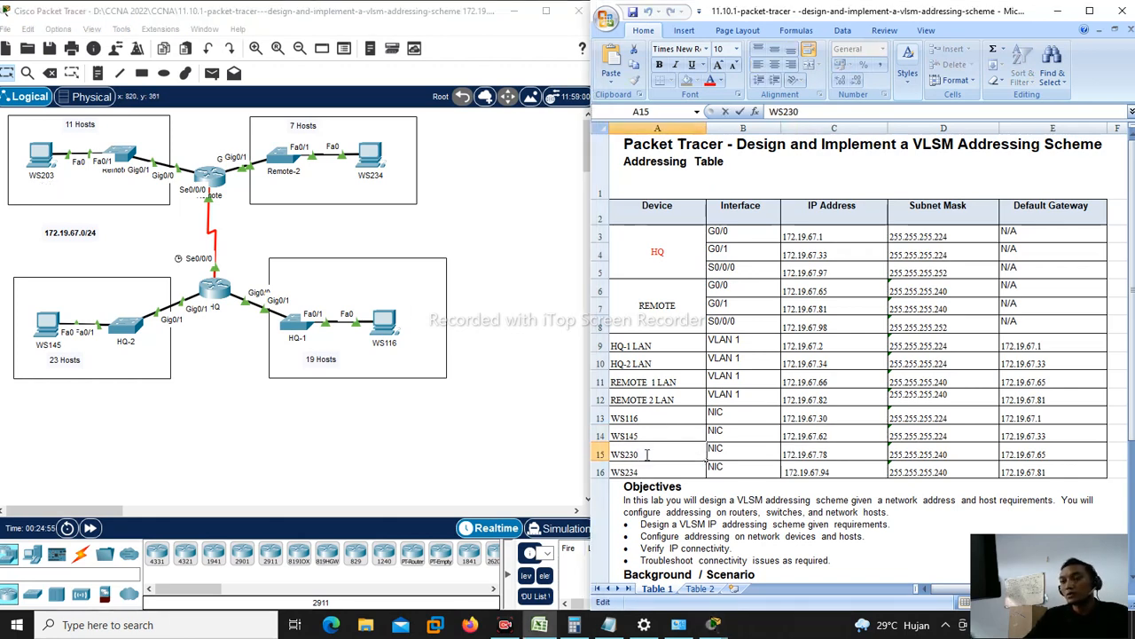
key(BackSpace)
key(BackSpace)
text(03)
Step: Copy the IP address 172.19.67.78 from the WS203 row of the addressing table
click(745, 455)
click(810, 458)
double_click(810, 460)
drag(829, 455, 783, 455)
right_click(801, 455)
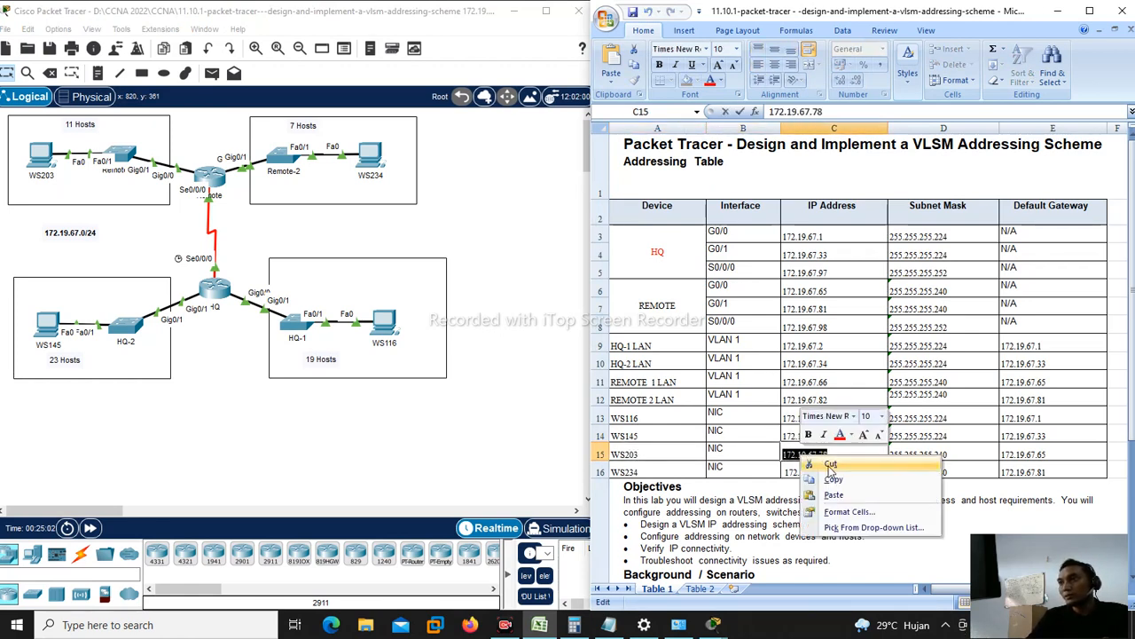
click(834, 479)
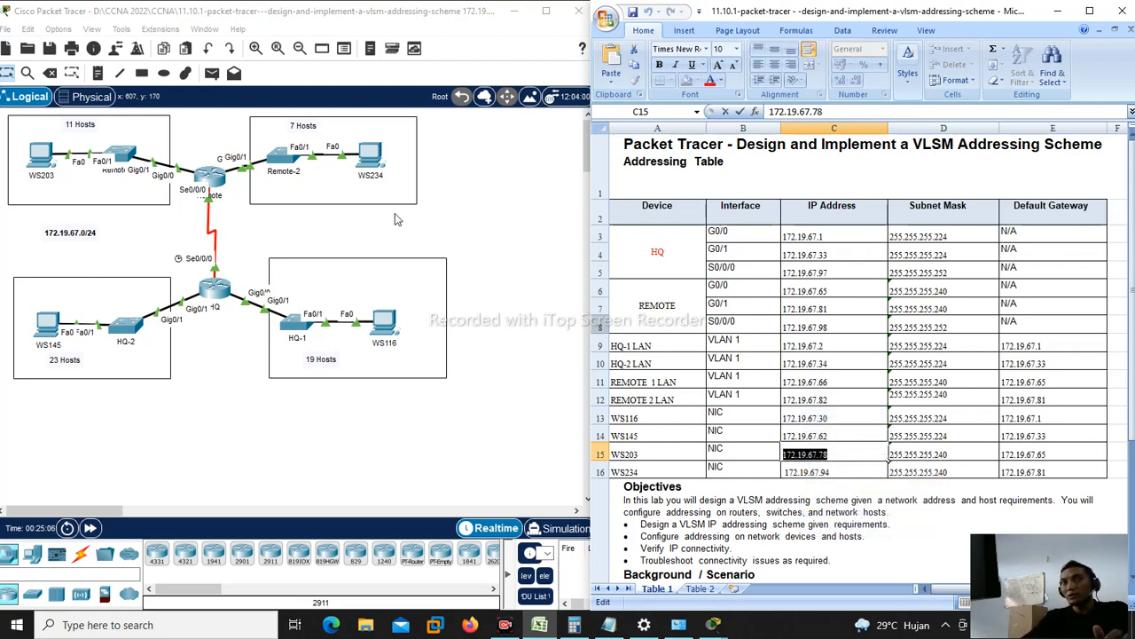
Step: In Packet Tracer, set WS203's IPv4 address to 172.19.67.78 and its subnet mask to 255.255.255.240
click(43, 160)
click(376, 156)
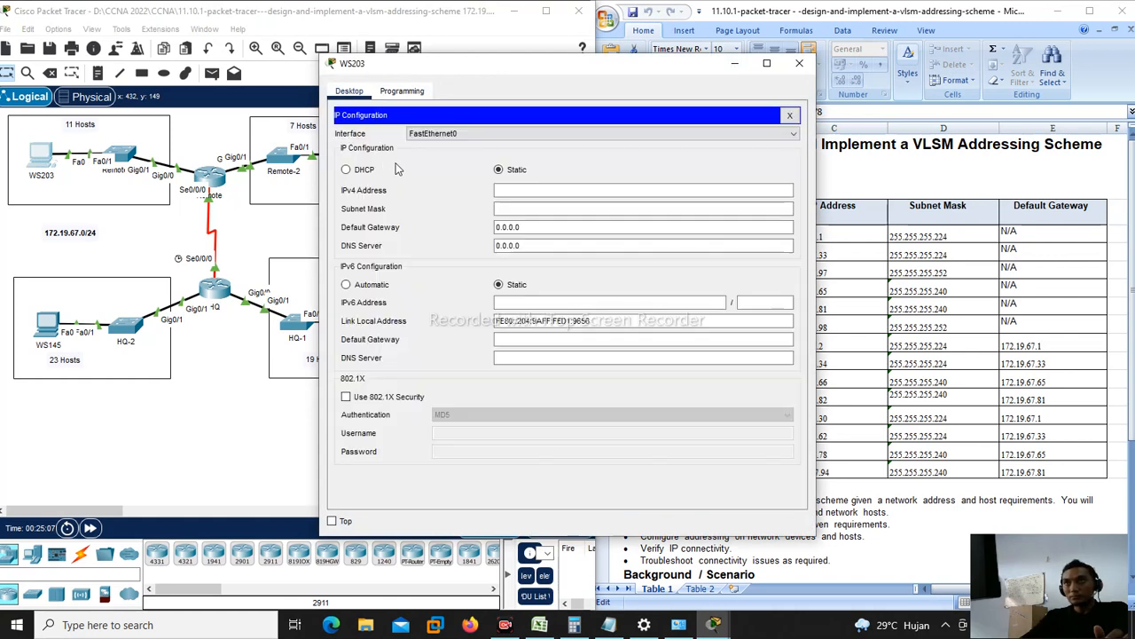
drag(519, 66, 272, 77)
click(271, 190)
right_click(264, 194)
click(309, 271)
click(312, 210)
key(BackSpace)
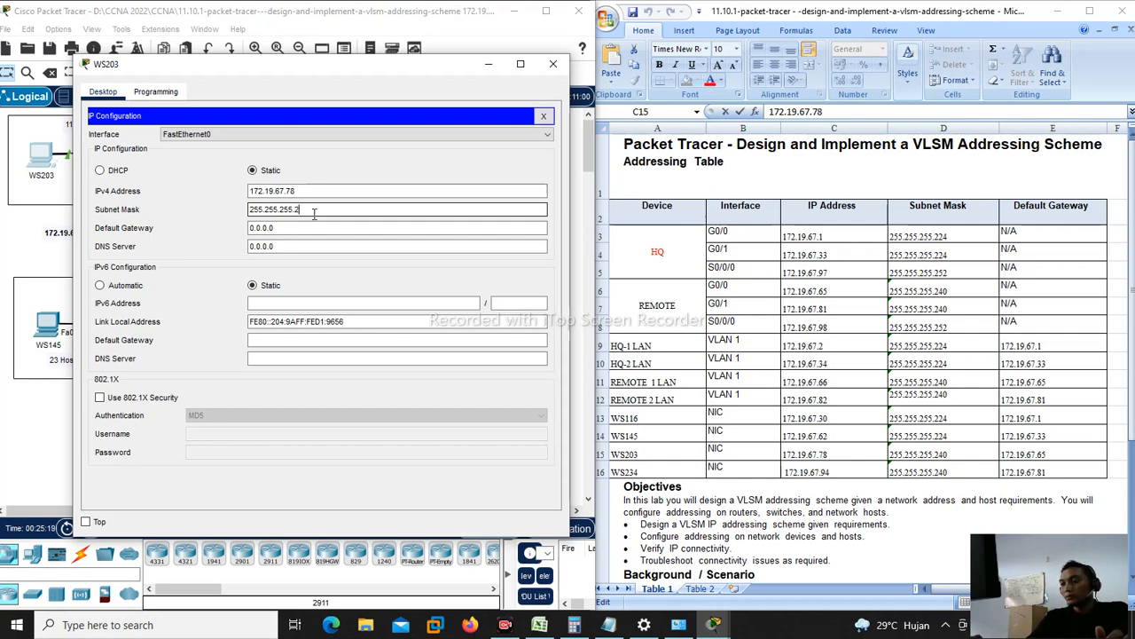
Step: Set WS203's default gateway to 172.19.67.65 and close its IP configuration and device window
drag(300, 229, 223, 229)
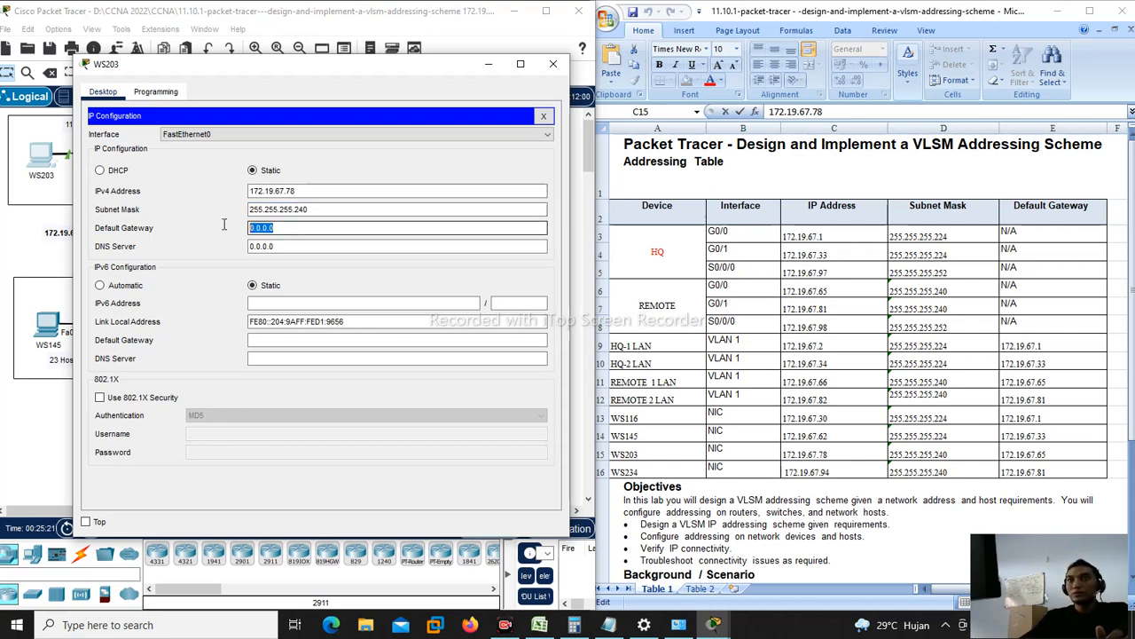
text(172.19.67.65)
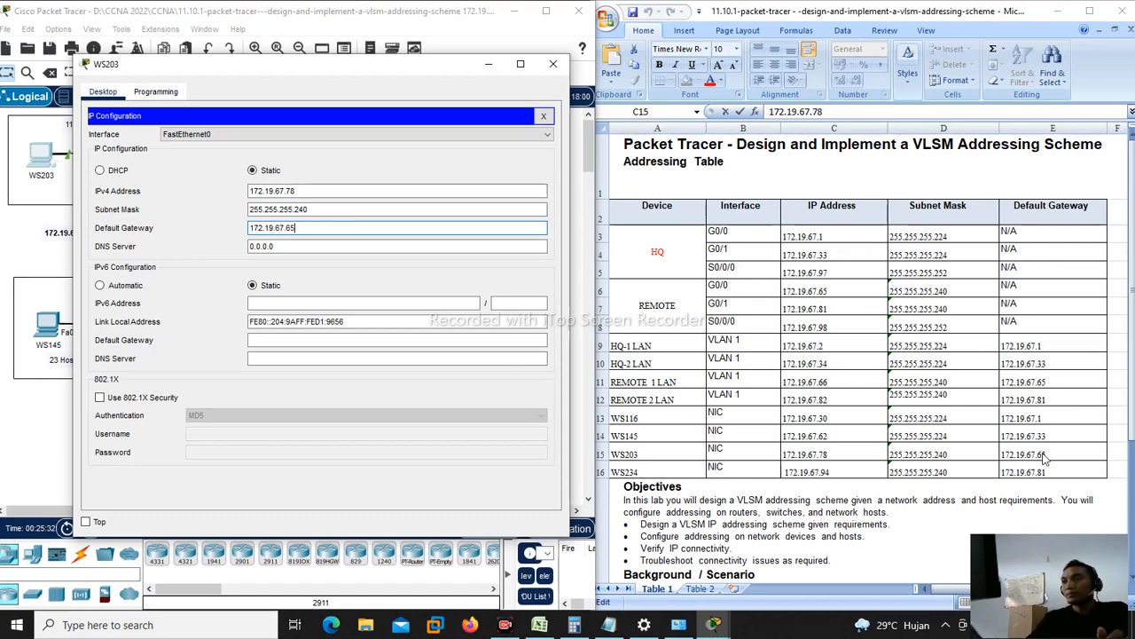
click(542, 116)
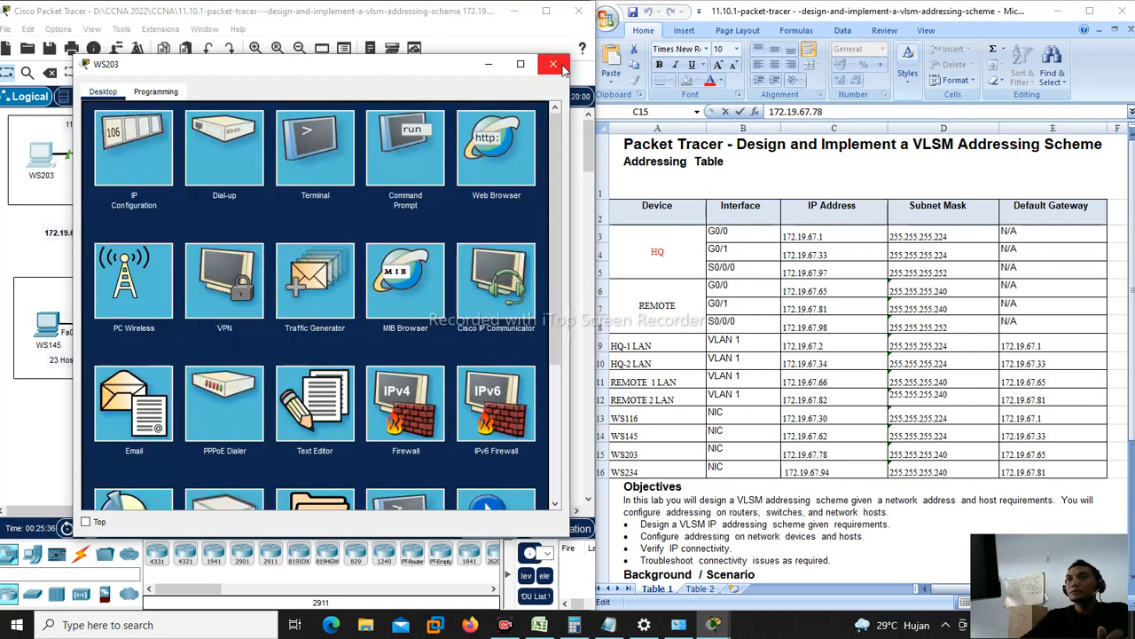
click(554, 64)
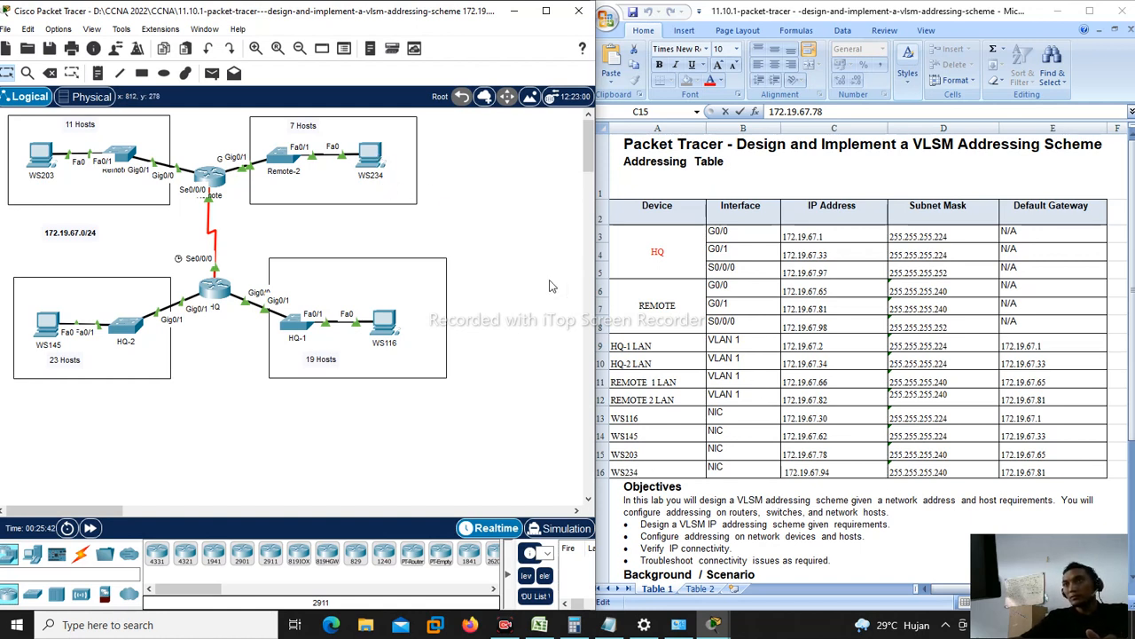
Step: Open WS234's IP configuration beside the addressing table and copy its IP address 172.19.67.94 from Excel
click(372, 155)
drag(464, 75, 253, 81)
click(180, 153)
click(796, 471)
double_click(804, 468)
drag(864, 472, 783, 472)
right_click(793, 471)
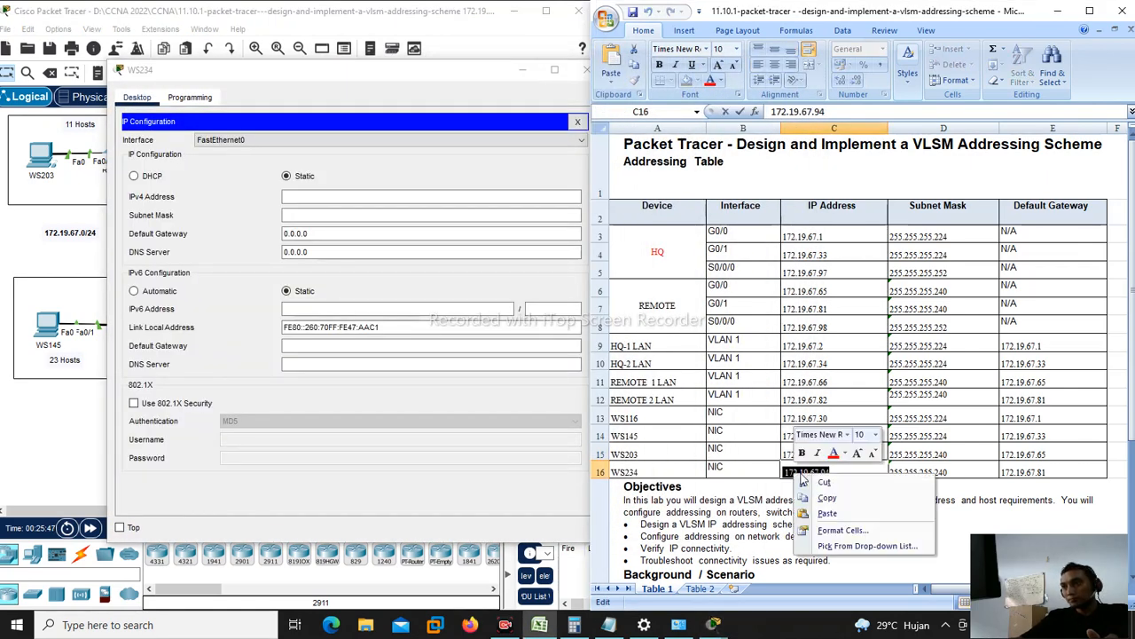
click(820, 496)
Step: Paste 172.19.67.94 as WS234's IPv4 address
click(309, 198)
right_click(309, 199)
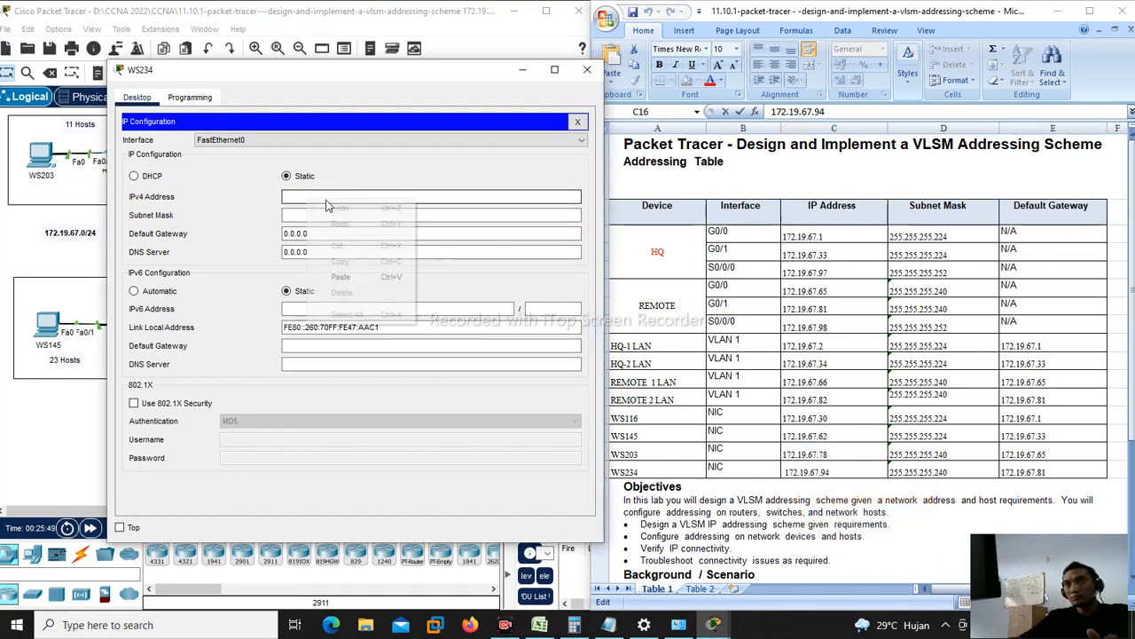
click(359, 261)
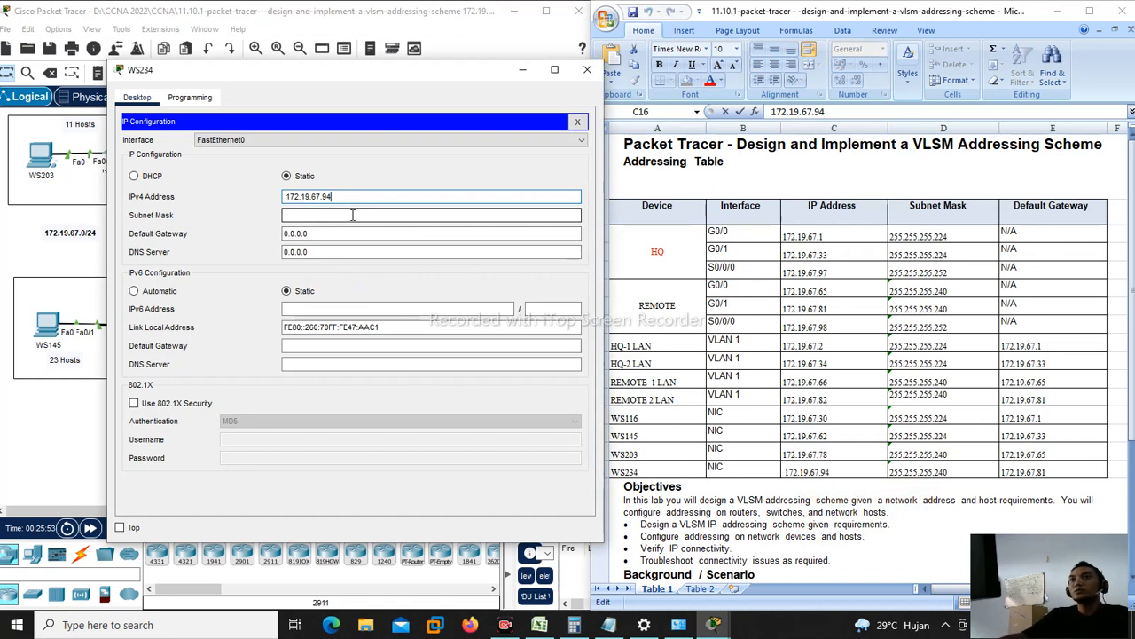
Step: Re-enter 172.19.67.94 without a leading space as WS234's IPv4 address and set its subnet mask to 255.255.255.240
click(353, 214)
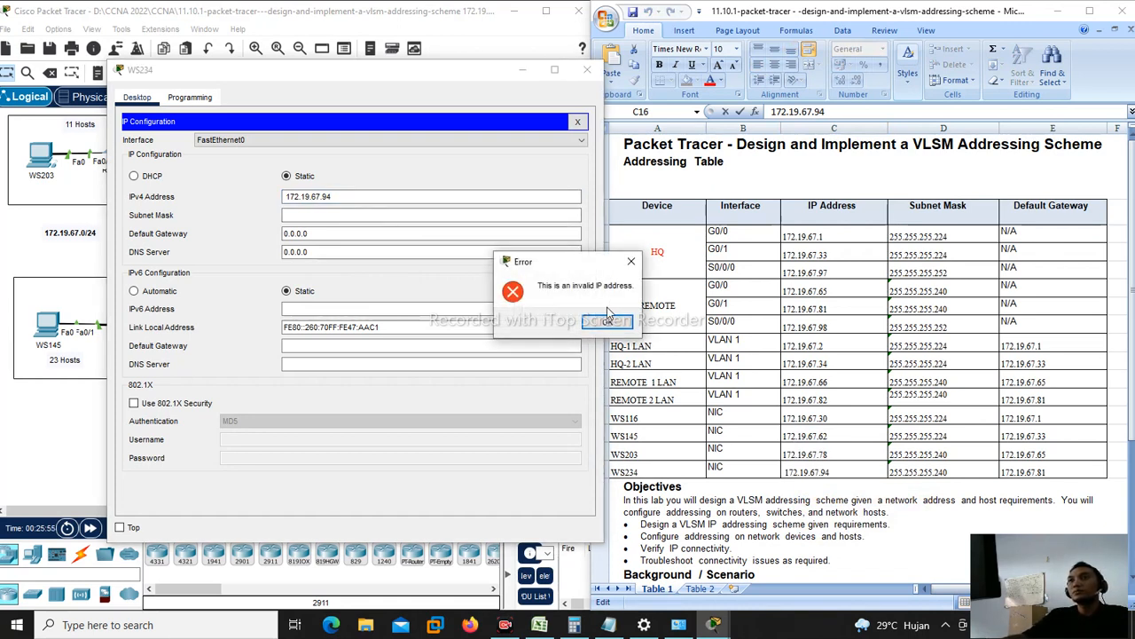
click(630, 263)
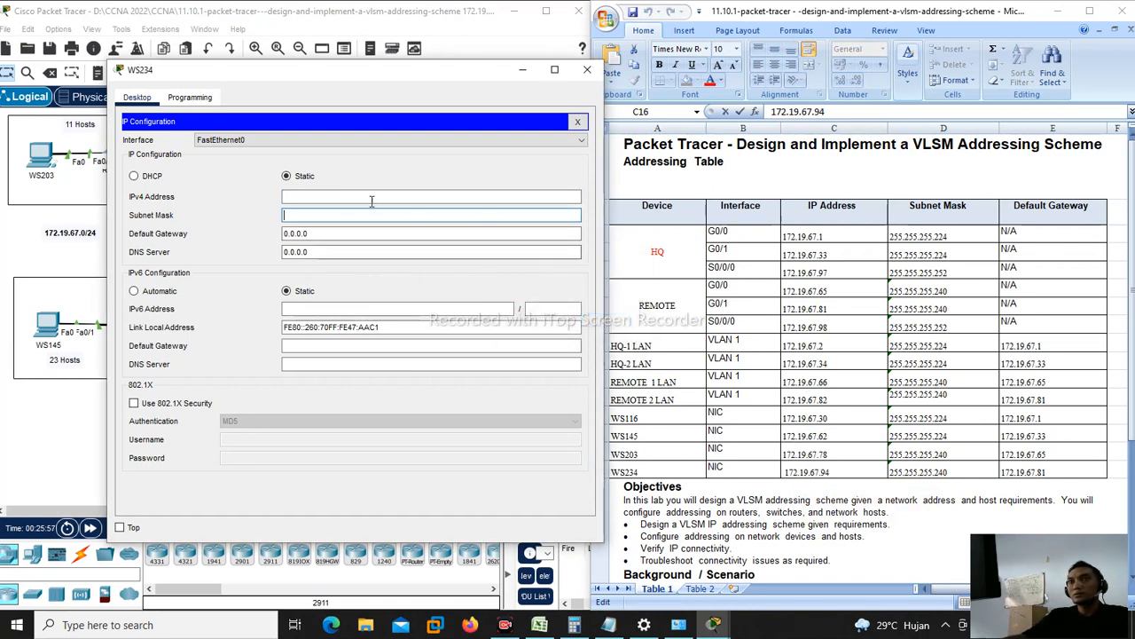
right_click(325, 199)
click(358, 277)
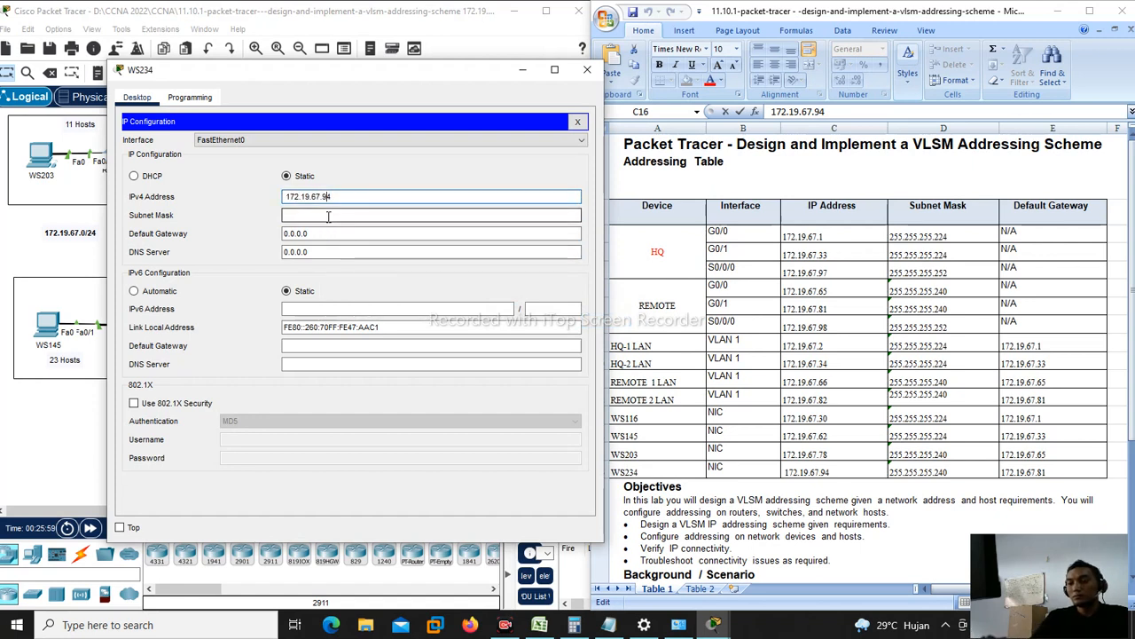
click(329, 216)
key(BackSpace)
key(BackSpace)
key(BackSpace)
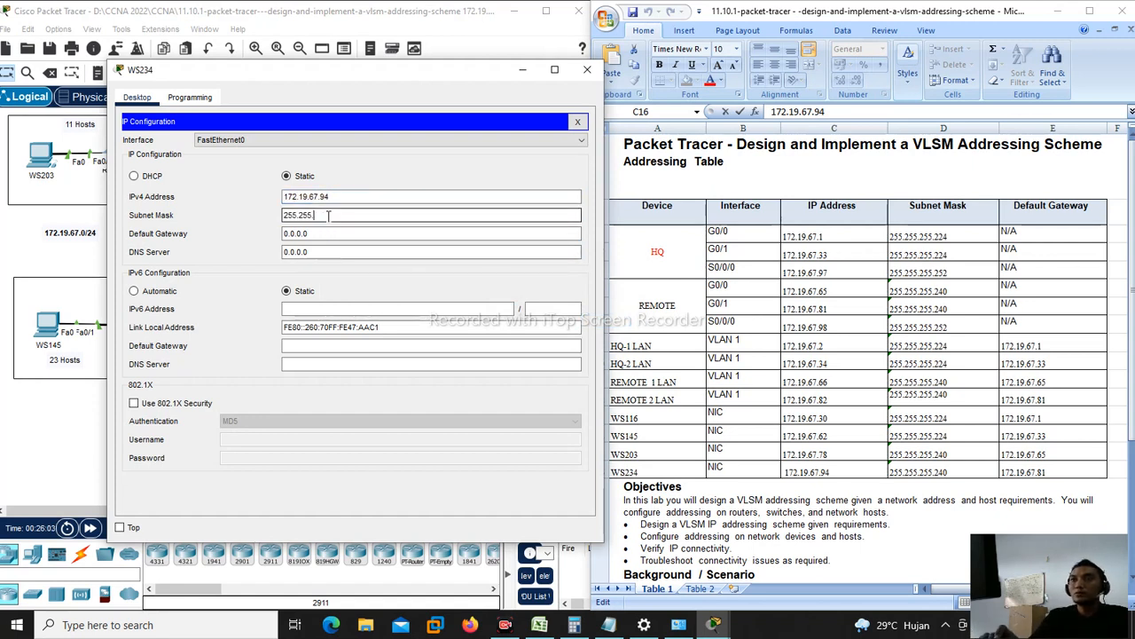
text(255.)
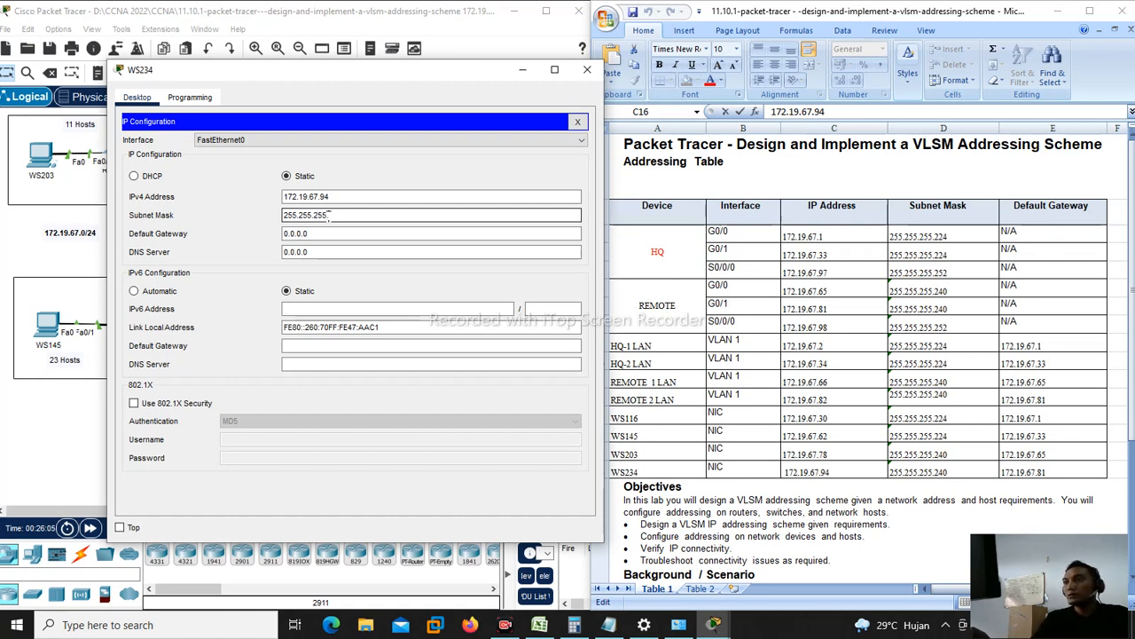
text(240)
Step: Try to set WS234's default gateway to 172.19.67.81 by pasting the copied address and changing its last octet
click(319, 235)
drag(320, 235, 267, 233)
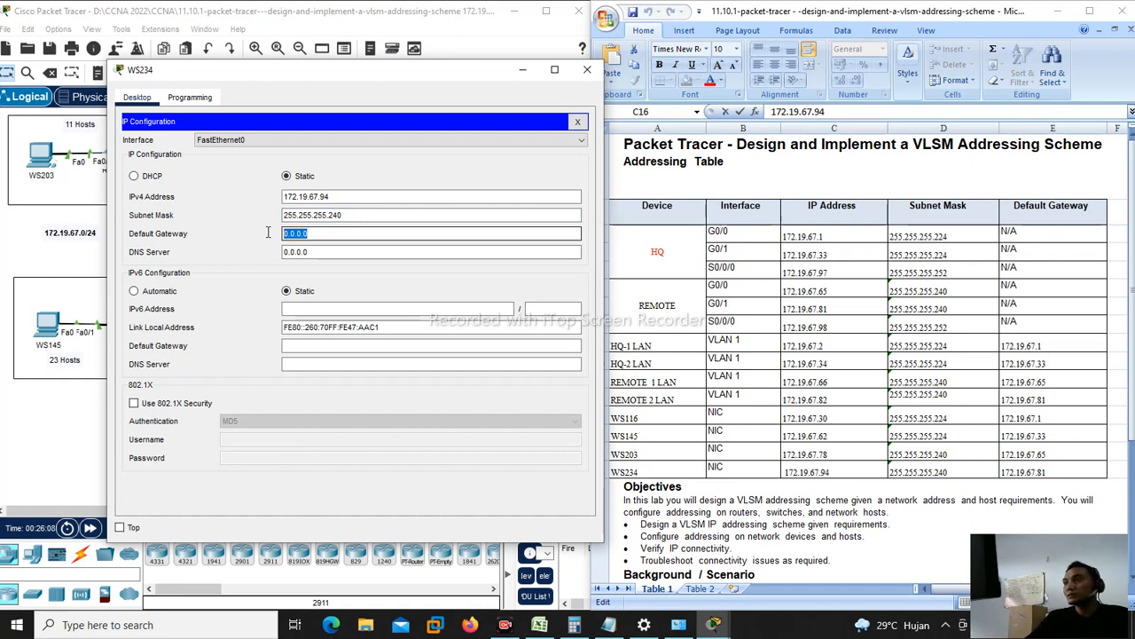
key(BackSpace)
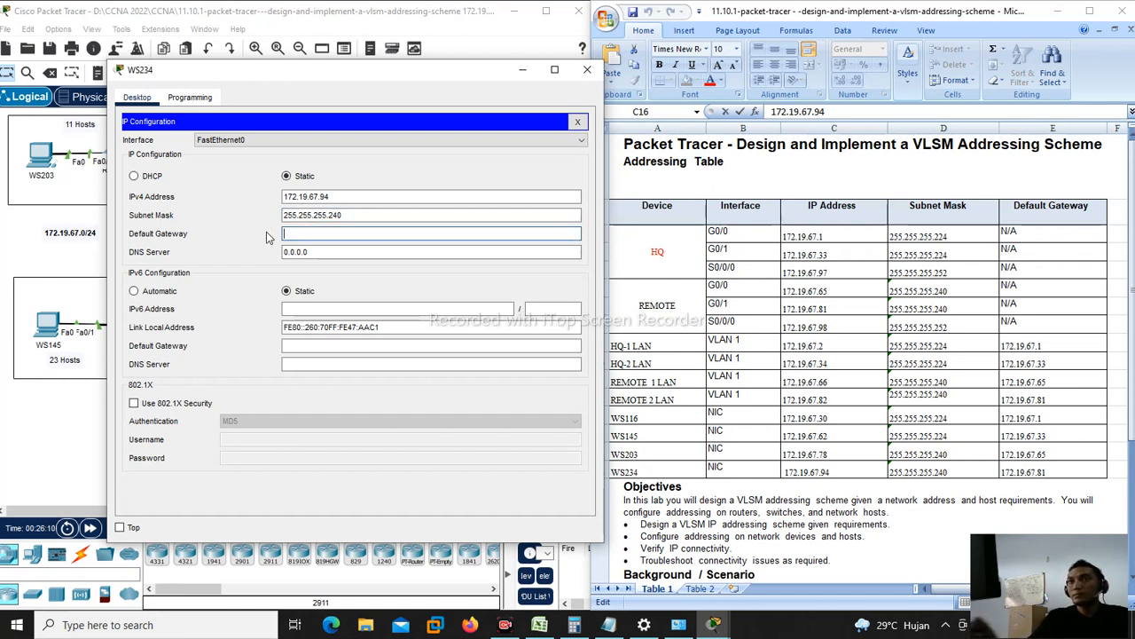
right_click(319, 232)
click(362, 309)
key(BackSpace)
key(BackSpace)
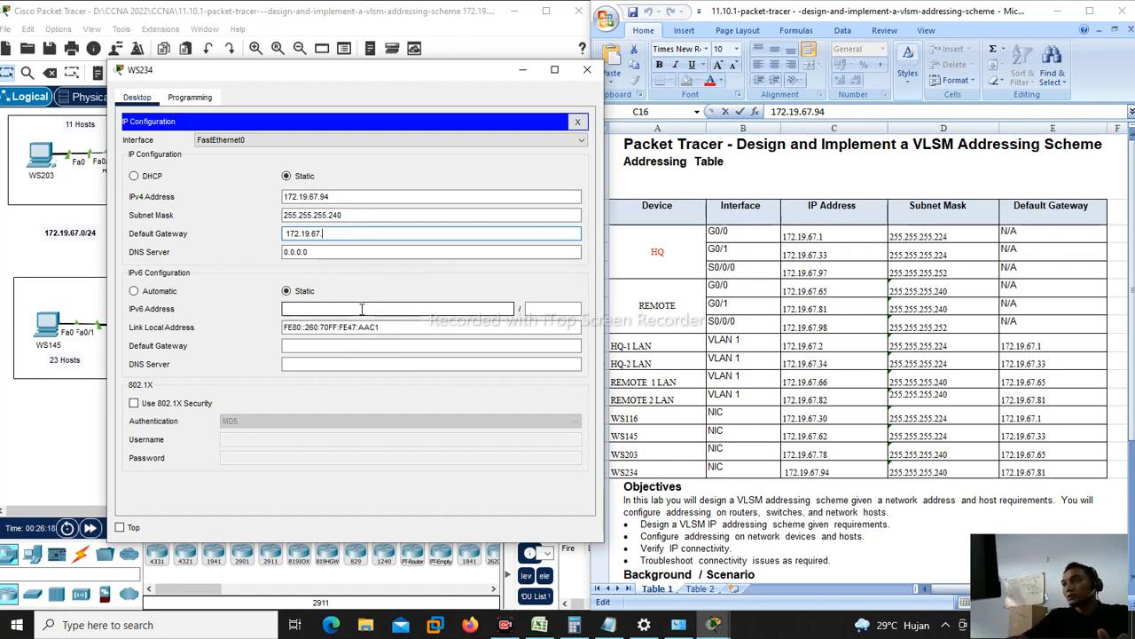
text(81)
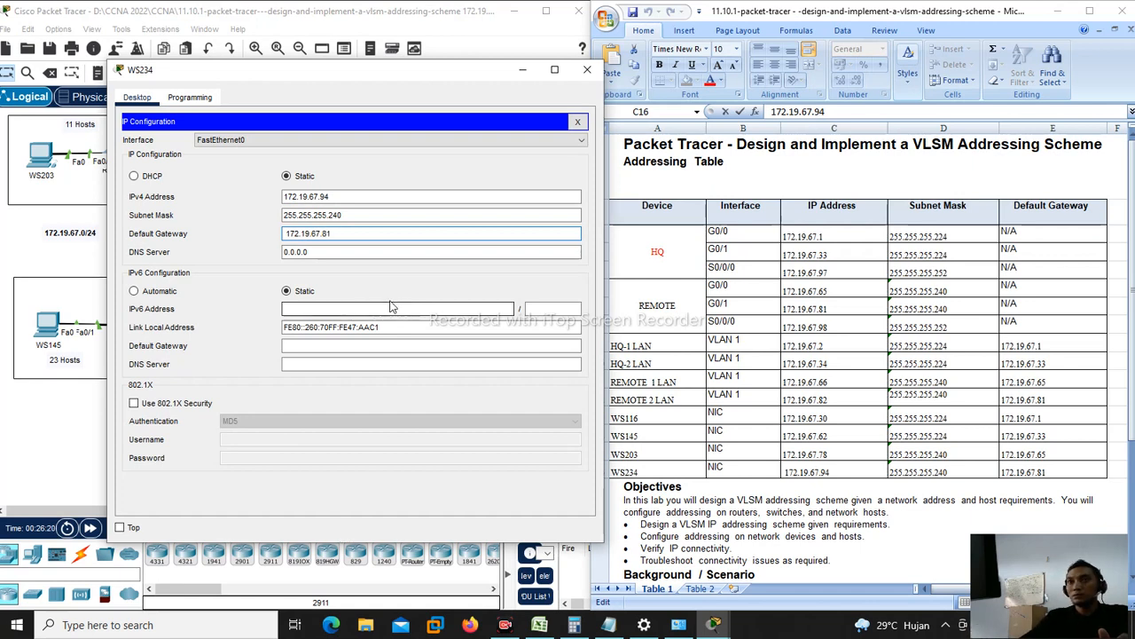
click(577, 122)
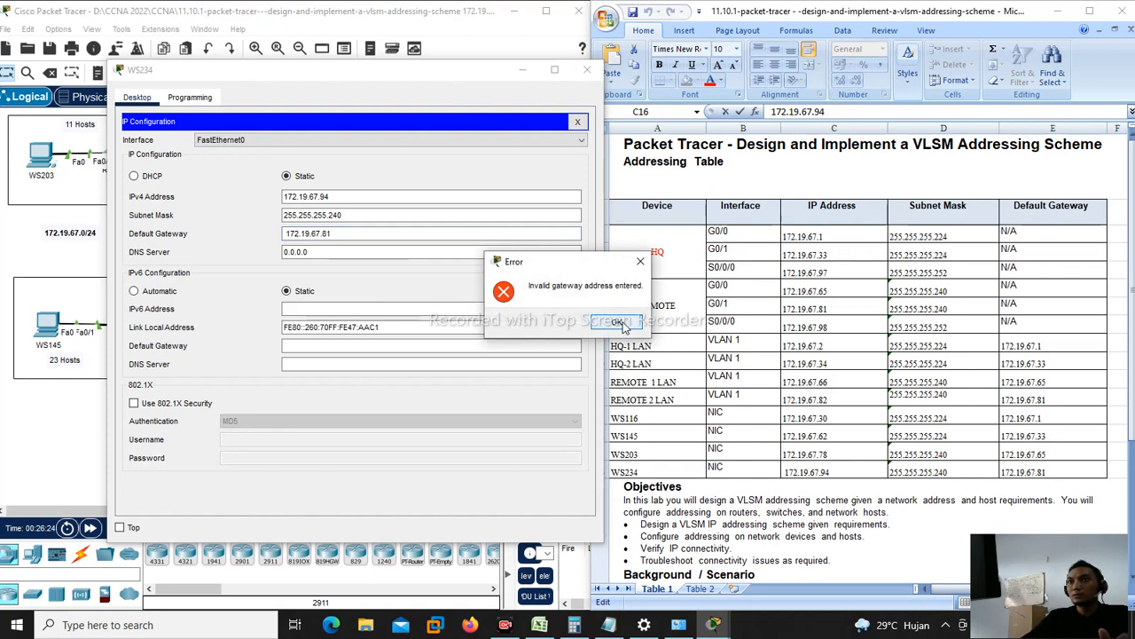
click(640, 261)
Step: Enter 172.19.67.81 without a leading space as WS234's default gateway and close its IP configuration and device window
click(307, 234)
right_click(307, 234)
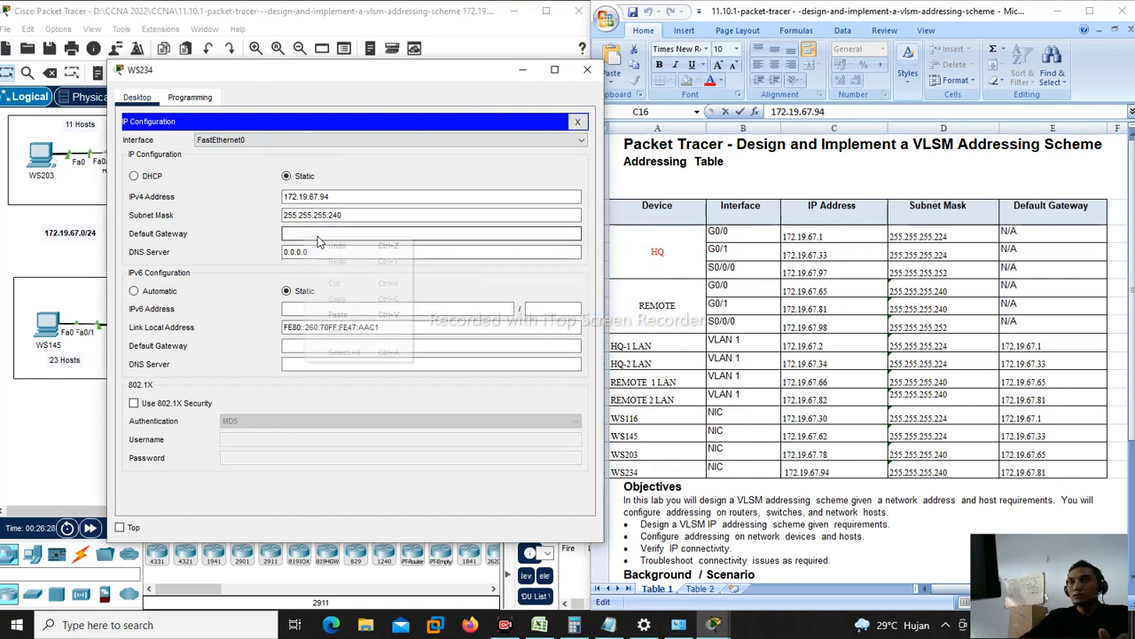
click(349, 308)
key(Left)
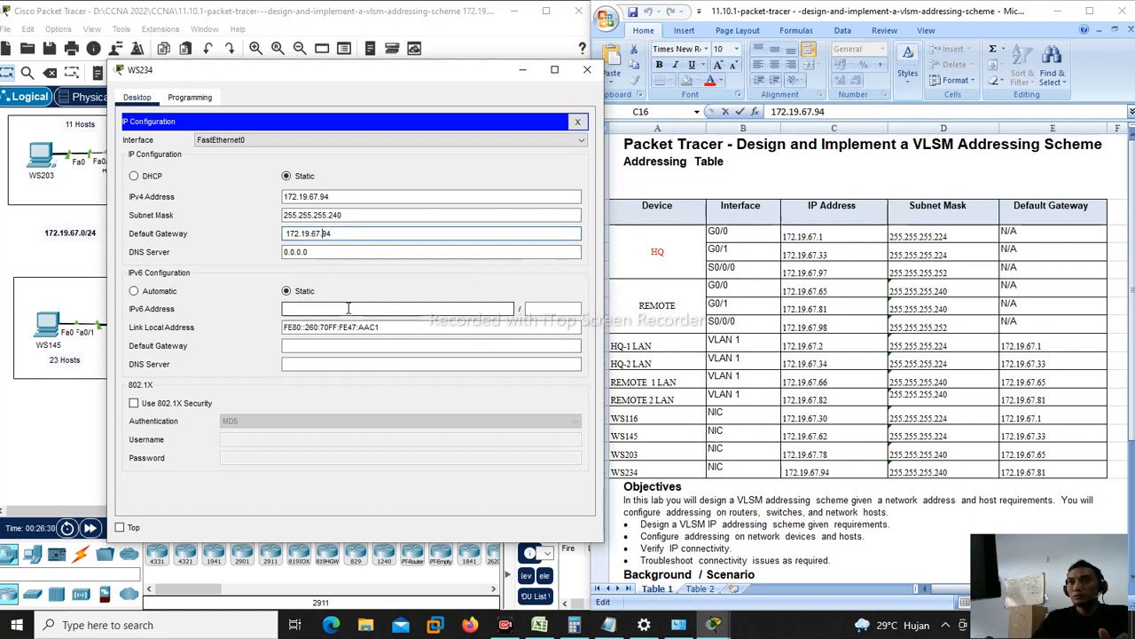
key(Right)
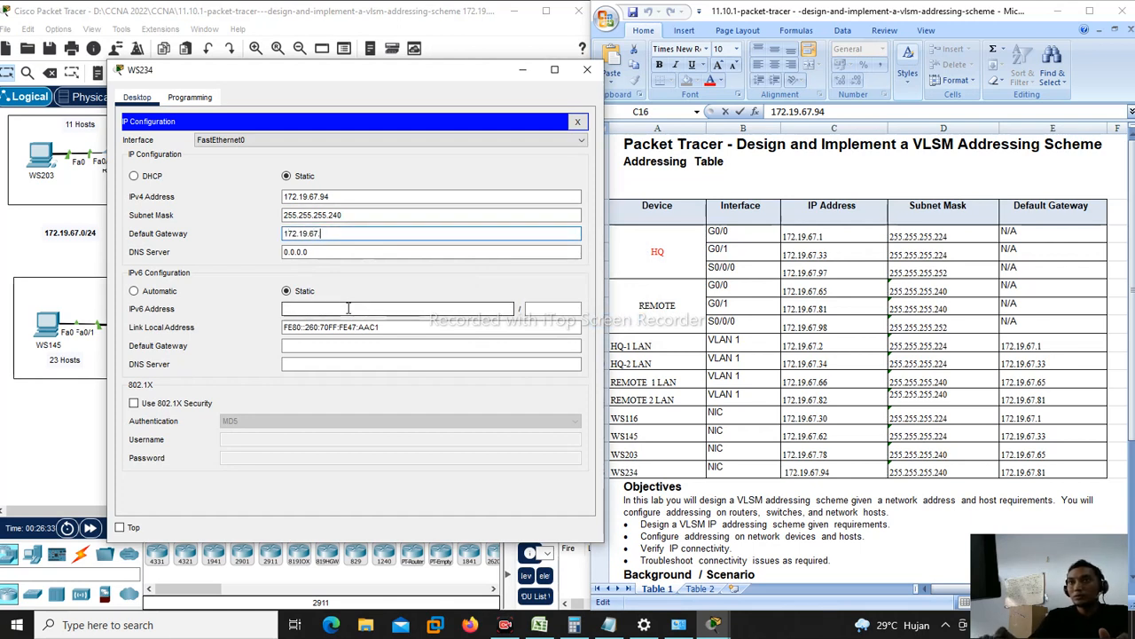
key(BackSpace)
key(BackSpace)
text(81)
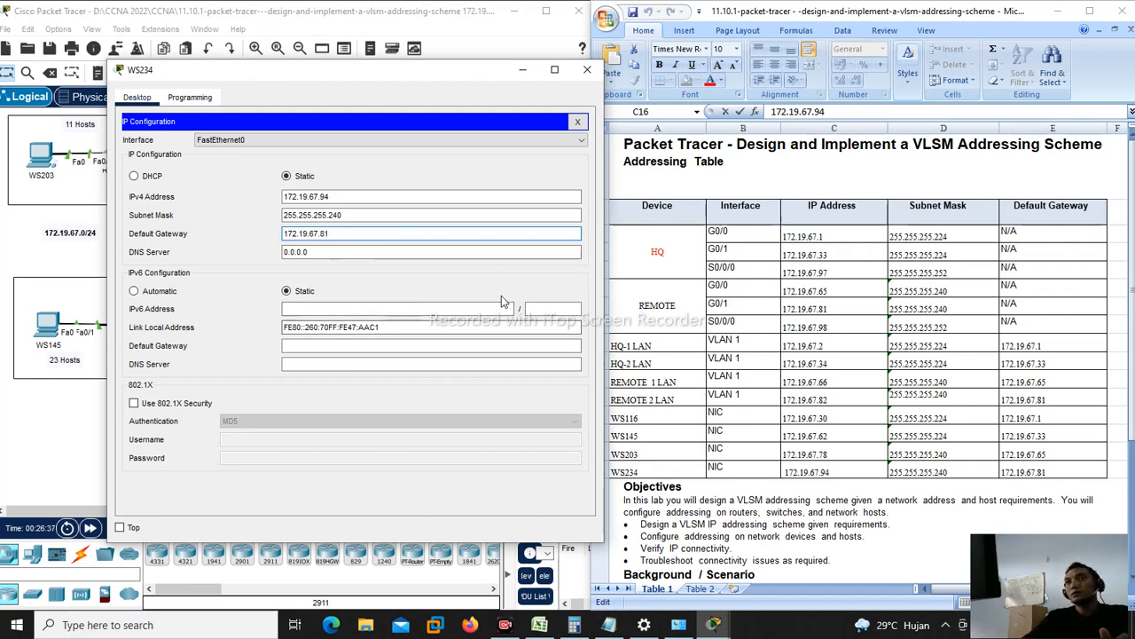
click(578, 122)
click(588, 69)
click(515, 244)
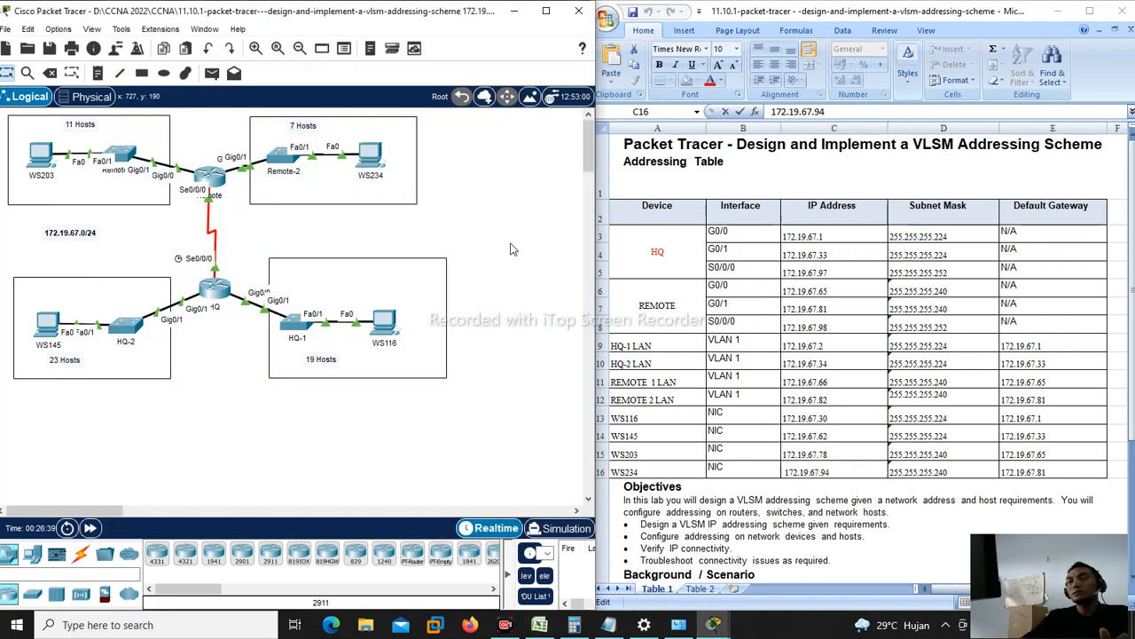
Step: Fast-forward the network's simulation time repeatedly in Realtime mode
click(90, 530)
click(89, 531)
click(89, 530)
click(89, 530)
click(92, 530)
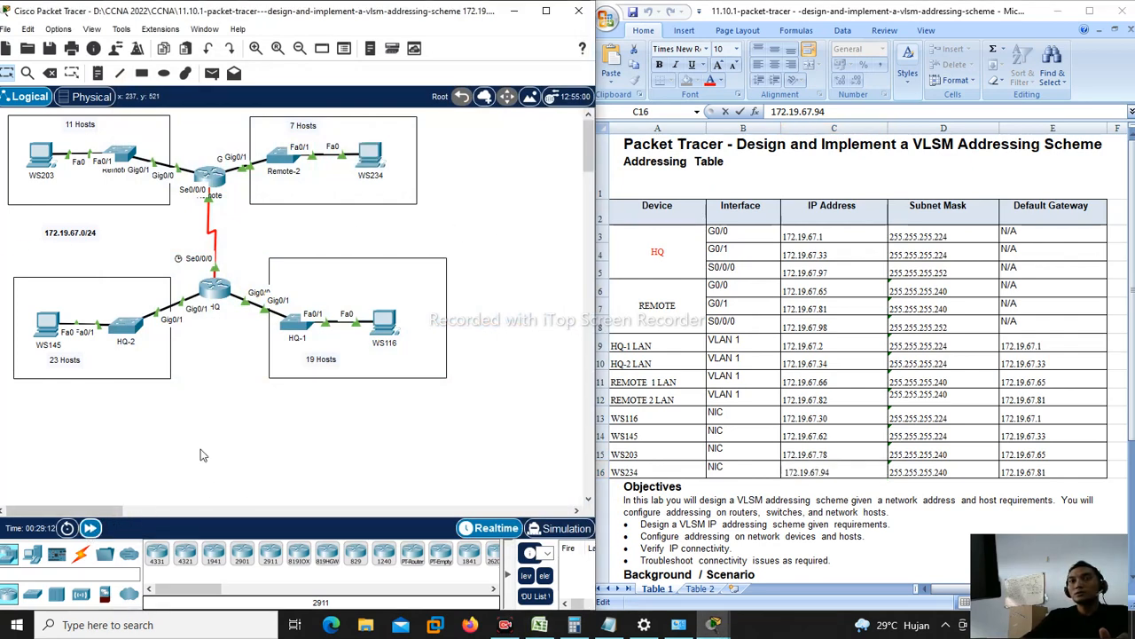
click(91, 529)
click(90, 528)
click(90, 528)
click(90, 529)
click(90, 529)
click(91, 529)
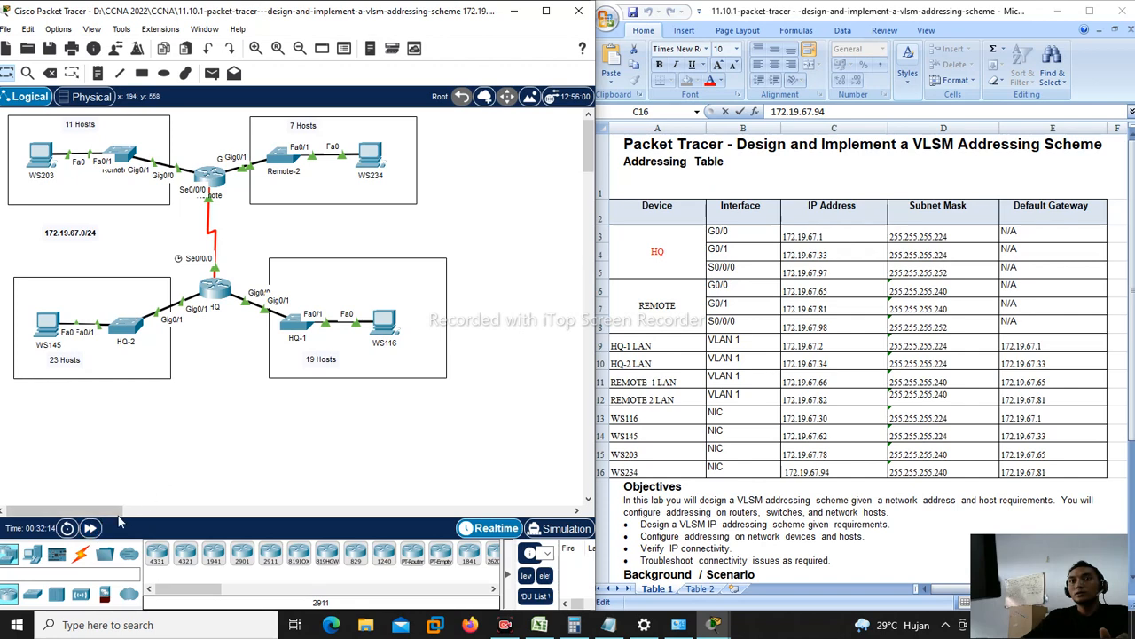
click(90, 529)
click(91, 529)
click(91, 529)
click(93, 530)
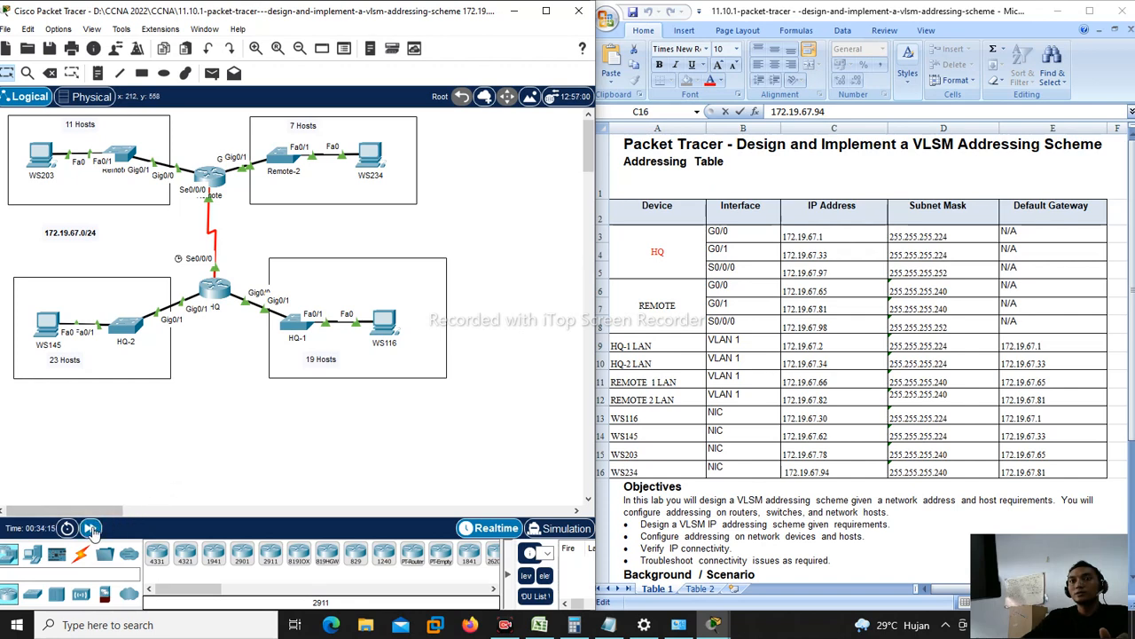
click(92, 529)
click(91, 529)
click(90, 529)
click(90, 528)
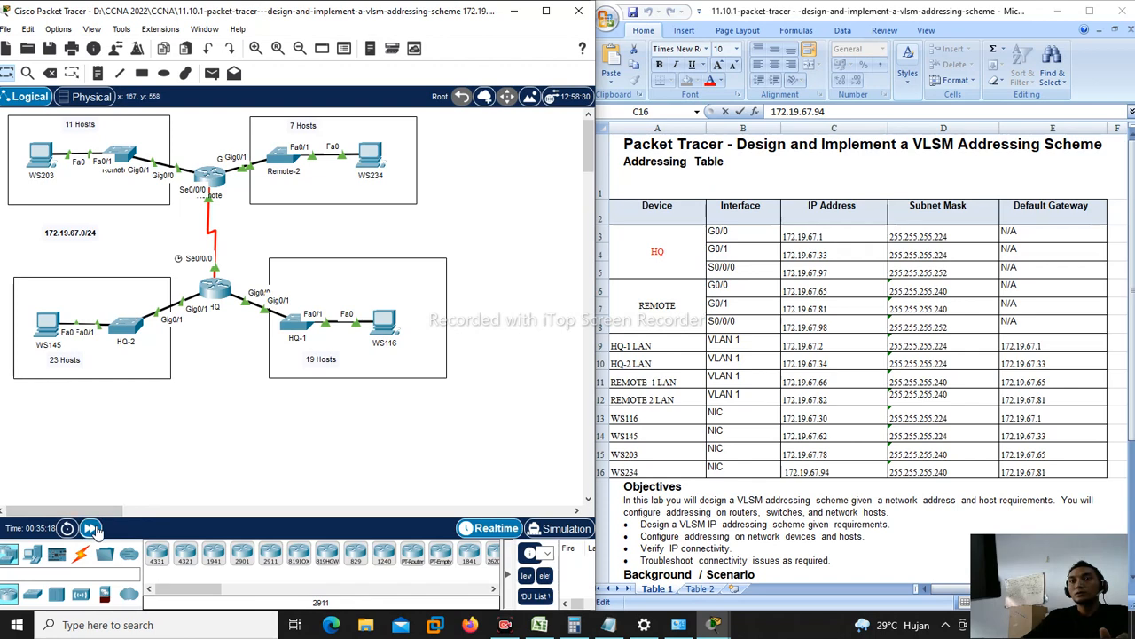
click(91, 529)
click(91, 529)
click(91, 529)
click(90, 529)
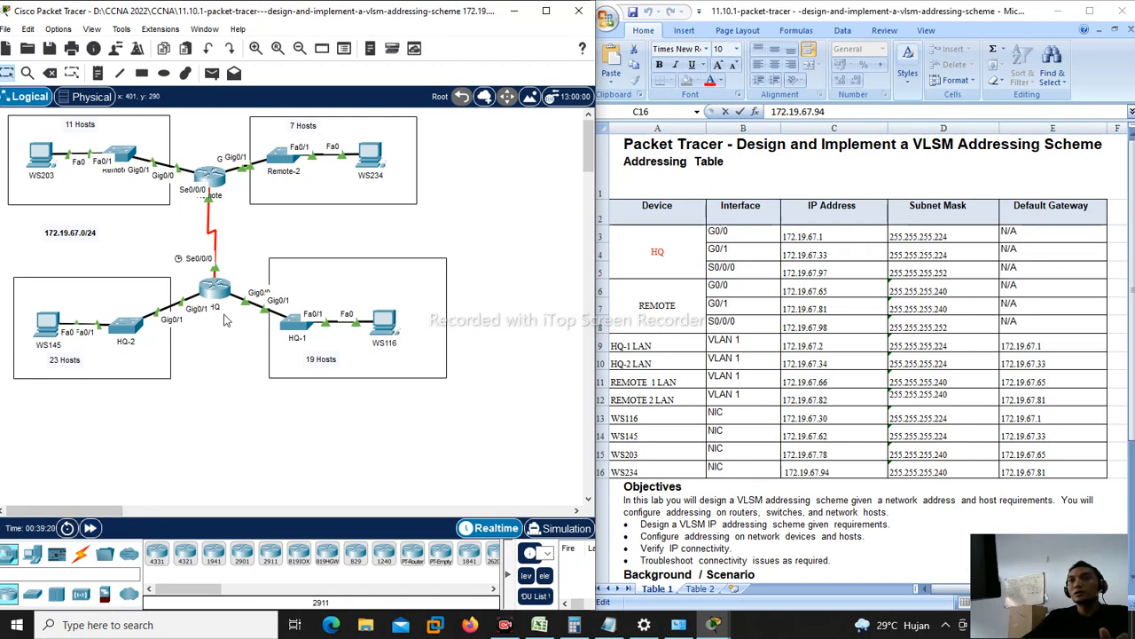
click(90, 529)
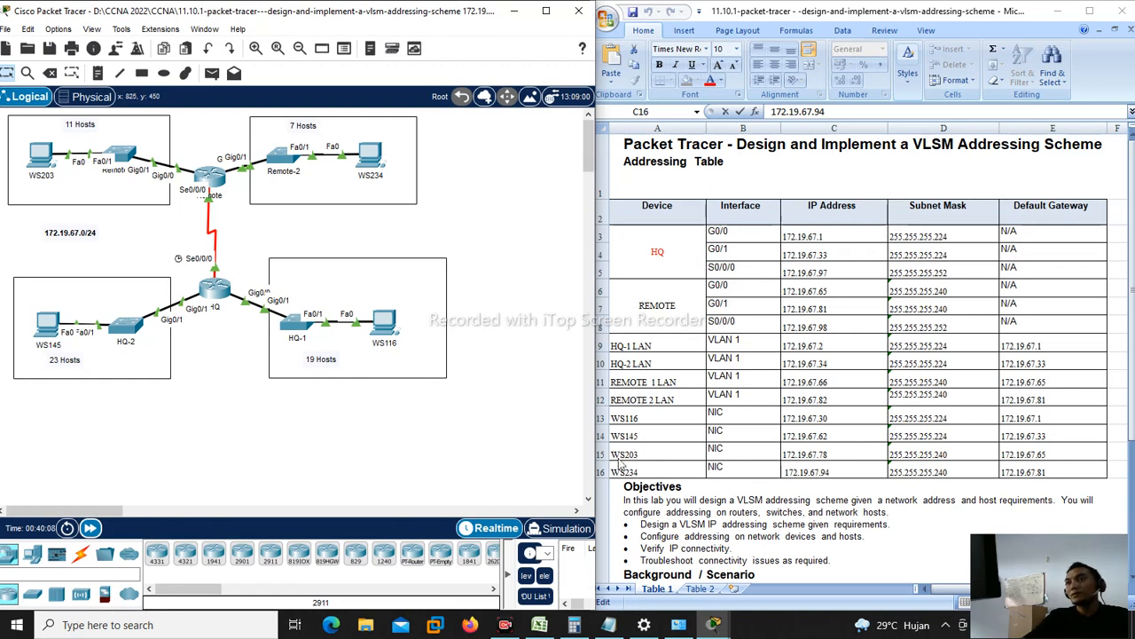
Step: Switch to Excel and copy WS145's IP address 172.19.67.62 from the addressing table
click(836, 435)
click(835, 435)
double_click(834, 435)
key(ctrl+c)
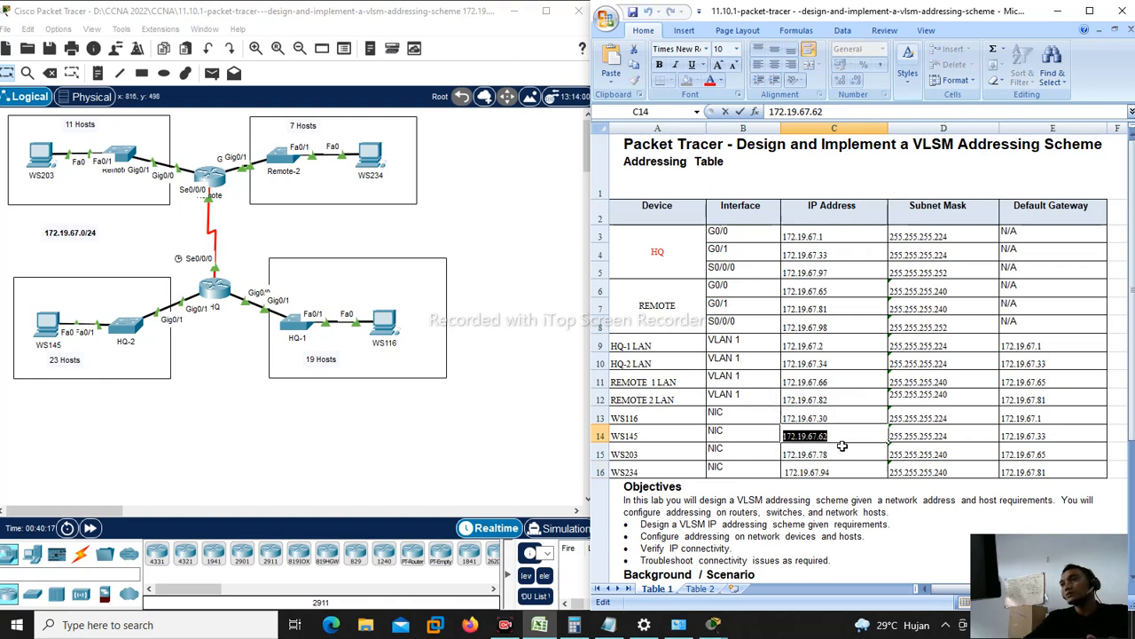
Step: In Packet Tracer, ping WS145 at 172.19.67.62 from WS116's Command Prompt, and close the prompt and device window
click(384, 328)
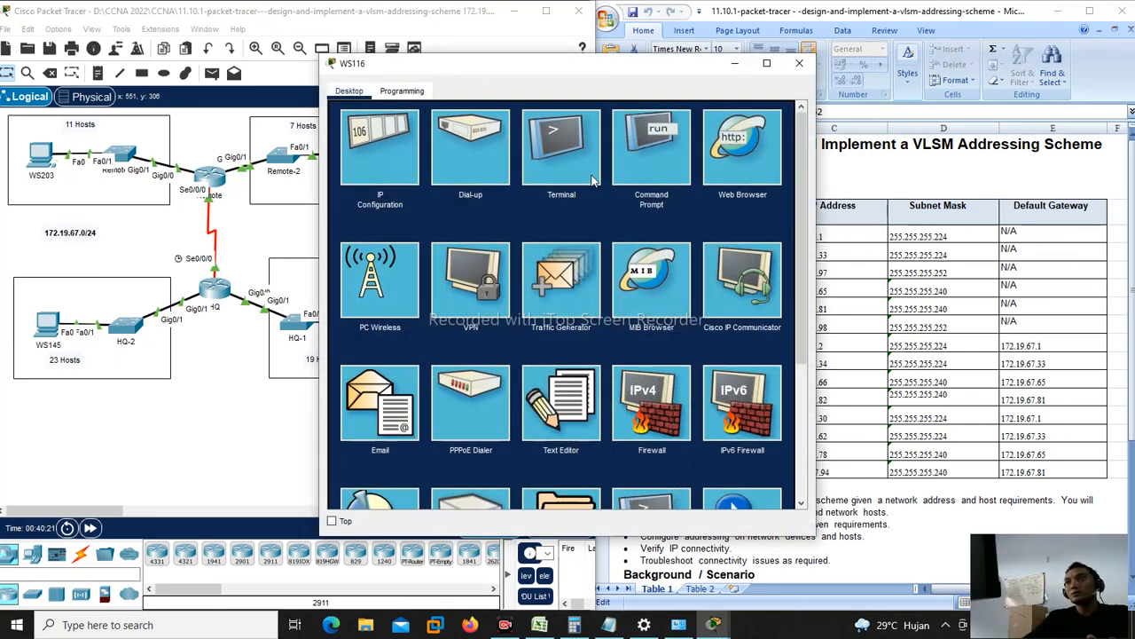
click(645, 186)
drag(505, 63, 306, 30)
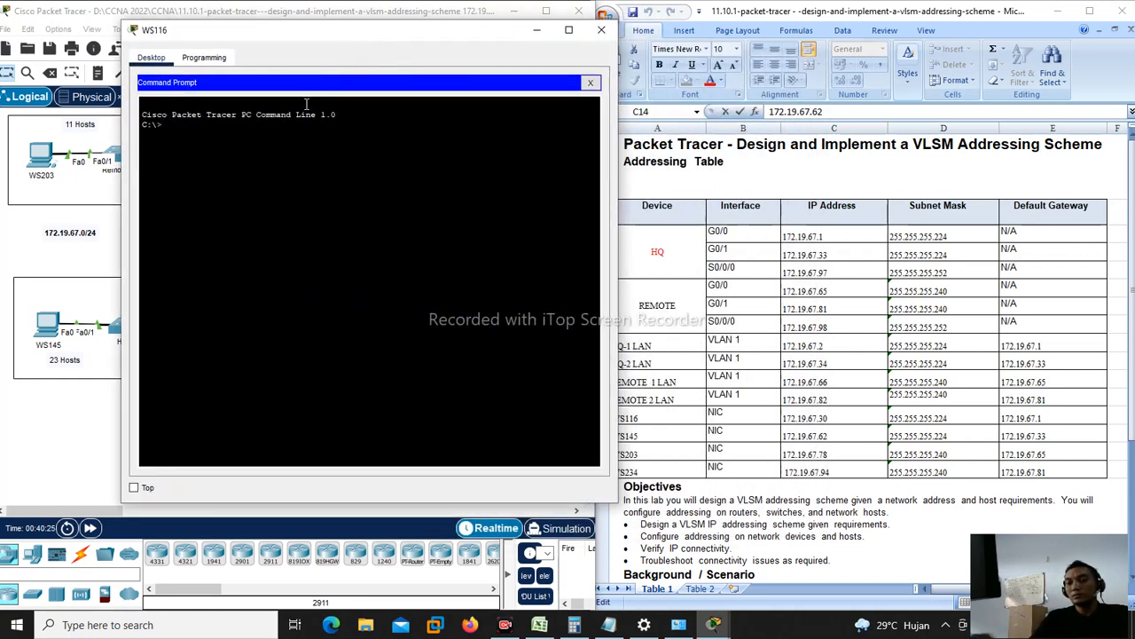
text(ping)
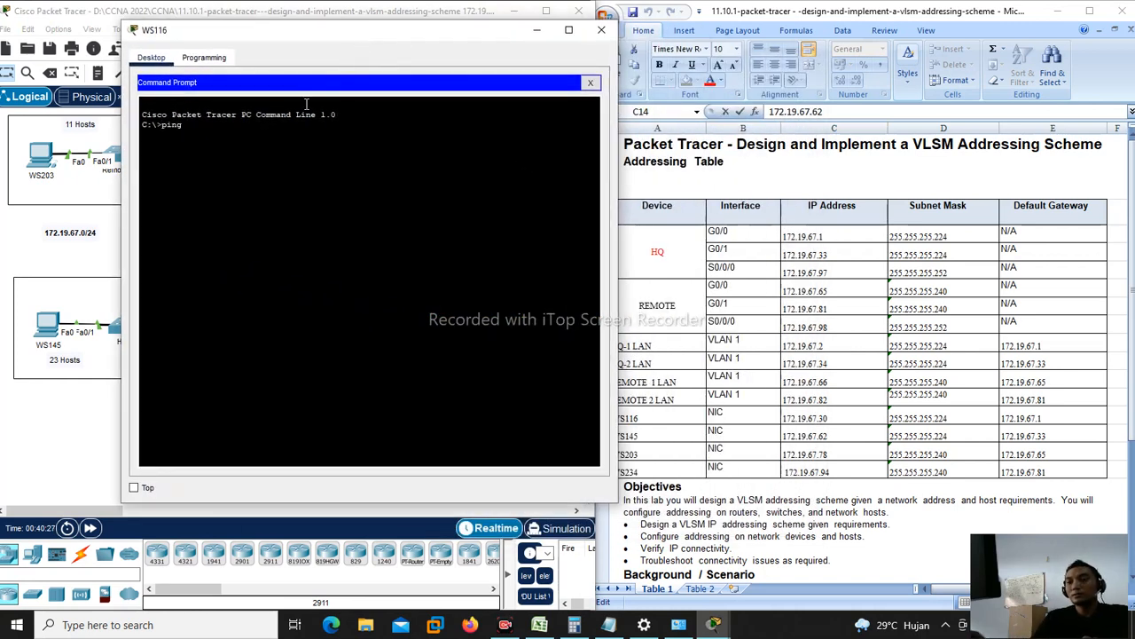
right_click(213, 129)
click(241, 152)
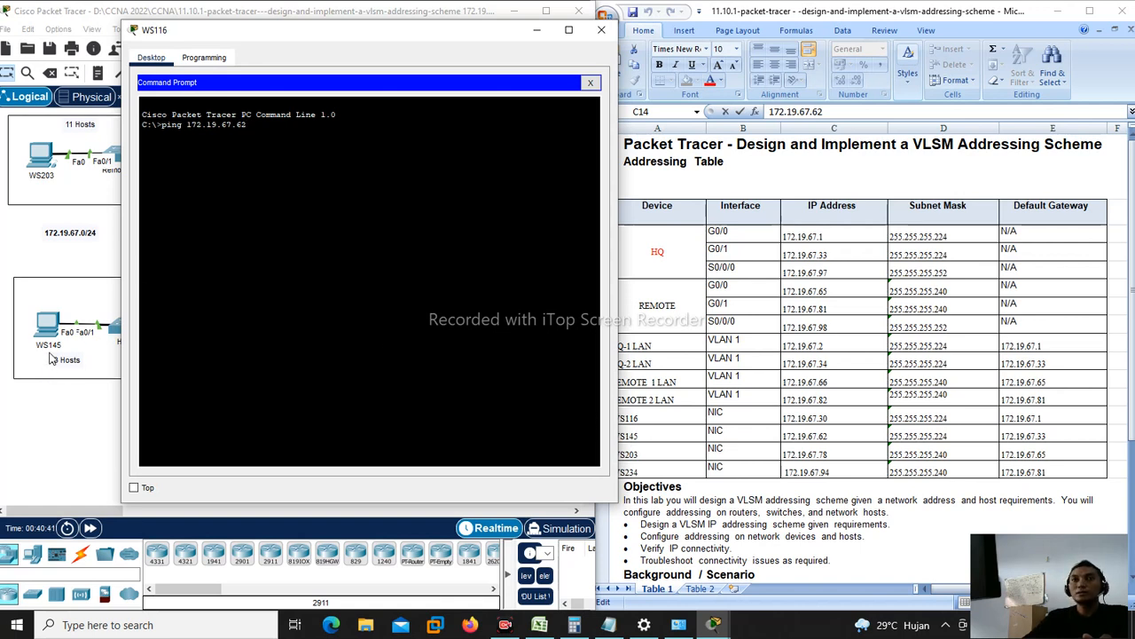
key(Return)
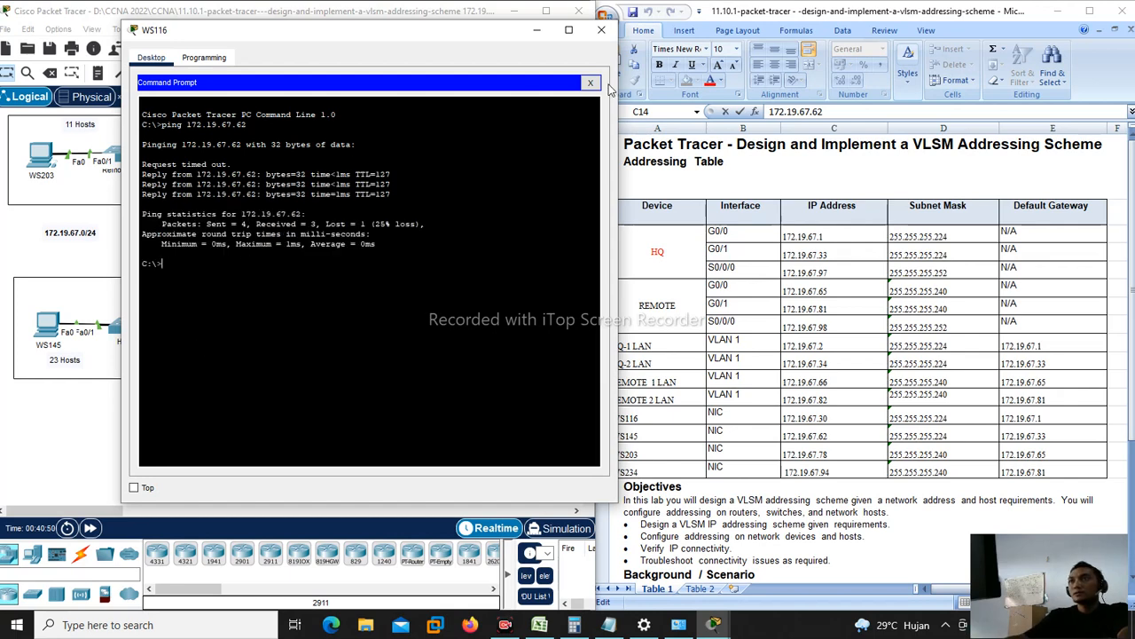
click(592, 84)
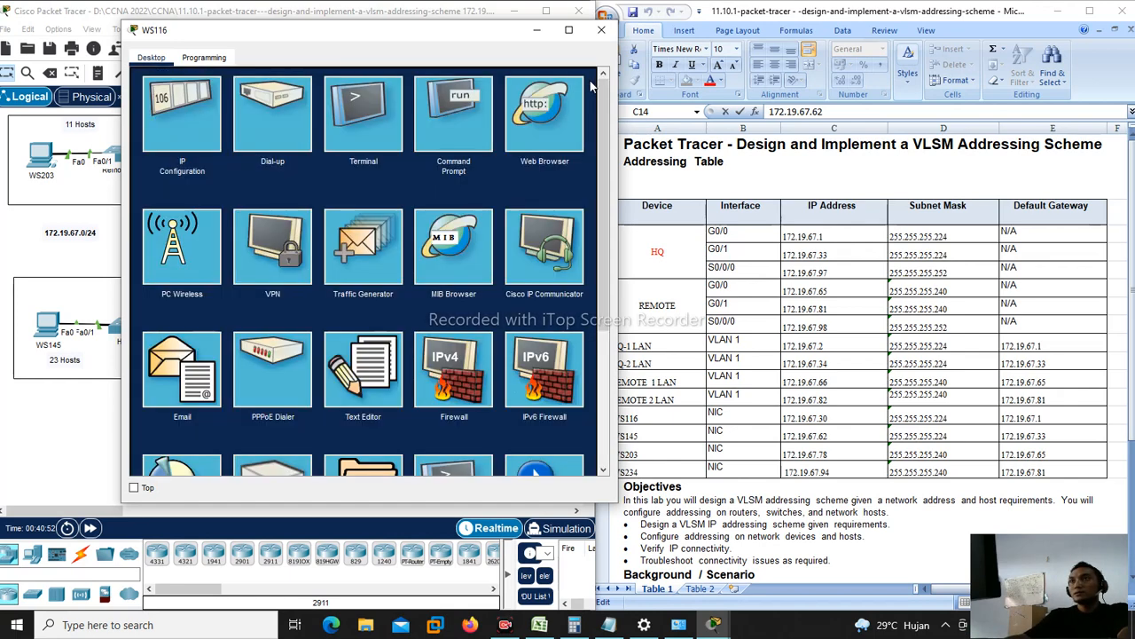
click(601, 30)
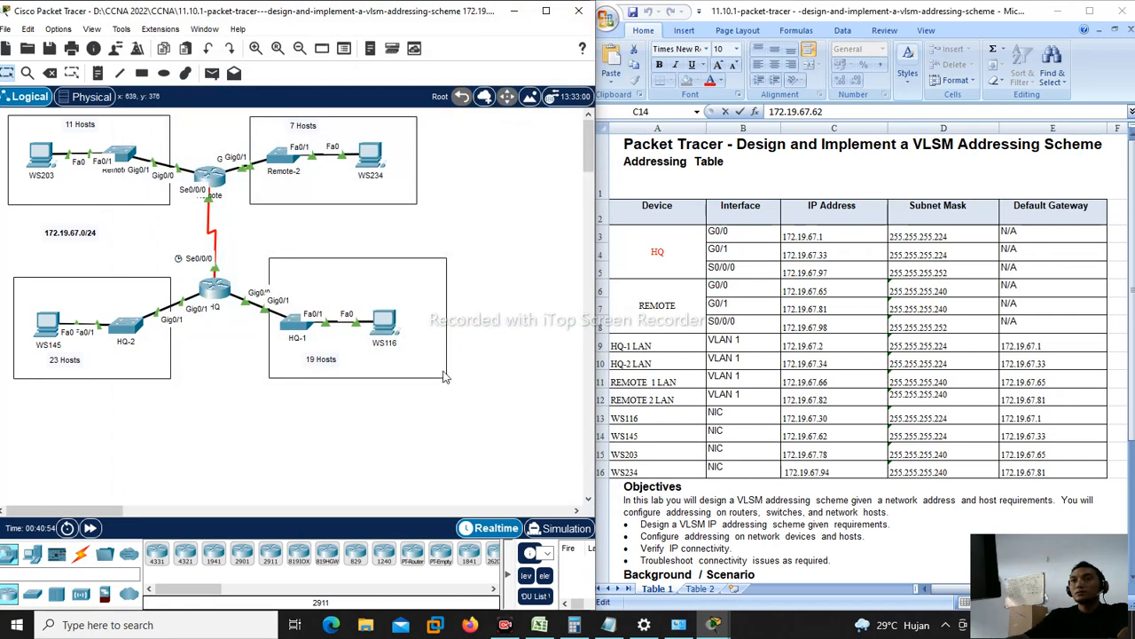
Step: Reopen WS116's Command Prompt and place its window beside the Excel addressing table
click(392, 335)
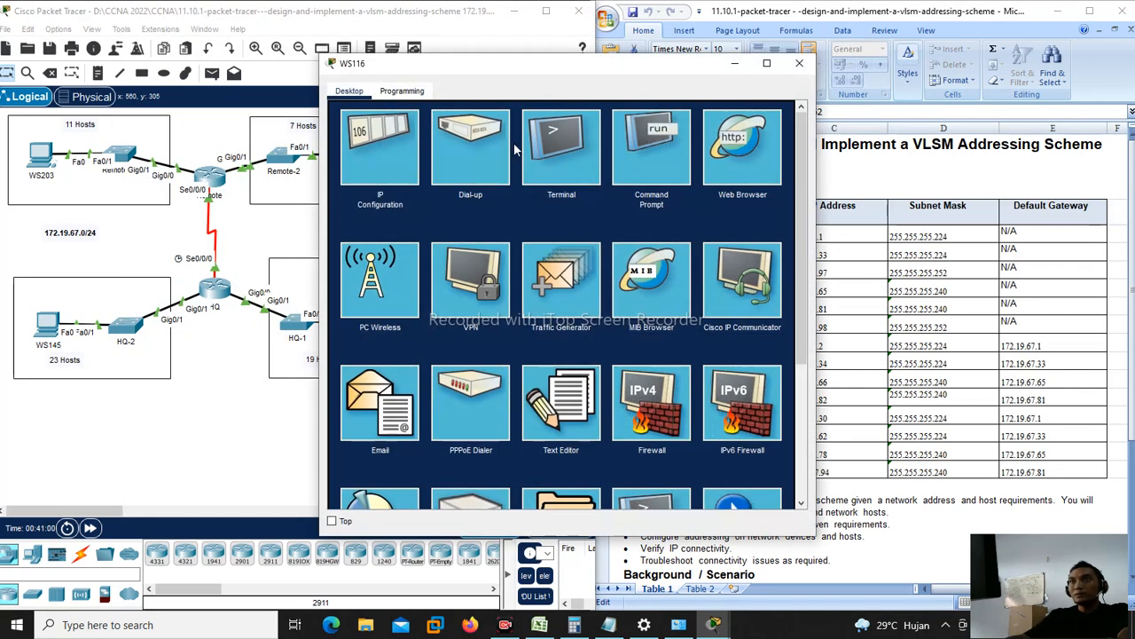
click(630, 149)
drag(545, 62, 714, 80)
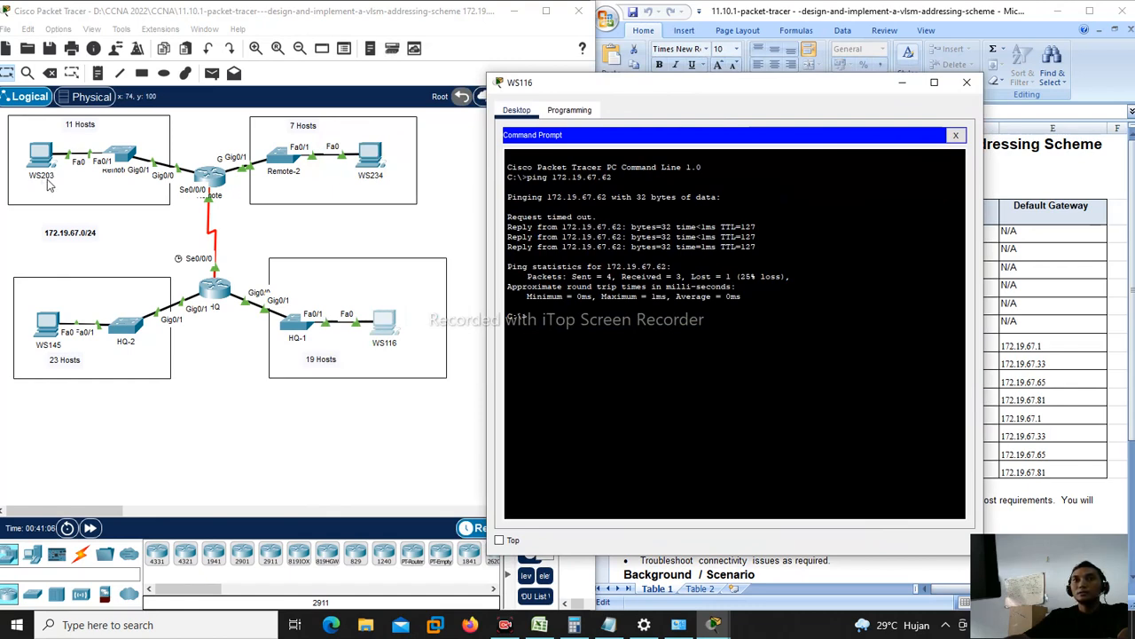
drag(591, 90, 190, 83)
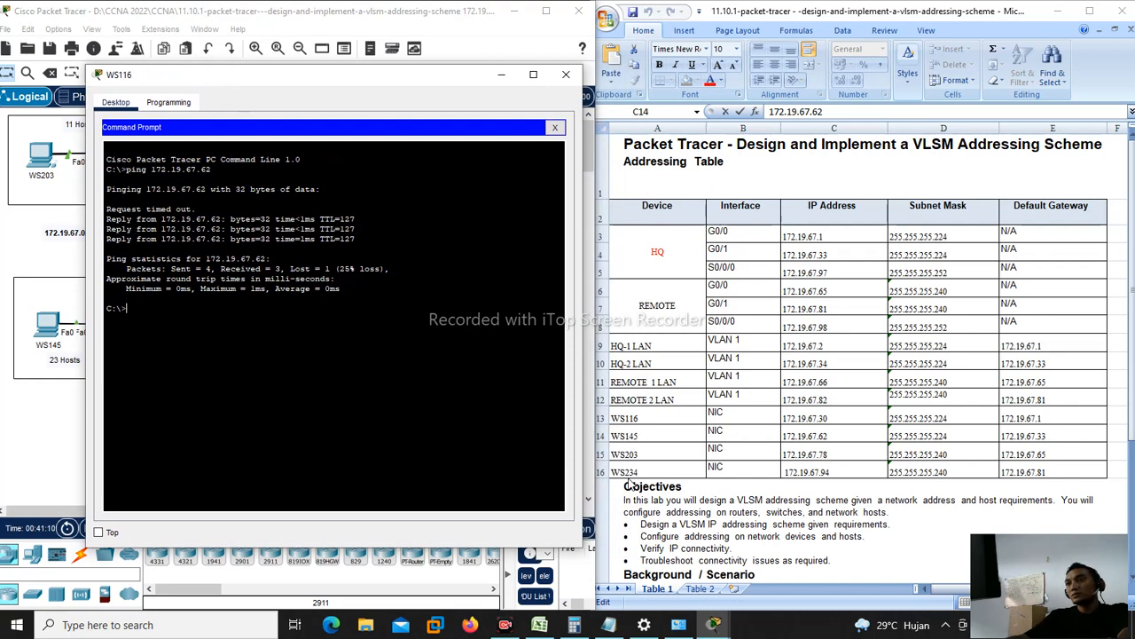
Step: Switch to Excel and copy WS203's IP address 172.19.67.78 from the addressing table
click(825, 456)
double_click(827, 456)
drag(835, 455, 786, 453)
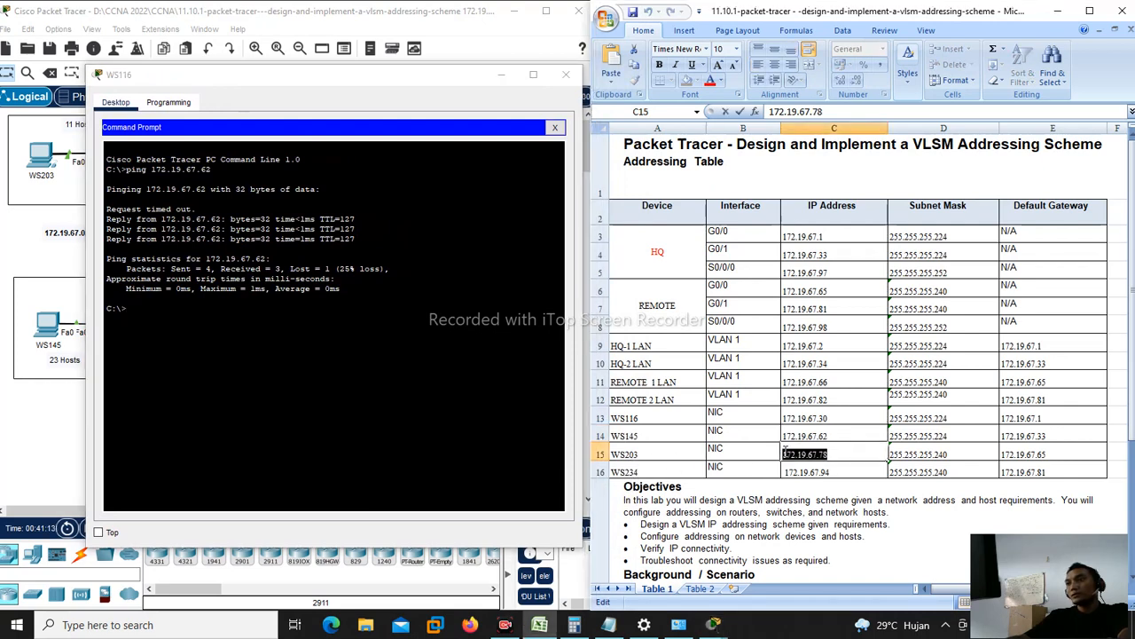
right_click(805, 454)
click(821, 473)
Step: In Packet Tracer, ping WS203 at 172.19.67.78 from WS116's Command Prompt by editing the previous ping command
click(210, 312)
key(Up)
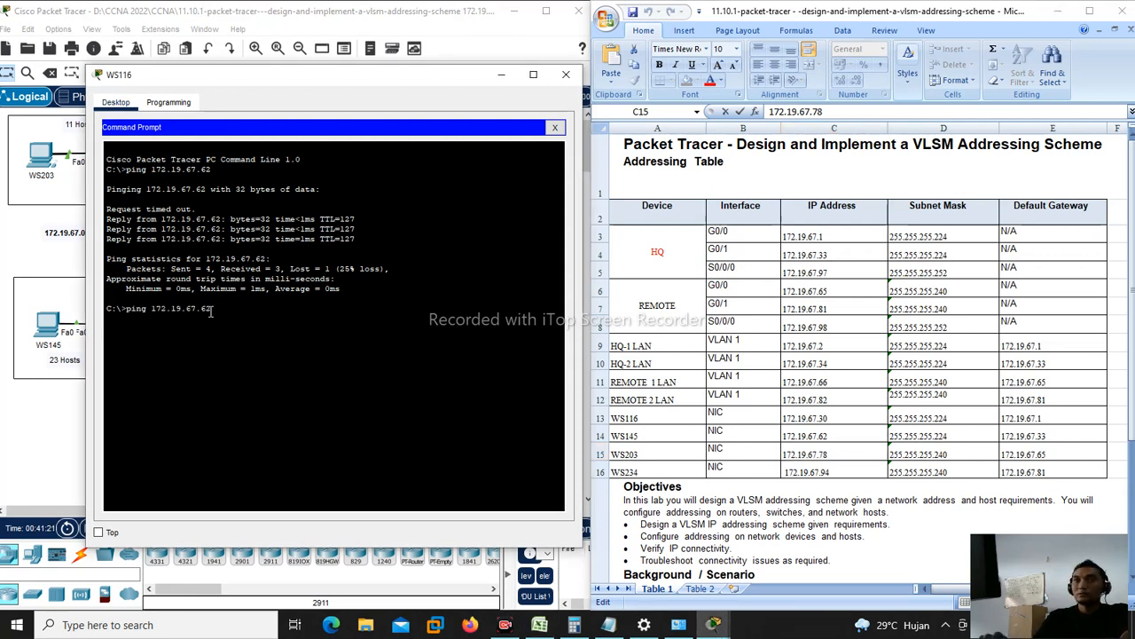
key(BackSpace)
key(BackSpace)
text(78)
key(Return)
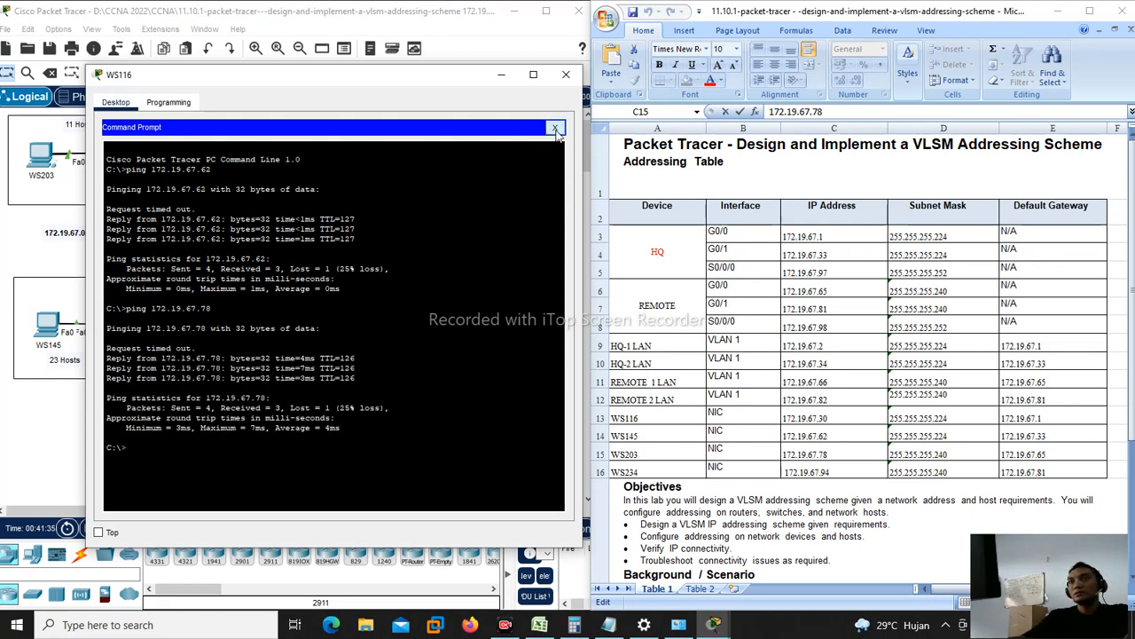
Step: Close WS116's Command Prompt and device window, reopen the Command Prompt, and move its window toward the topology side
click(555, 129)
click(566, 75)
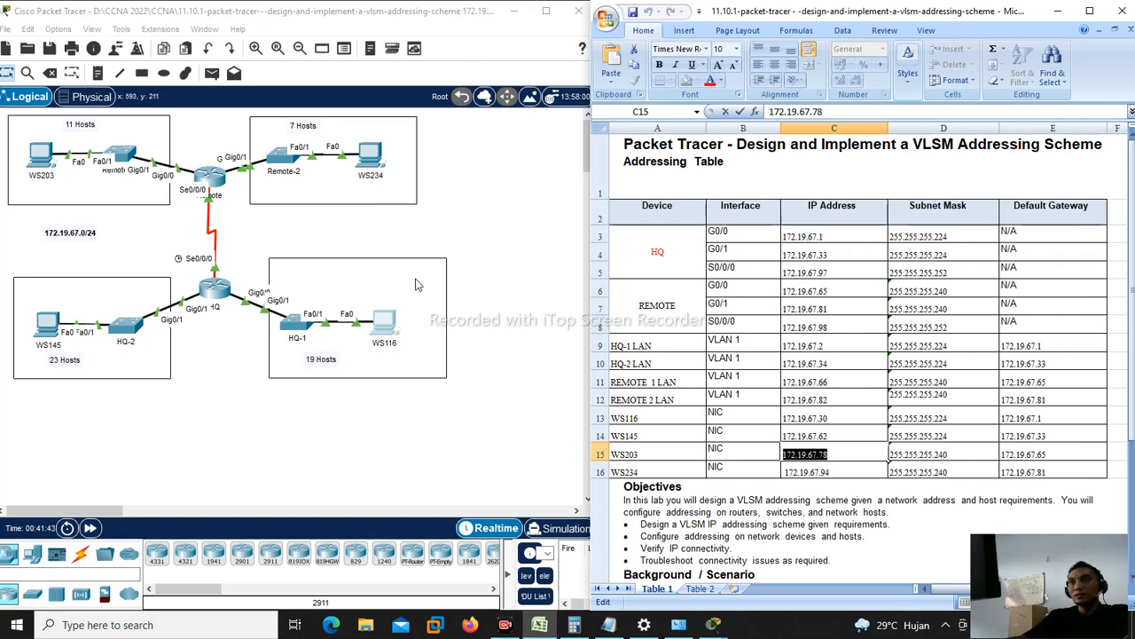
click(397, 333)
click(654, 174)
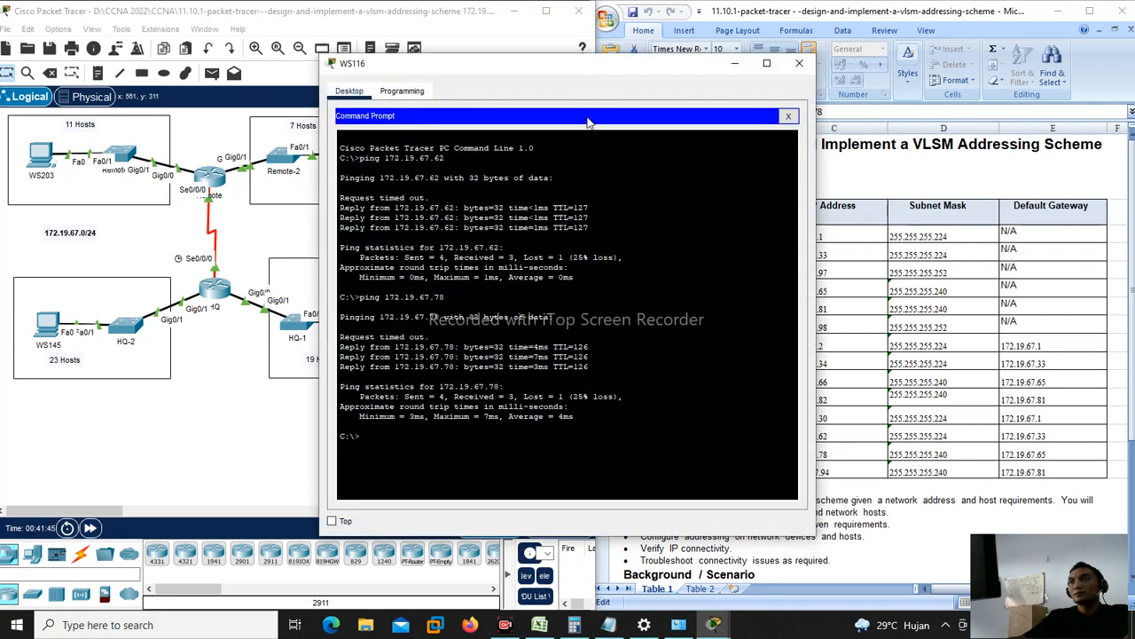
drag(574, 76, 383, 71)
Step: Ping WS234 at 172.19.67.94 from WS116's Command Prompt by editing the previous ping command, and close the device window
key(Up)
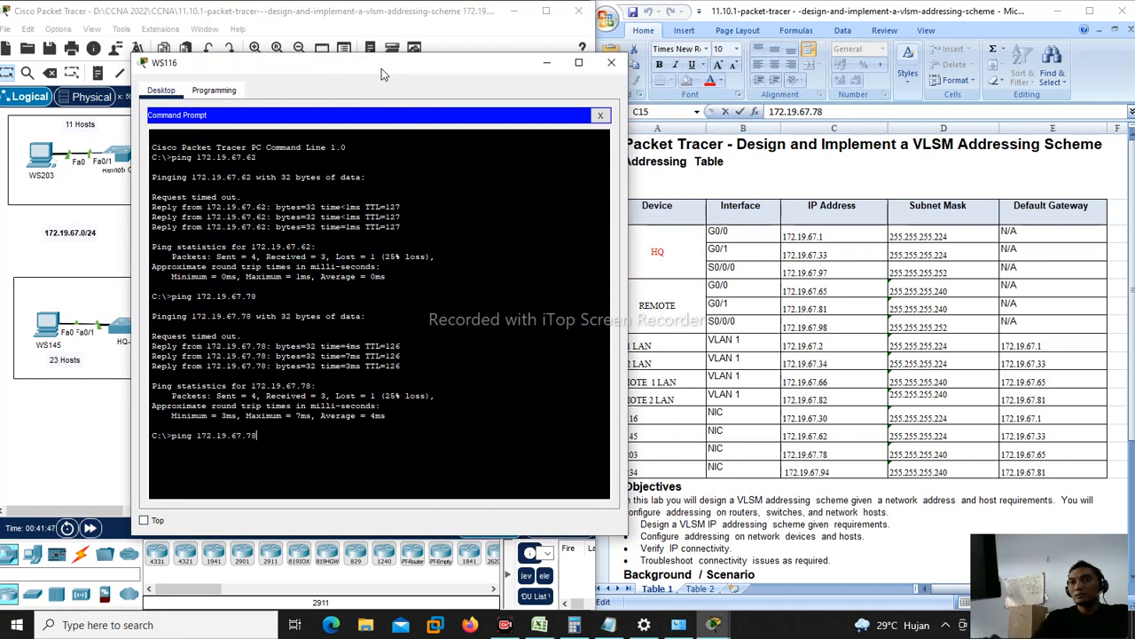
key(BackSpace)
key(BackSpace)
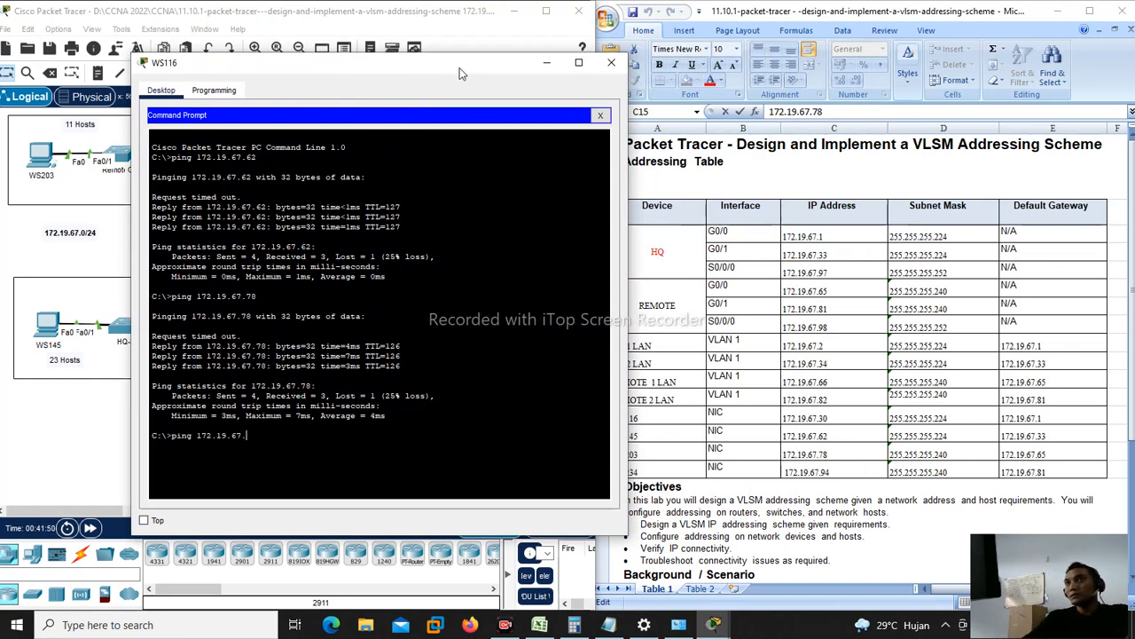
drag(460, 74, 377, 65)
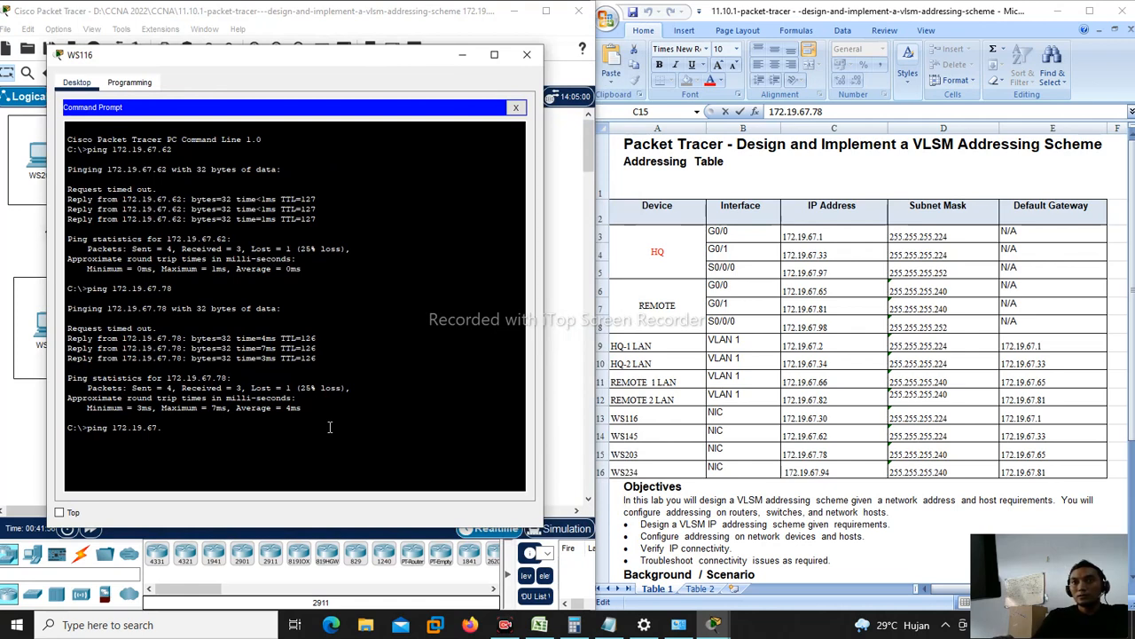
text(94)
key(Return)
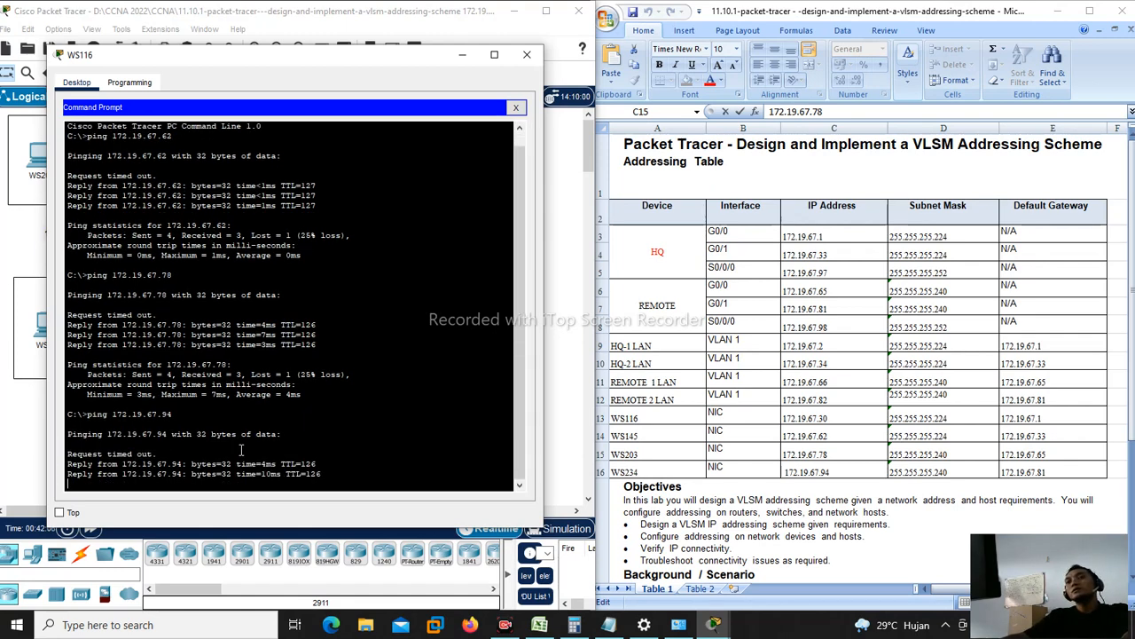
drag(345, 65, 334, 69)
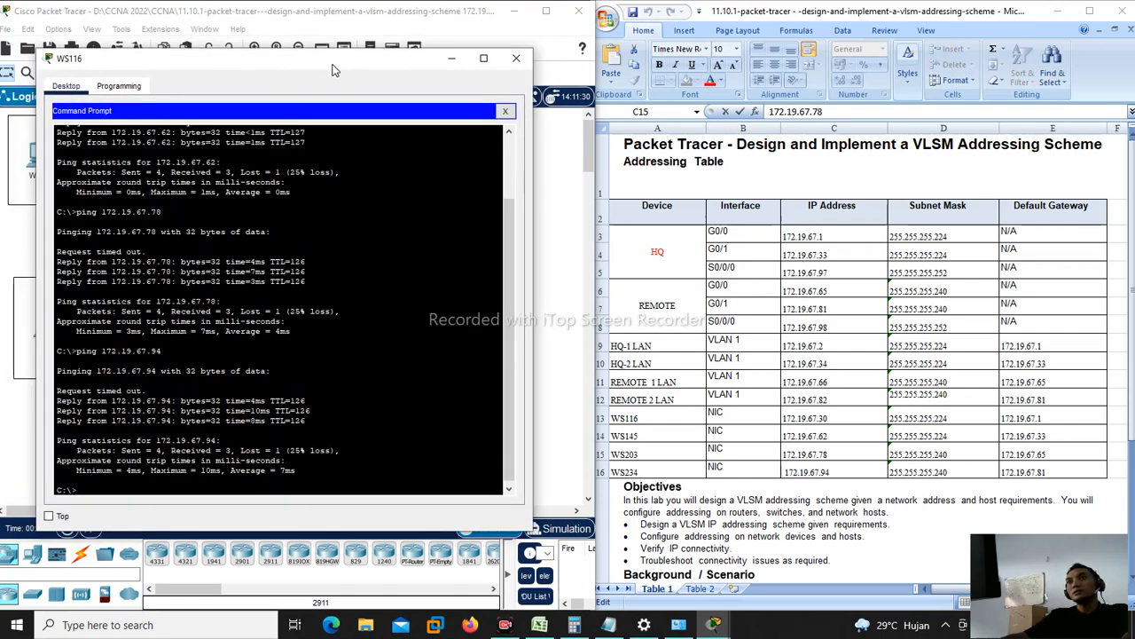
click(516, 57)
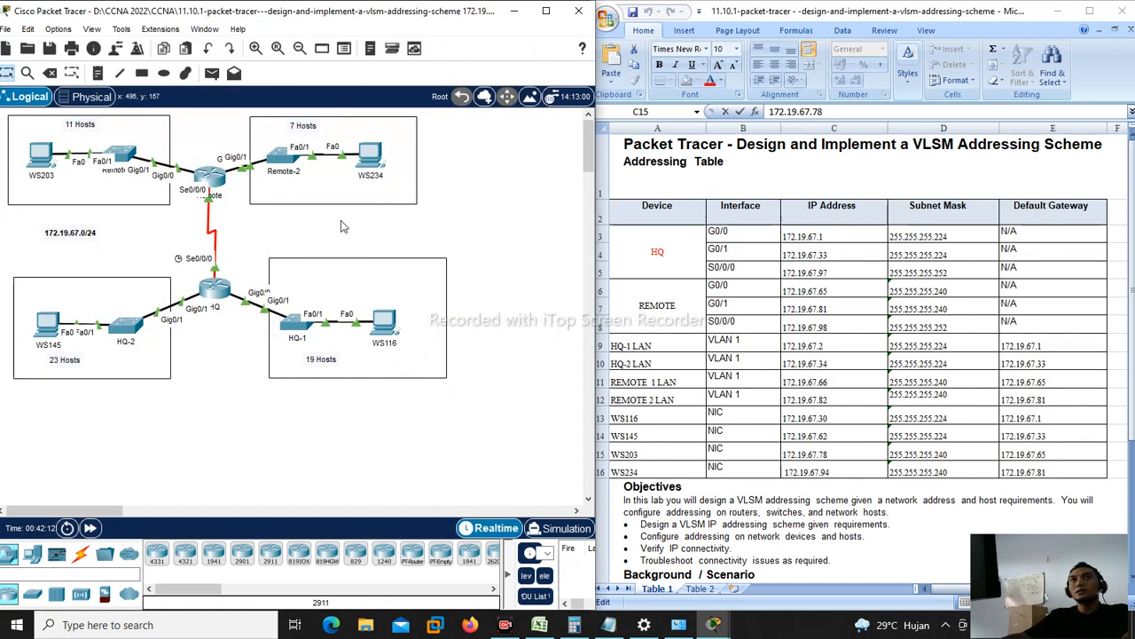